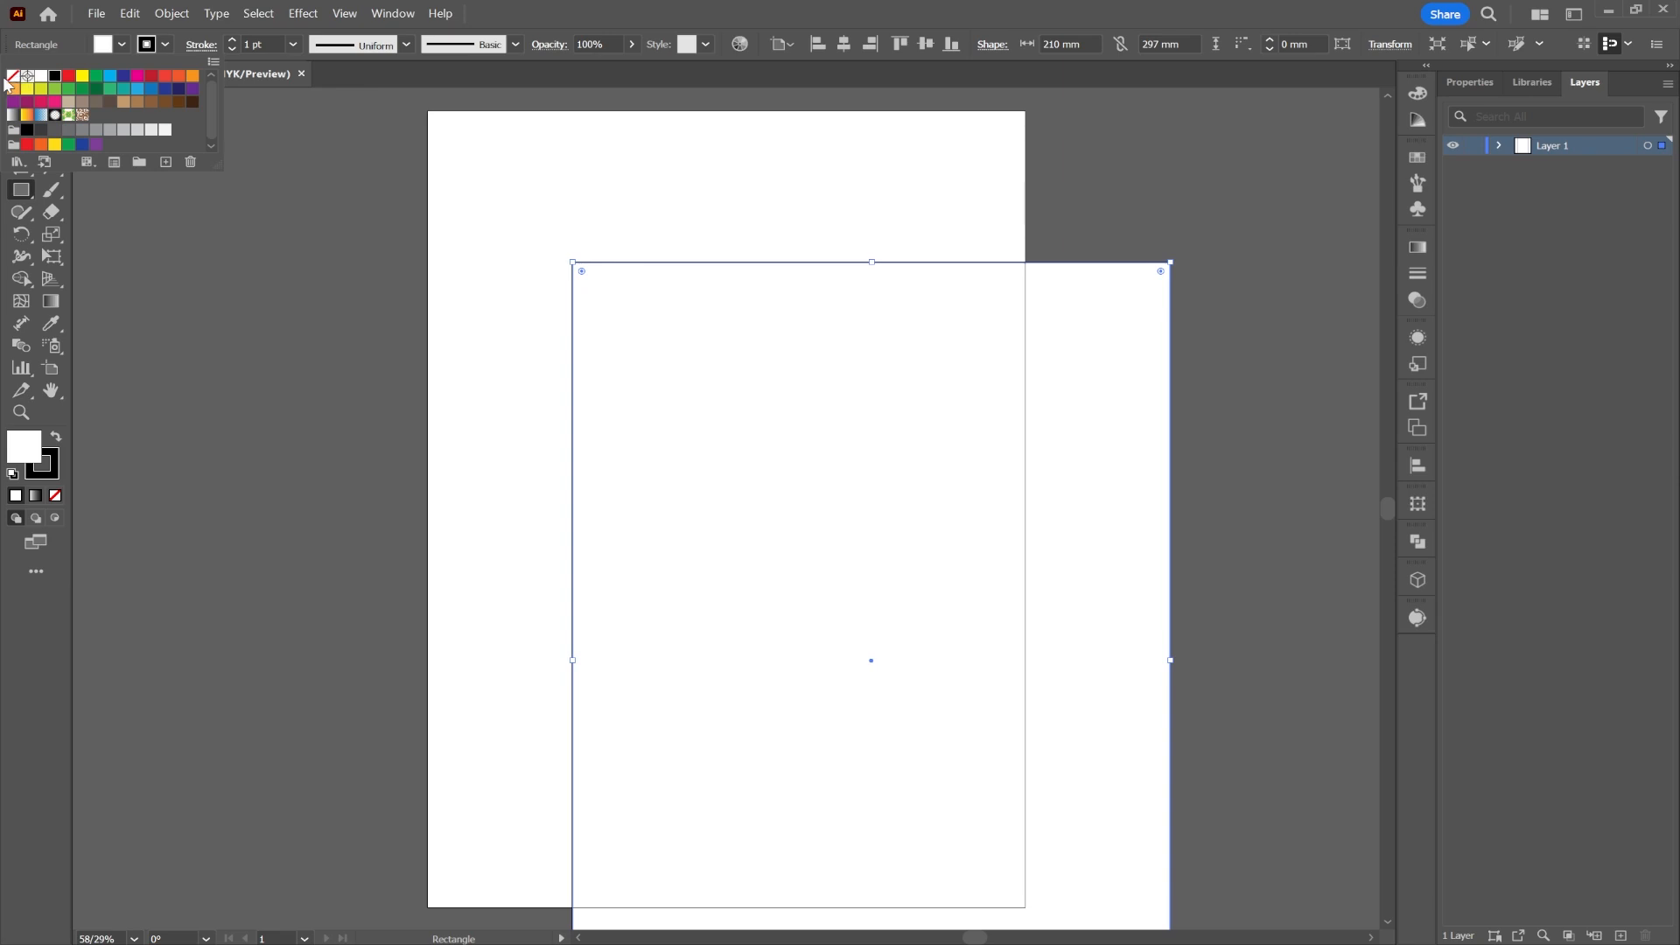
# Step: Remove the rectangle's stroke and align it to the artboard's left and top edges
pyautogui.click(13, 77)
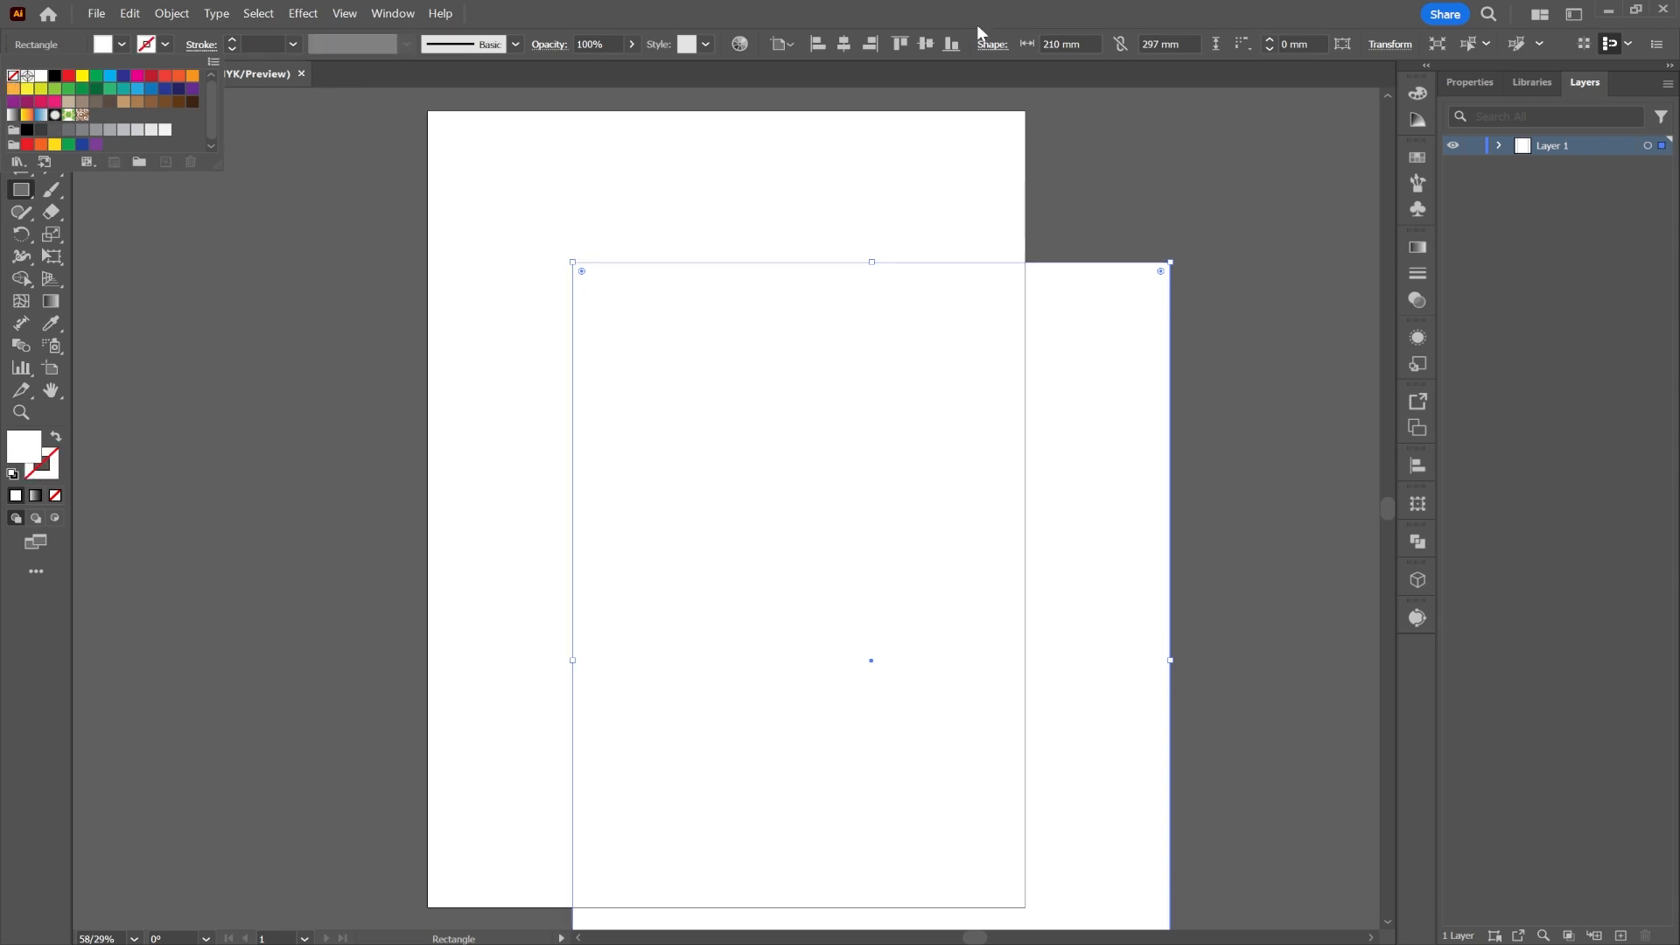
pyautogui.click(828, 42)
pyautogui.click(844, 44)
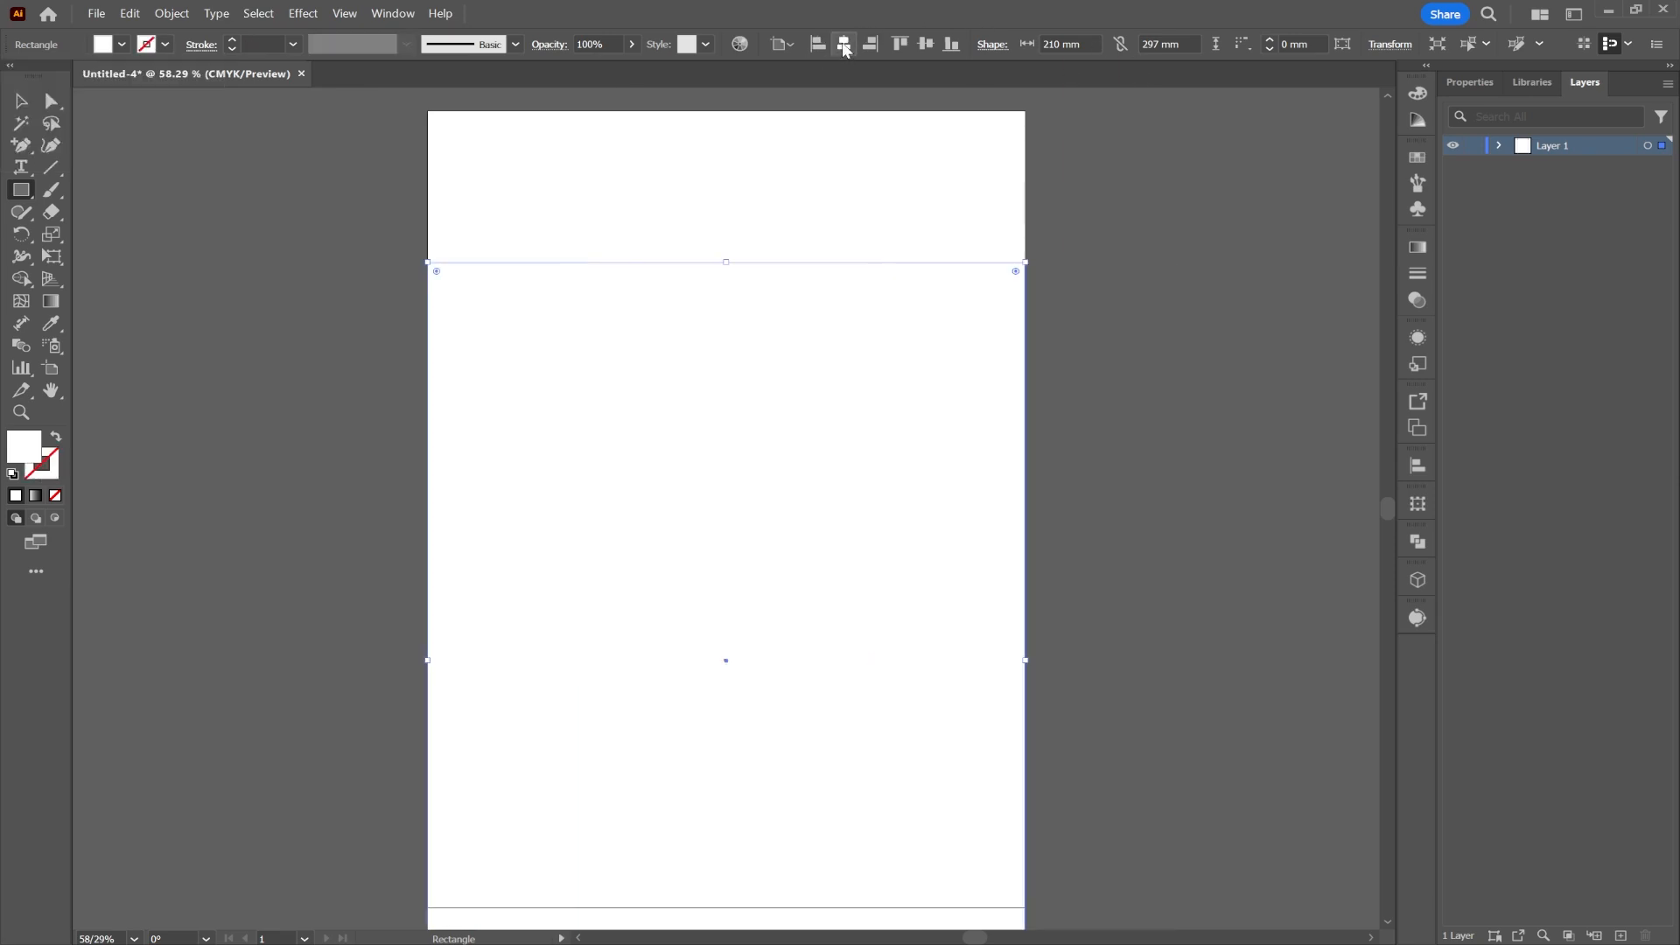
pyautogui.click(926, 44)
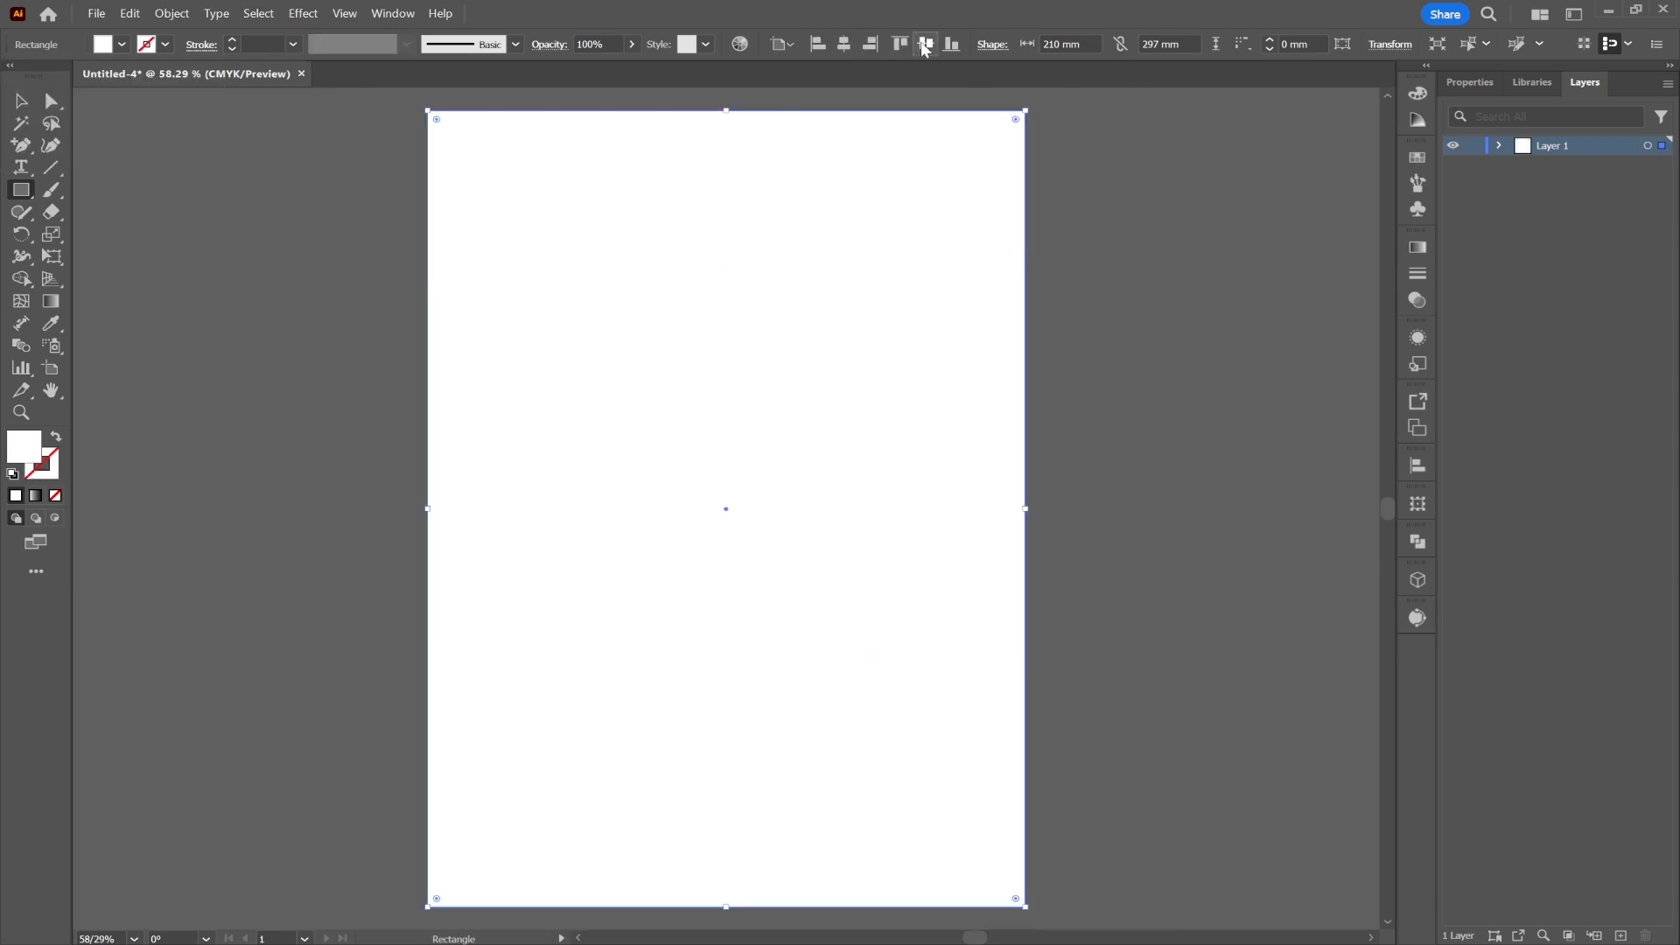
# Step: Fill the rectangle with a light grey swatch and deselect it
pyautogui.click(122, 43)
pyautogui.click(140, 131)
pyautogui.click(286, 185)
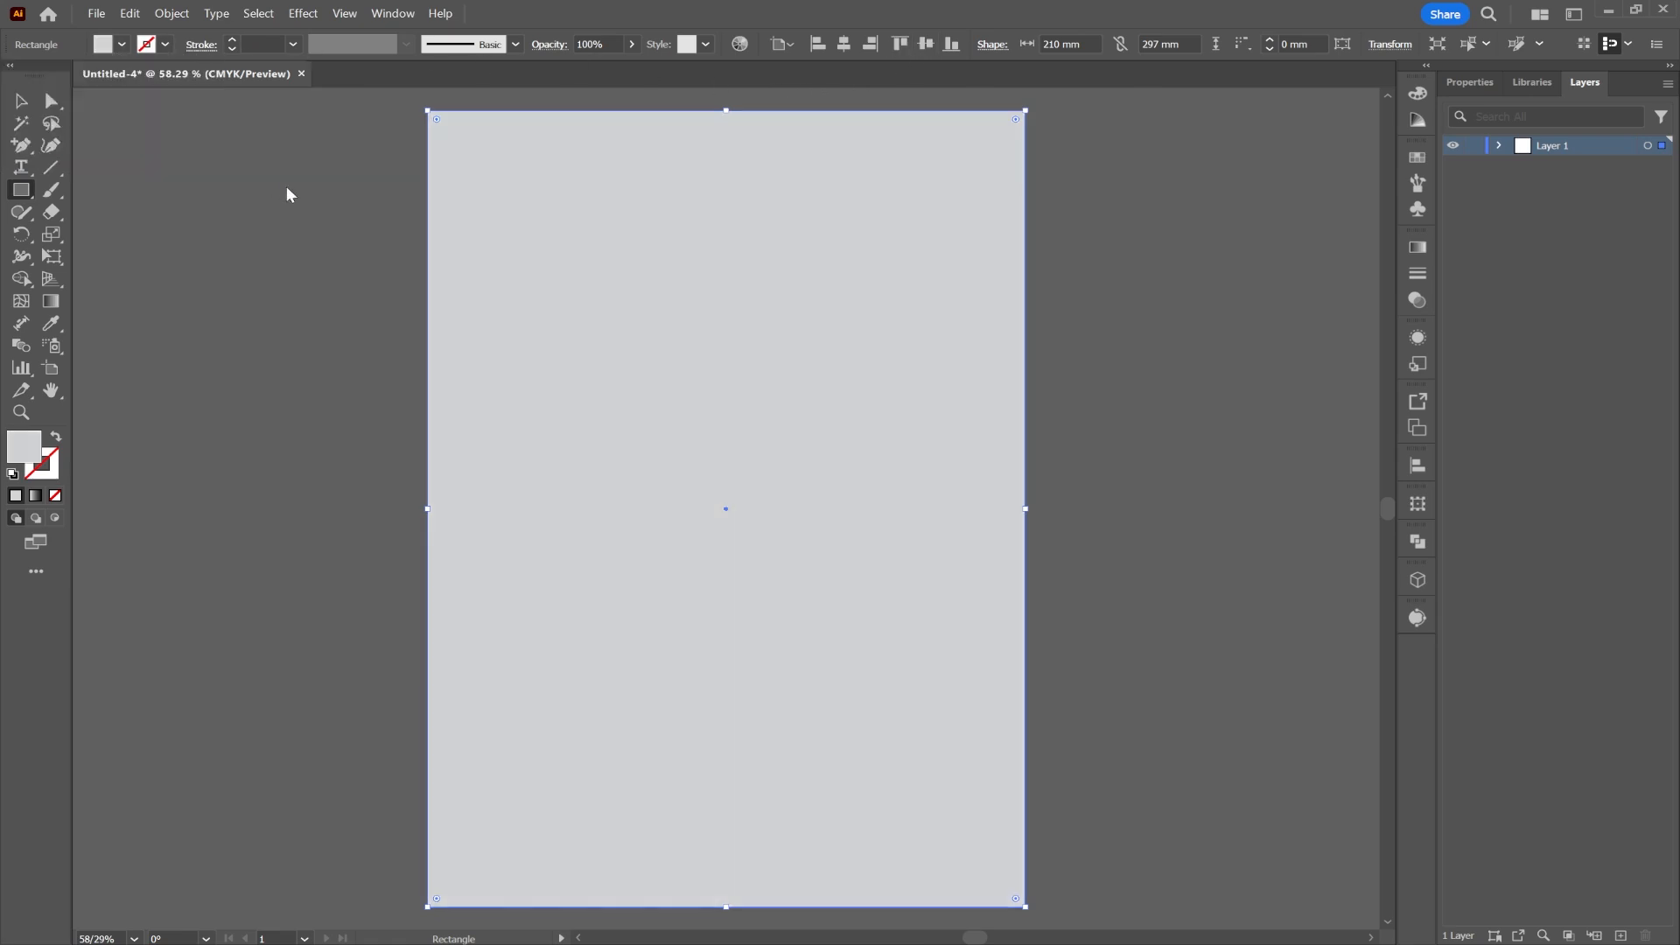
pyautogui.click(22, 105)
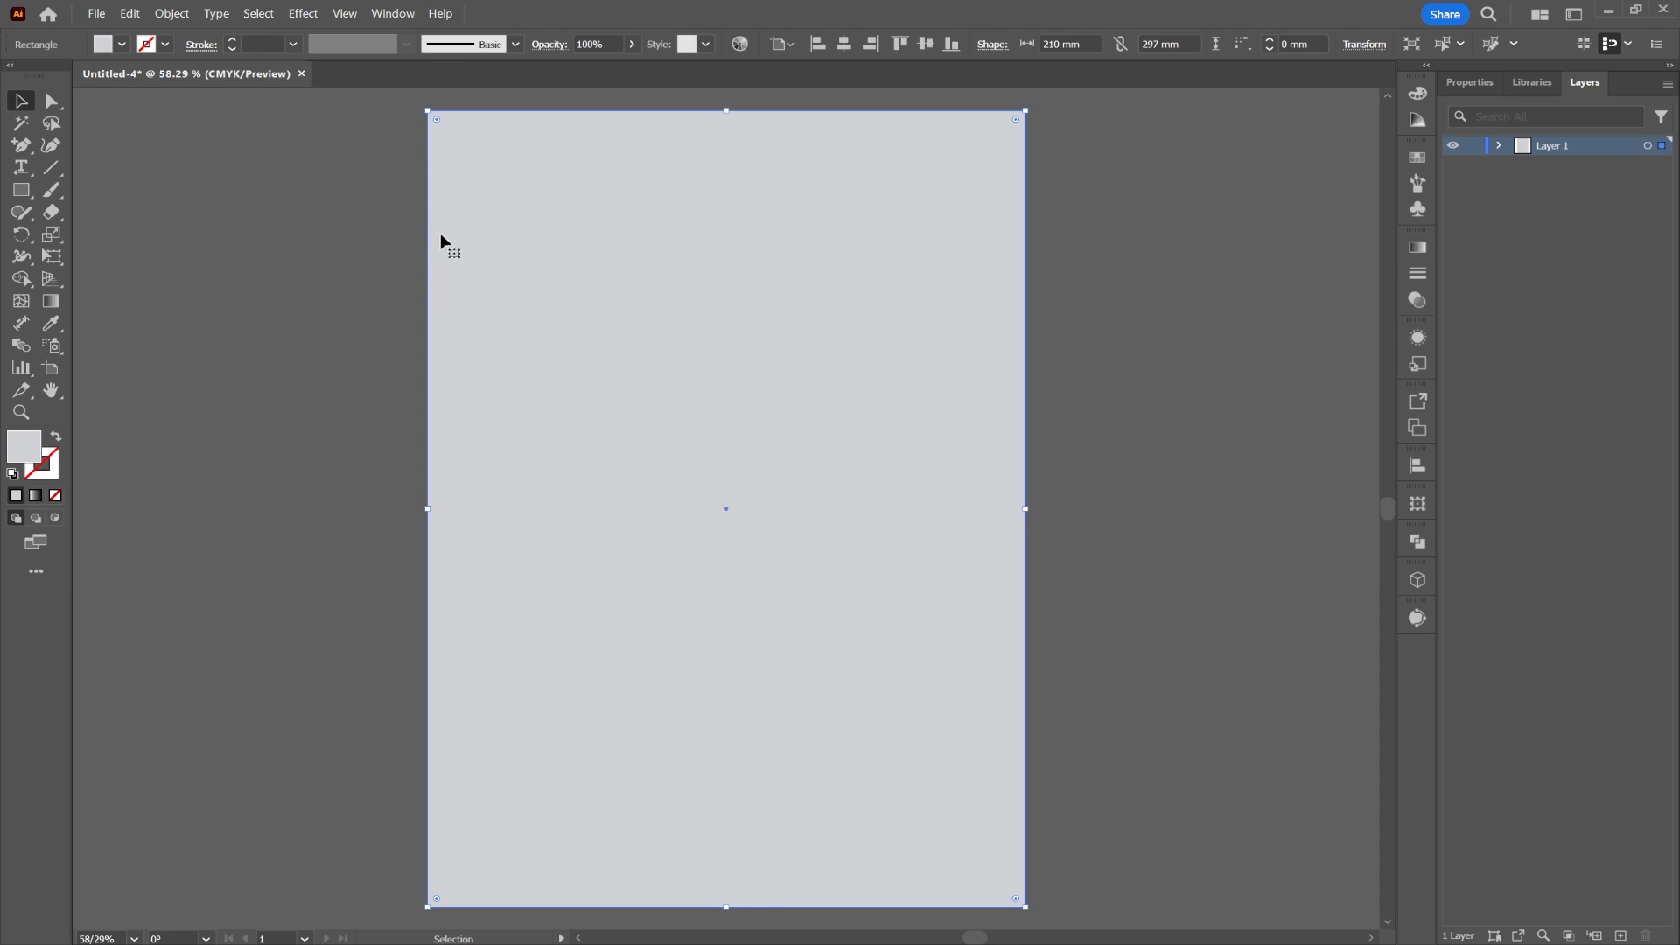
pyautogui.click(380, 238)
# Step: Paste the green palette screenshot and move it off the artboard to the left
pyautogui.hotkey('ctrl', 'v')
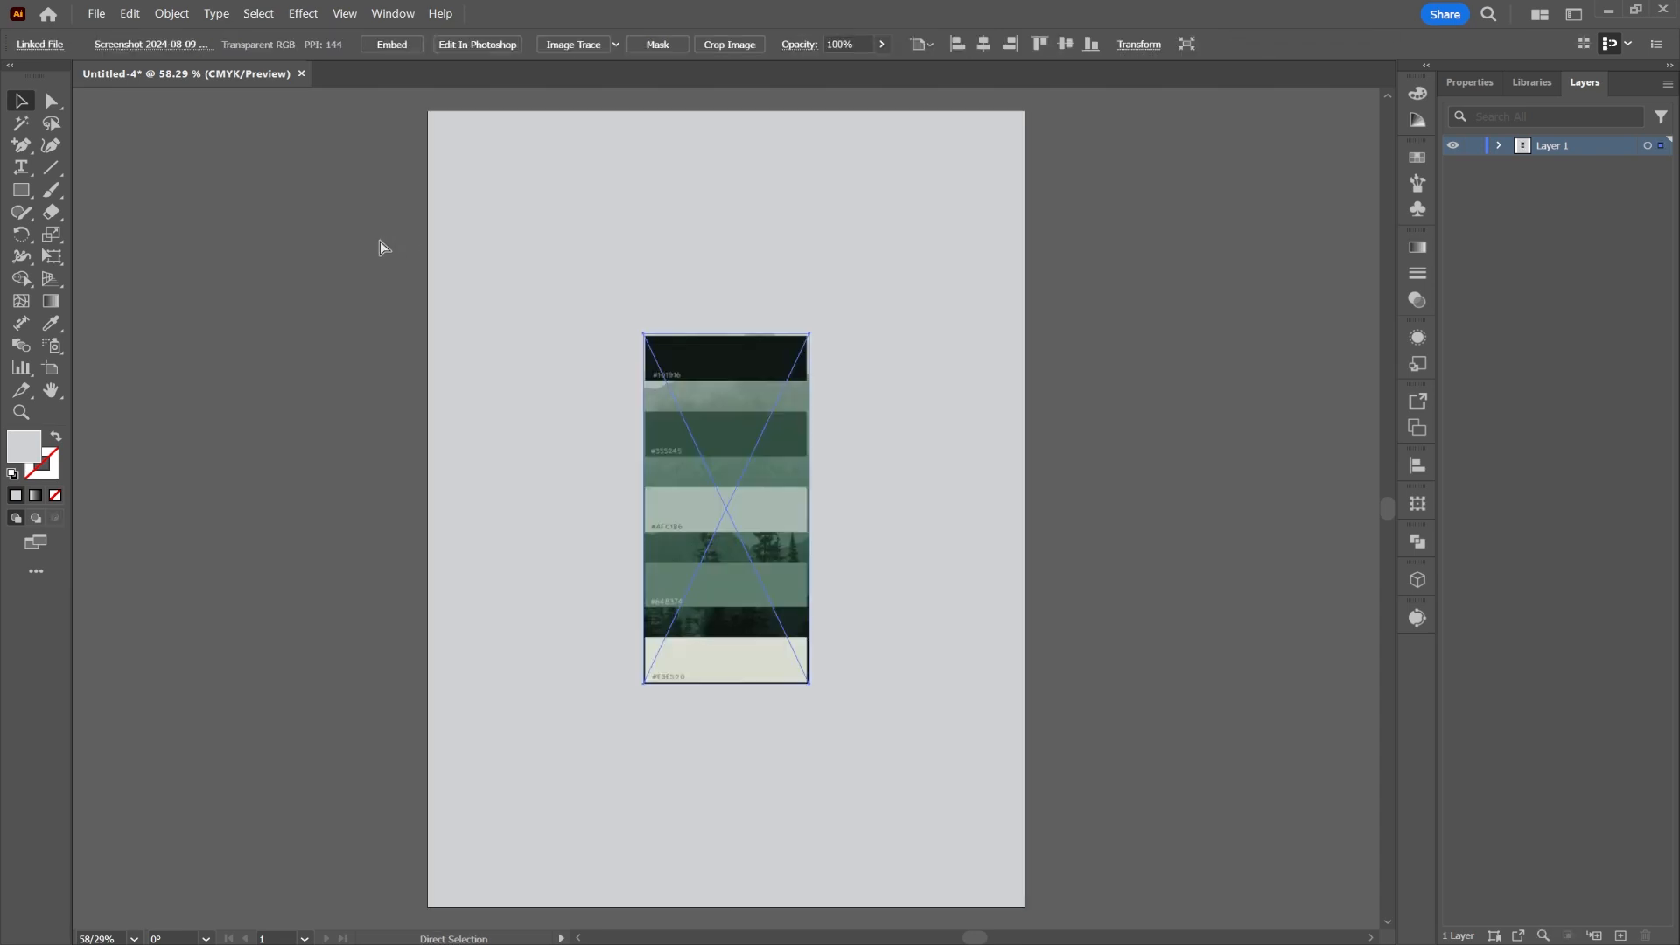
pyautogui.moveTo(678, 370); pyautogui.dragTo(250, 191)
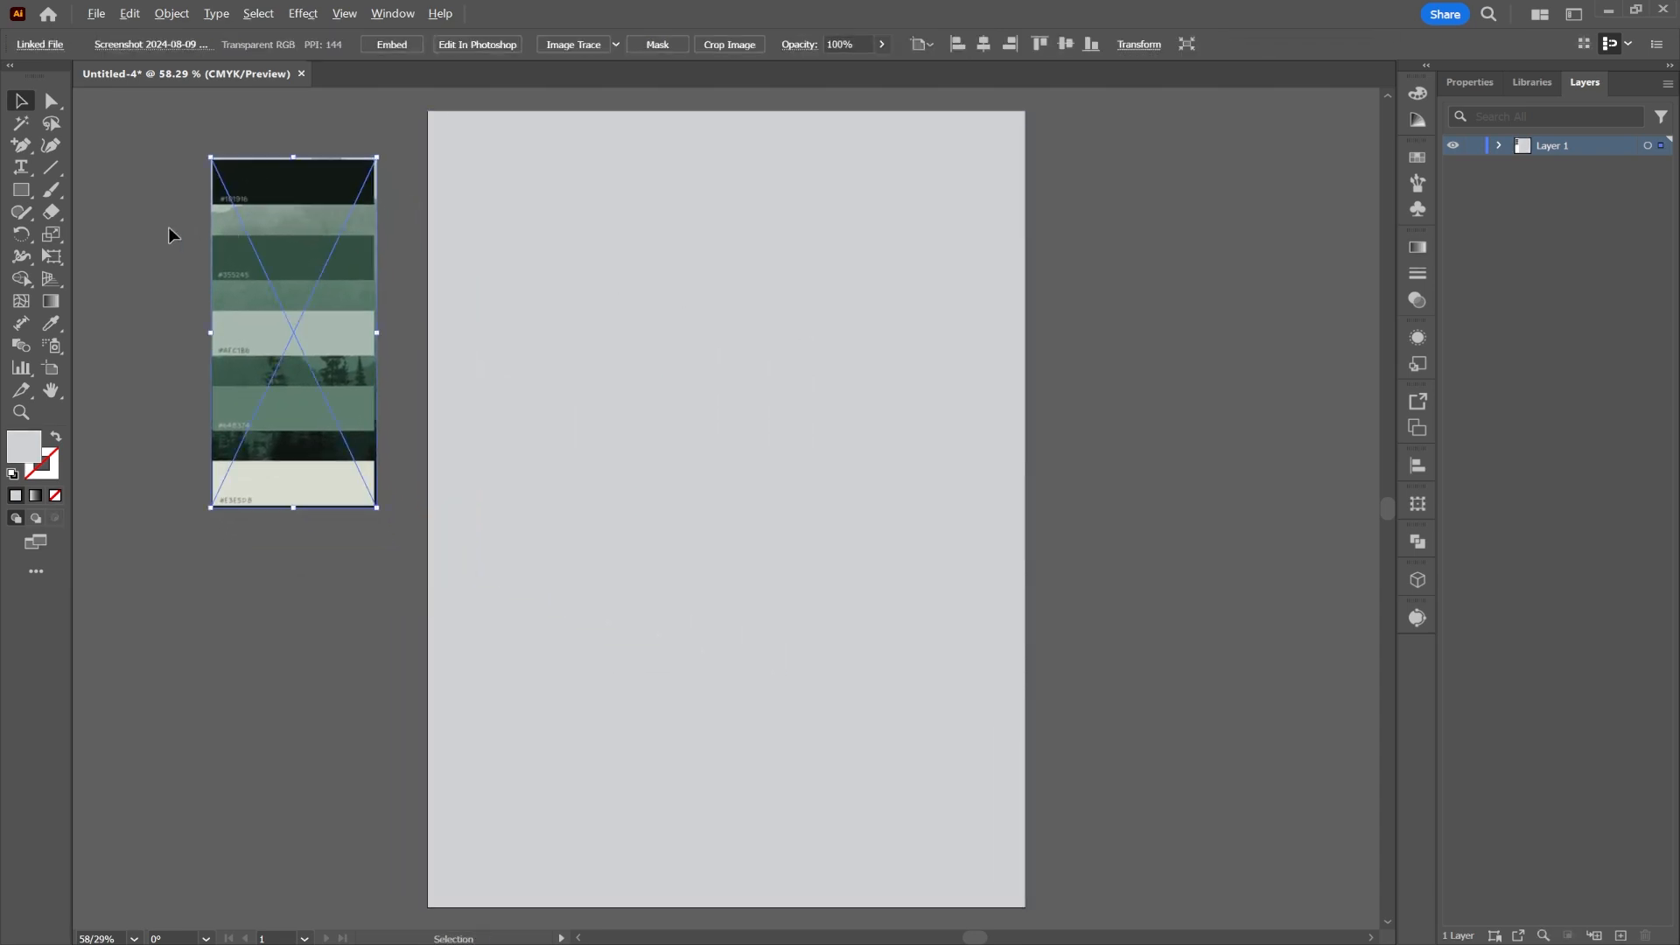
pyautogui.scroll(3, 165, 228)
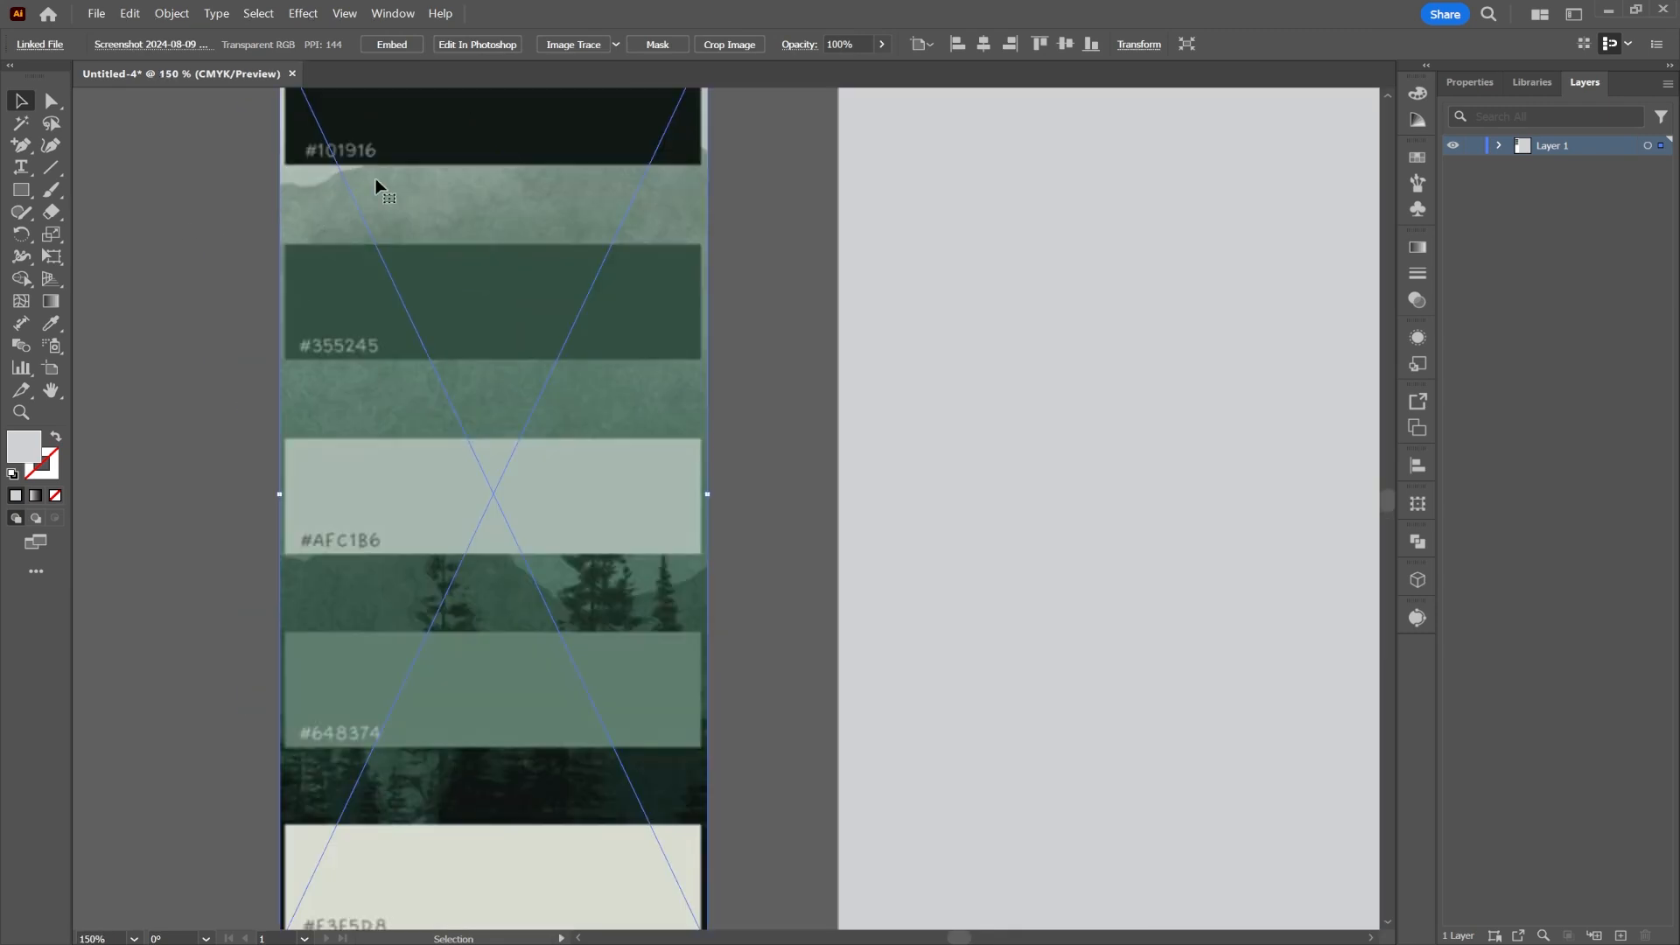
pyautogui.moveTo(427, 163); pyautogui.dragTo(465, 120)
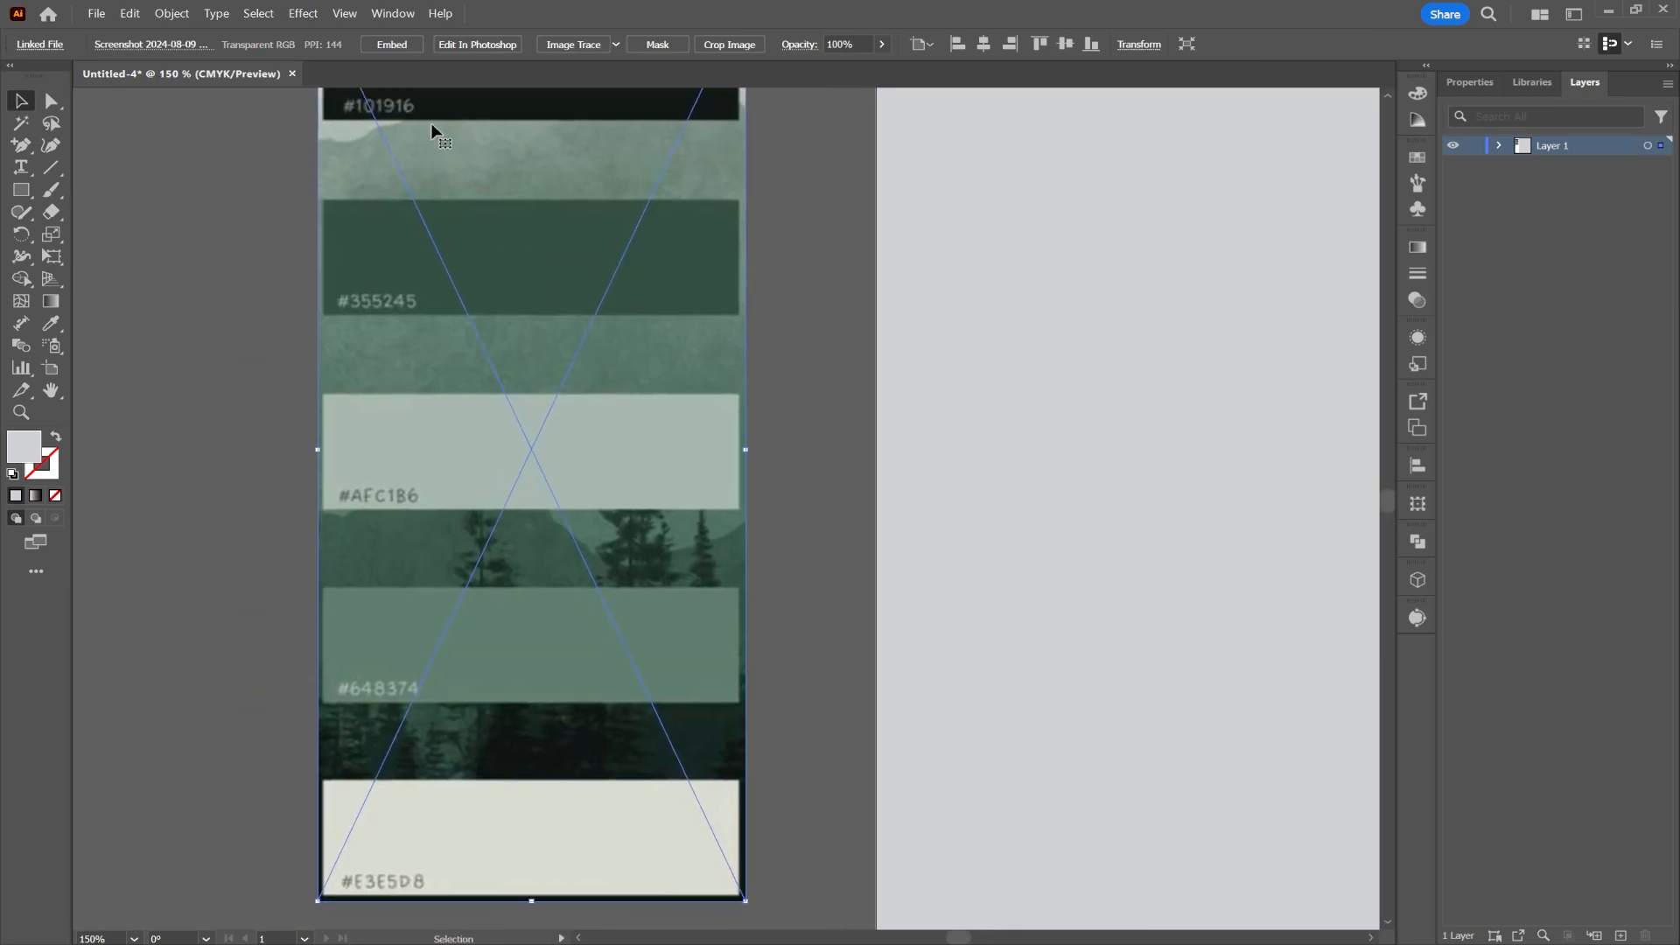
pyautogui.click(259, 180)
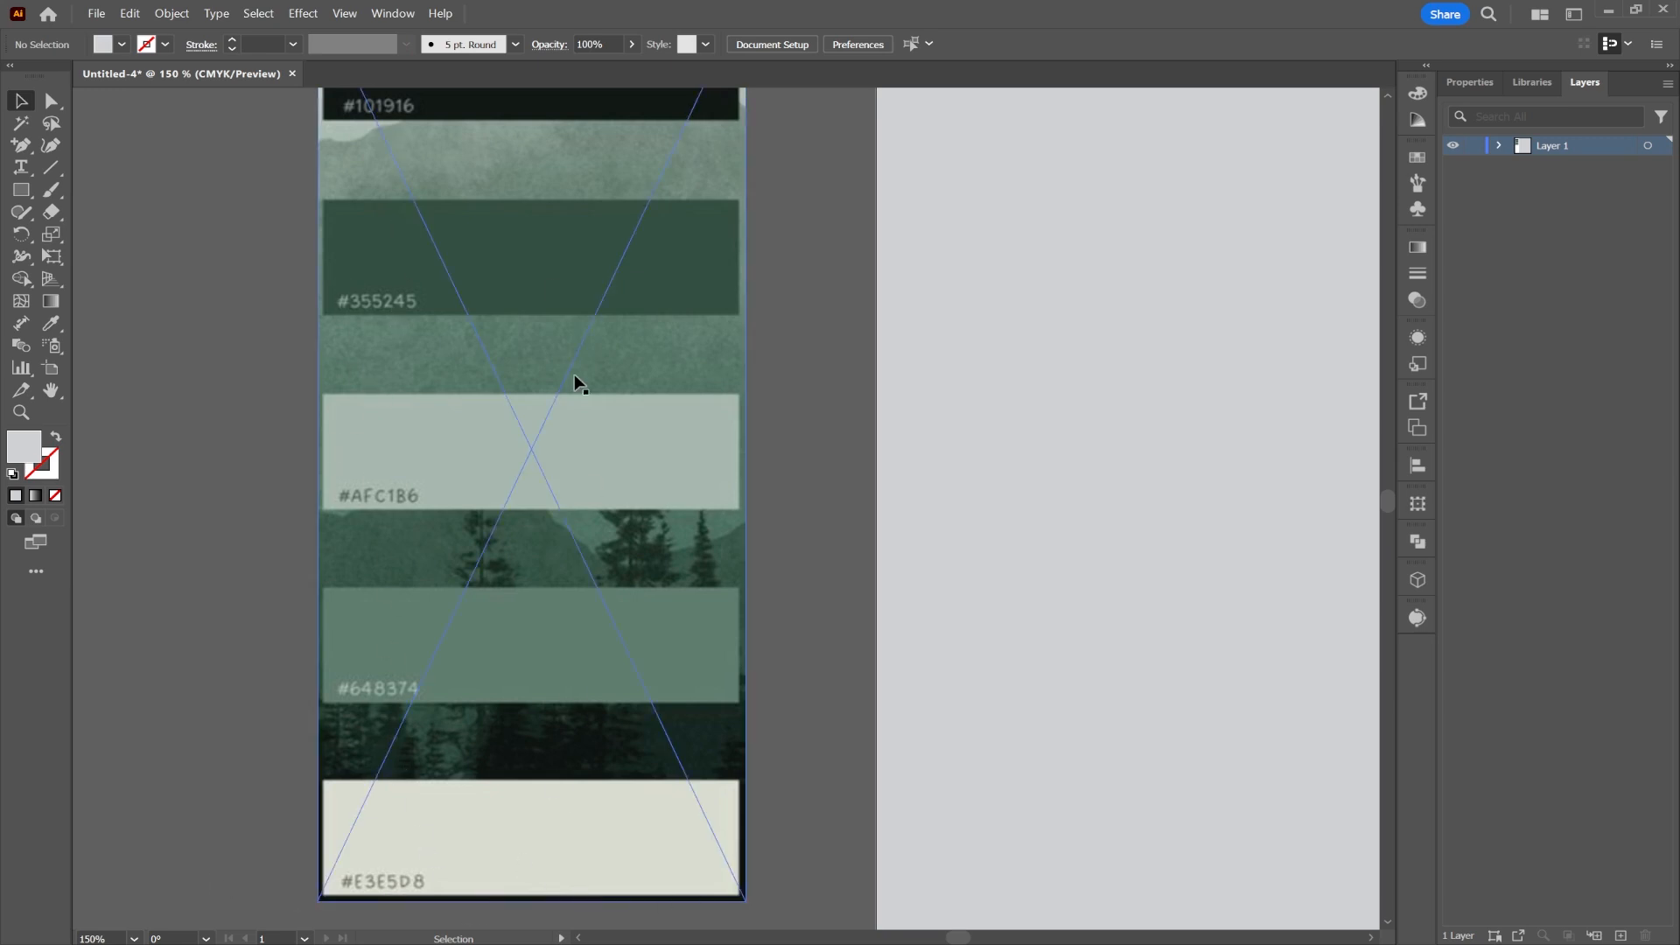
# Step: Colour the background rectangle #E3E5D8 beige by eyedropping it from the palette
pyautogui.click(938, 337)
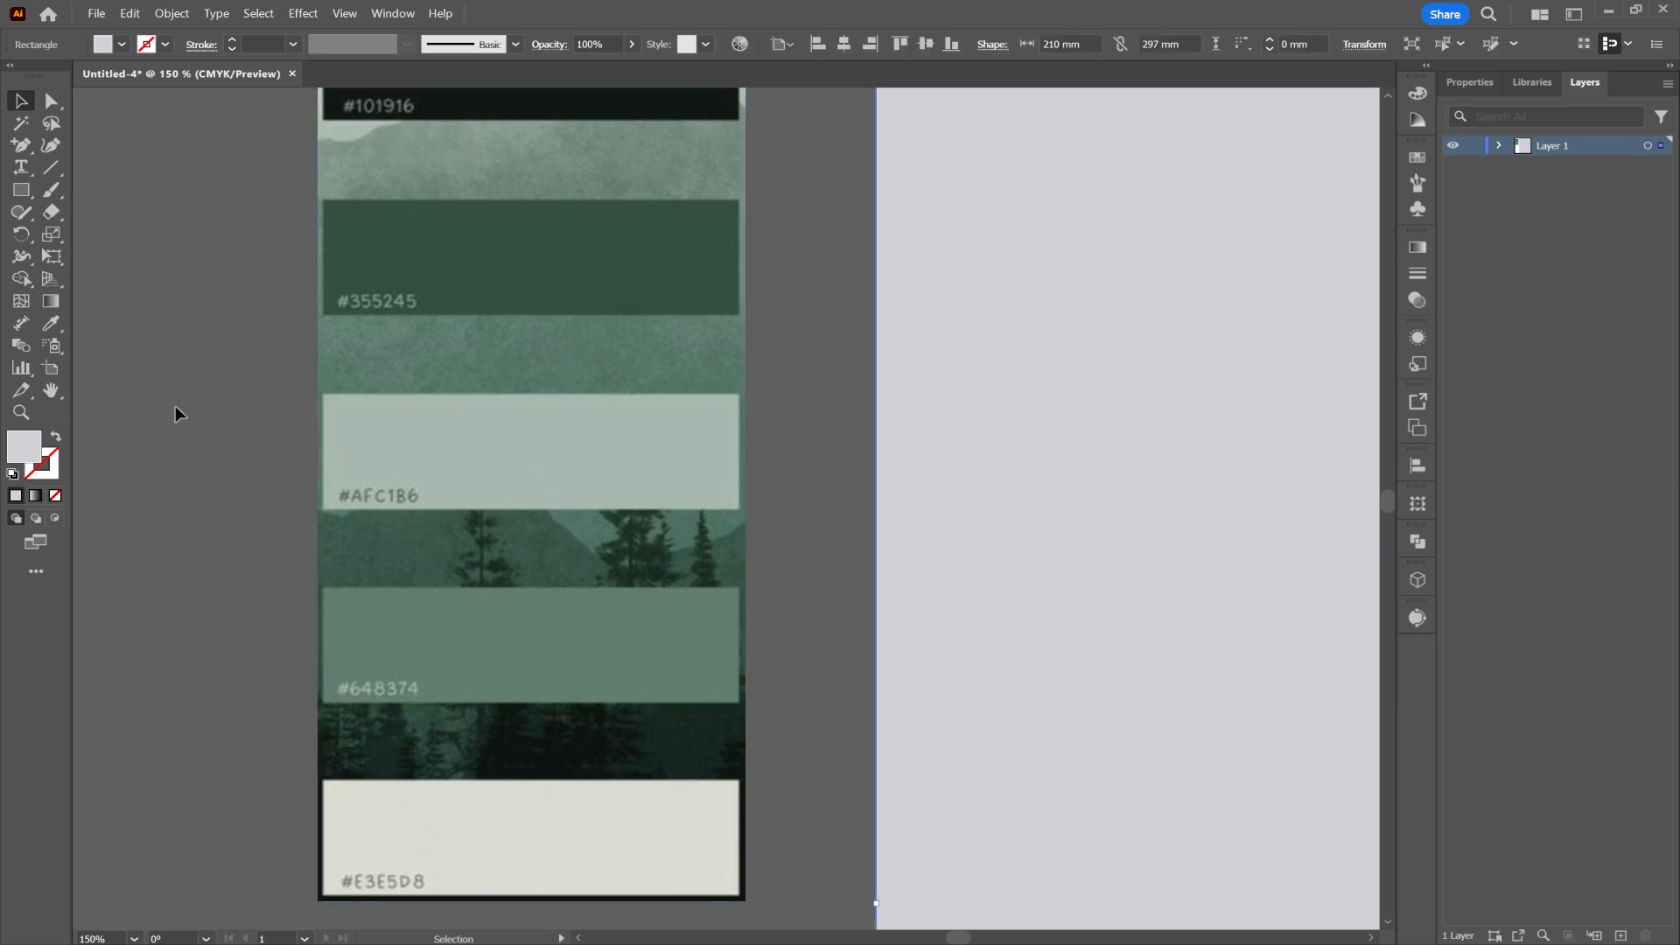
pyautogui.click(45, 328)
pyautogui.click(447, 818)
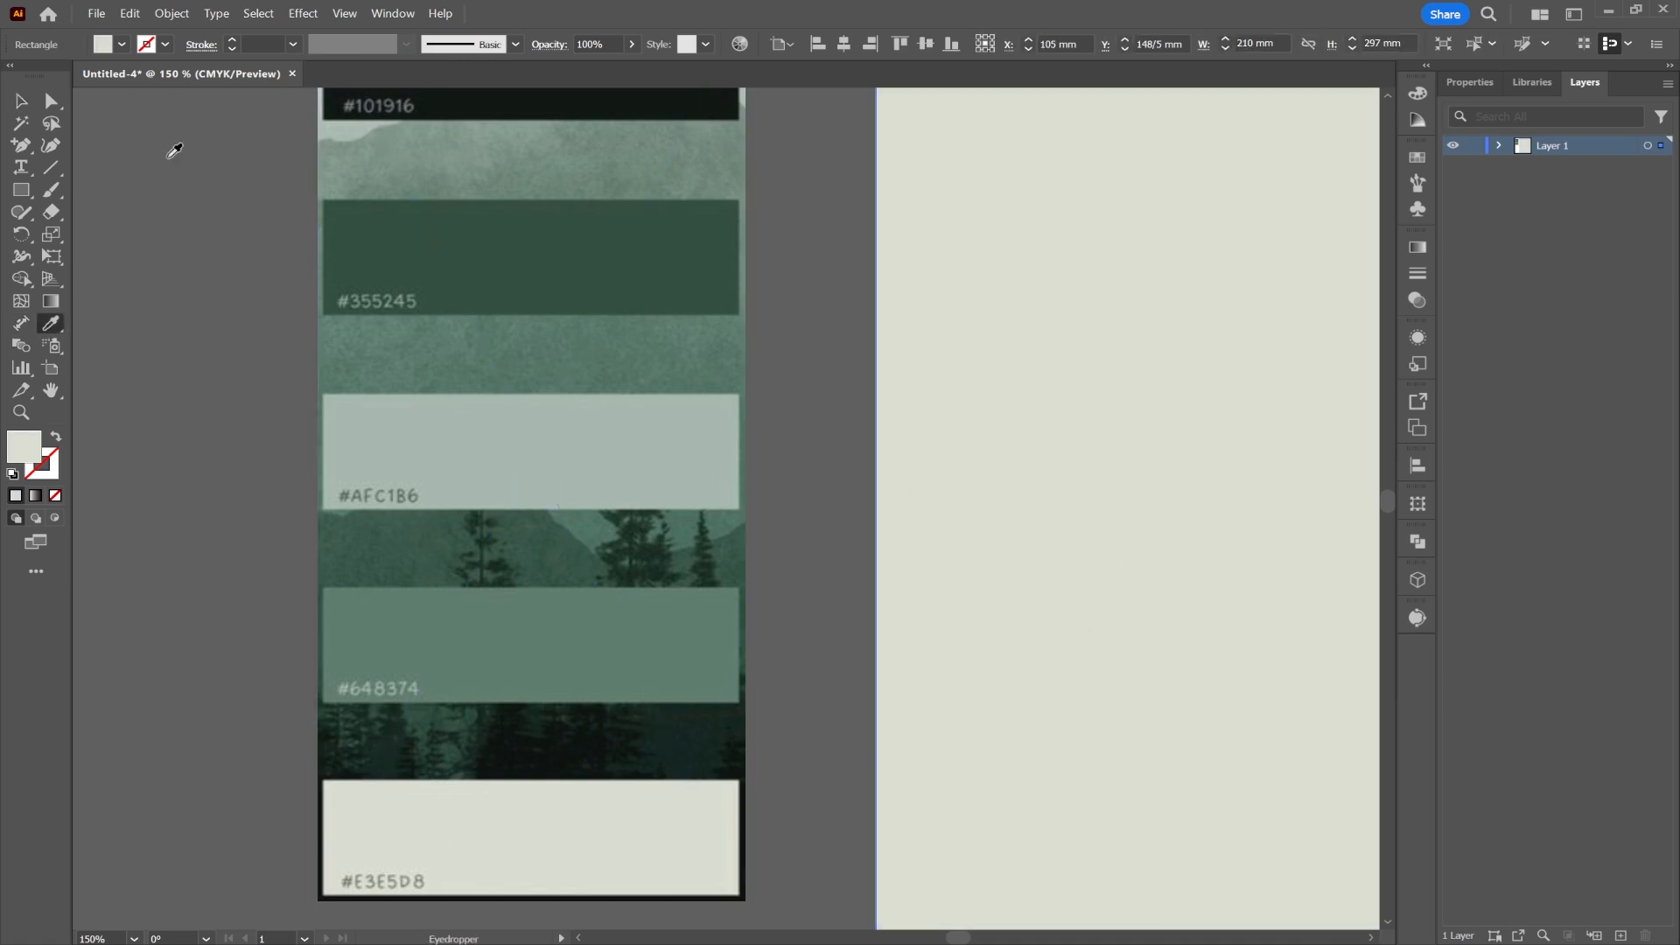
pyautogui.click(19, 103)
# Step: Lock the background rectangle in Layer 1 and shift the palette image further left
pyautogui.scroll(-1, 898, 338)
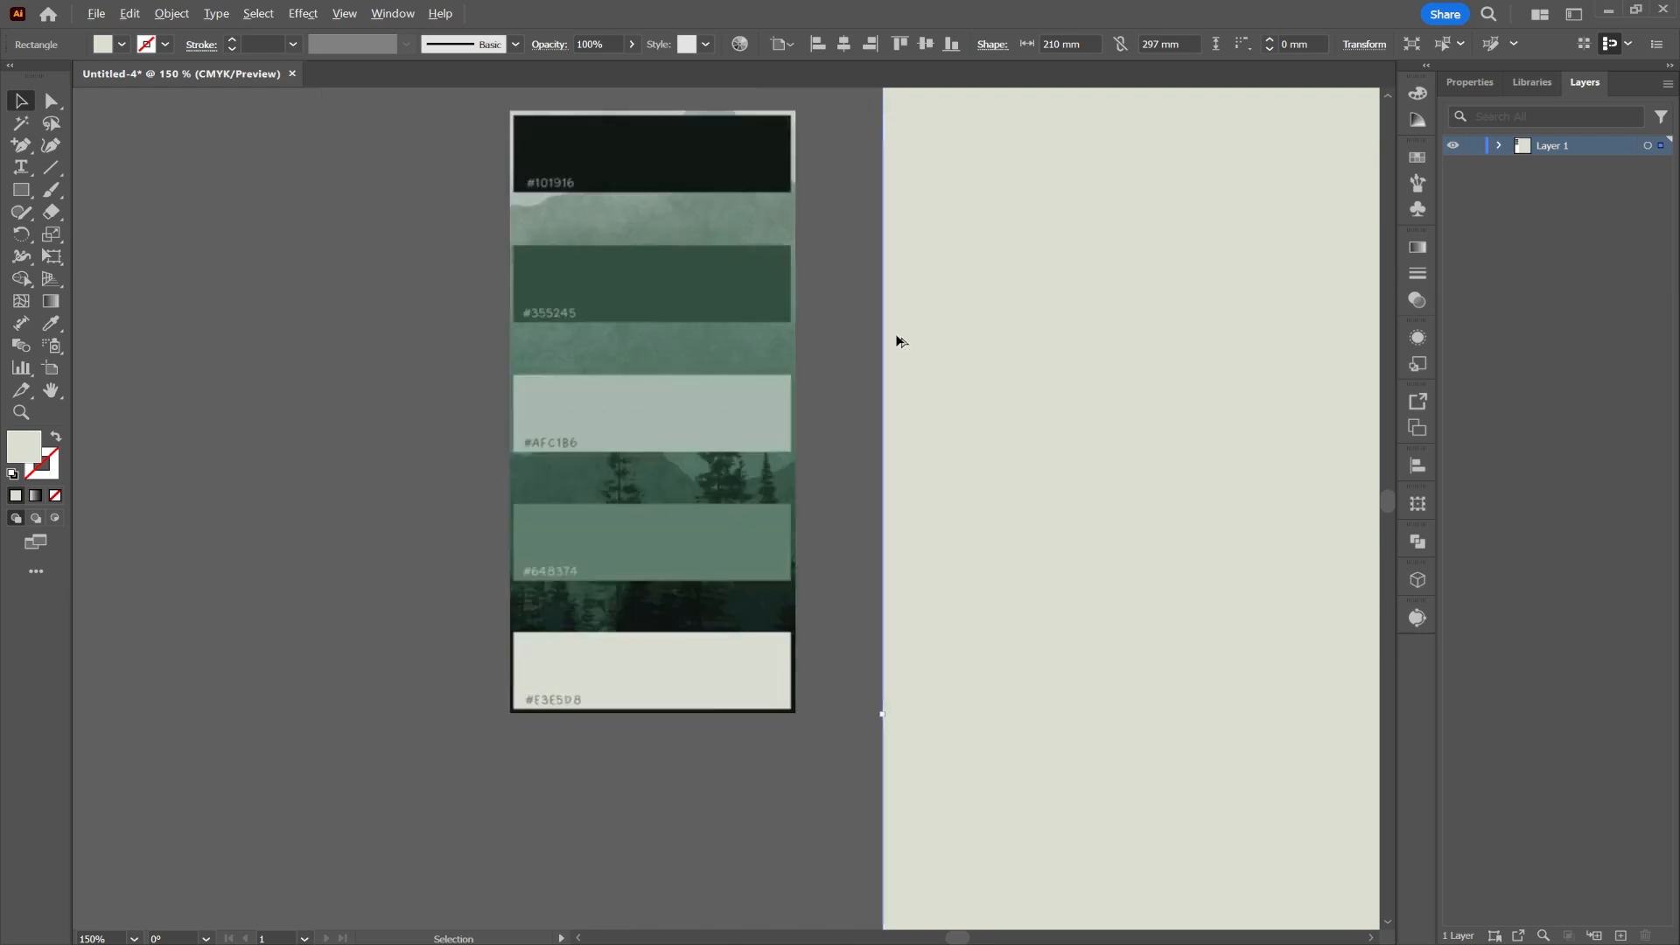
pyautogui.scroll(-4, 898, 337)
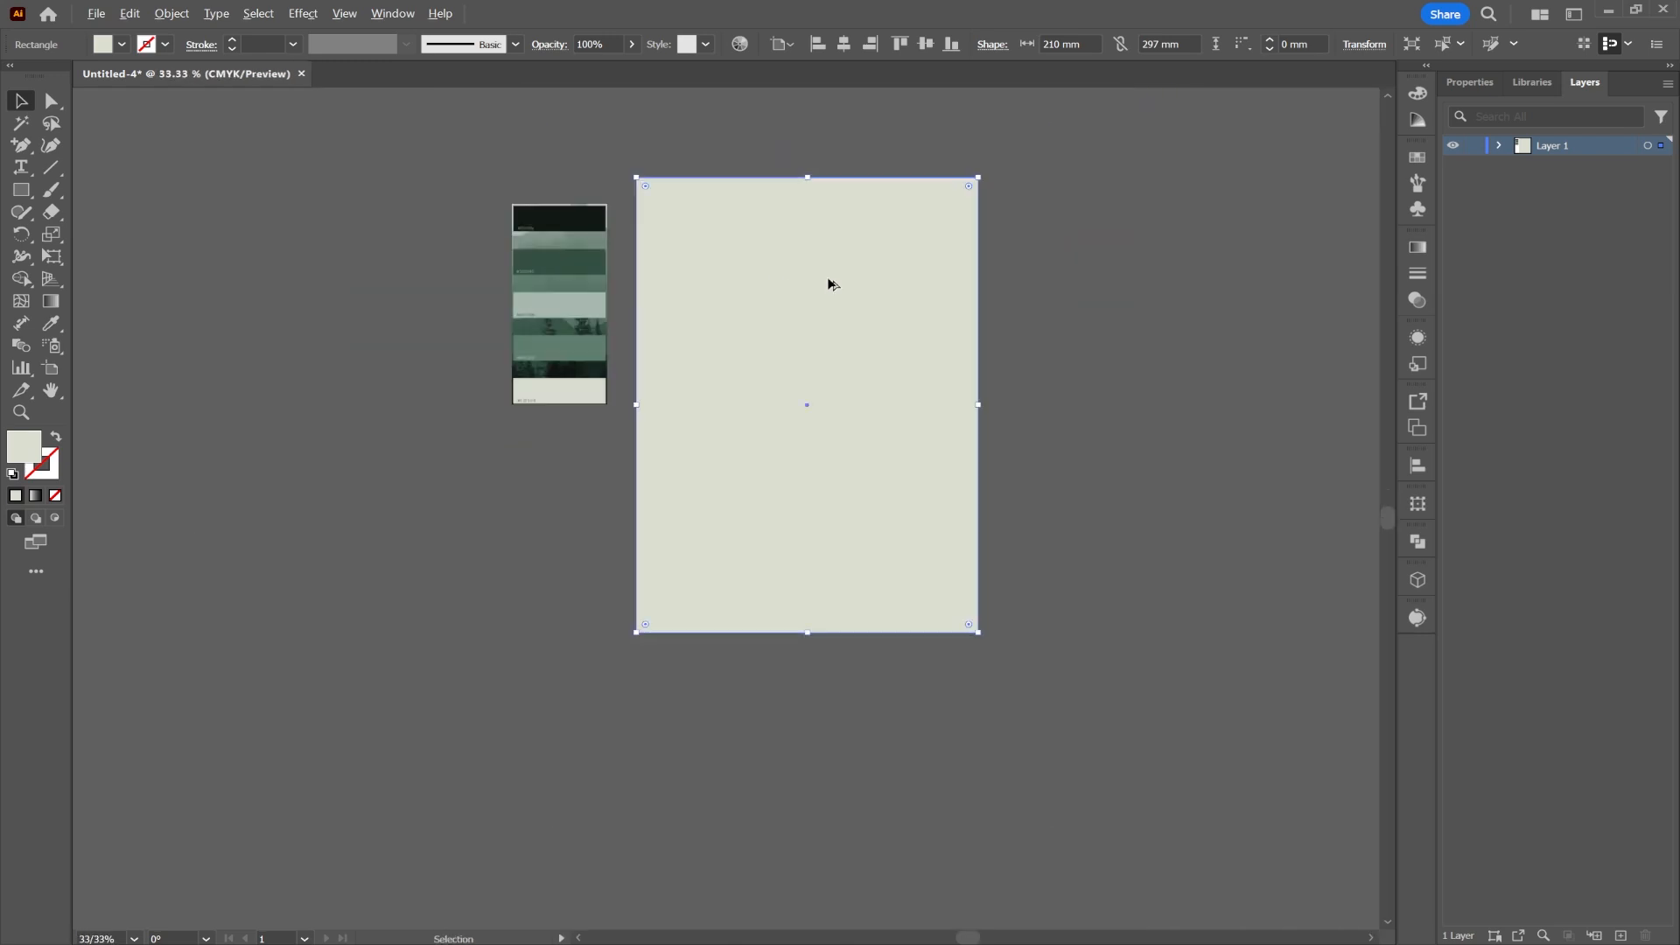
pyautogui.scroll(1, 853, 279)
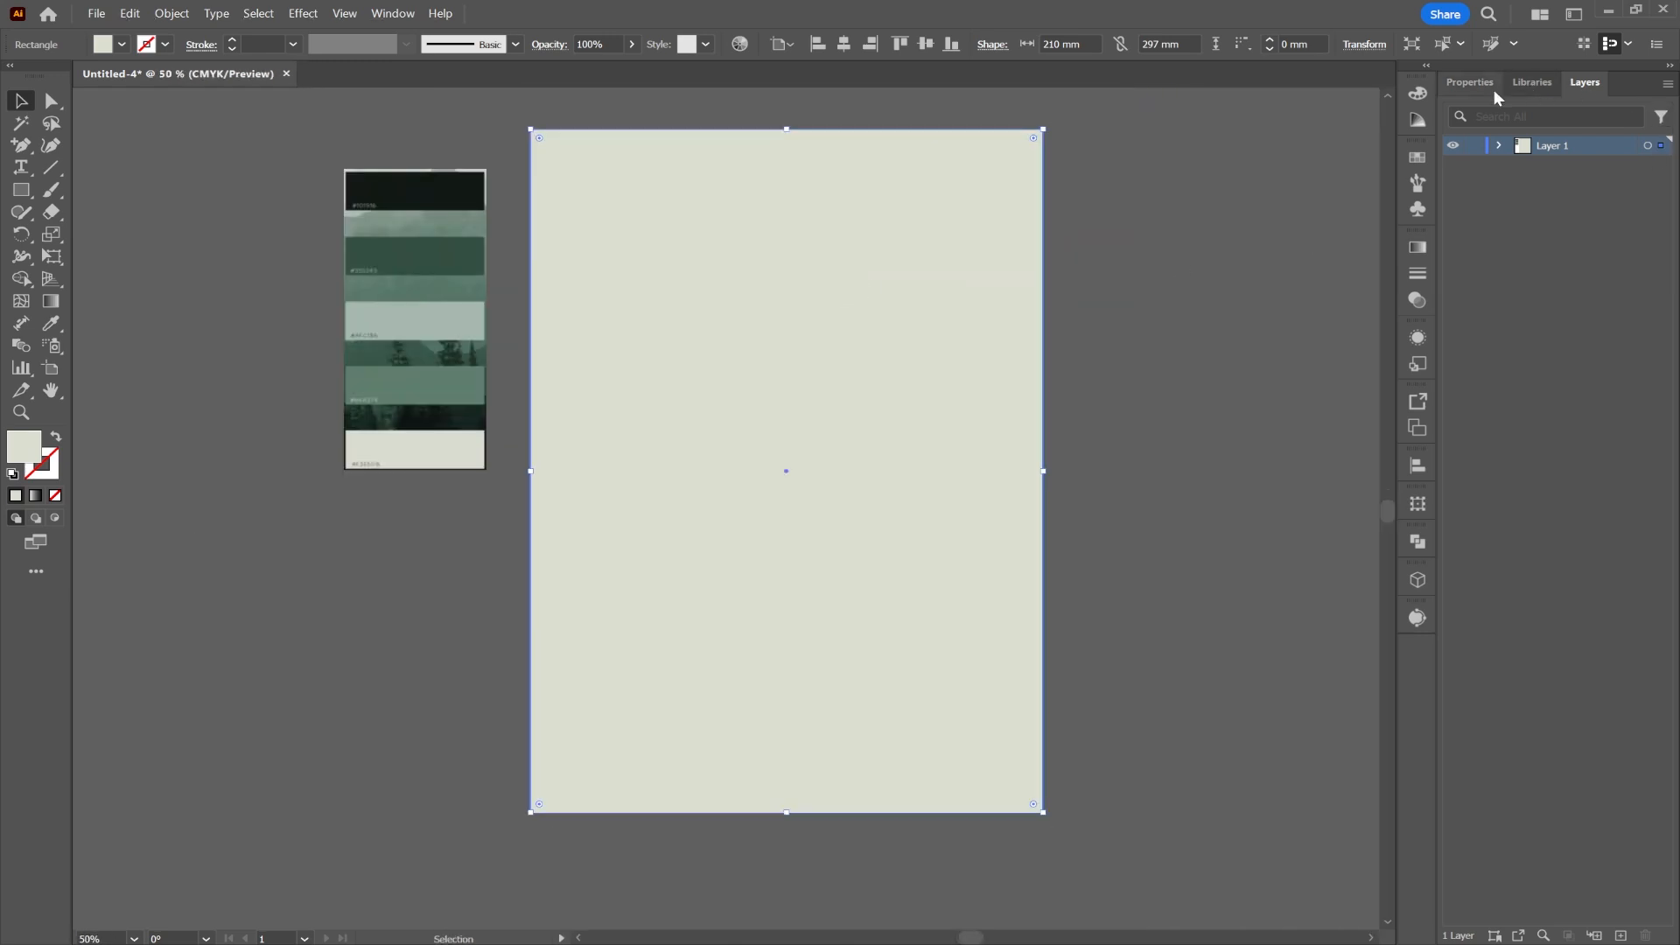
pyautogui.click(1499, 145)
pyautogui.click(1476, 184)
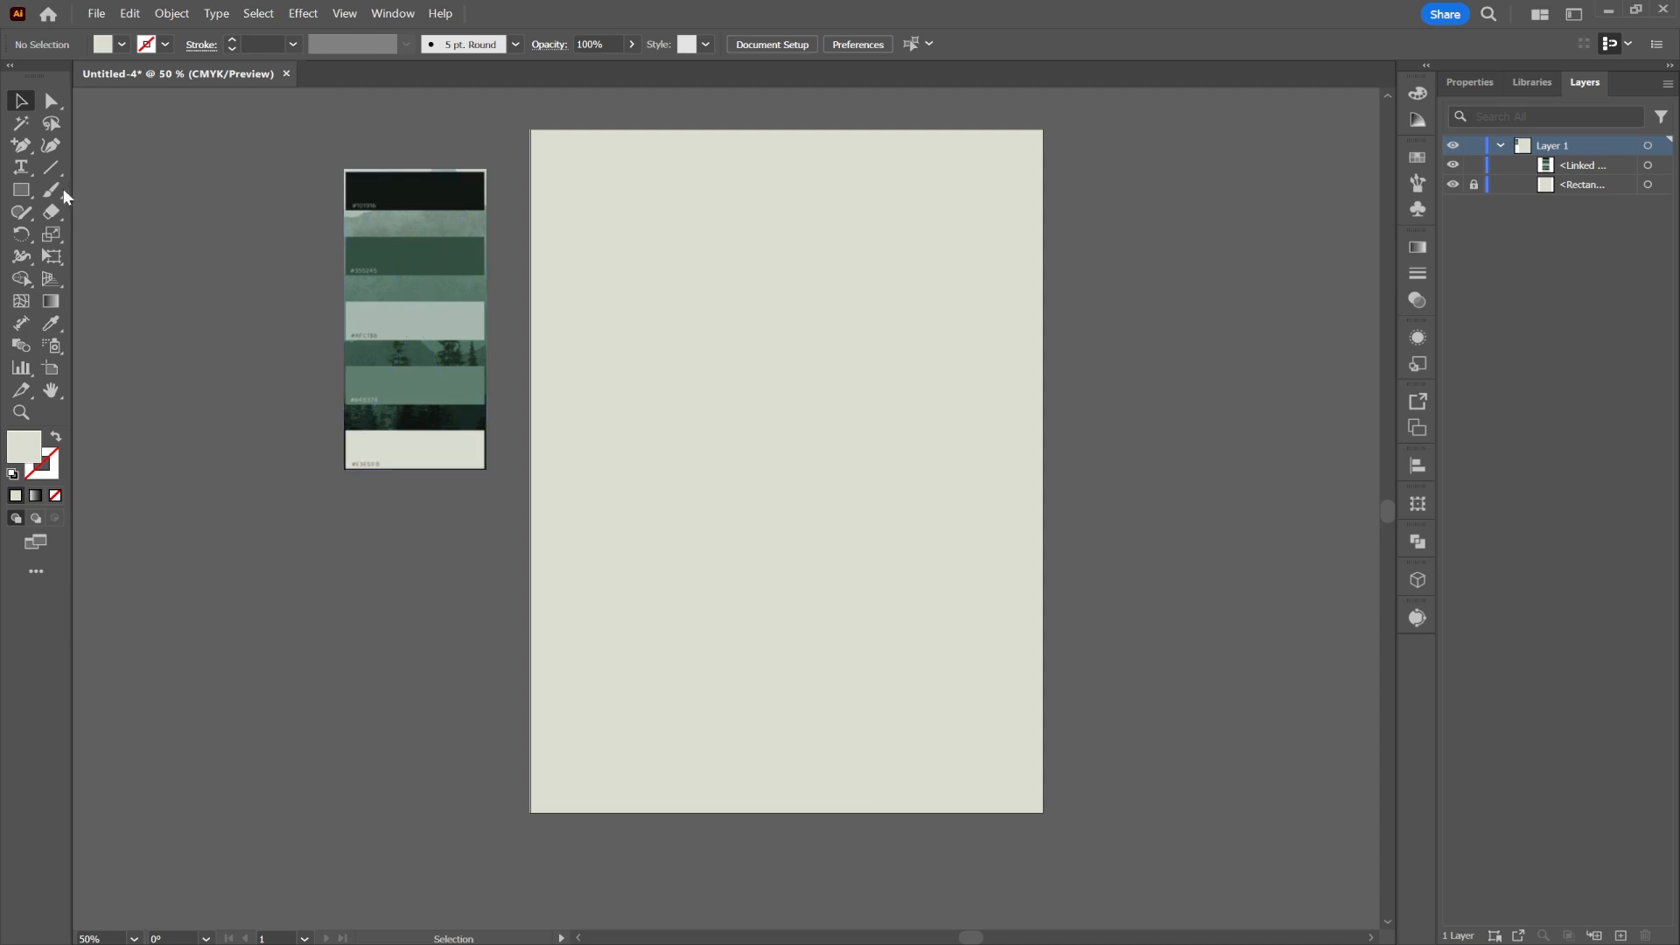
pyautogui.moveTo(416, 319); pyautogui.dragTo(173, 318)
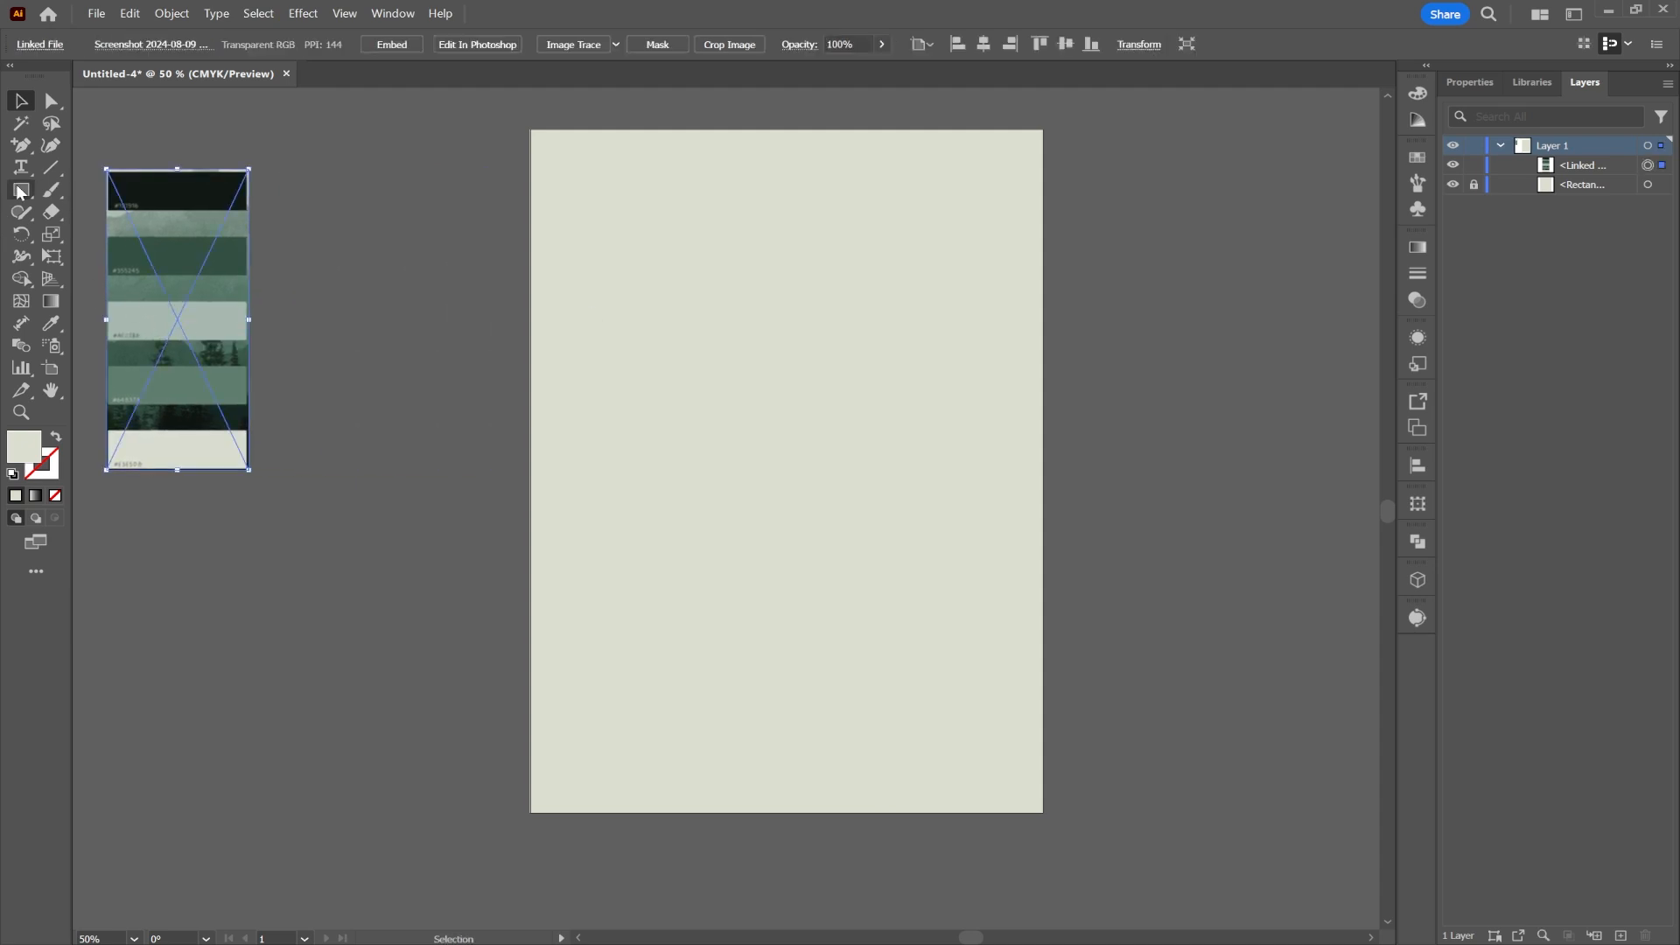
# Step: Draw a large circle over the poster and fill it light grey
pyautogui.moveTo(21, 191); pyautogui.dragTo(74, 235)
pyautogui.moveTo(487, 119); pyautogui.dragTo(1062, 558)
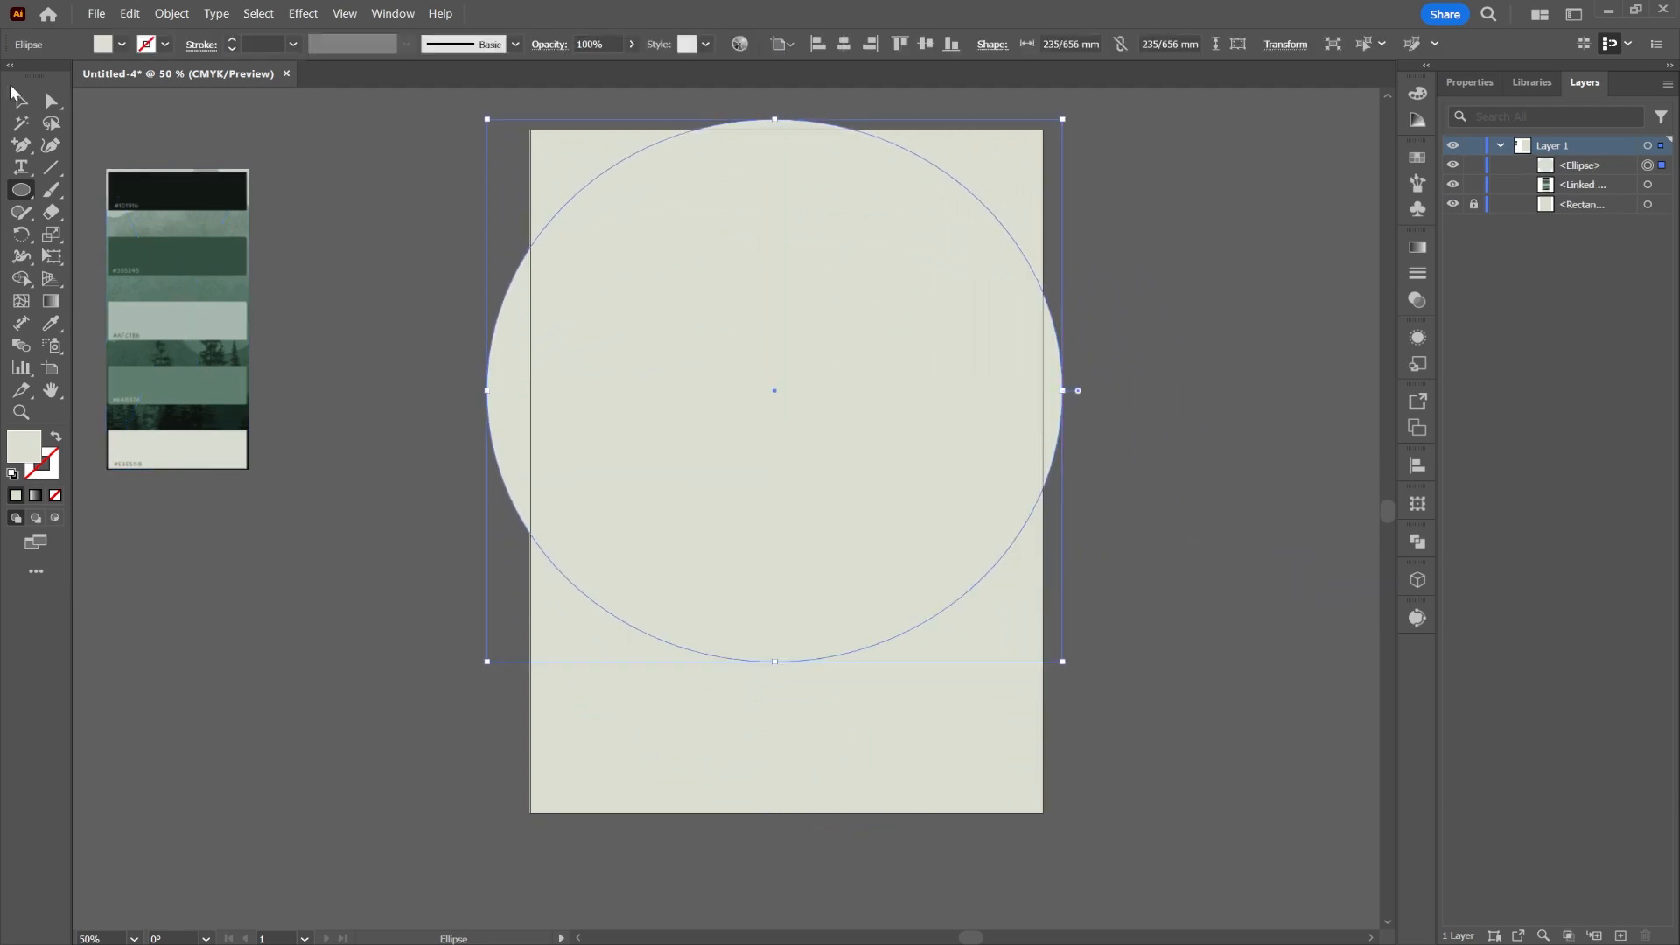
pyautogui.click(21, 101)
pyautogui.moveTo(769, 330); pyautogui.dragTo(764, 225)
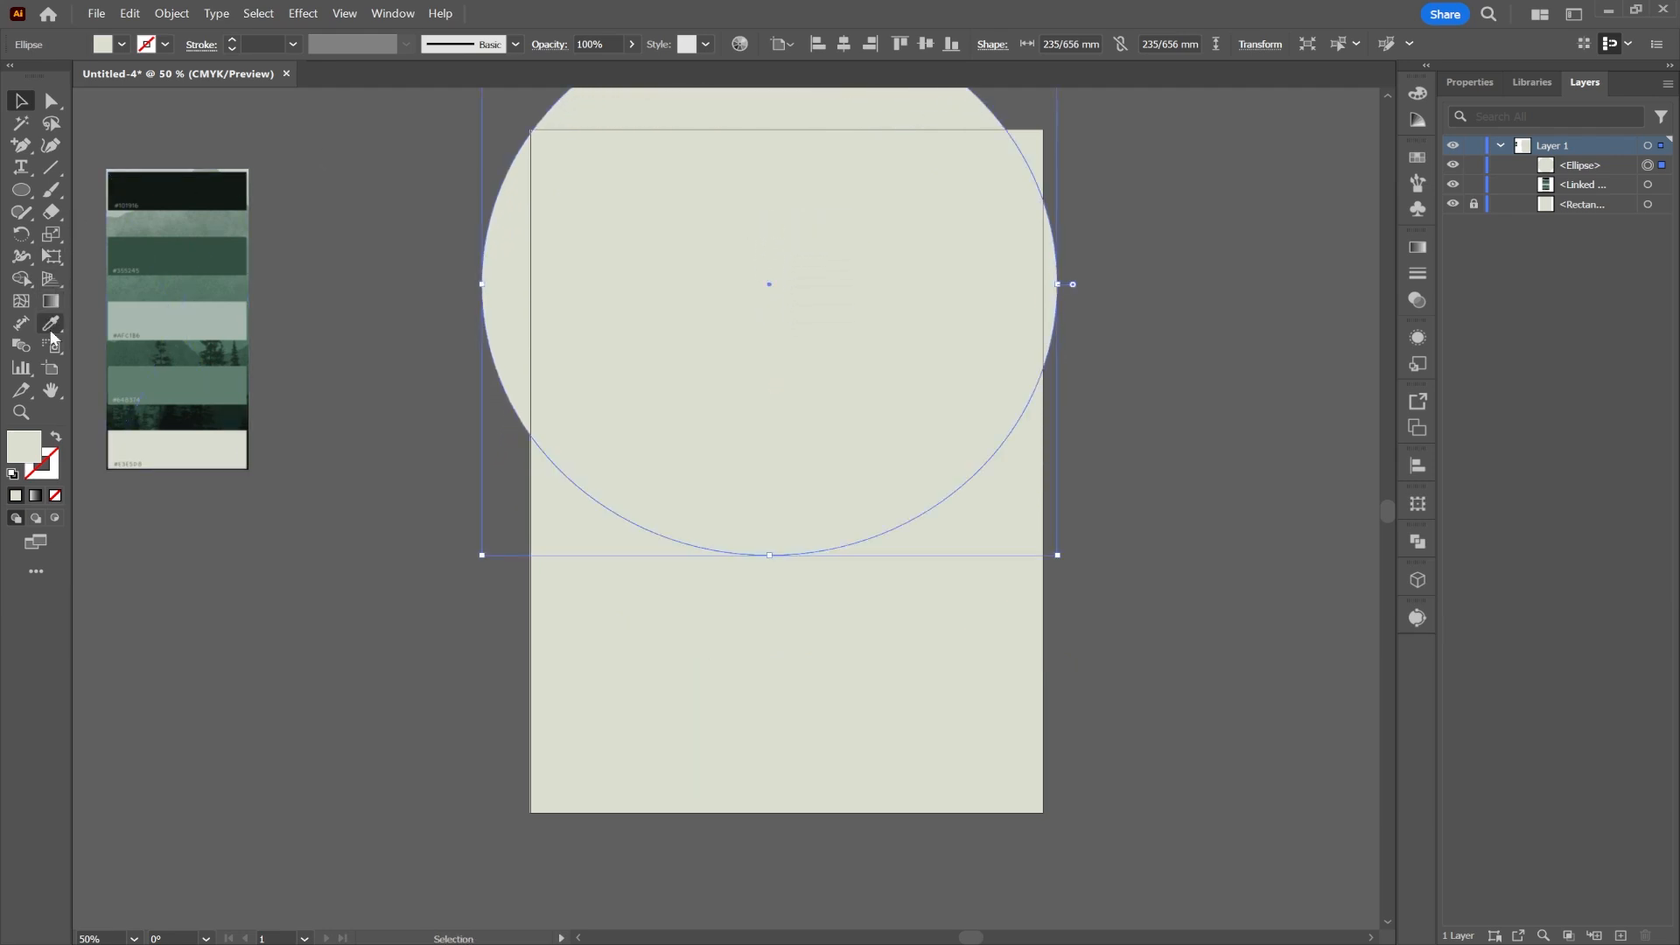
pyautogui.click(120, 45)
pyautogui.click(150, 139)
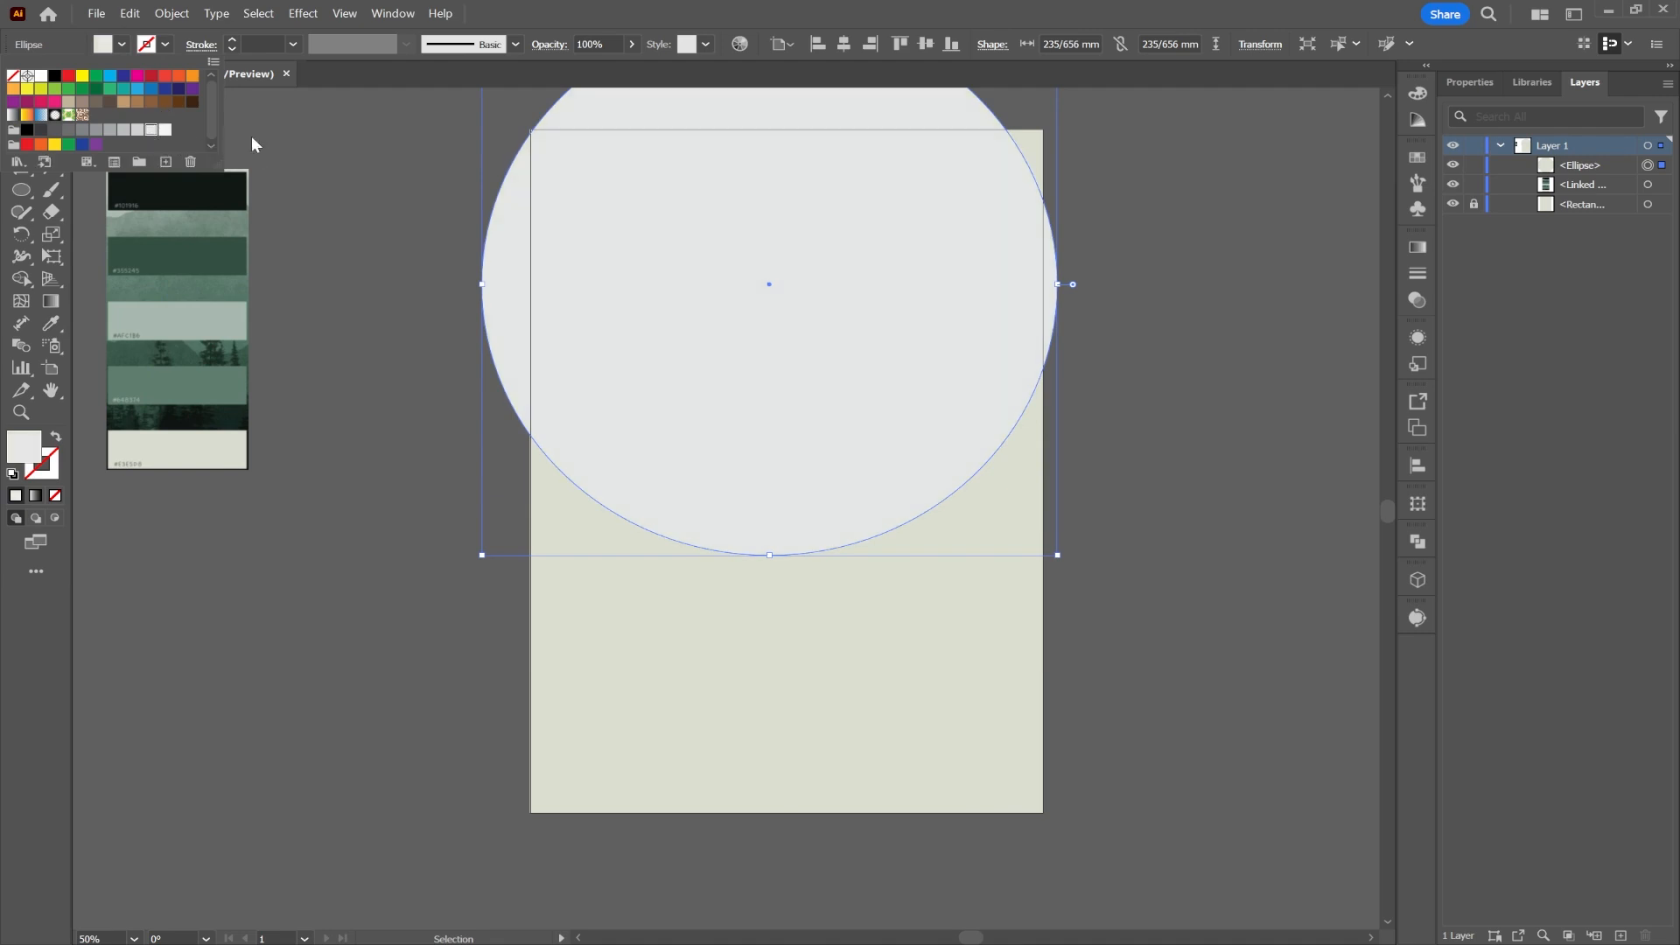
# Step: Scale the circle to about 304 mm wide and position it over the top edge
pyautogui.moveTo(691, 229); pyautogui.dragTo(680, 152)
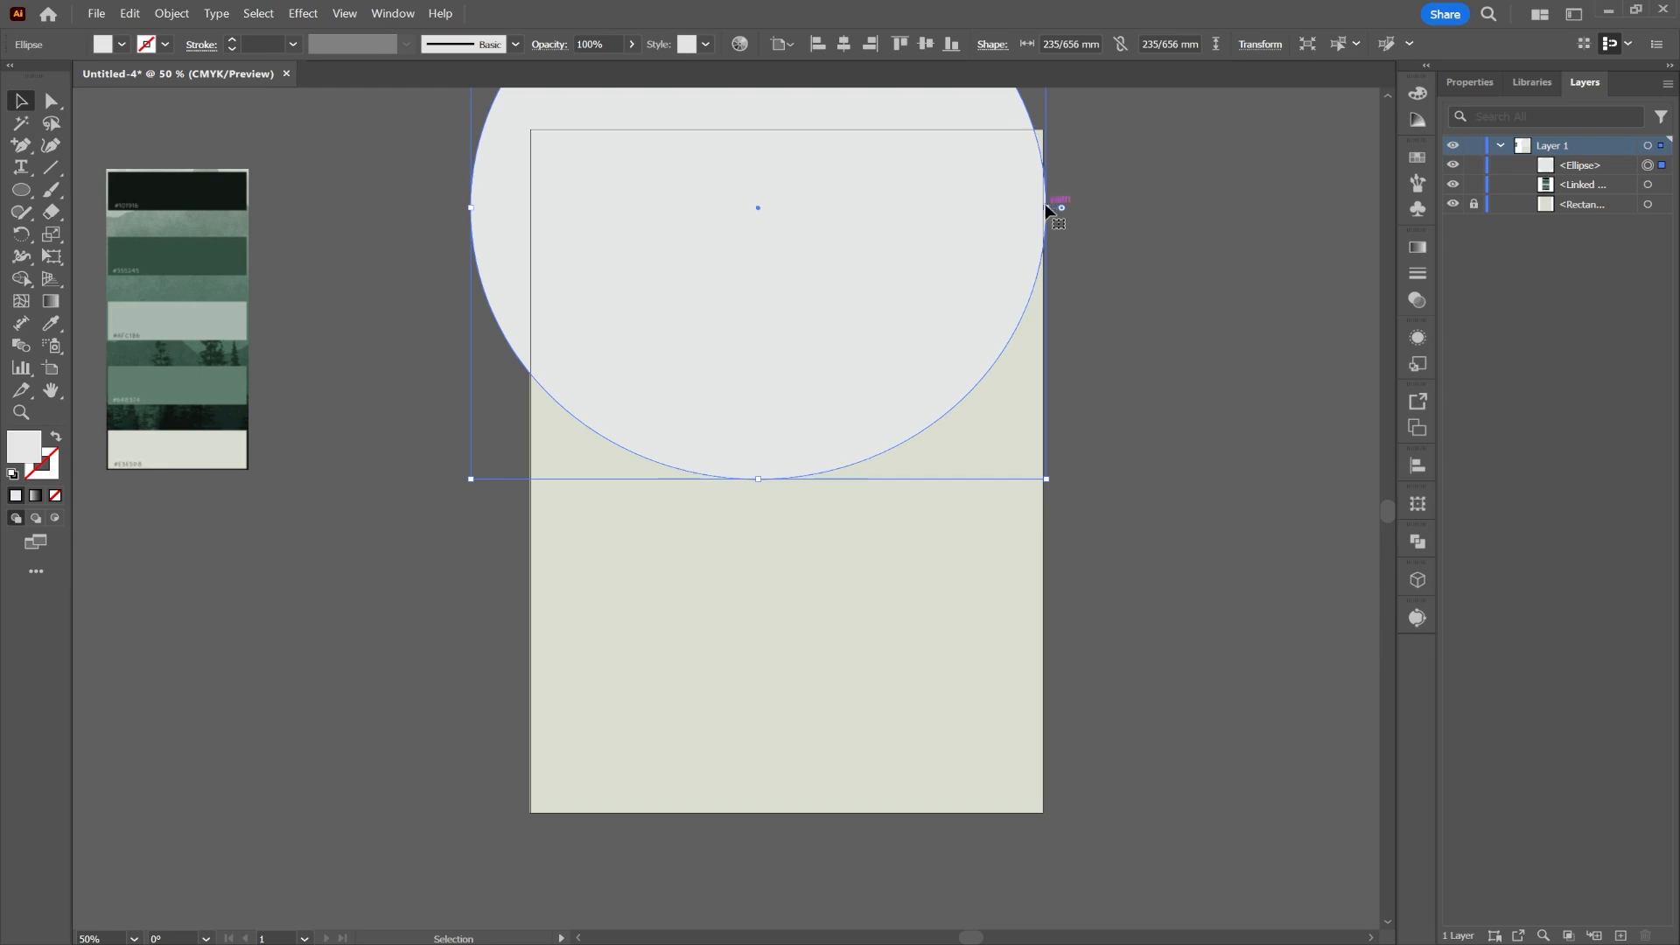
pyautogui.moveTo(1046, 207); pyautogui.dragTo(1212, 207)
pyautogui.moveTo(730, 286); pyautogui.dragTo(762, 203)
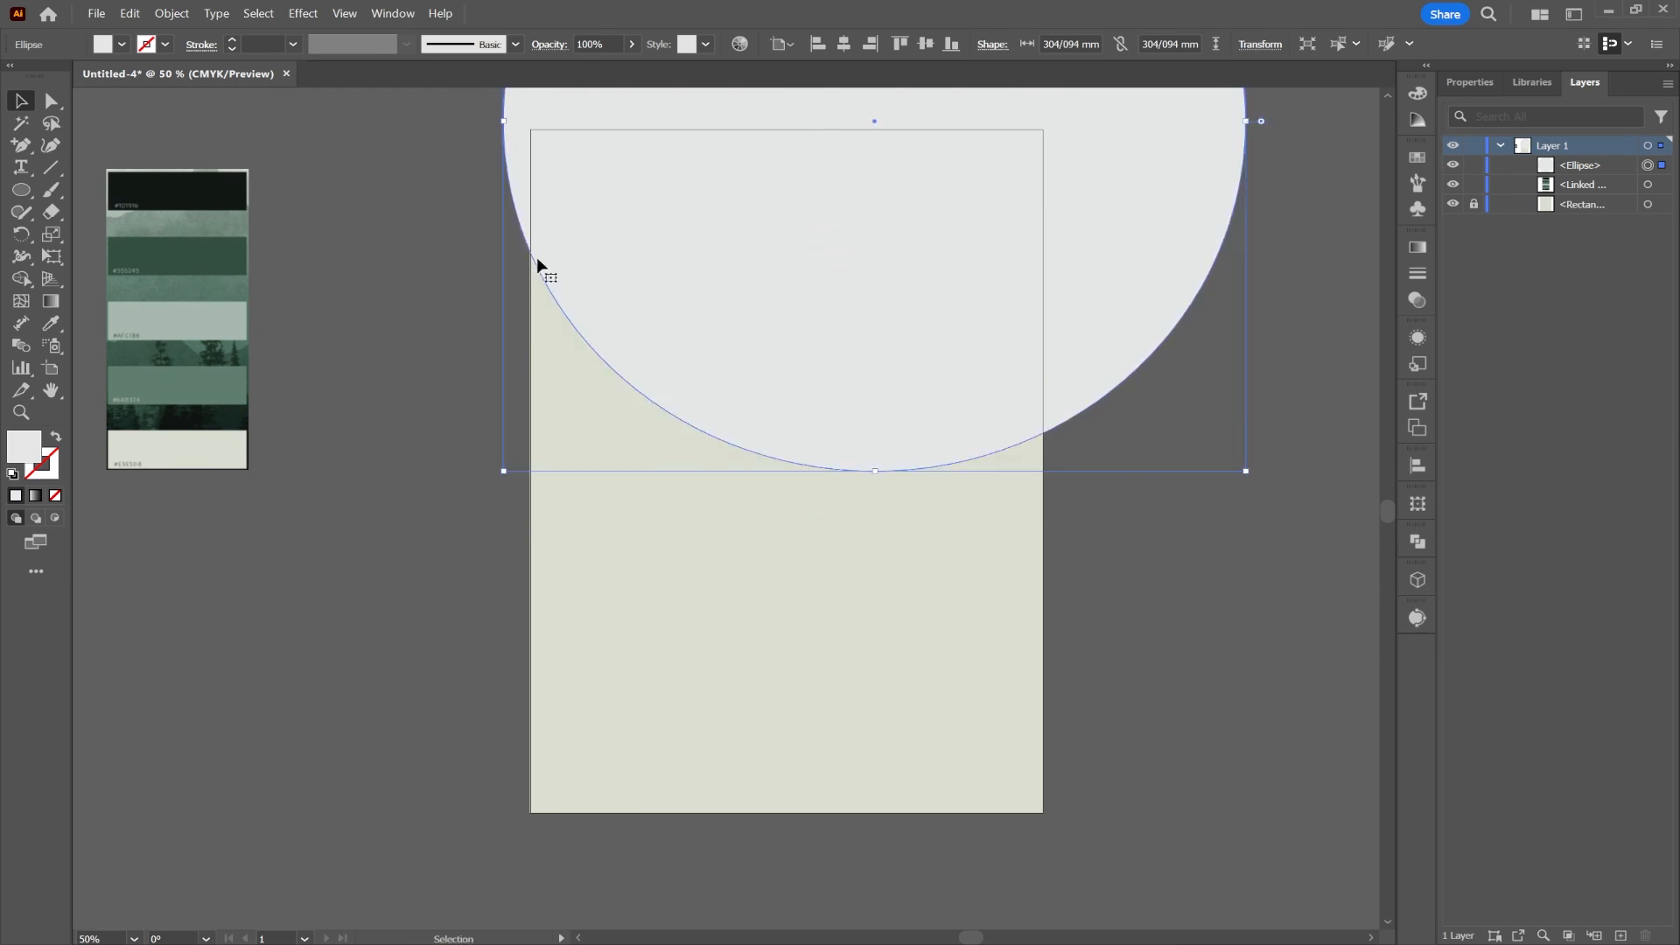
pyautogui.click(397, 264)
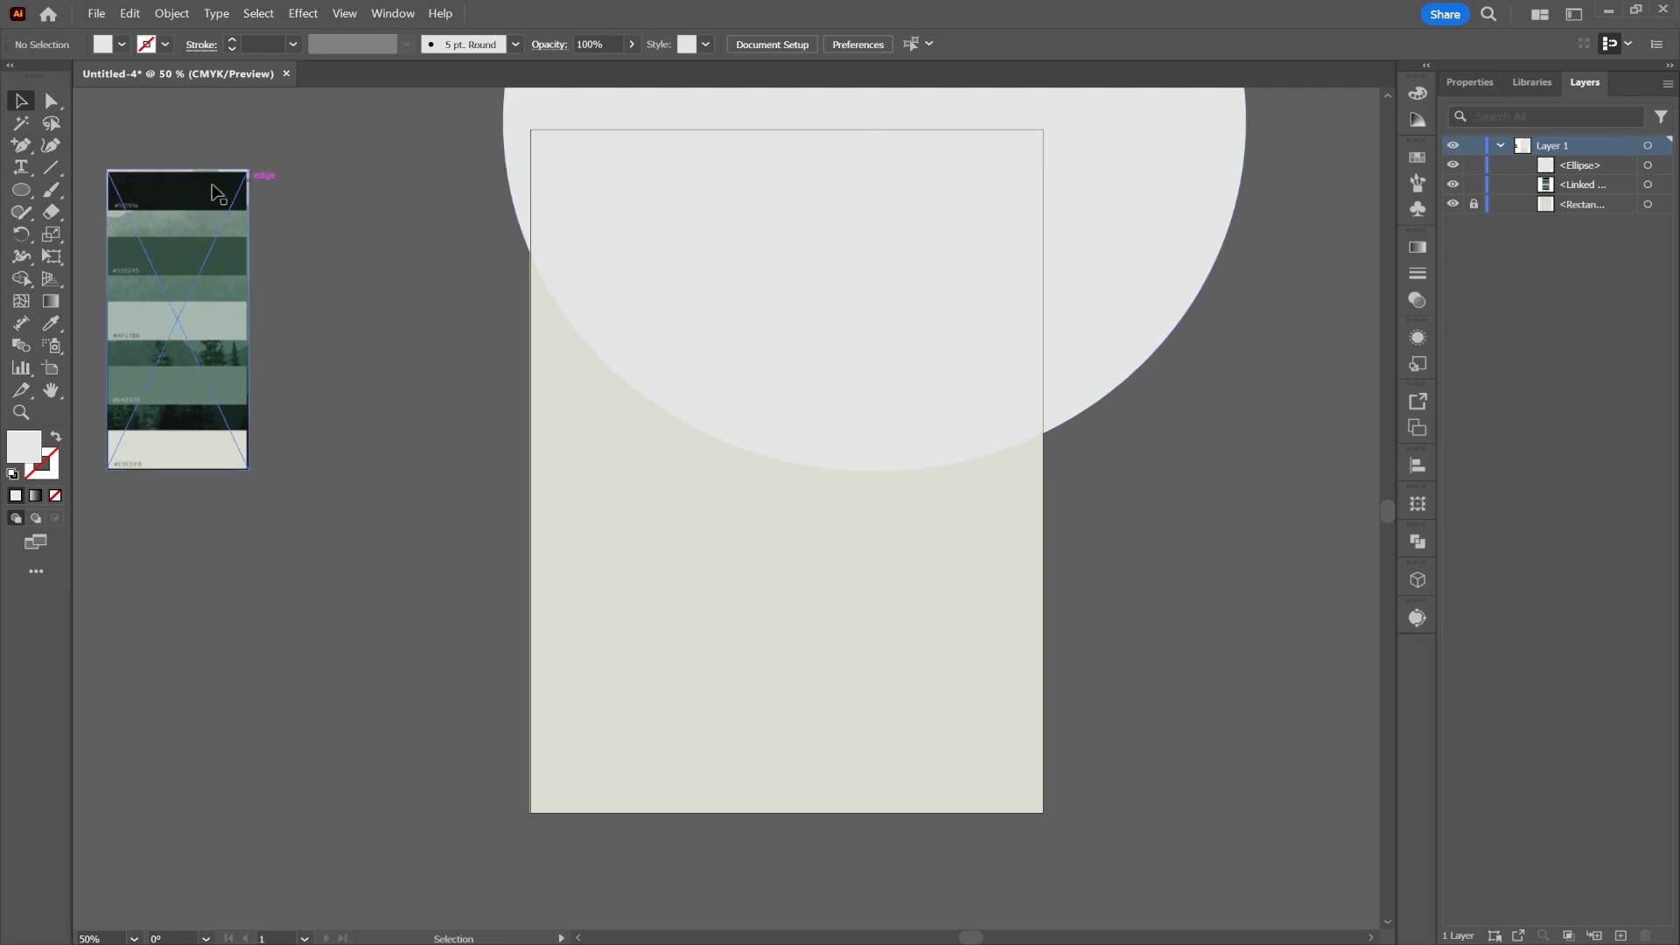
pyautogui.moveTo(28, 195); pyautogui.dragTo(75, 190)
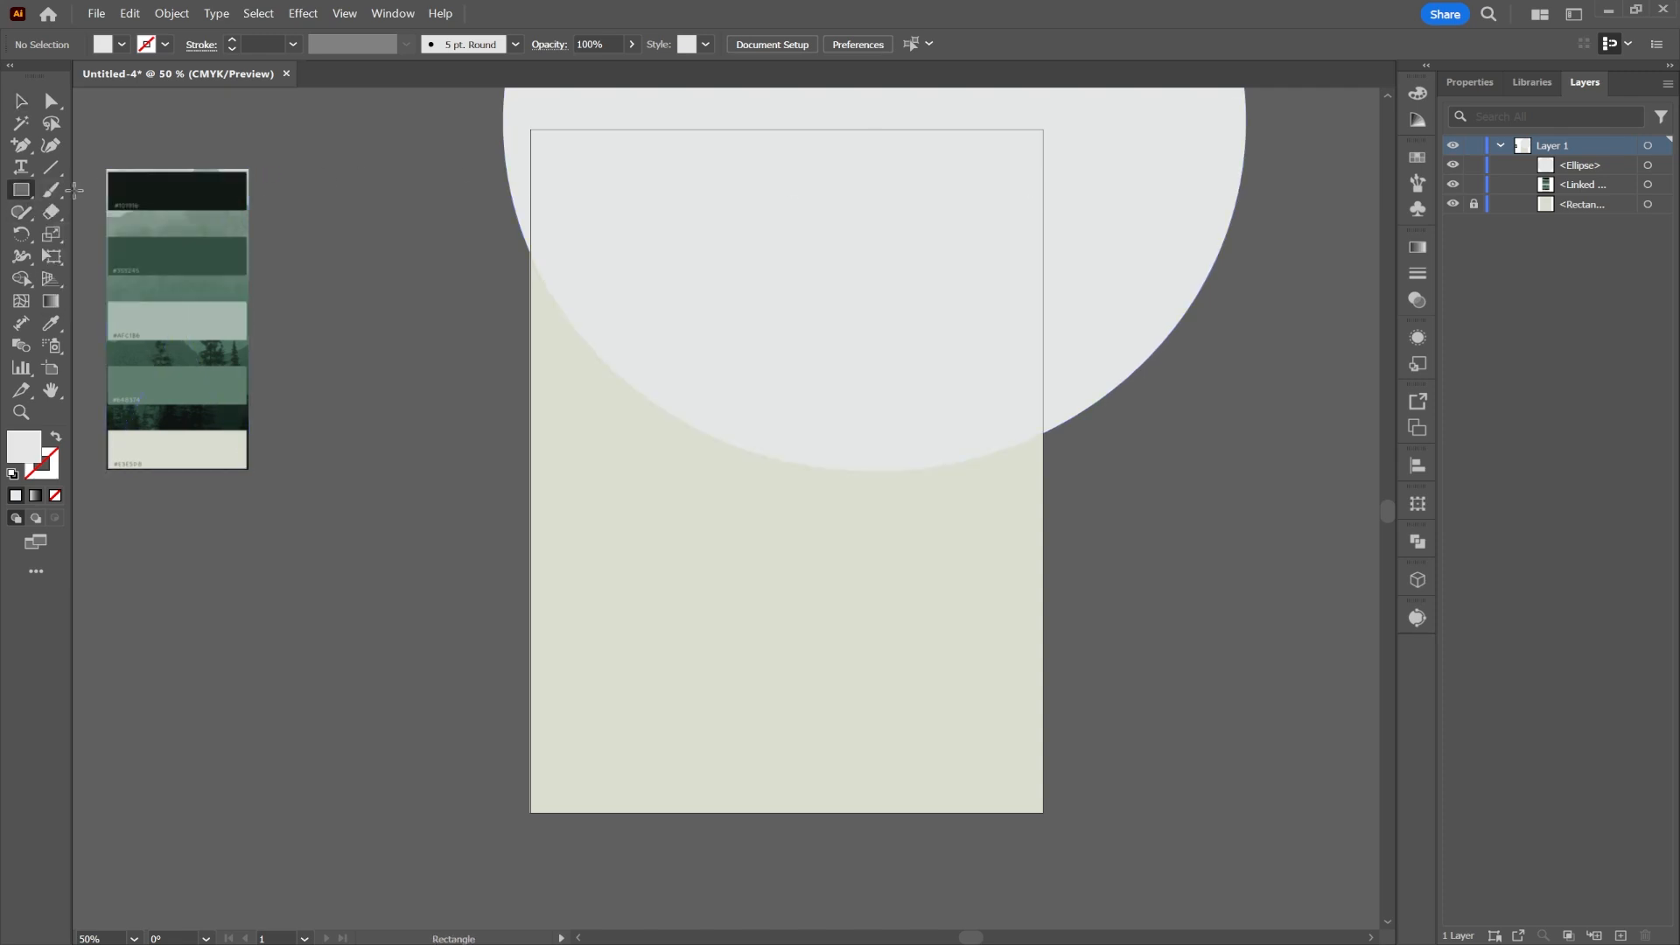
# Step: Create a 210 × 297 mm rectangle centred on the artboard
pyautogui.click(942, 304)
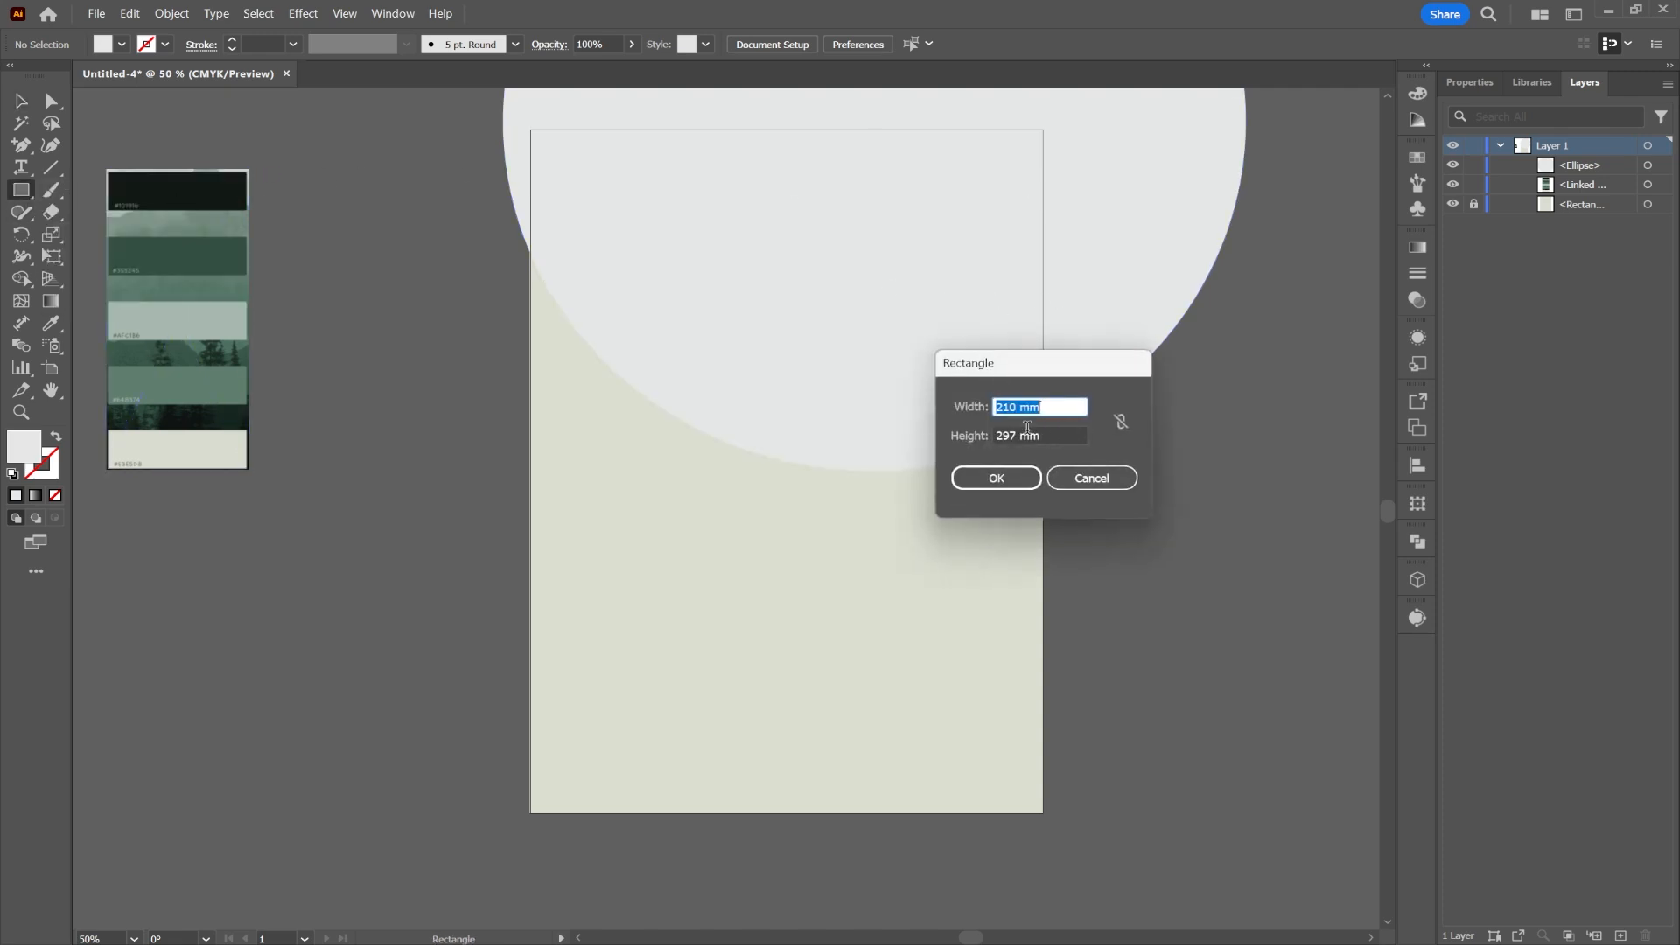
pyautogui.click(1007, 477)
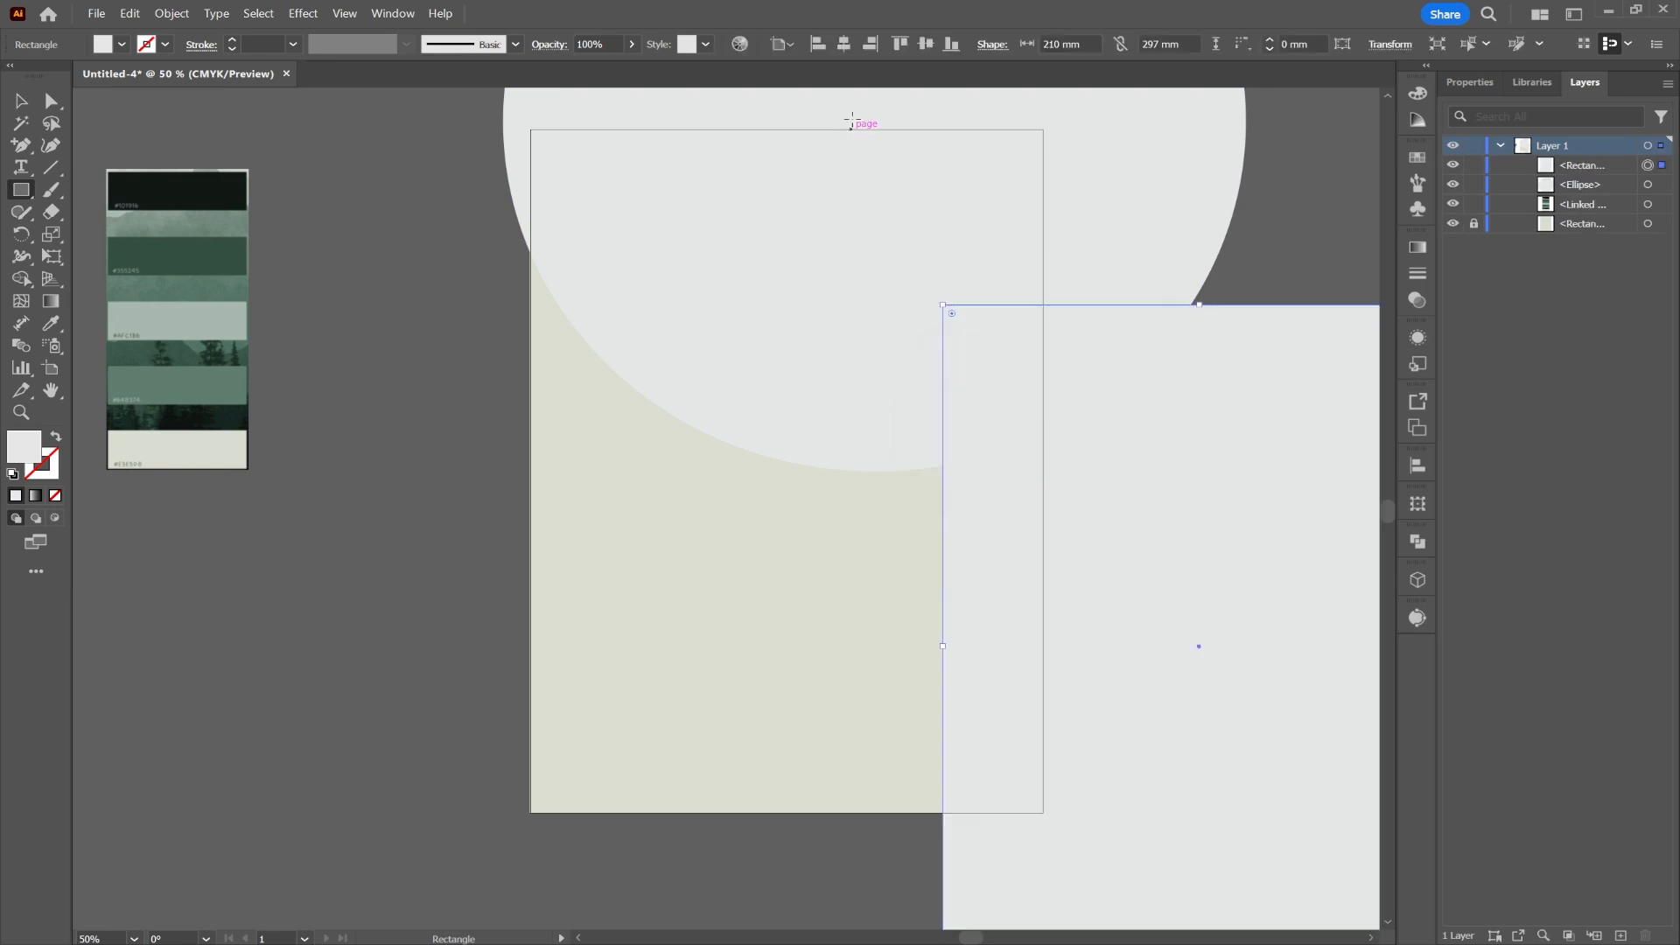
pyautogui.click(844, 44)
pyautogui.click(926, 44)
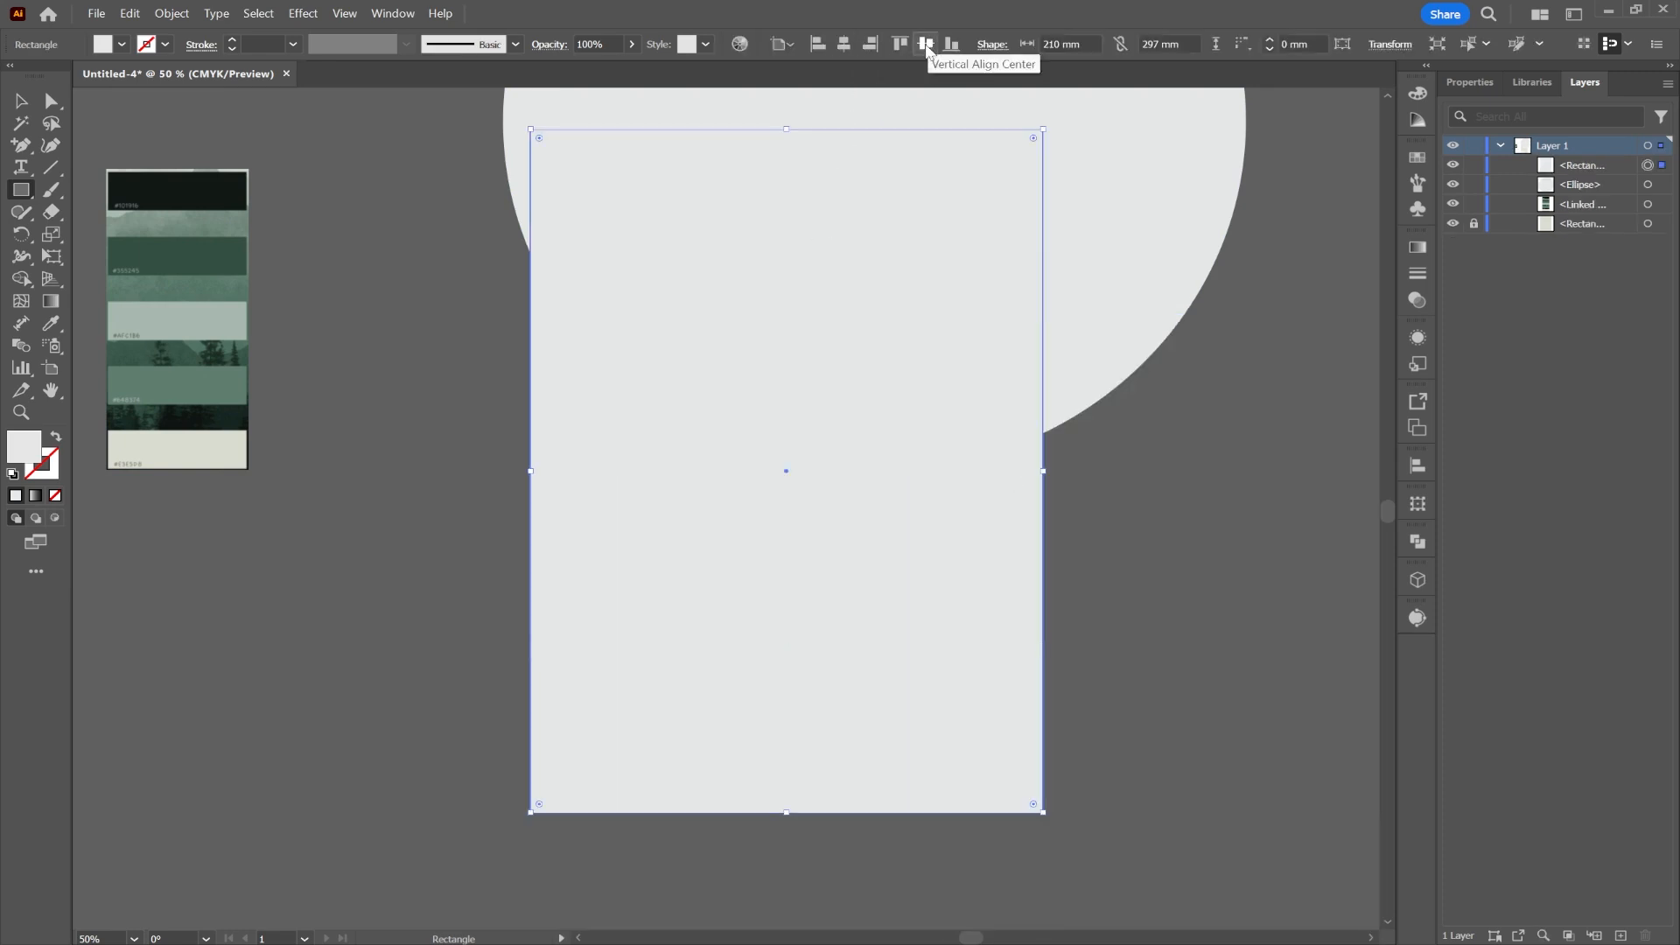
pyautogui.click(21, 100)
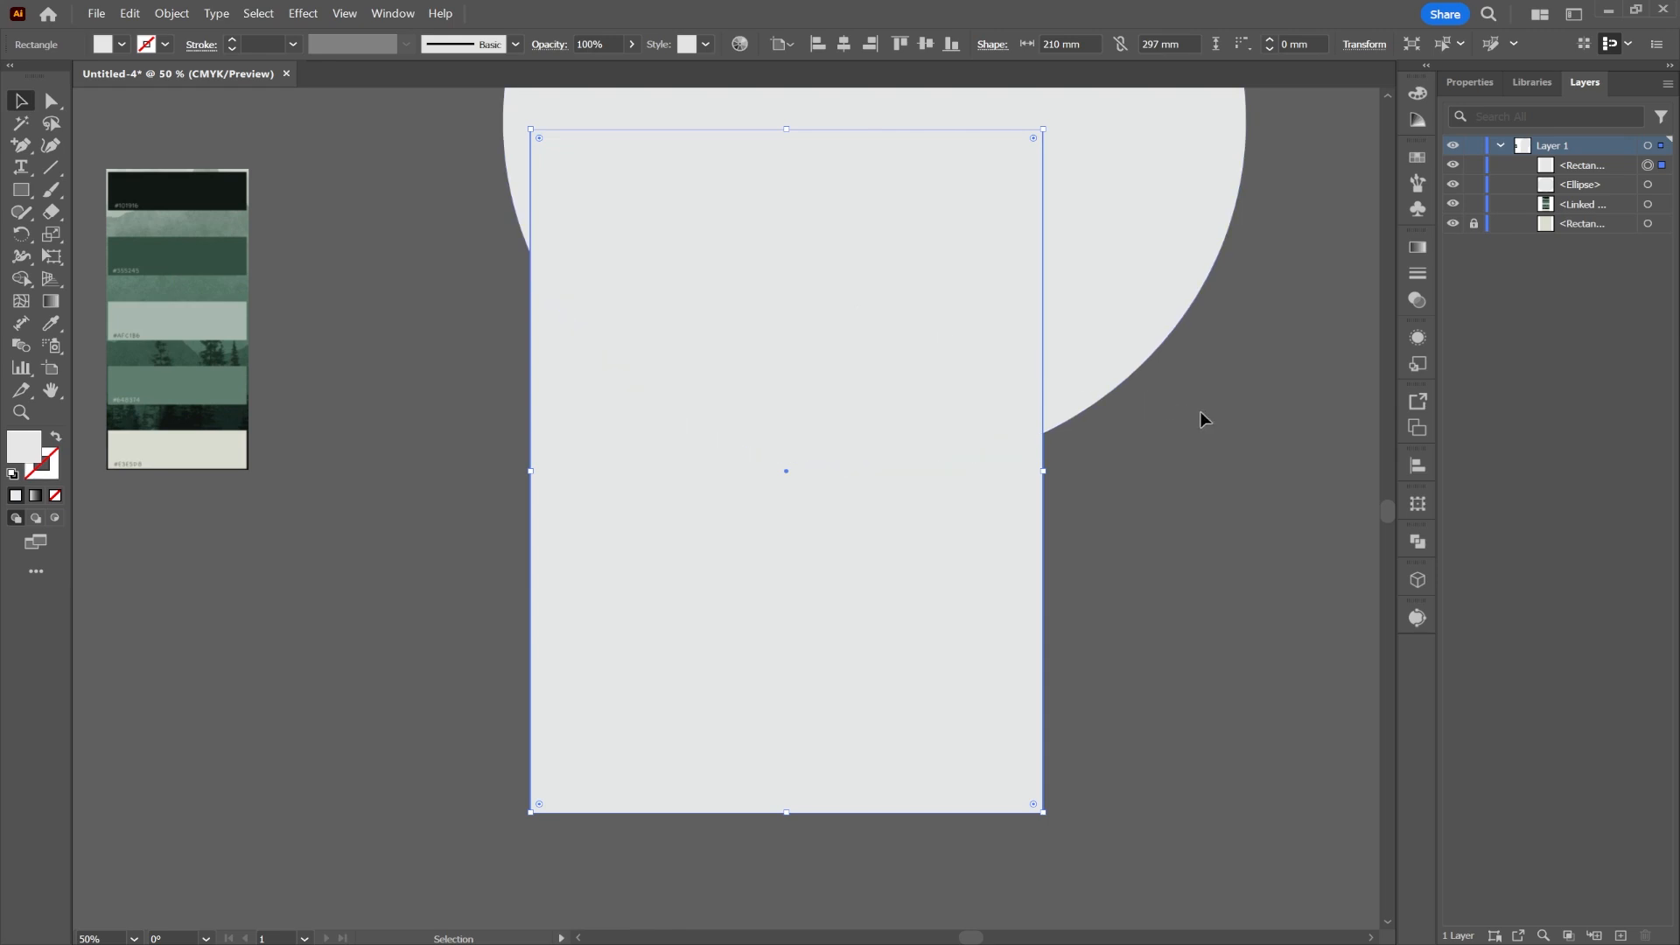
# Step: Merge the rectangle and circle regions with Shape Builder to trim the circle to the page
pyautogui.moveTo(931, 299); pyautogui.dragTo(933, 301)
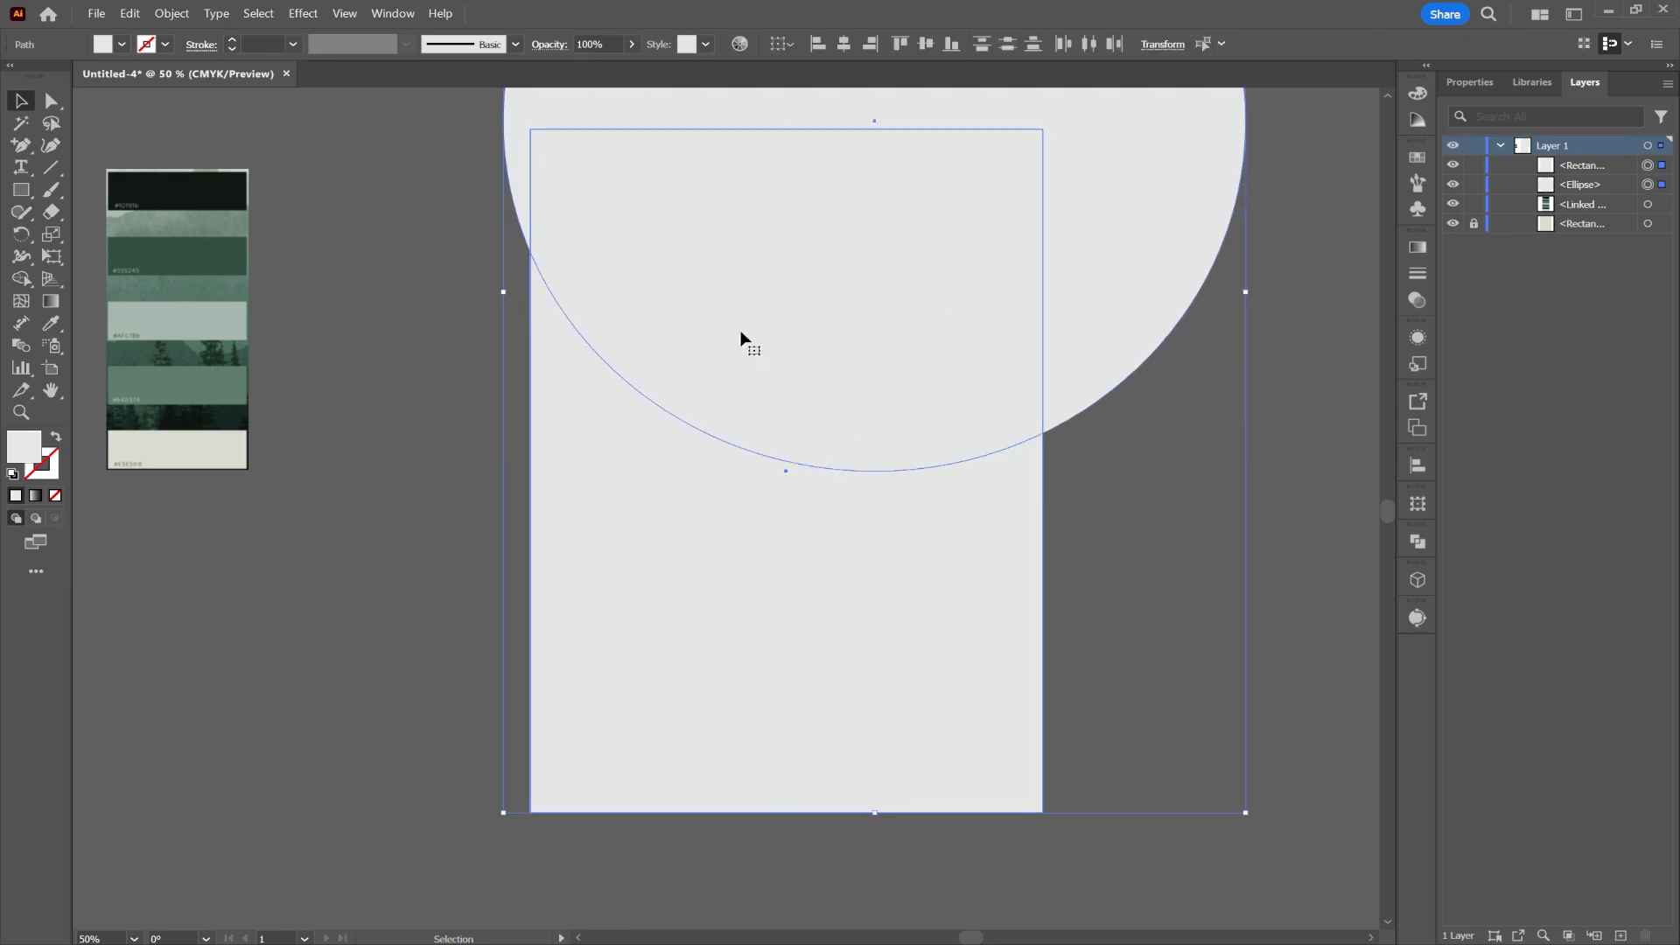
pyautogui.click(21, 278)
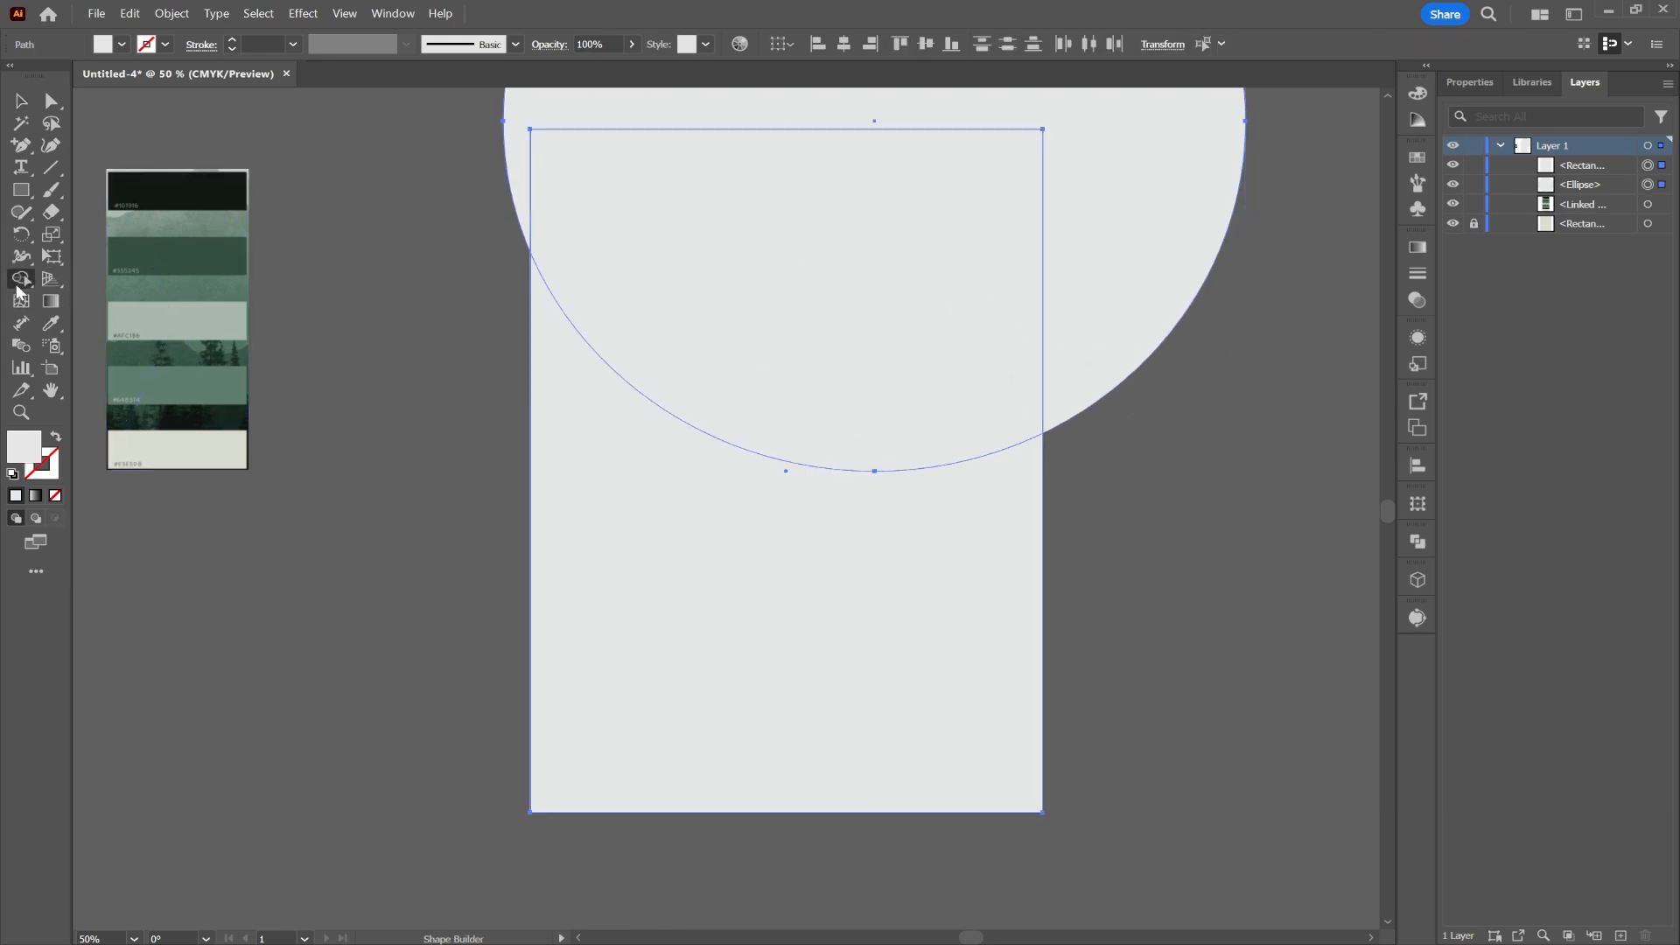
pyautogui.moveTo(842, 537)
pyautogui.mouseDown()
pyautogui.moveTo(1073, 535)
pyautogui.moveTo(1106, 501)
pyautogui.moveTo(1134, 410)
pyautogui.moveTo(1119, 314)
pyautogui.mouseUp()
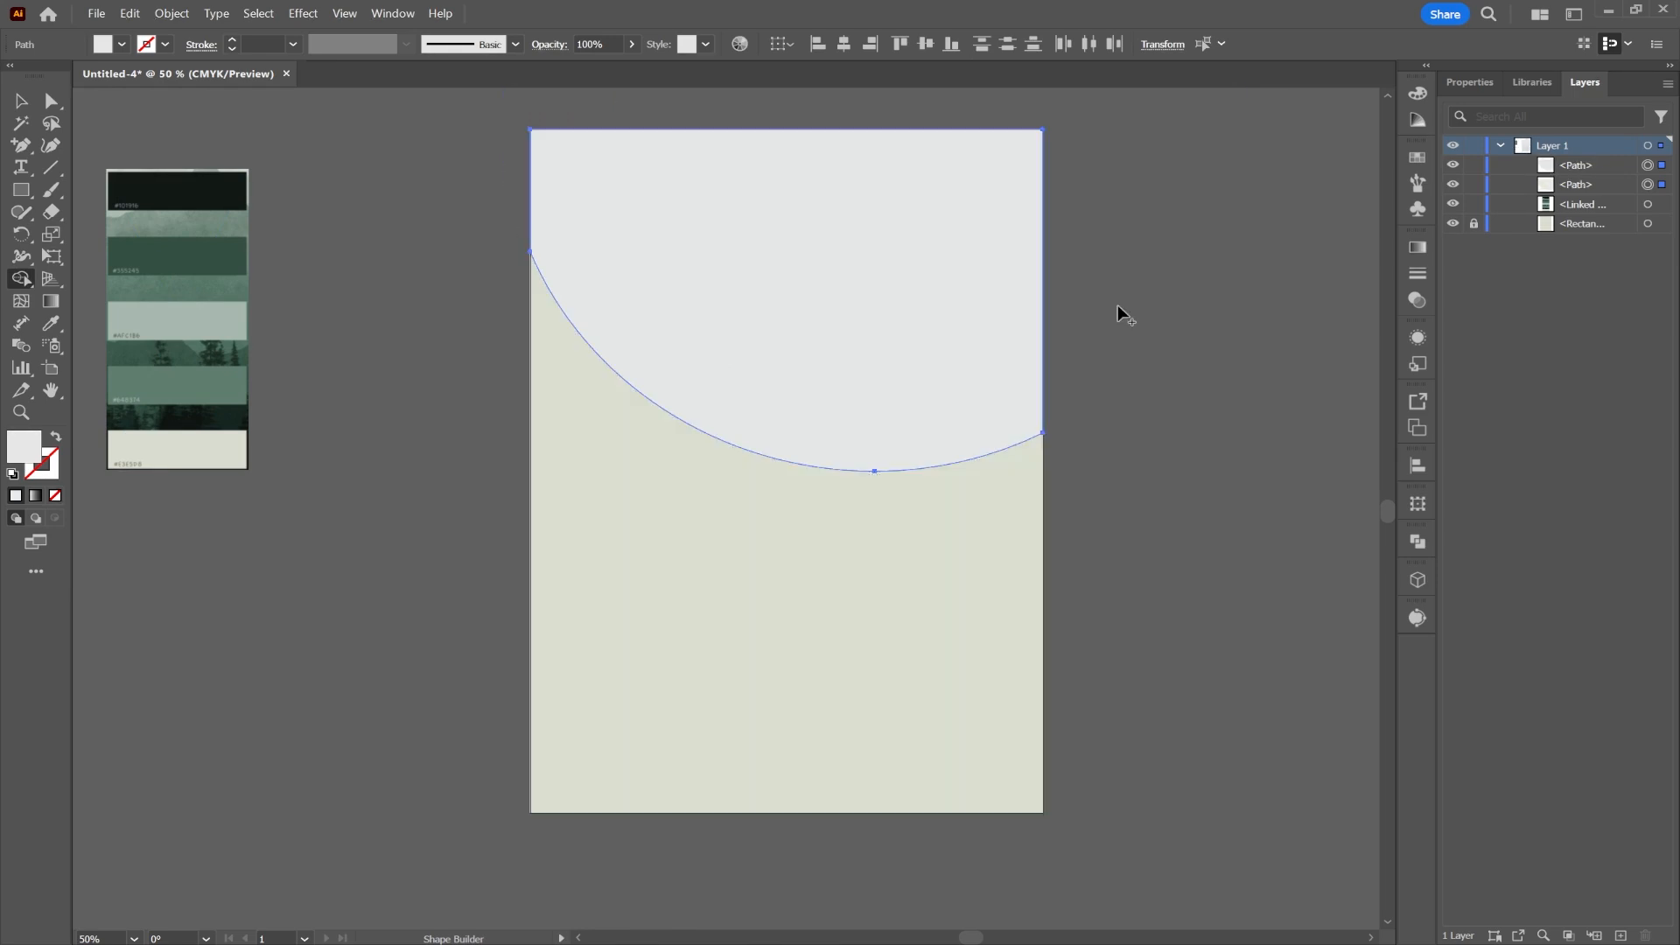
pyautogui.press('v')
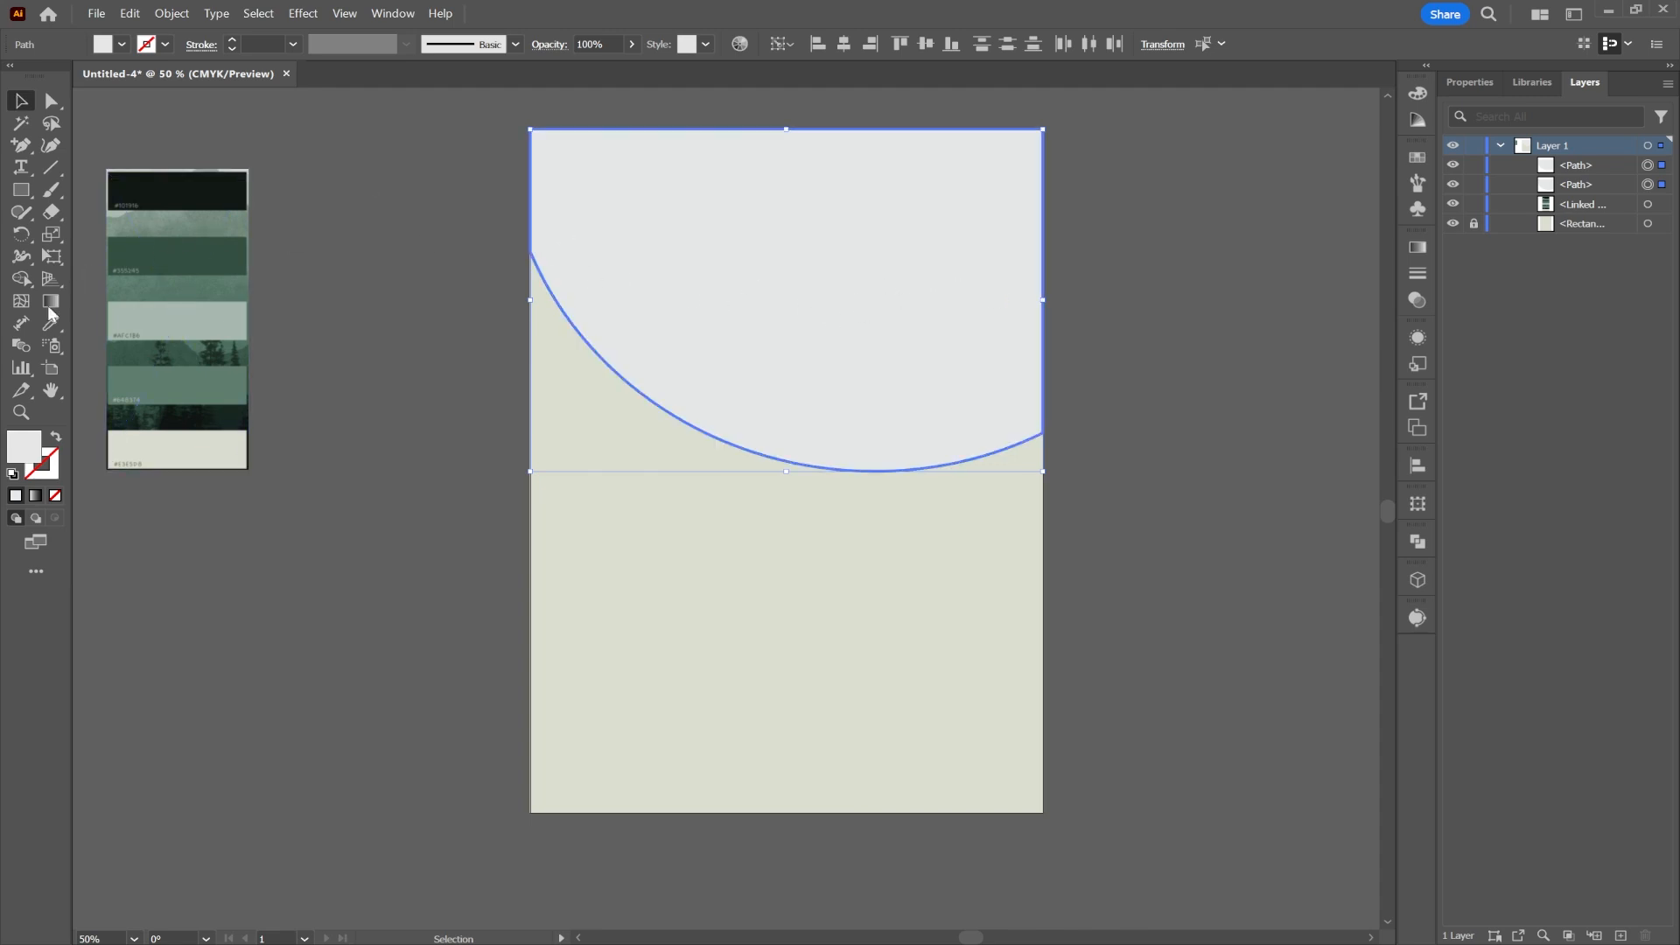
pyautogui.click(453, 317)
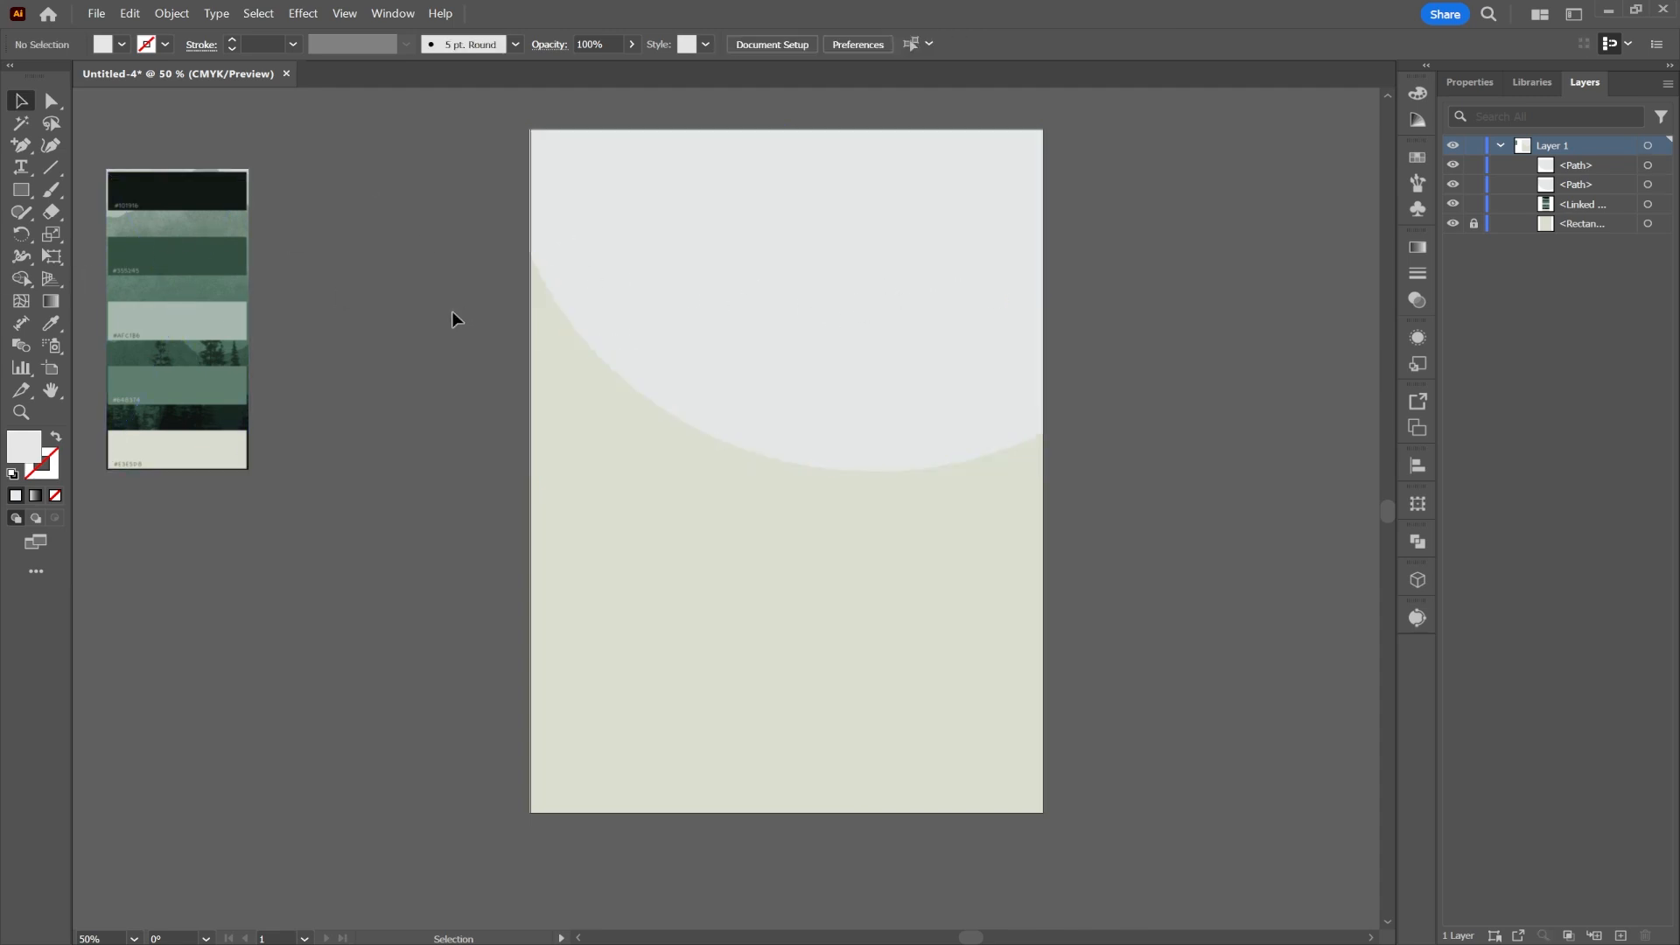
# Step: Copy the light top shape and paste it in back
pyautogui.click(691, 273)
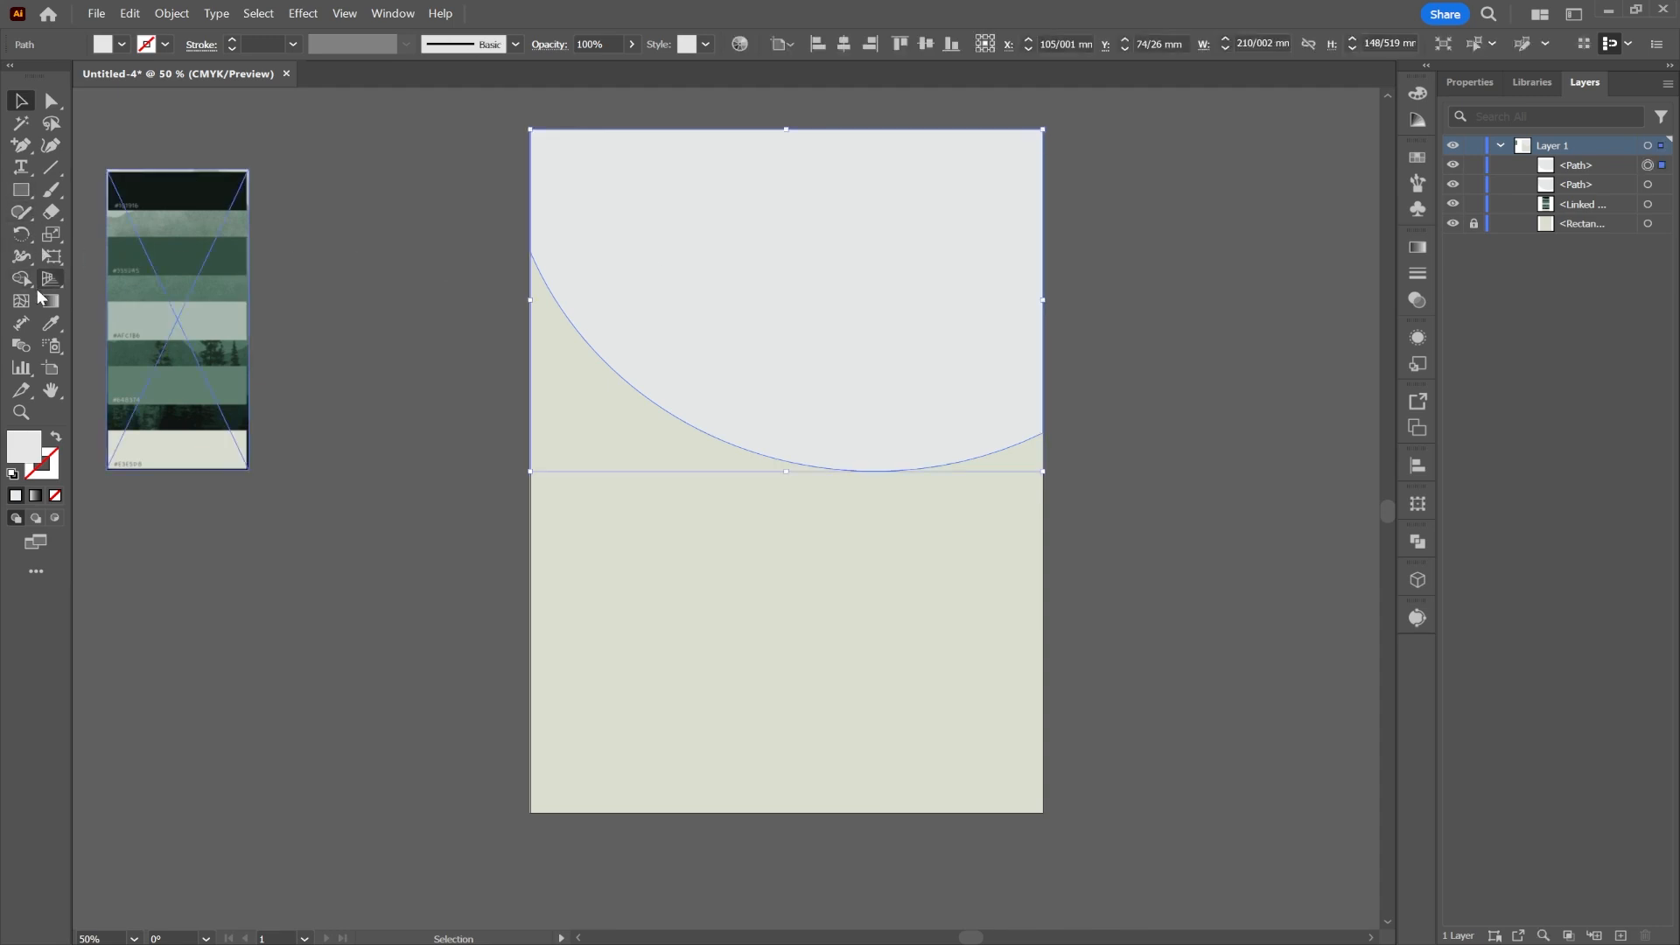
pyautogui.rightClick(612, 292)
pyautogui.click(682, 350)
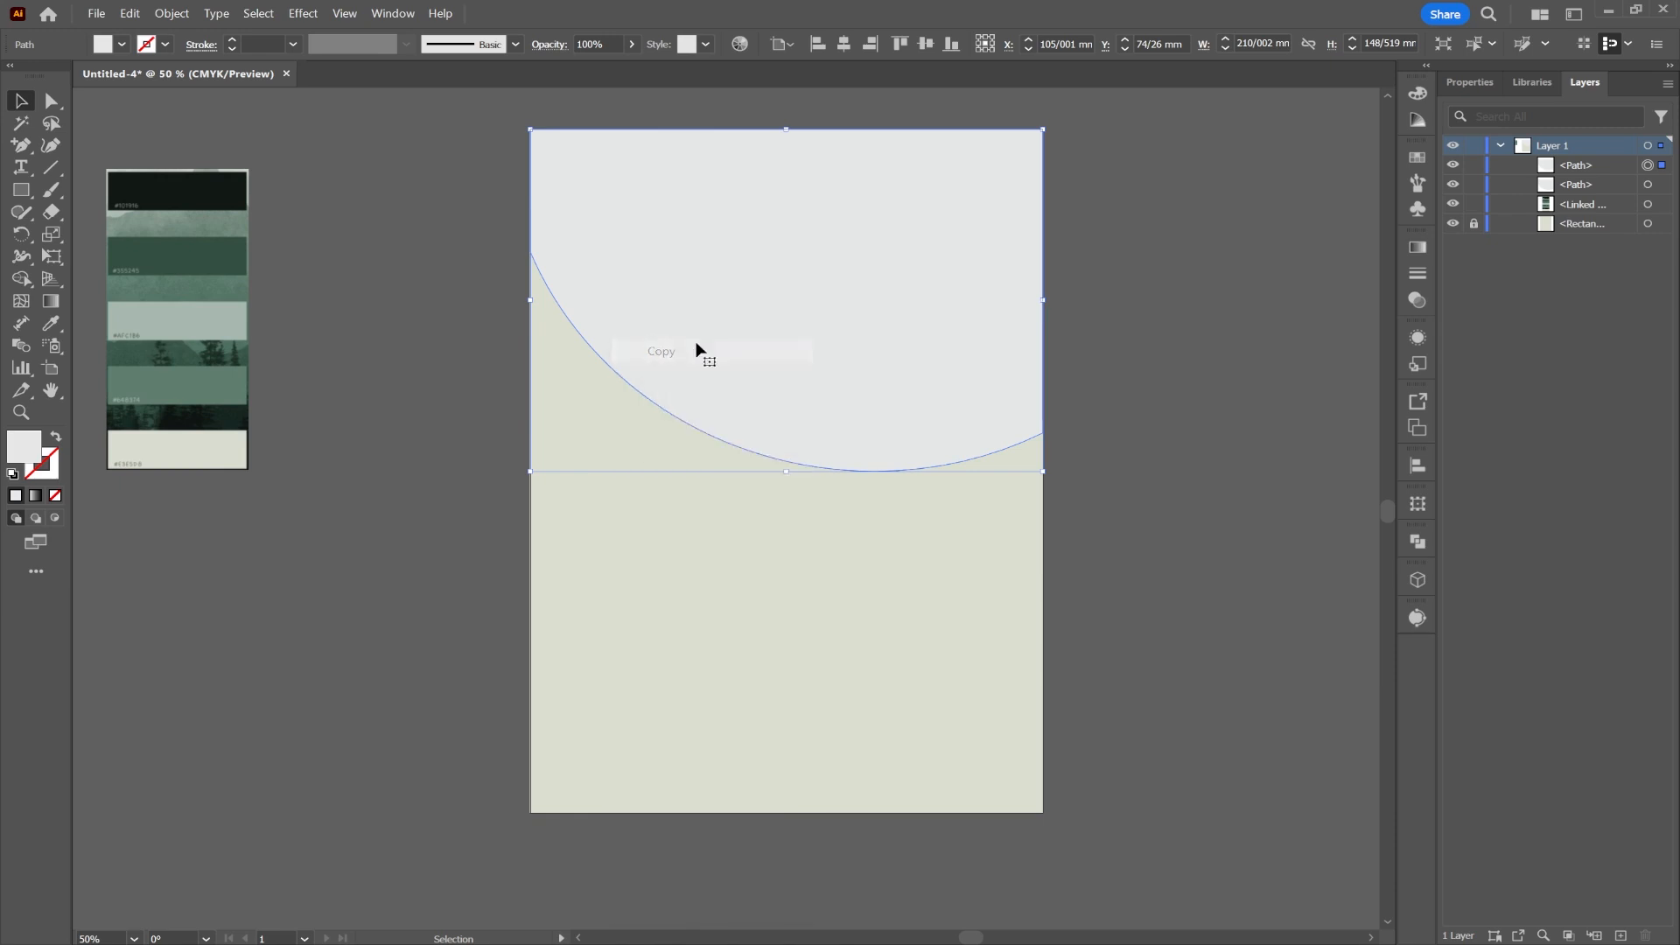
pyautogui.rightClick(869, 318)
pyautogui.moveTo(952, 433)
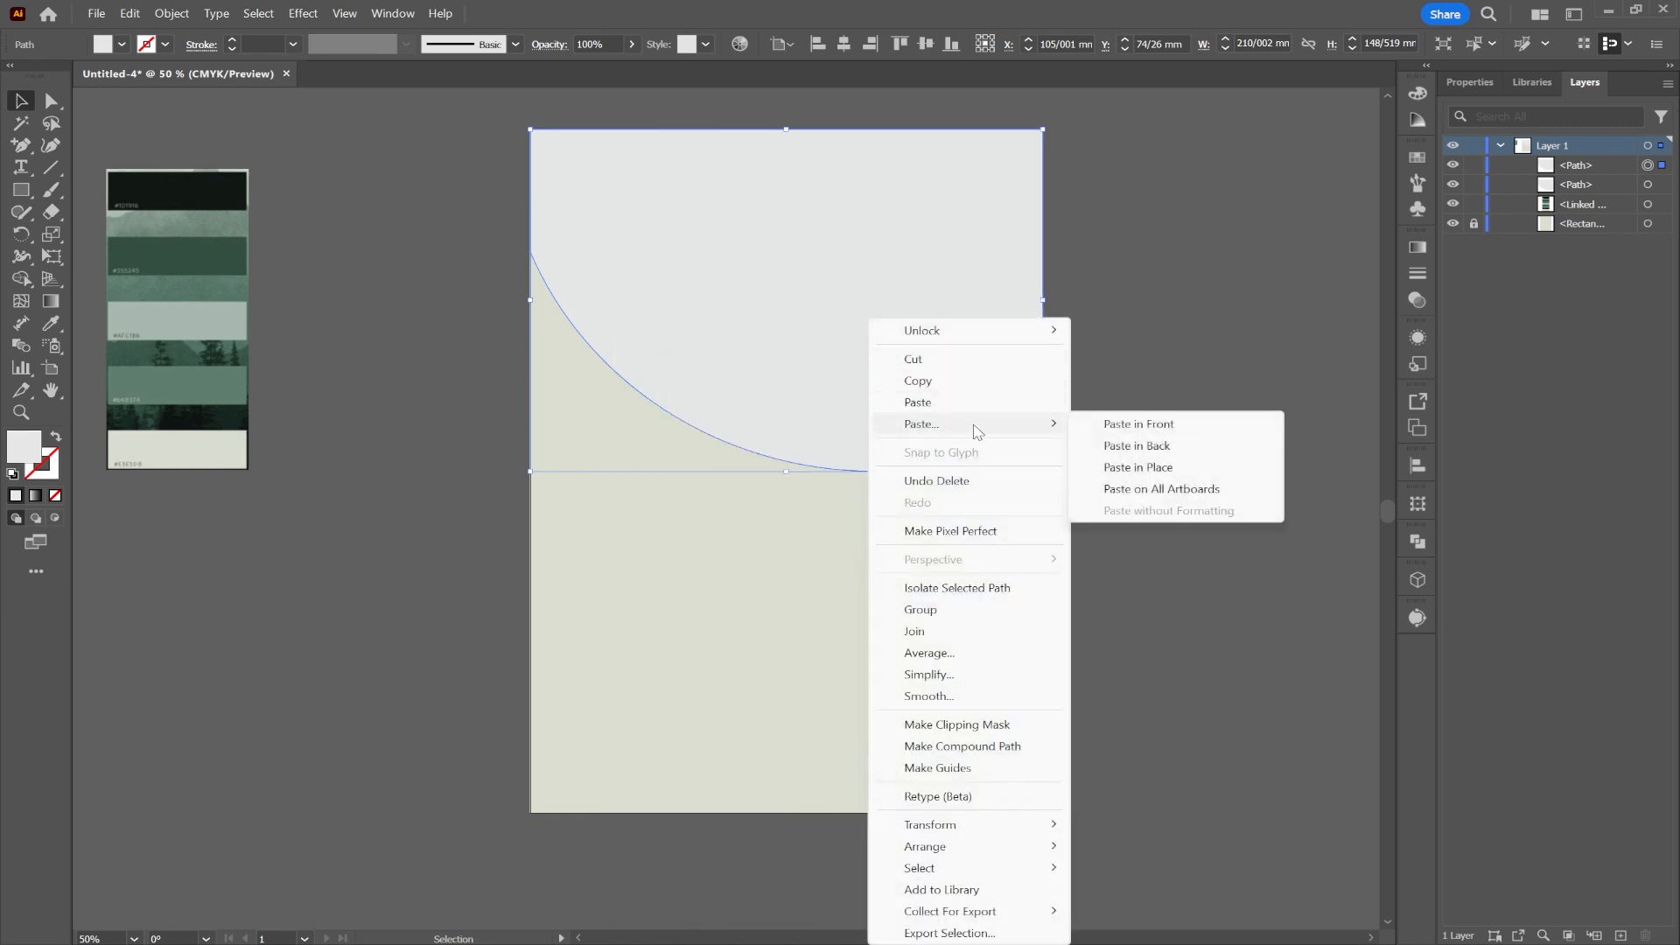
pyautogui.click(1158, 447)
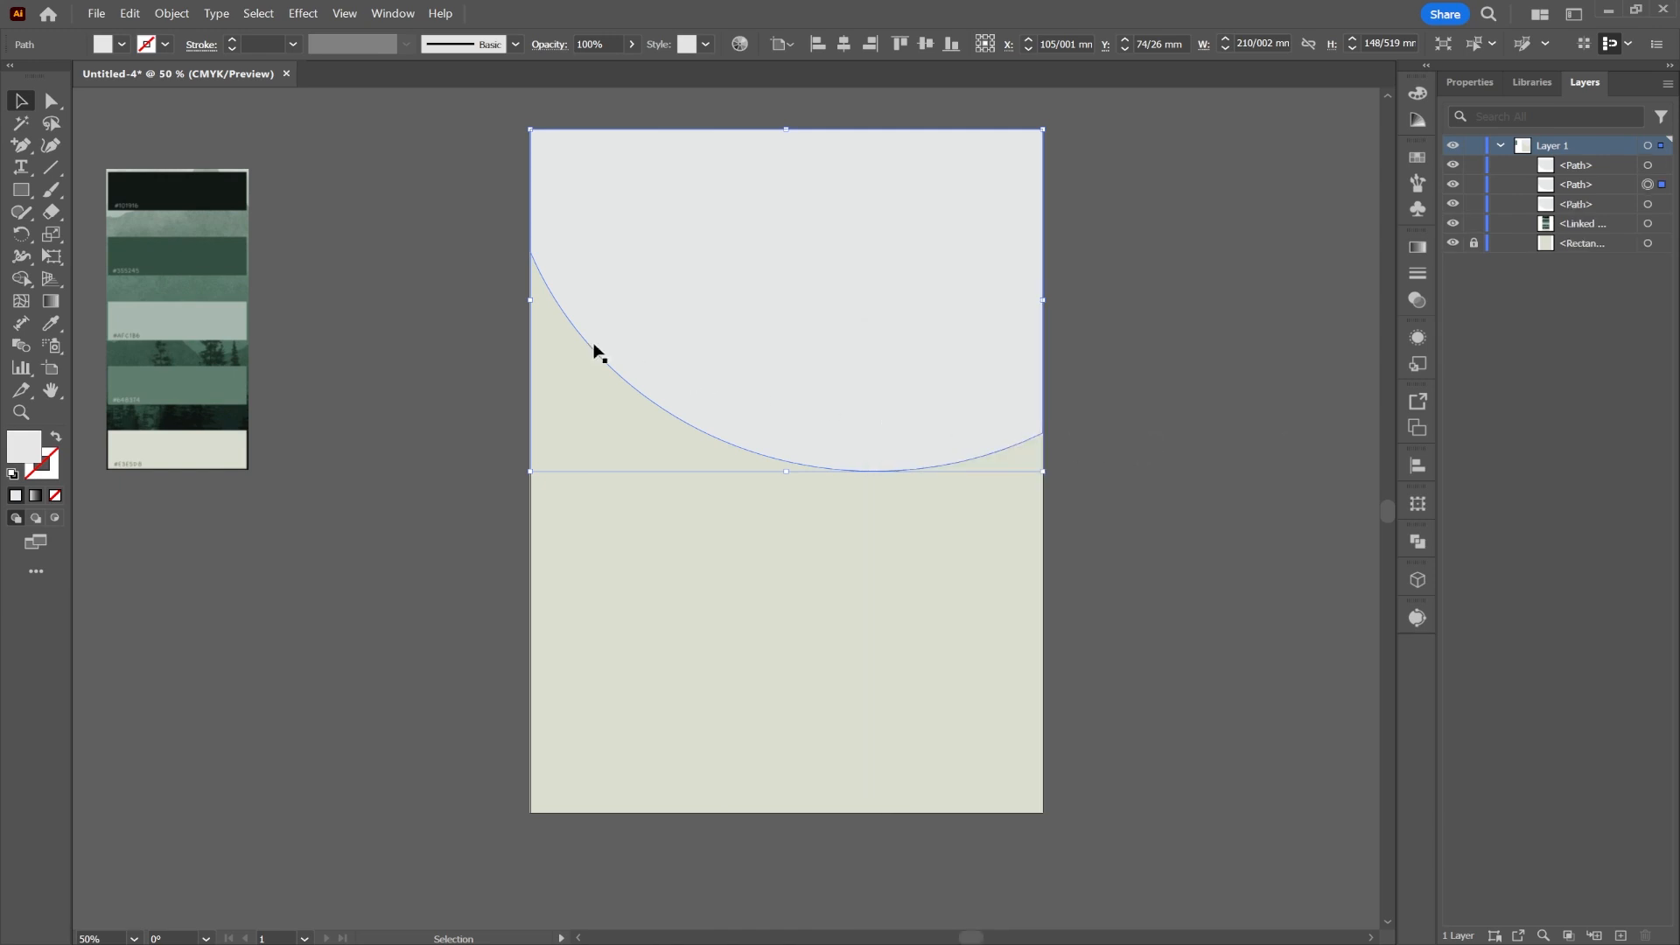
# Step: Lower the copy's left-edge anchor slightly and colour it the palette's dark green
pyautogui.click(49, 106)
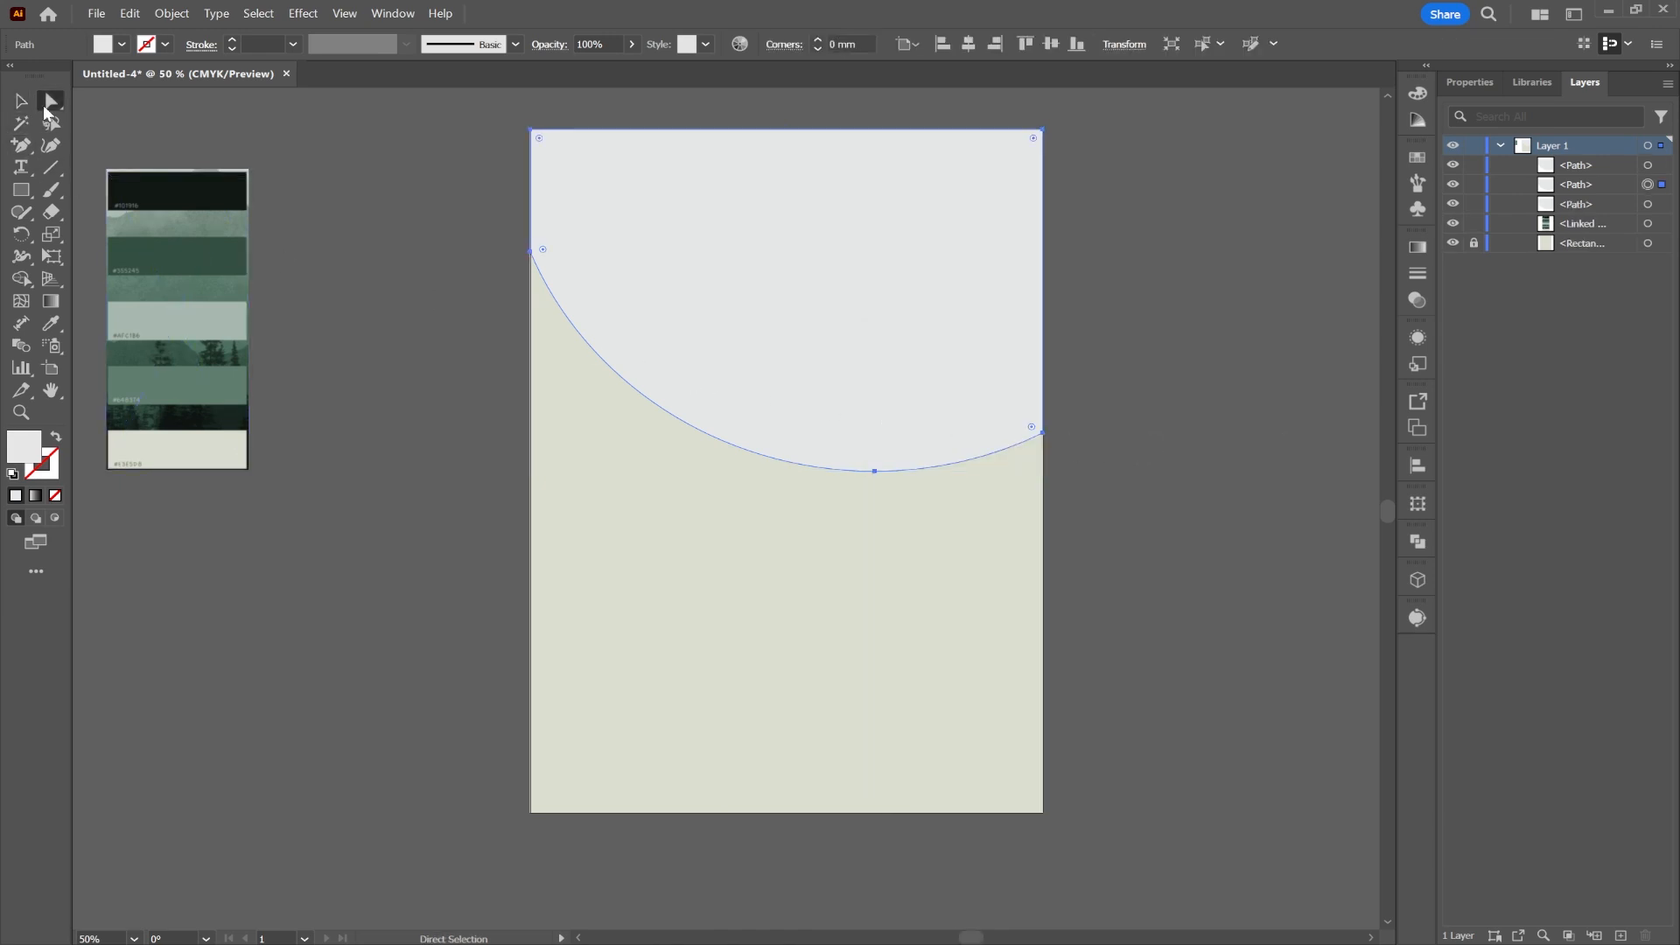
pyautogui.click(531, 253)
pyautogui.moveTo(531, 255); pyautogui.dragTo(531, 264)
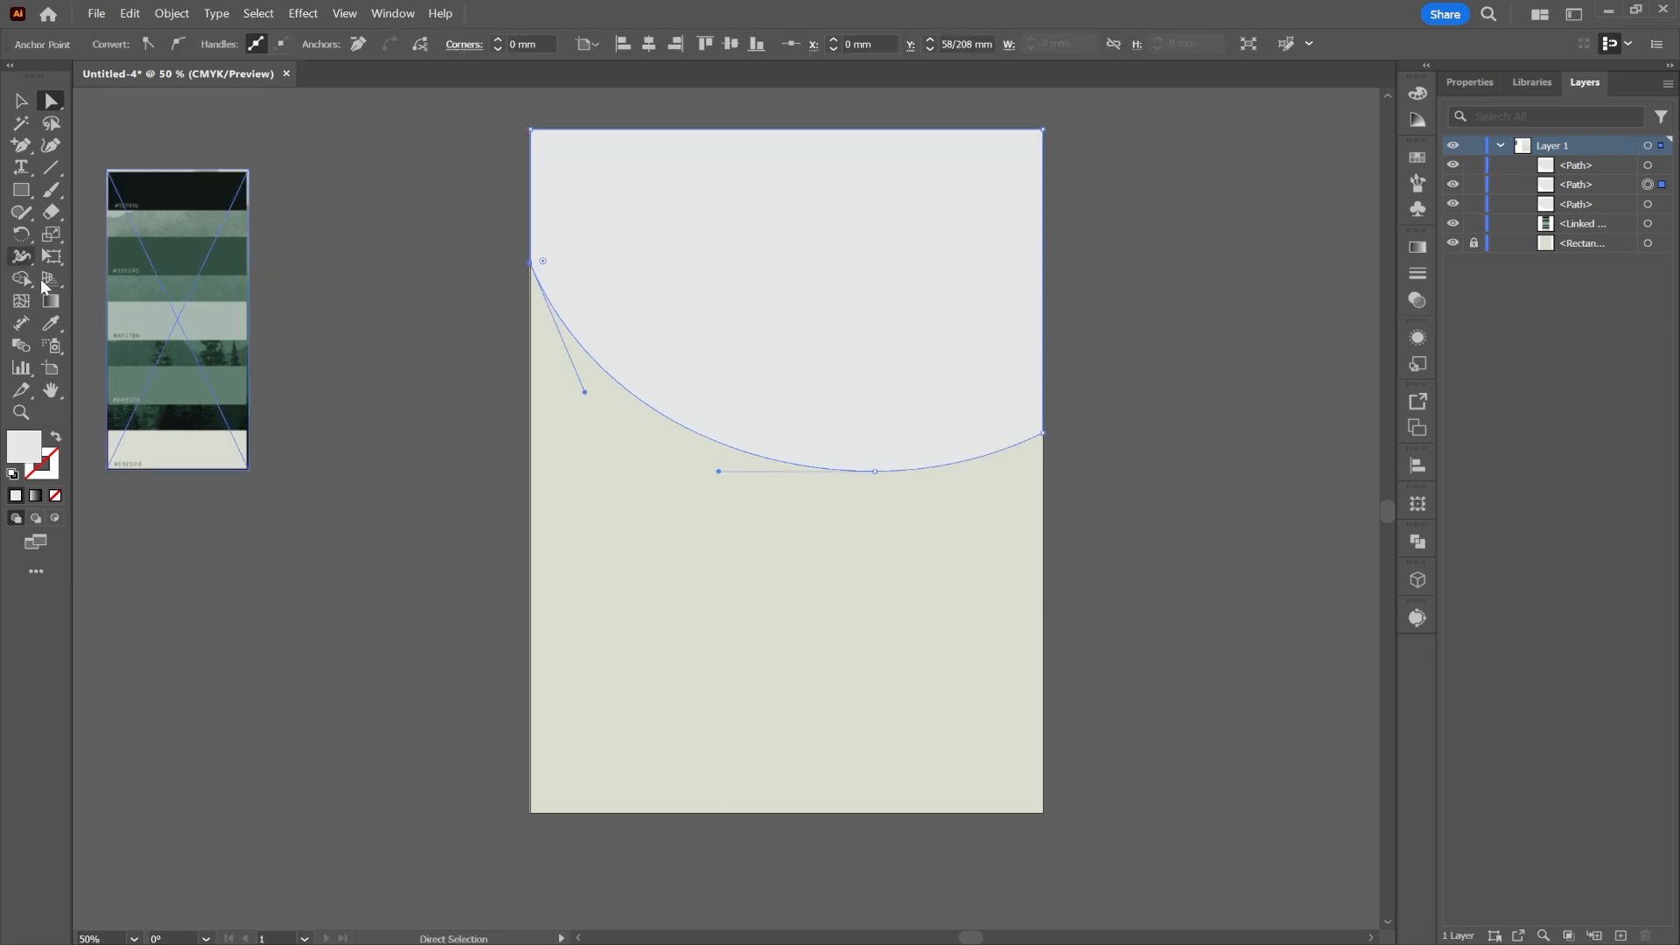
pyautogui.click(52, 325)
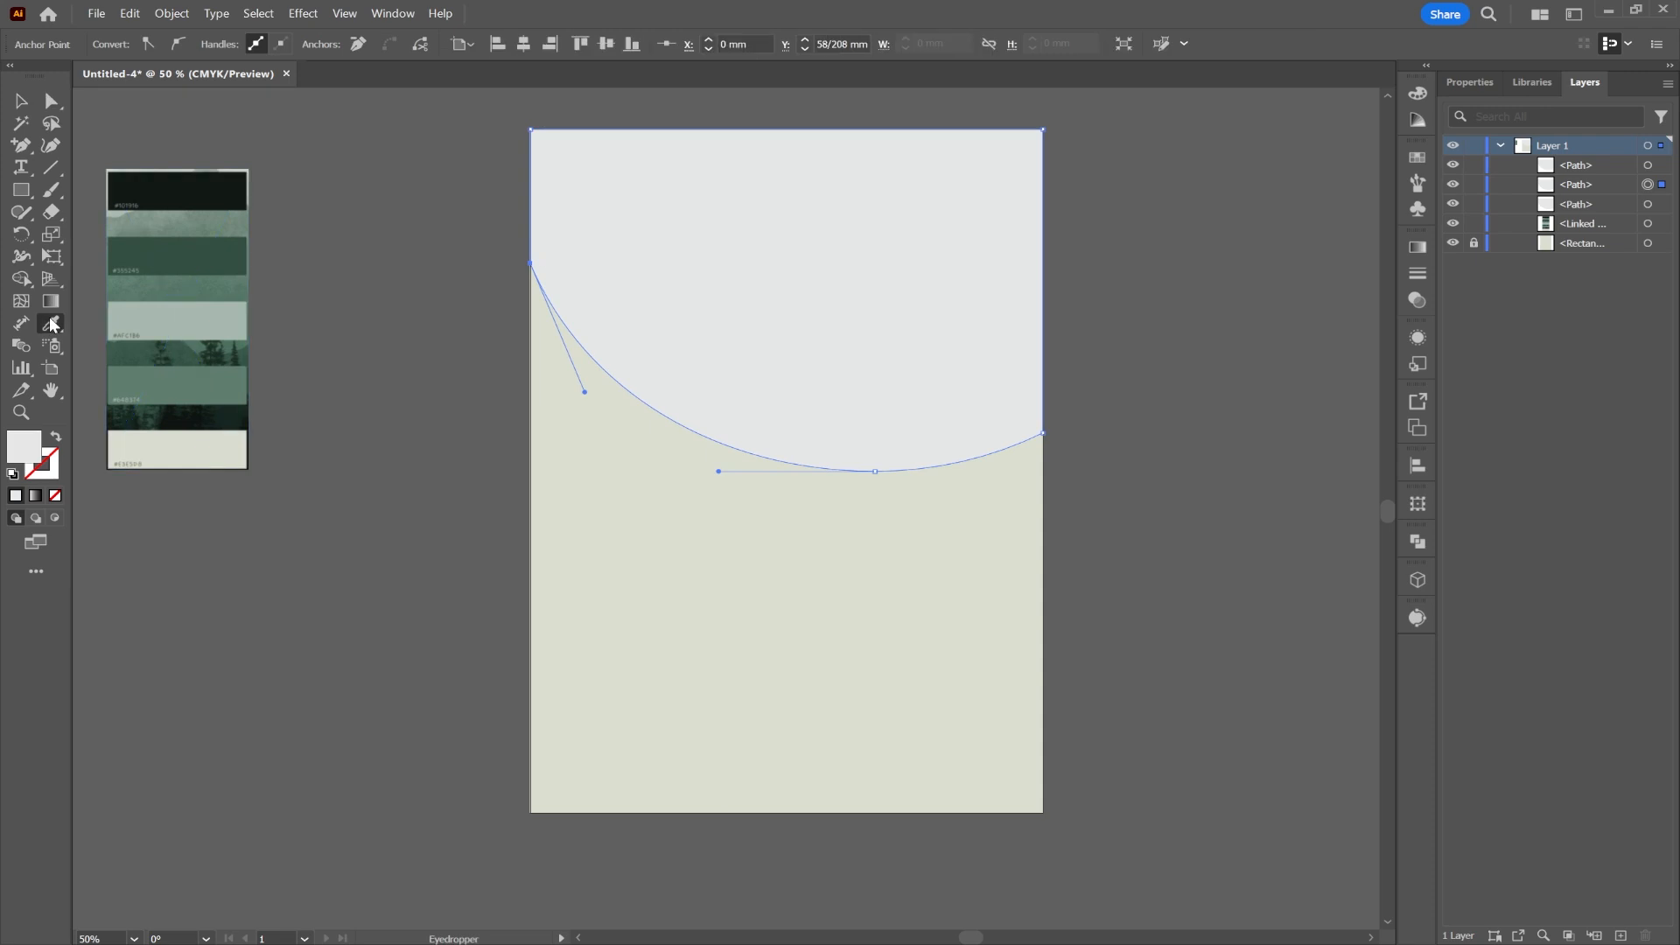
pyautogui.click(179, 254)
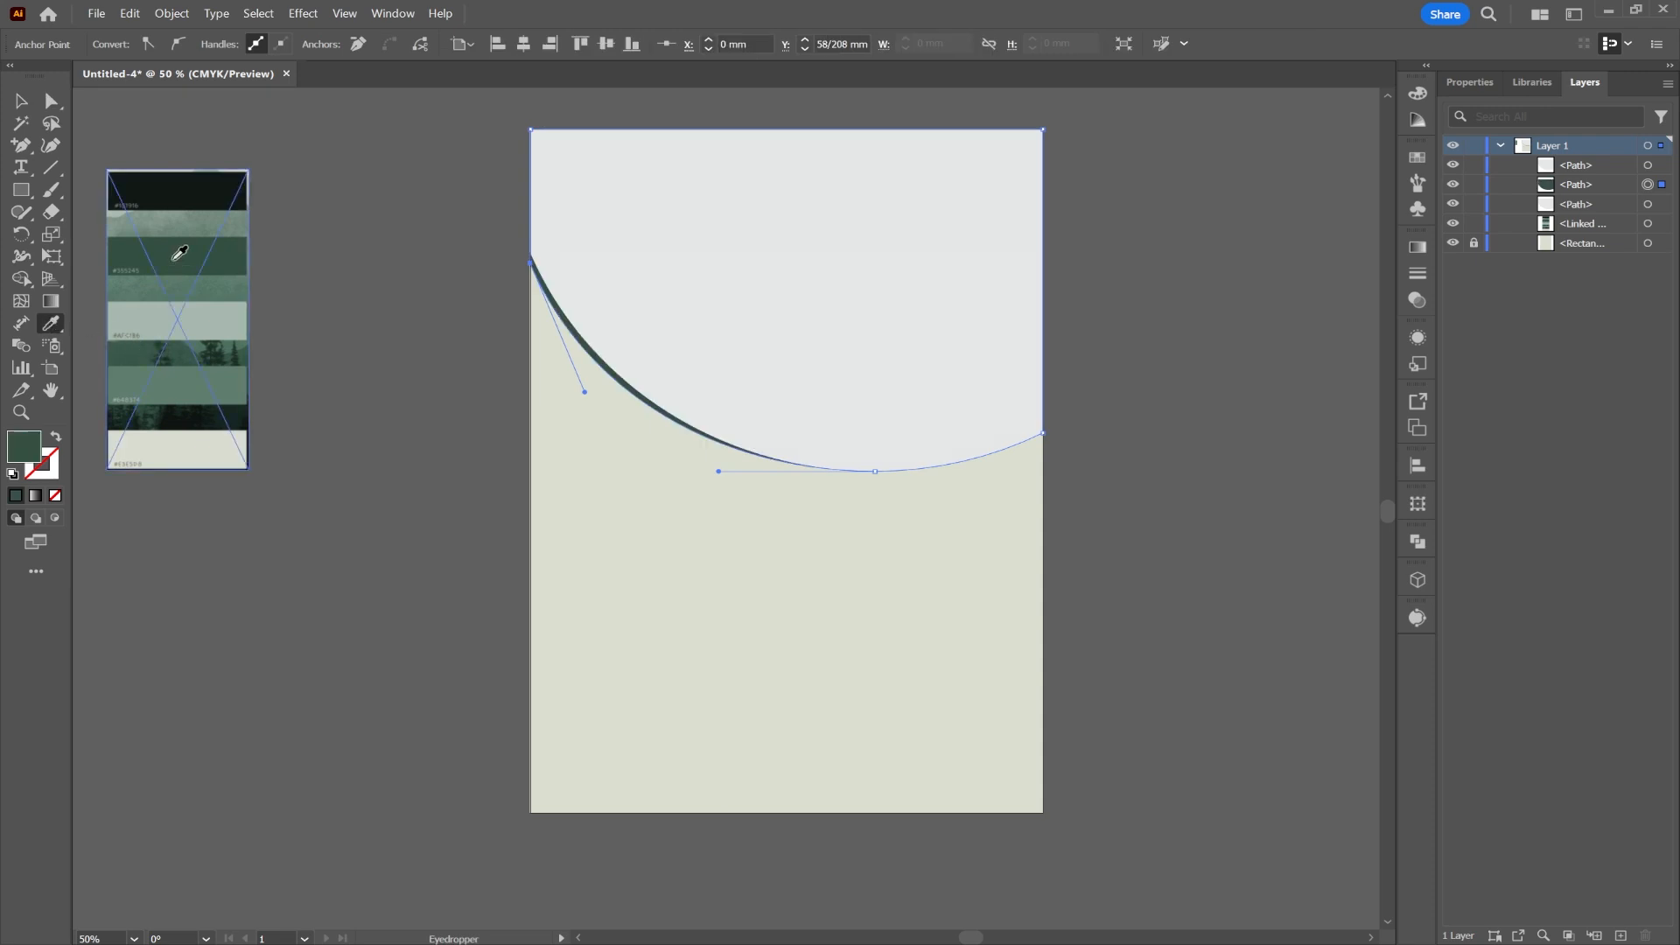
# Step: Copy the dark green shape for another paste
pyautogui.click(27, 102)
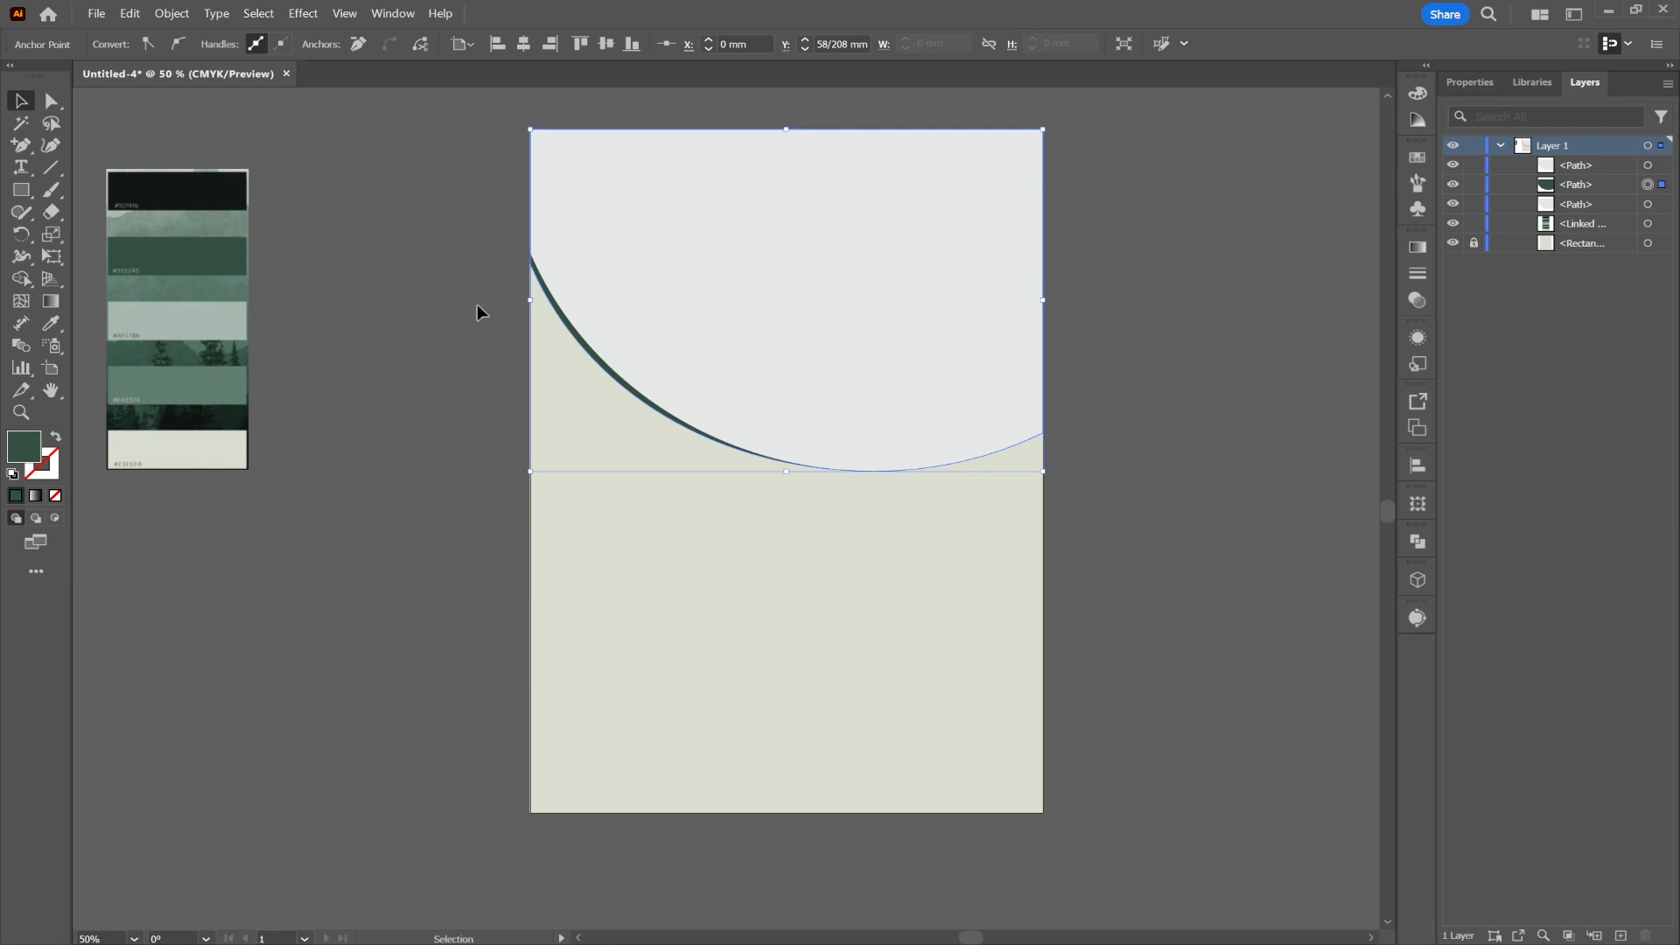
pyautogui.rightClick(610, 376)
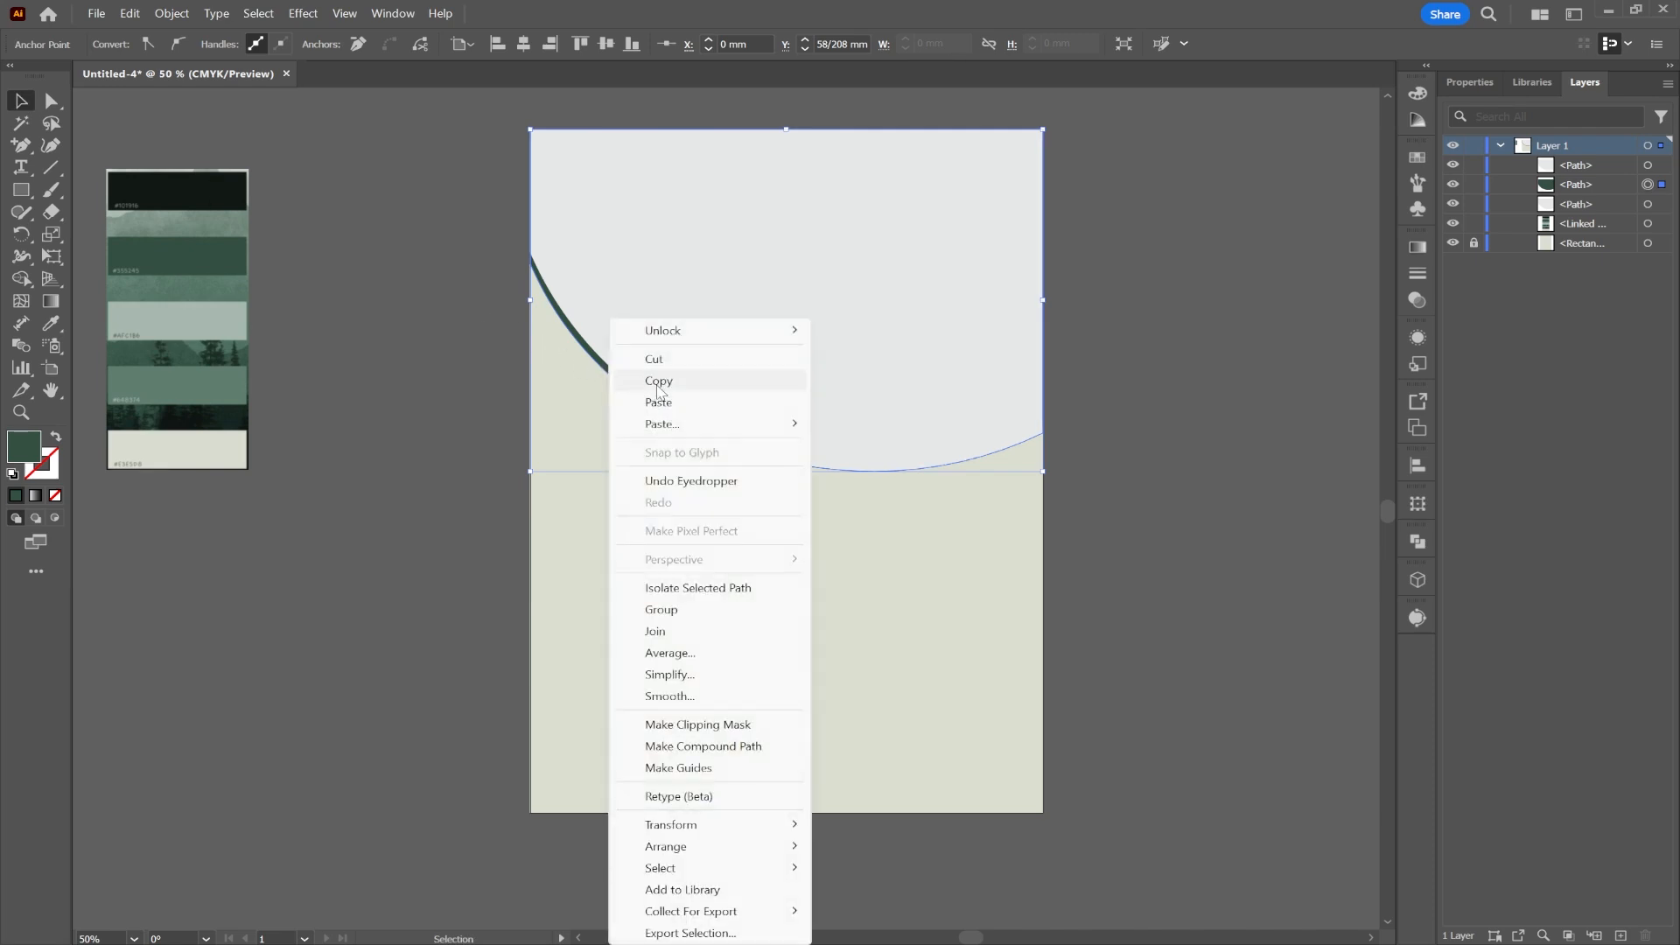
pyautogui.click(657, 379)
pyautogui.rightClick(591, 382)
# Step: Paste a copy behind the green band, widen it downward, and fill it sage green
pyautogui.moveTo(700, 423)
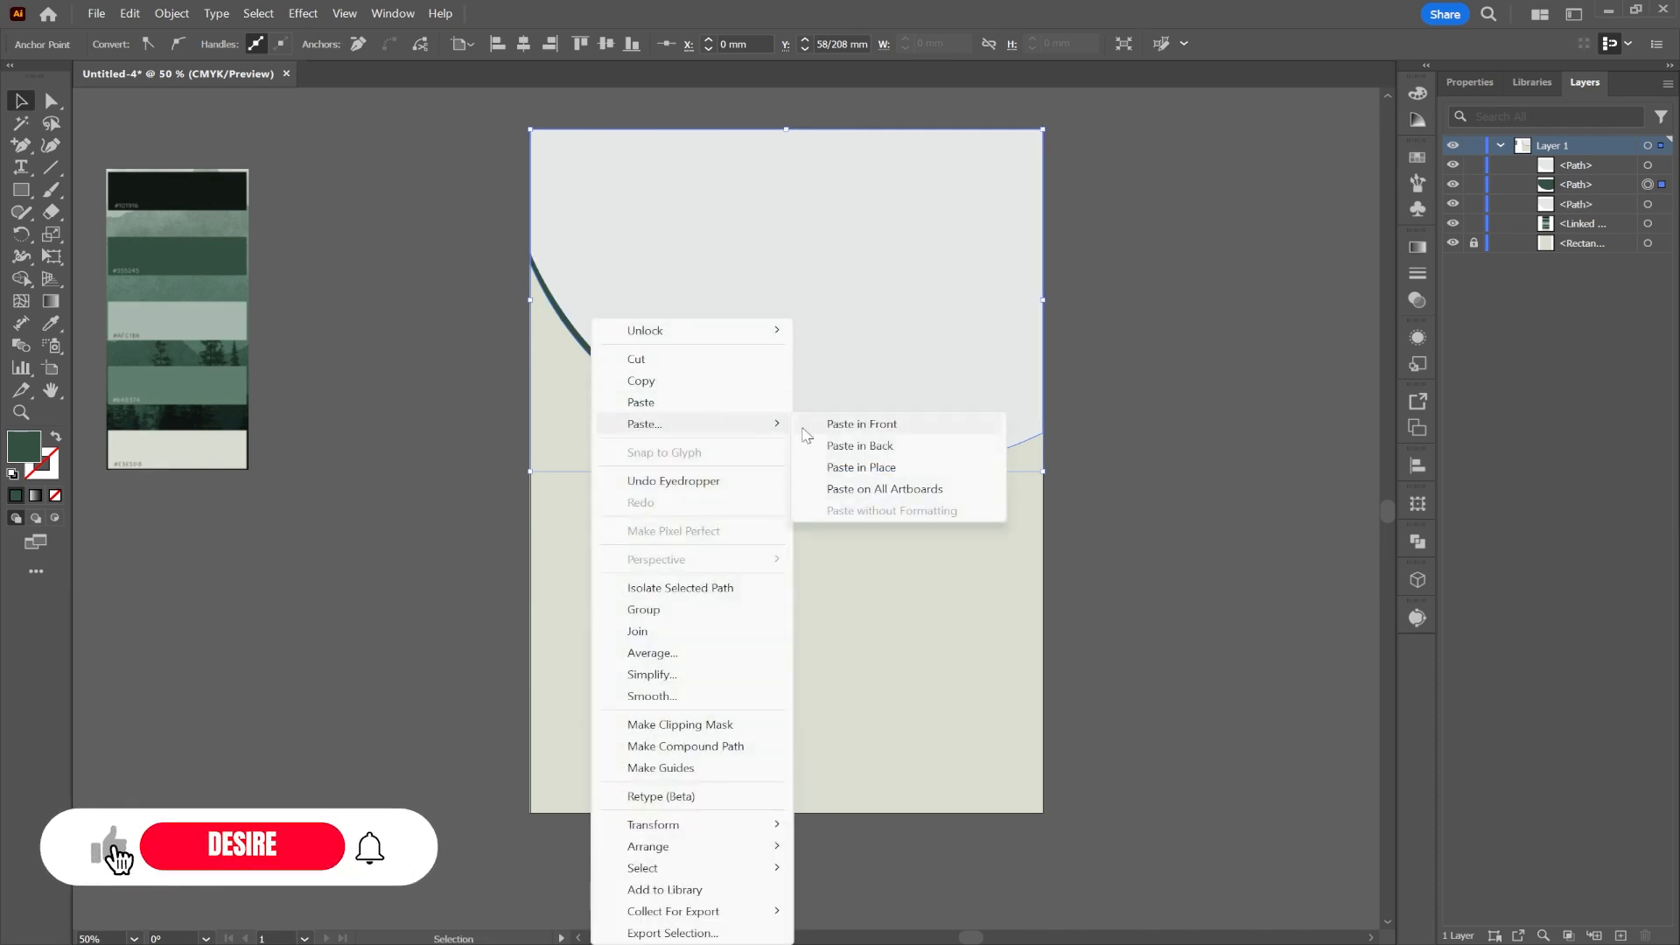
pyautogui.click(874, 446)
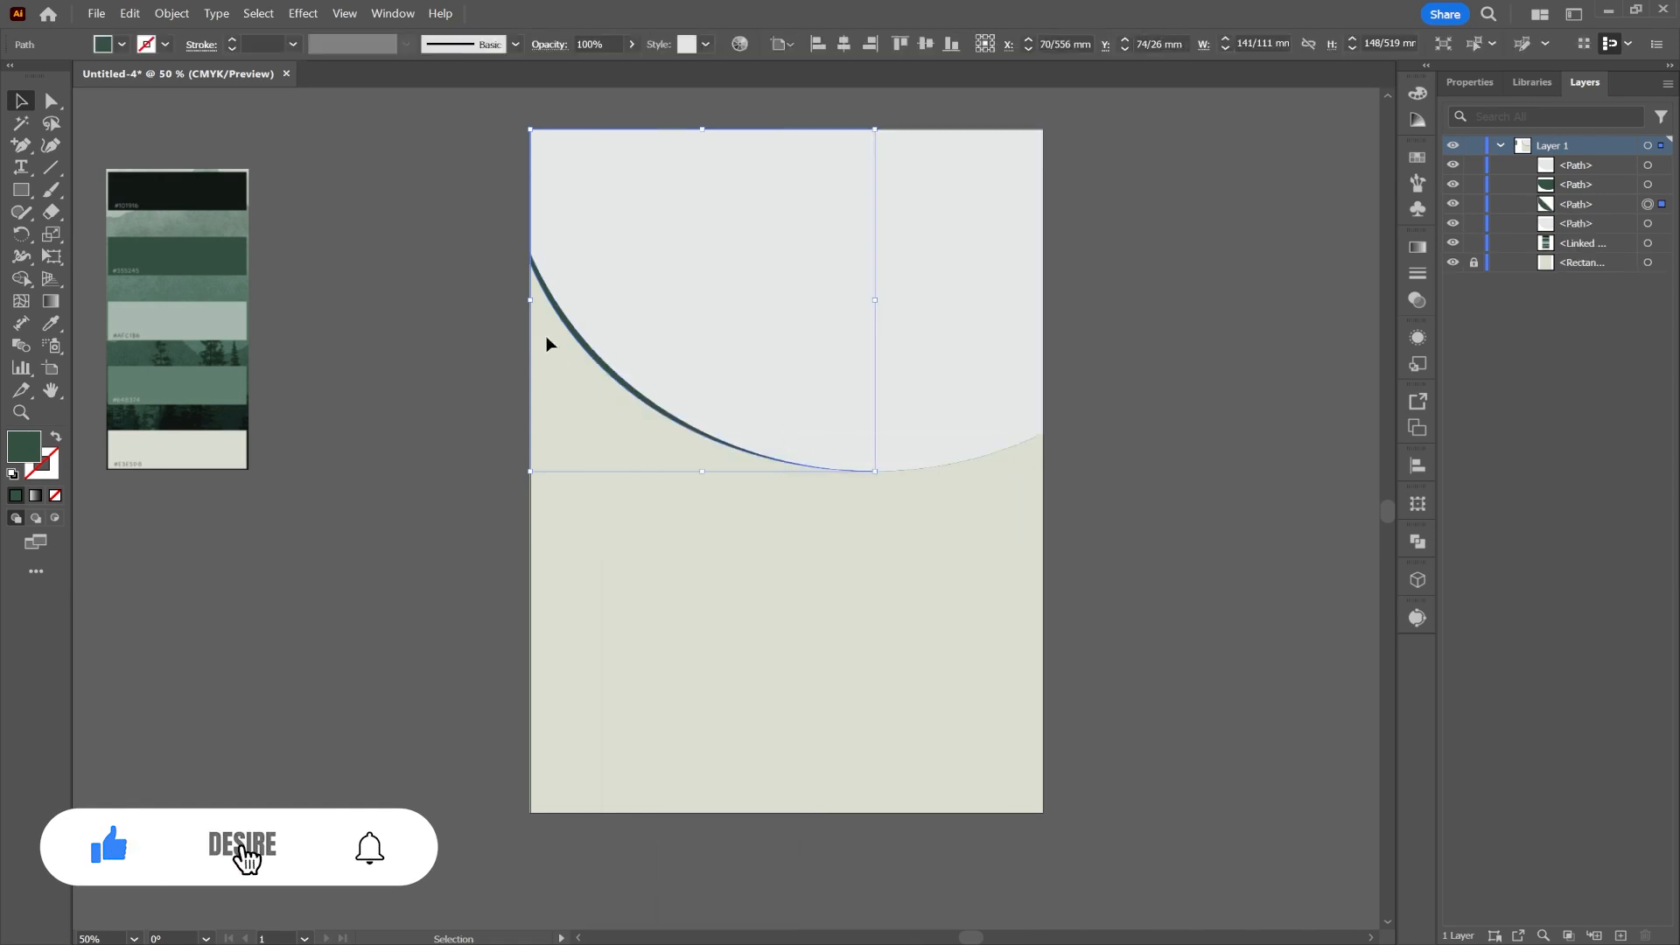
pyautogui.click(51, 103)
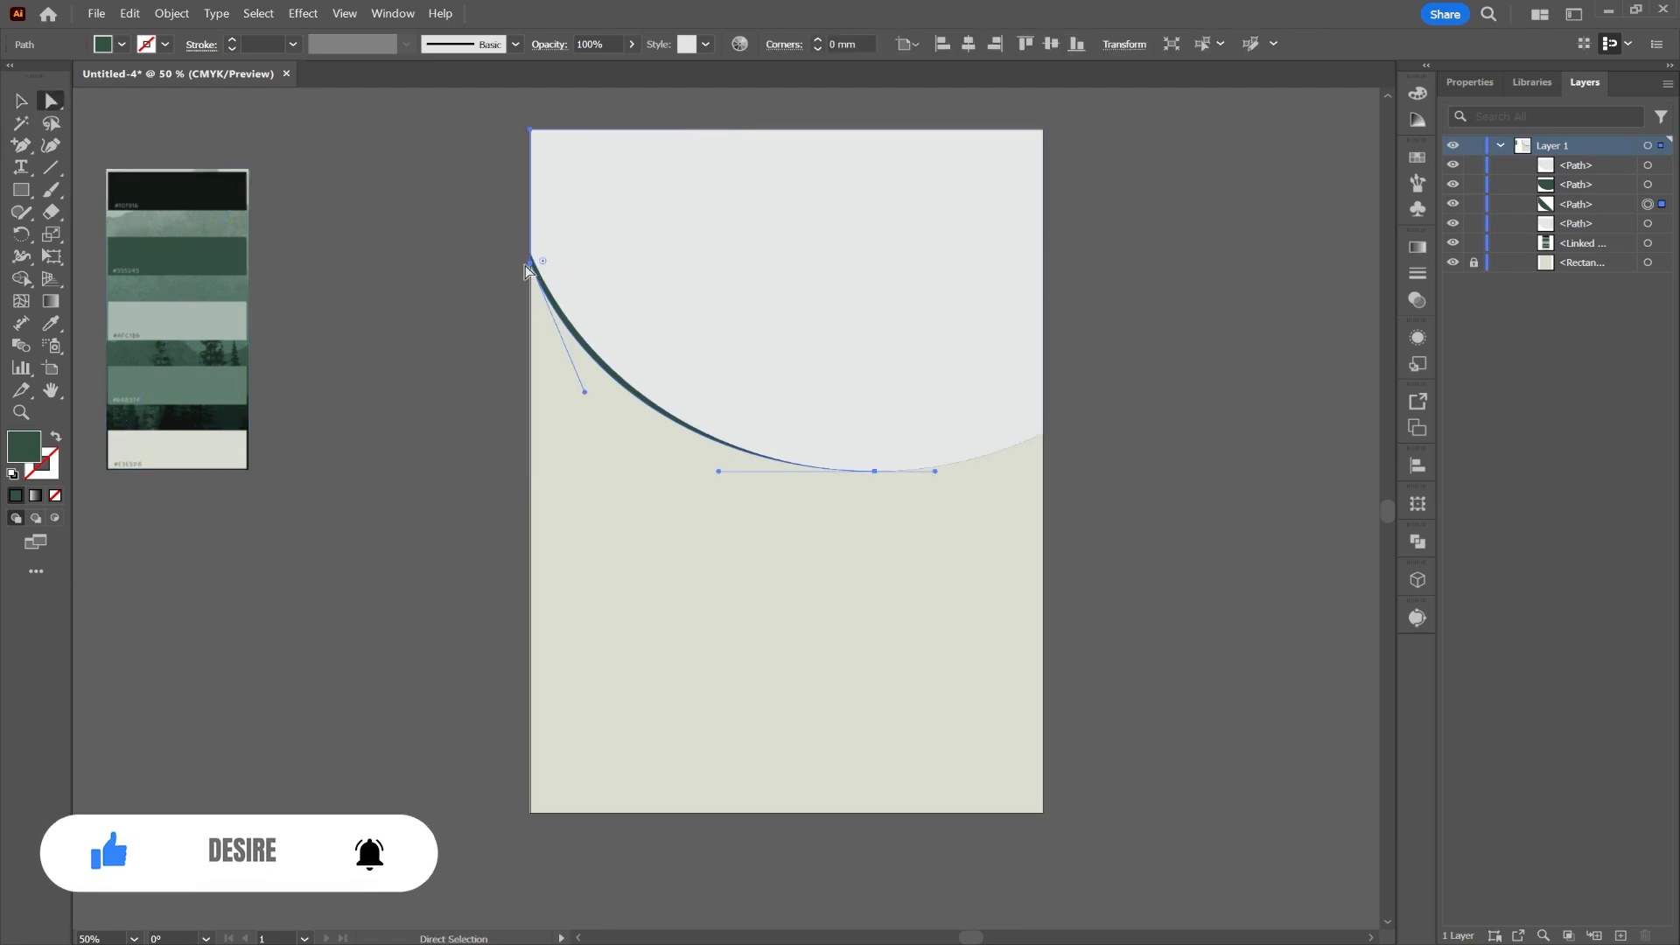
pyautogui.moveTo(530, 267); pyautogui.dragTo(532, 295)
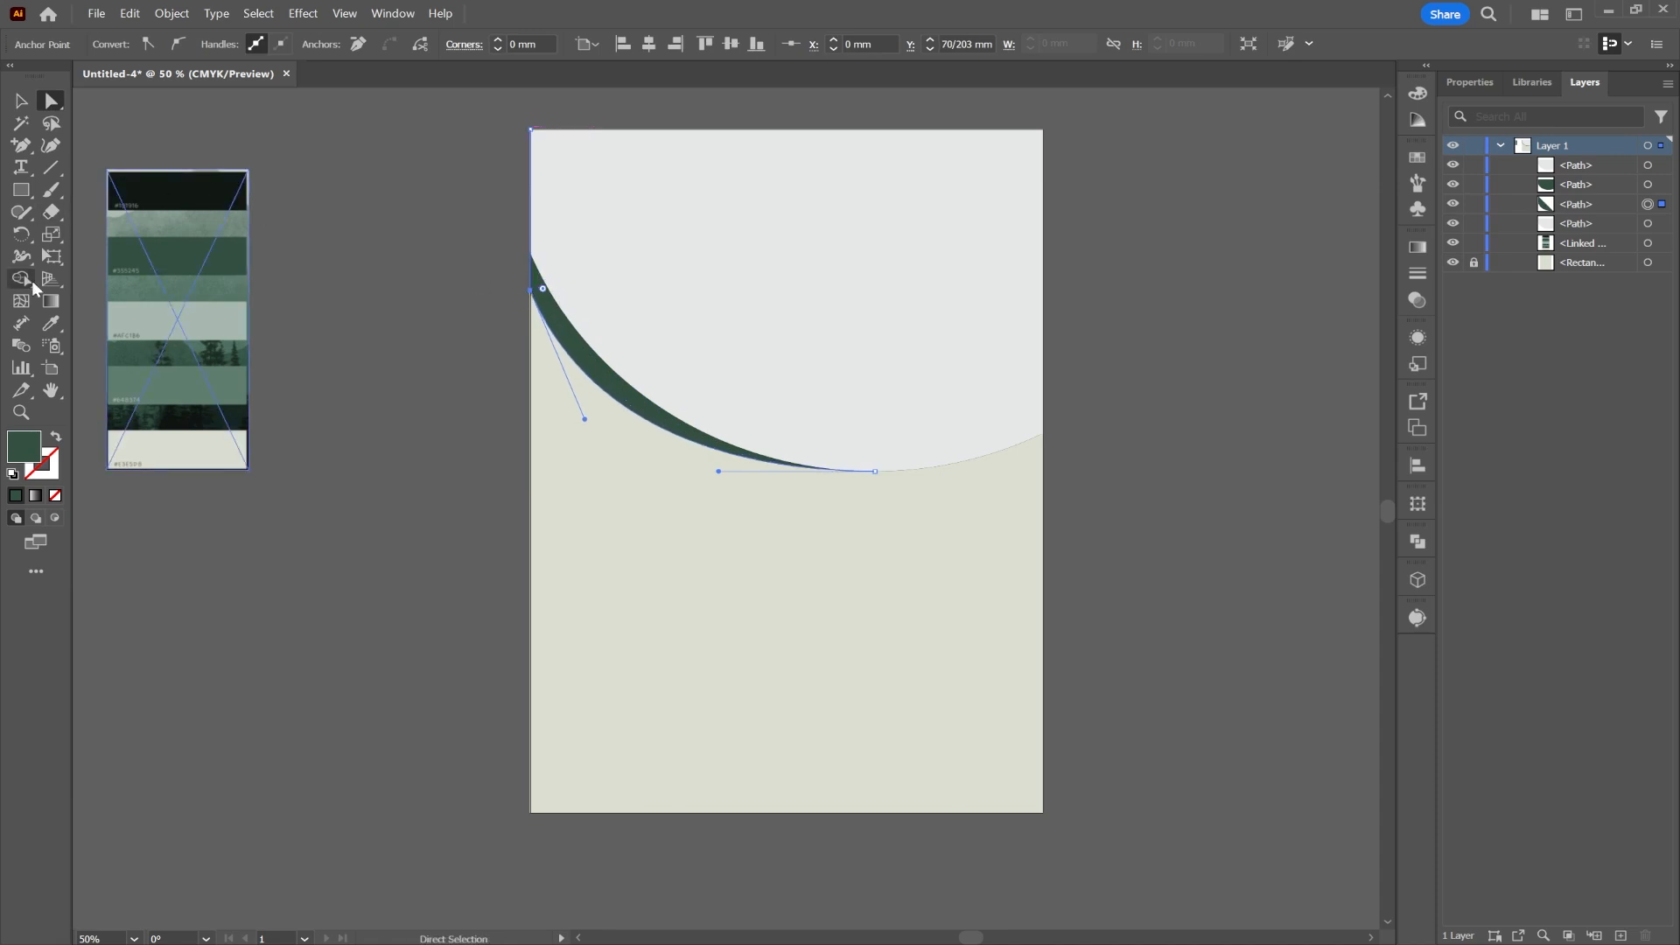
pyautogui.click(49, 325)
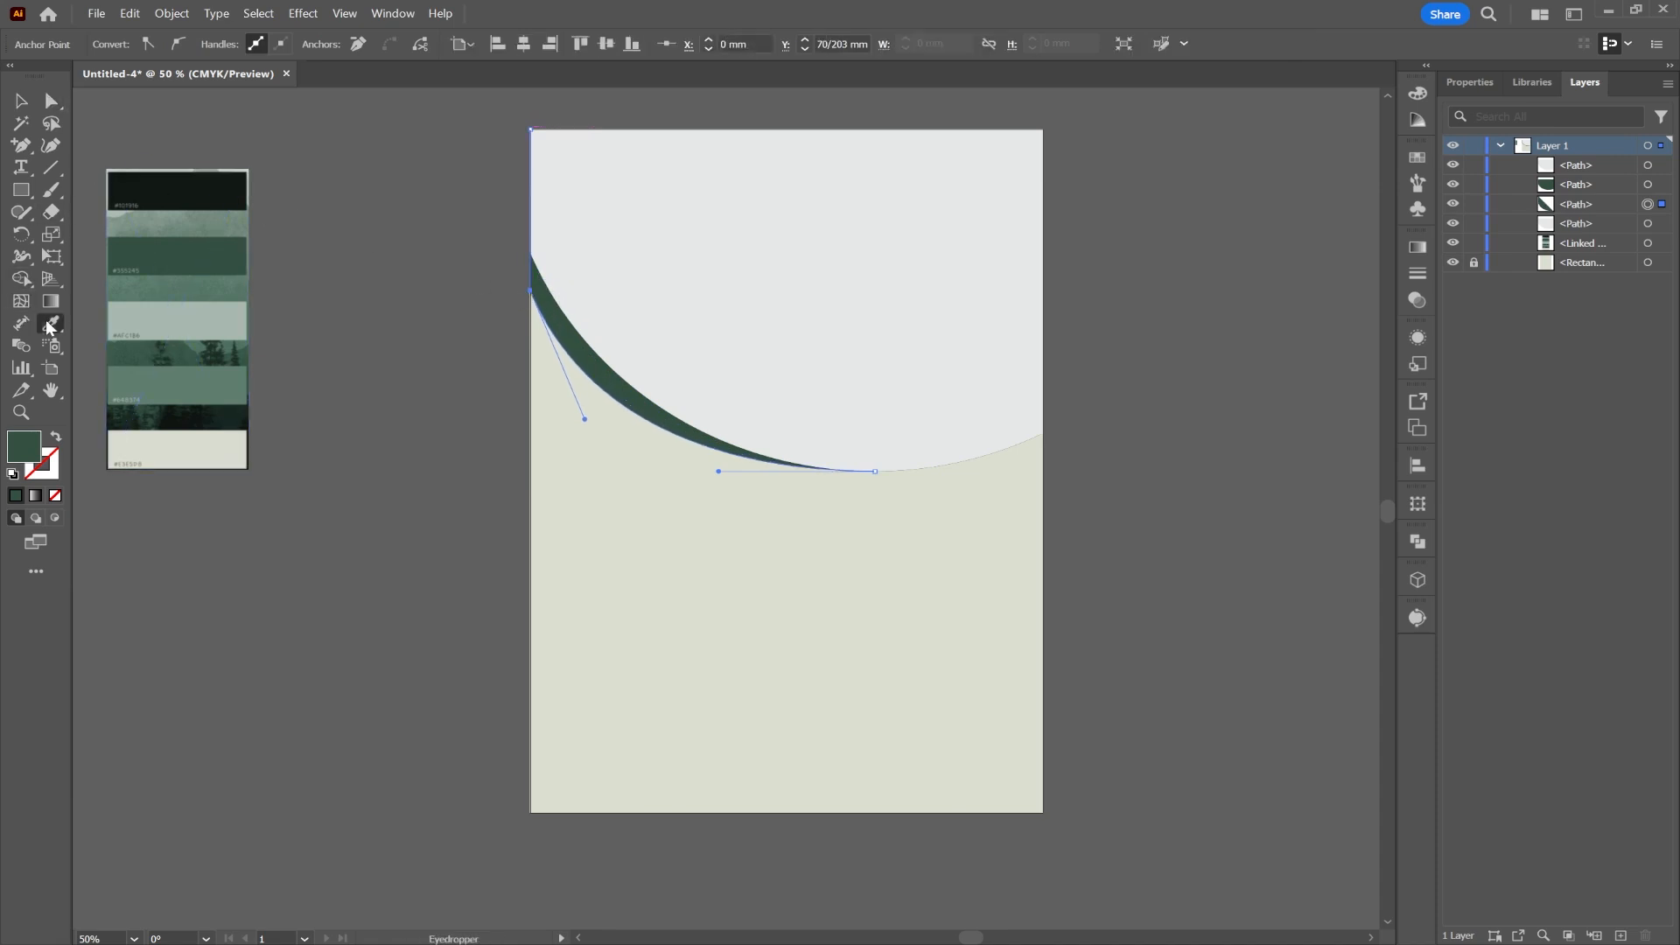
pyautogui.click(174, 376)
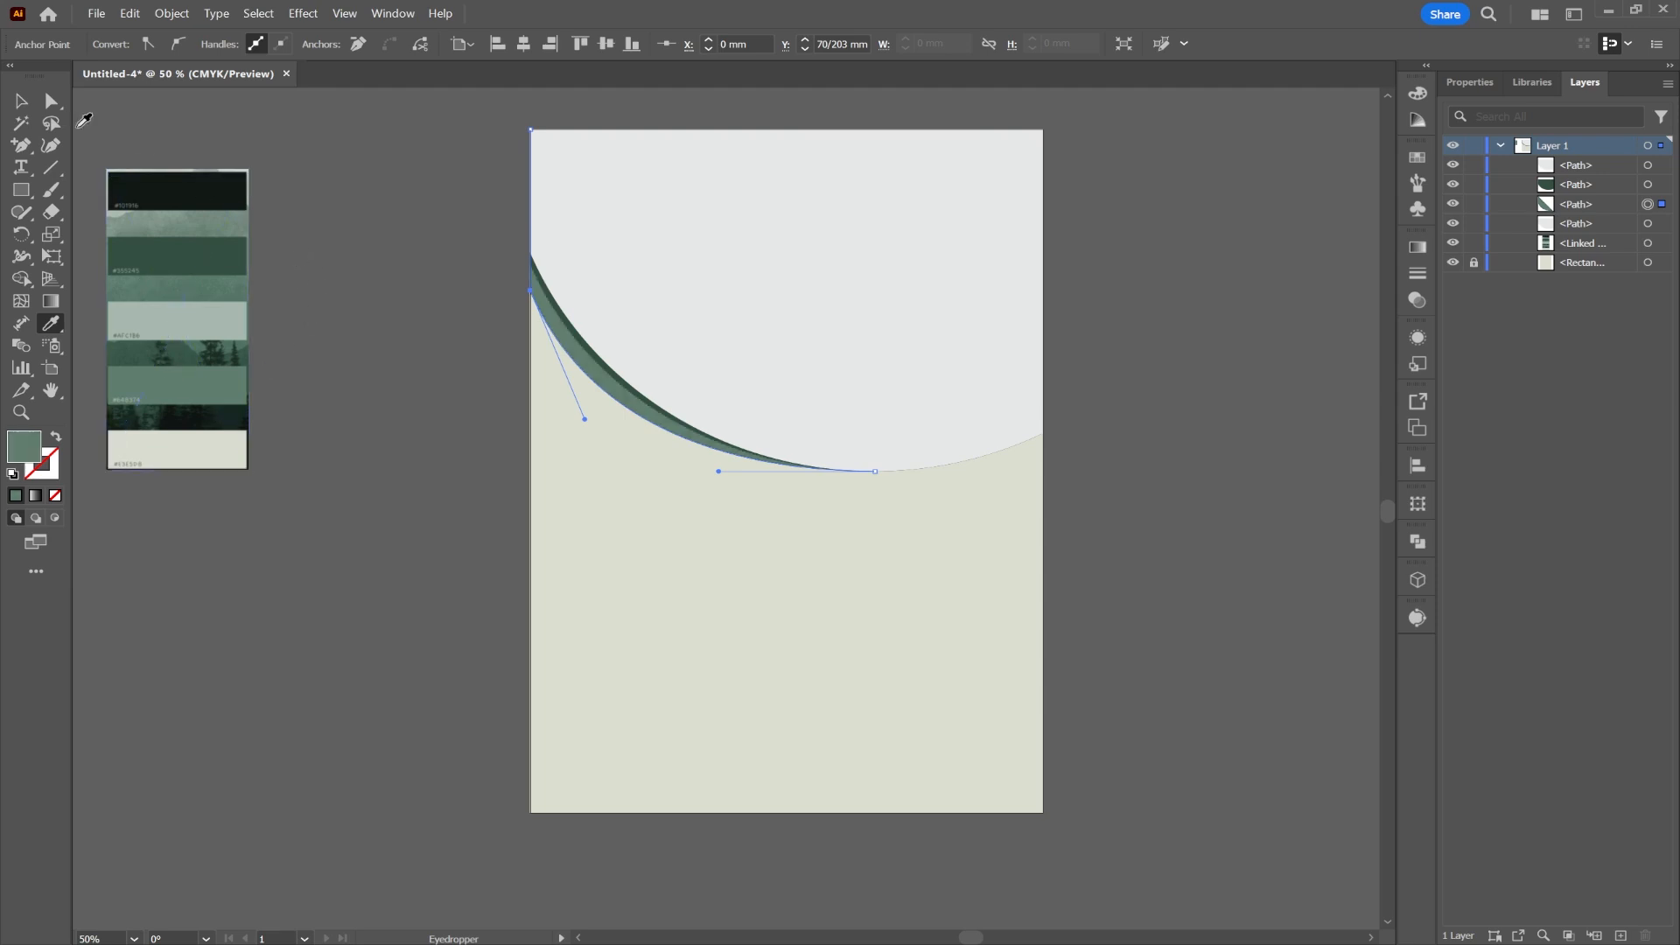
# Step: Lower the dark green band's top-left anchor slightly, then zoom out to the whole page
pyautogui.click(21, 100)
pyautogui.click(570, 335)
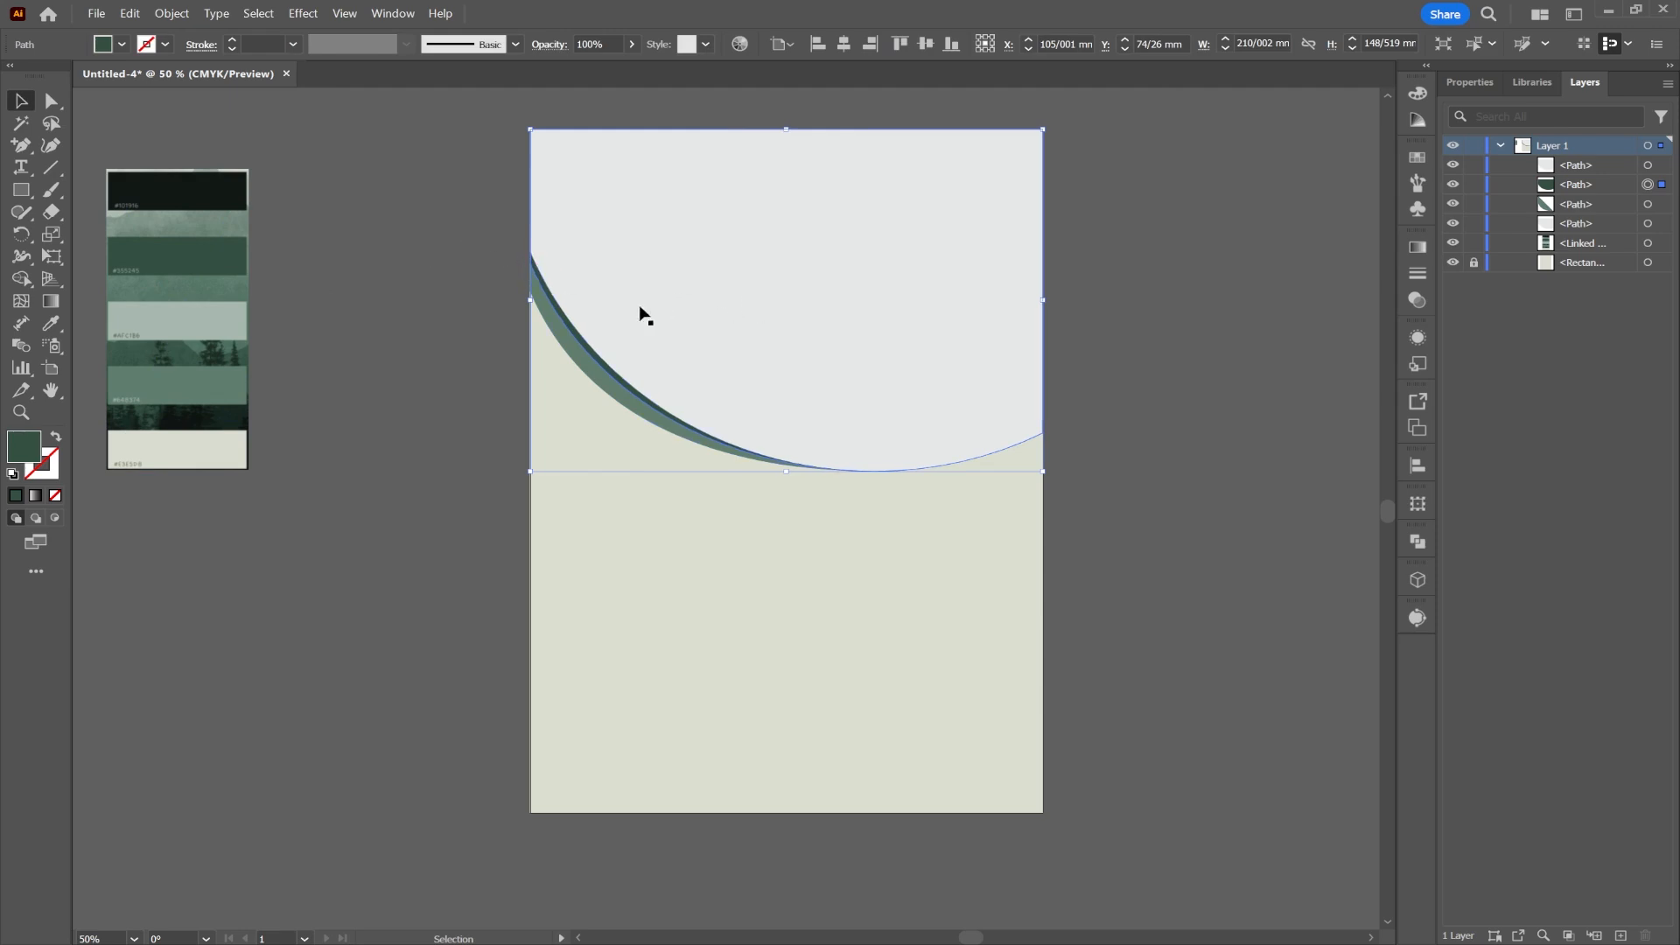
pyautogui.scroll(2, 604, 337)
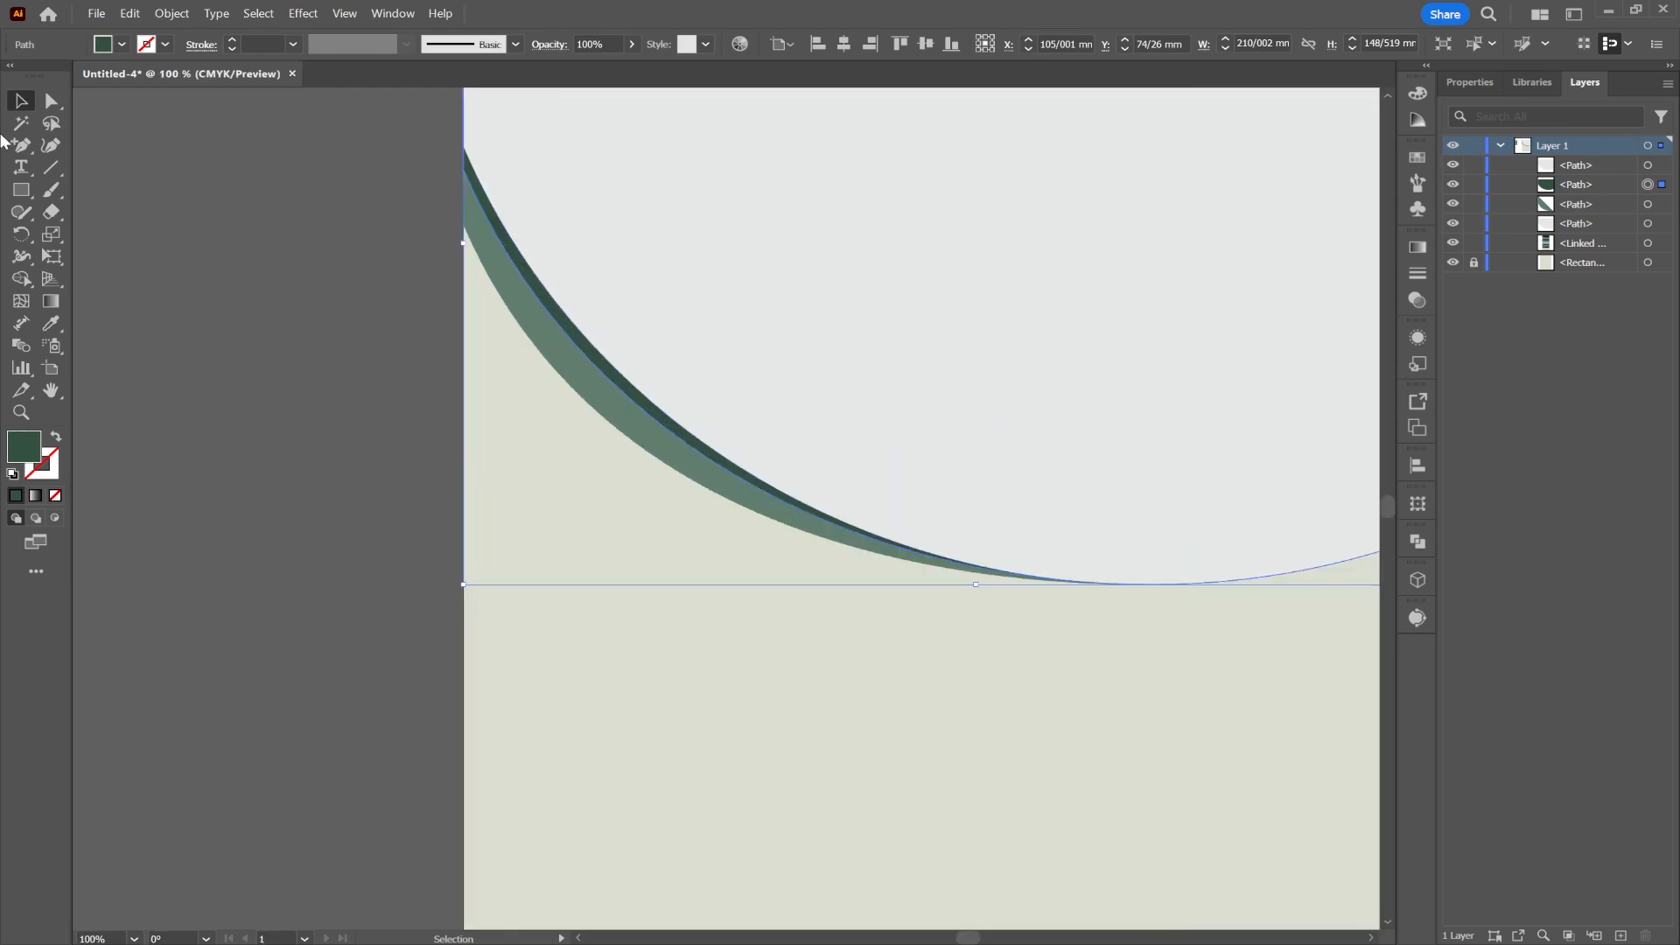
pyautogui.click(51, 101)
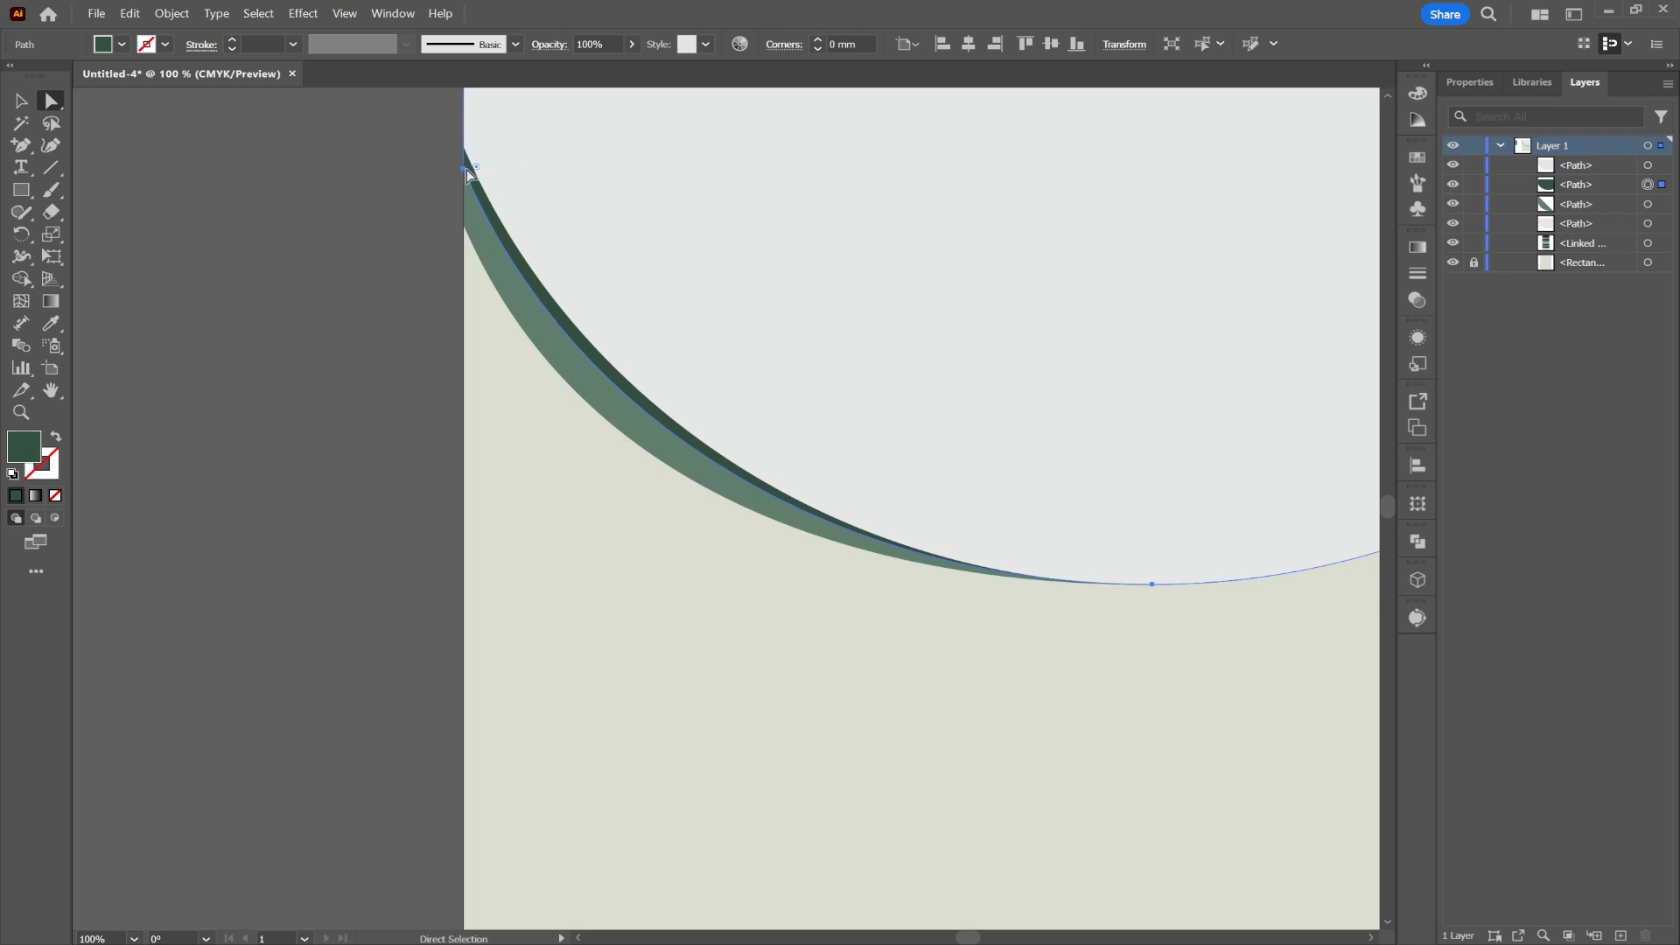
pyautogui.click(464, 166)
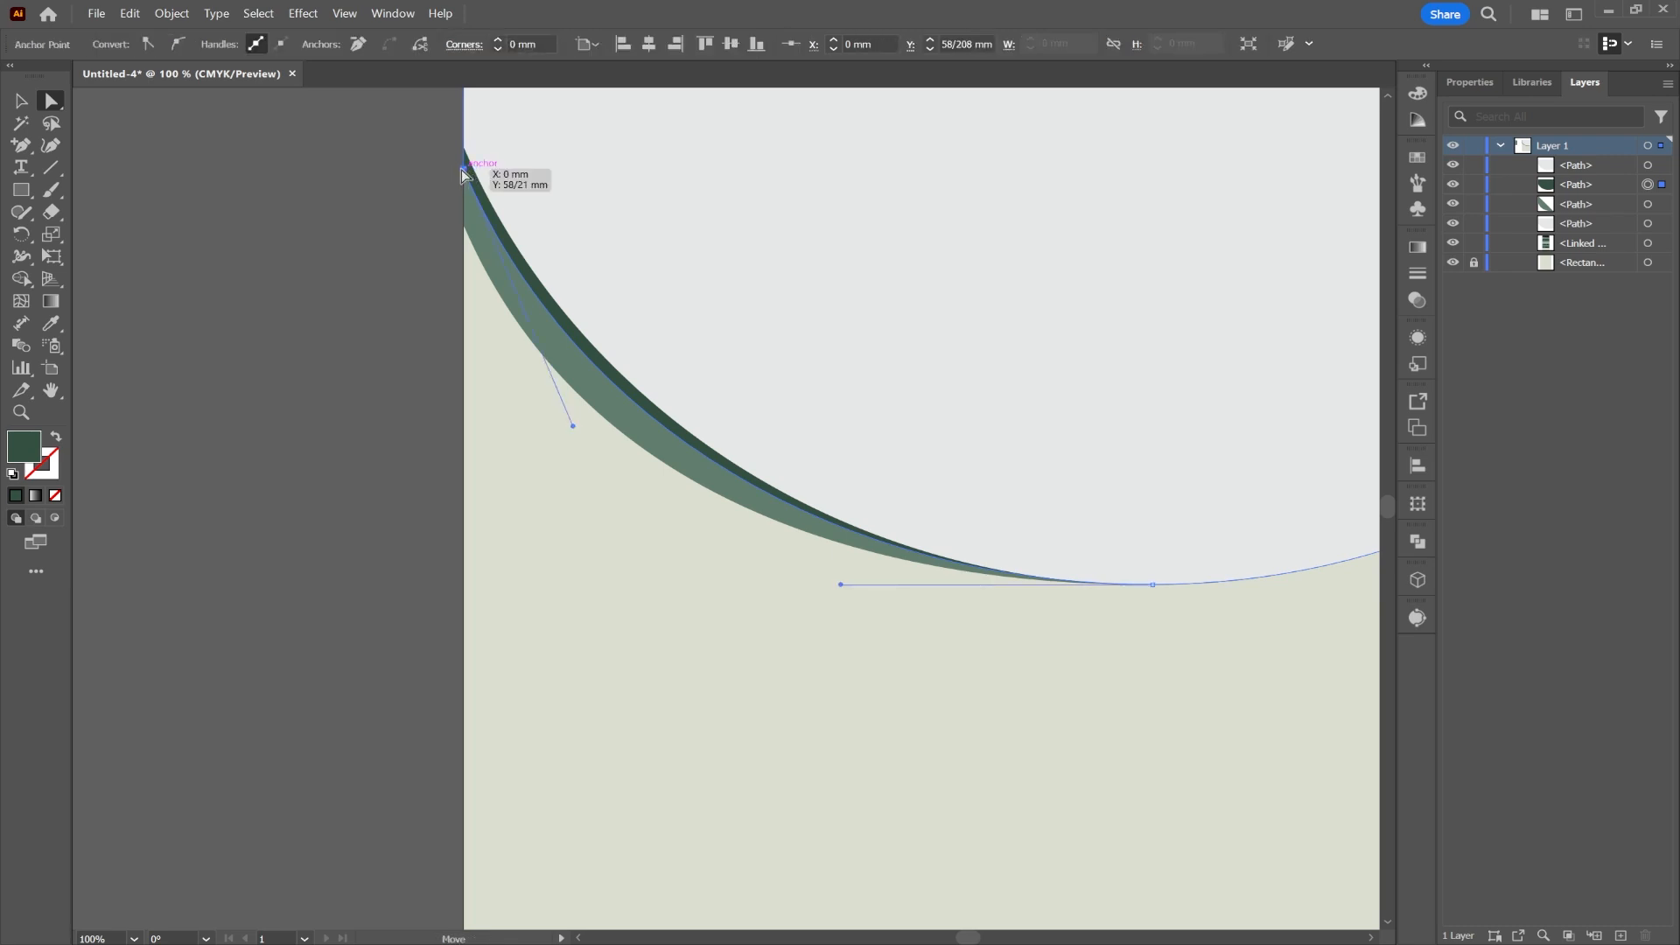
pyautogui.moveTo(463, 170); pyautogui.dragTo(460, 186)
pyautogui.click(394, 218)
pyautogui.hotkey('ctrl', '-')
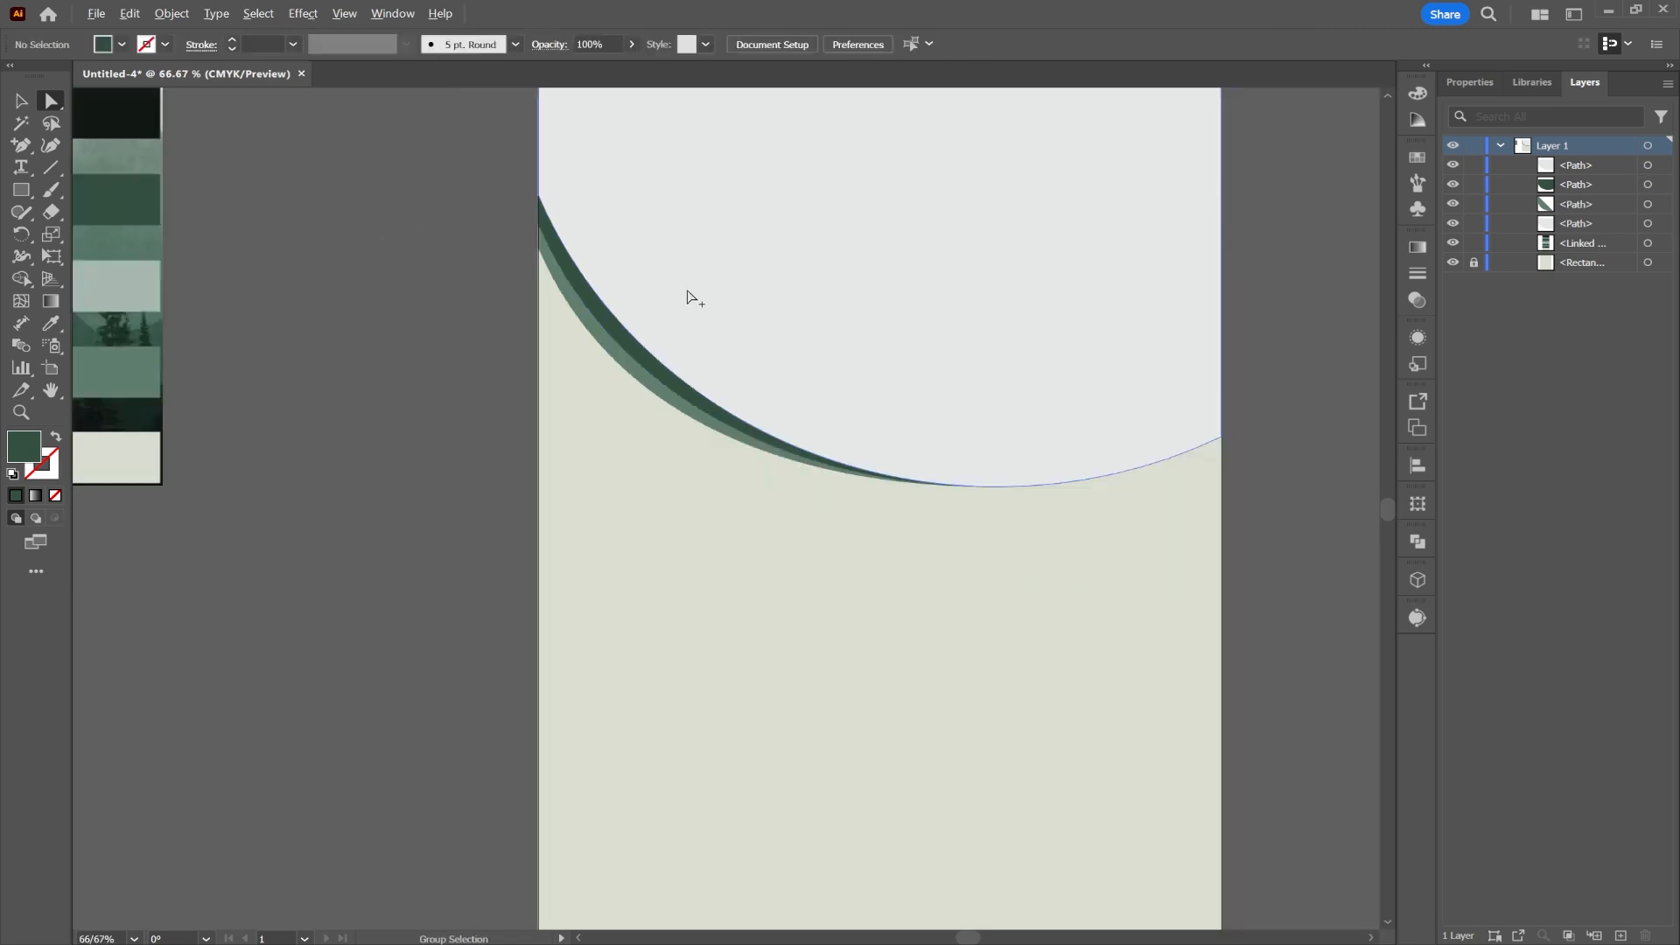
pyautogui.hotkey('ctrl', '-')
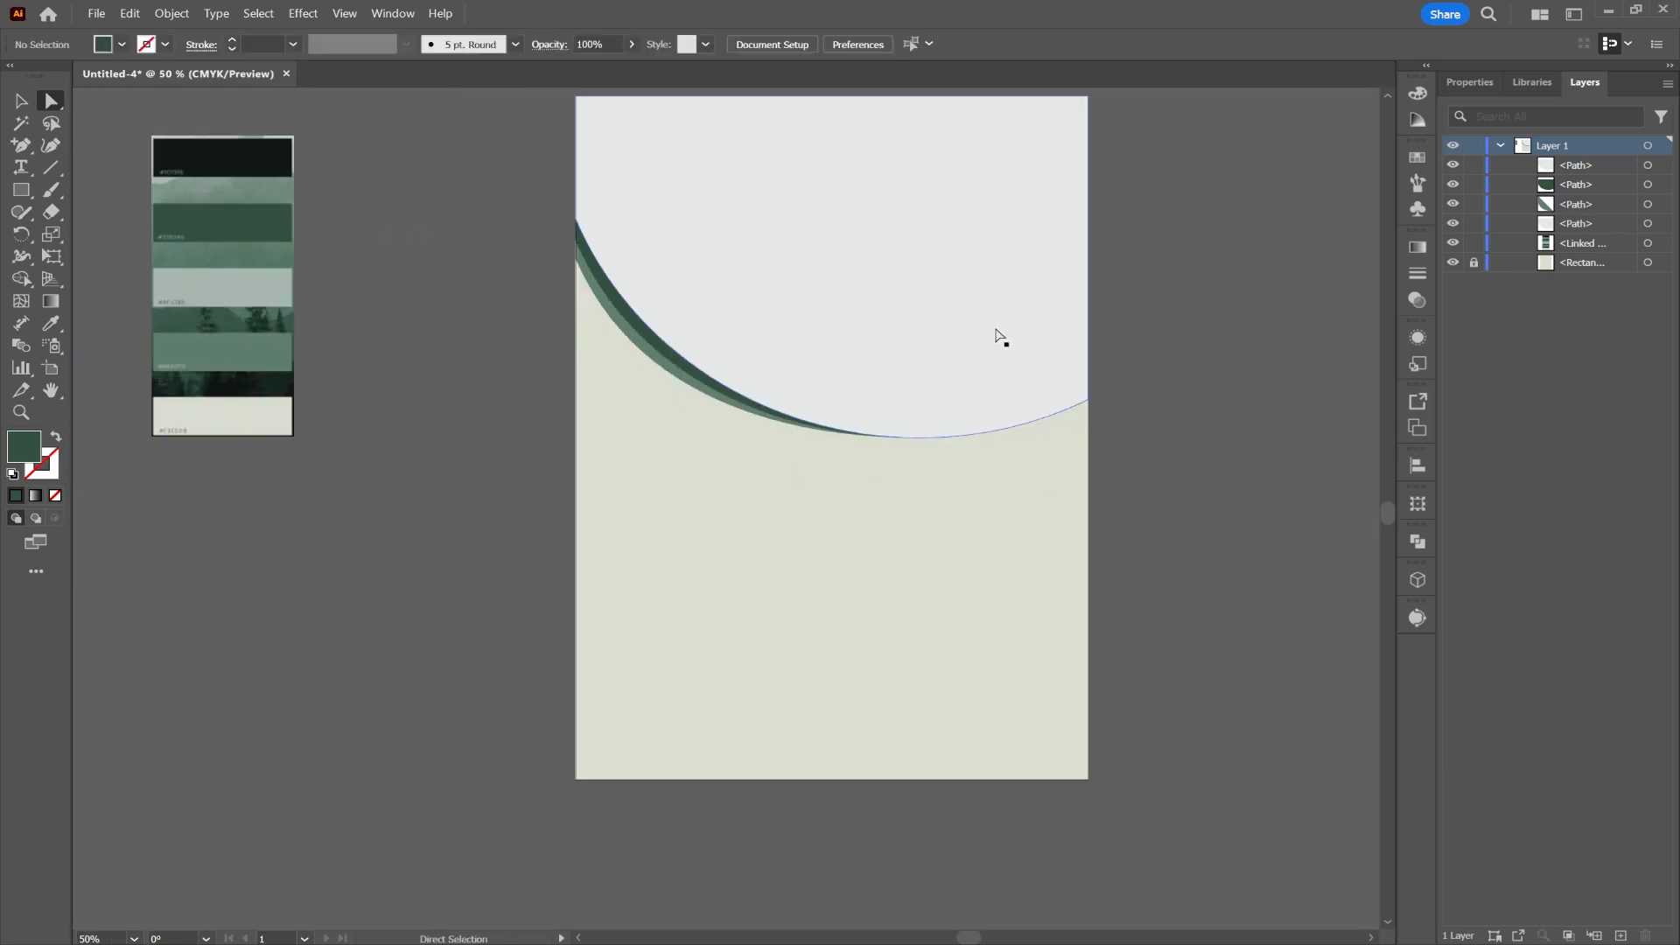
pyautogui.click(17, 194)
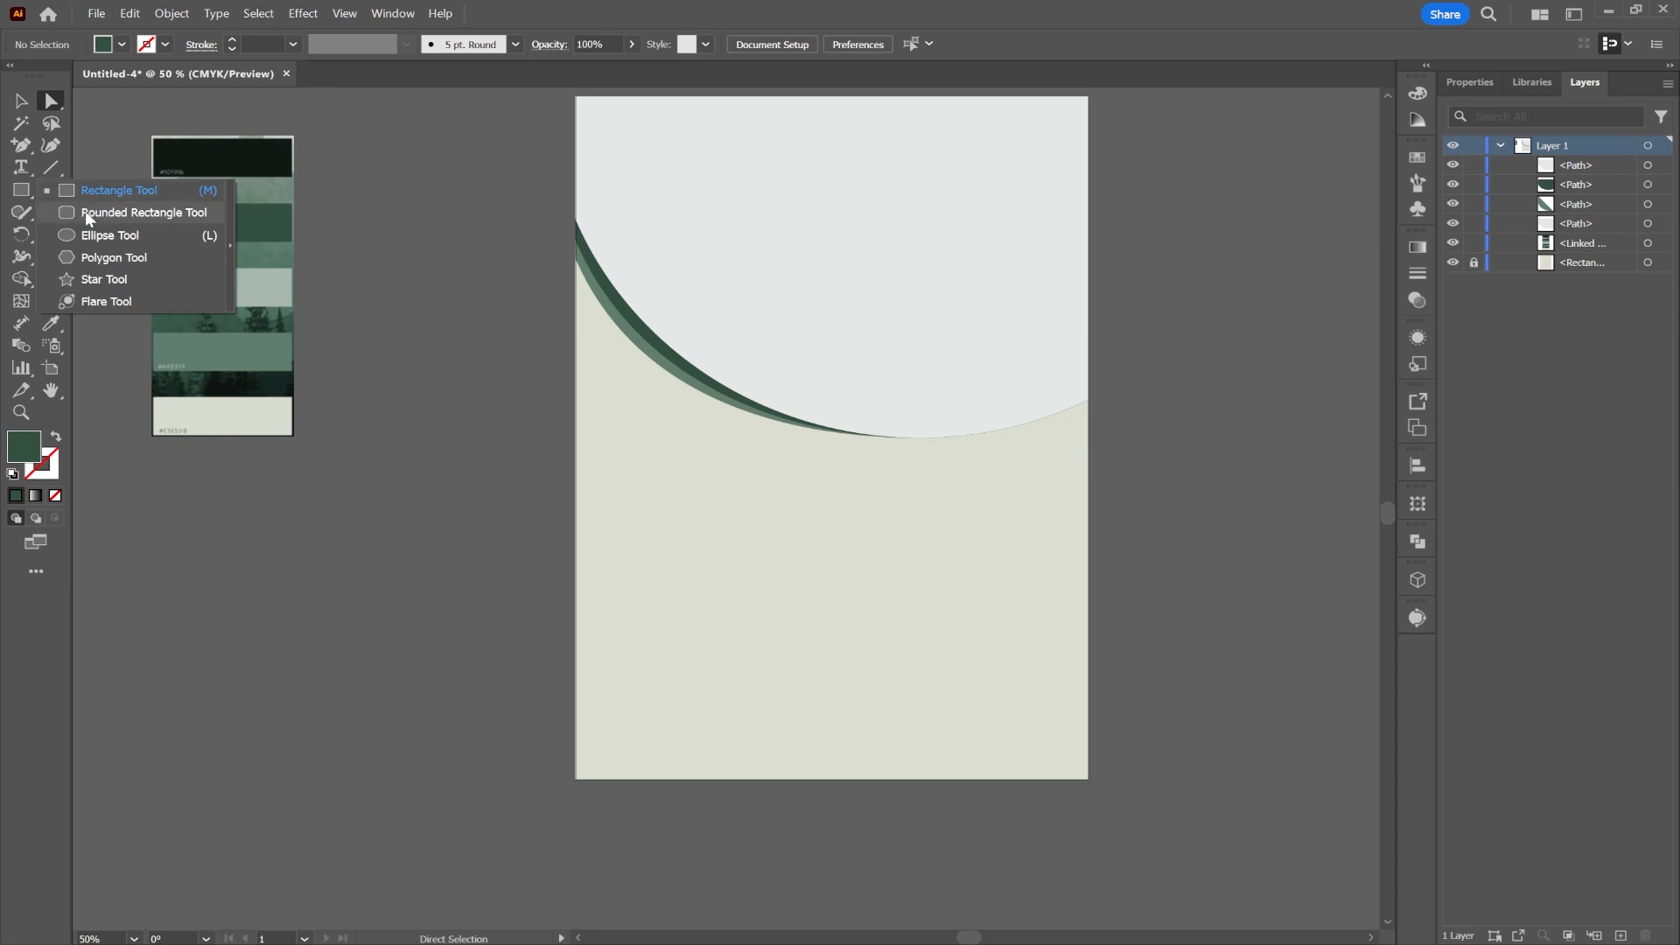
# Step: Draw a circle about 51.858 mm wide on the lower page, placed up and left
pyautogui.click(105, 235)
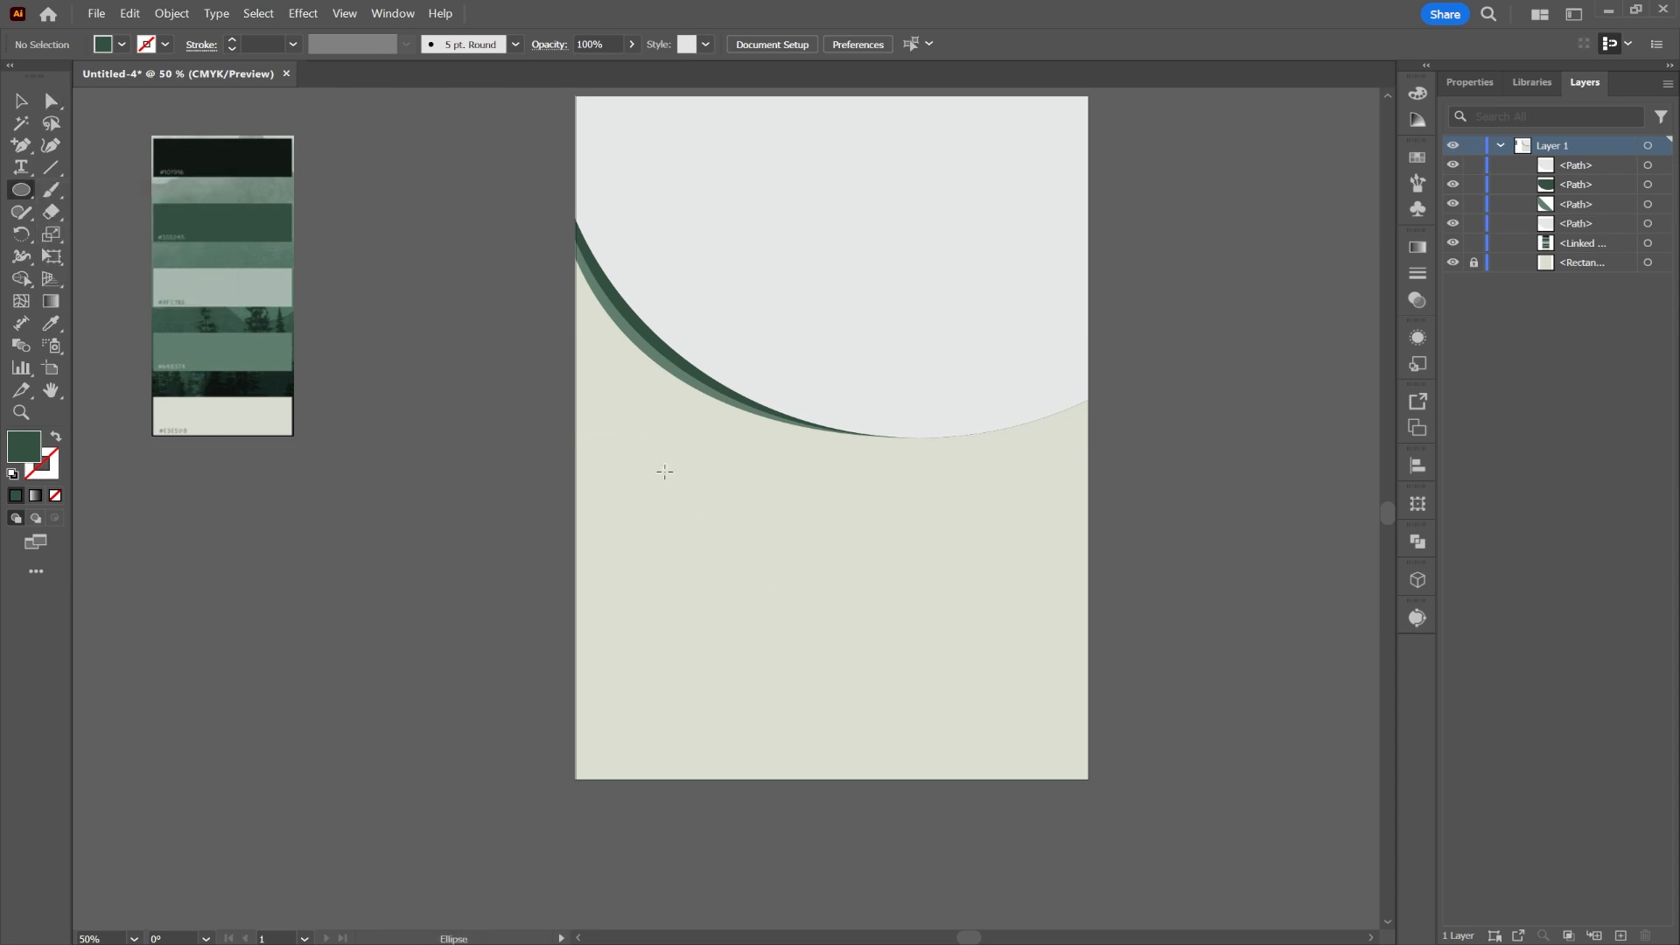
pyautogui.moveTo(674, 484); pyautogui.dragTo(815, 600)
pyautogui.click(22, 101)
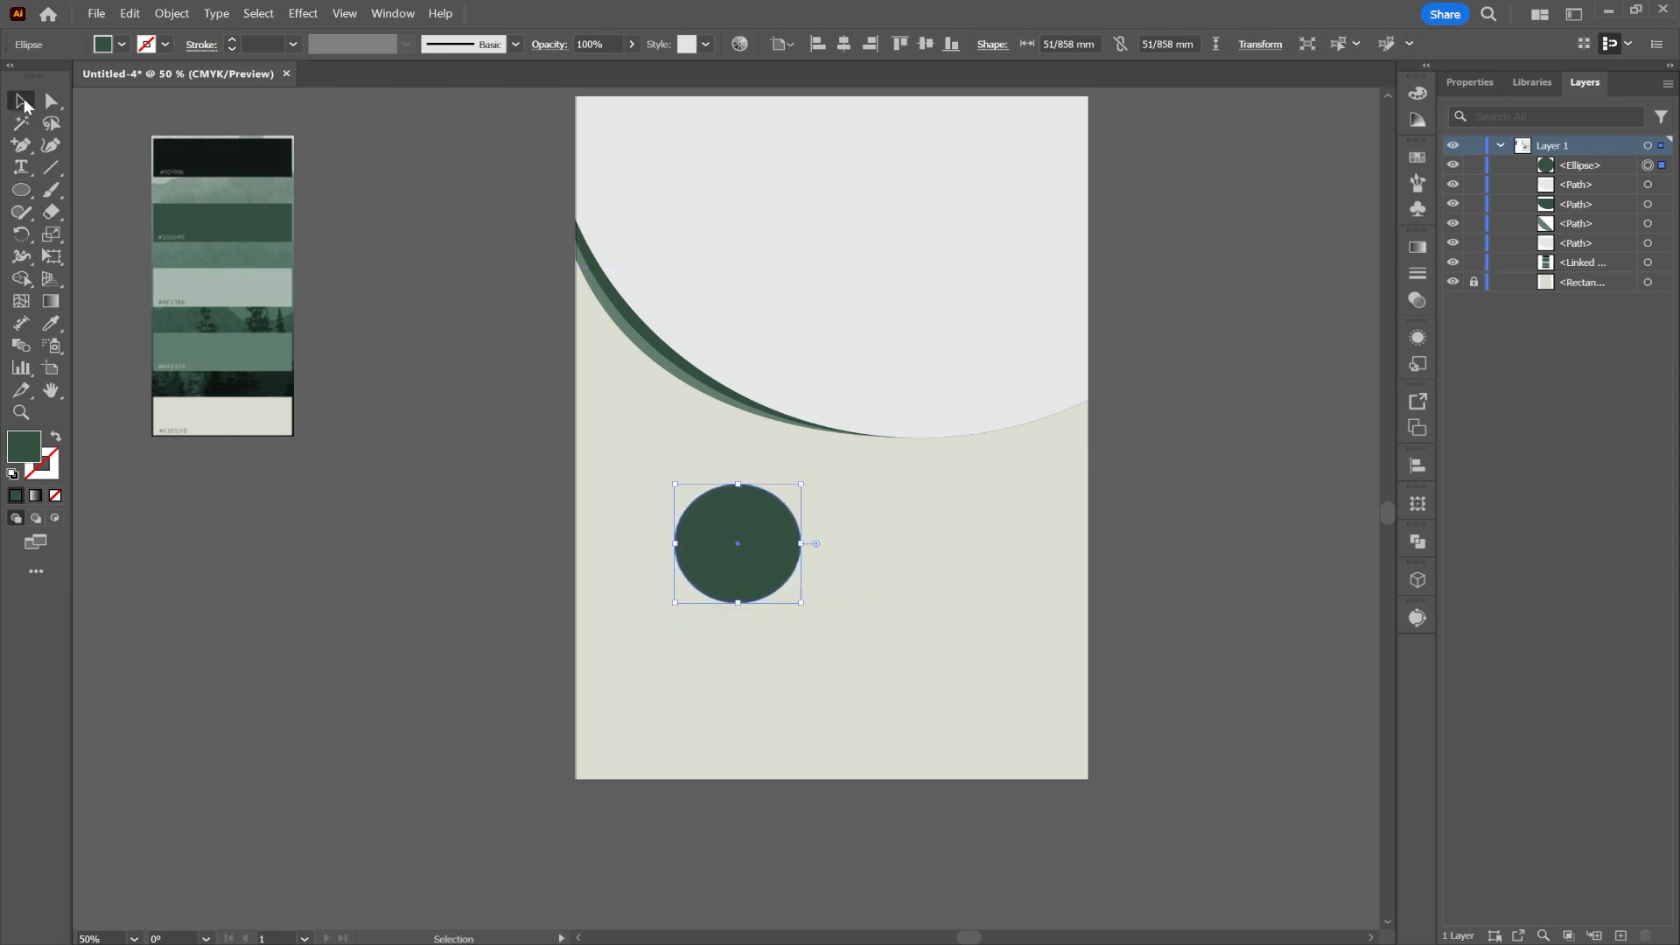
pyautogui.moveTo(771, 539); pyautogui.dragTo(723, 506)
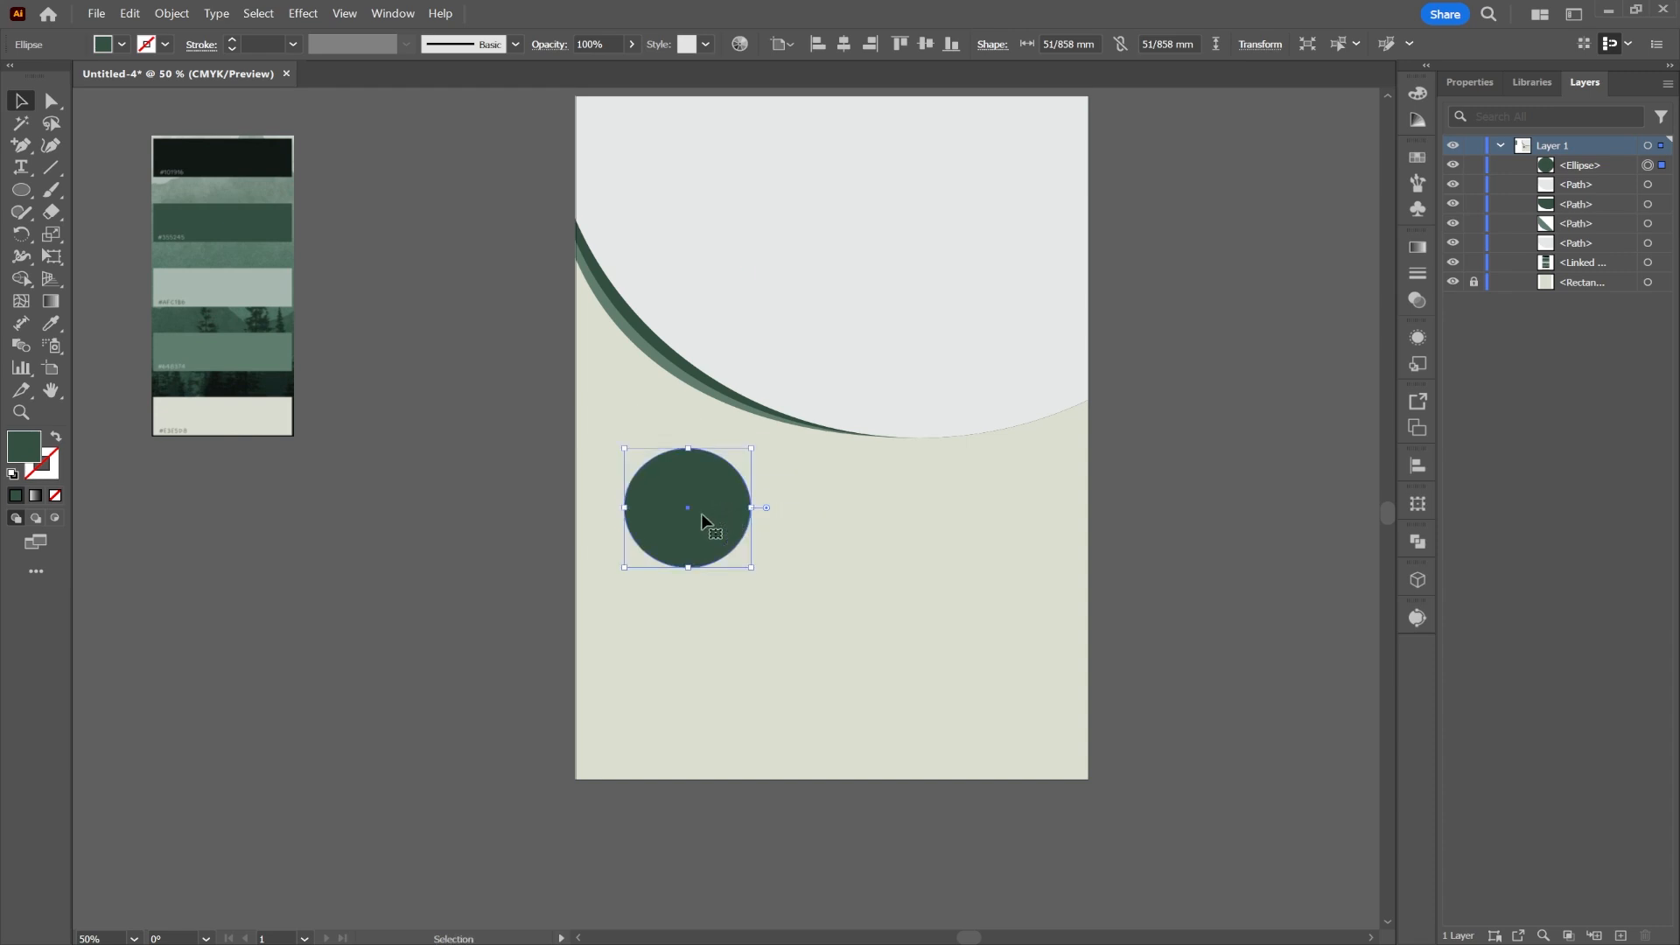
# Step: Fill the circle with a medium grey swatch
pyautogui.click(121, 45)
pyautogui.click(138, 130)
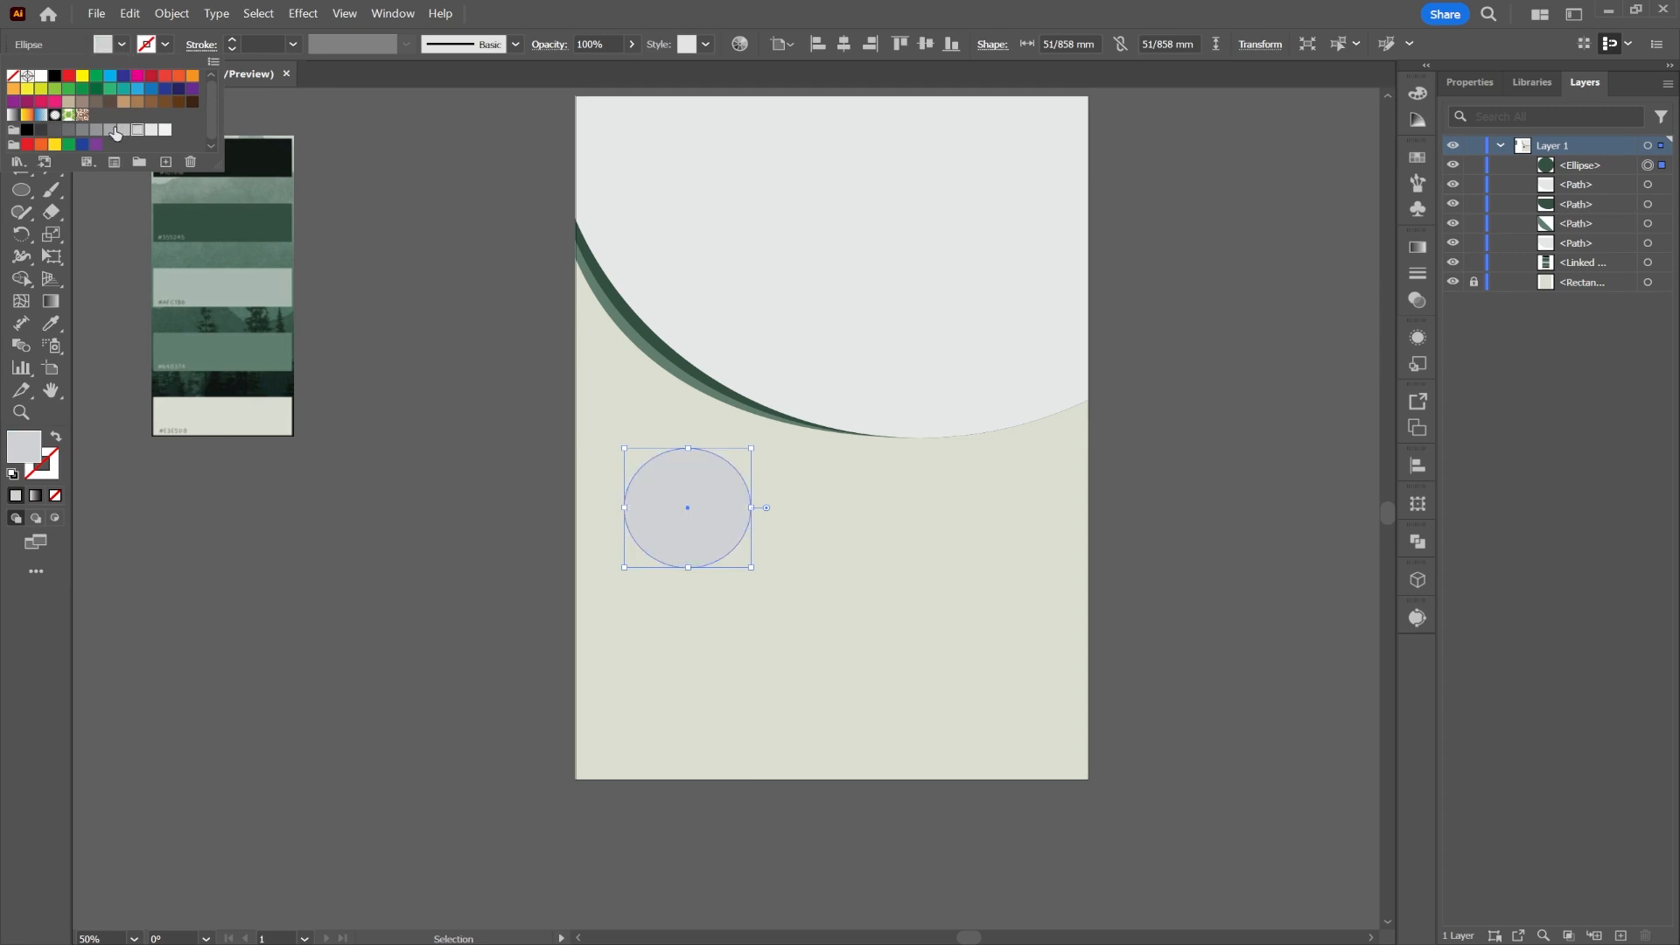
pyautogui.click(110, 131)
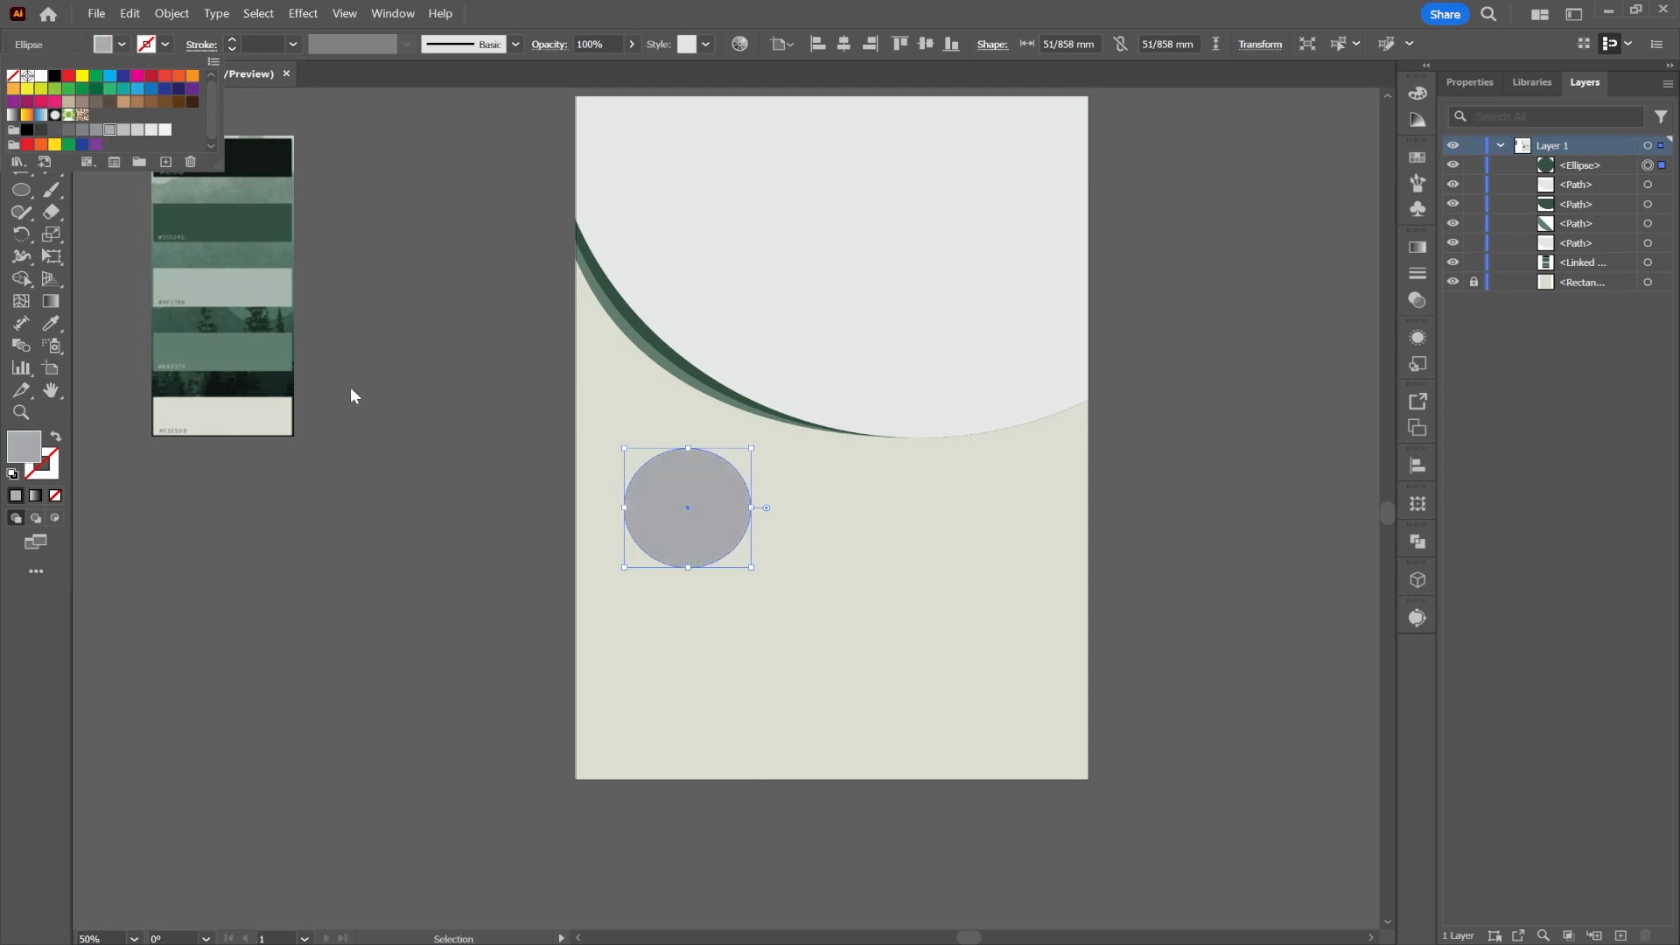
pyautogui.click(556, 471)
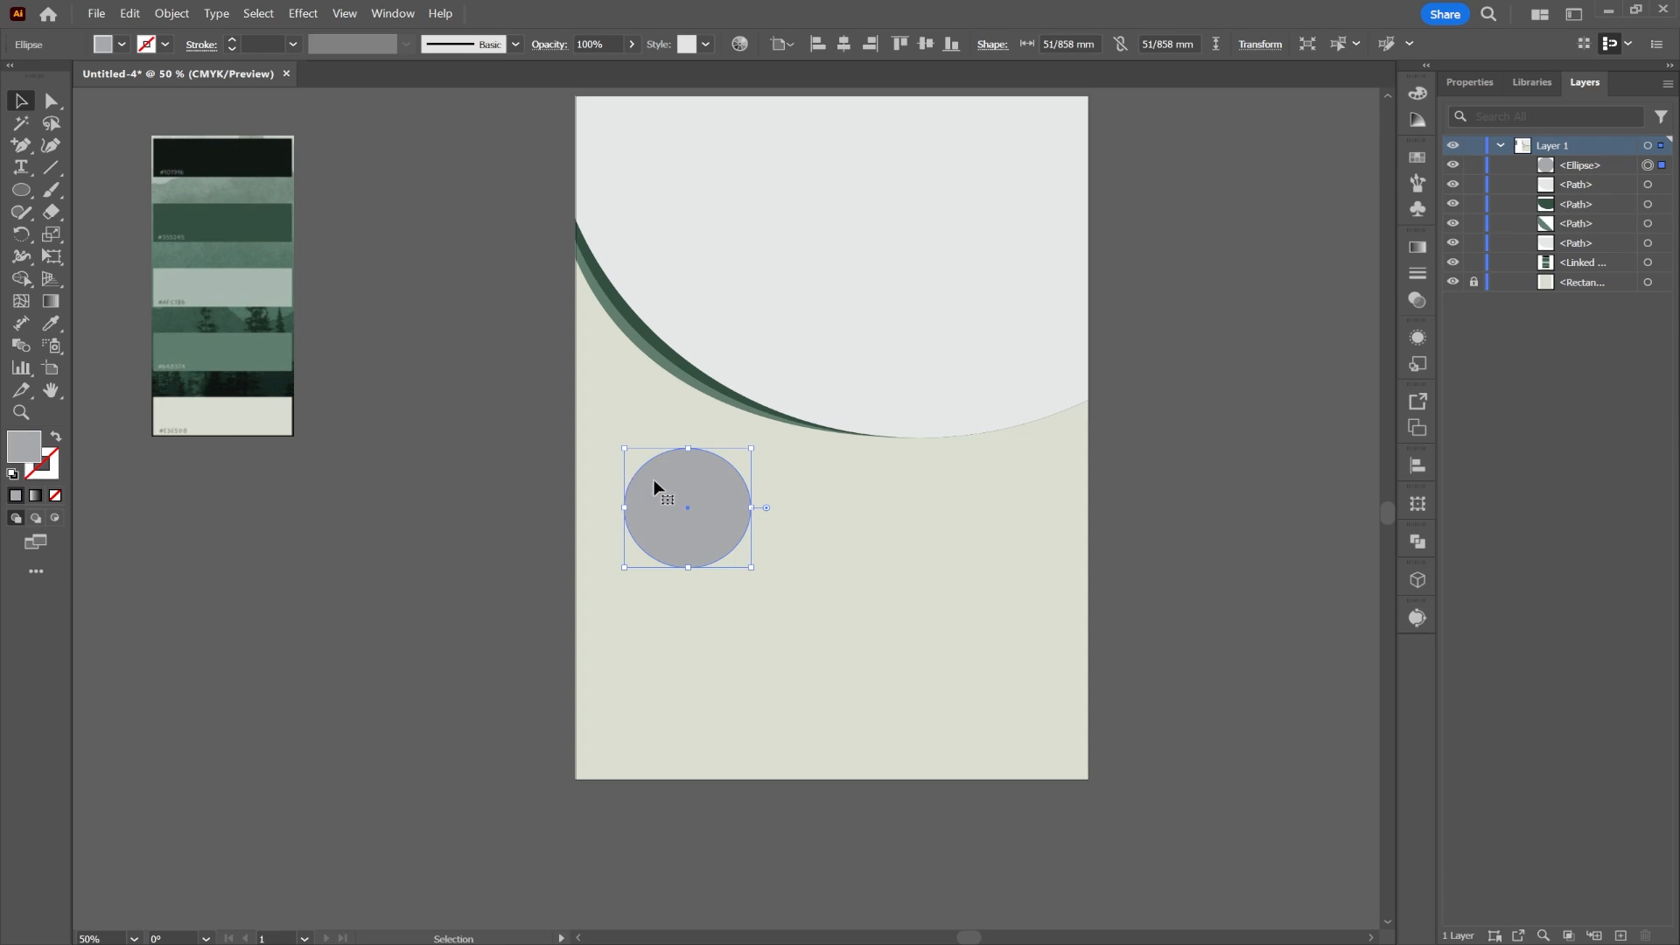
pyautogui.rightClick(687, 485)
# Step: Paste a copy behind the grey circle and enlarge it to about 58 mm wide
pyautogui.click(713, 380)
pyautogui.rightClick(692, 479)
pyautogui.moveTo(787, 424)
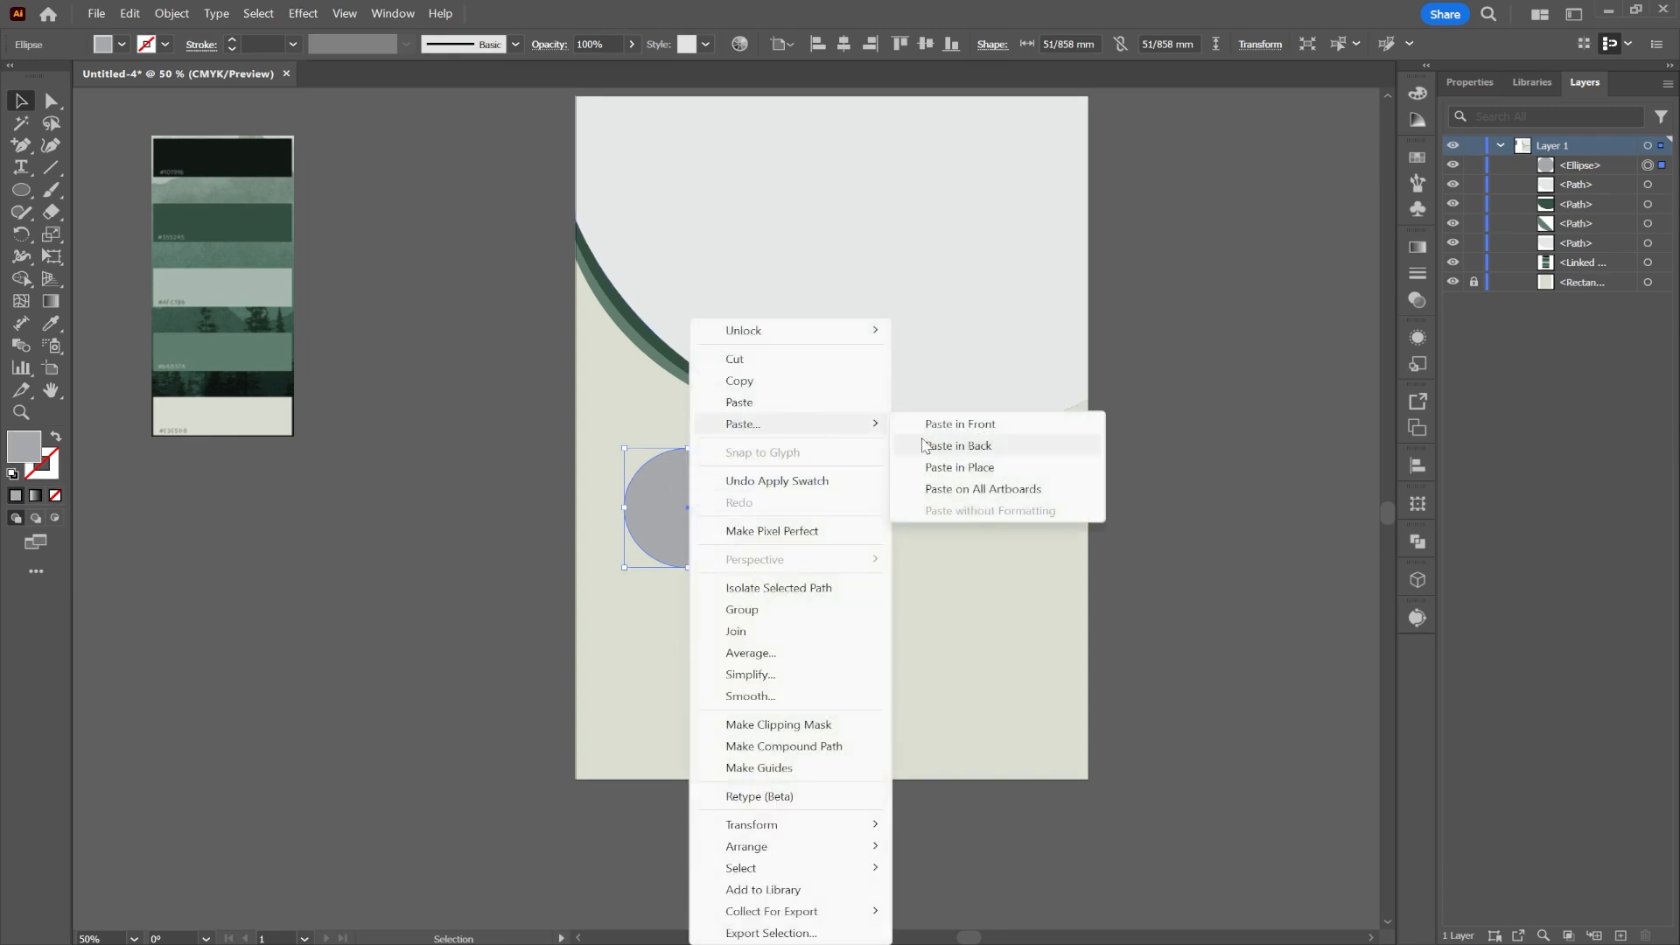
pyautogui.click(936, 446)
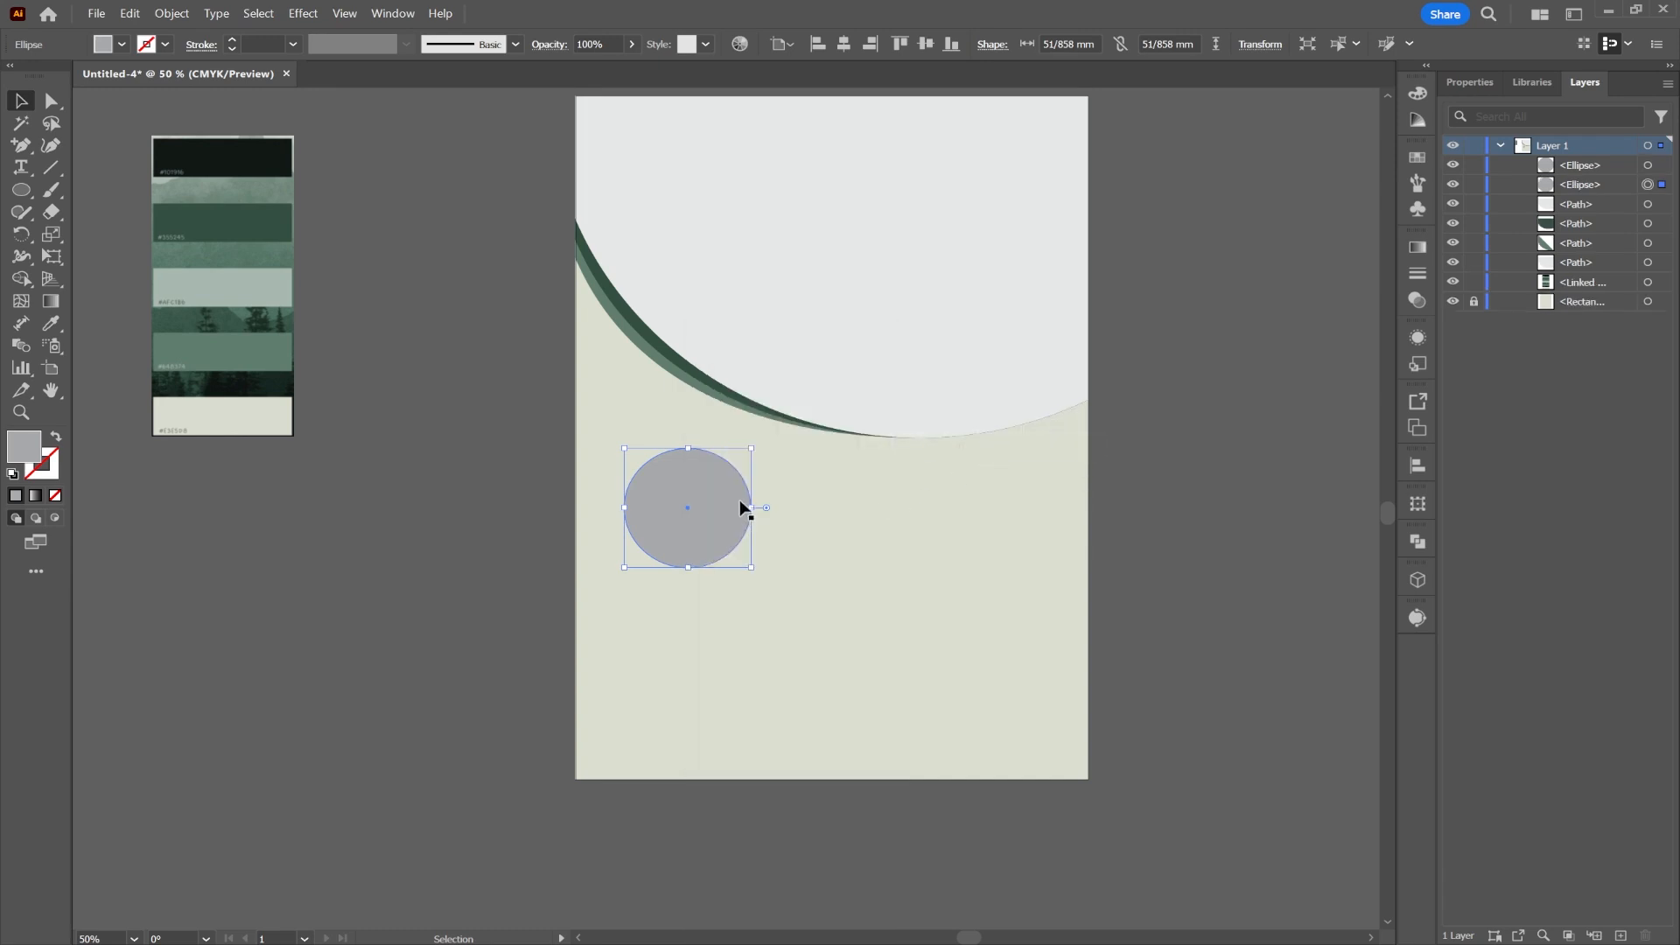
pyautogui.moveTo(755, 507); pyautogui.dragTo(759, 507)
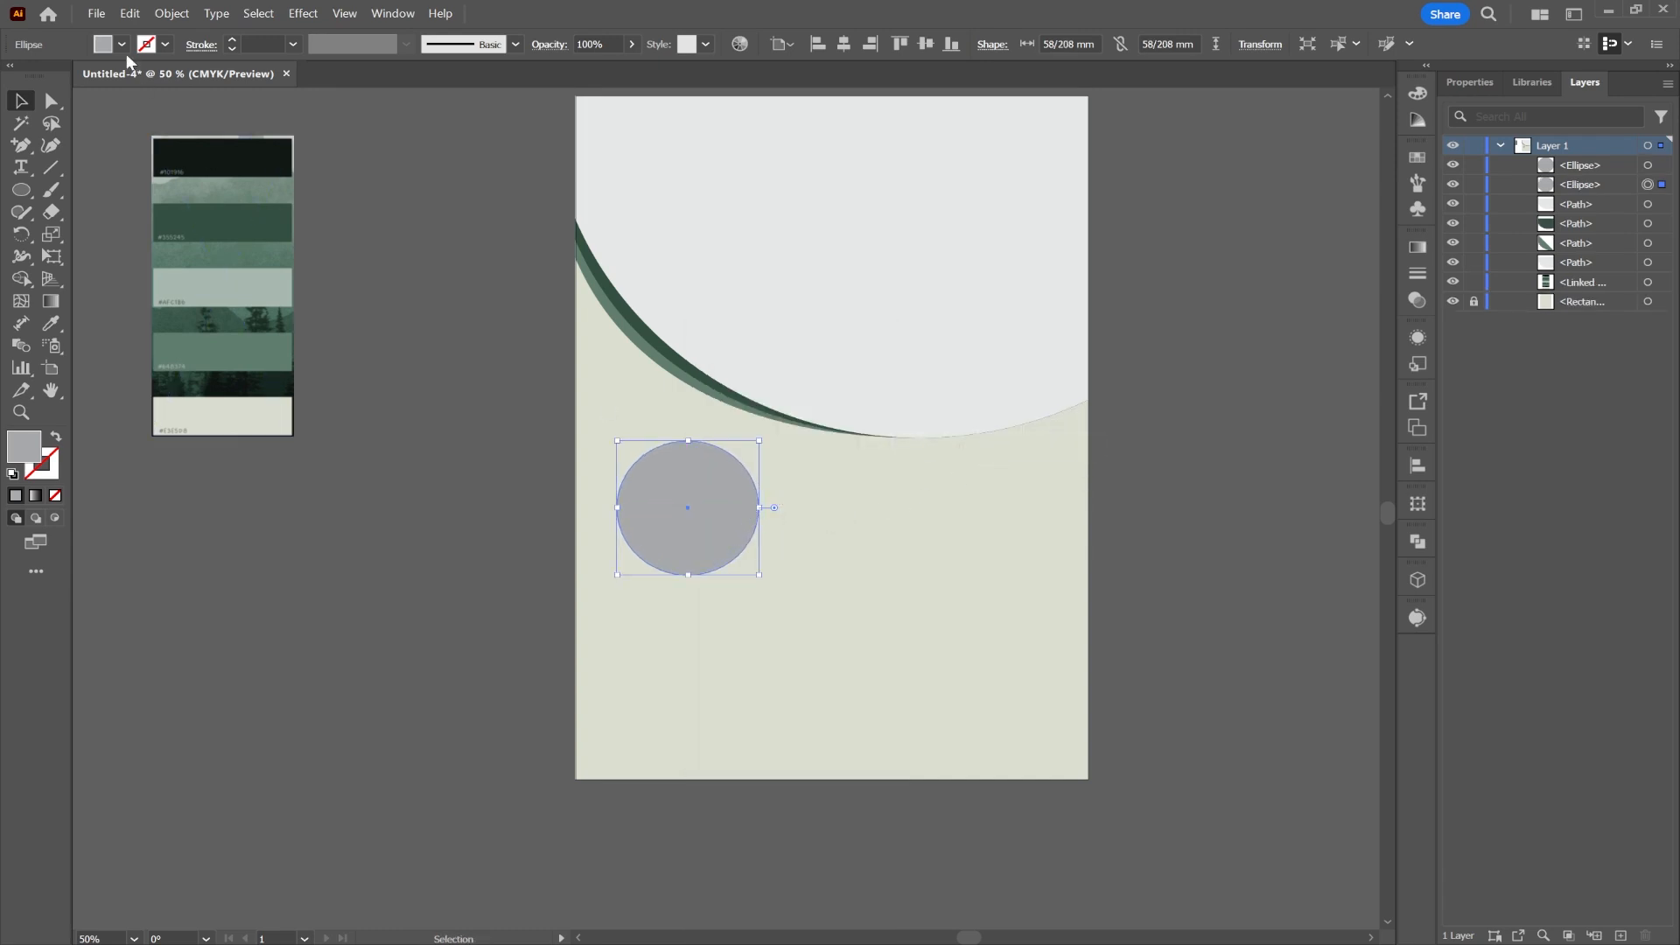
# Step: Turn the copy into an unfilled ring with a 2 pt dark green stroke from the palette
pyautogui.click(57, 436)
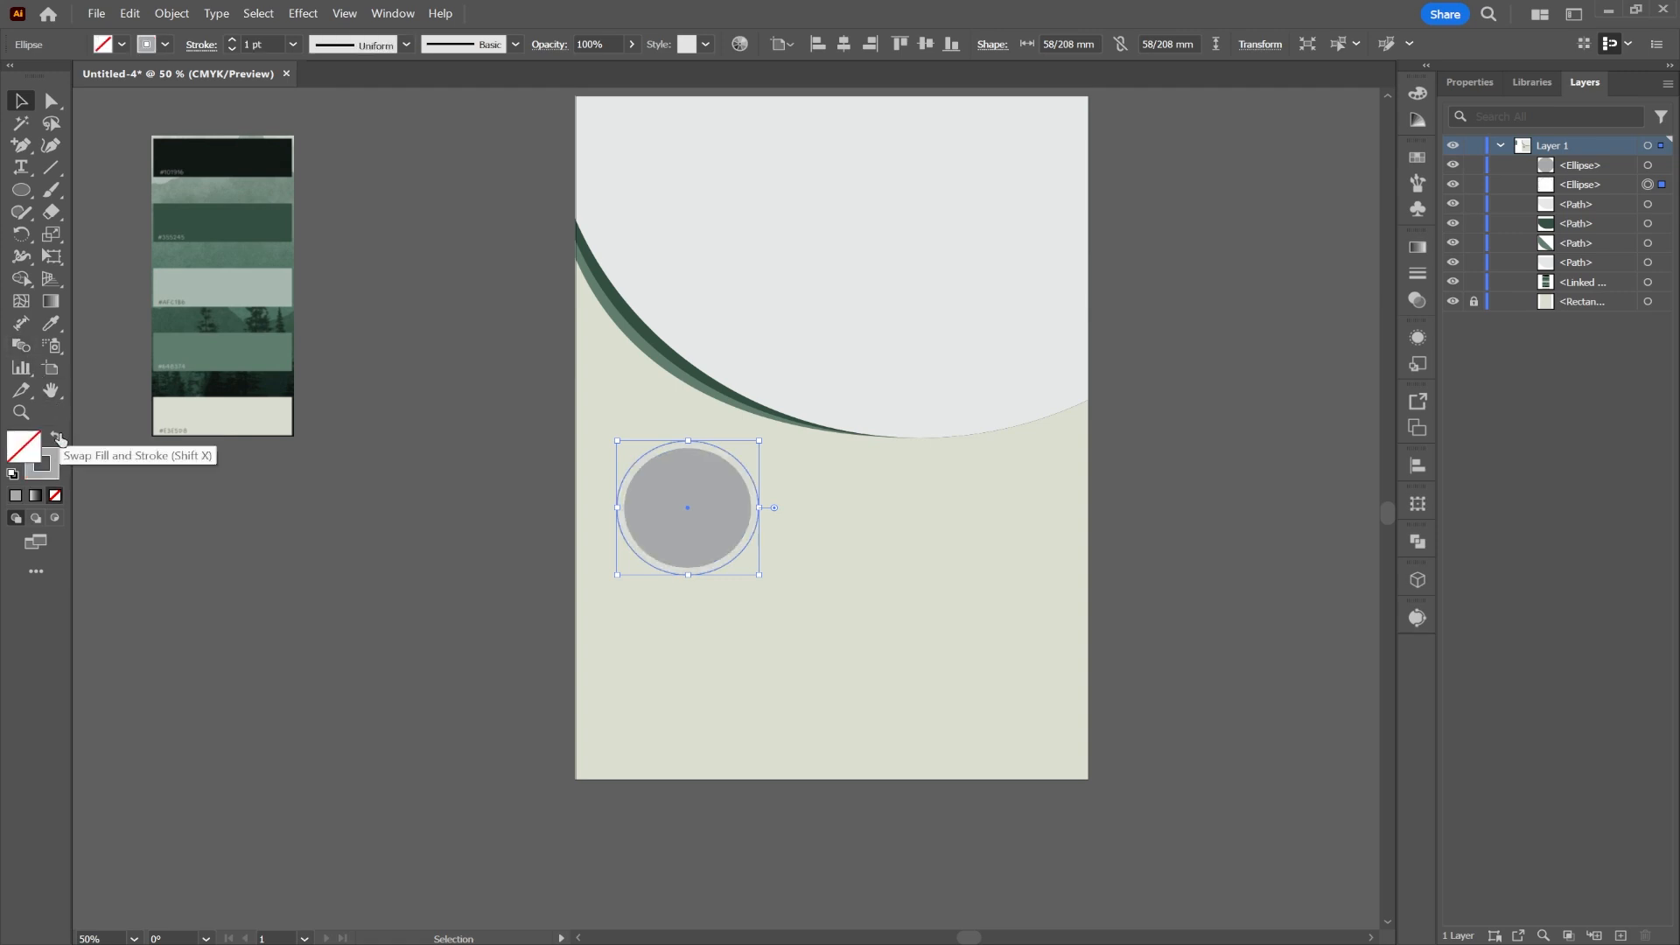
pyautogui.click(164, 45)
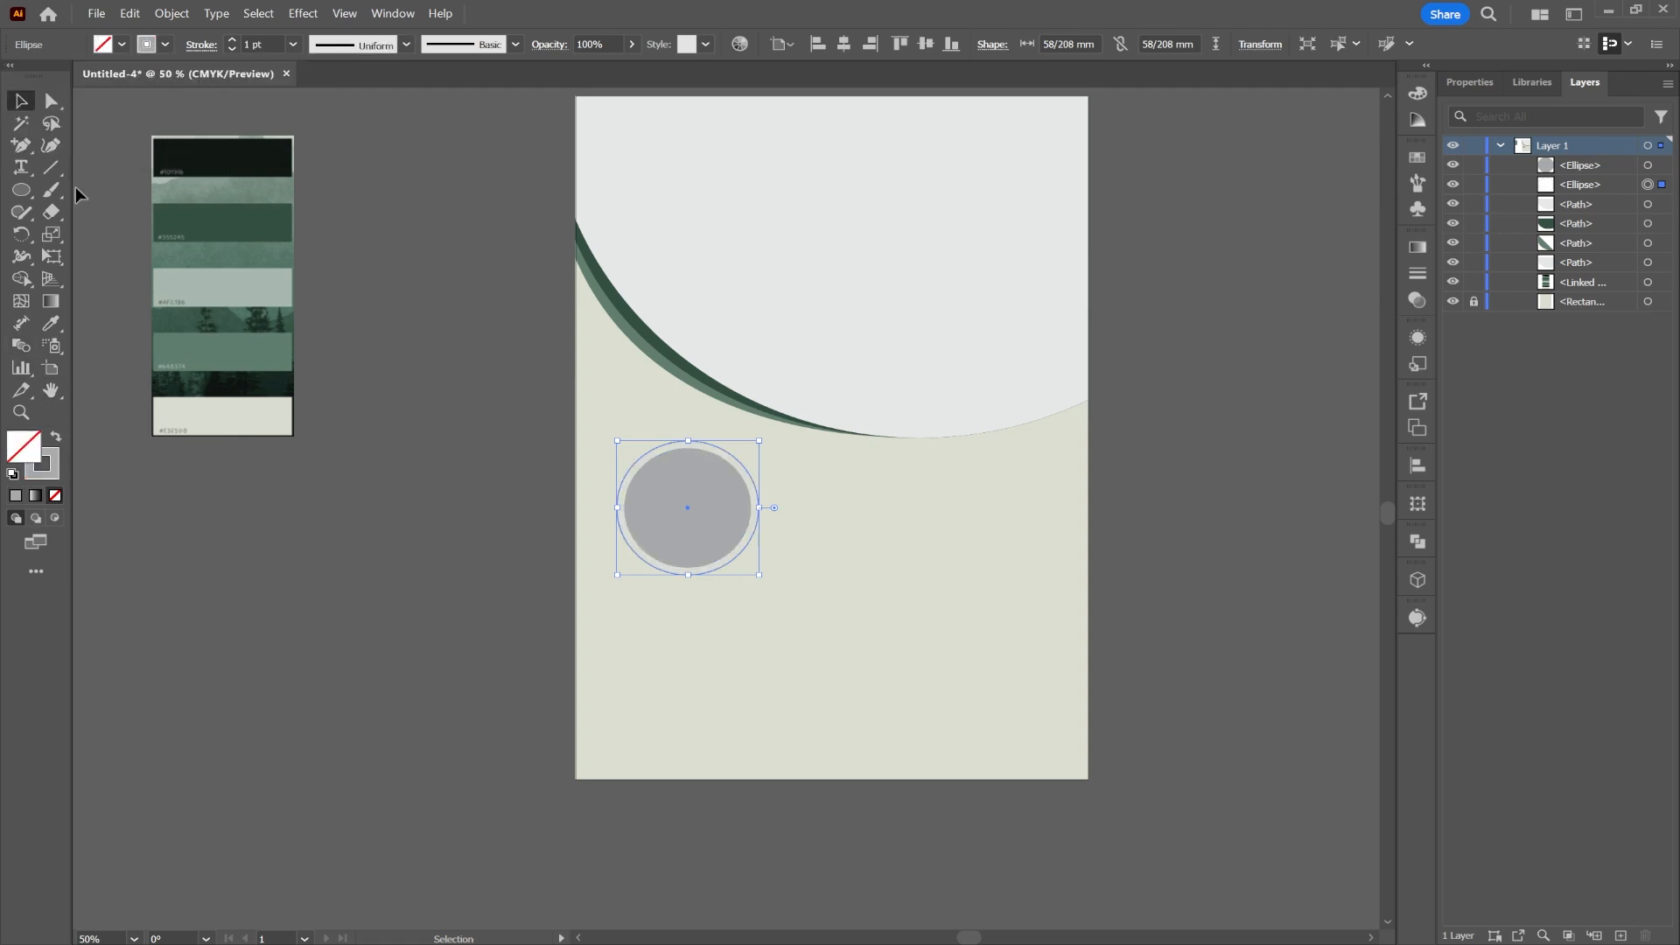
pyautogui.click(53, 327)
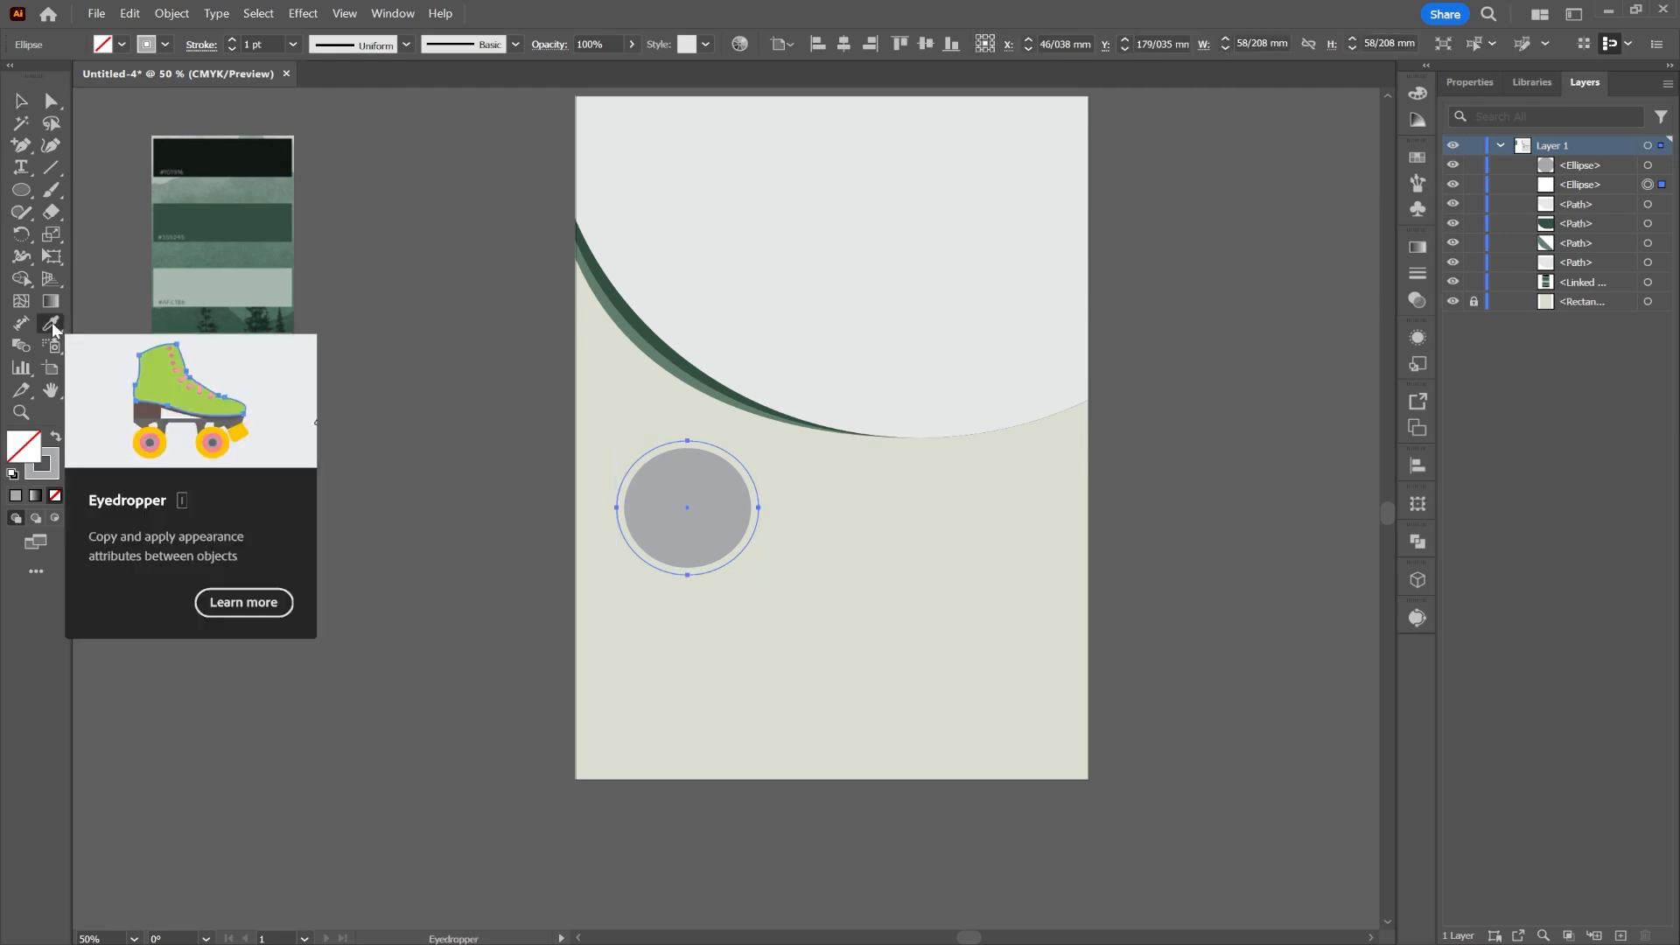
pyautogui.click(242, 206)
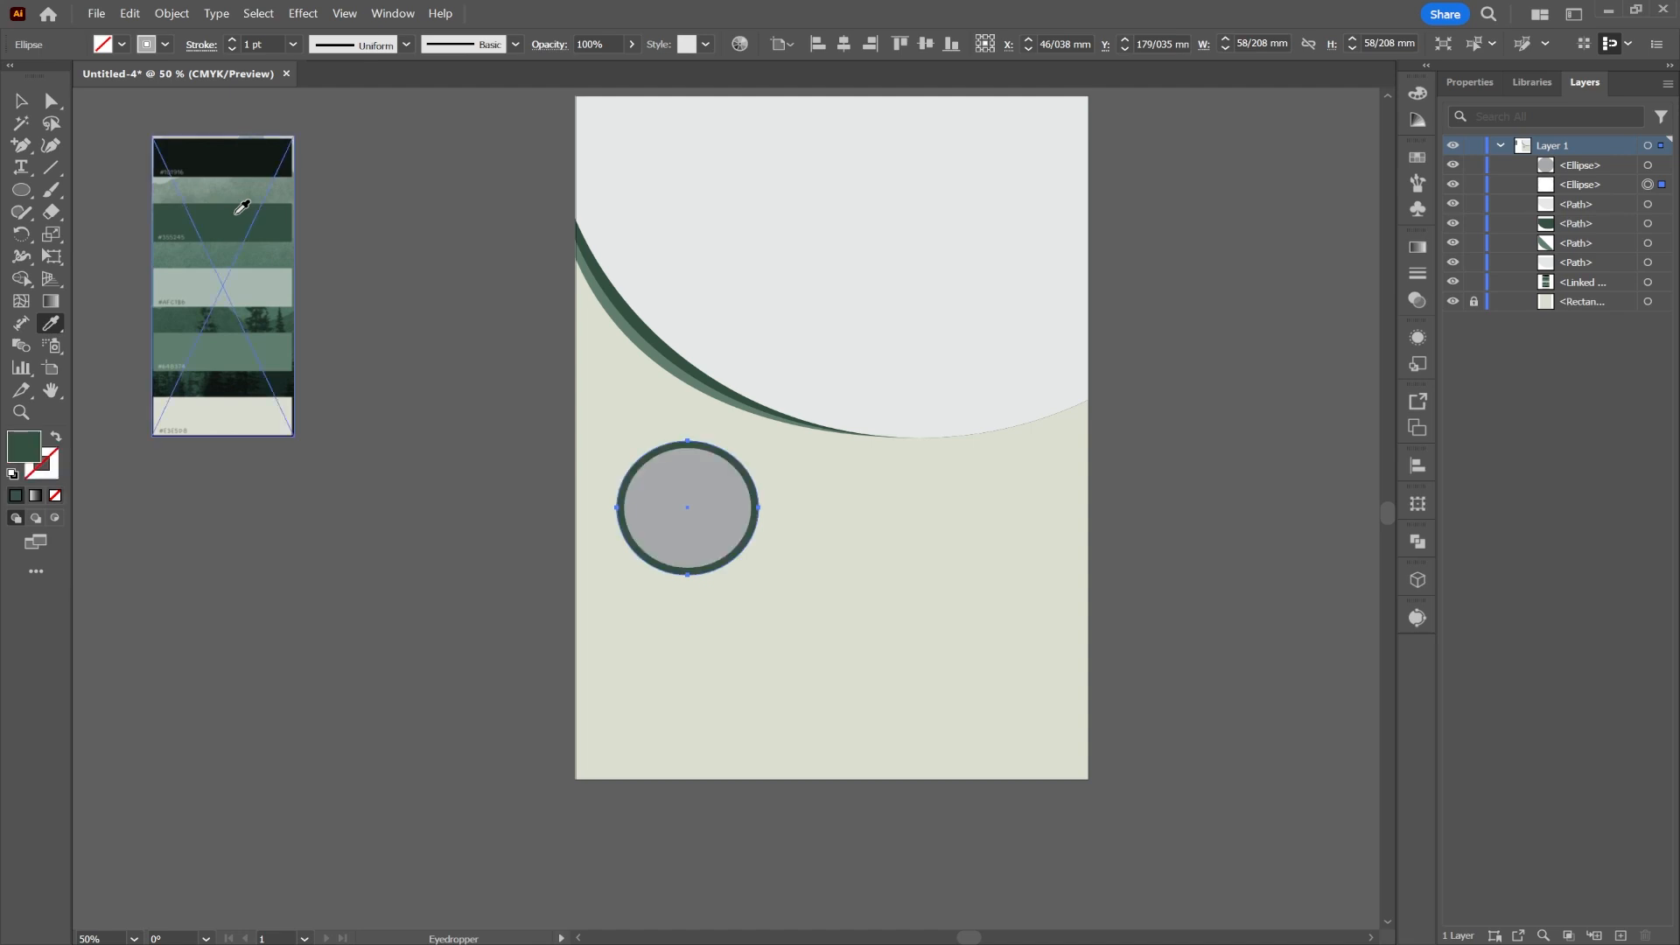
pyautogui.click(54, 439)
pyautogui.scroll(4, 735, 503)
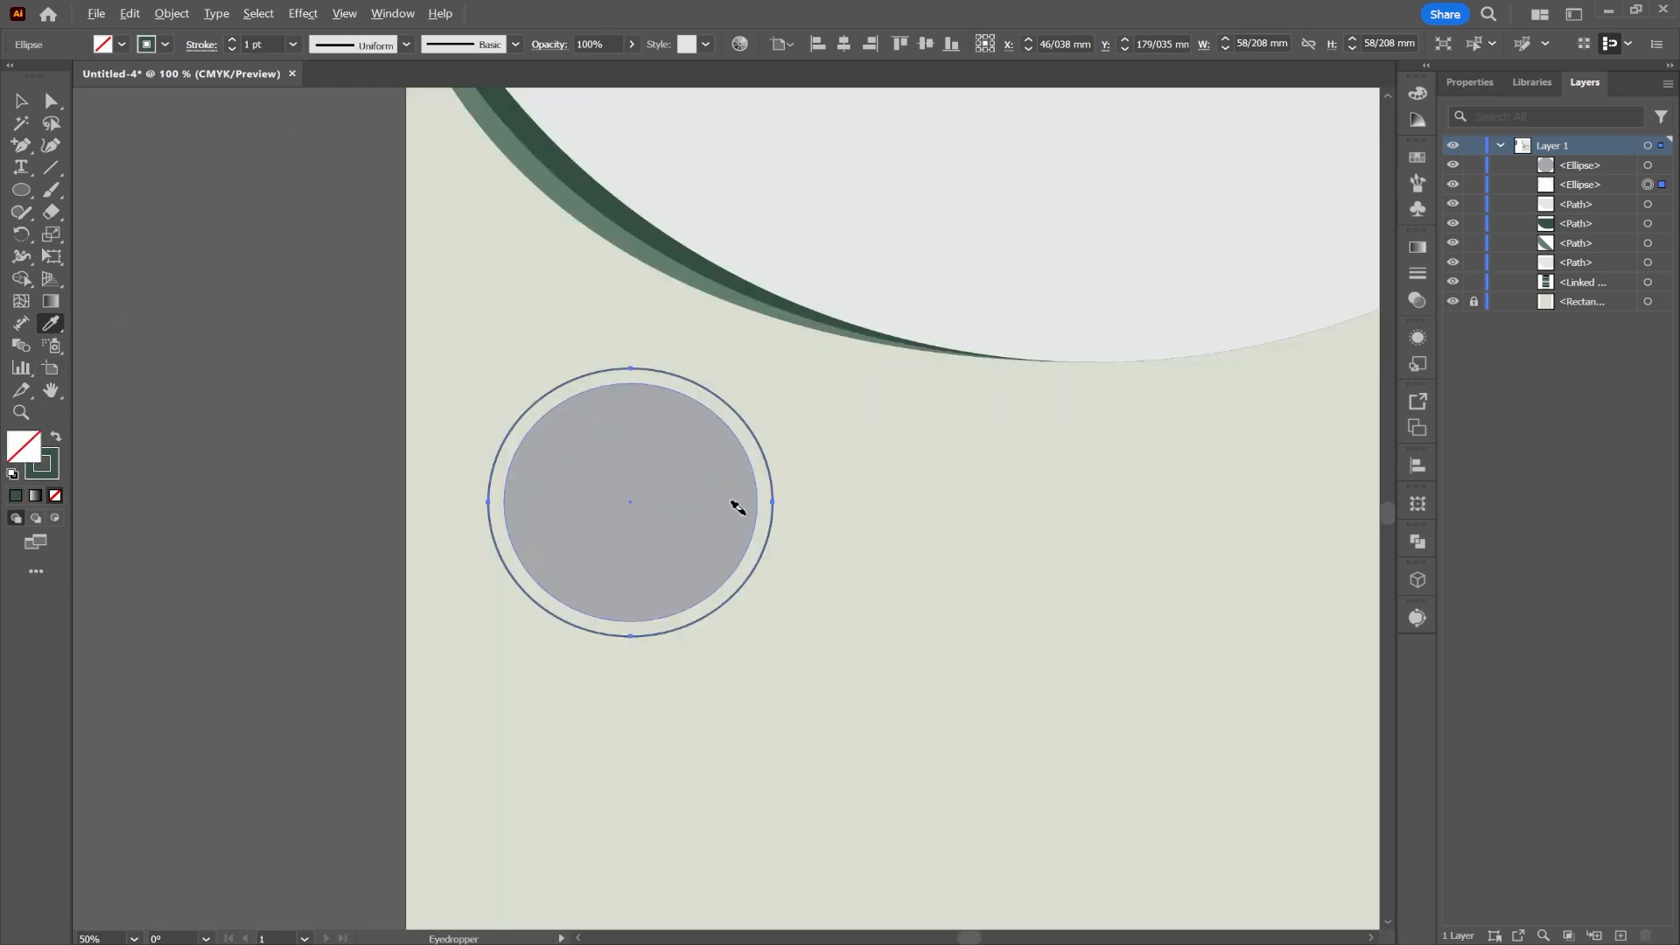
pyautogui.scroll(-2, 735, 503)
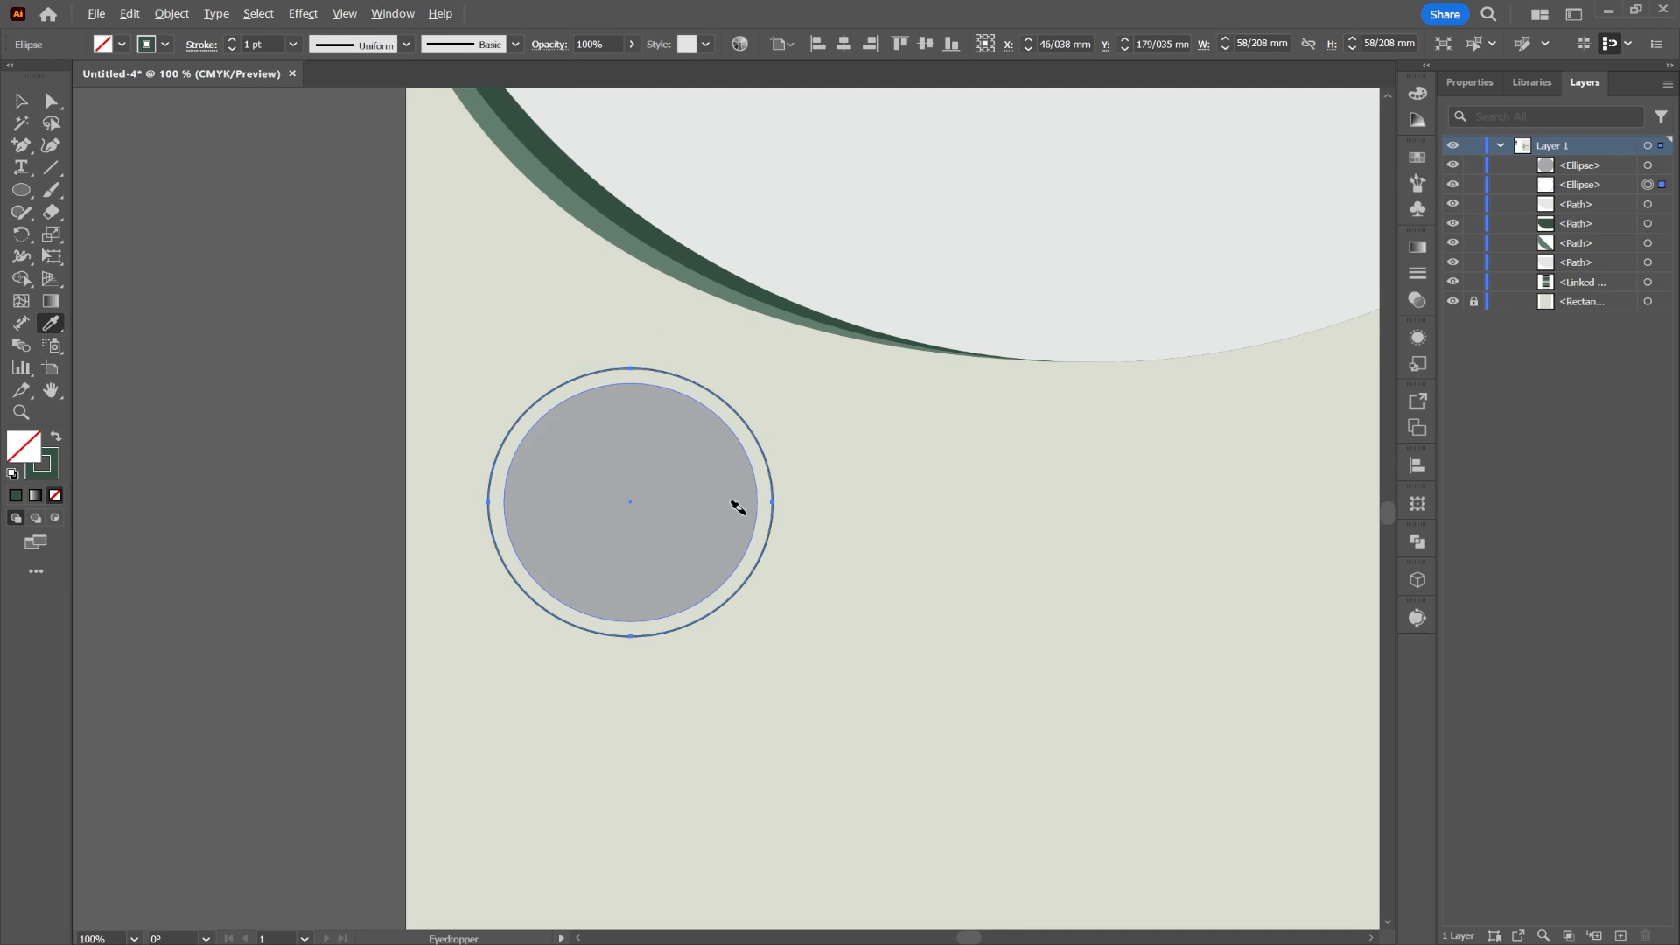
pyautogui.click(233, 40)
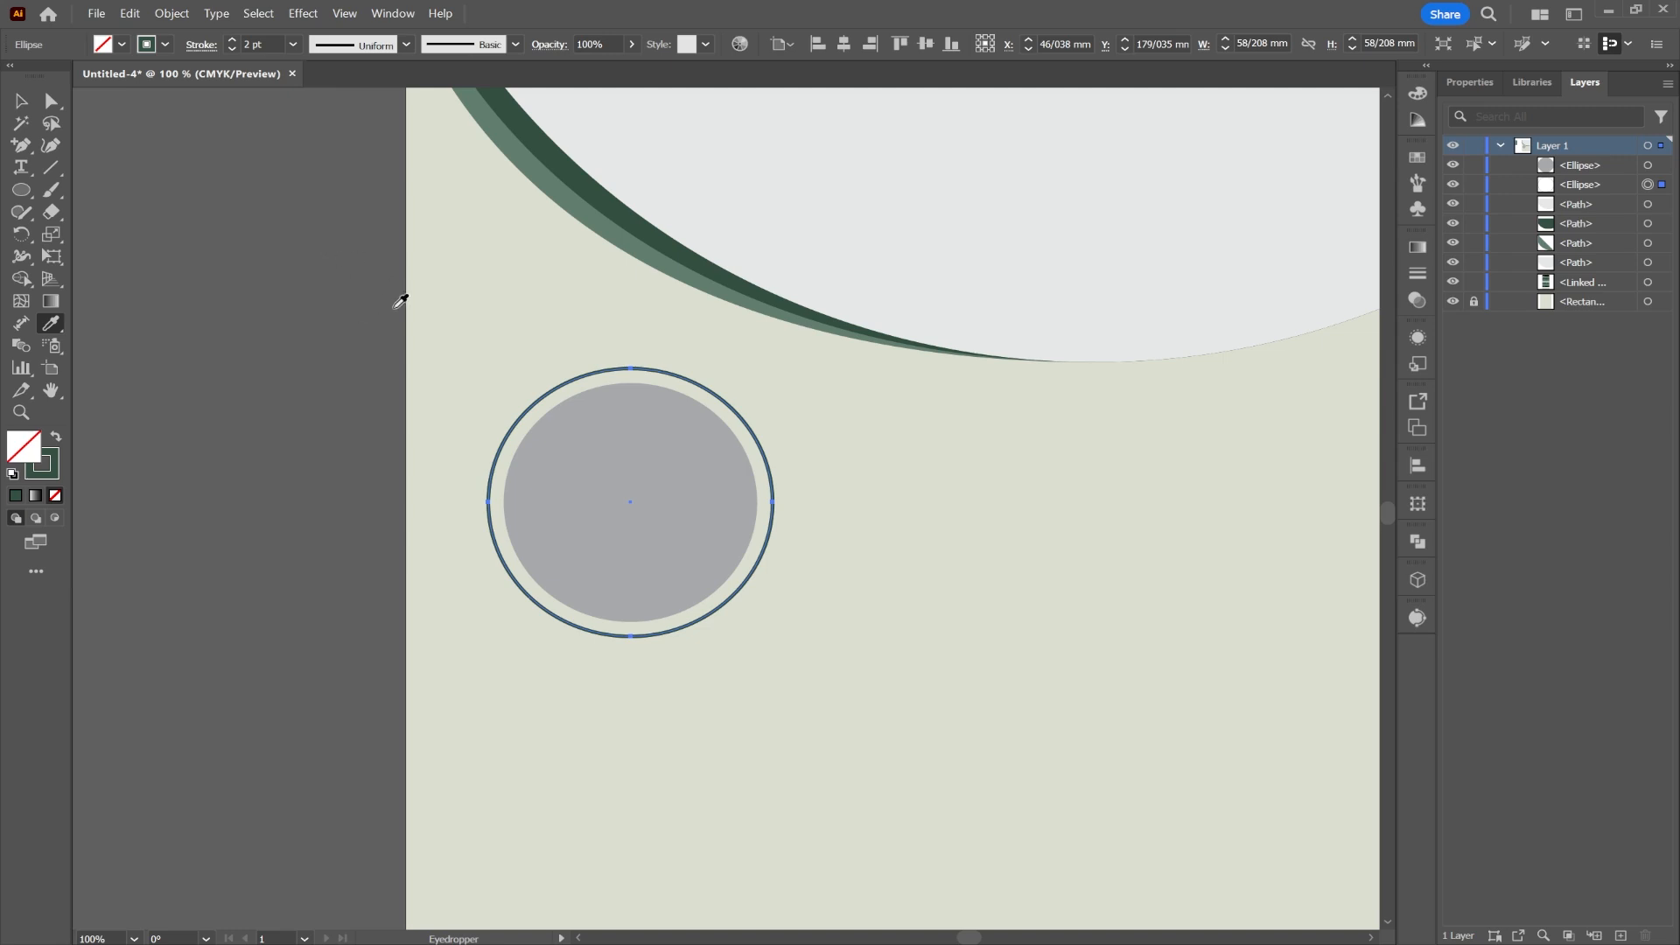
# Step: Add an anchor at the ring's top and delete its upper-right segment, leaving an open arc
pyautogui.click(19, 146)
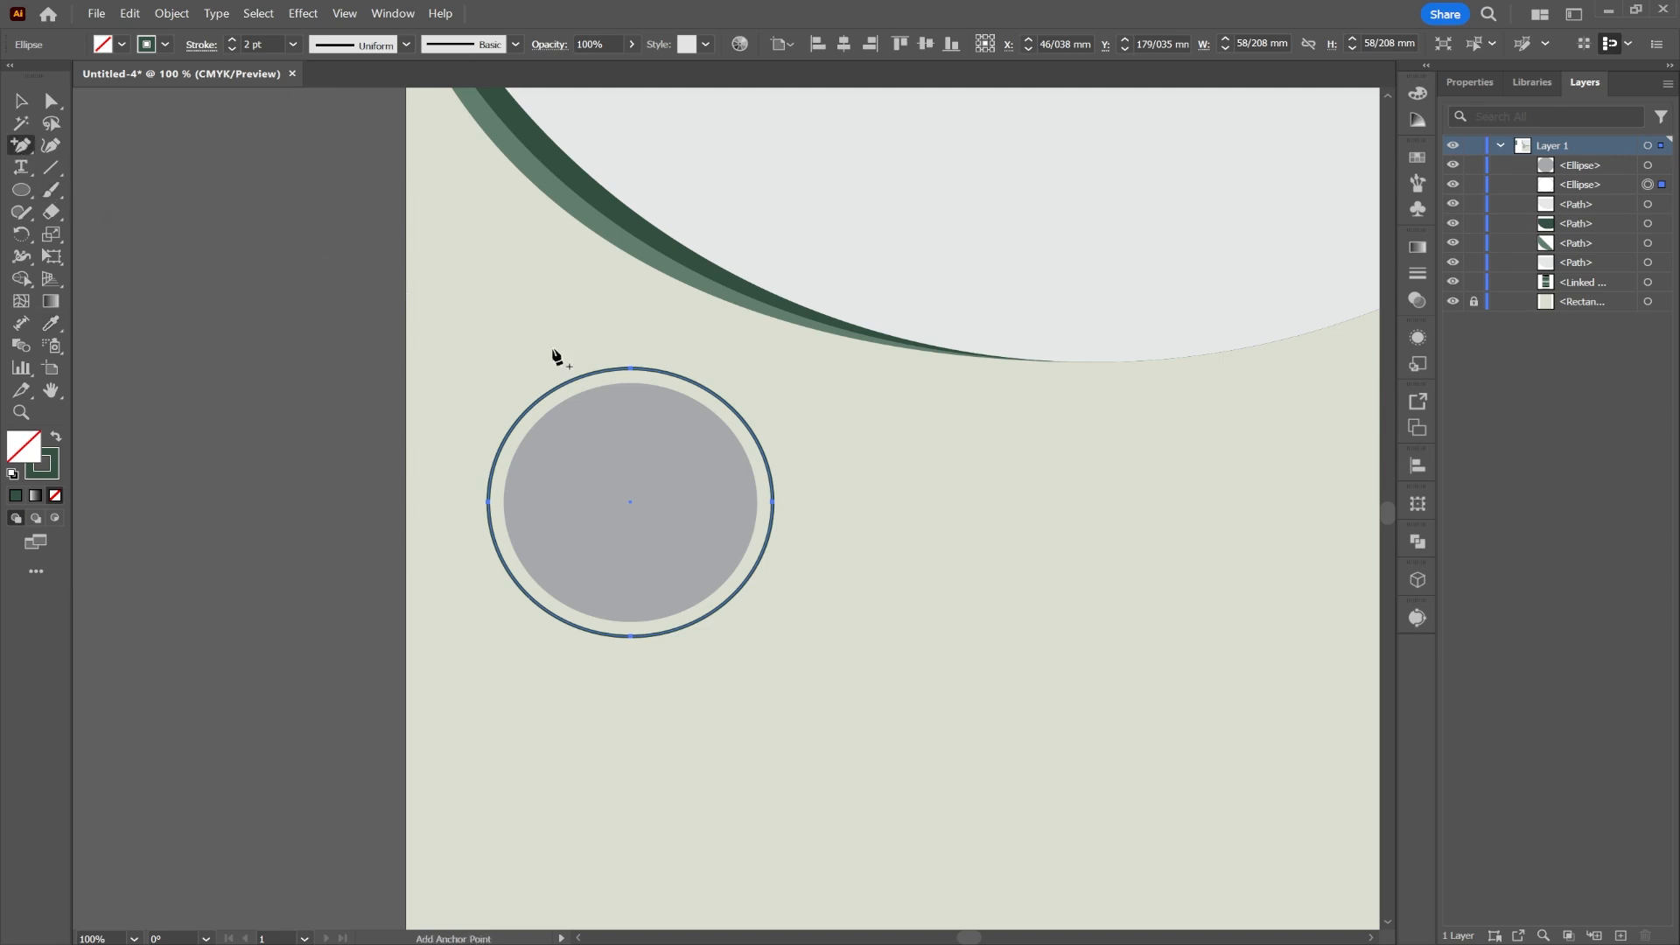
pyautogui.click(662, 370)
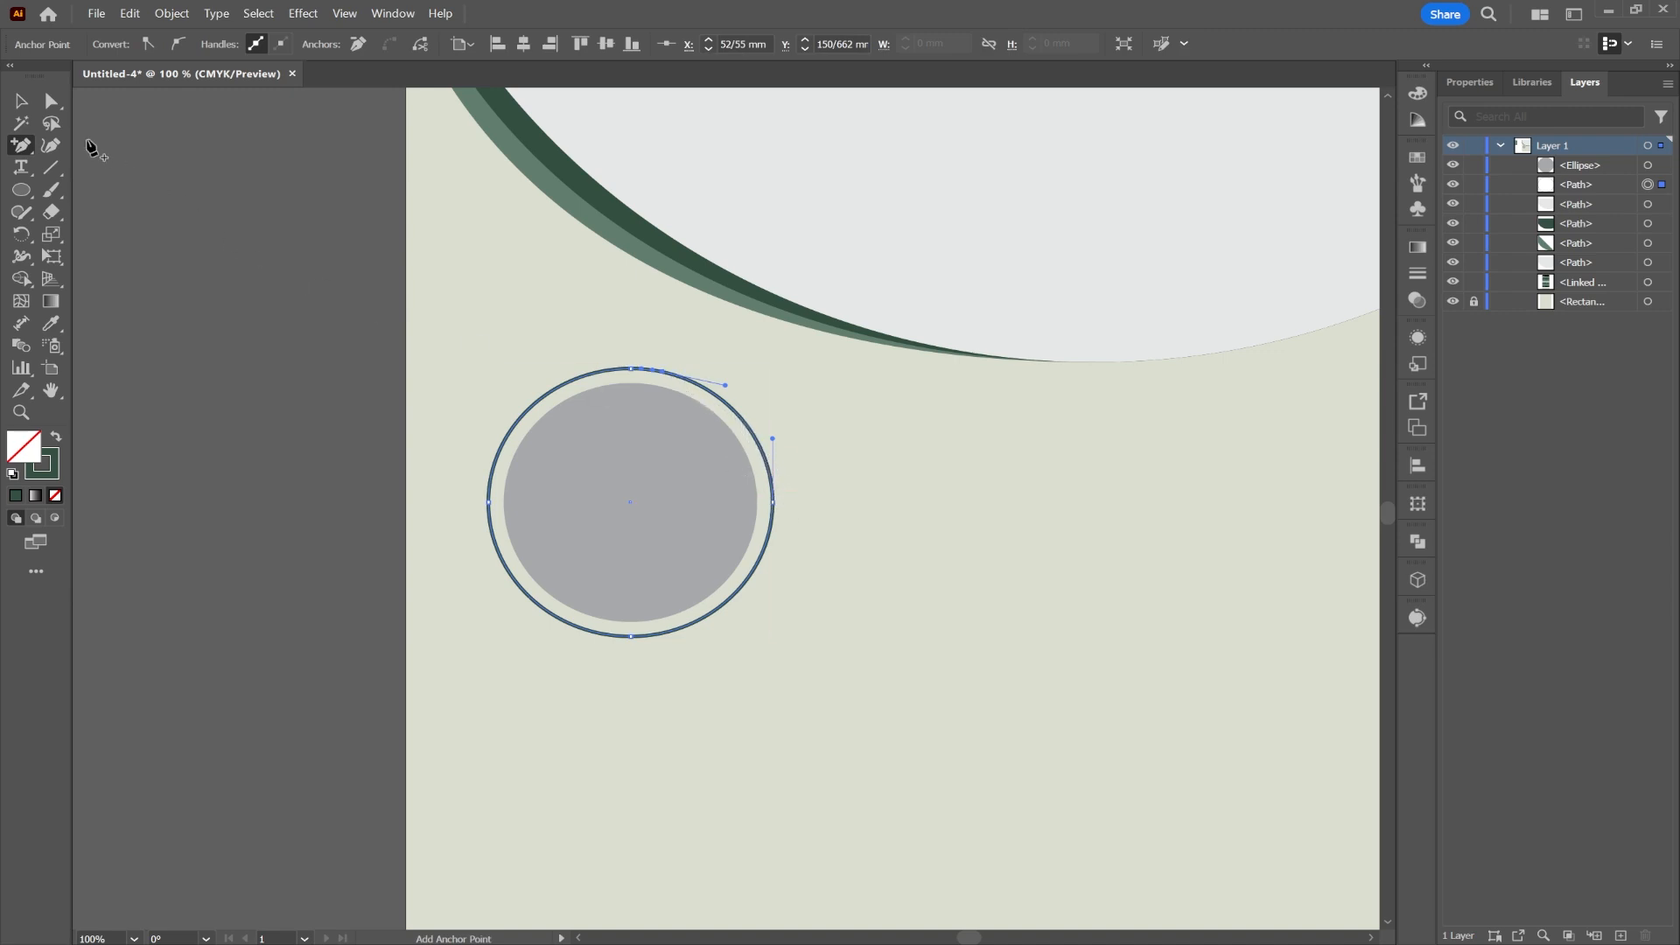
pyautogui.click(53, 103)
pyautogui.press('Delete')
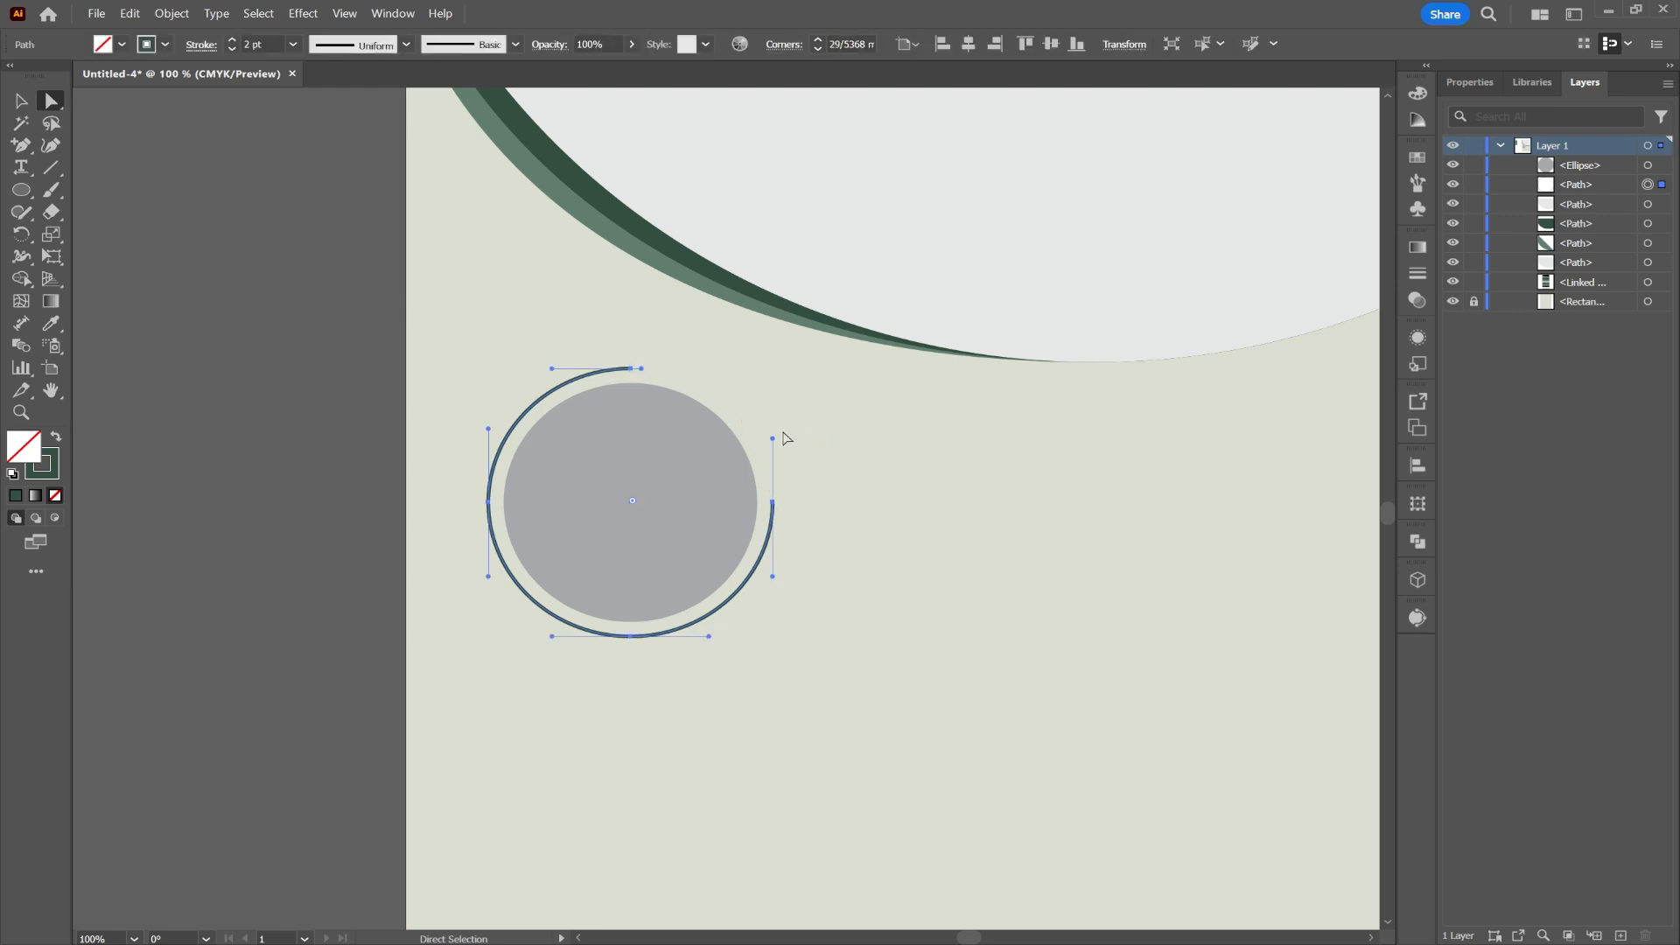
pyautogui.click(943, 569)
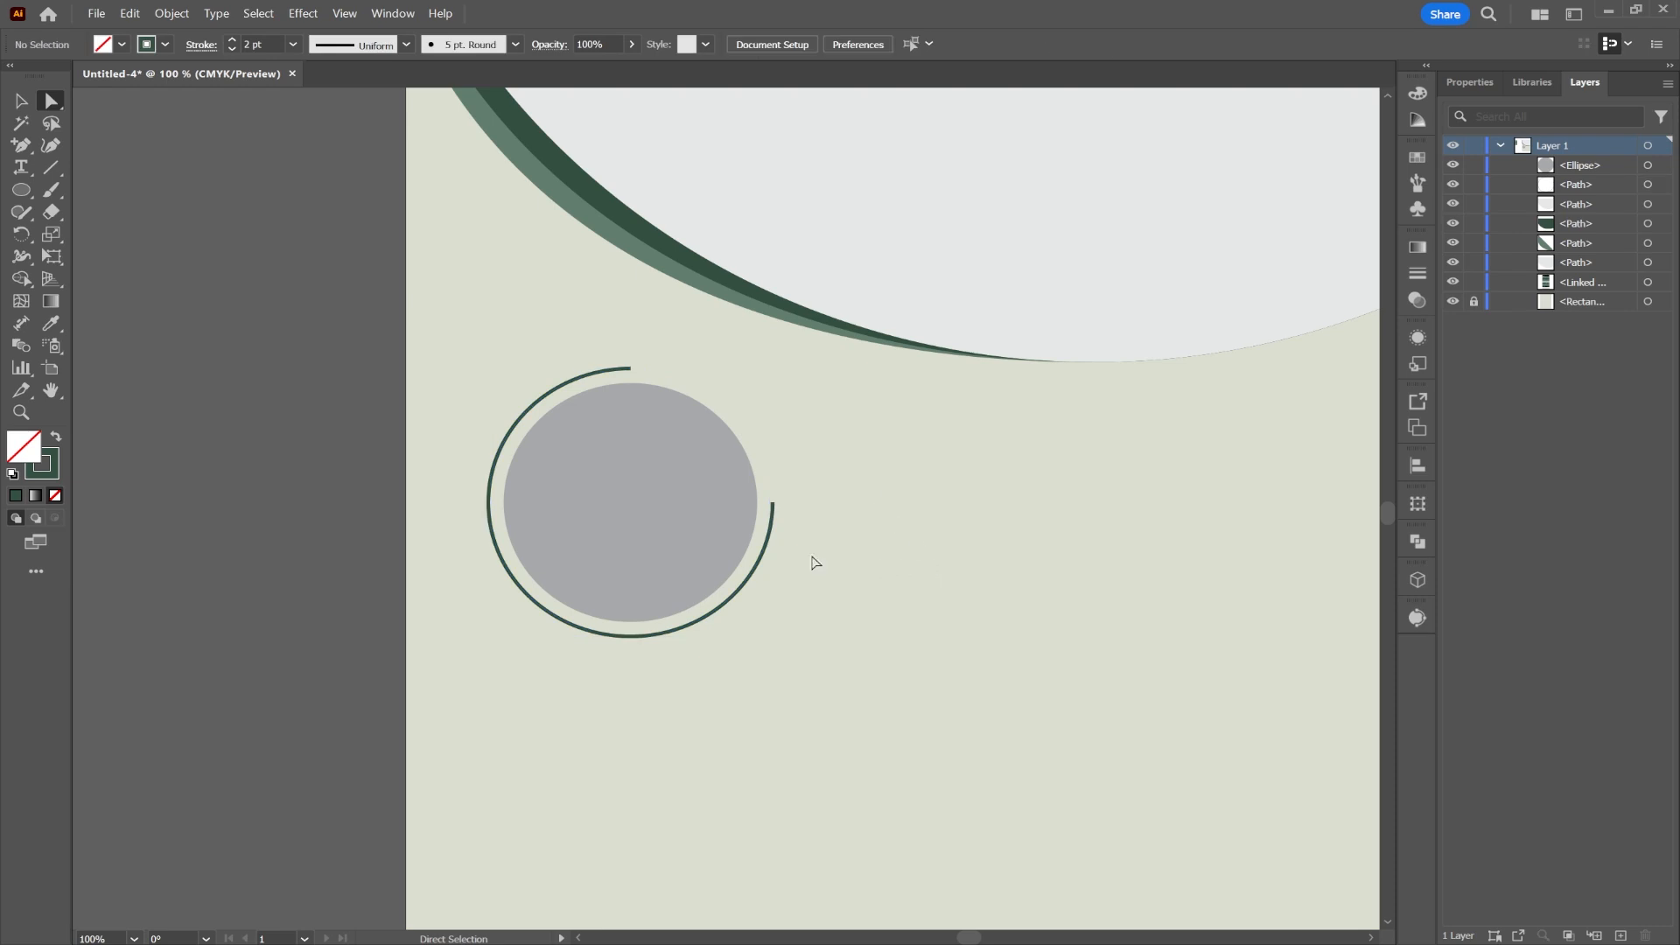
pyautogui.click(765, 571)
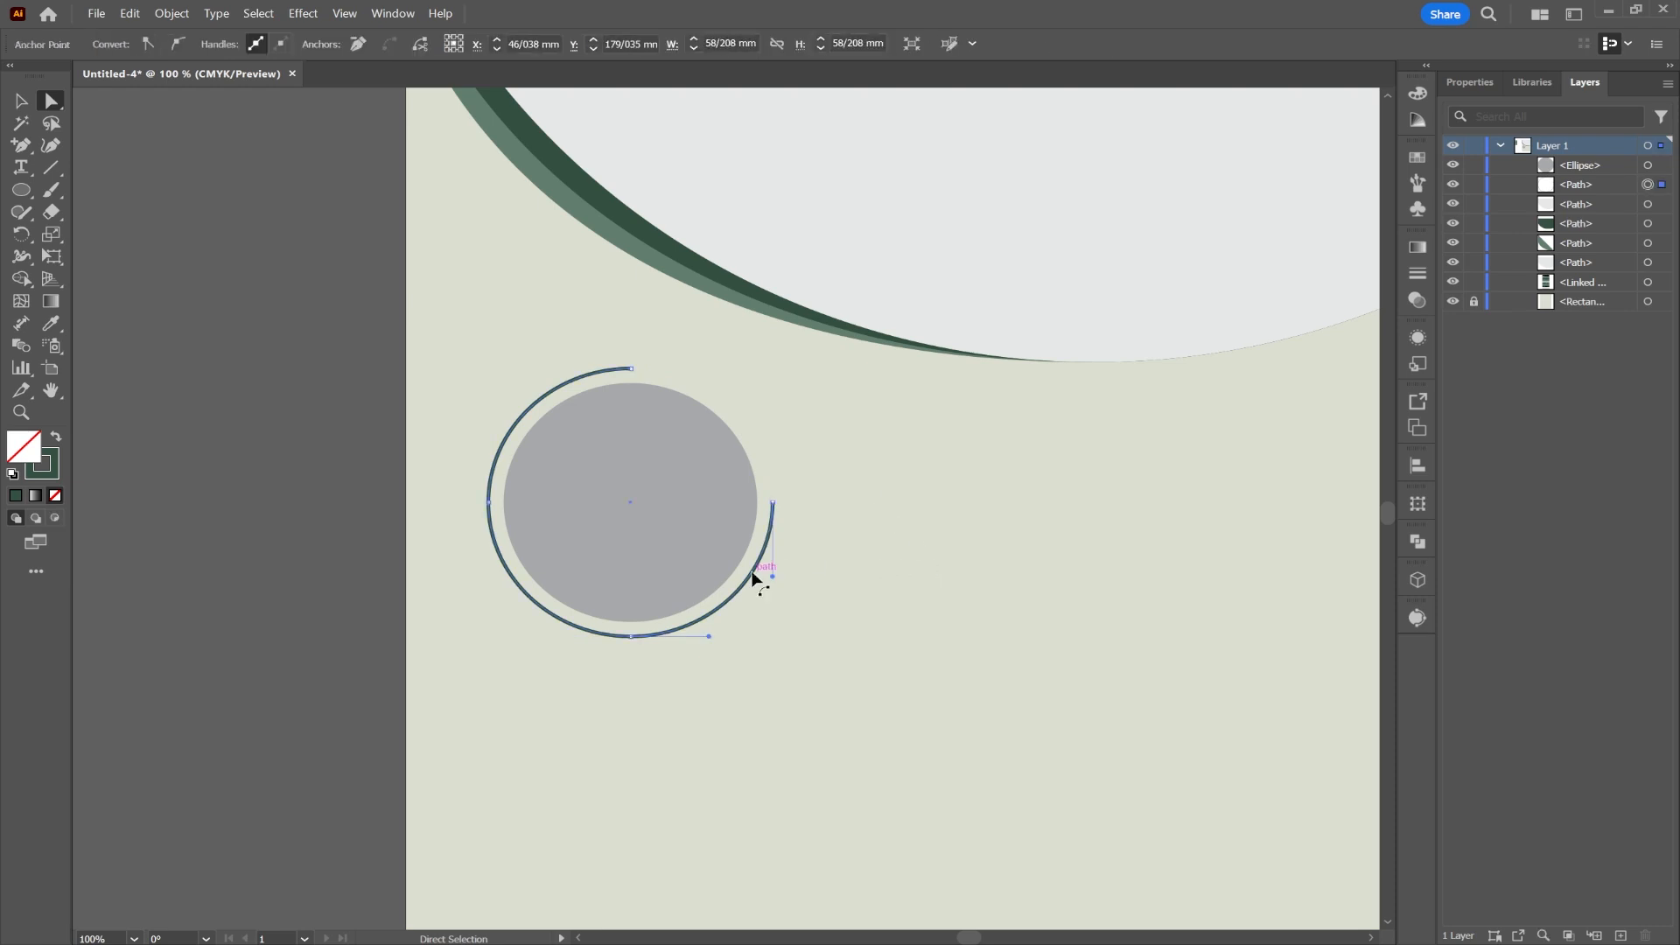
pyautogui.click(19, 102)
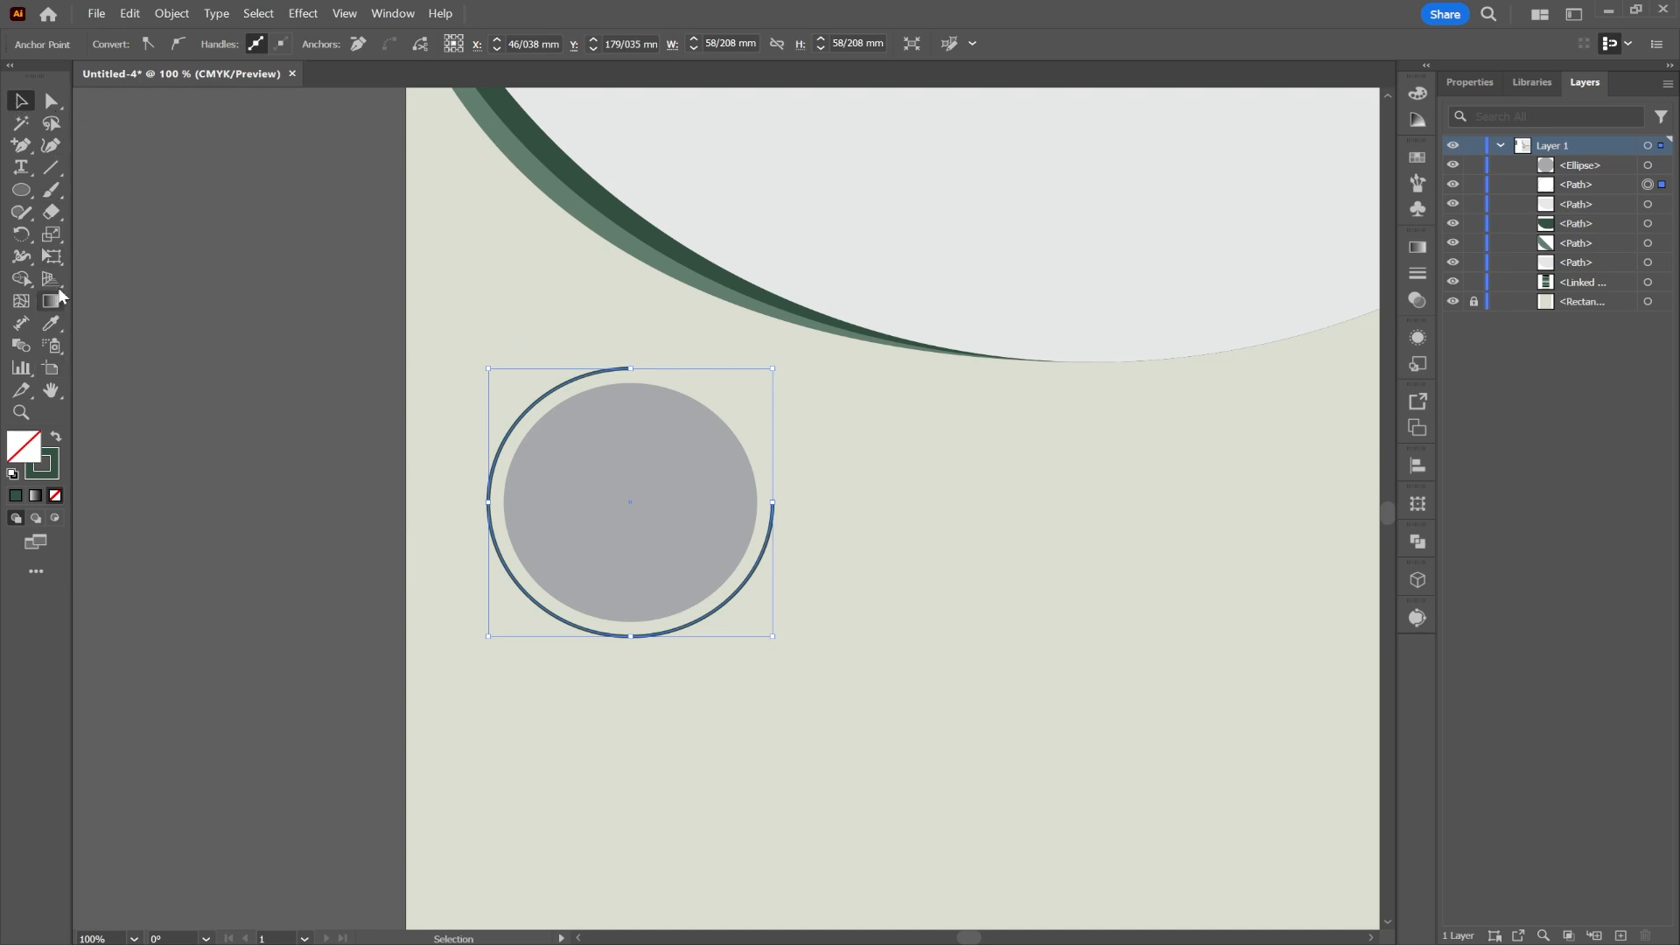
pyautogui.click(311, 365)
pyautogui.click(632, 497)
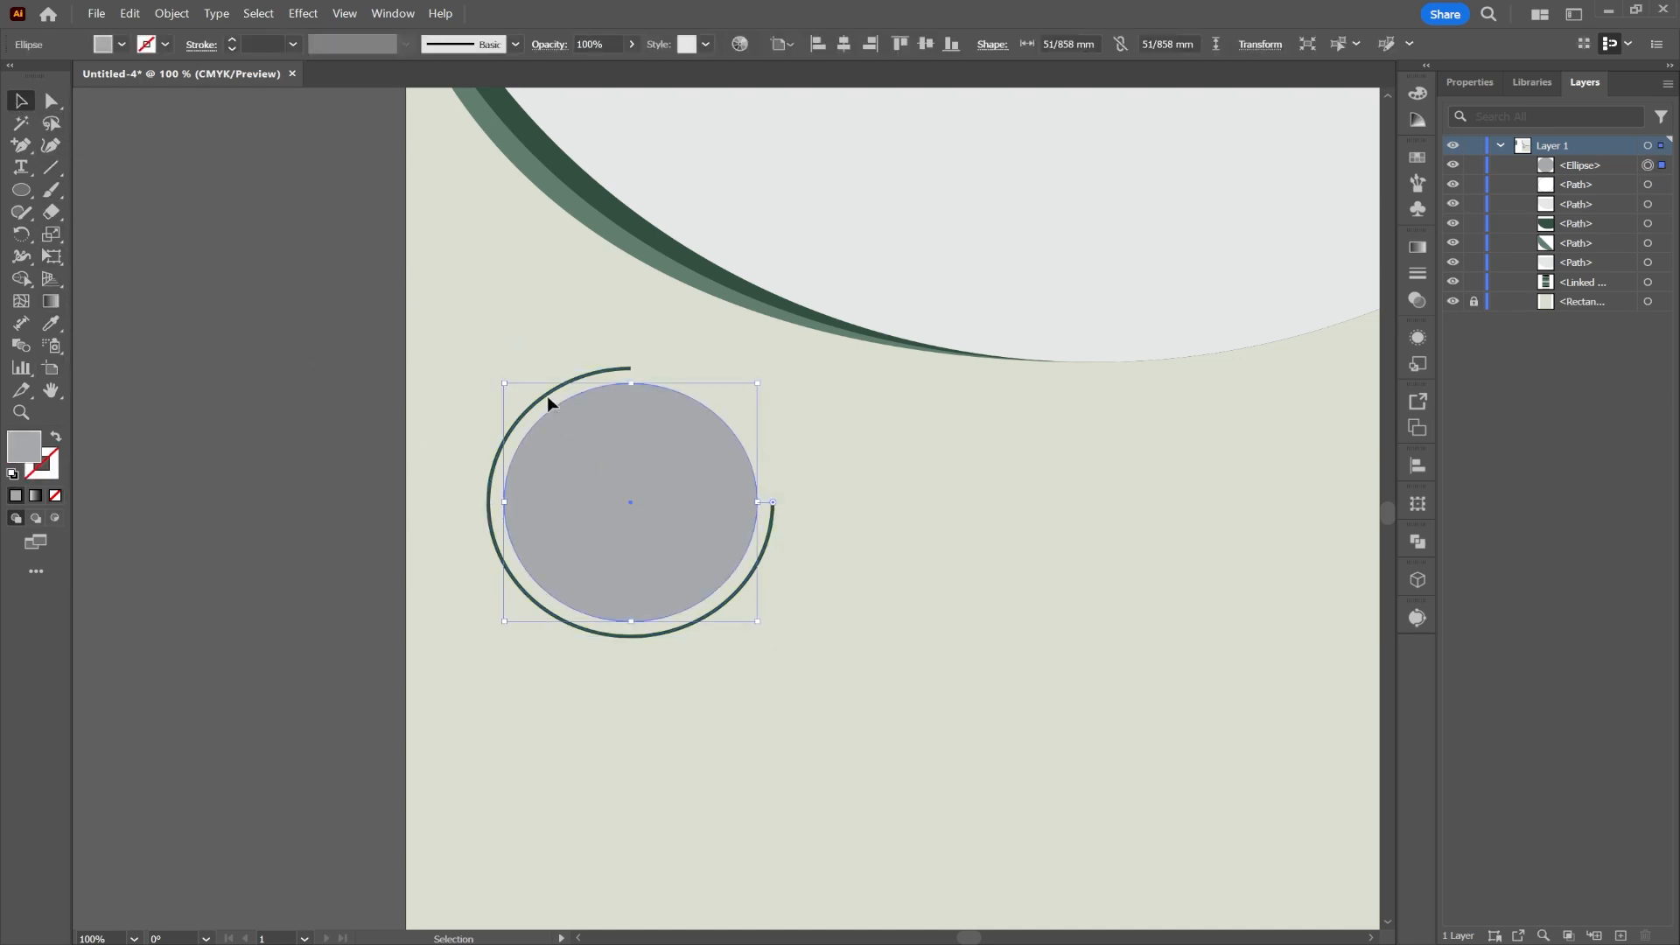
# Step: Give the arc round caps and Arrow 21 dot arrowheads on both ends
pyautogui.click(539, 396)
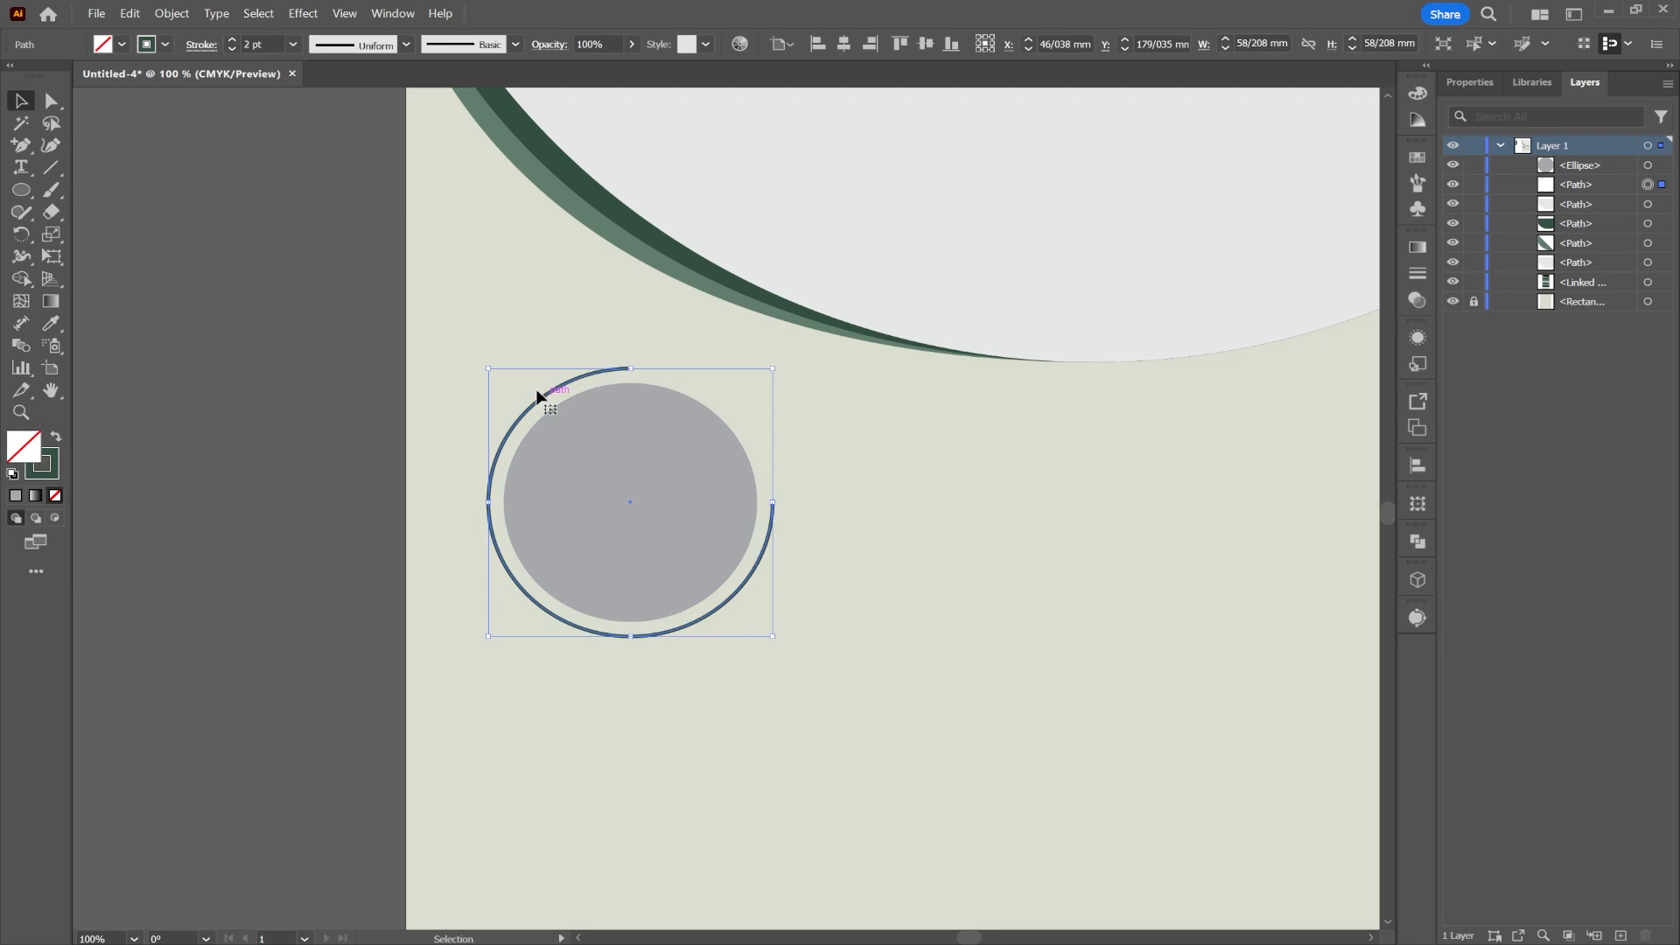
pyautogui.click(211, 49)
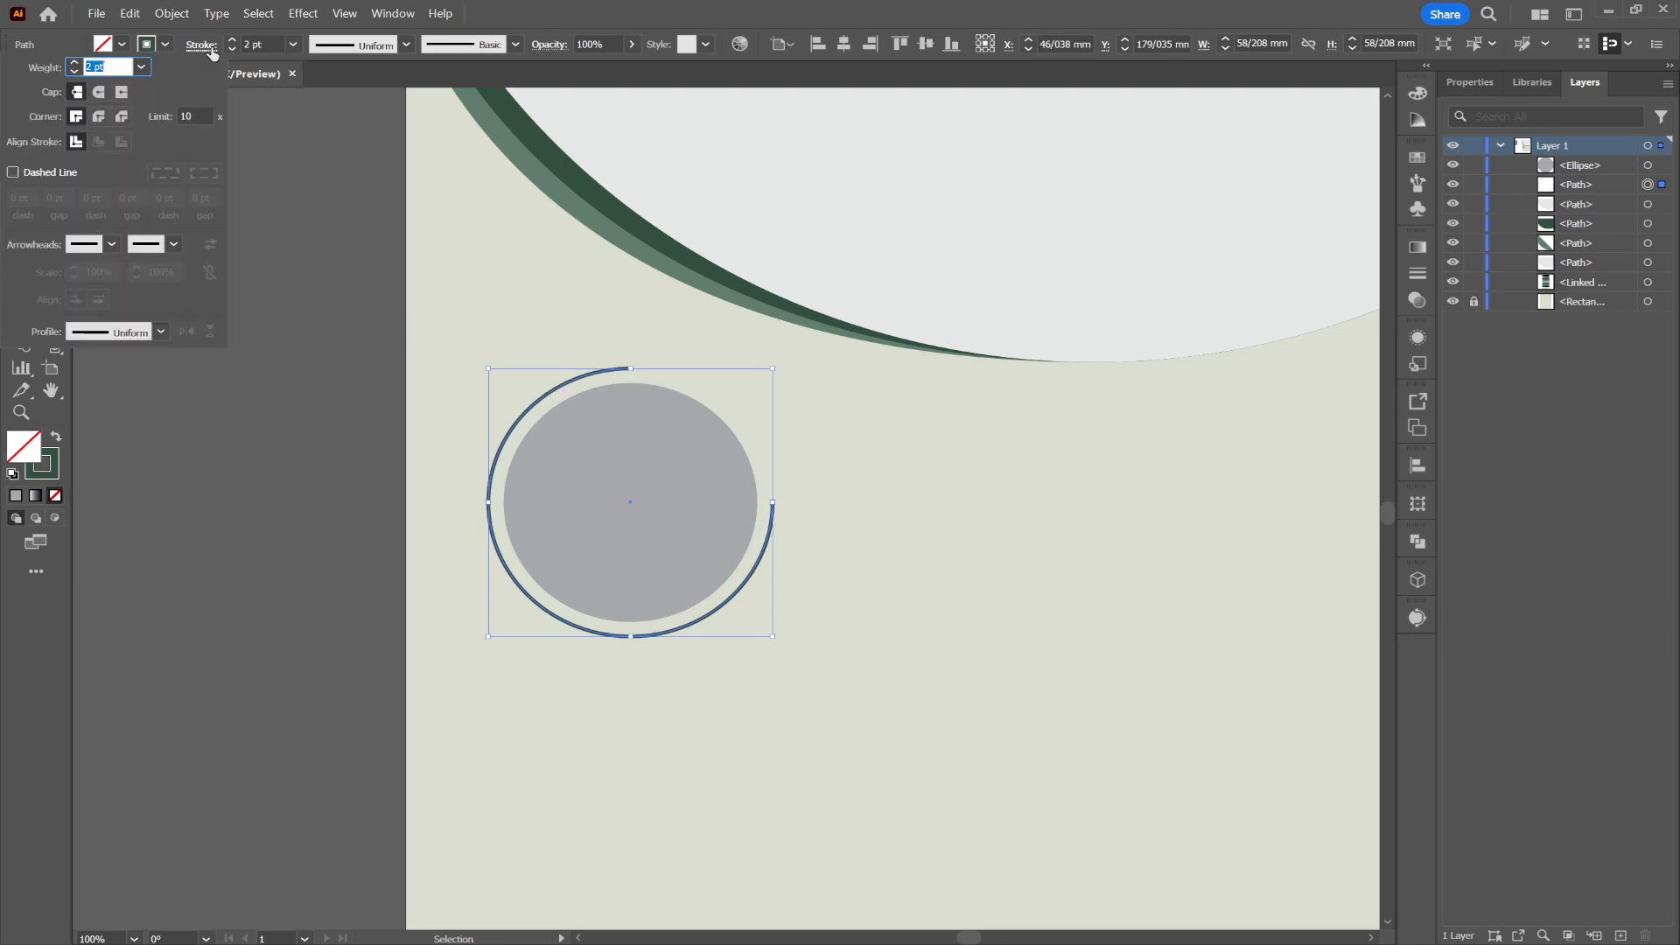
pyautogui.click(104, 91)
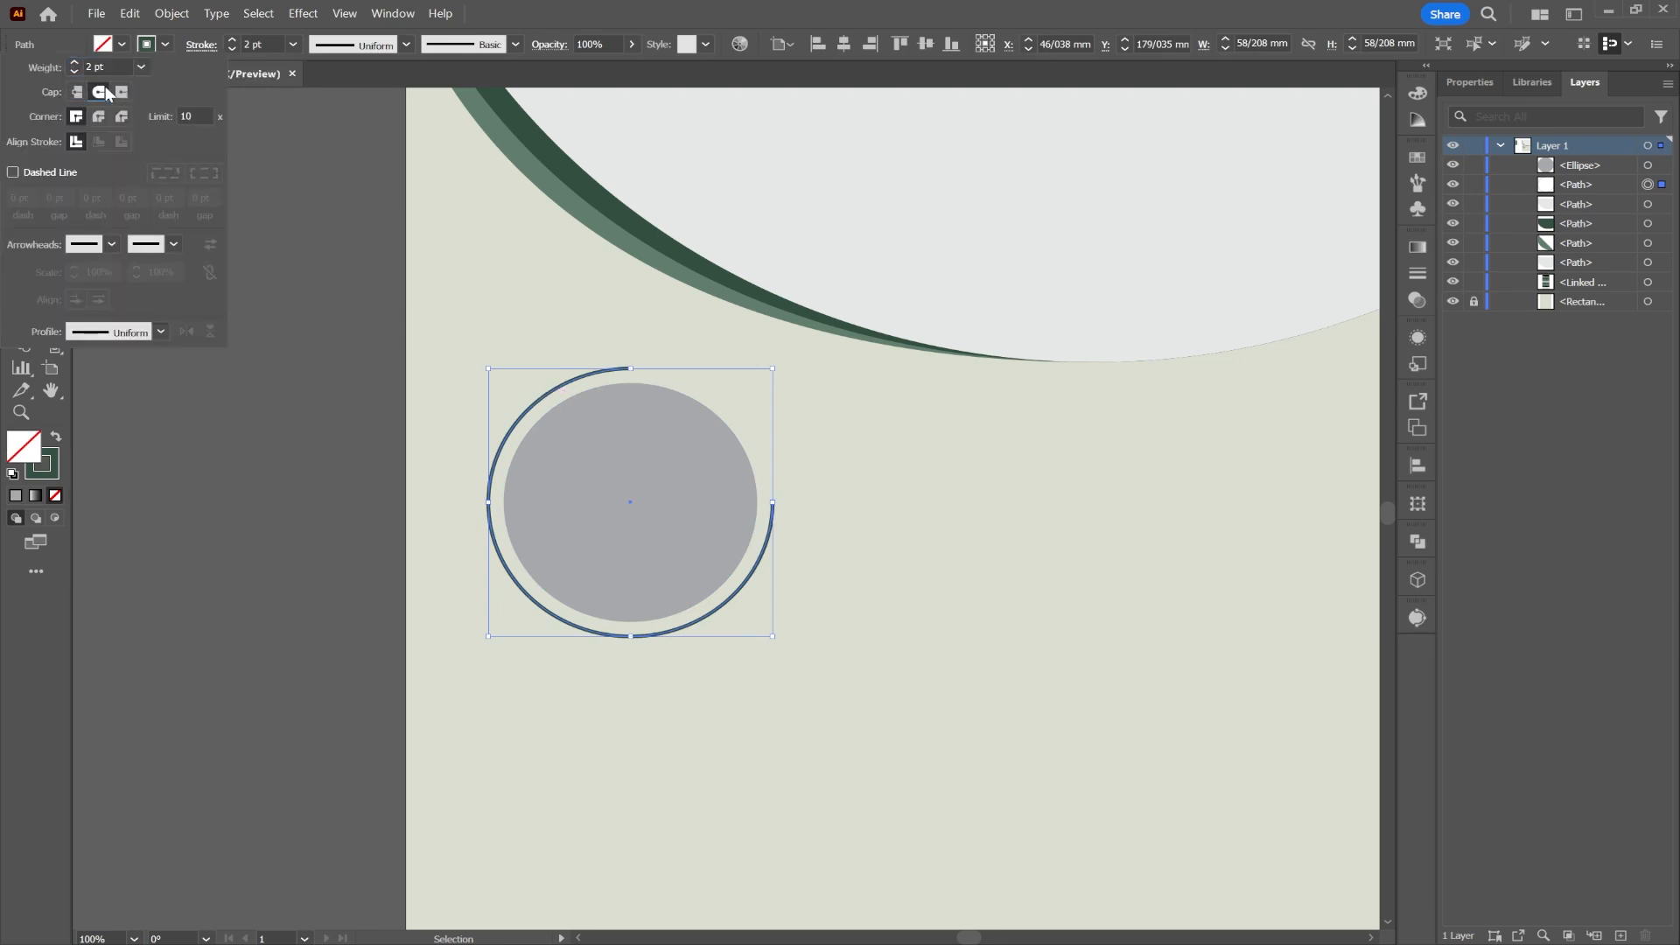
pyautogui.click(111, 244)
pyautogui.scroll(-5, 107, 420)
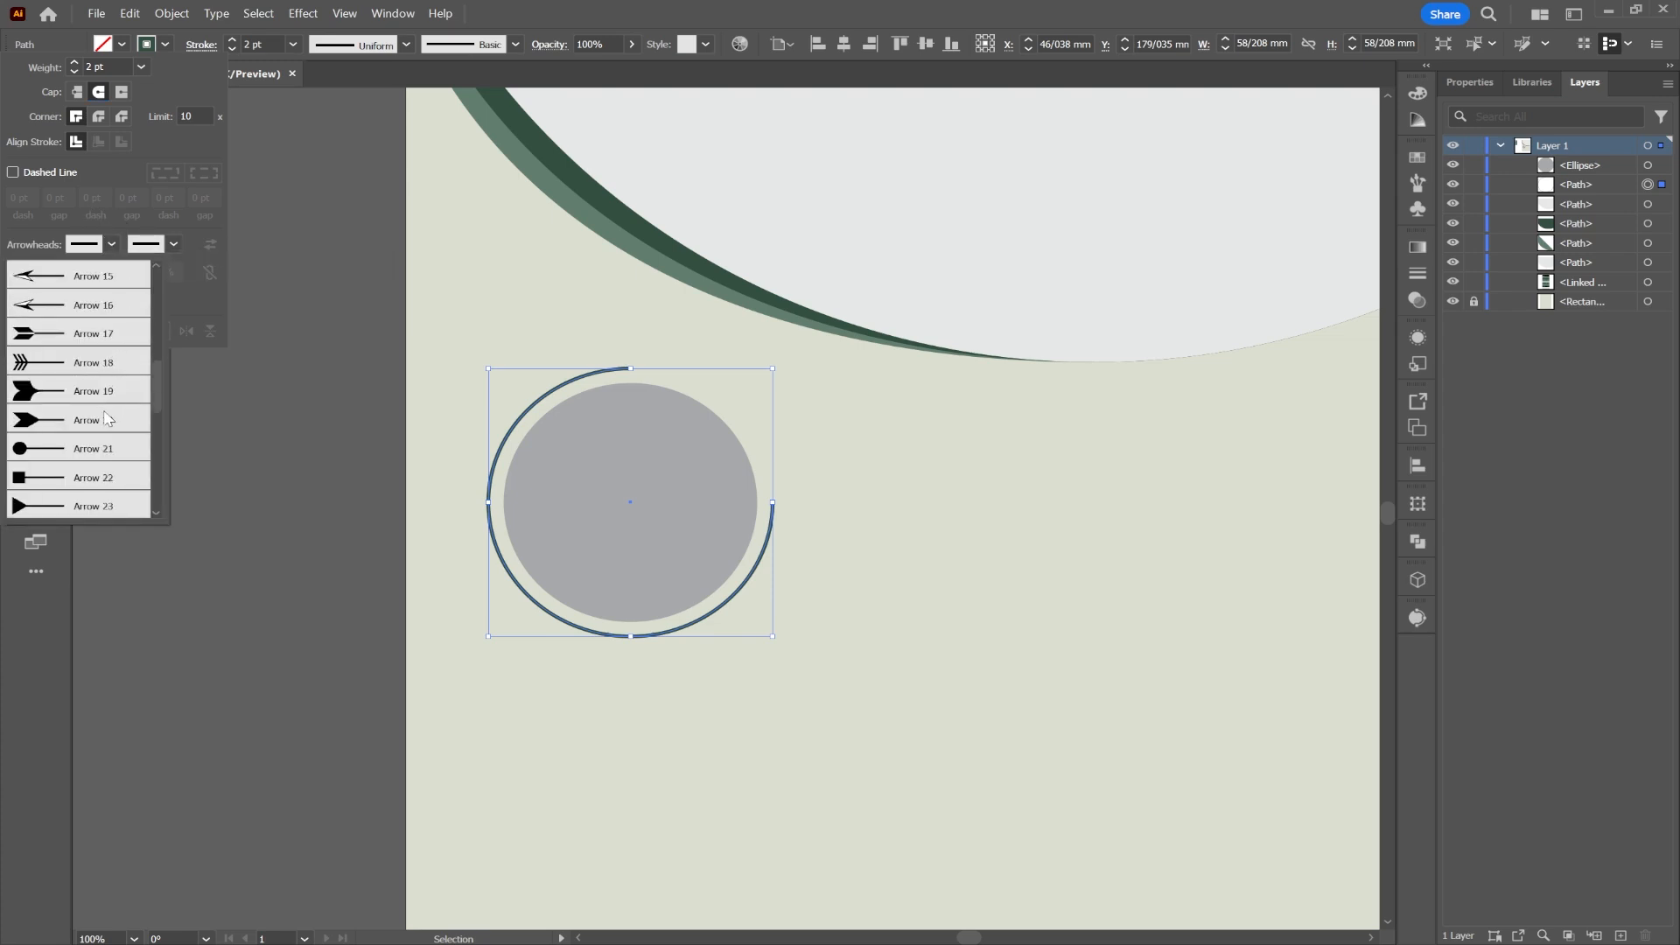
pyautogui.click(68, 450)
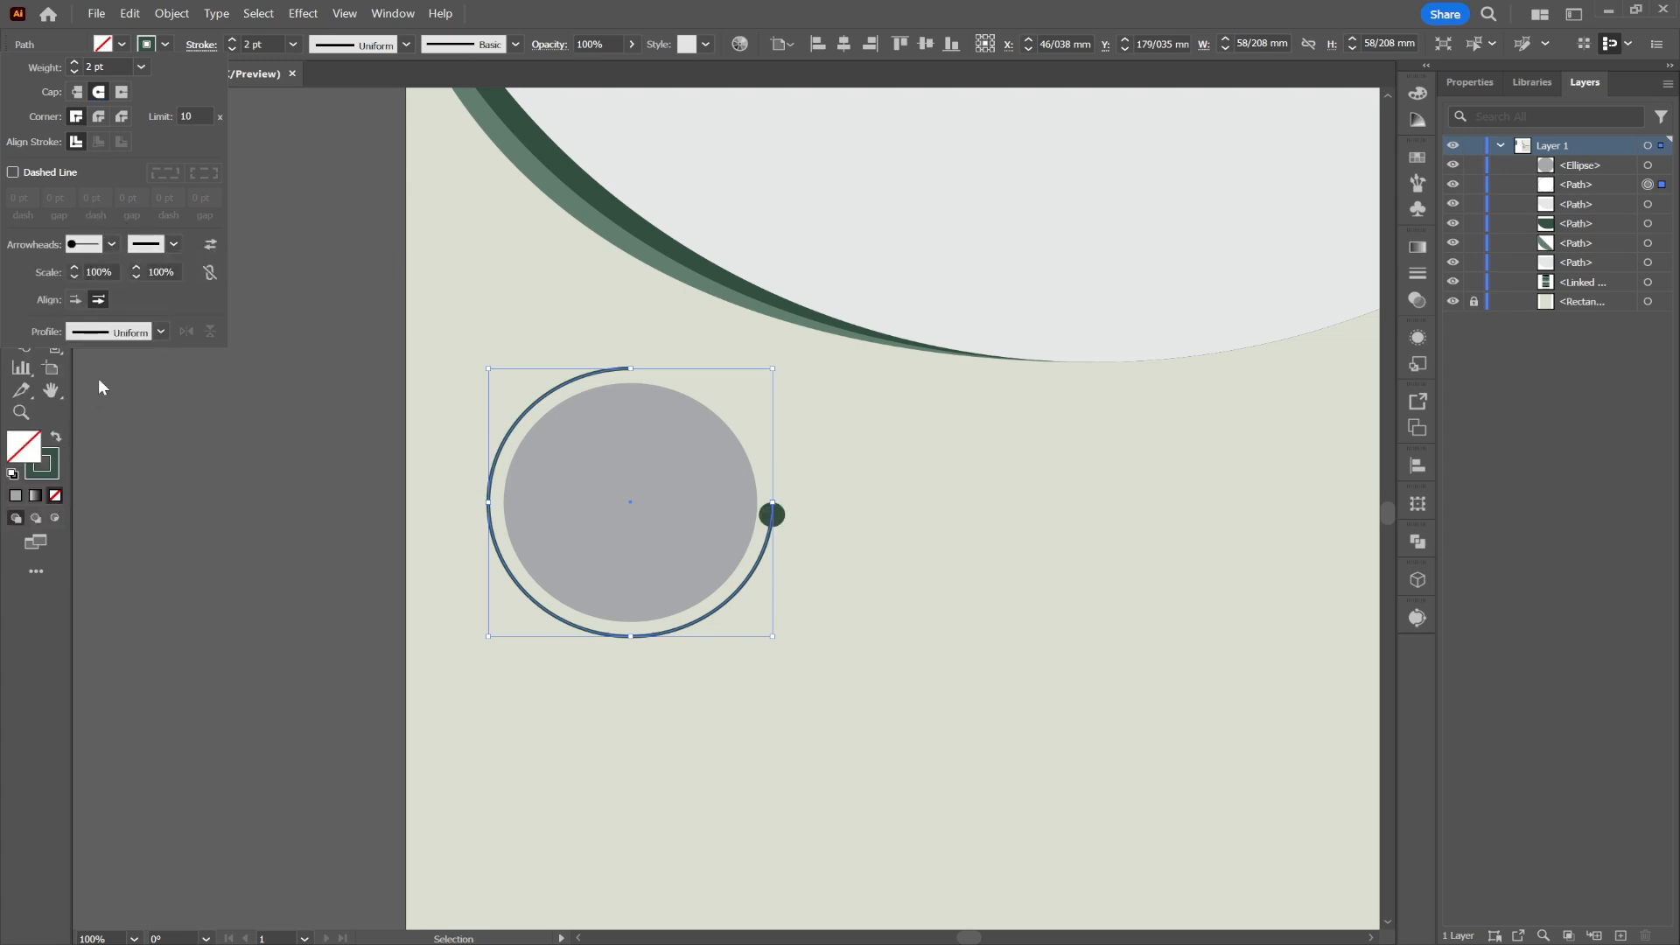
pyautogui.click(174, 244)
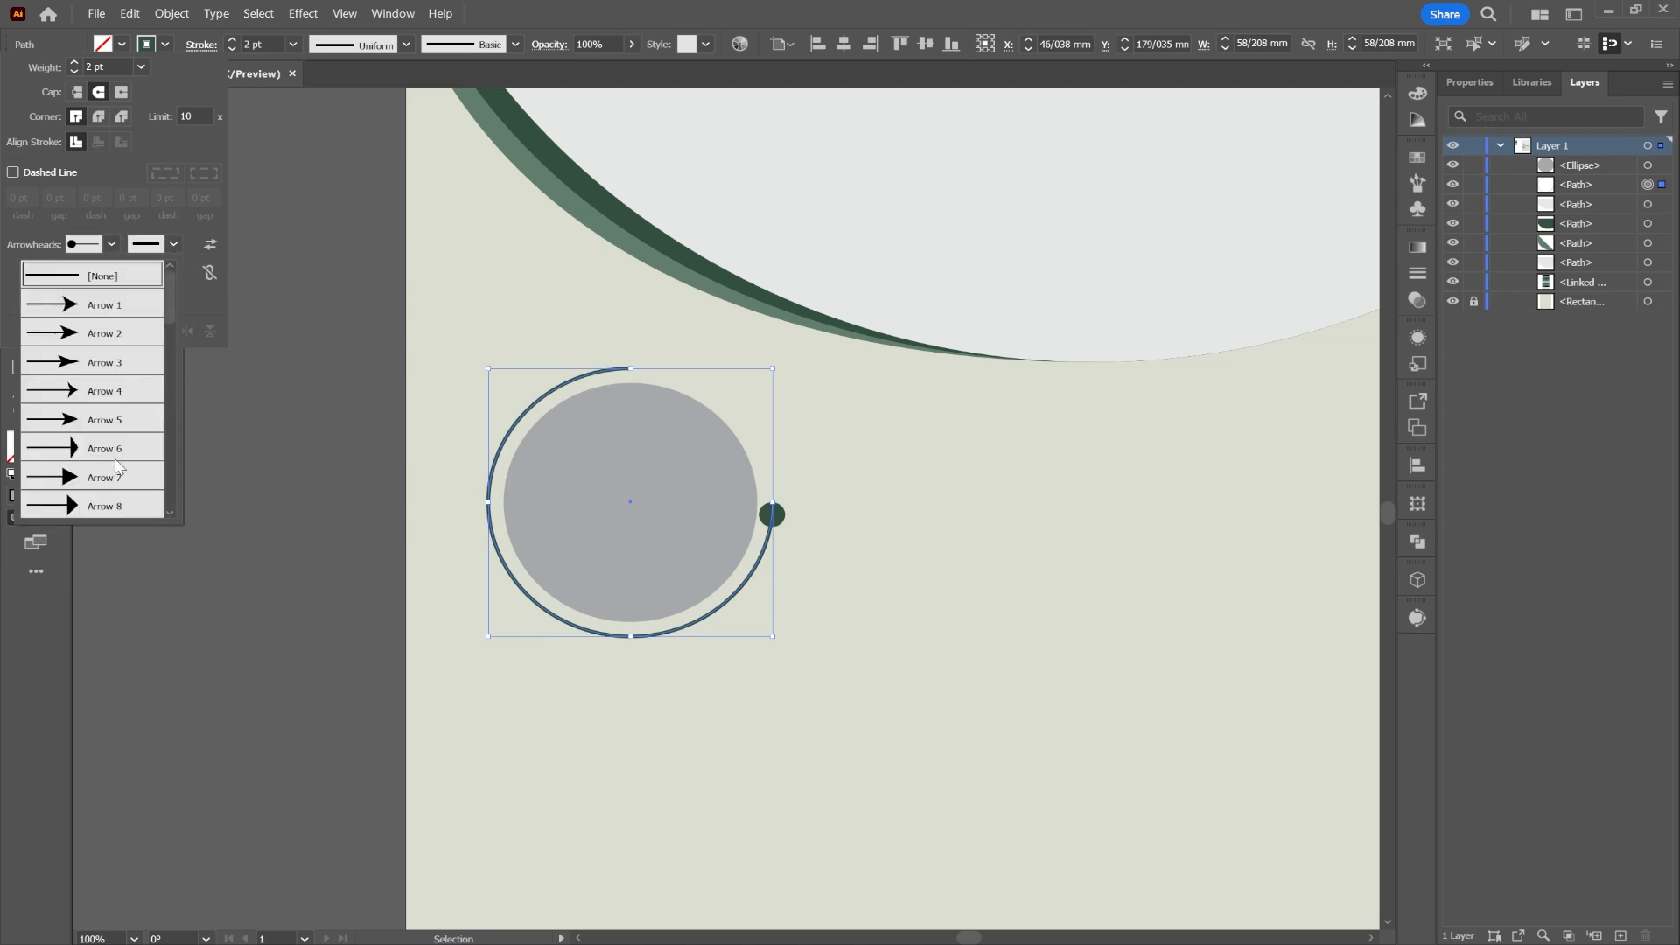
pyautogui.scroll(-6, 116, 463)
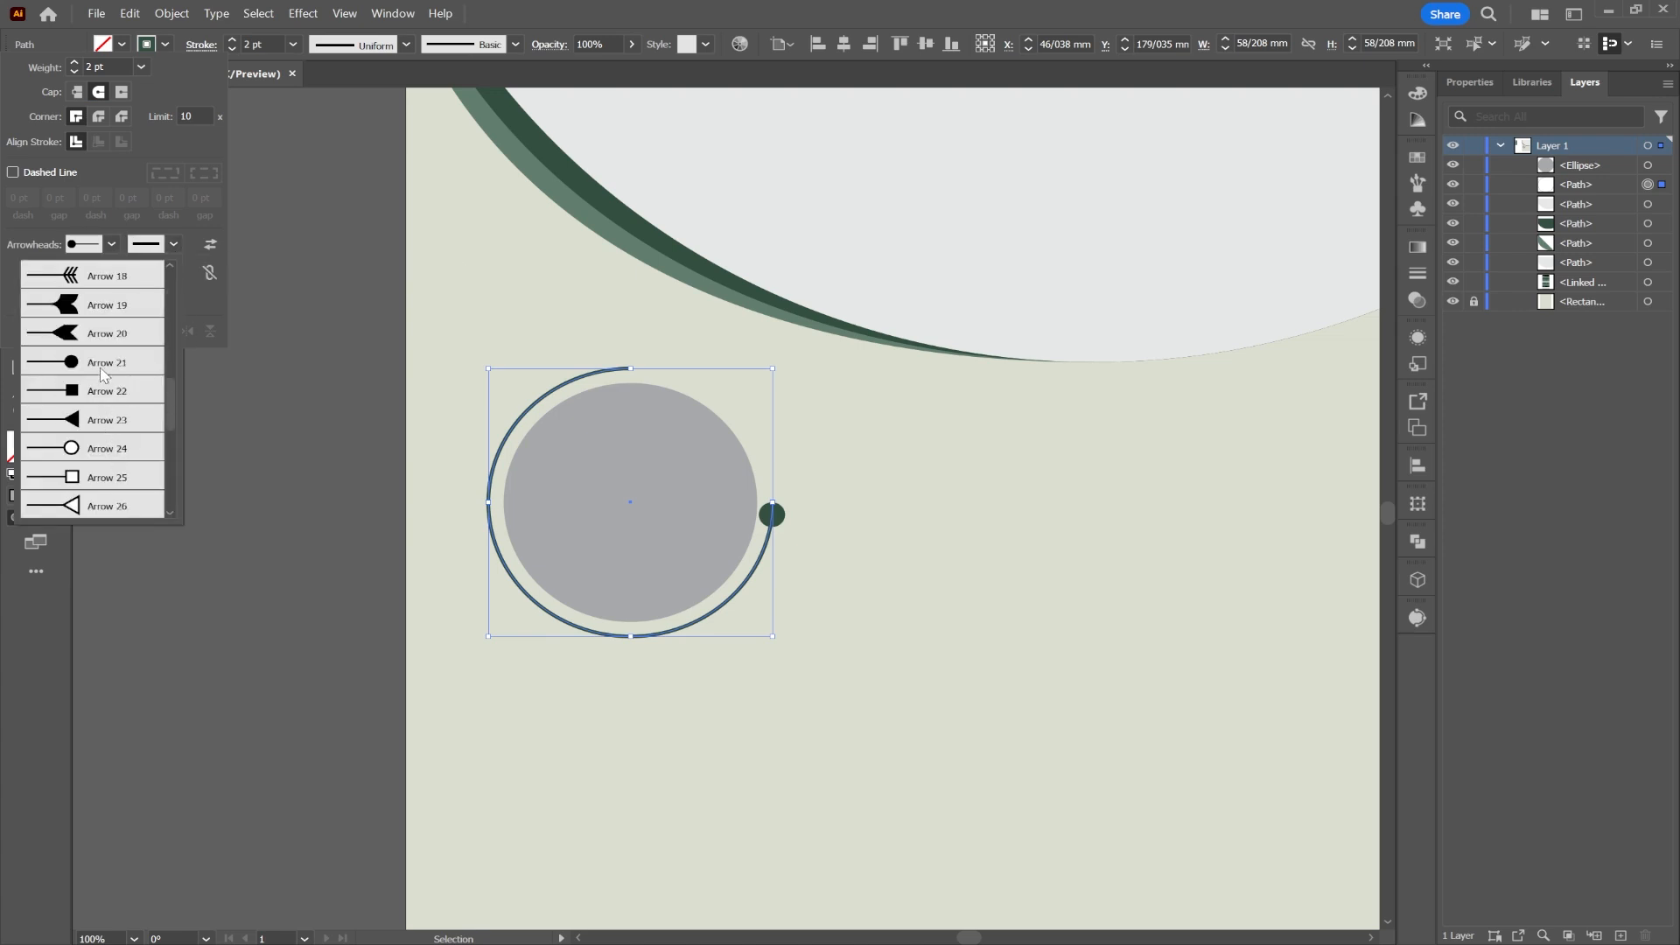
pyautogui.click(103, 363)
# Step: Scale both arrowhead dots to 60%
pyautogui.click(160, 271)
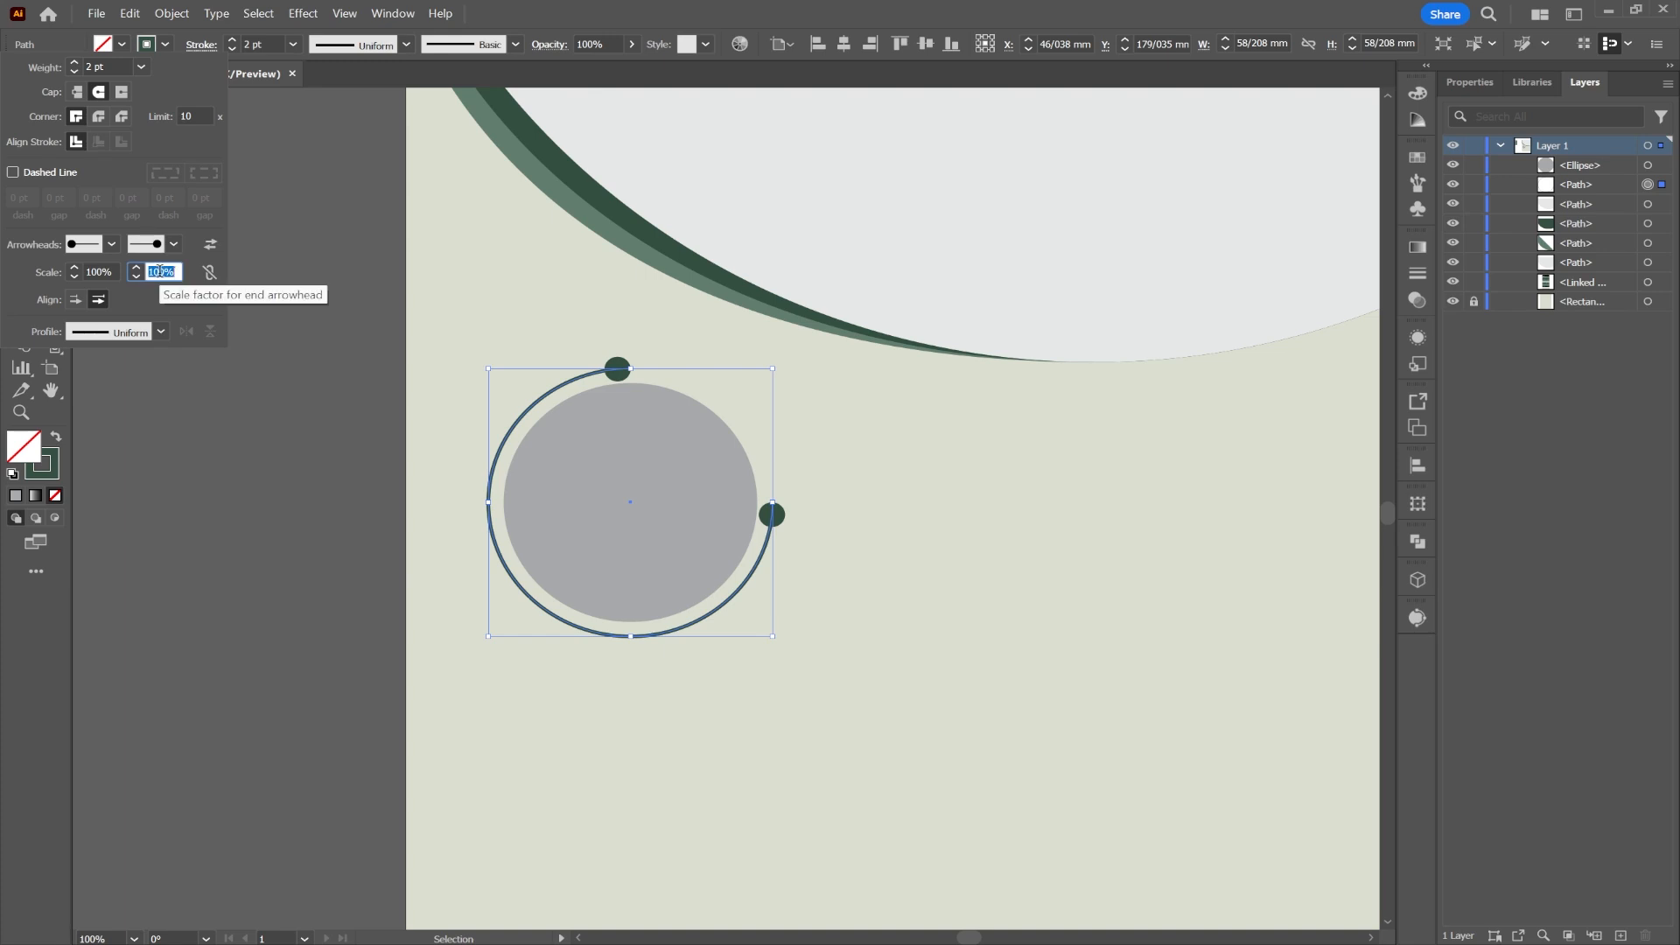
pyautogui.write('60')
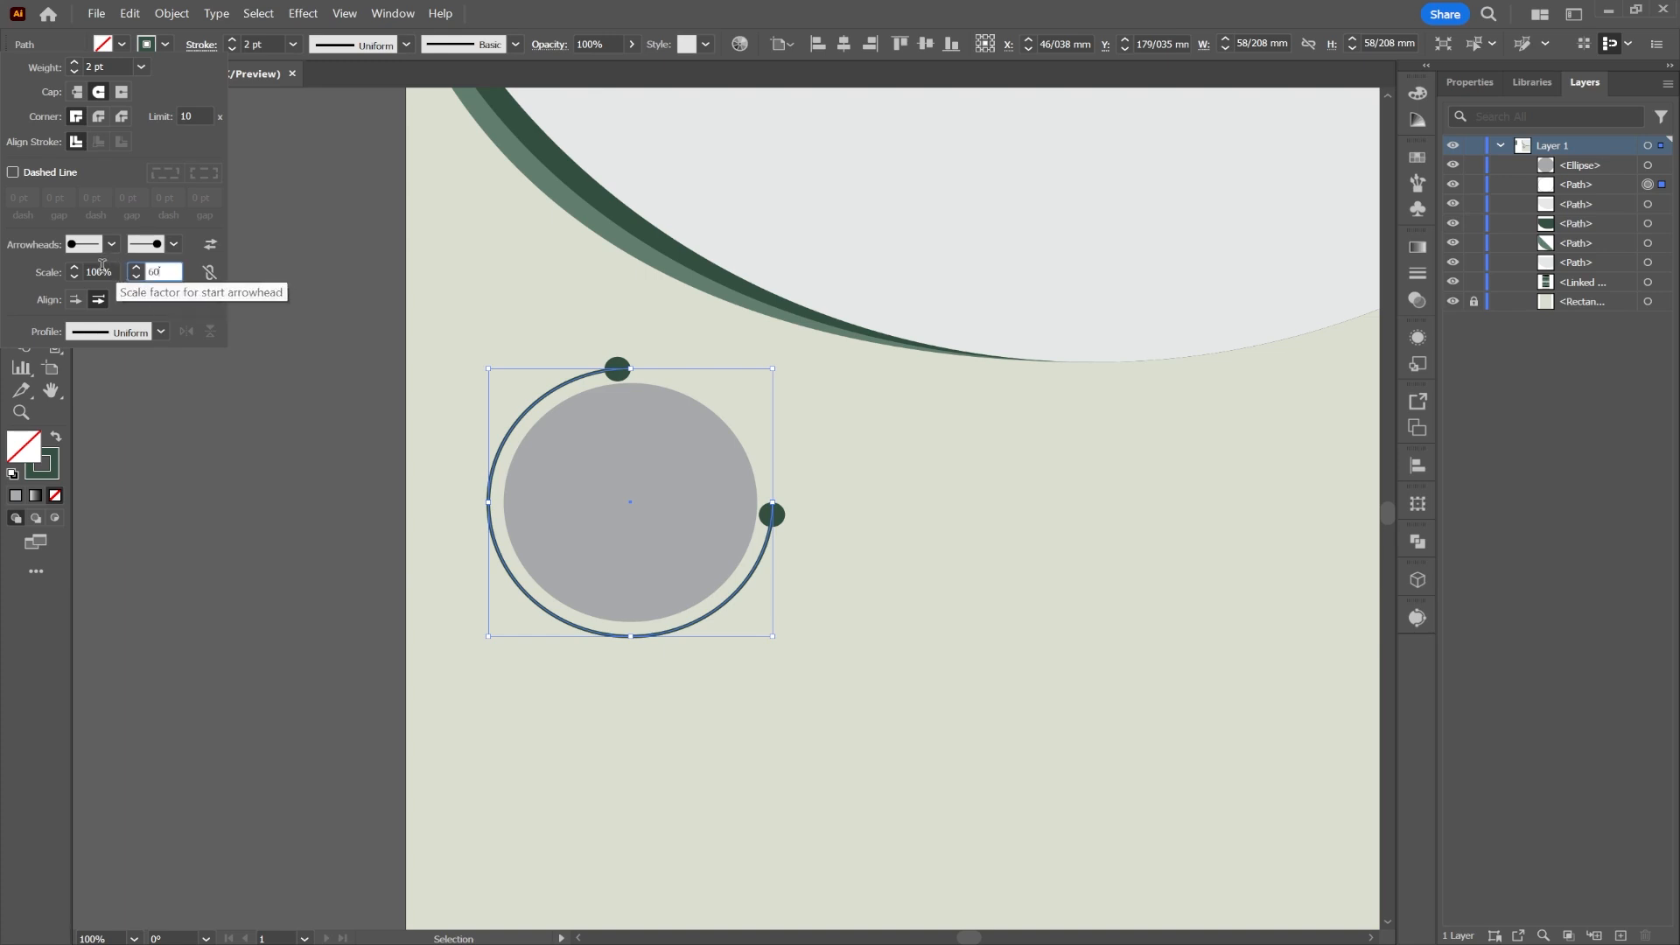
pyautogui.click(102, 266)
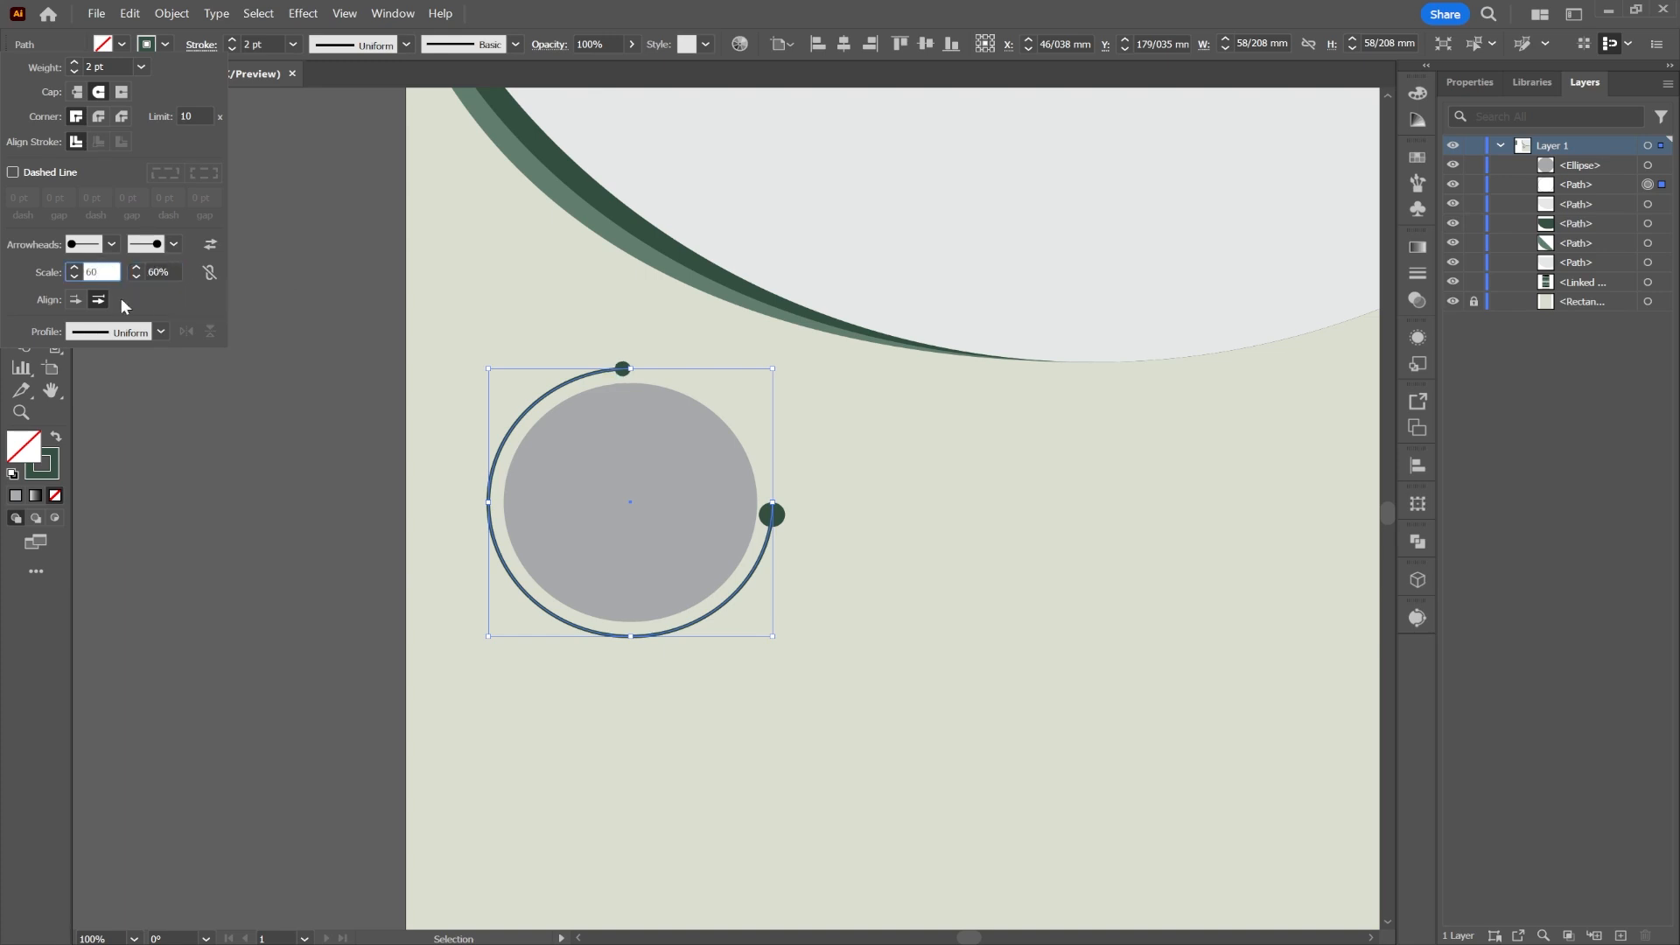
pyautogui.click(160, 272)
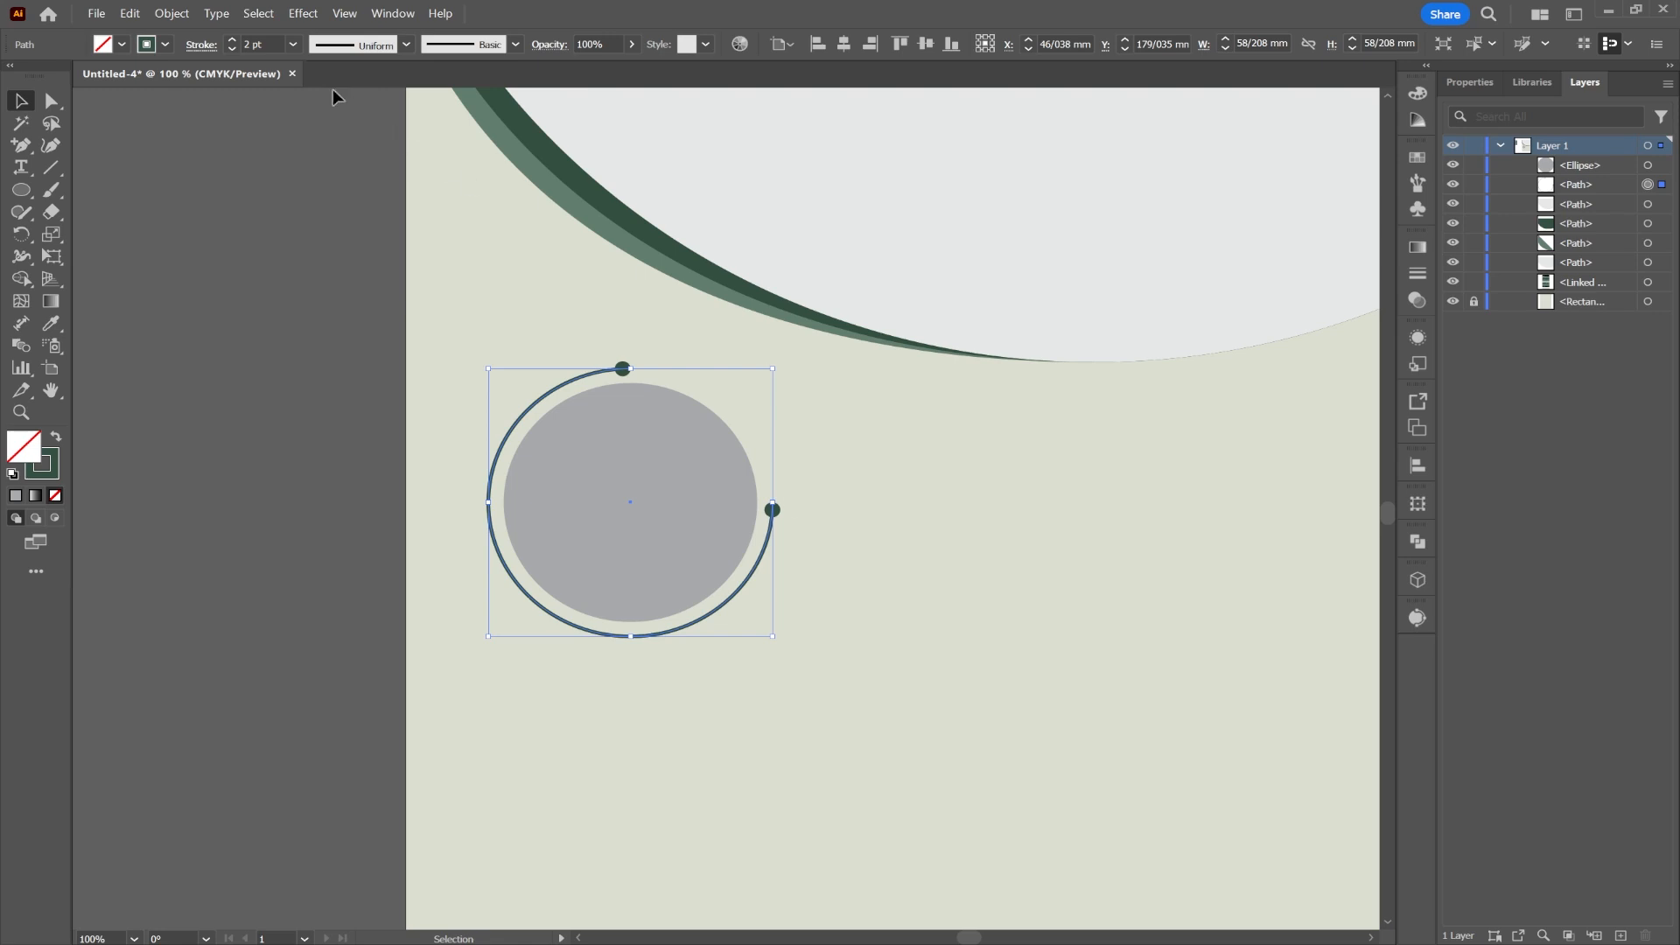
# Step: Expand the dotted arc's appearance so the ring and its end dots become one selected group of shapes
pyautogui.click(172, 14)
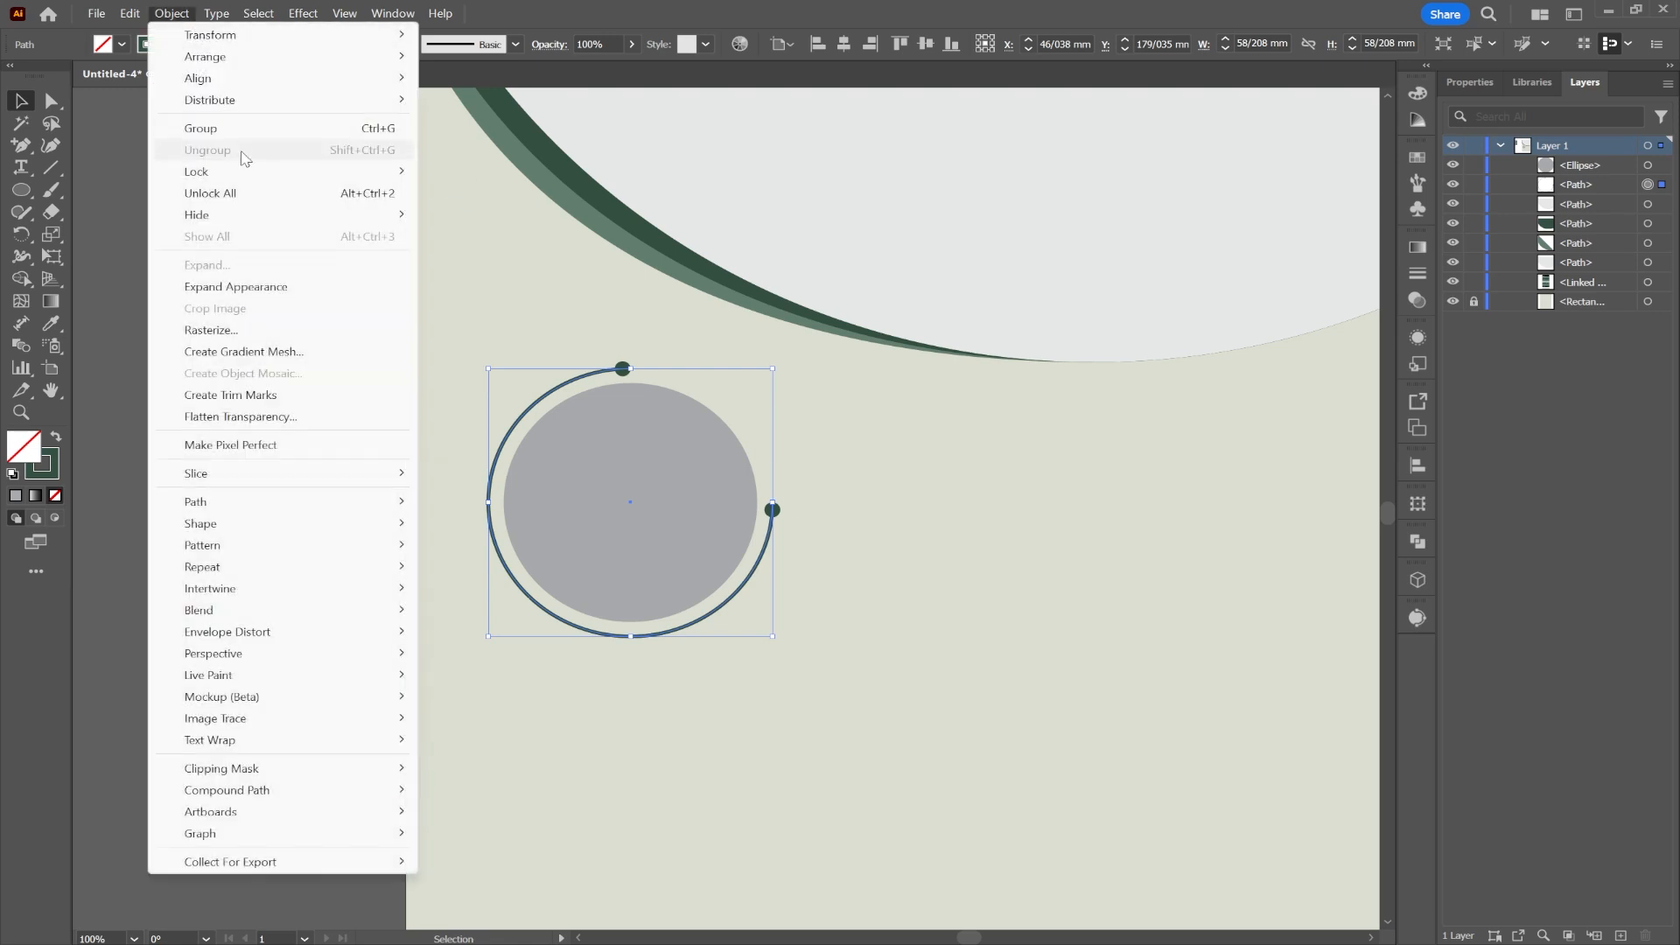
pyautogui.click(250, 285)
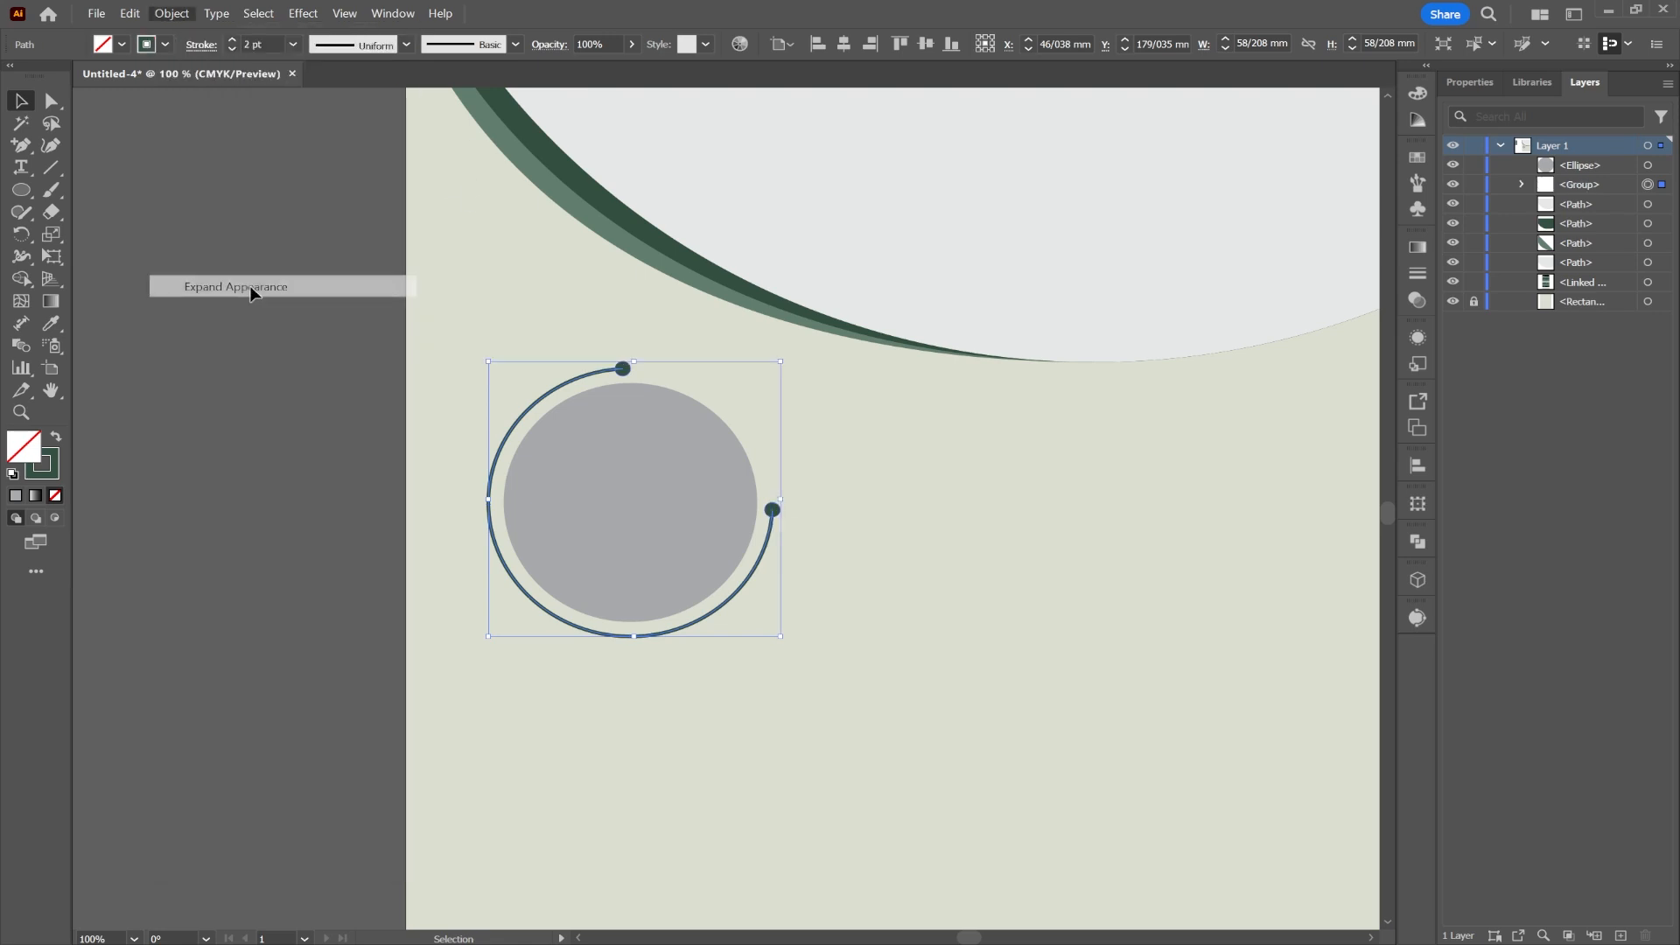
pyautogui.click(324, 386)
pyautogui.click(604, 370)
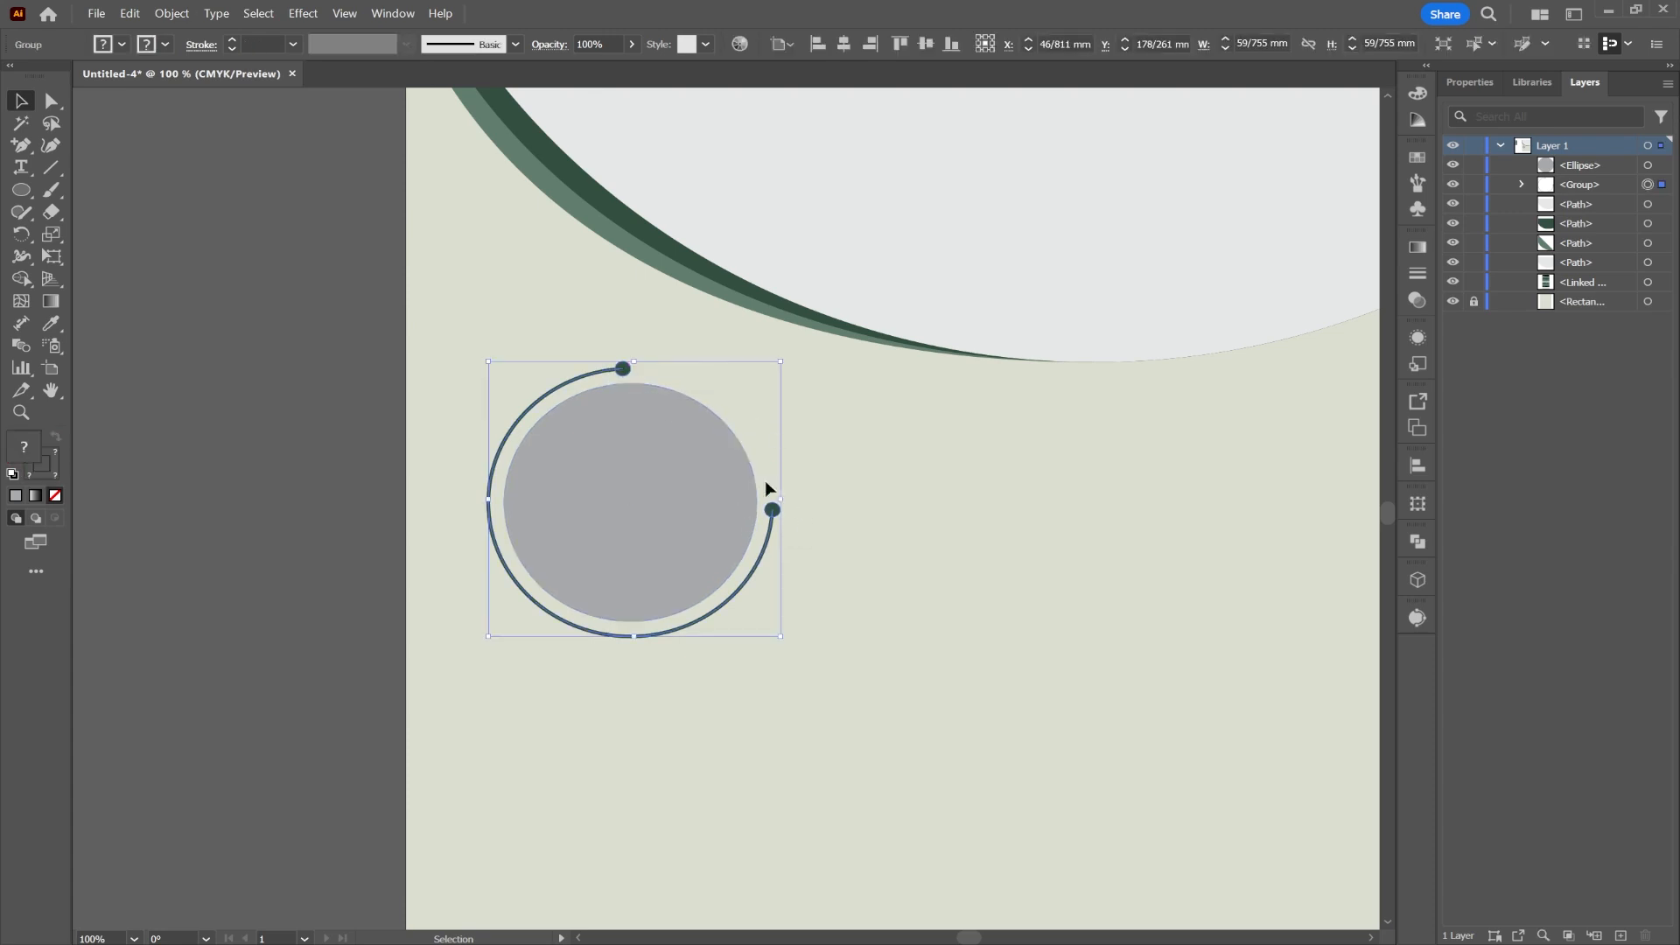
pyautogui.rightClick(623, 369)
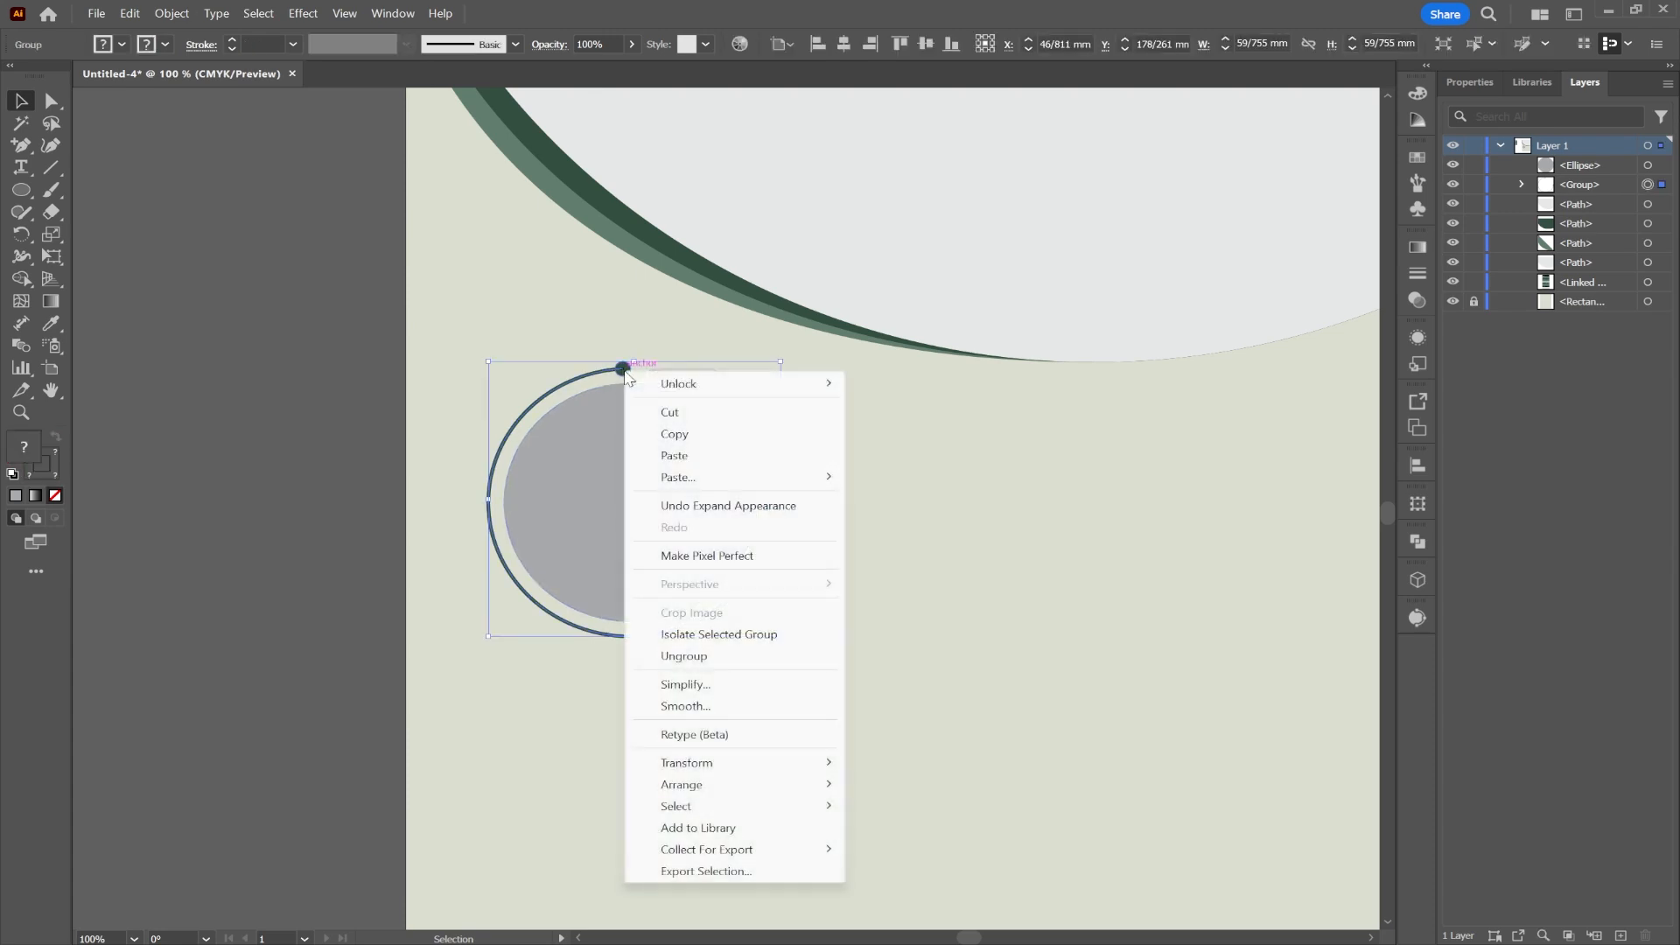
# Step: Paste a copy of the arc behind the original, then rotate, enlarge and nudge it down
pyautogui.click(673, 435)
pyautogui.rightClick(763, 513)
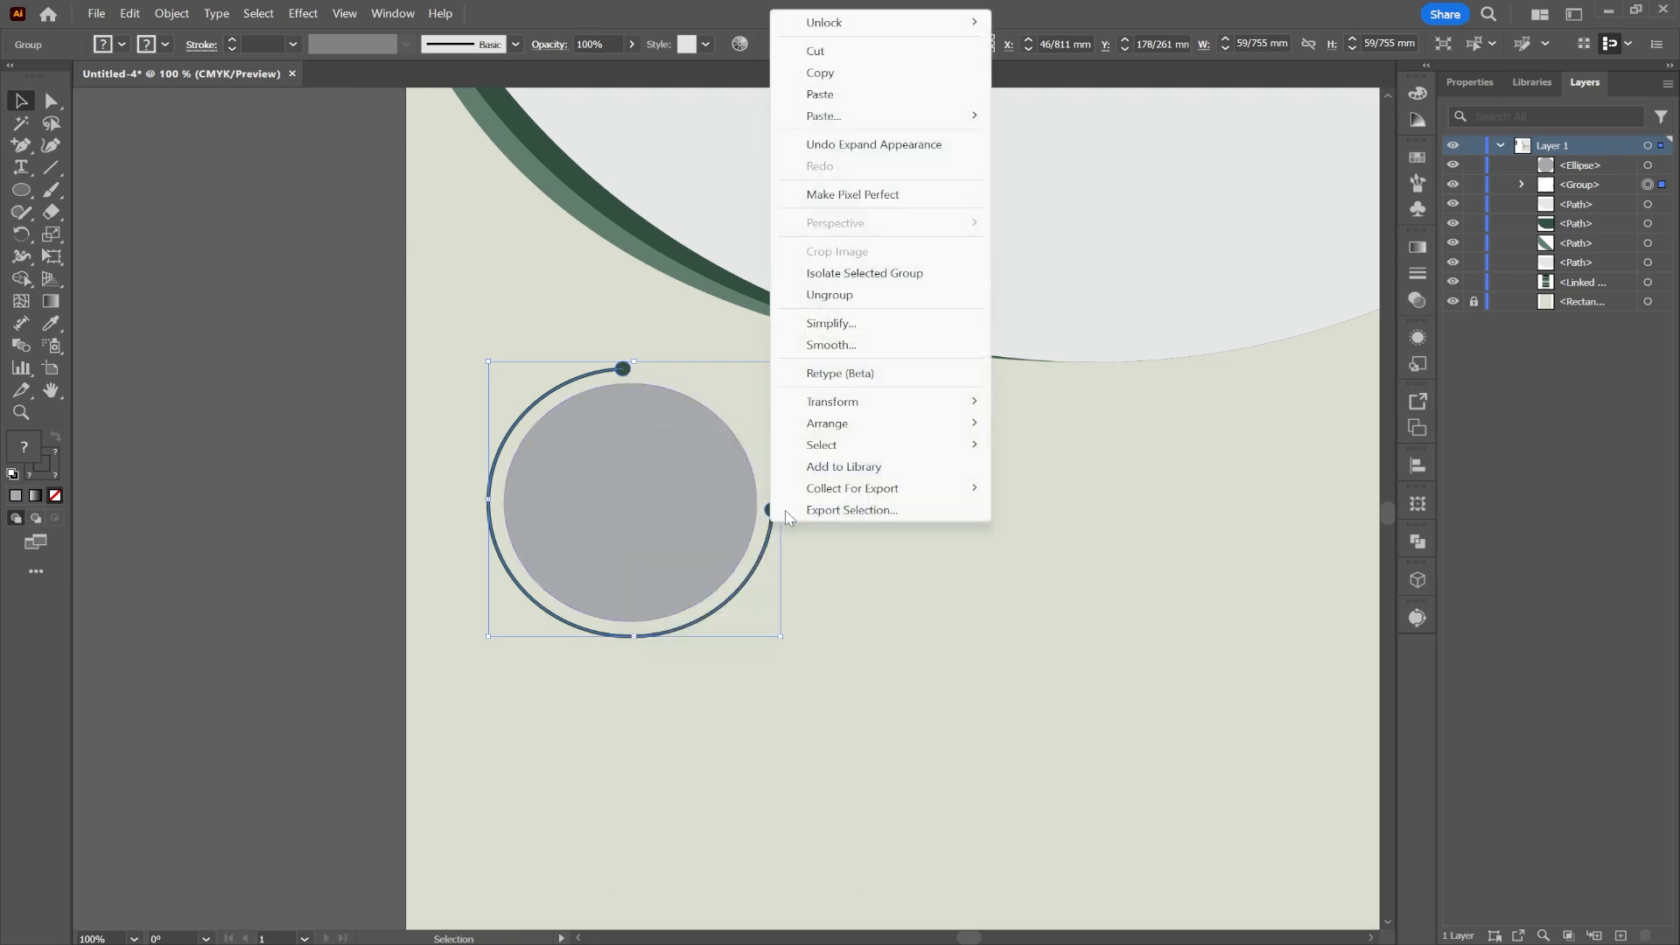
pyautogui.moveTo(893, 117)
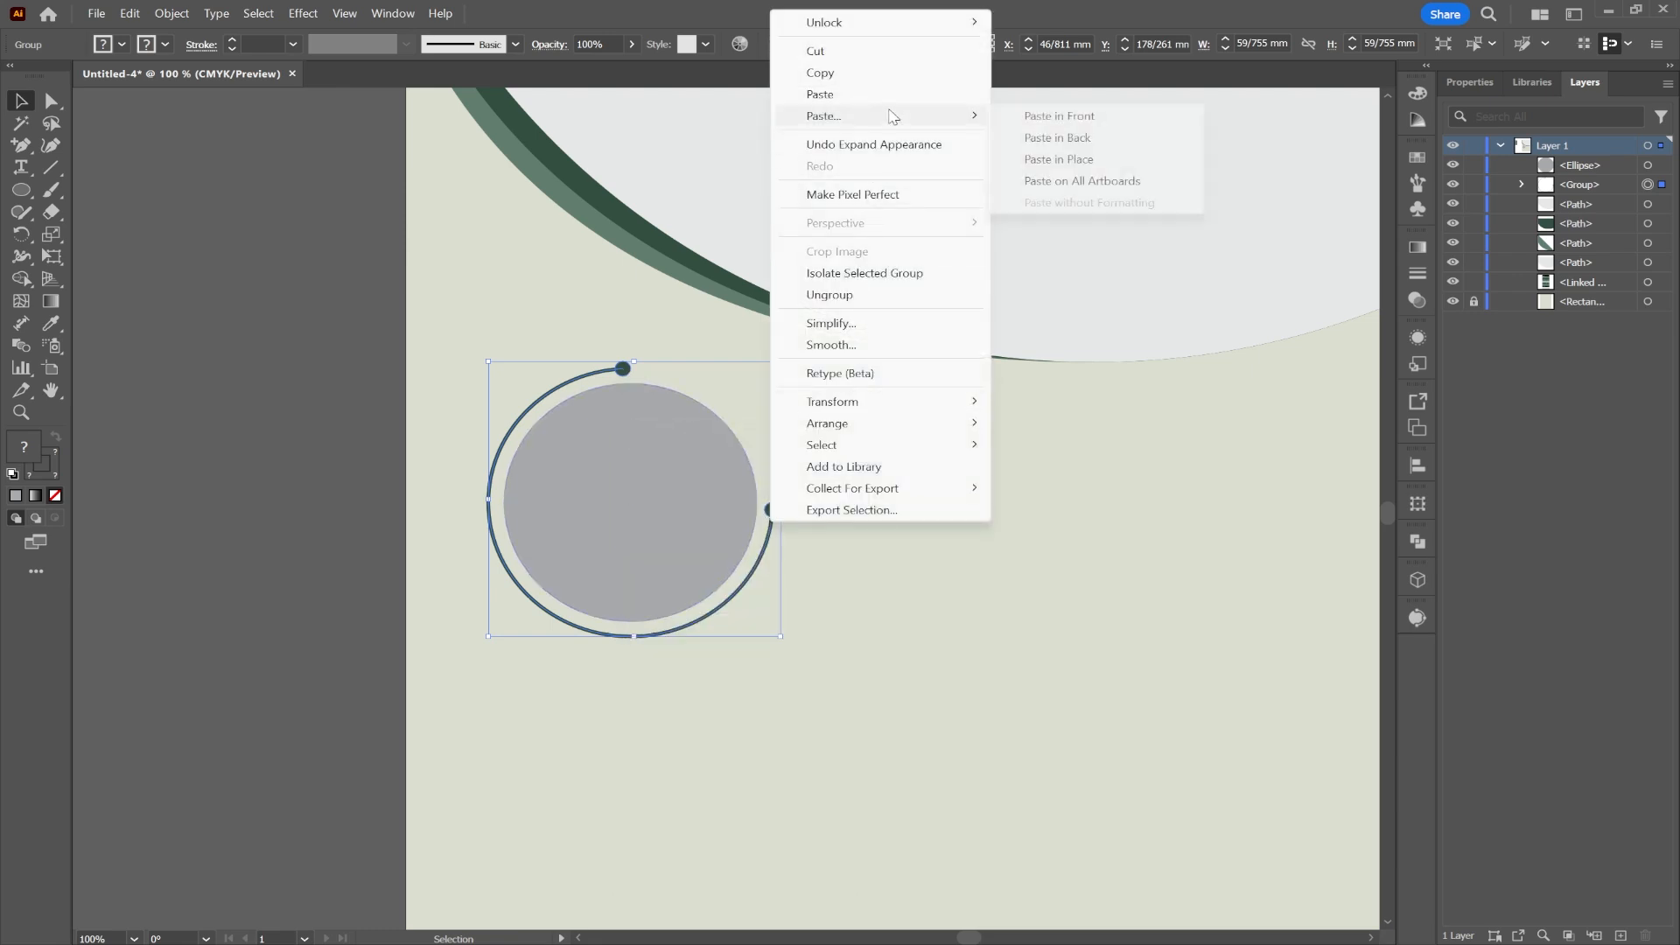
pyautogui.click(1066, 140)
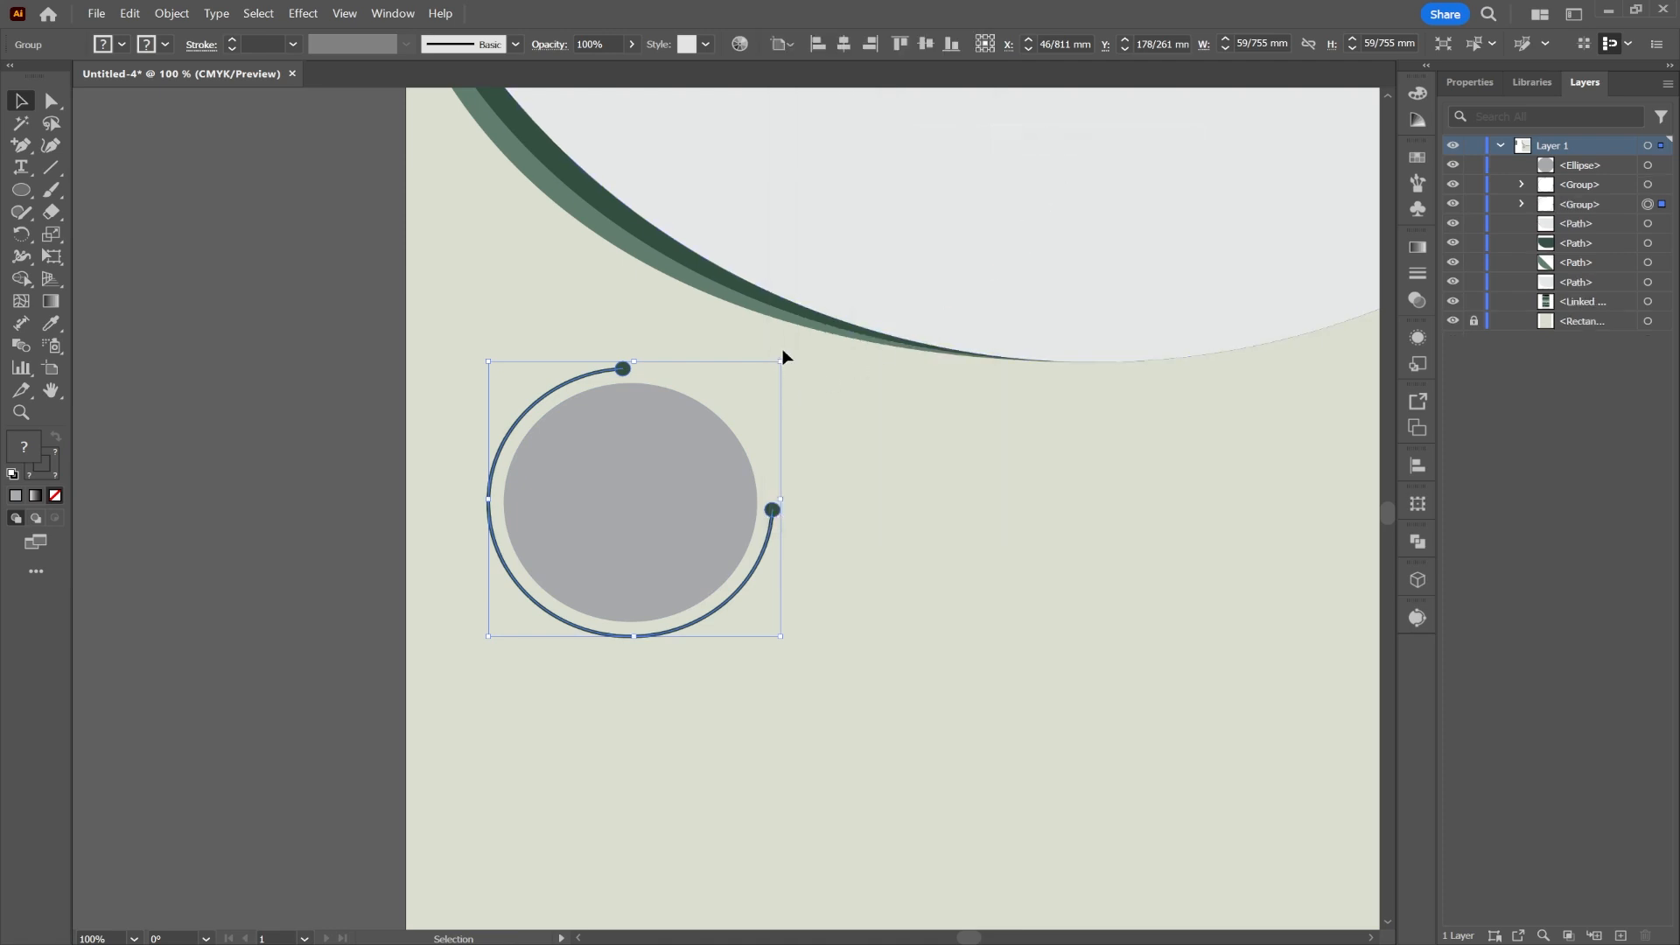
pyautogui.moveTo(784, 354); pyautogui.dragTo(786, 600)
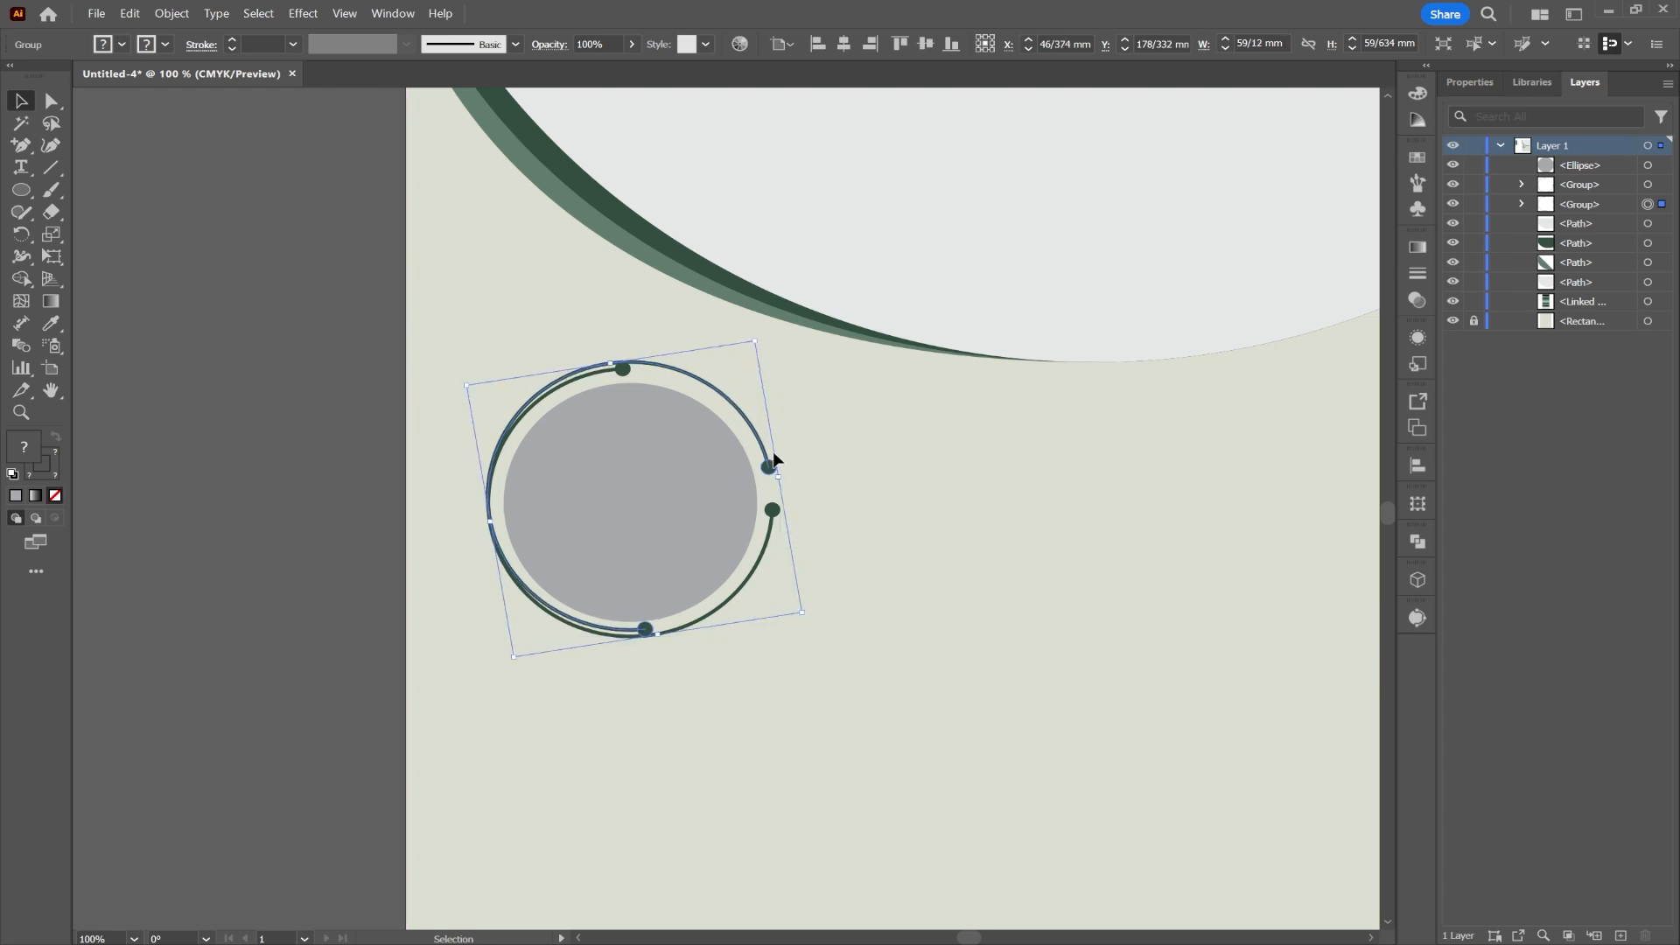
pyautogui.moveTo(777, 477); pyautogui.dragTo(798, 473)
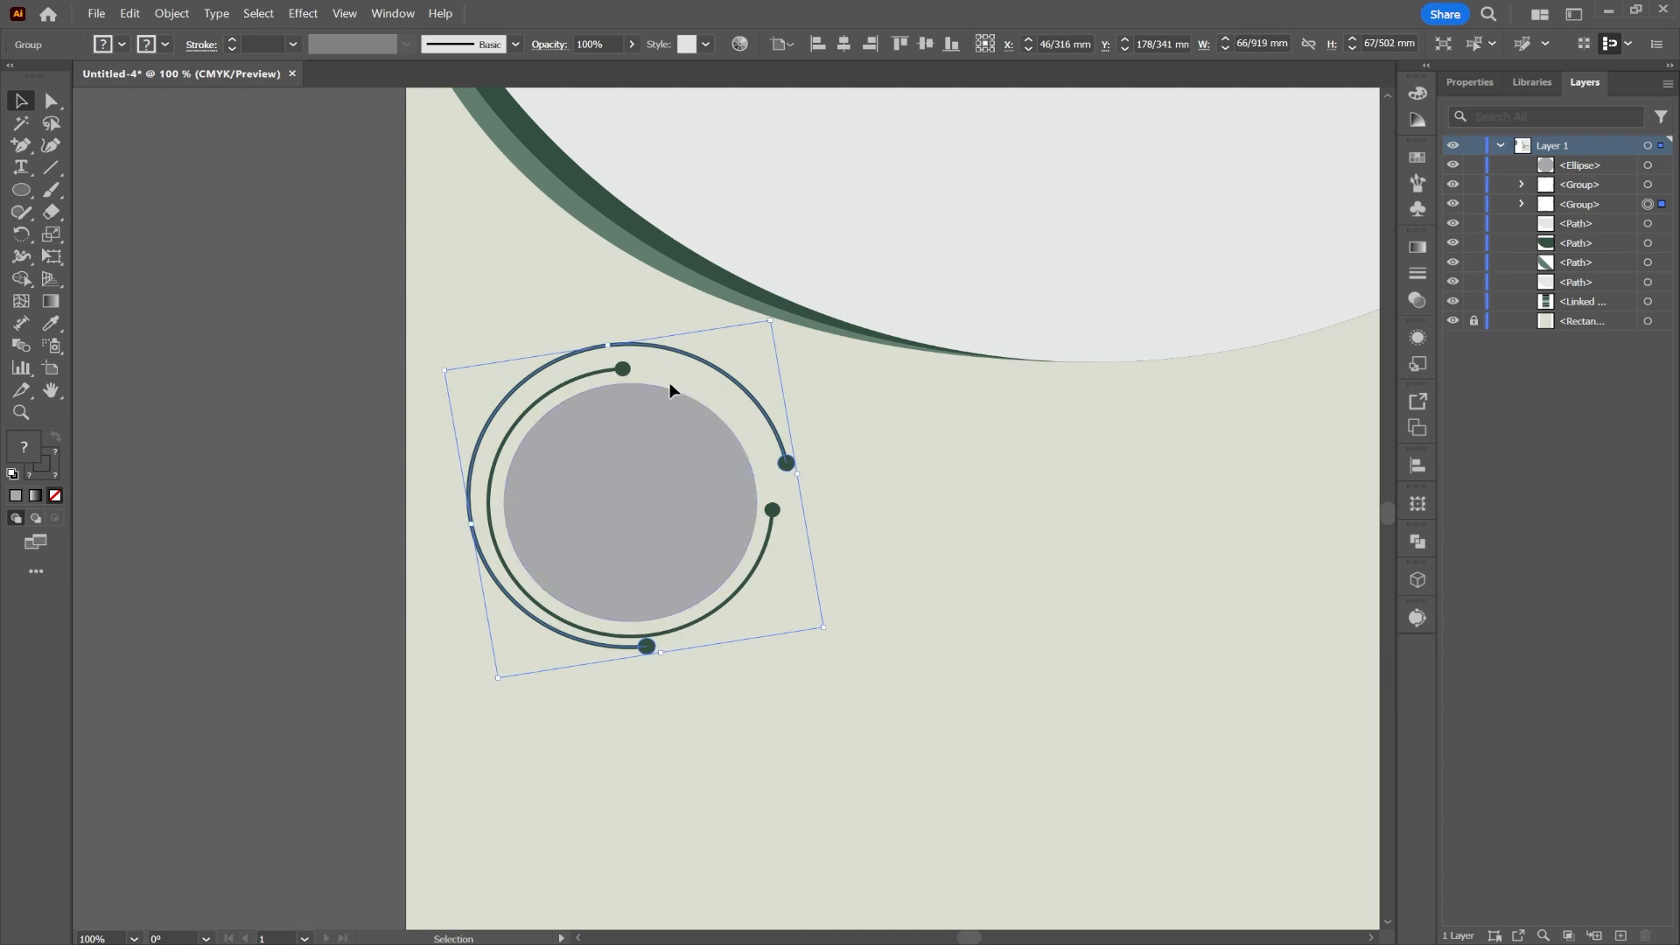
pyautogui.press('Down')
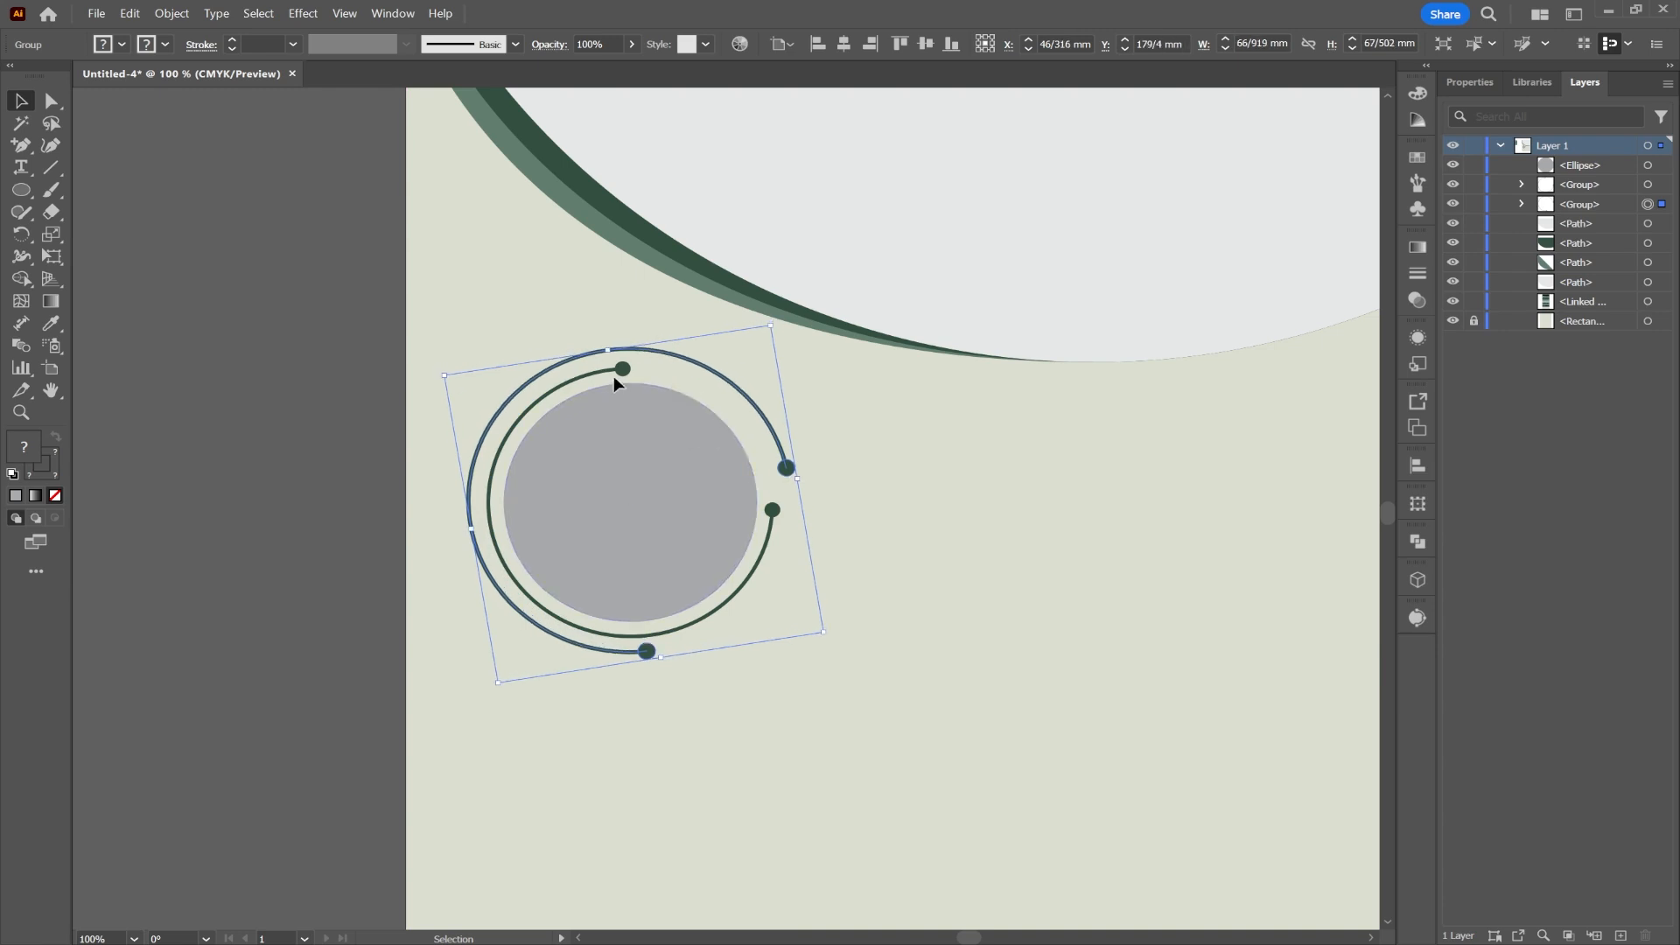
# Step: Align both rings' centres with each other and with the grey circle
pyautogui.keyDown('shift'); pyautogui.click(616, 370); pyautogui.keyUp('shift')
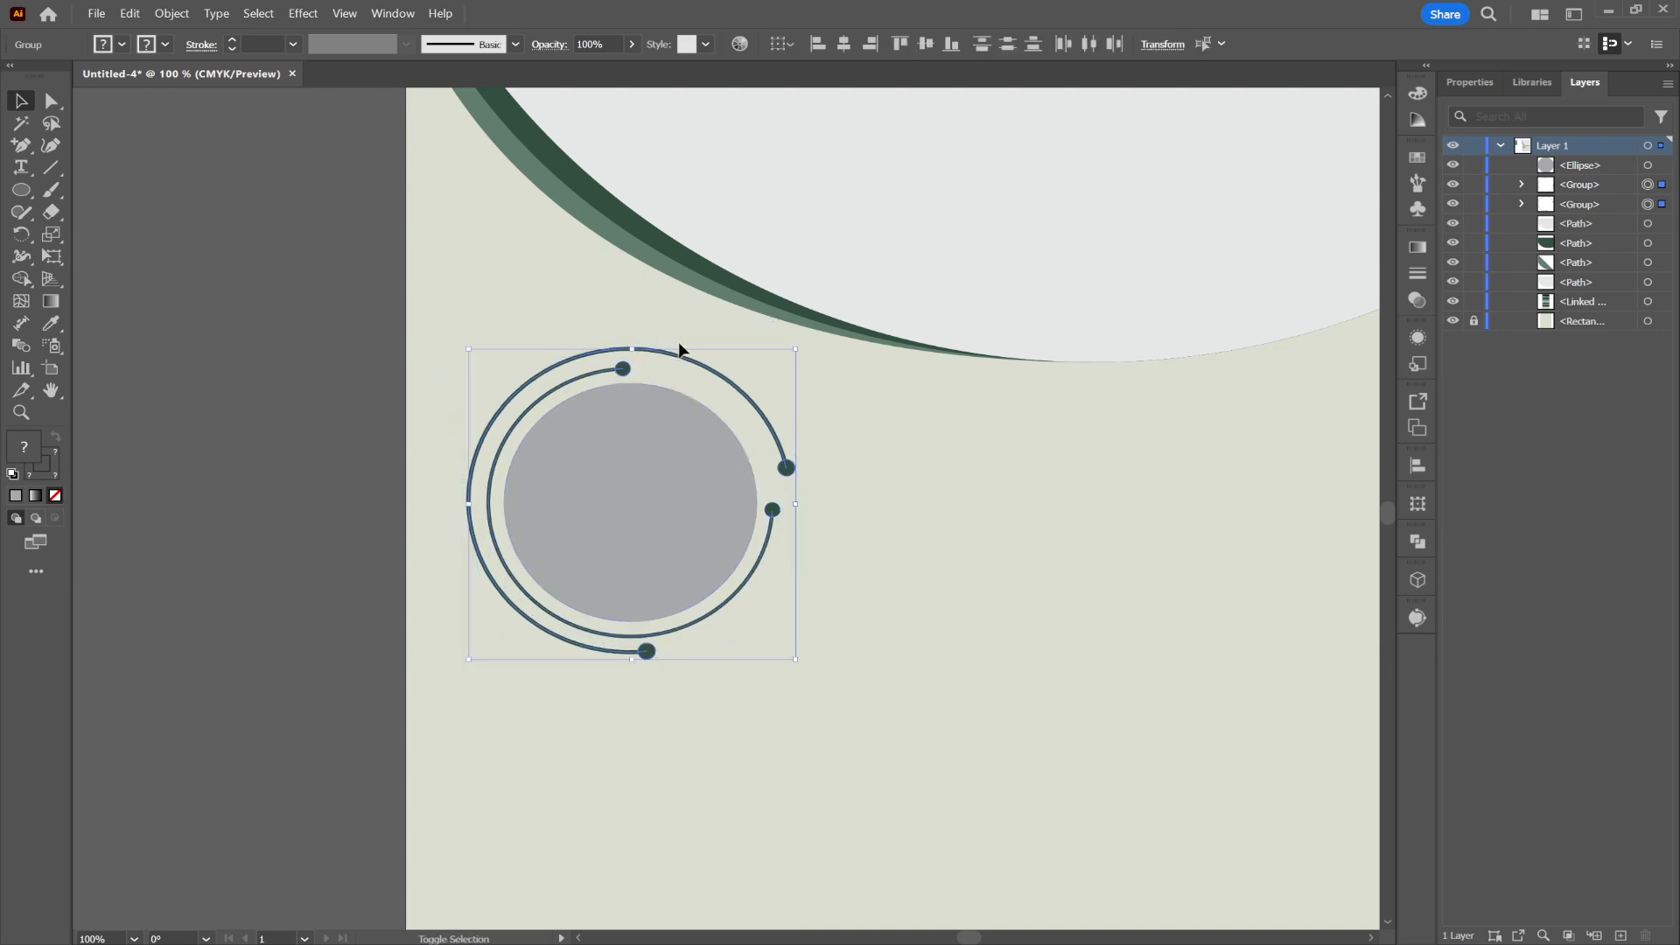
pyautogui.click(845, 43)
pyautogui.click(926, 43)
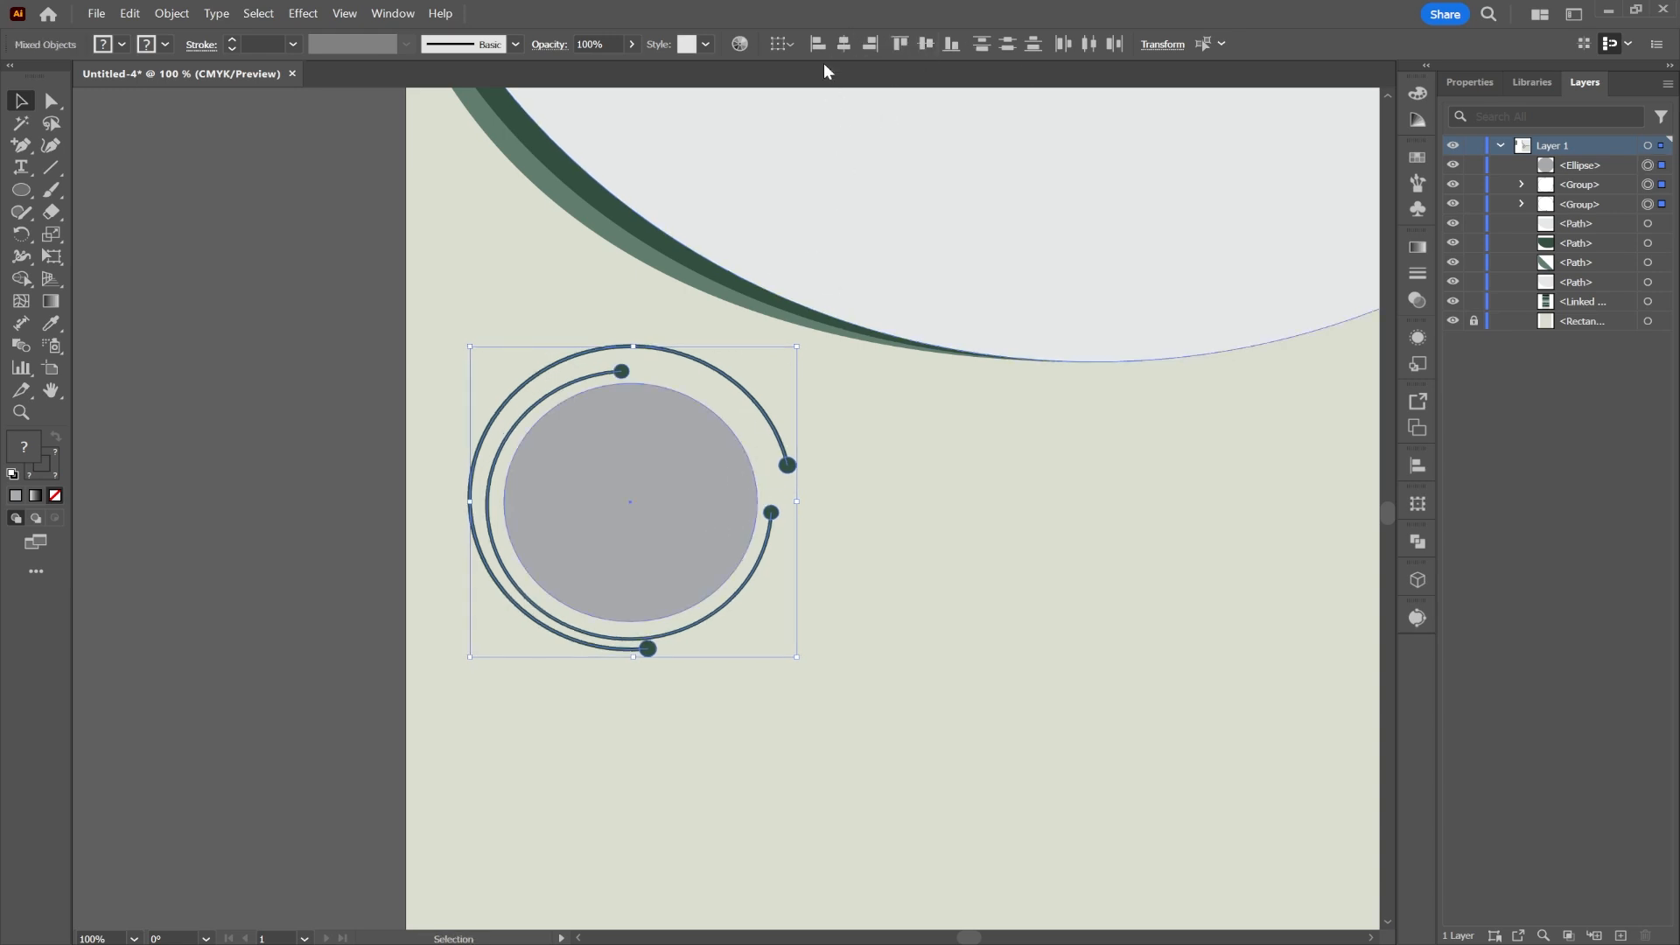
pyautogui.click(866, 46)
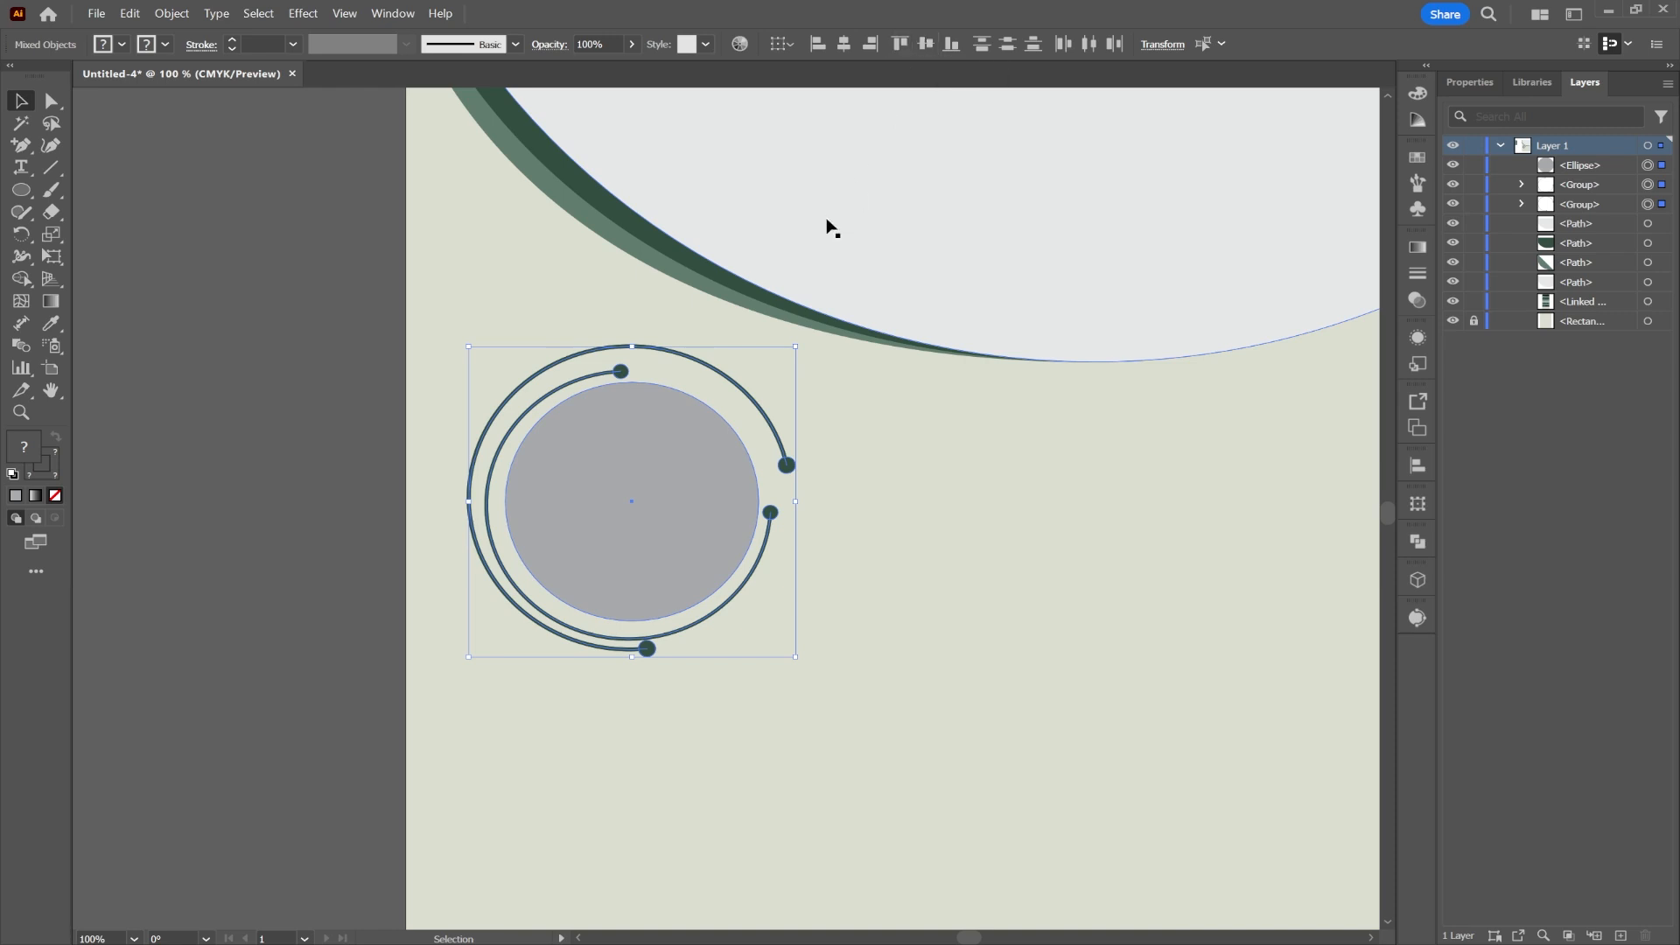
pyautogui.click(284, 287)
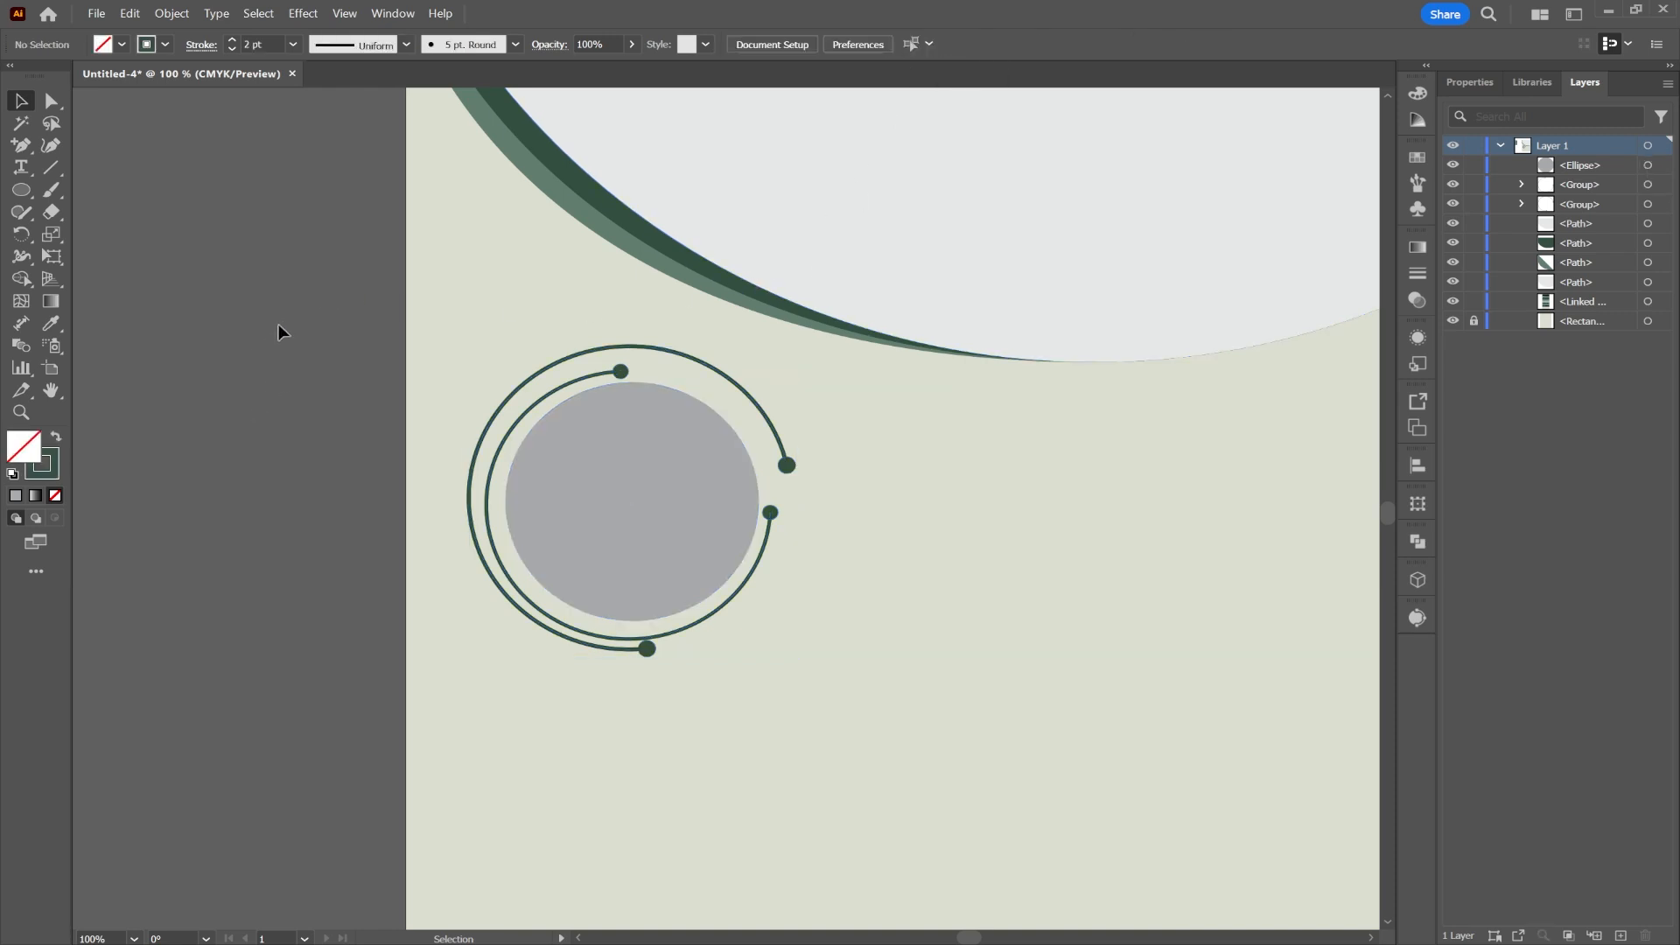
pyautogui.click(645, 650)
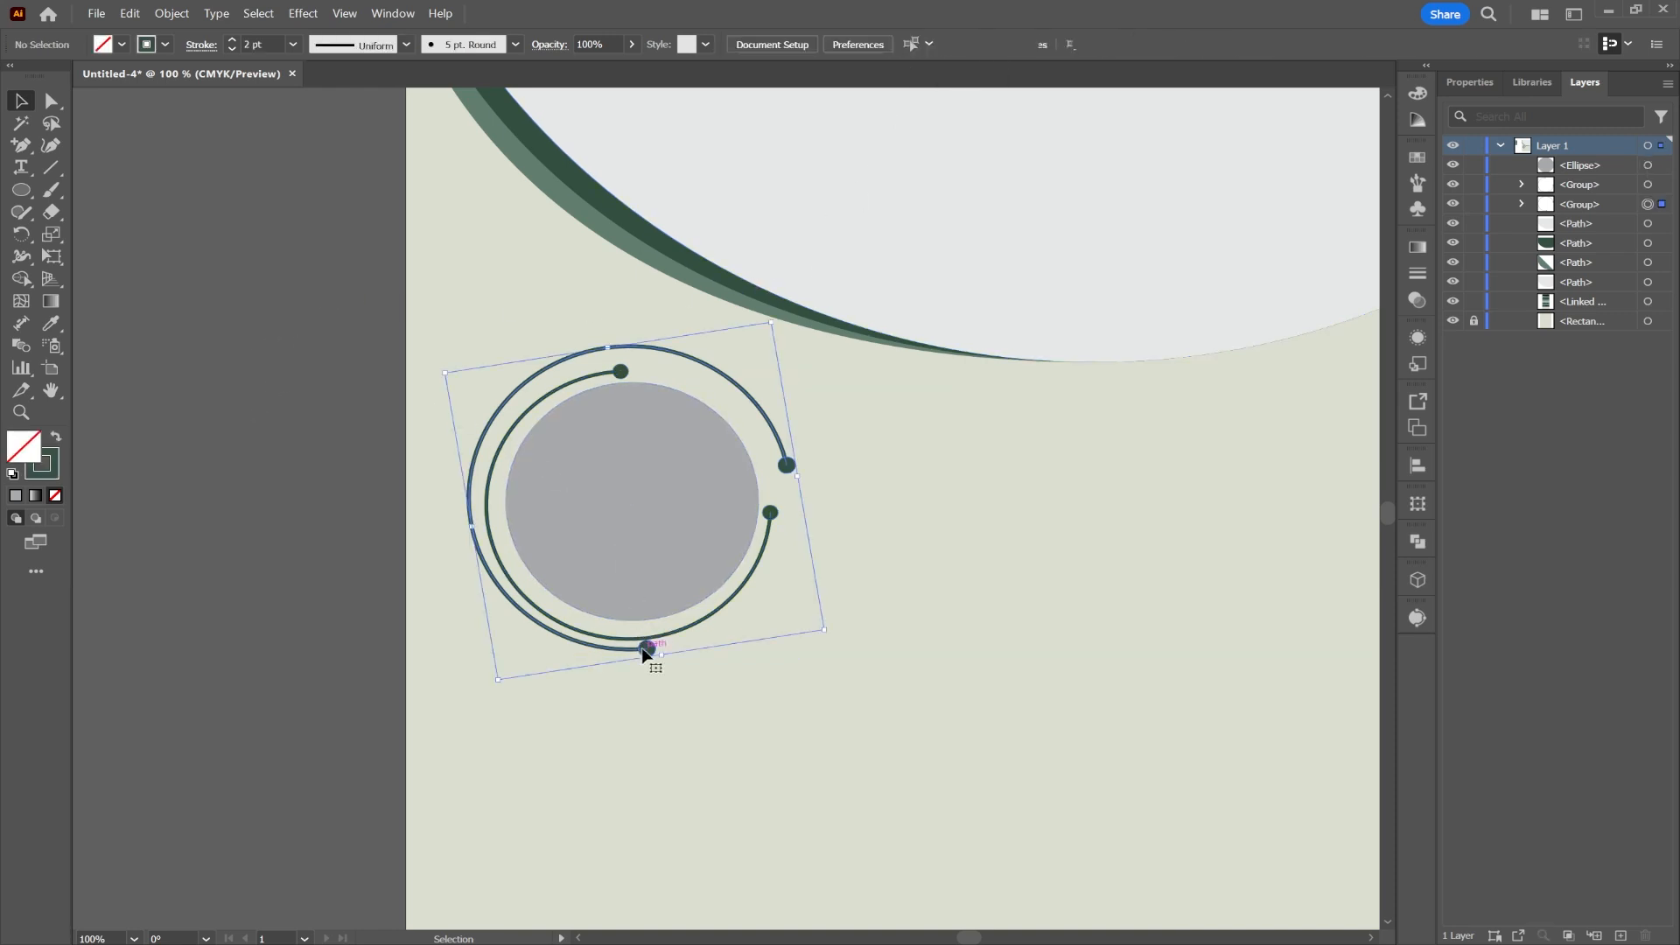
pyautogui.click(905, 573)
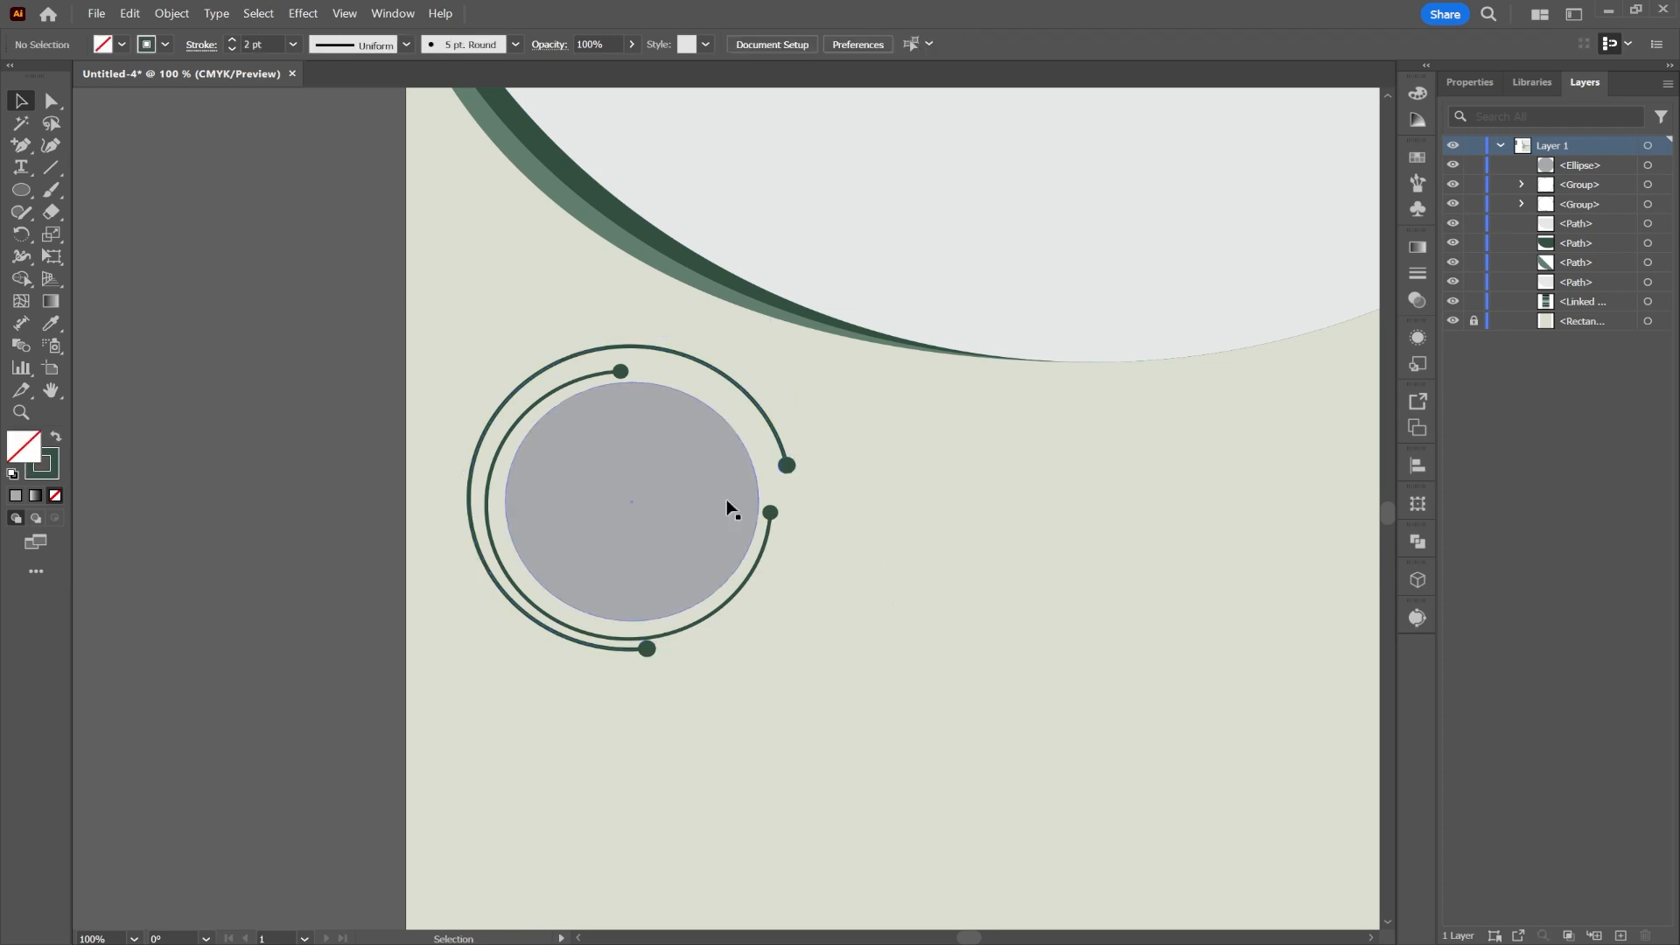
pyautogui.scroll(-1, 697, 504)
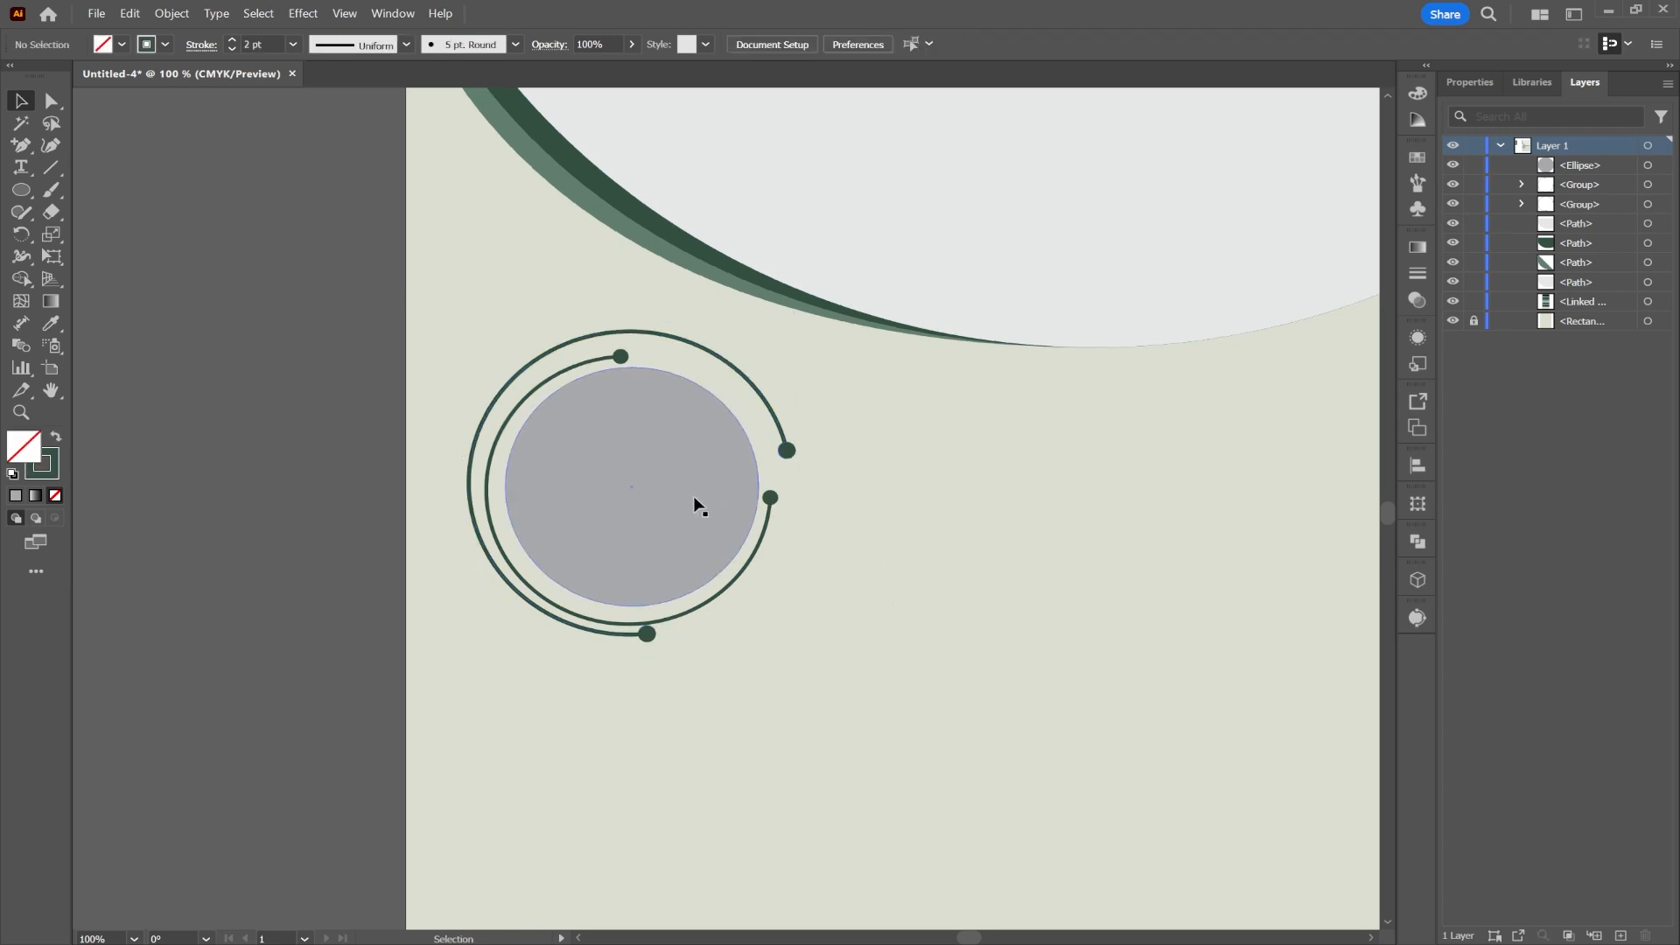
pyautogui.click(612, 499)
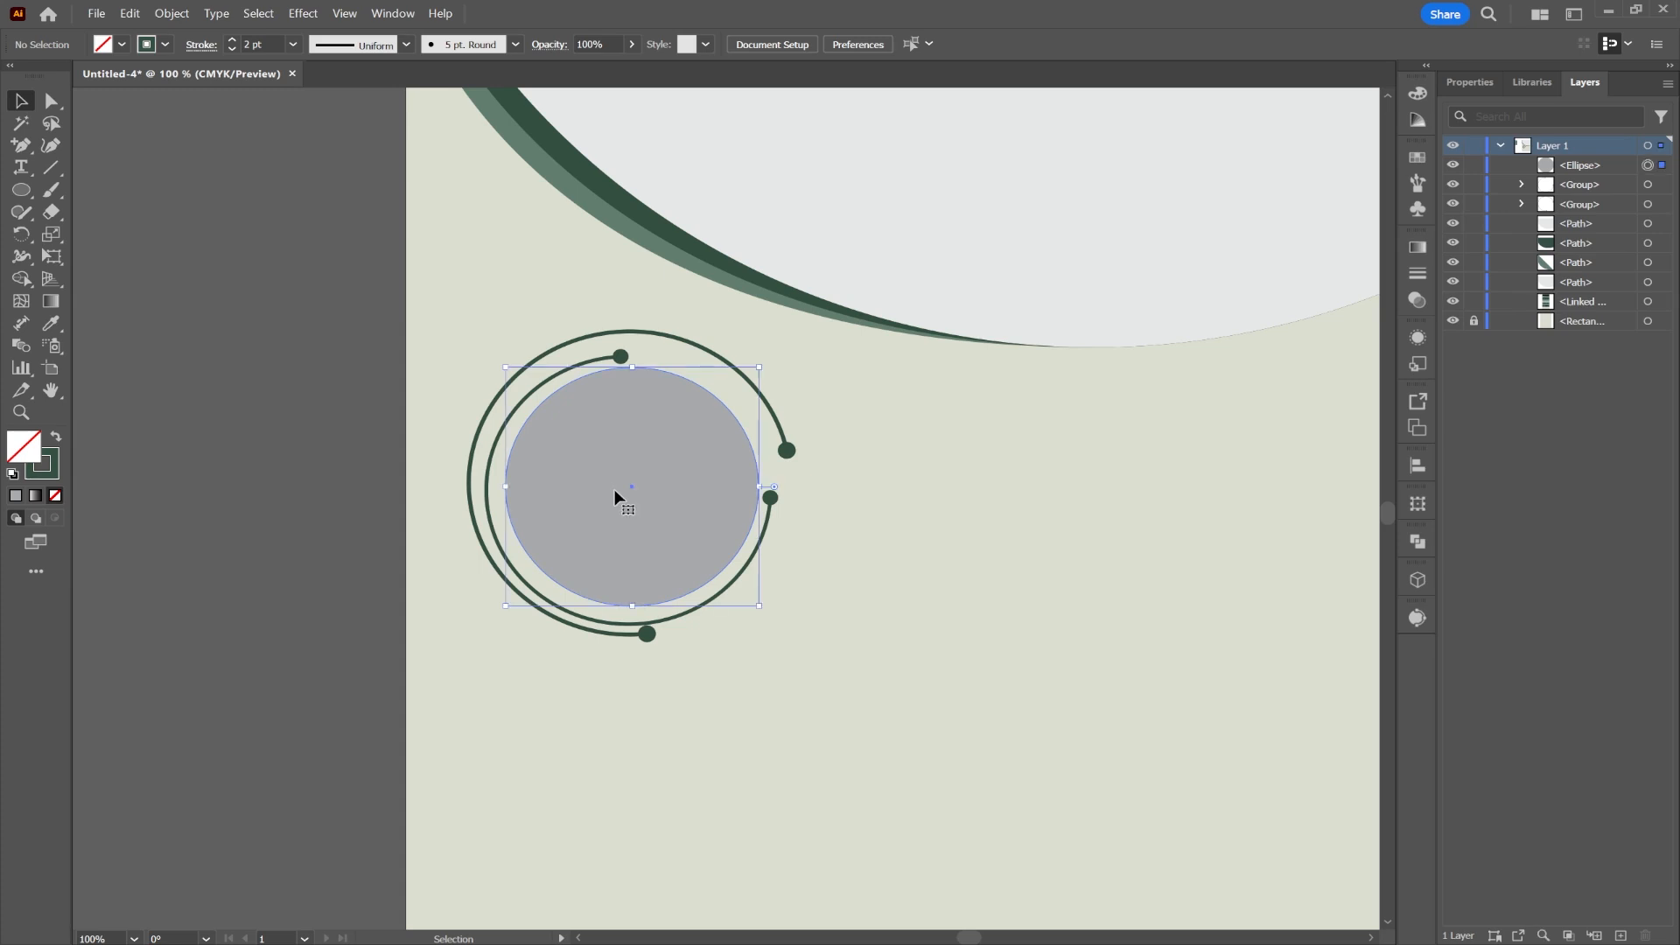
pyautogui.click(889, 541)
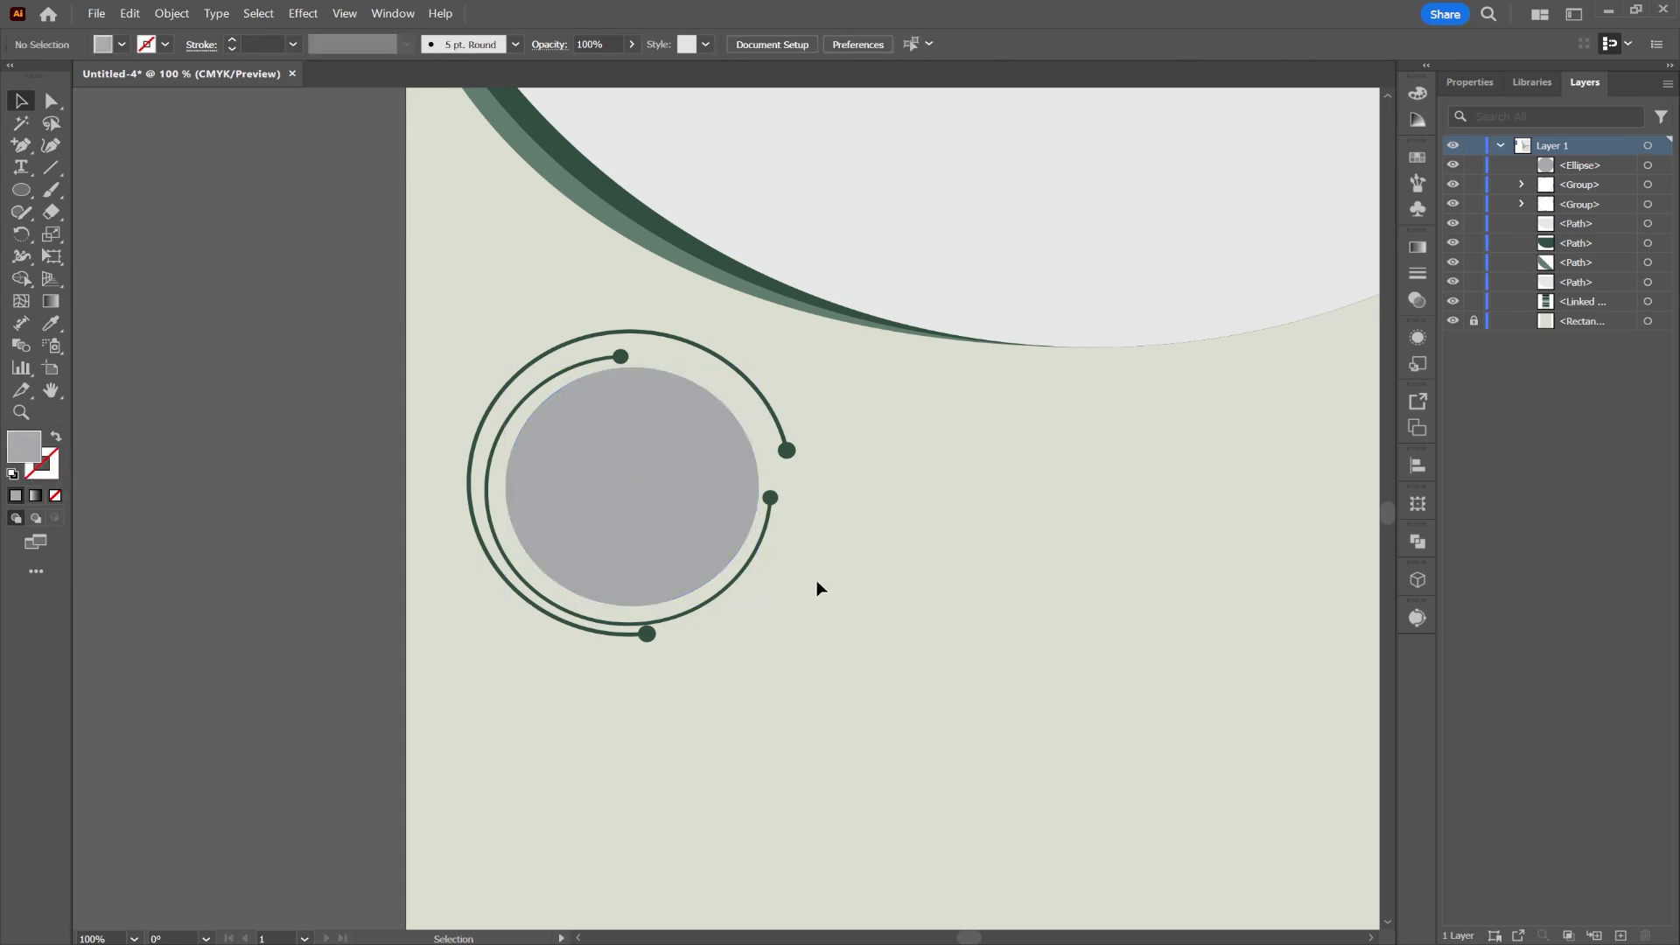
pyautogui.moveTo(465, 350); pyautogui.dragTo(569, 411)
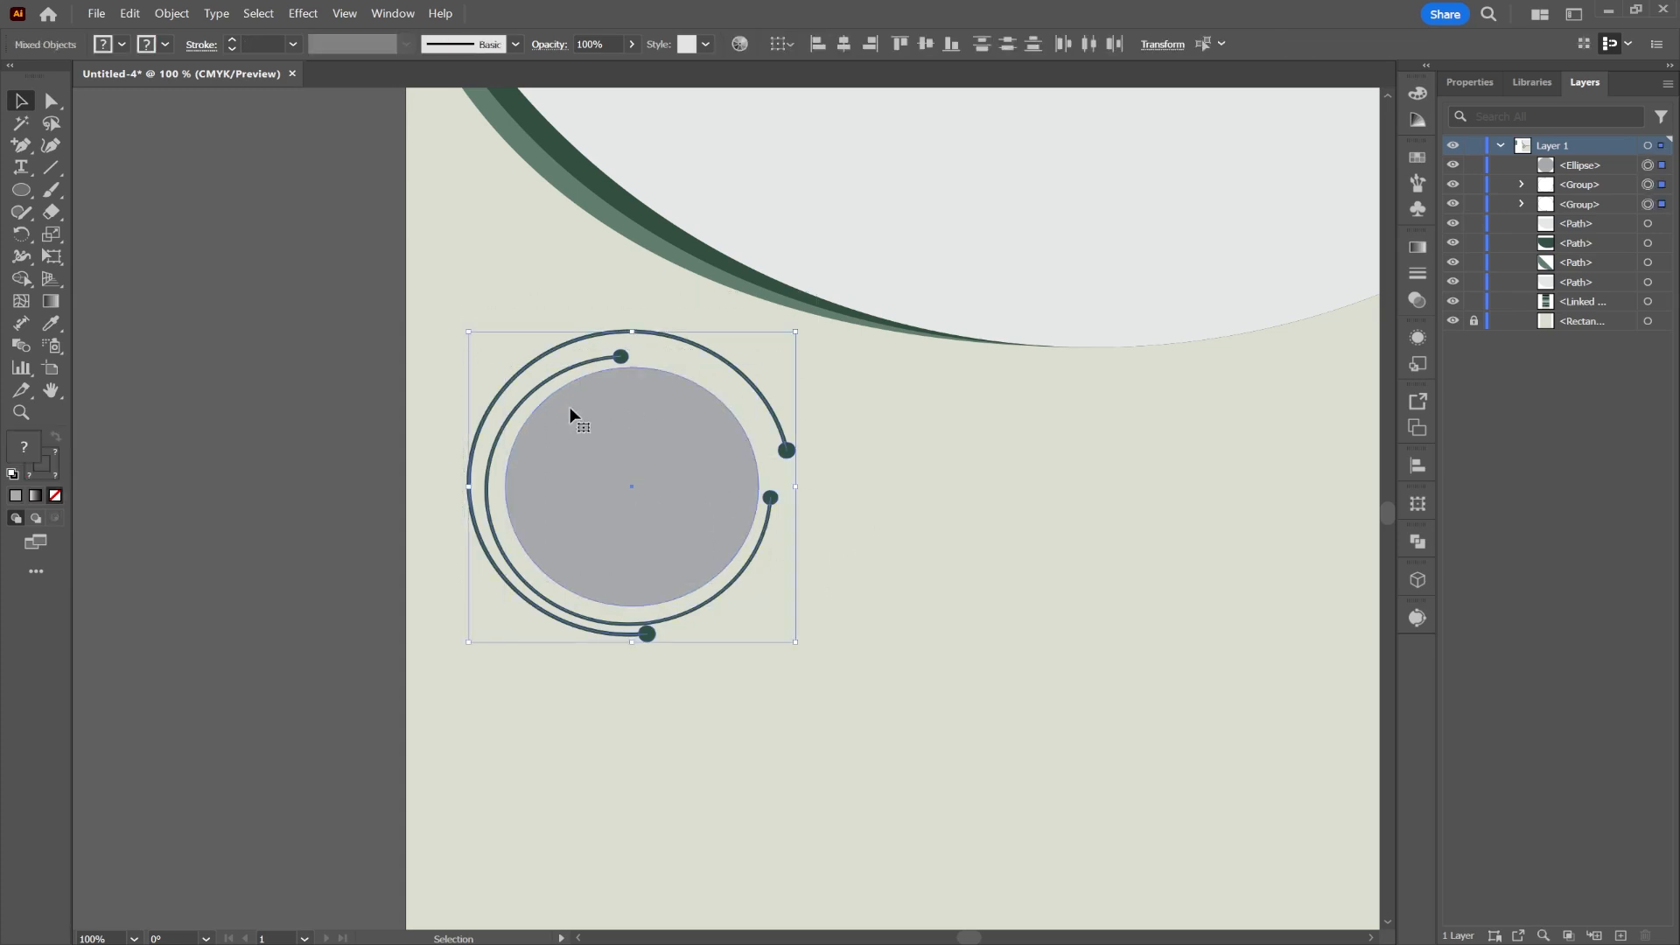
pyautogui.scroll(-1, 717, 457)
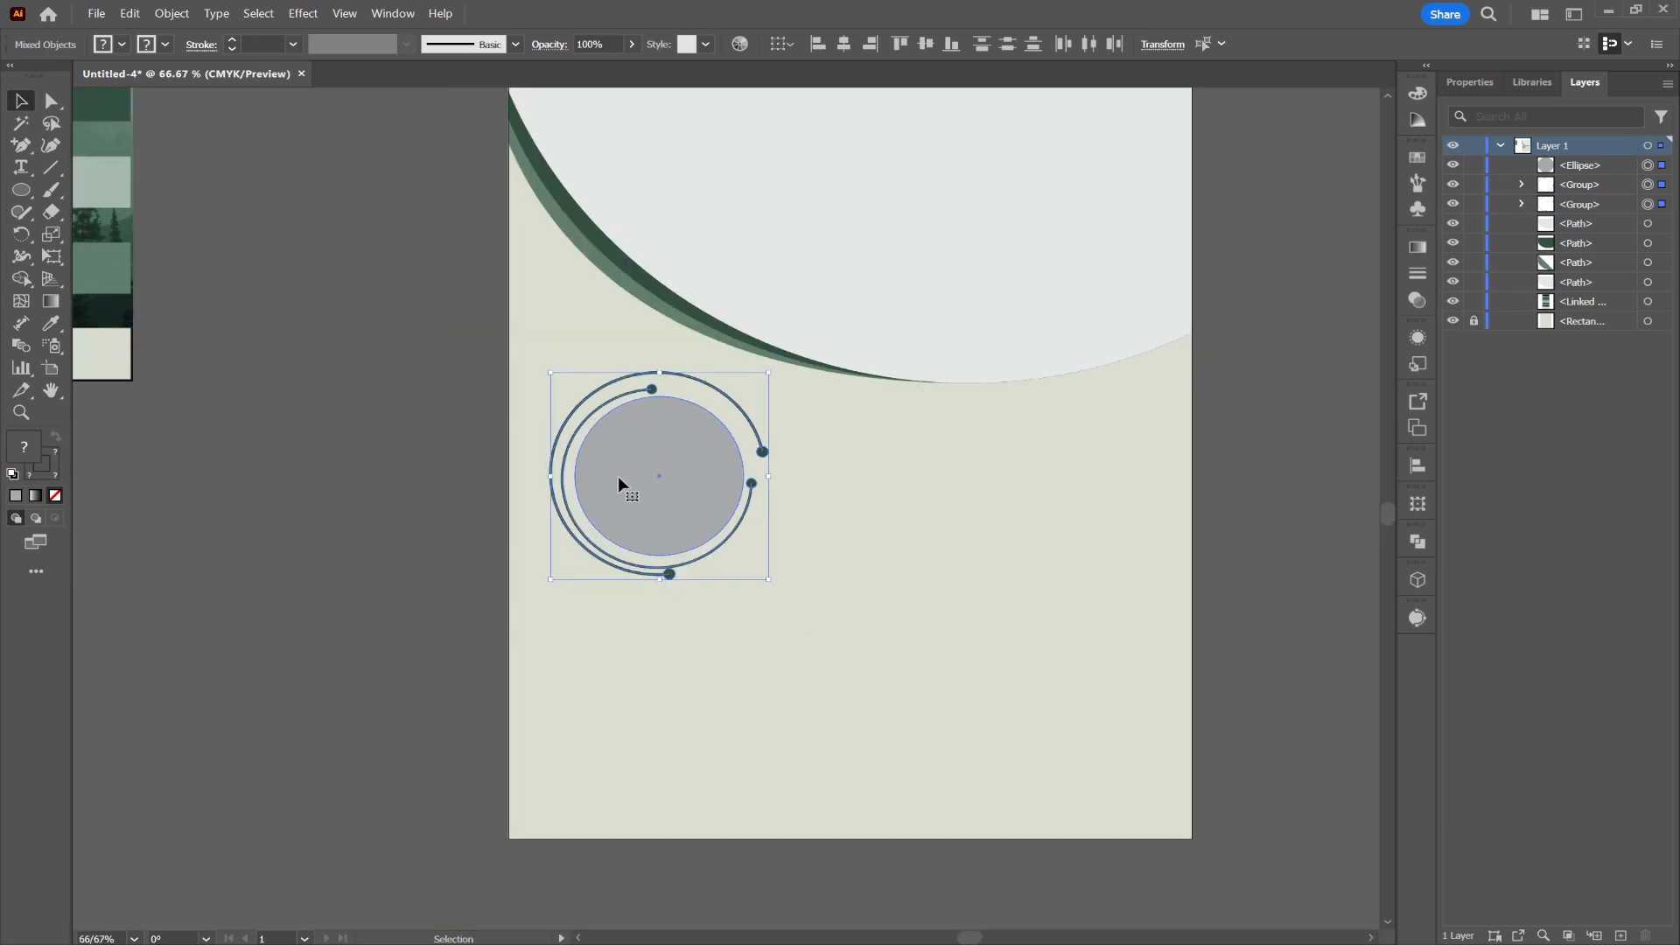
# Step: Duplicate the ringed circle to the right and group each of the three circles' parts
pyautogui.moveTo(660, 484); pyautogui.dragTo(1189, 482)
pyautogui.rightClick(1183, 483)
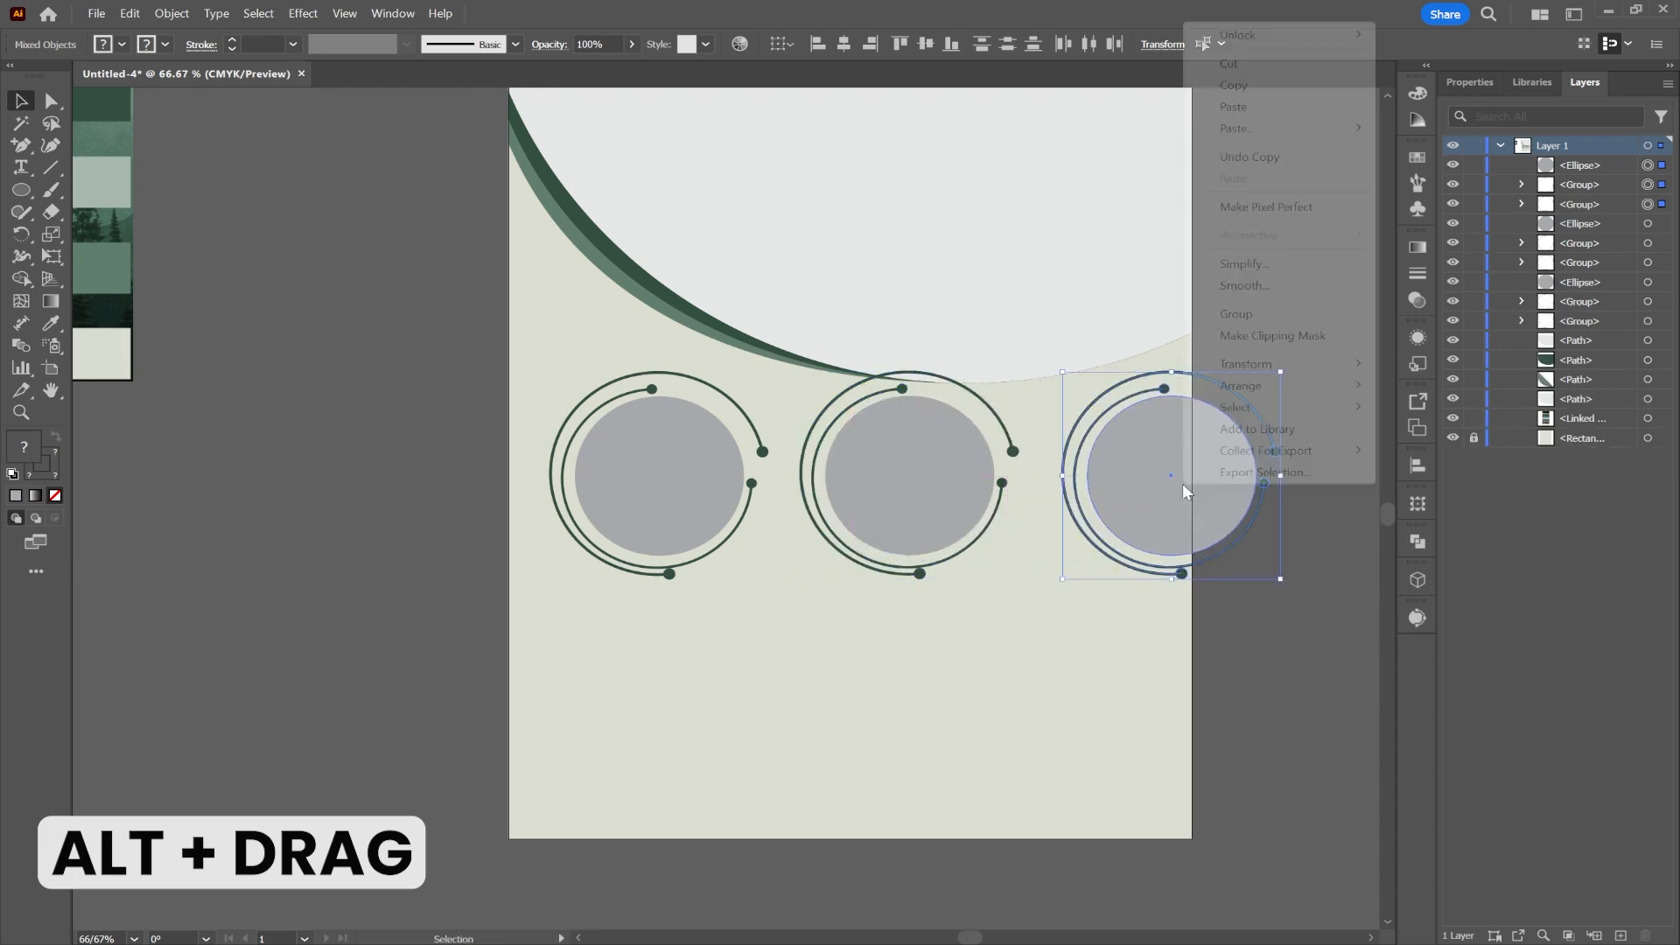
pyautogui.click(1283, 312)
pyautogui.moveTo(983, 621); pyautogui.dragTo(850, 468)
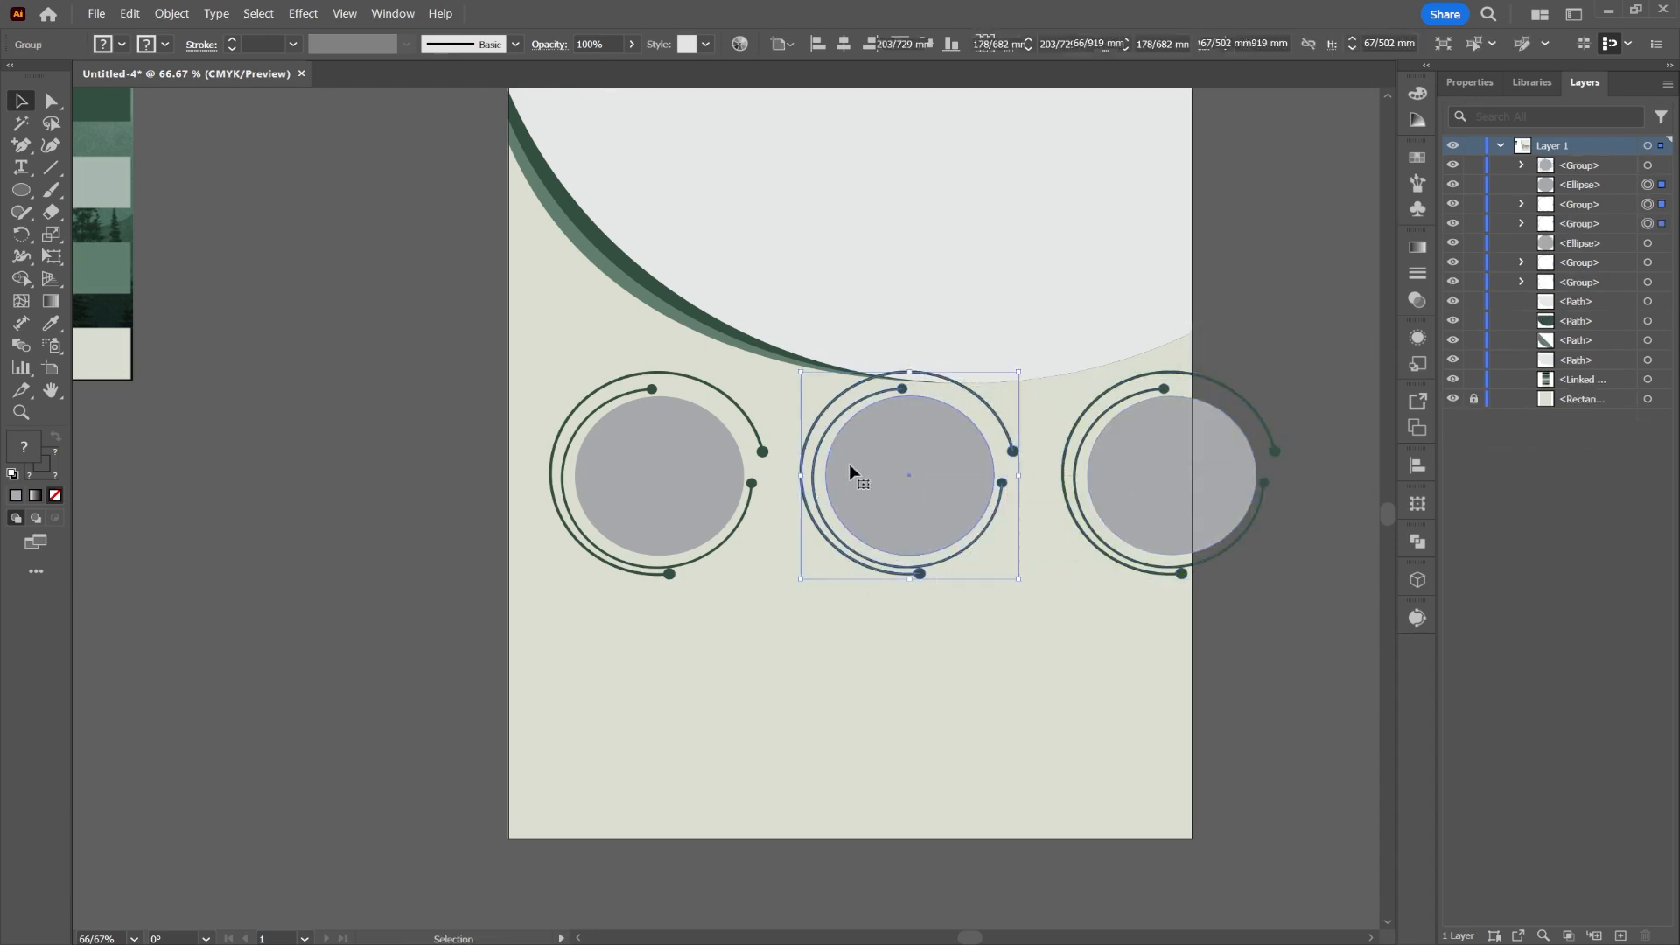
pyautogui.rightClick(850, 468)
pyautogui.click(901, 756)
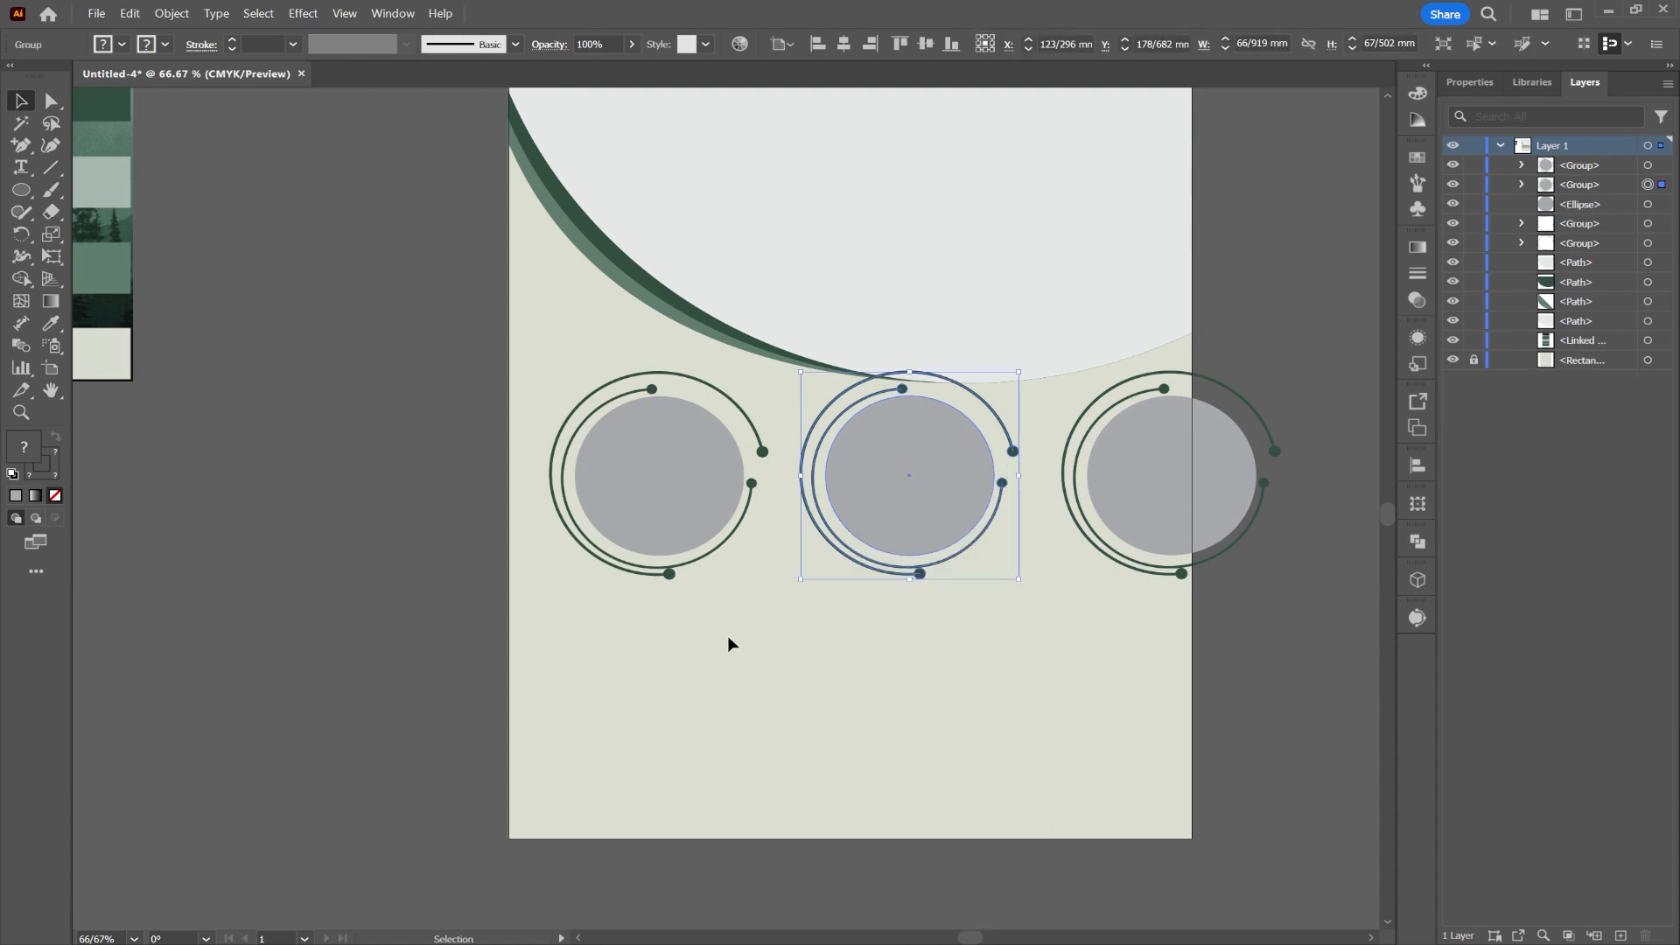
pyautogui.moveTo(727, 637); pyautogui.dragTo(606, 466)
pyautogui.rightClick(606, 466)
pyautogui.click(663, 757)
# Step: Group all three ringed circles into one row and scale it down to fit the page
pyautogui.moveTo(1233, 626); pyautogui.dragTo(632, 465)
pyautogui.rightClick(632, 465)
pyautogui.click(743, 749)
pyautogui.click(843, 44)
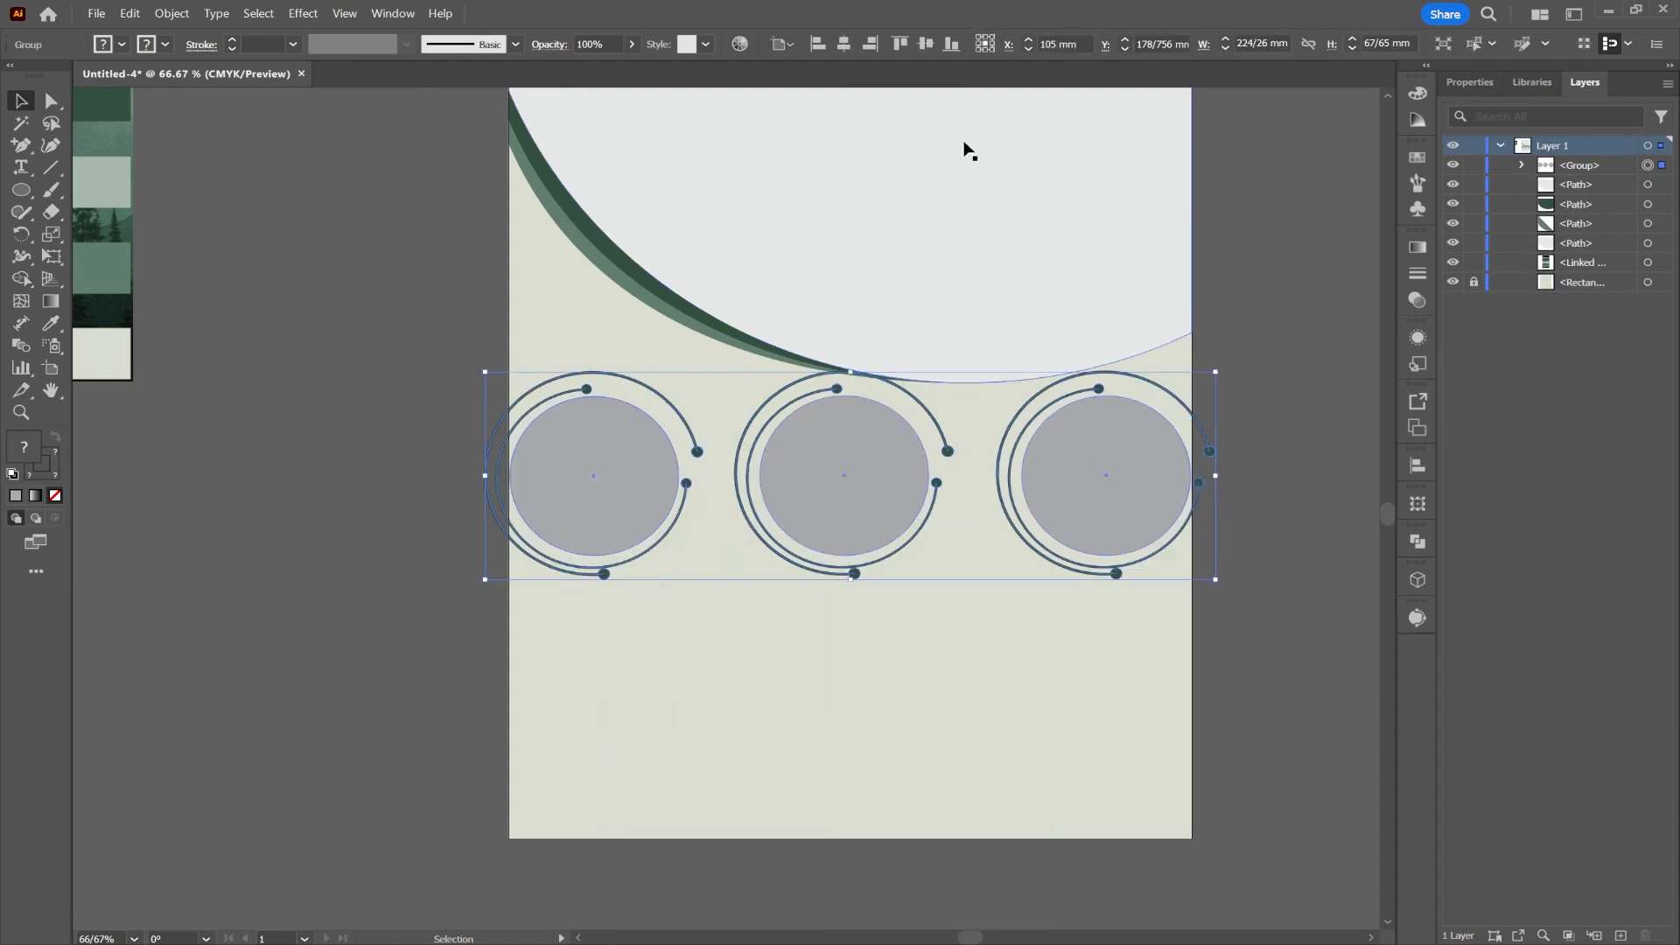
pyautogui.moveTo(1215, 477); pyautogui.dragTo(1162, 487)
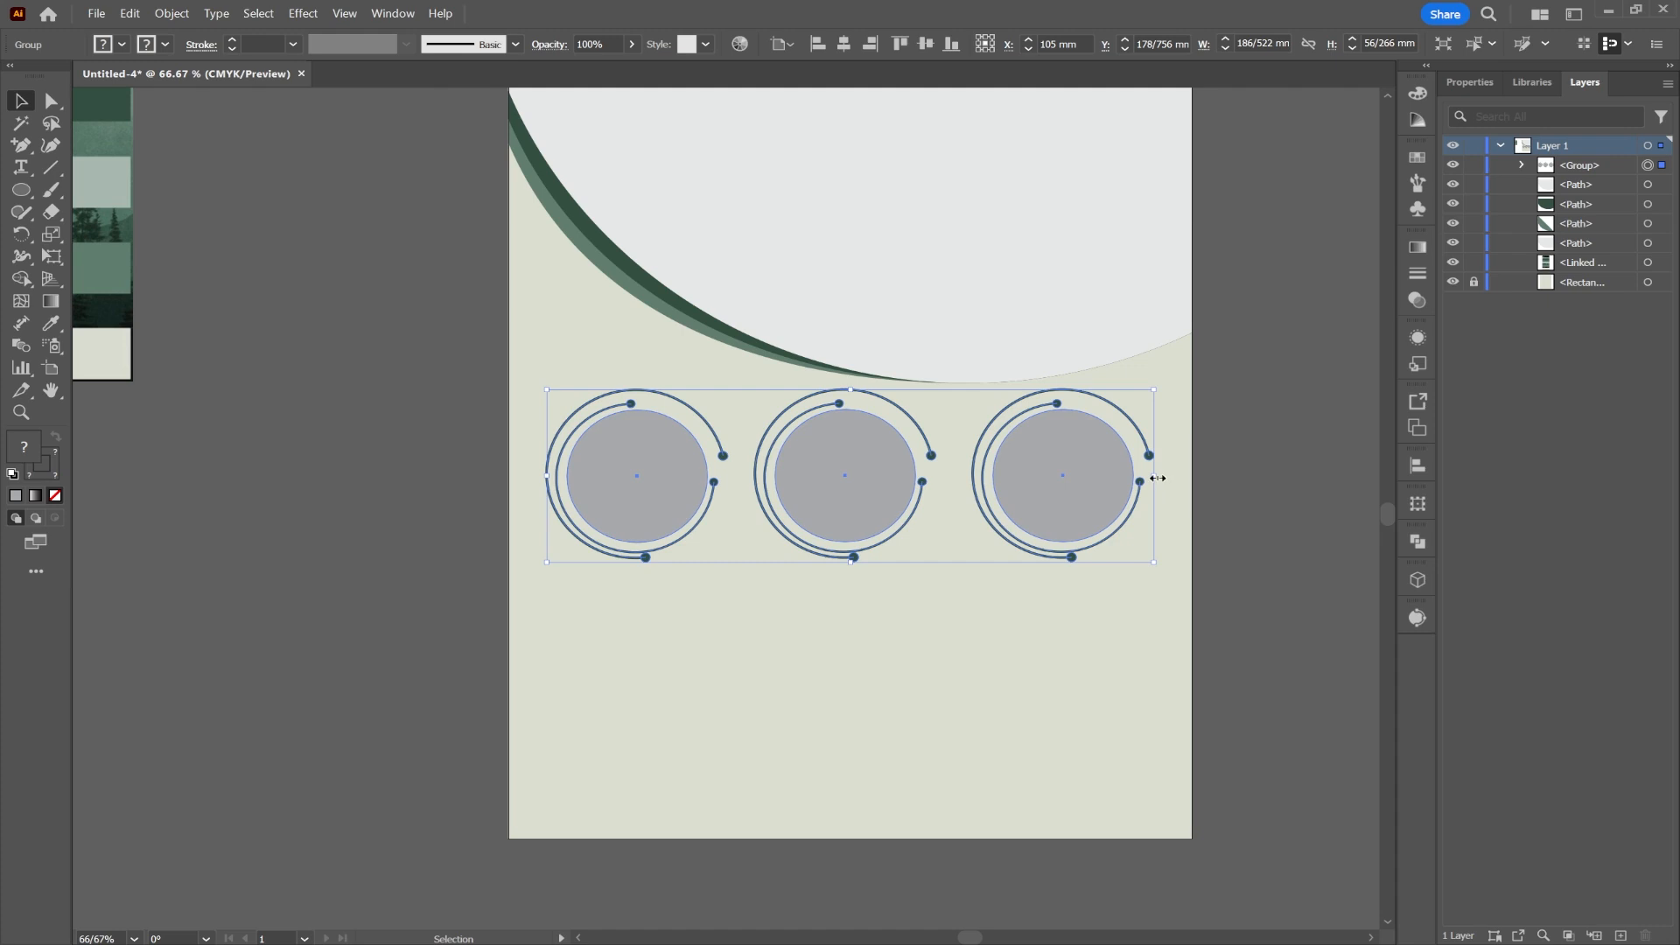
pyautogui.click(1144, 610)
# Step: Draw a new grey circle in the poster's upper right
pyautogui.click(22, 190)
pyautogui.moveTo(994, 161)
pyautogui.mouseDown()
pyautogui.moveTo(1104, 244)
pyautogui.moveTo(1089, 243)
pyautogui.moveTo(1113, 328)
pyautogui.moveTo(1094, 344)
pyautogui.mouseUp()
pyautogui.scroll(2, 1085, 241)
pyautogui.click(21, 102)
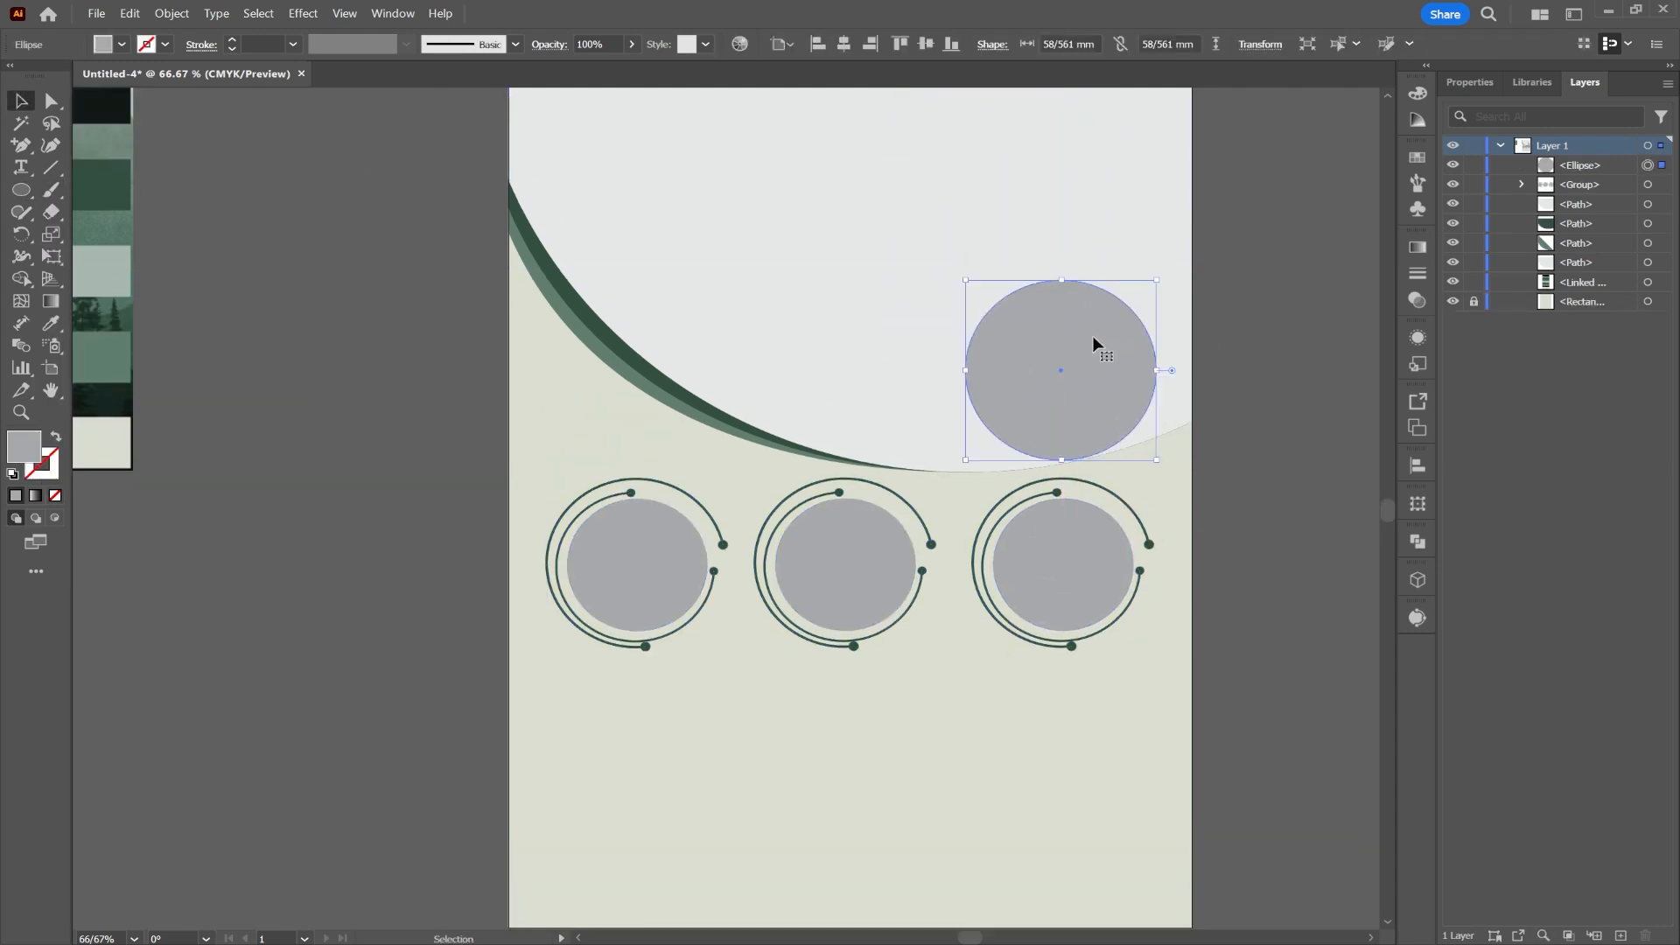
# Step: Paste a slightly enlarged copy of the new grey circle behind it
pyautogui.rightClick(1044, 314)
pyautogui.click(1082, 376)
pyautogui.rightClick(1085, 317)
pyautogui.moveTo(1203, 426)
pyautogui.click(1319, 445)
pyautogui.moveTo(1061, 280); pyautogui.dragTo(1061, 274)
# Step: Style the back copy as a green 2 pt ring with no fill, undoing a trial line-end change
pyautogui.click(53, 330)
pyautogui.click(102, 350)
pyautogui.hotkey('shift', 'x')
pyautogui.click(232, 41)
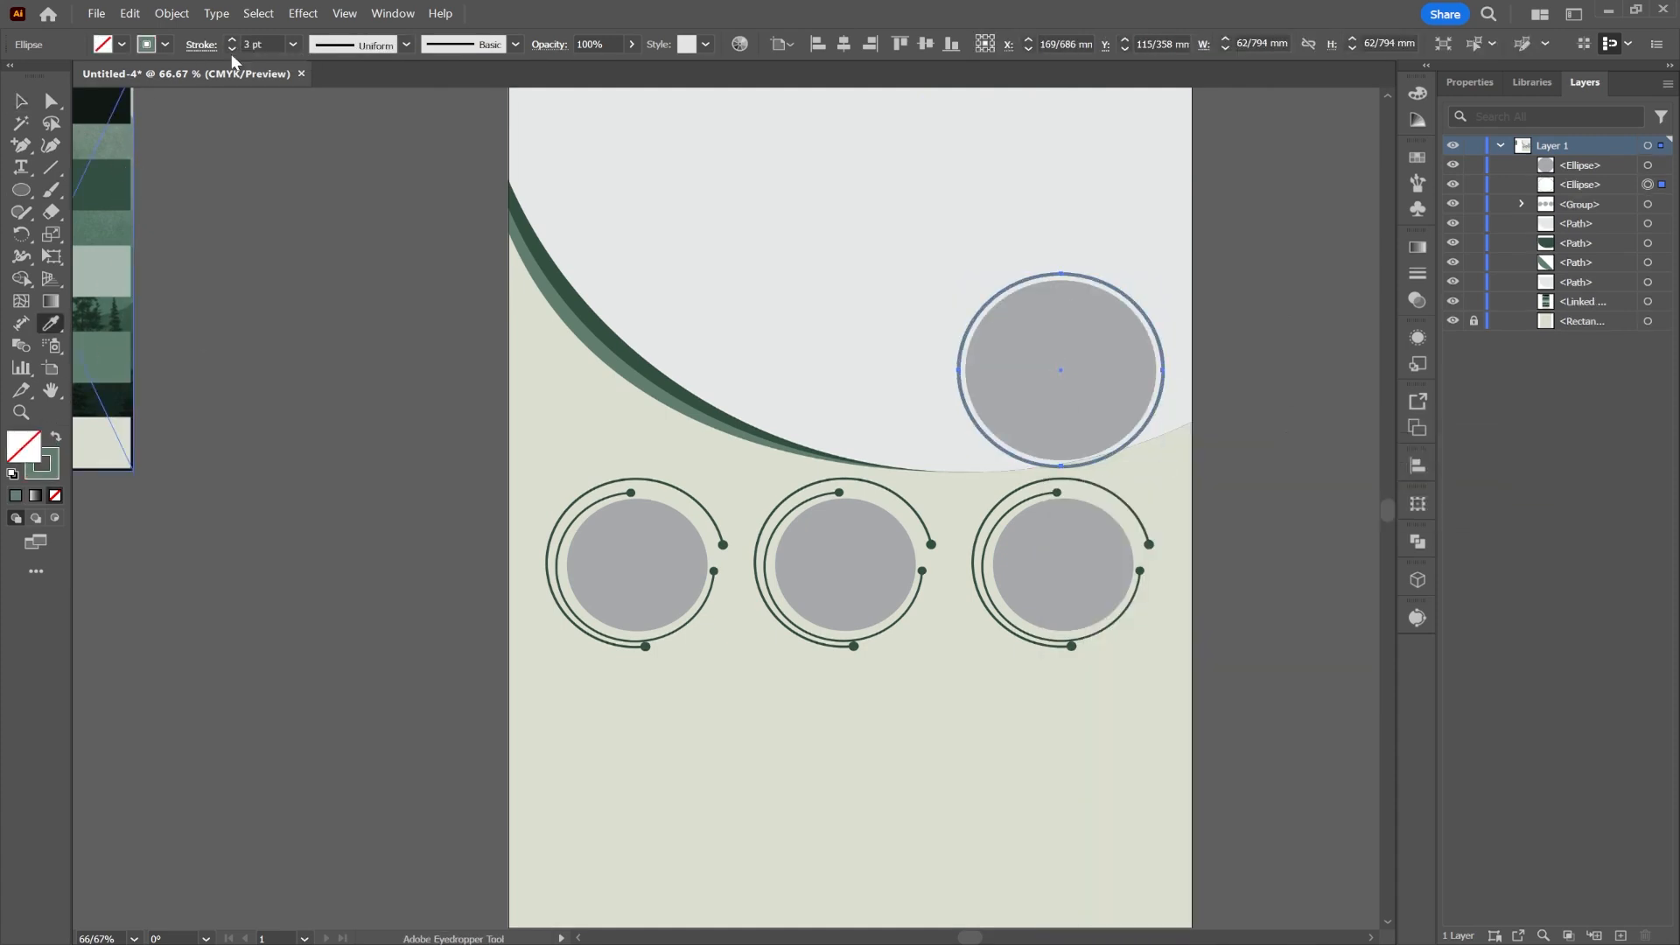
pyautogui.click(194, 44)
pyautogui.click(111, 244)
pyautogui.click(86, 399)
pyautogui.click(173, 244)
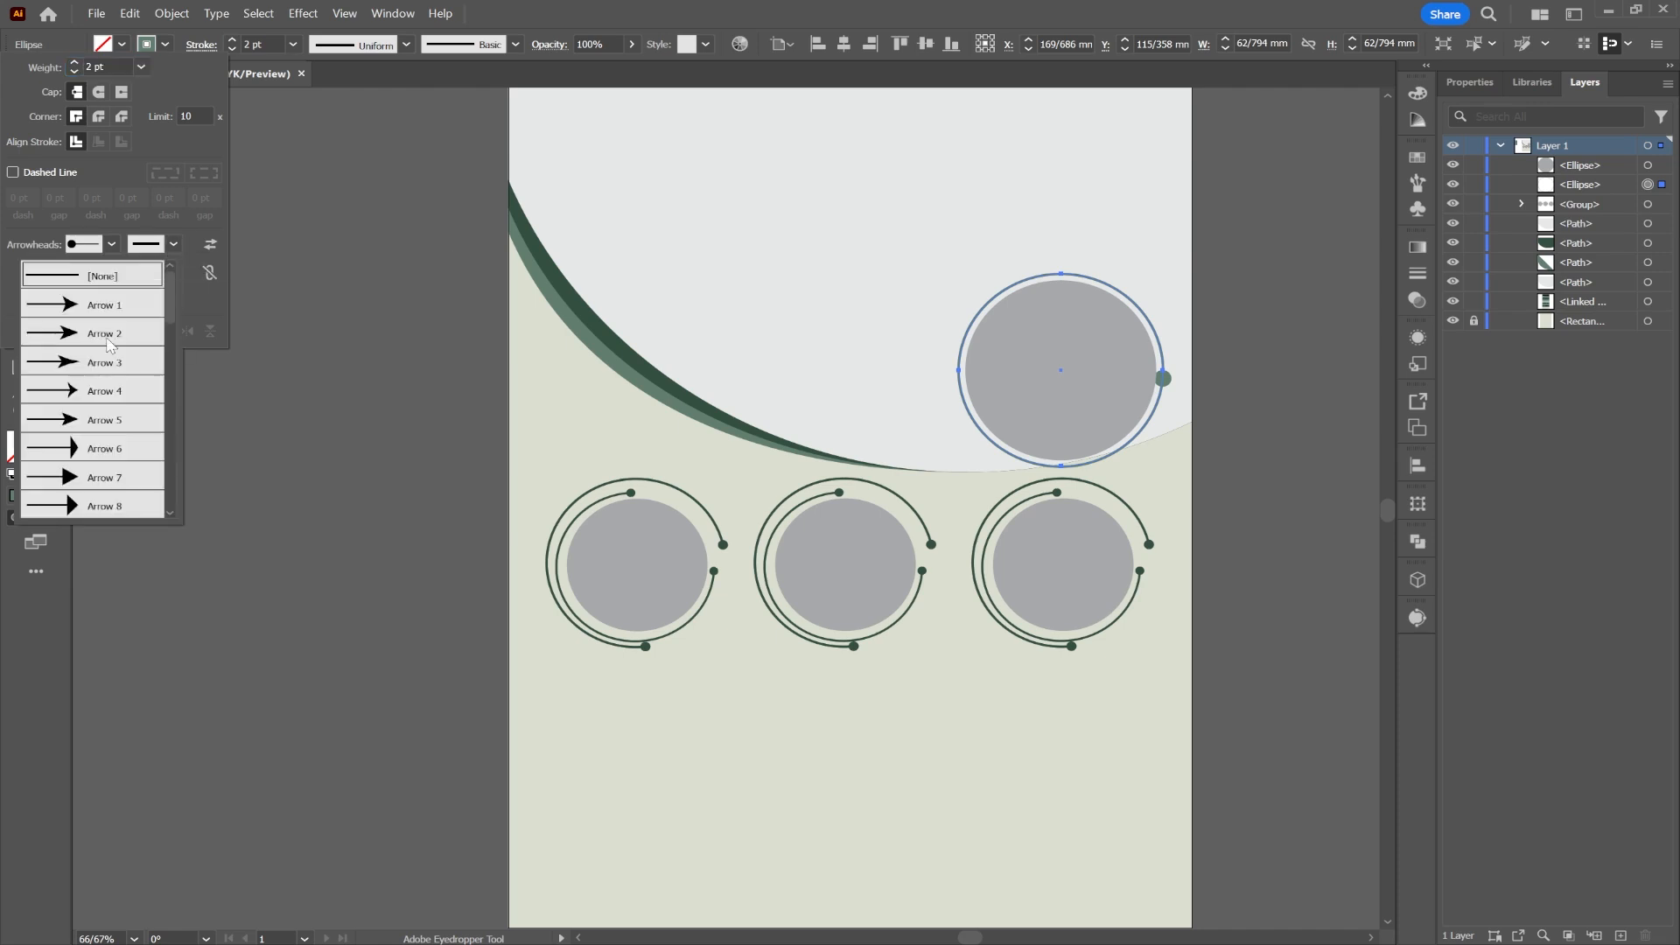
pyautogui.click(1293, 307)
pyautogui.click(1293, 307)
pyautogui.hotkey('ctrl', 'z')
# Step: Rotate the outer ring about 67 degrees and nudge it and the grey circle upward
pyautogui.press('v')
pyautogui.click(1225, 328)
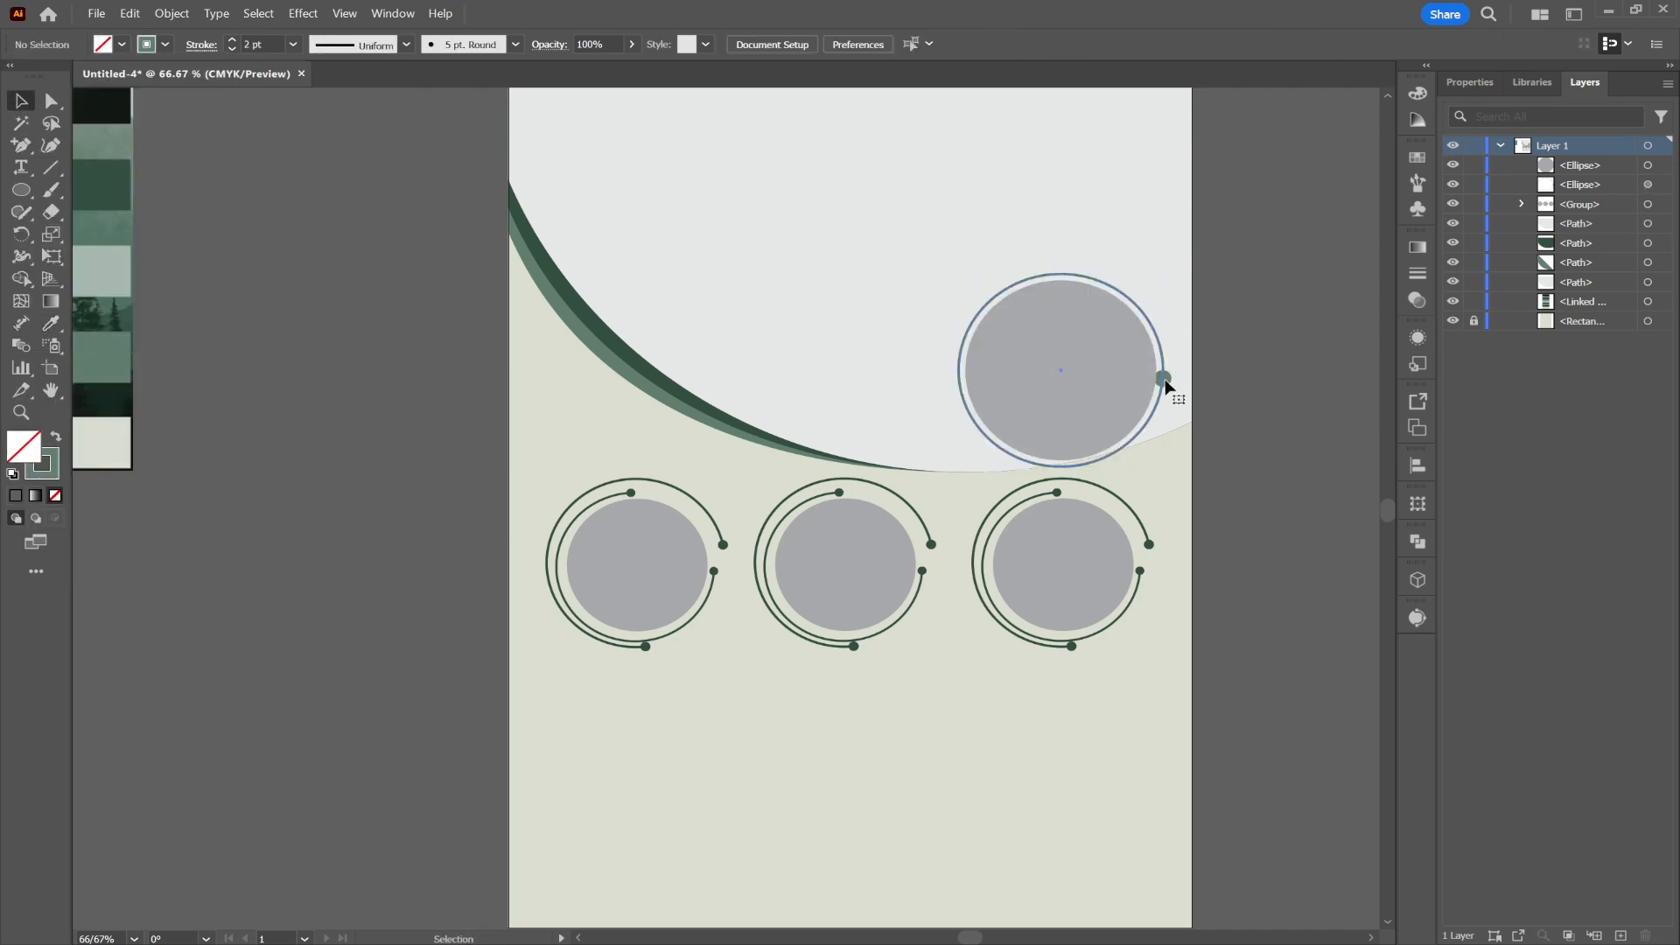
pyautogui.click(1164, 380)
pyautogui.moveTo(1174, 378)
pyautogui.mouseDown()
pyautogui.moveTo(1123, 245)
pyautogui.moveTo(1104, 285)
pyautogui.mouseUp()
pyautogui.keyDown('shift'); pyautogui.click(1072, 327); pyautogui.keyUp('shift')
pyautogui.hotkey('shift', 'Up')
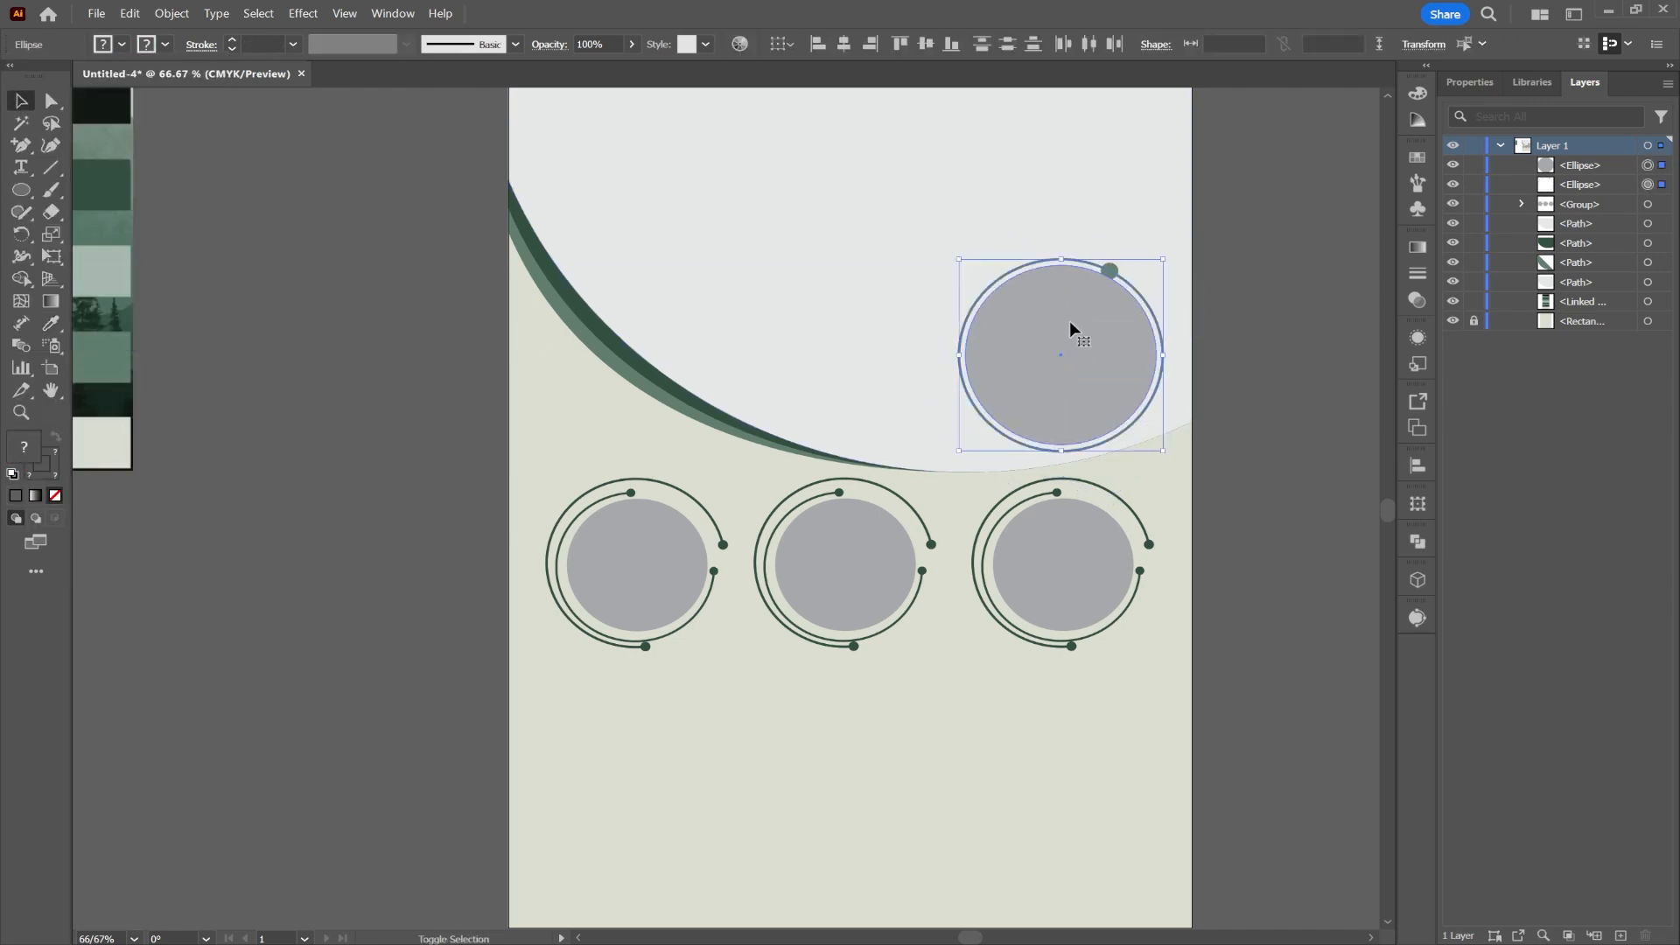
pyautogui.click(1219, 285)
# Step: Cut the outer ring with added anchor points and delete two segments to leave an open arc
pyautogui.click(1117, 273)
pyautogui.press('+')
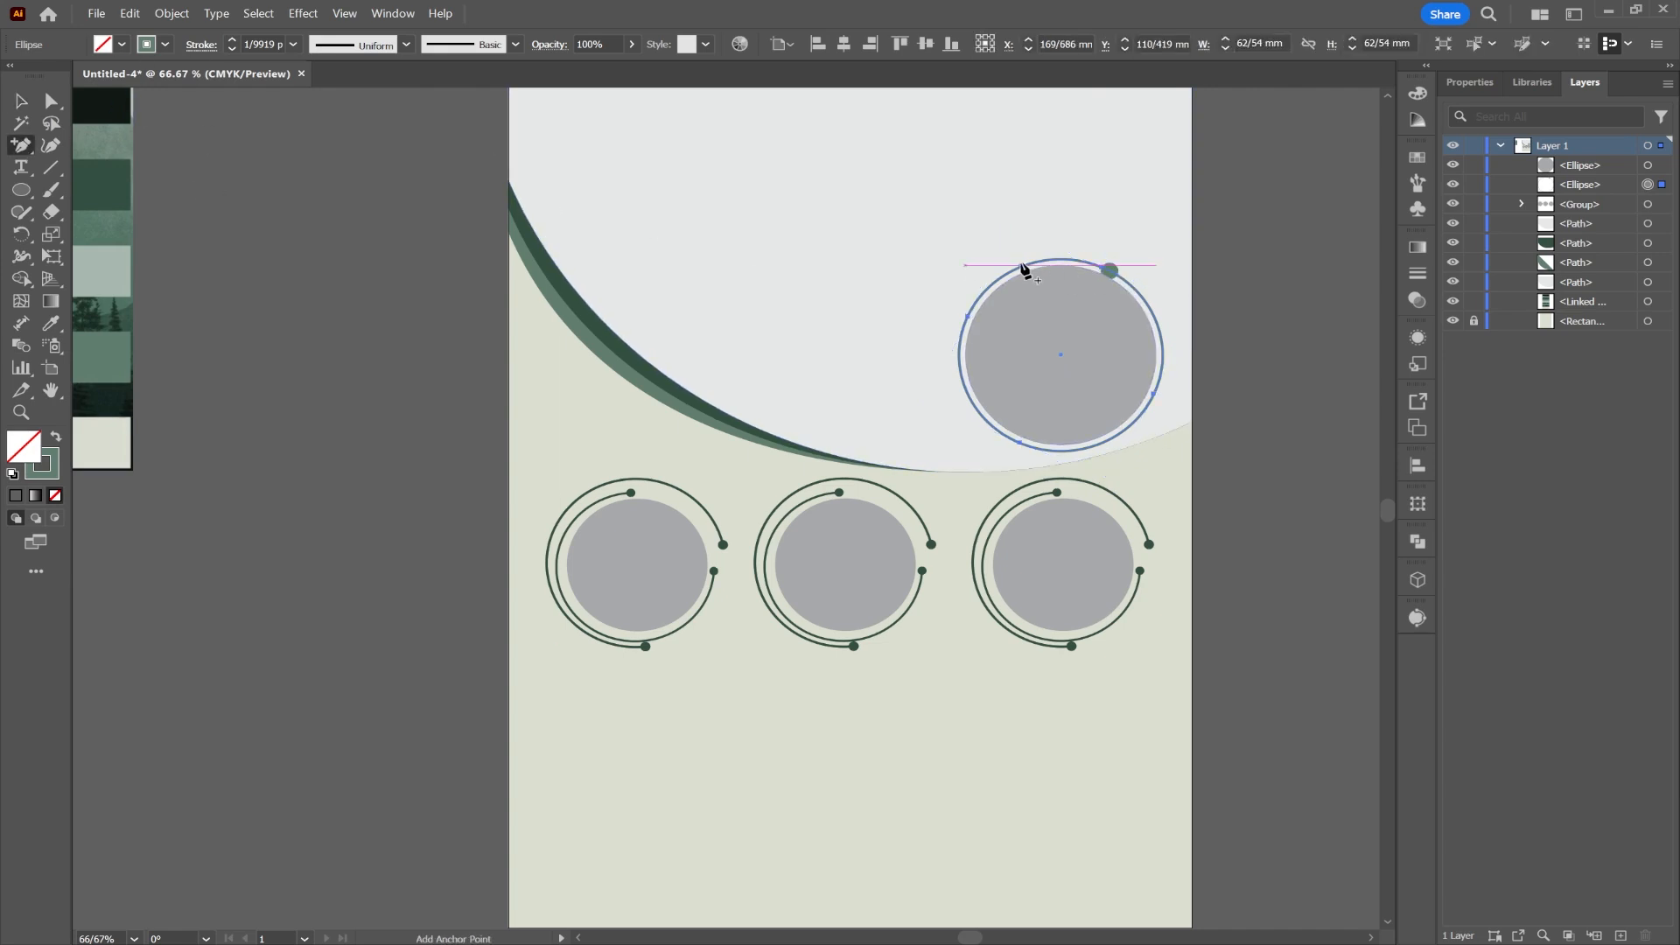
pyautogui.click(1020, 272)
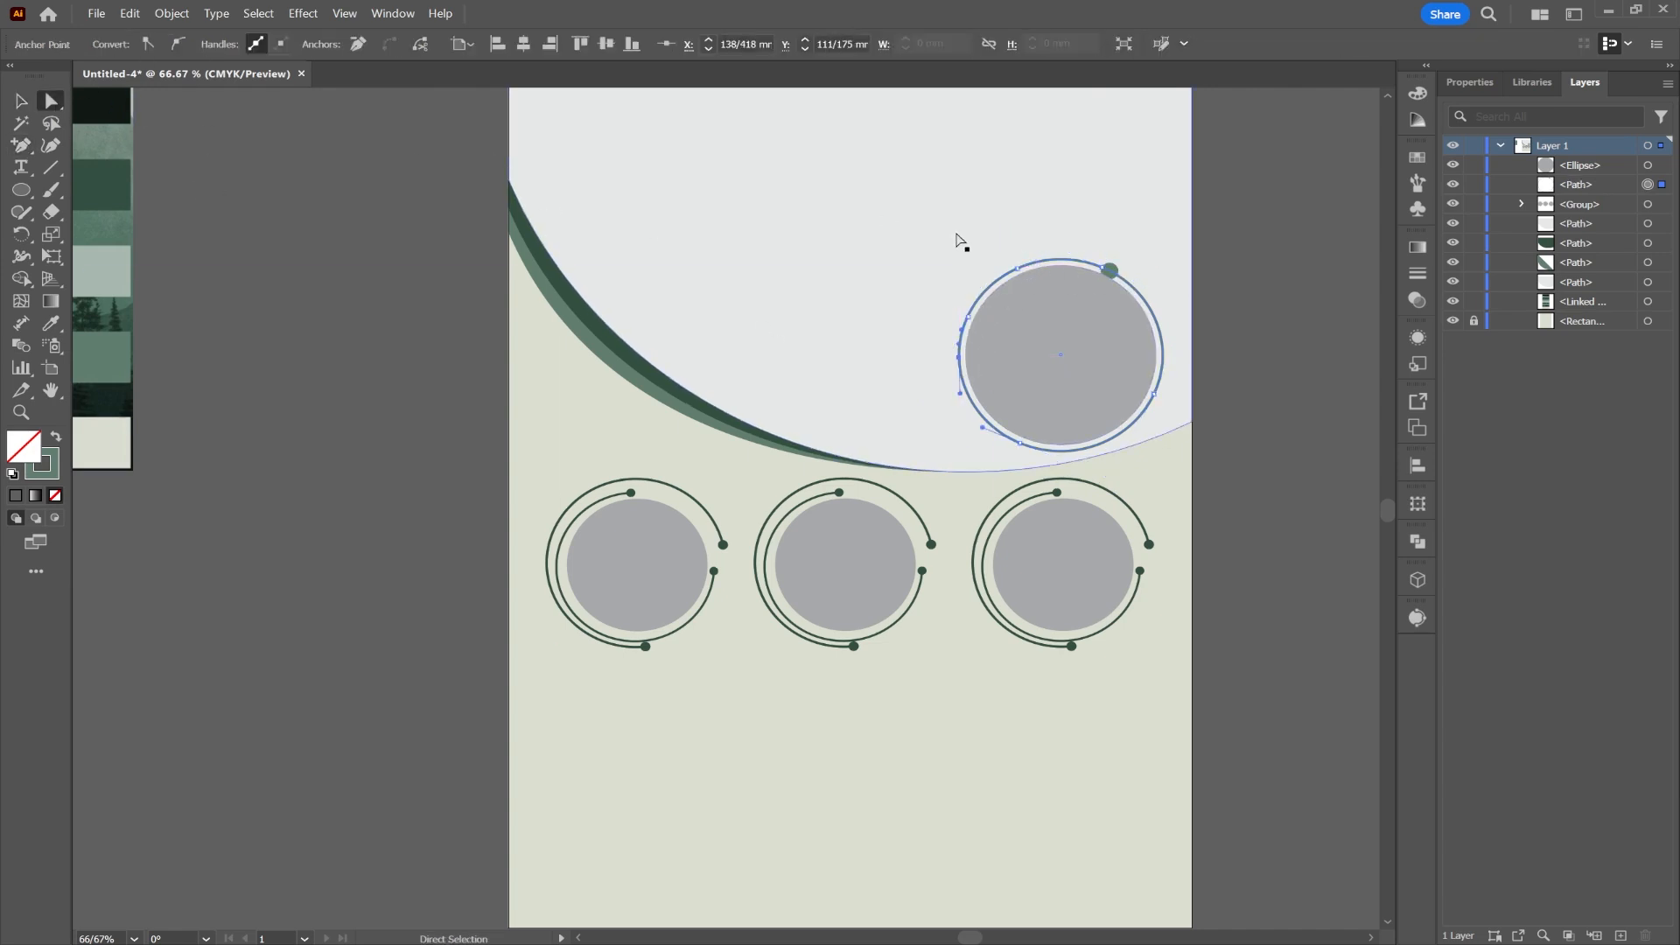
pyautogui.press('a')
pyautogui.press('Delete')
pyautogui.click(965, 331)
pyautogui.click(962, 336)
pyautogui.press('Delete')
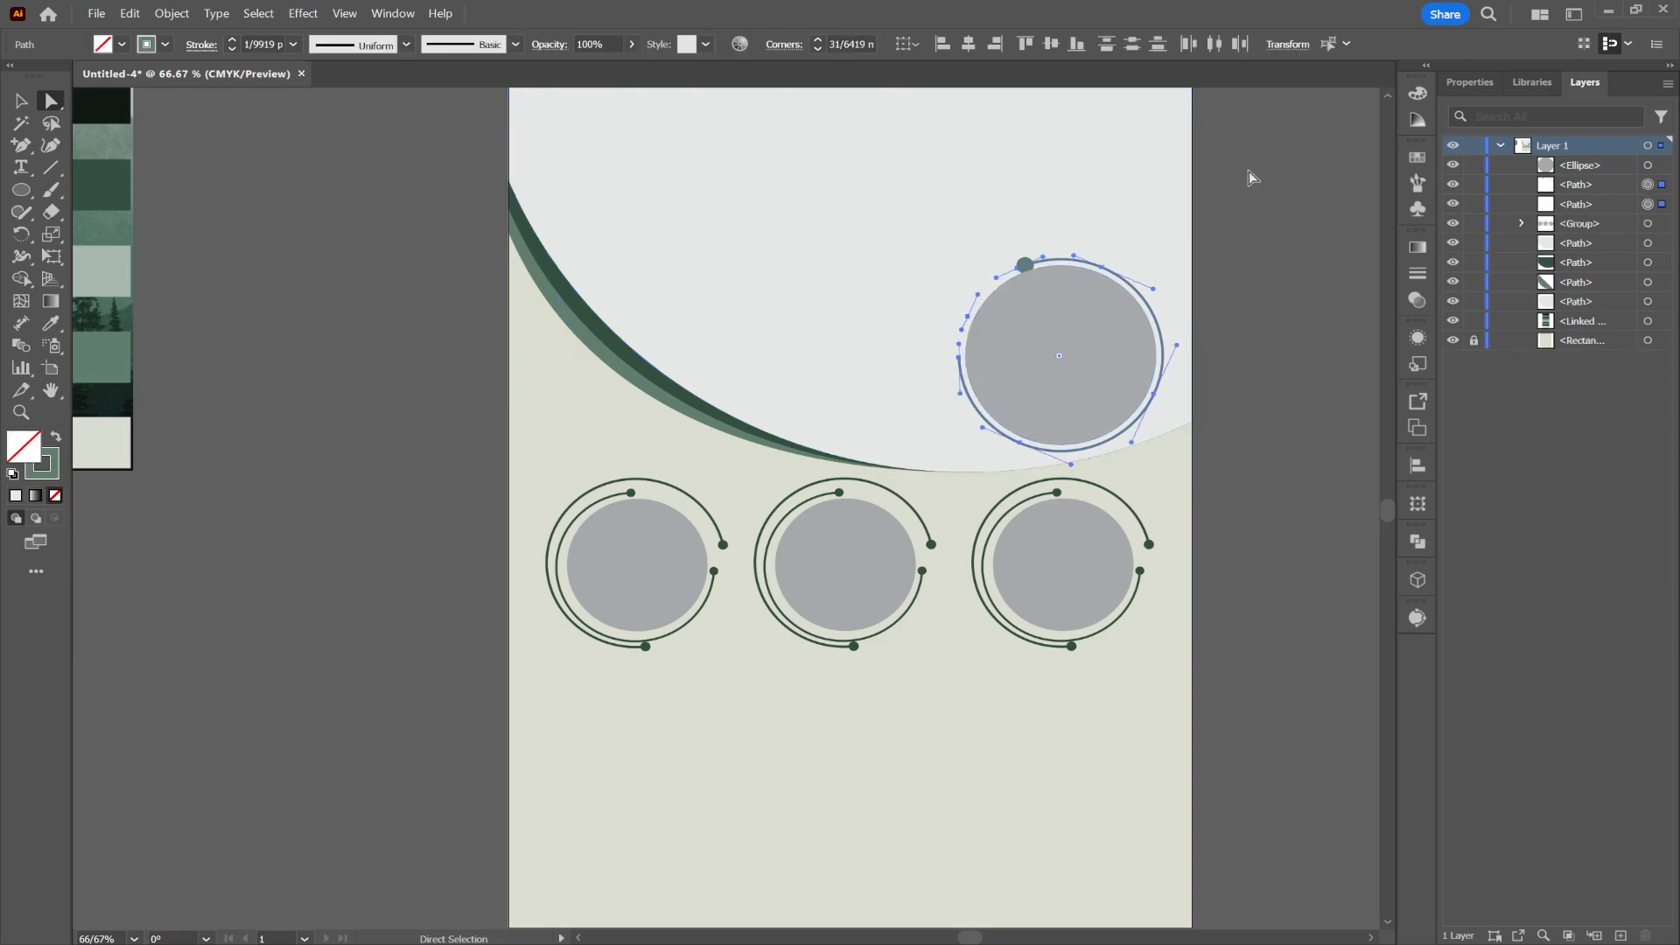
pyautogui.click(1251, 178)
# Step: Give the arc round dot line ends scaled to 50%
pyautogui.click(22, 99)
pyautogui.click(1107, 264)
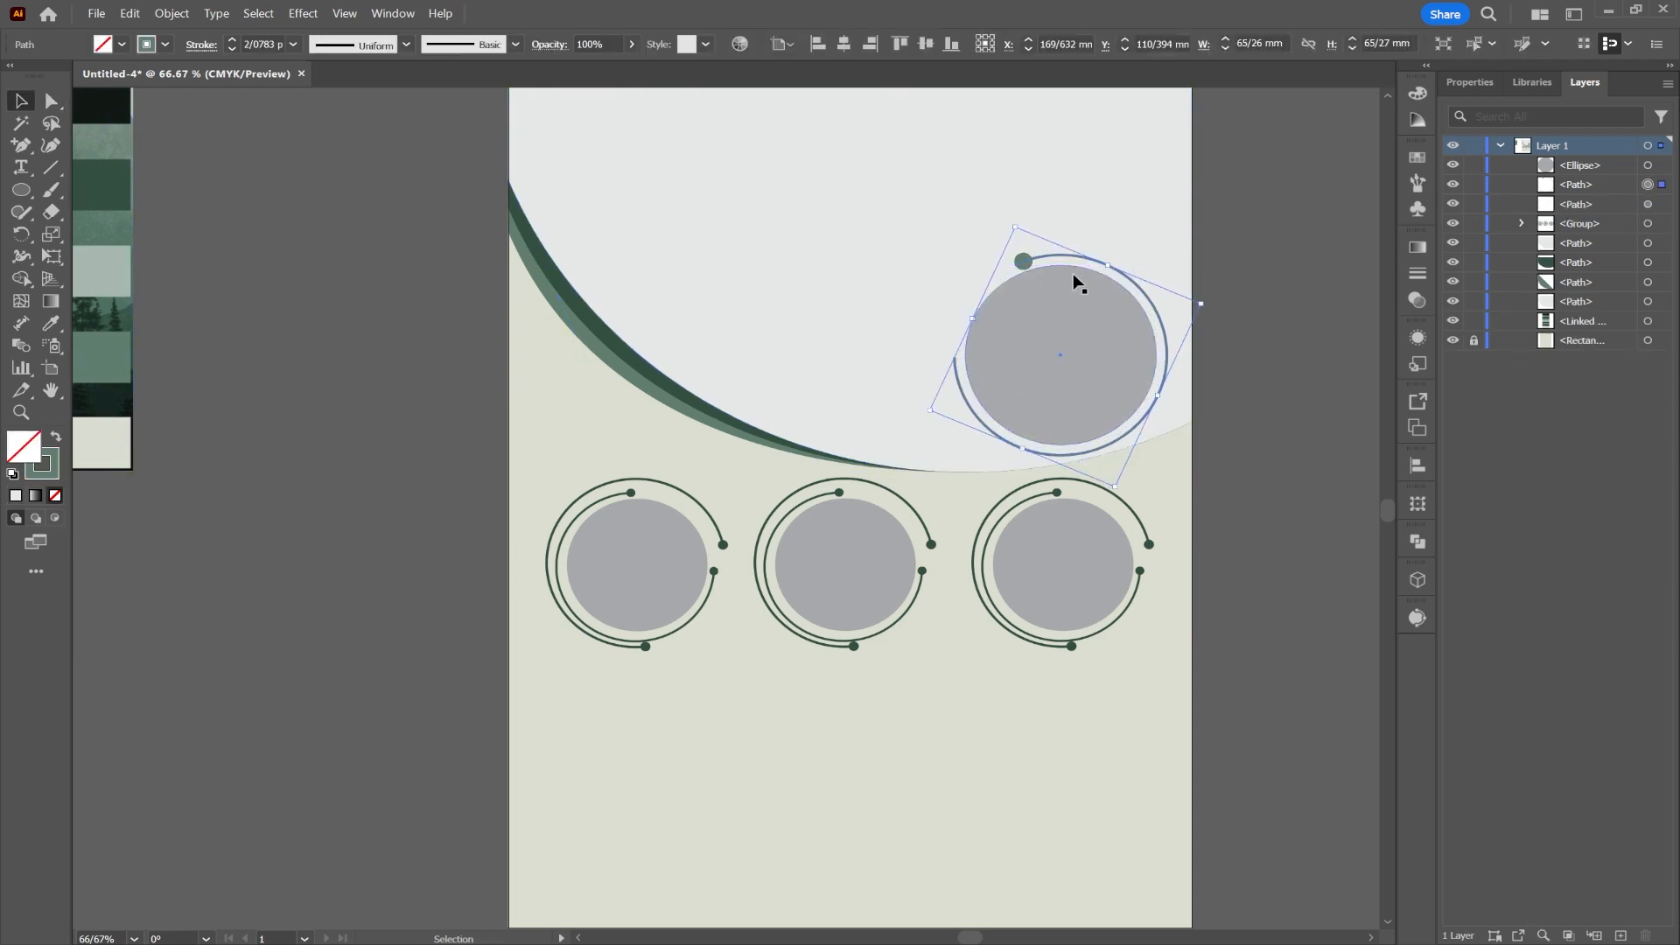
pyautogui.click(201, 44)
pyautogui.click(175, 245)
pyautogui.scroll(-6, 140, 359)
pyautogui.click(140, 362)
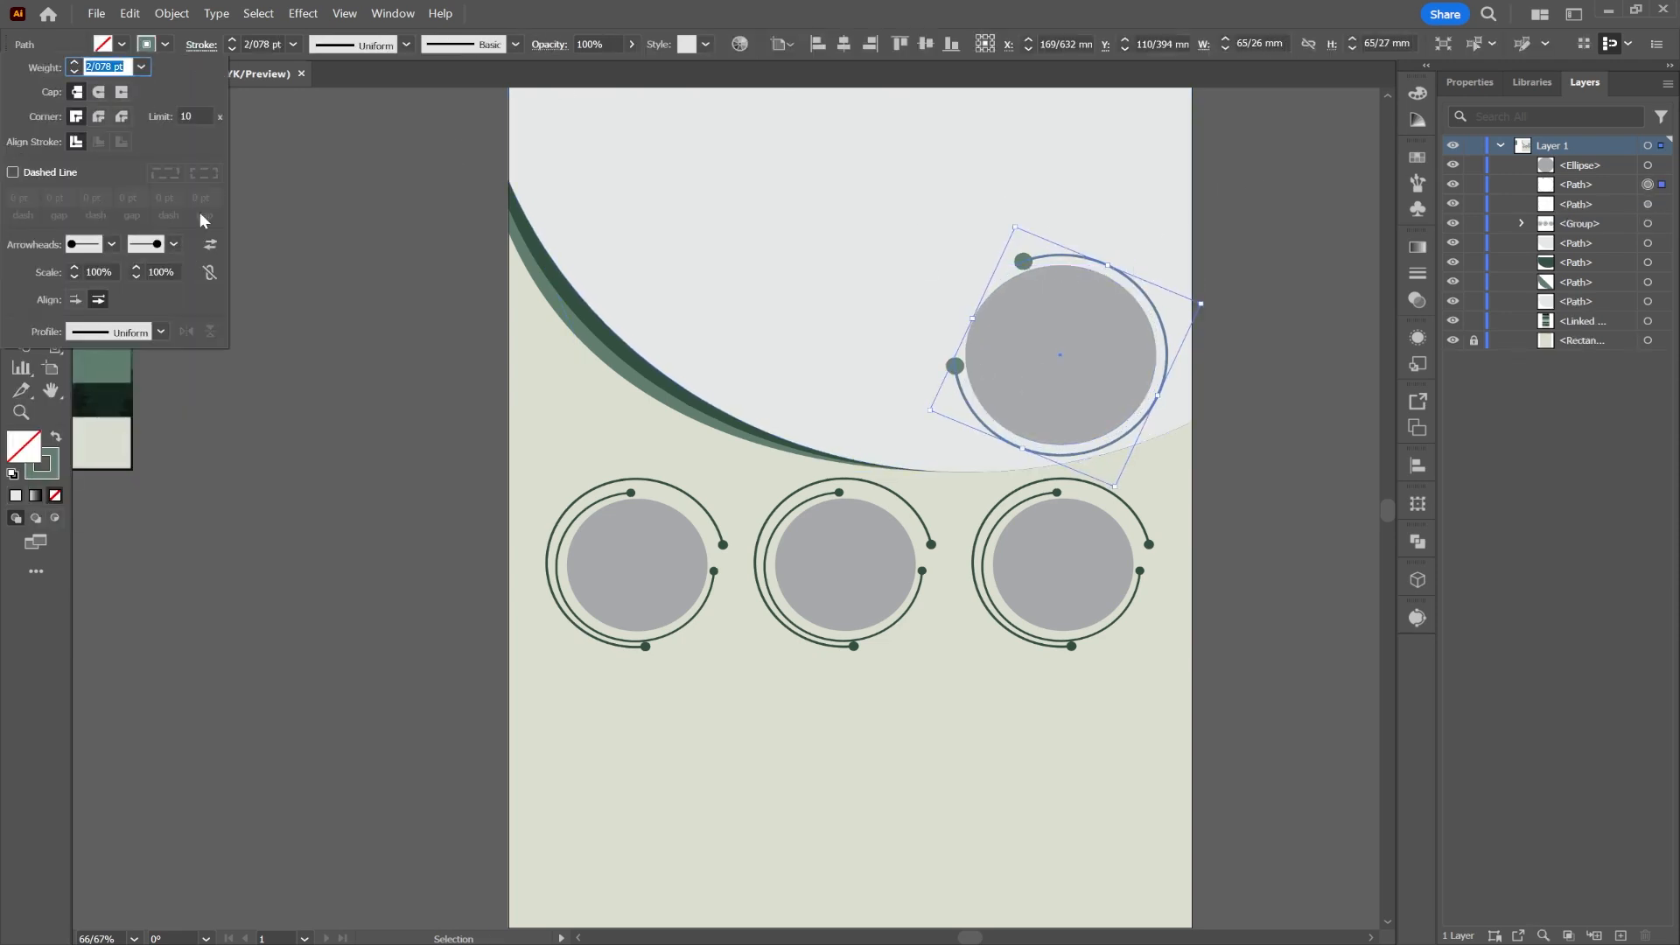
pyautogui.doubleClick(151, 273)
pyautogui.write('50')
pyautogui.click(104, 275)
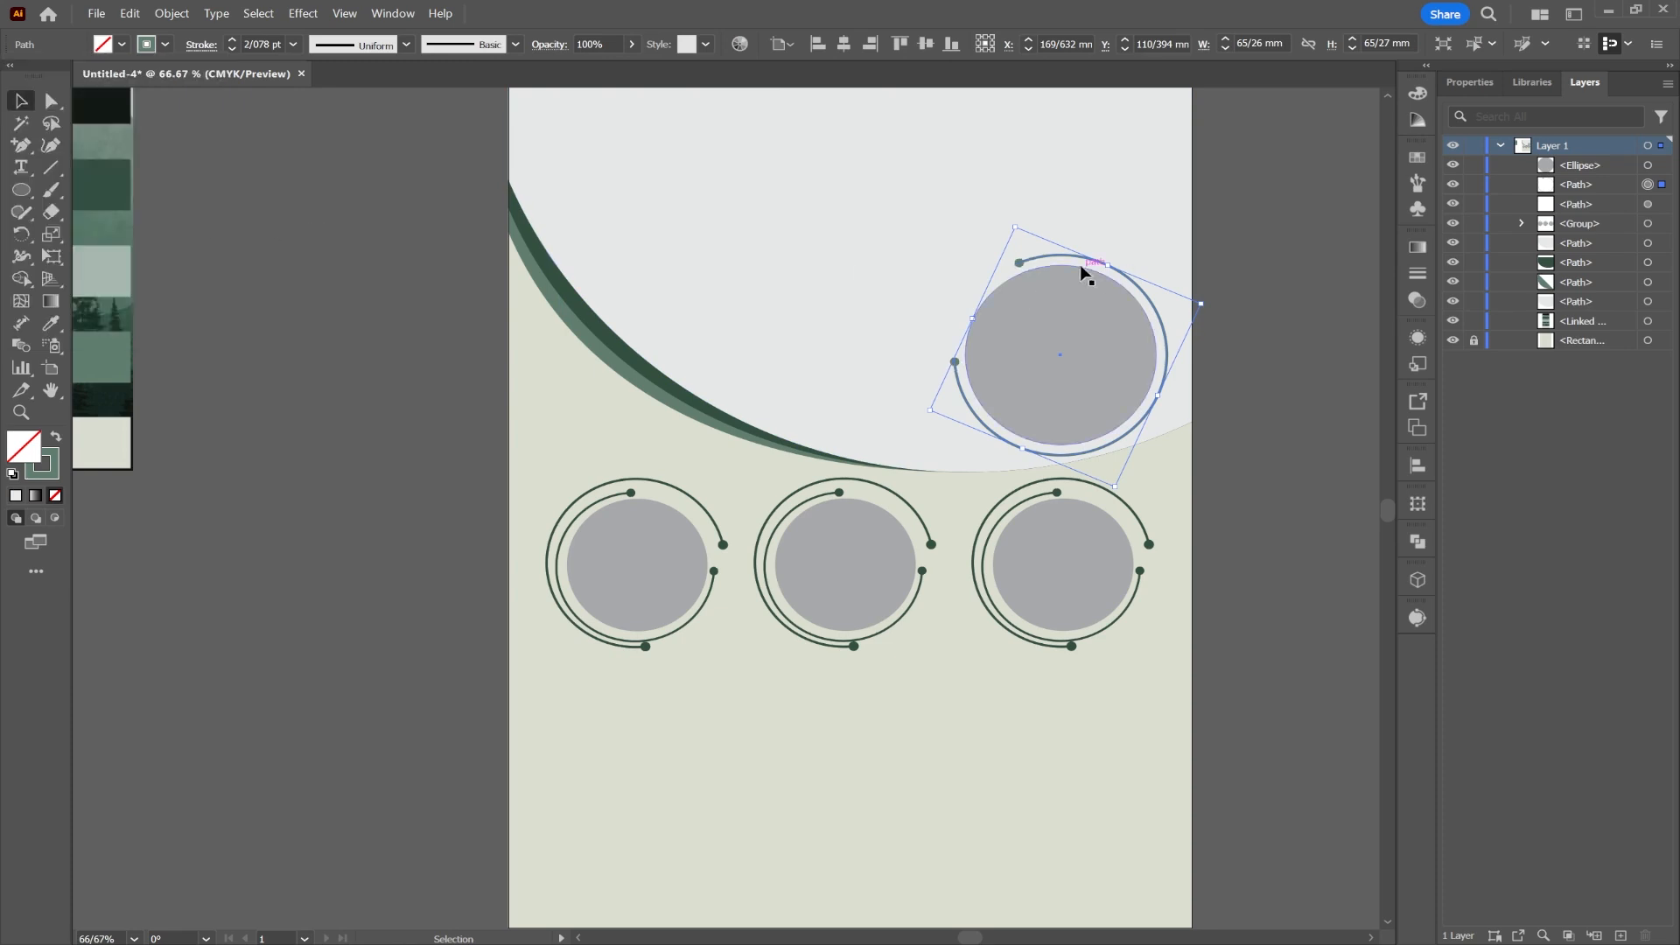
# Step: Paste a copy of the arc behind it, then enlarge, rotate and centre it on the circle
pyautogui.rightClick(1050, 254)
pyautogui.moveTo(1212, 359)
pyautogui.click(1290, 382)
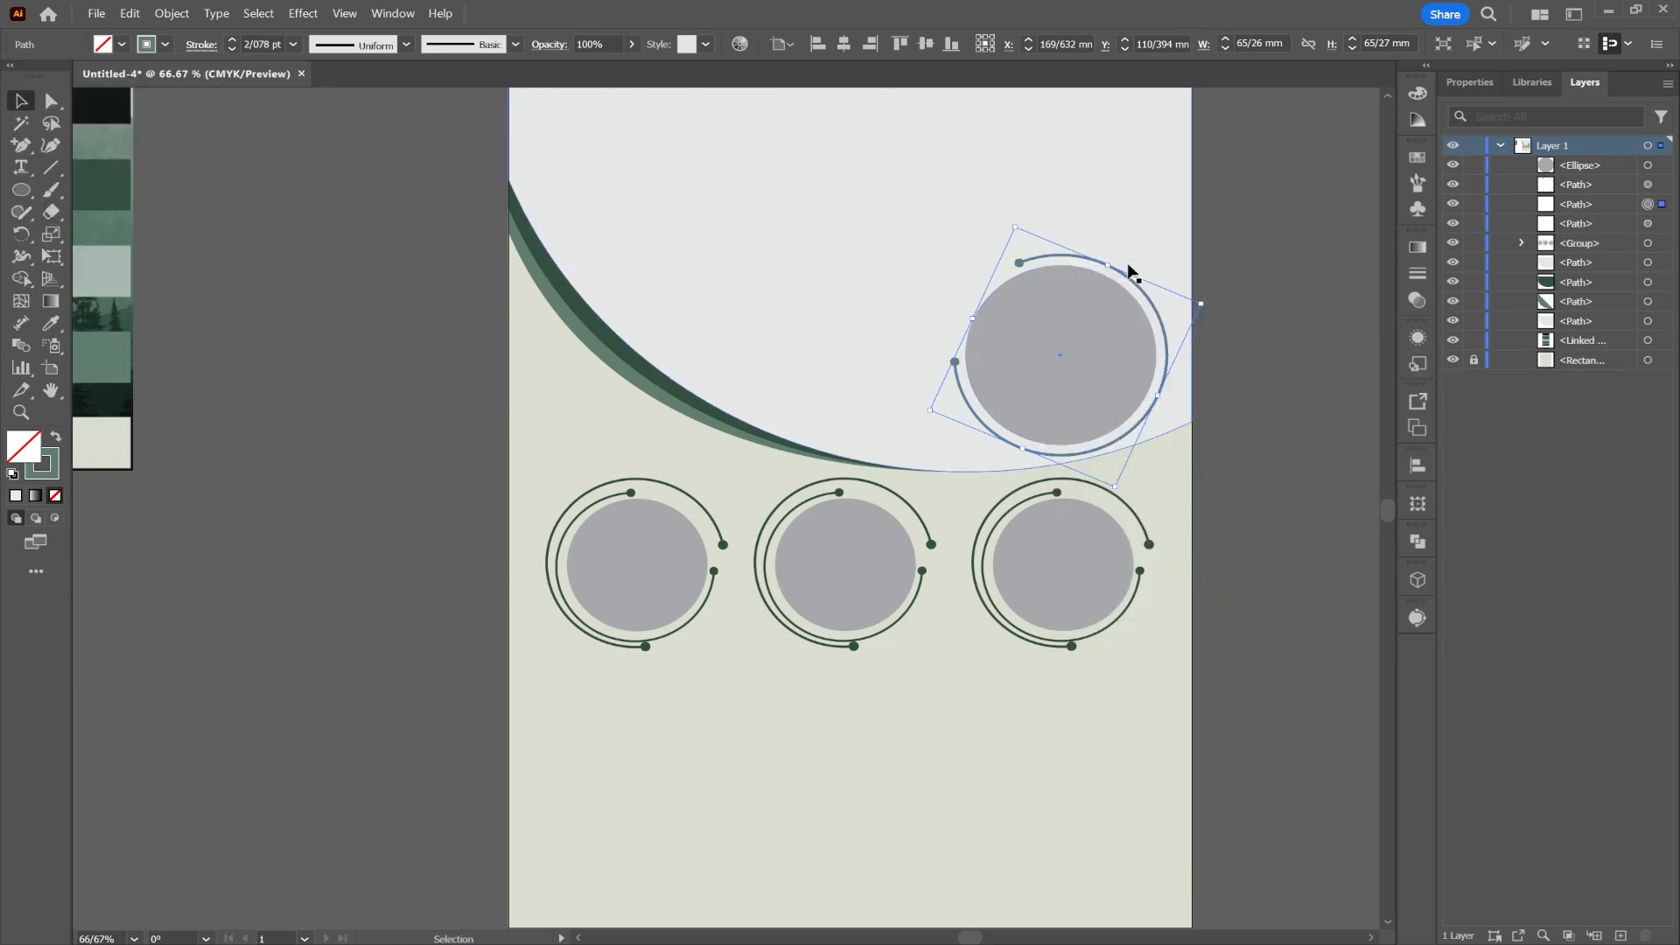
pyautogui.moveTo(1109, 265); pyautogui.dragTo(1115, 252)
pyautogui.moveTo(1230, 304); pyautogui.dragTo(974, 435)
pyautogui.moveTo(1060, 244); pyautogui.dragTo(1051, 239)
pyautogui.click(1053, 649)
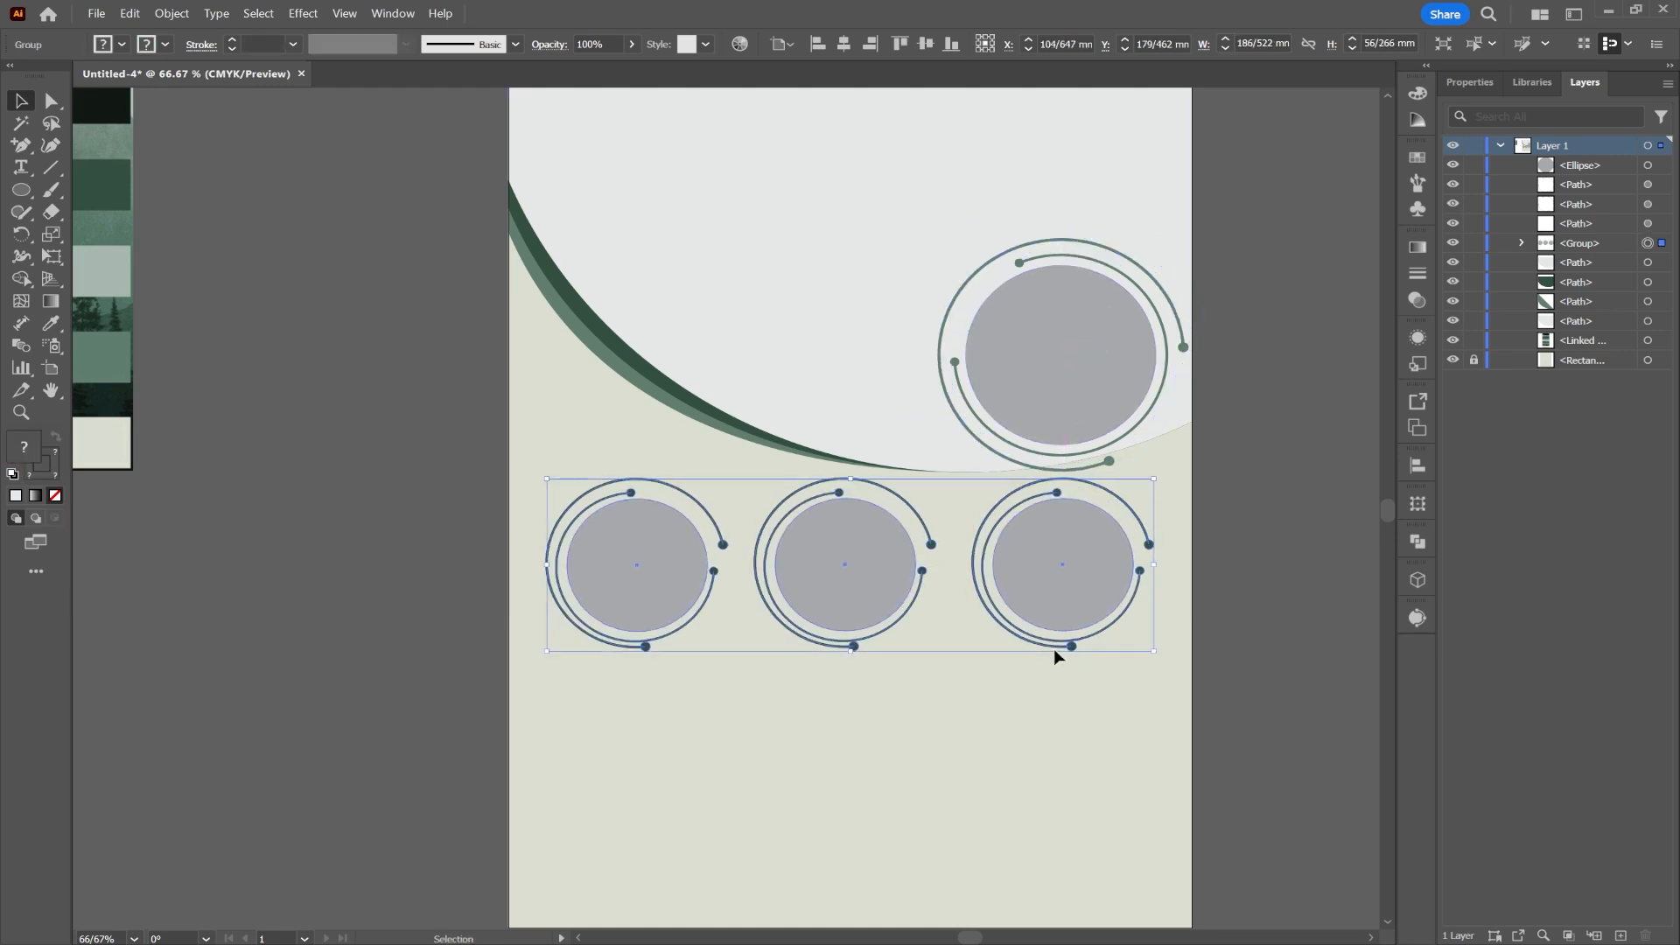
# Step: In isolation mode, nudge the small rings' outer arcs down-left so they line up
pyautogui.doubleClick(1054, 648)
pyautogui.moveTo(1052, 647); pyautogui.dragTo(1050, 649)
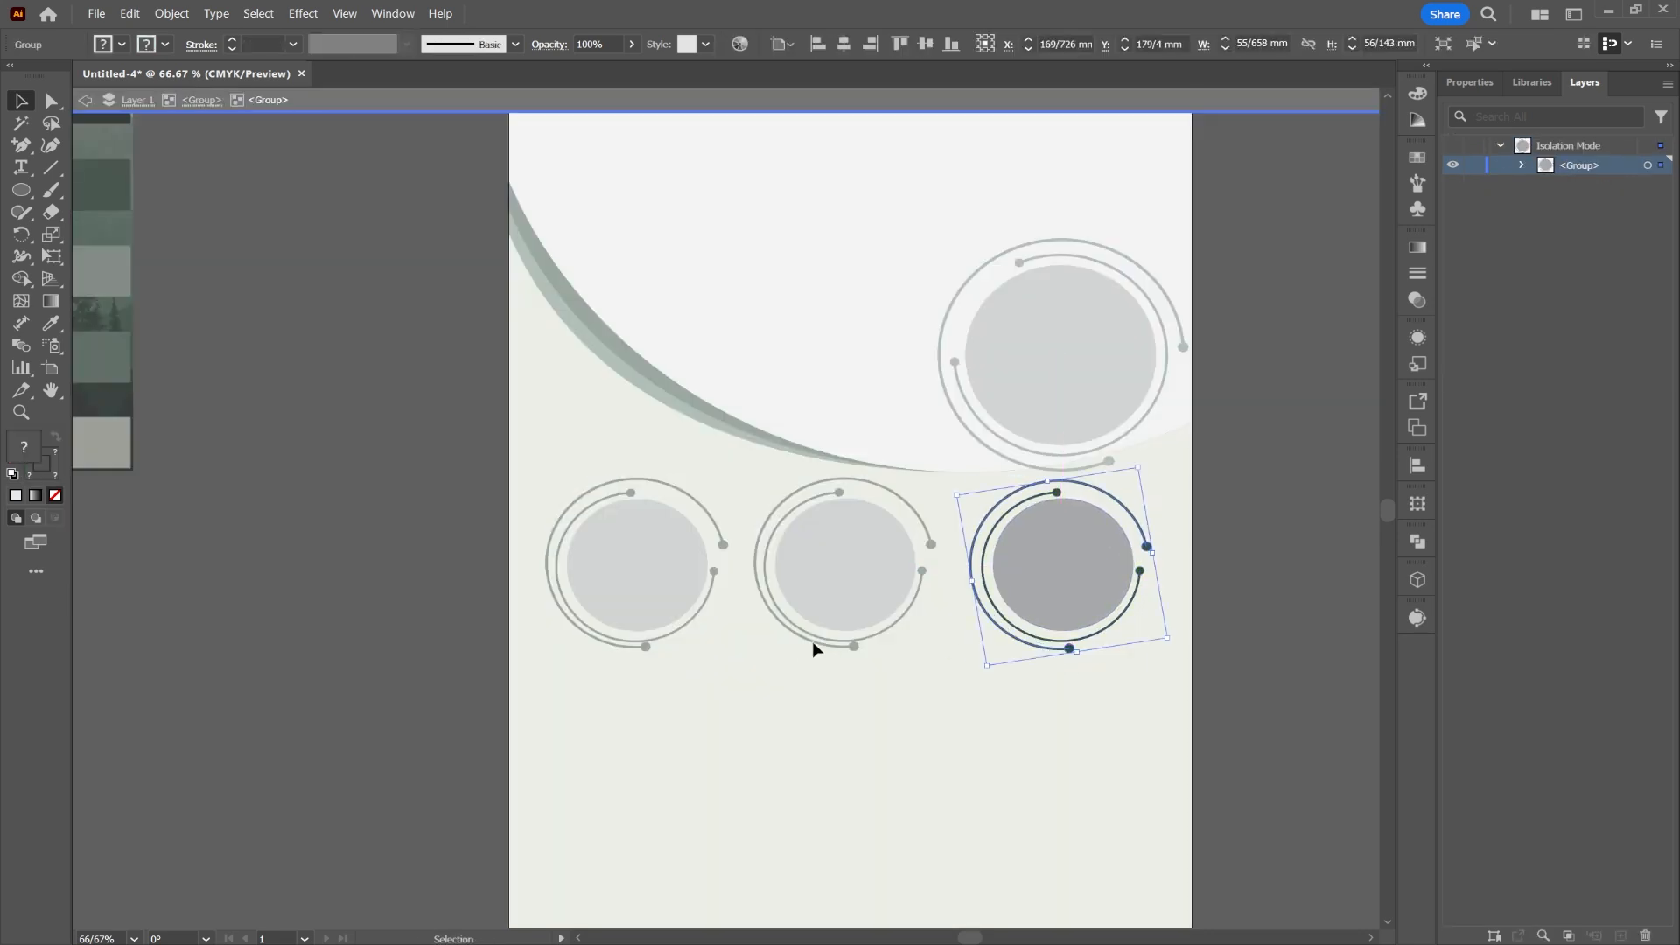
pyautogui.doubleClick(821, 647)
pyautogui.doubleClick(824, 646)
pyautogui.doubleClick(824, 645)
pyautogui.moveTo(824, 645); pyautogui.dragTo(822, 649)
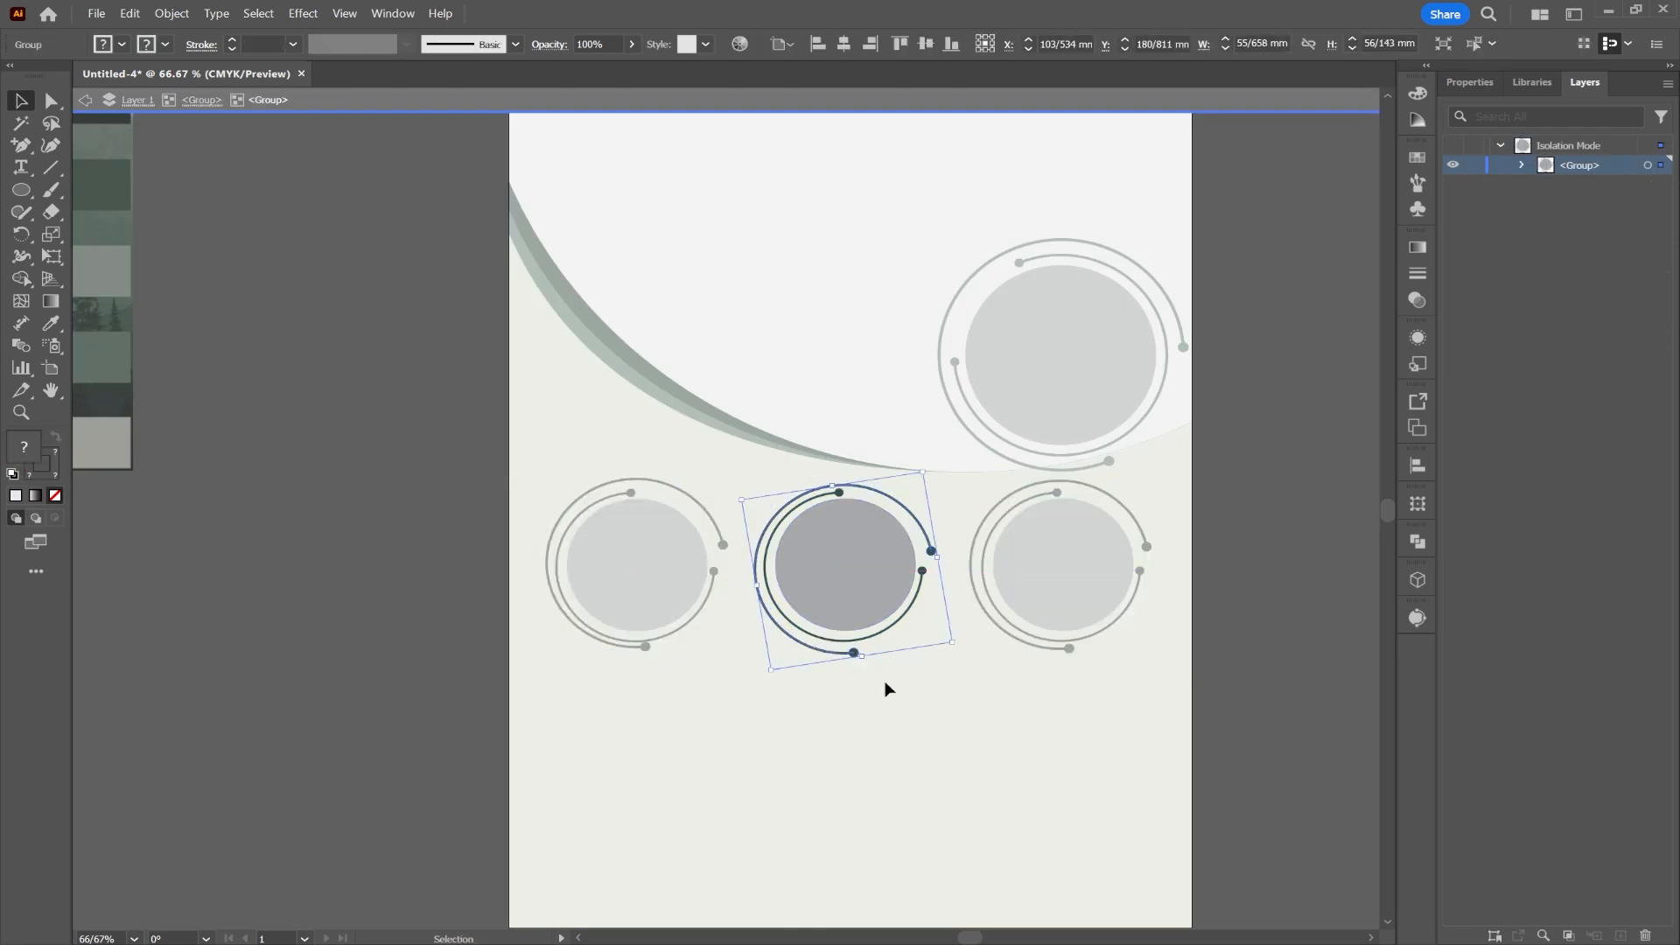
pyautogui.doubleClick(894, 685)
pyautogui.doubleClick(629, 652)
pyautogui.click(627, 652)
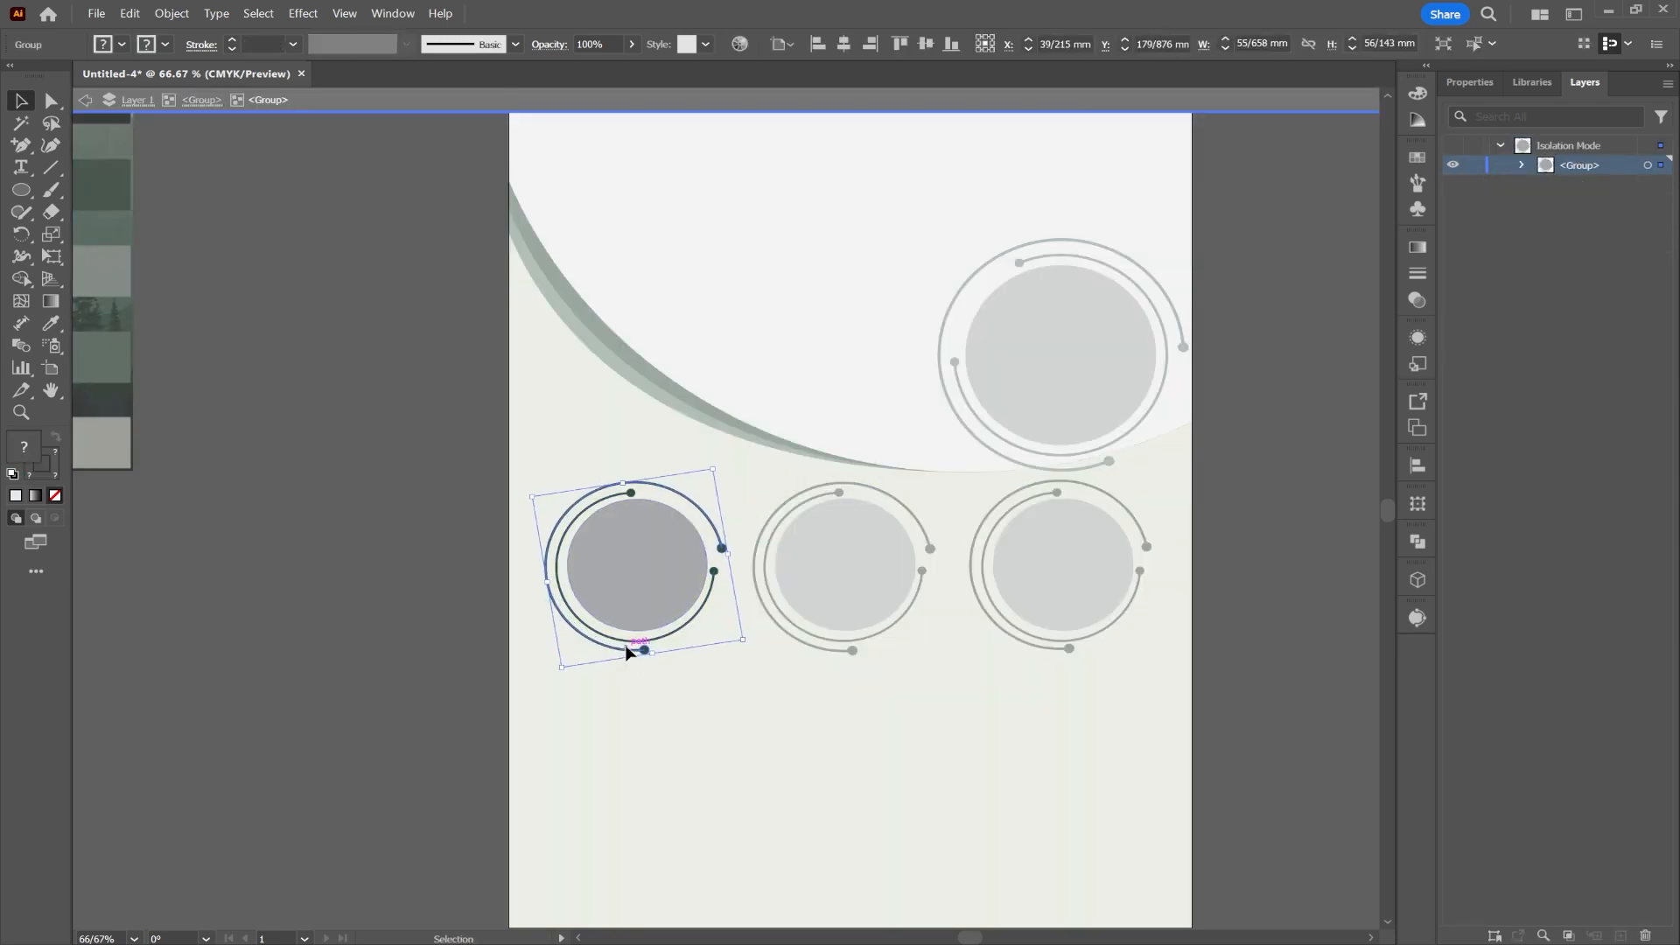
pyautogui.doubleClick(1260, 350)
# Step: Paste in place a copy of the large outer arc, rotate it about 50° and enlarge it into a third ring
pyautogui.rightClick(1036, 241)
pyautogui.click(1083, 302)
pyautogui.rightClick(1036, 245)
pyautogui.moveTo(1127, 351)
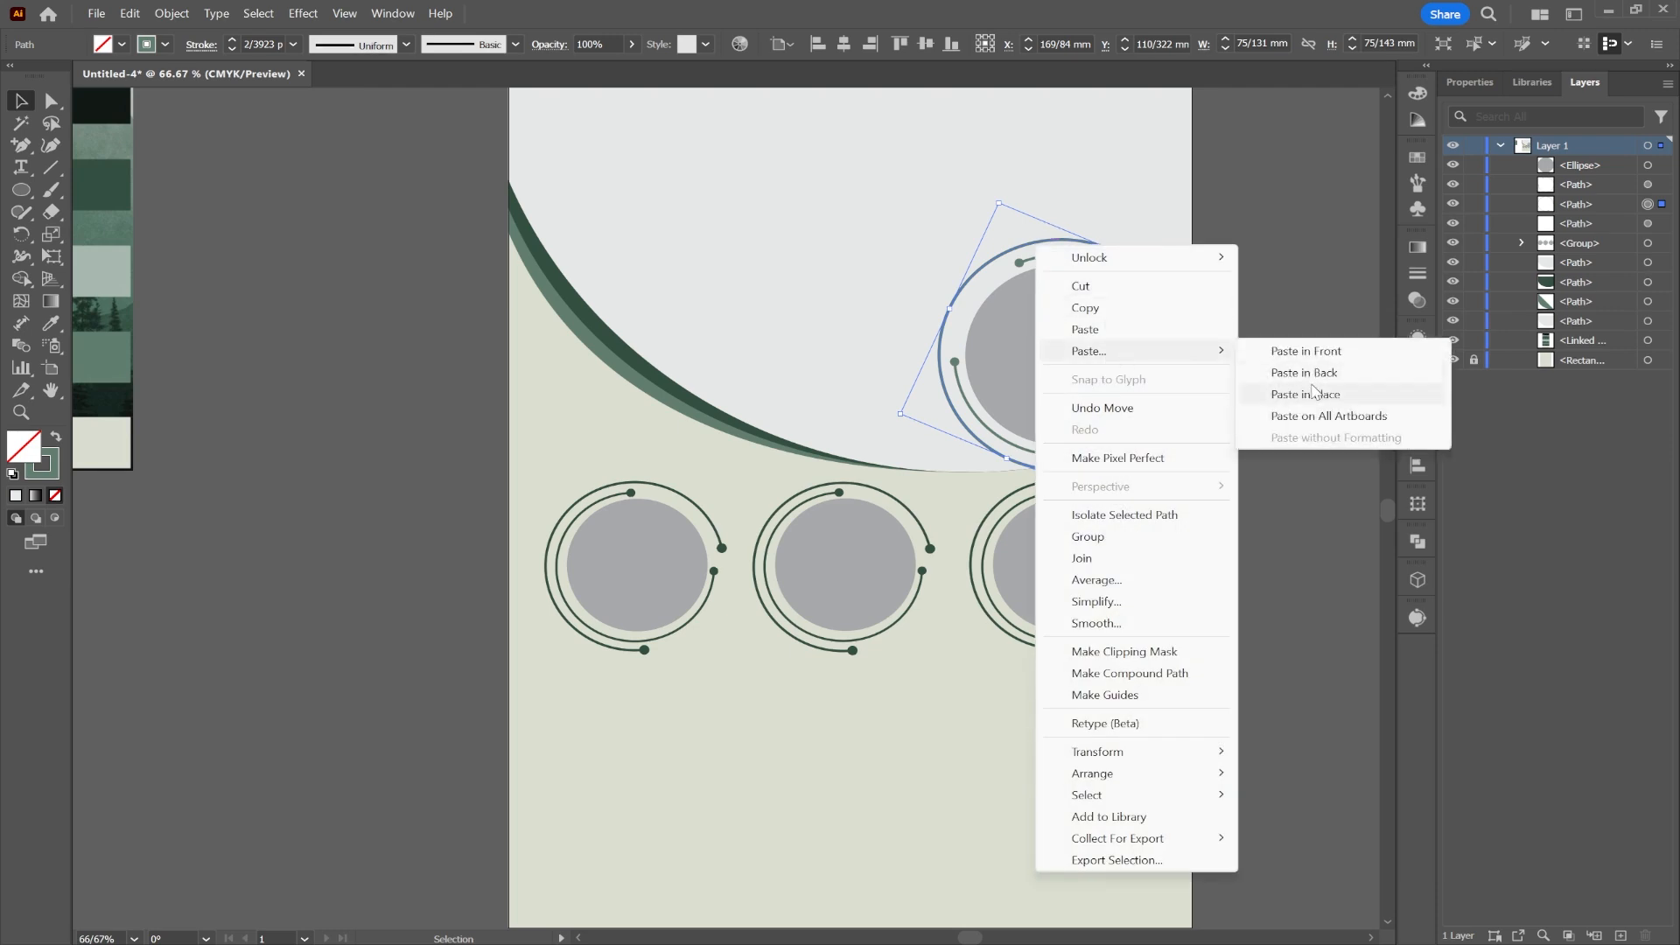
pyautogui.click(1307, 390)
pyautogui.moveTo(1217, 294); pyautogui.dragTo(1221, 432)
pyautogui.moveTo(1040, 231); pyautogui.dragTo(1041, 228)
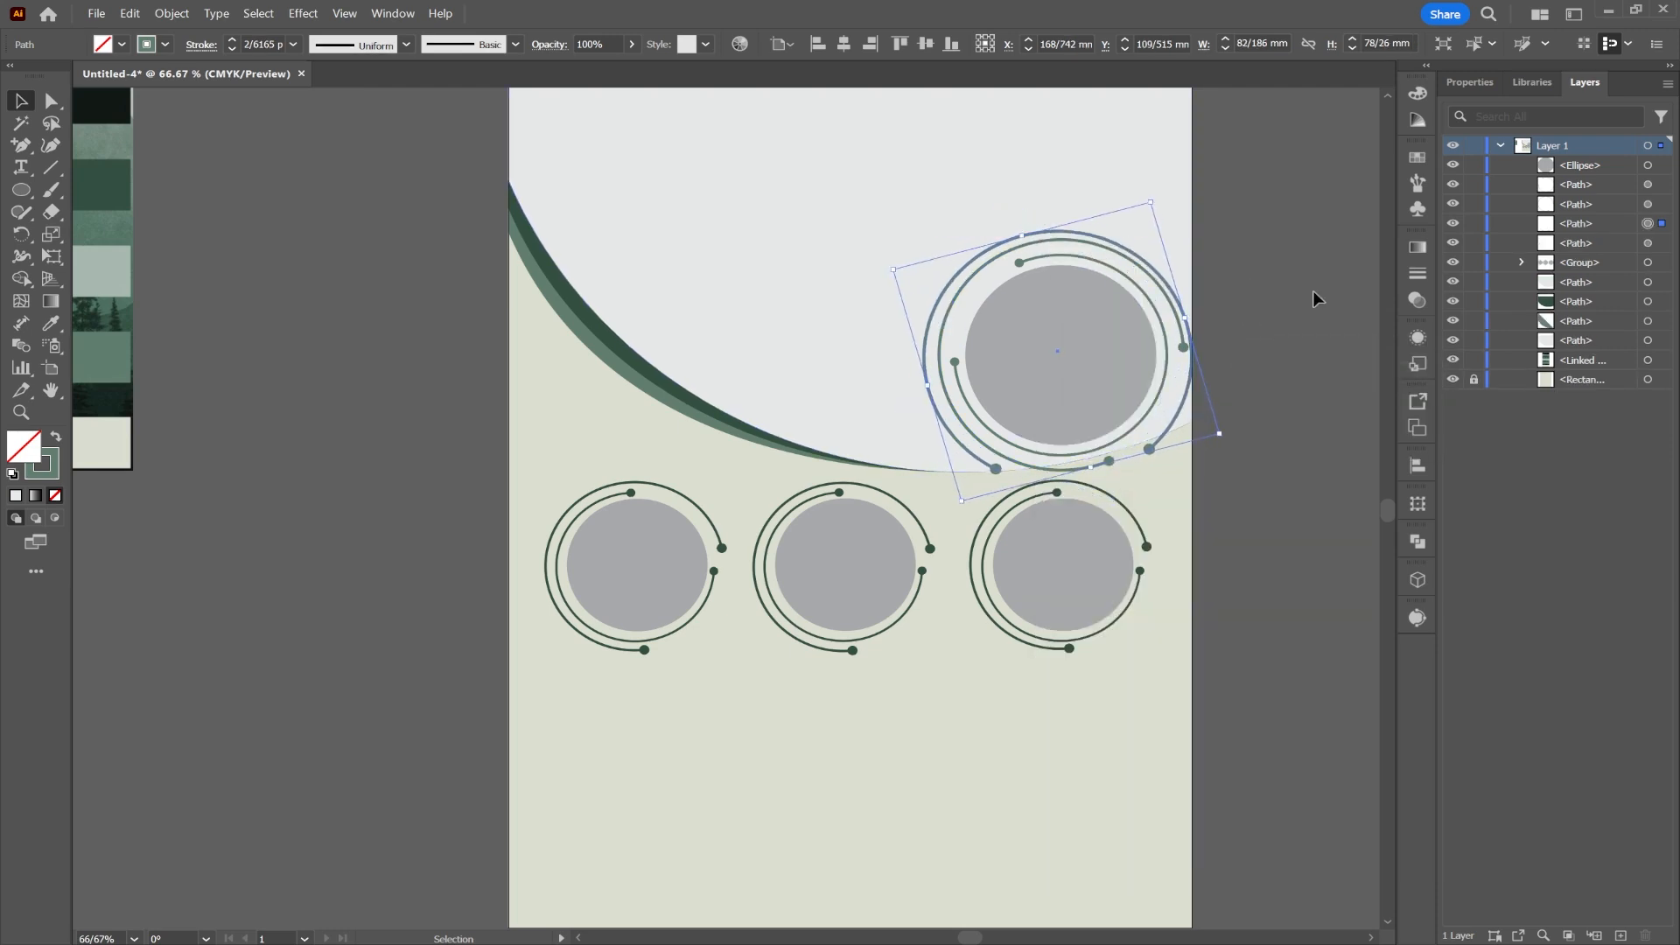
pyautogui.press('Up')
pyautogui.press('Right')
# Step: Select the three arcs and the grey circle together and shrink the whole ringed badge
pyautogui.keyDown('shift'); pyautogui.click(1039, 243); pyautogui.keyUp('shift')
pyautogui.keyDown('shift'); pyautogui.click(1104, 264); pyautogui.keyUp('shift')
pyautogui.keyDown('shift'); pyautogui.click(1115, 302); pyautogui.keyUp('shift')
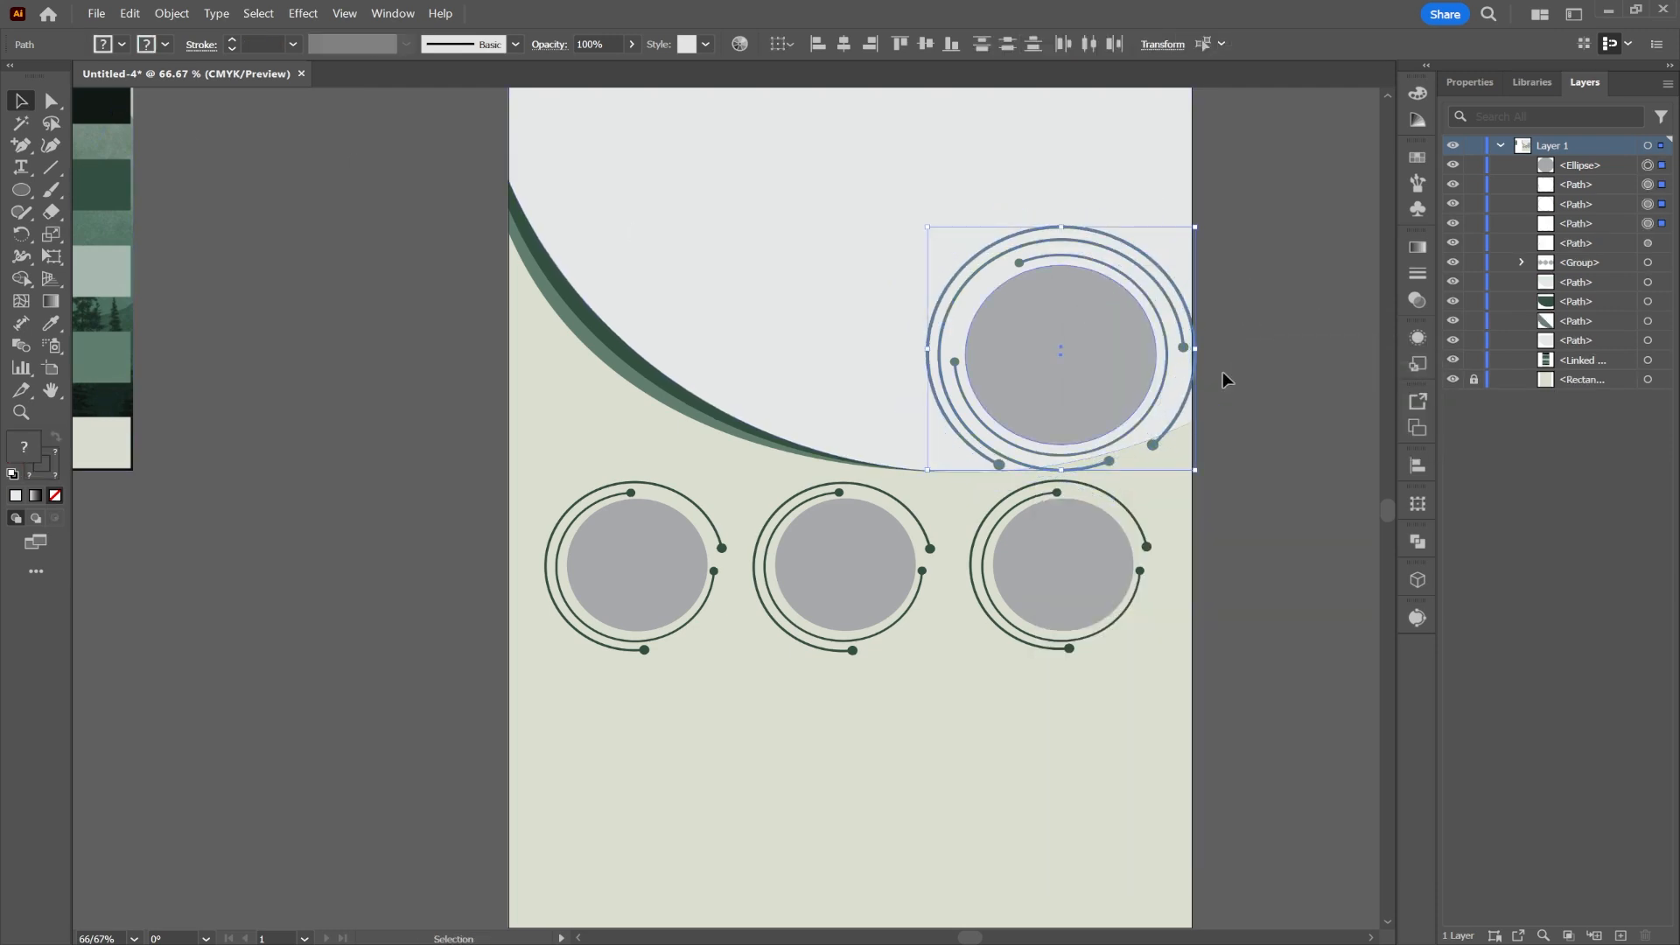
pyautogui.moveTo(1195, 349); pyautogui.dragTo(1068, 356)
pyautogui.click(1222, 423)
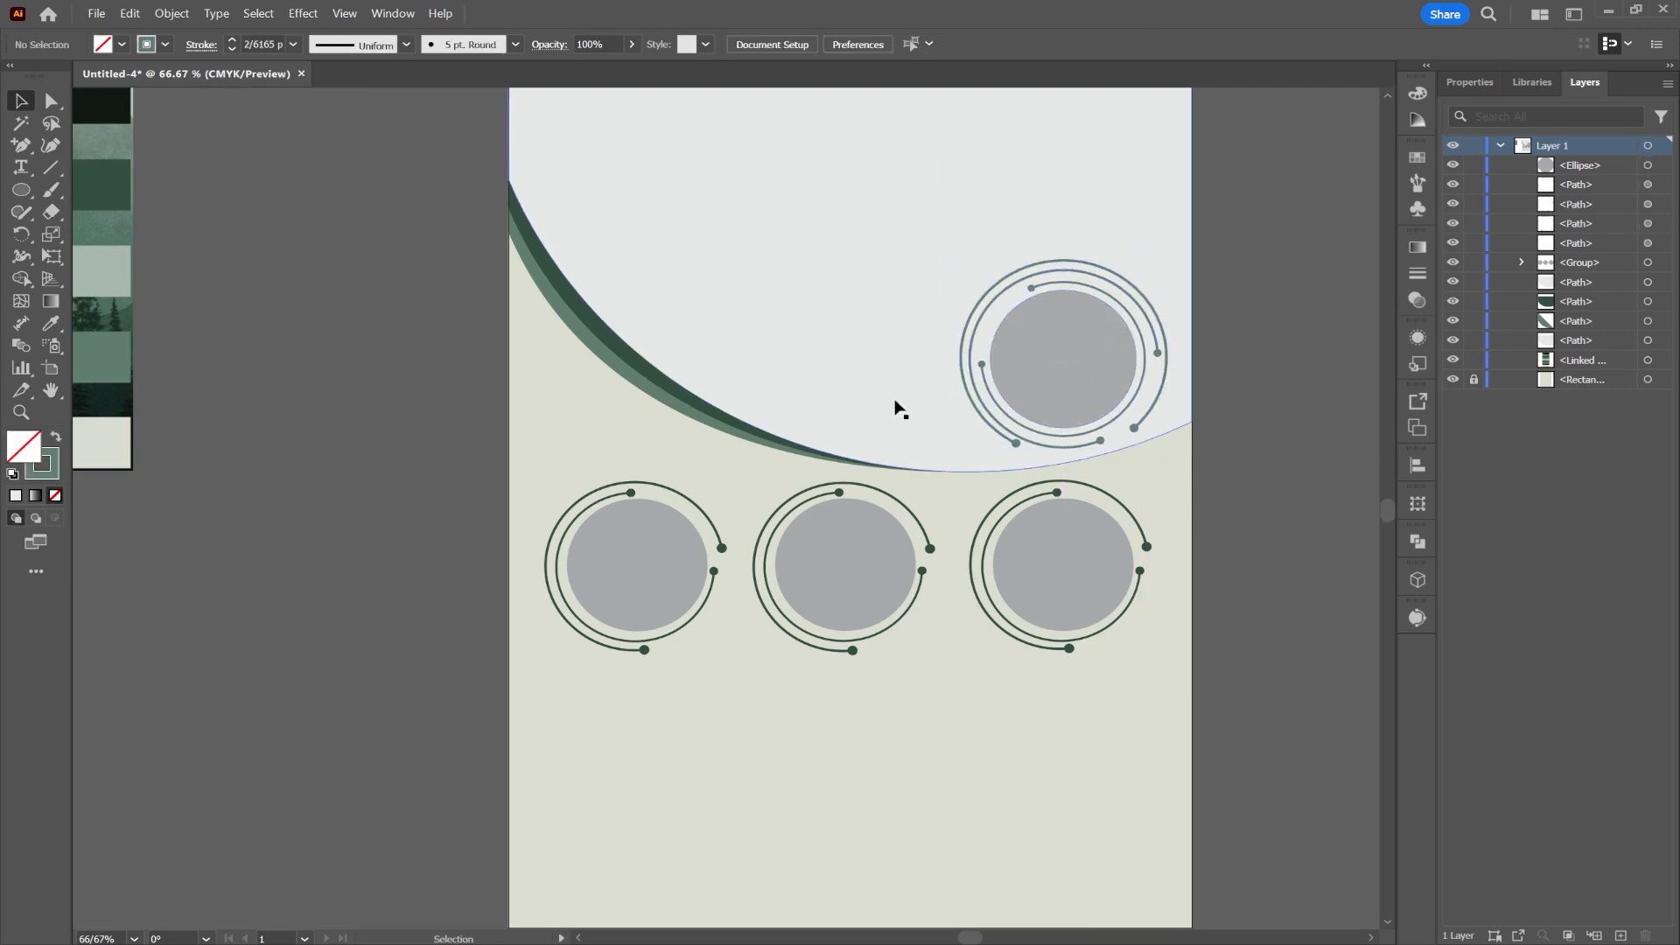
pyautogui.scroll(3, 840, 350)
pyautogui.click(783, 302)
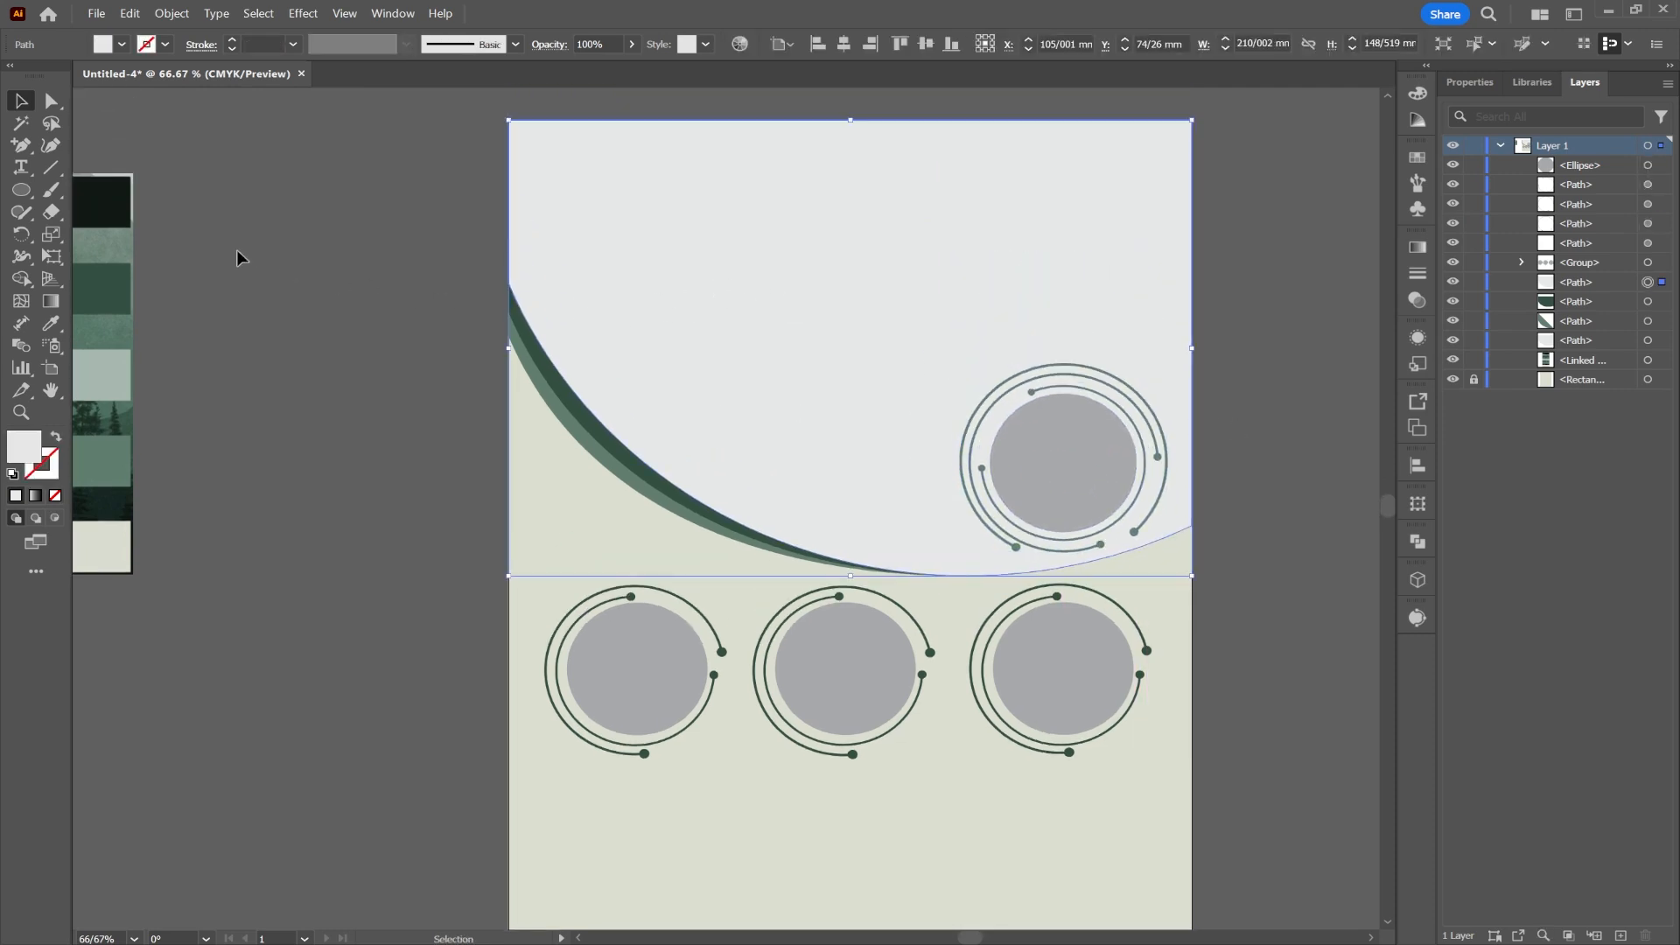
pyautogui.click(95, 14)
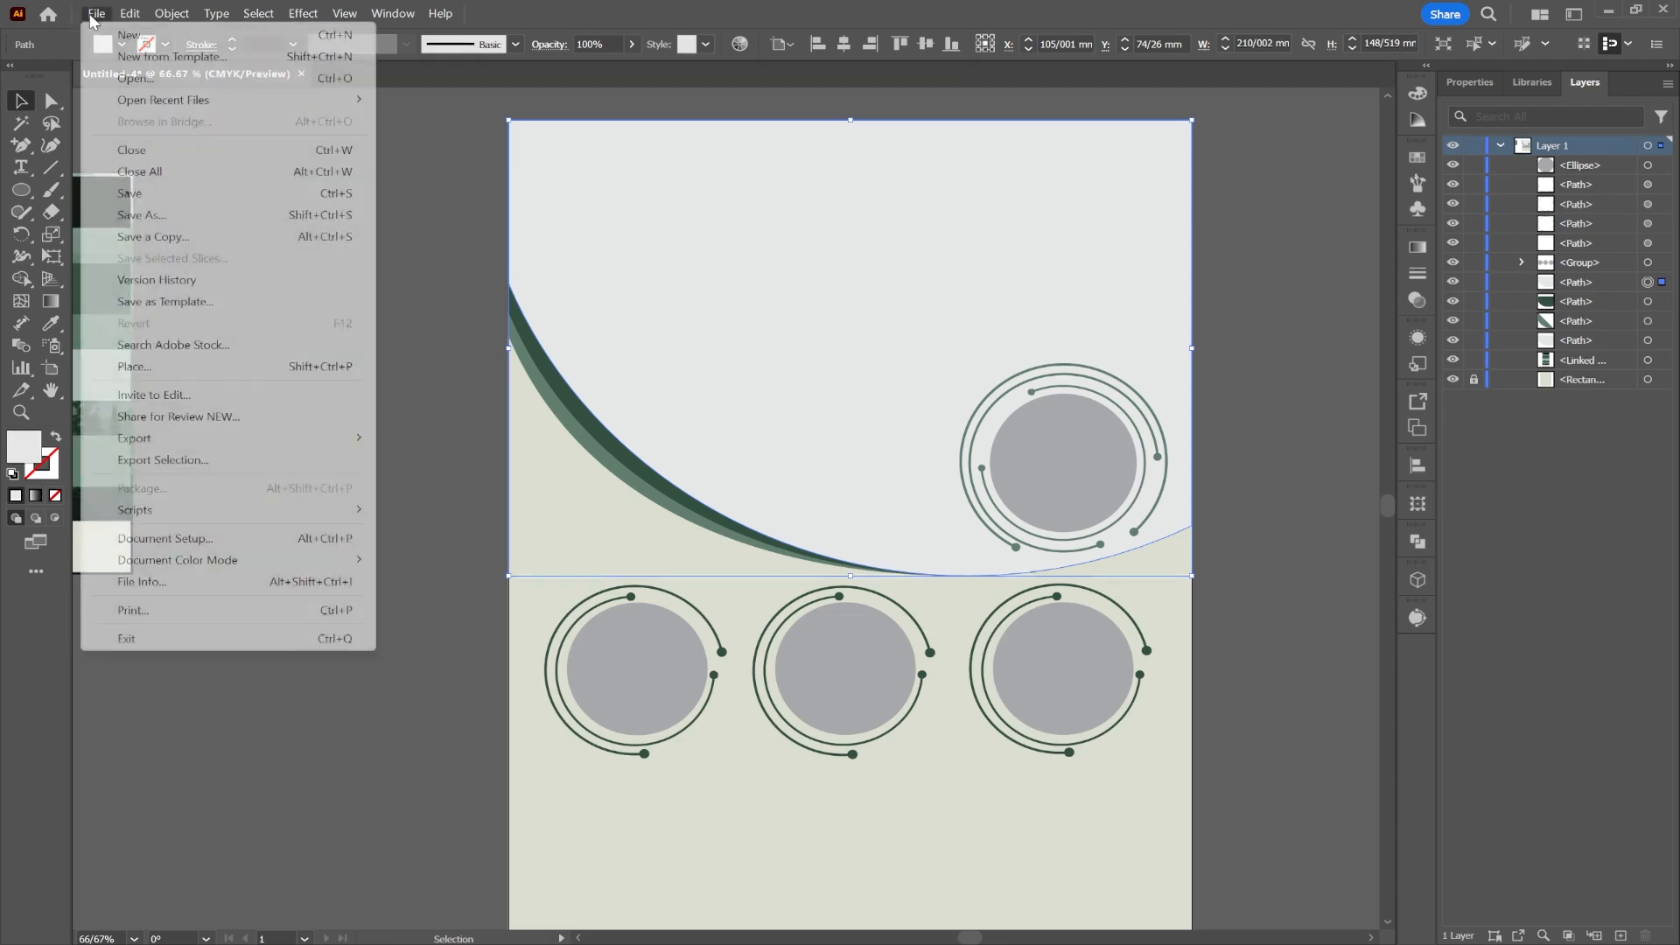
# Step: Place the meeting photo pexels-fauxels-3184298.jpg across the poster's top
pyautogui.click(140, 367)
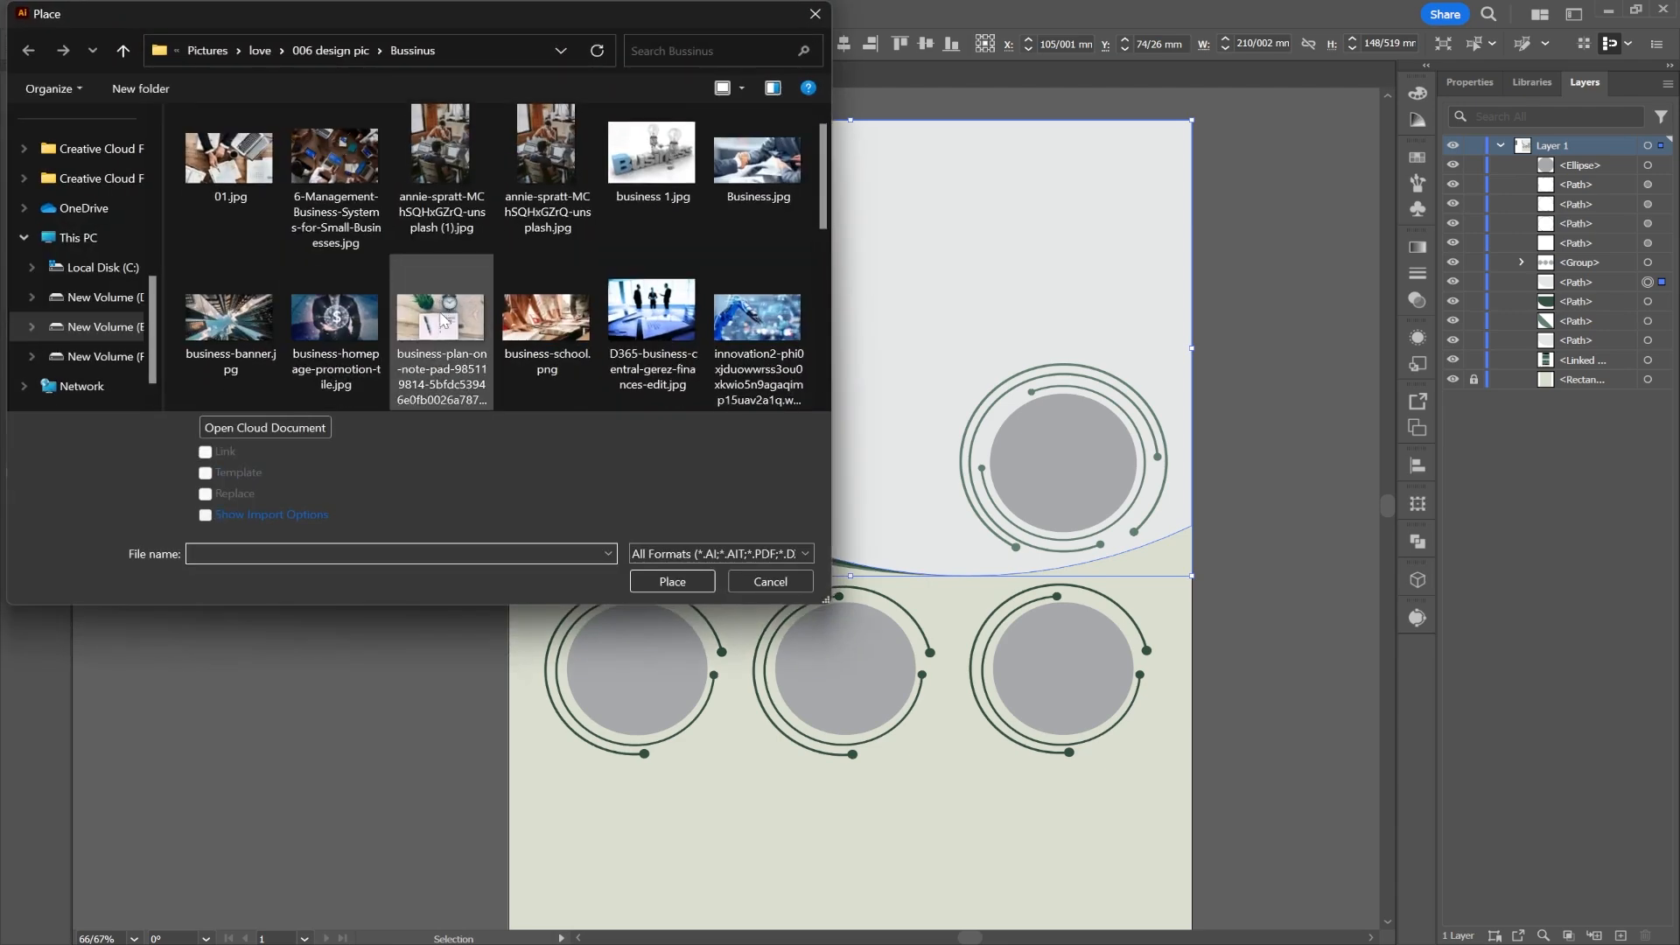
pyautogui.scroll(-3, 443, 320)
pyautogui.click(407, 201)
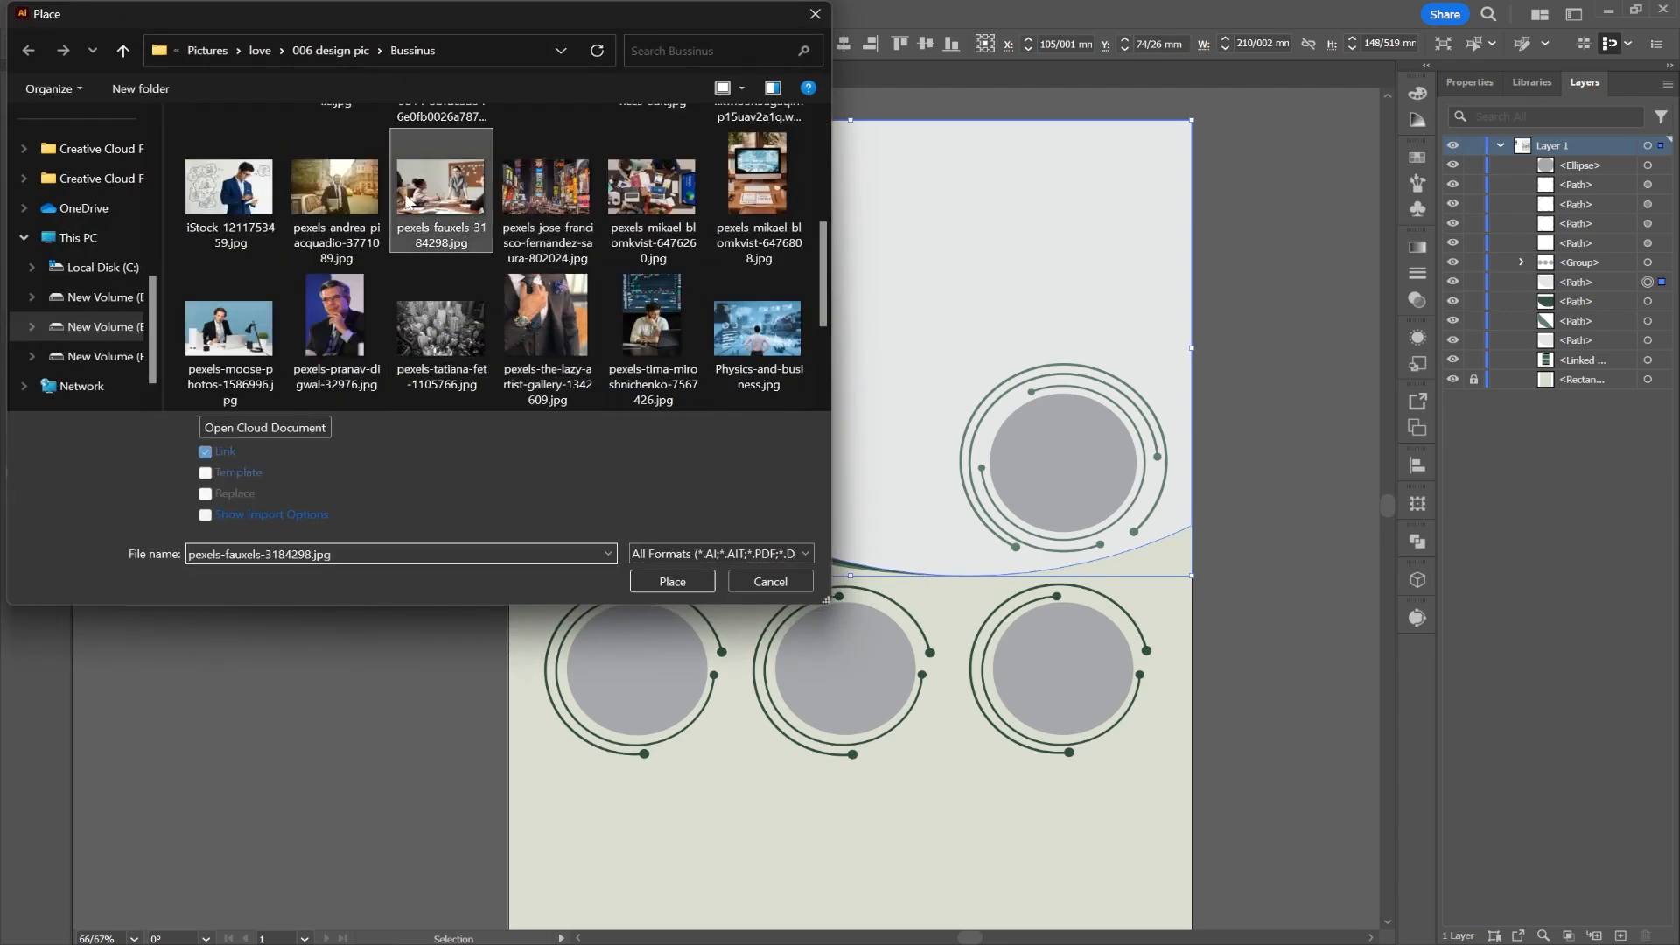
pyautogui.doubleClick(408, 201)
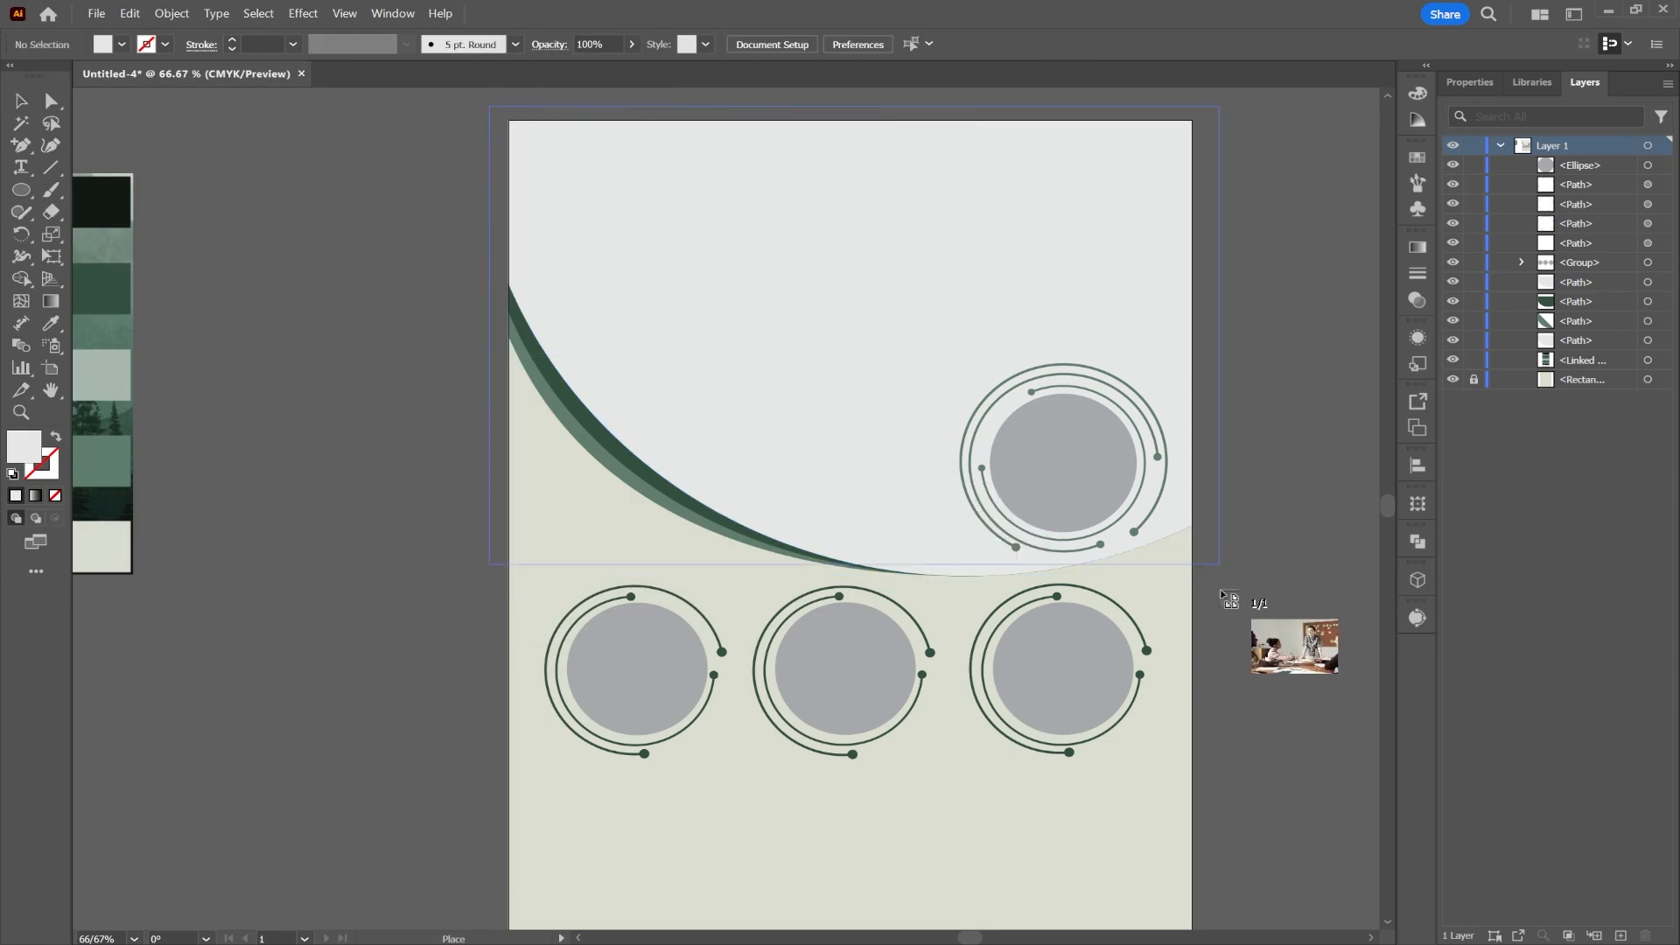
pyautogui.moveTo(1225, 597)
pyautogui.mouseDown()
pyautogui.moveTo(1248, 615)
pyautogui.moveTo(1251, 595)
pyautogui.mouseUp()
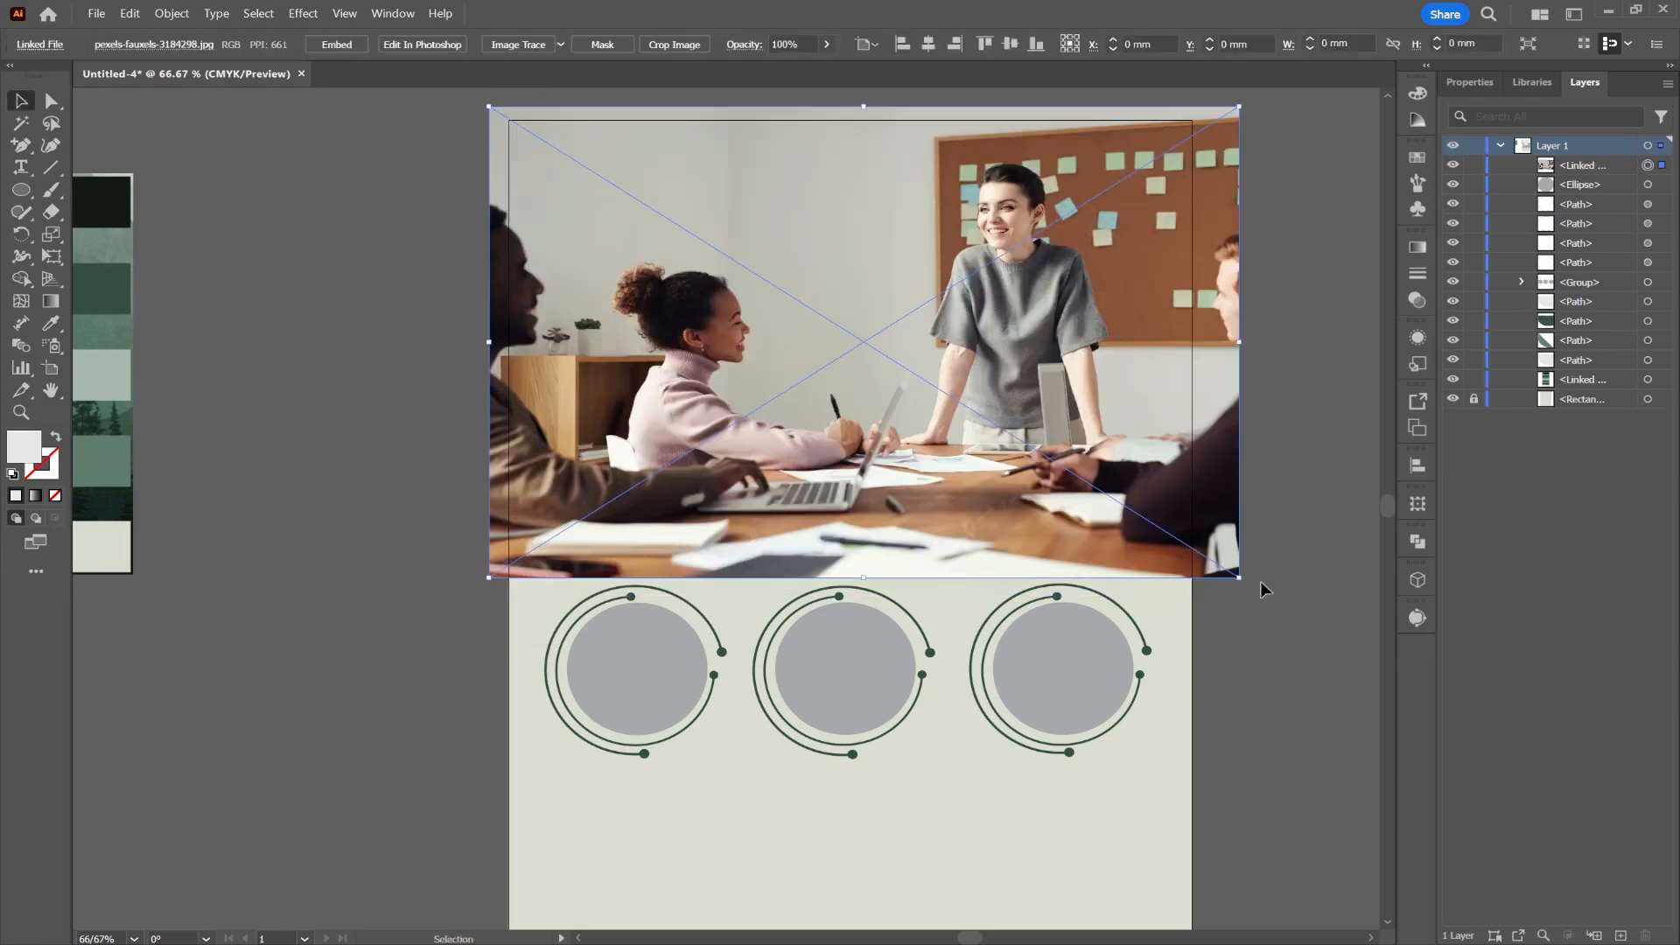
# Step: Move the photo beneath the curved shape in Layers and clip it inside that shape
pyautogui.moveTo(1587, 158); pyautogui.dragTo(1604, 303)
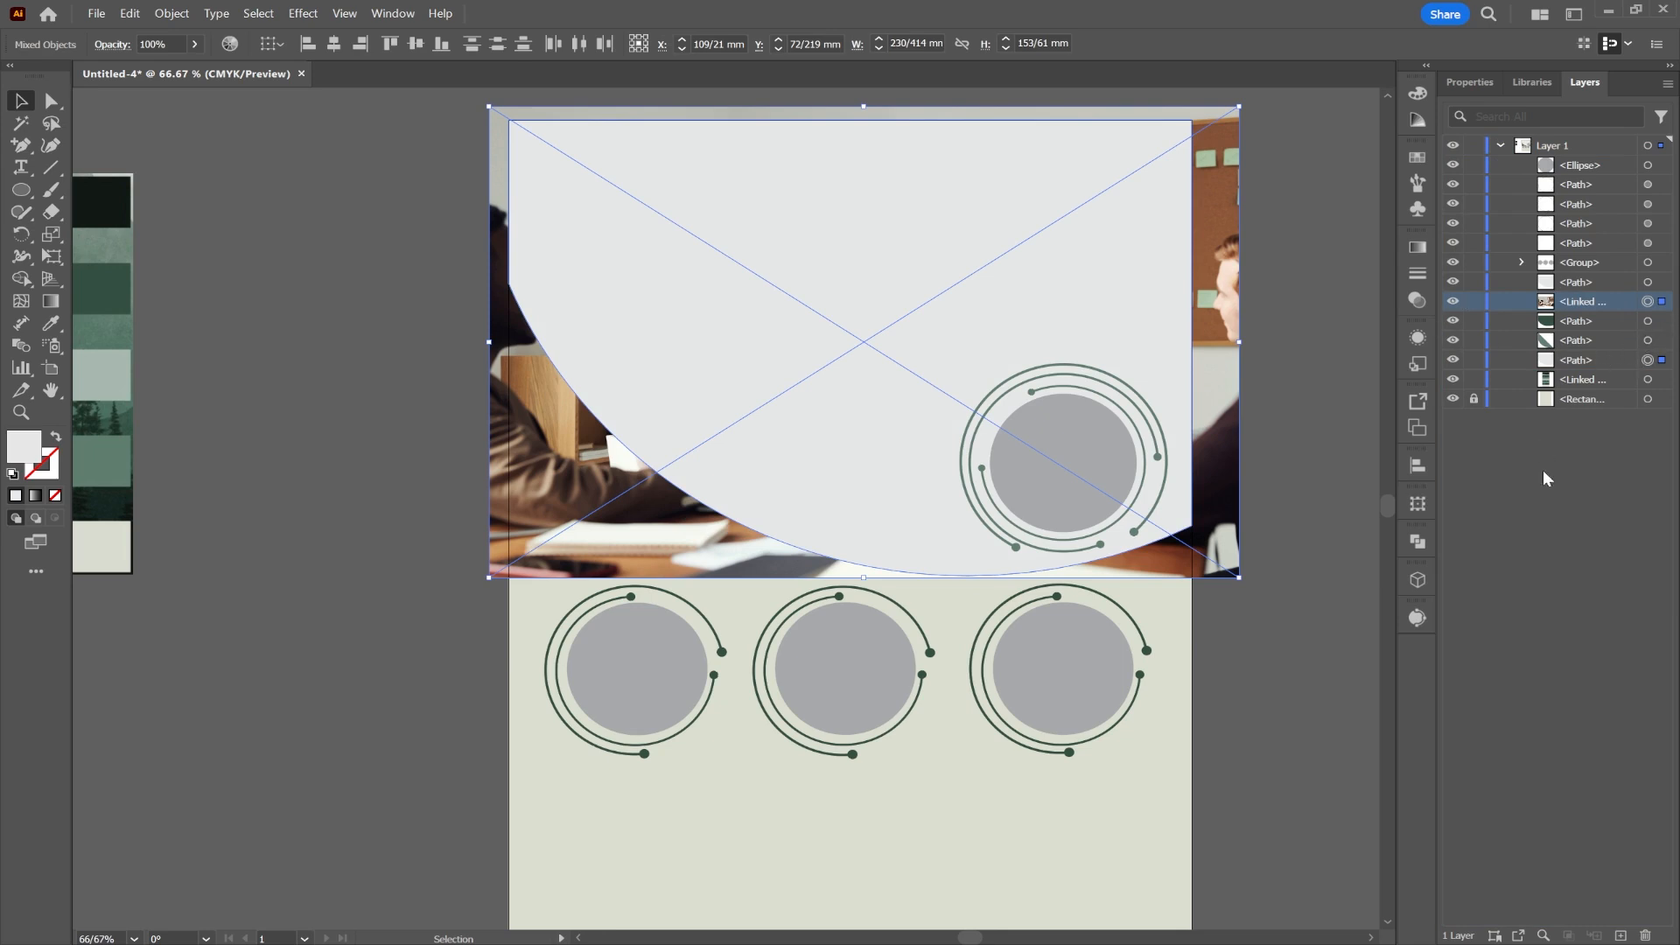
pyautogui.click(1556, 418)
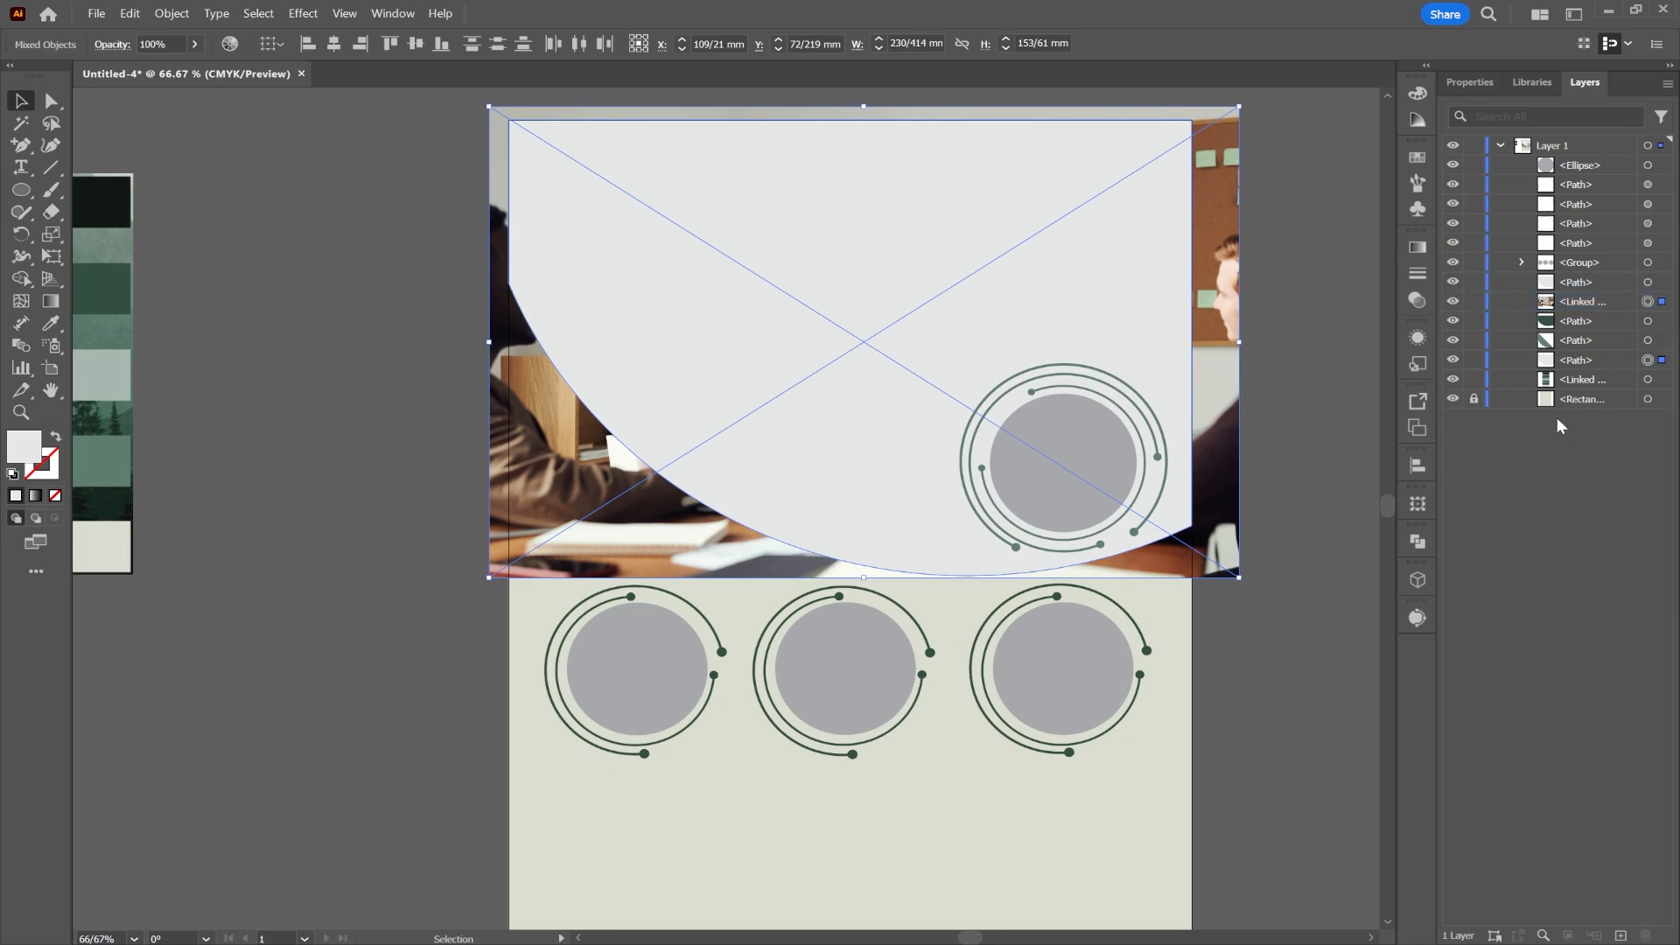
pyautogui.keyDown('shift'); pyautogui.click(1656, 301); pyautogui.keyUp('shift')
pyautogui.rightClick(1043, 252)
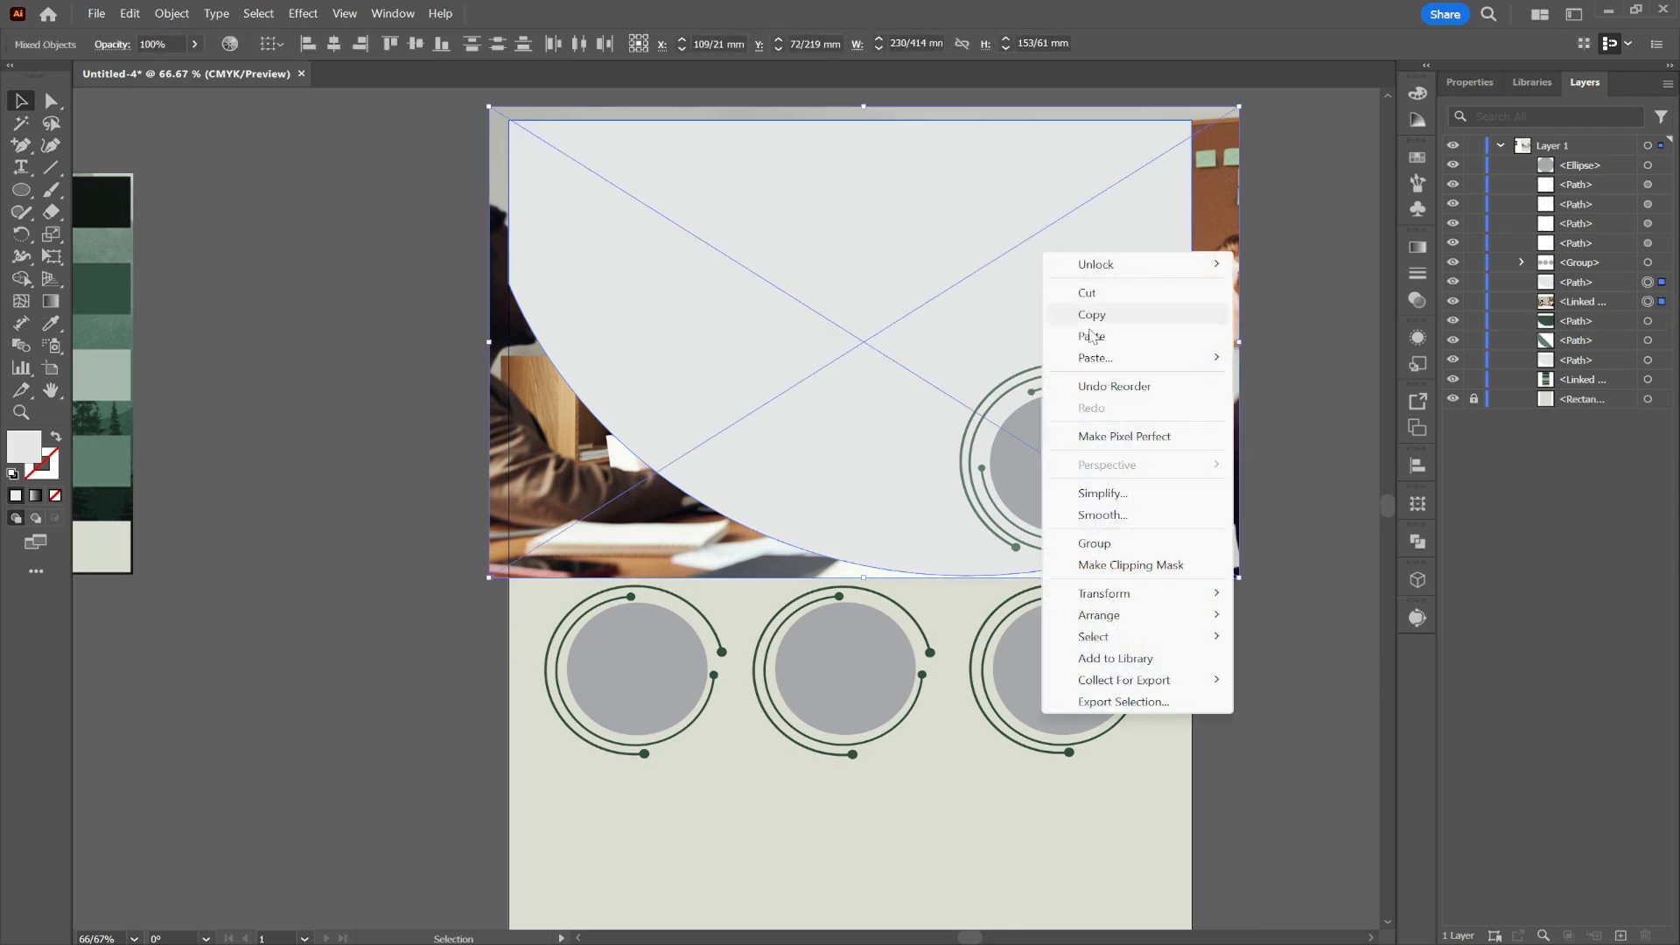
pyautogui.click(1130, 564)
pyautogui.click(1264, 197)
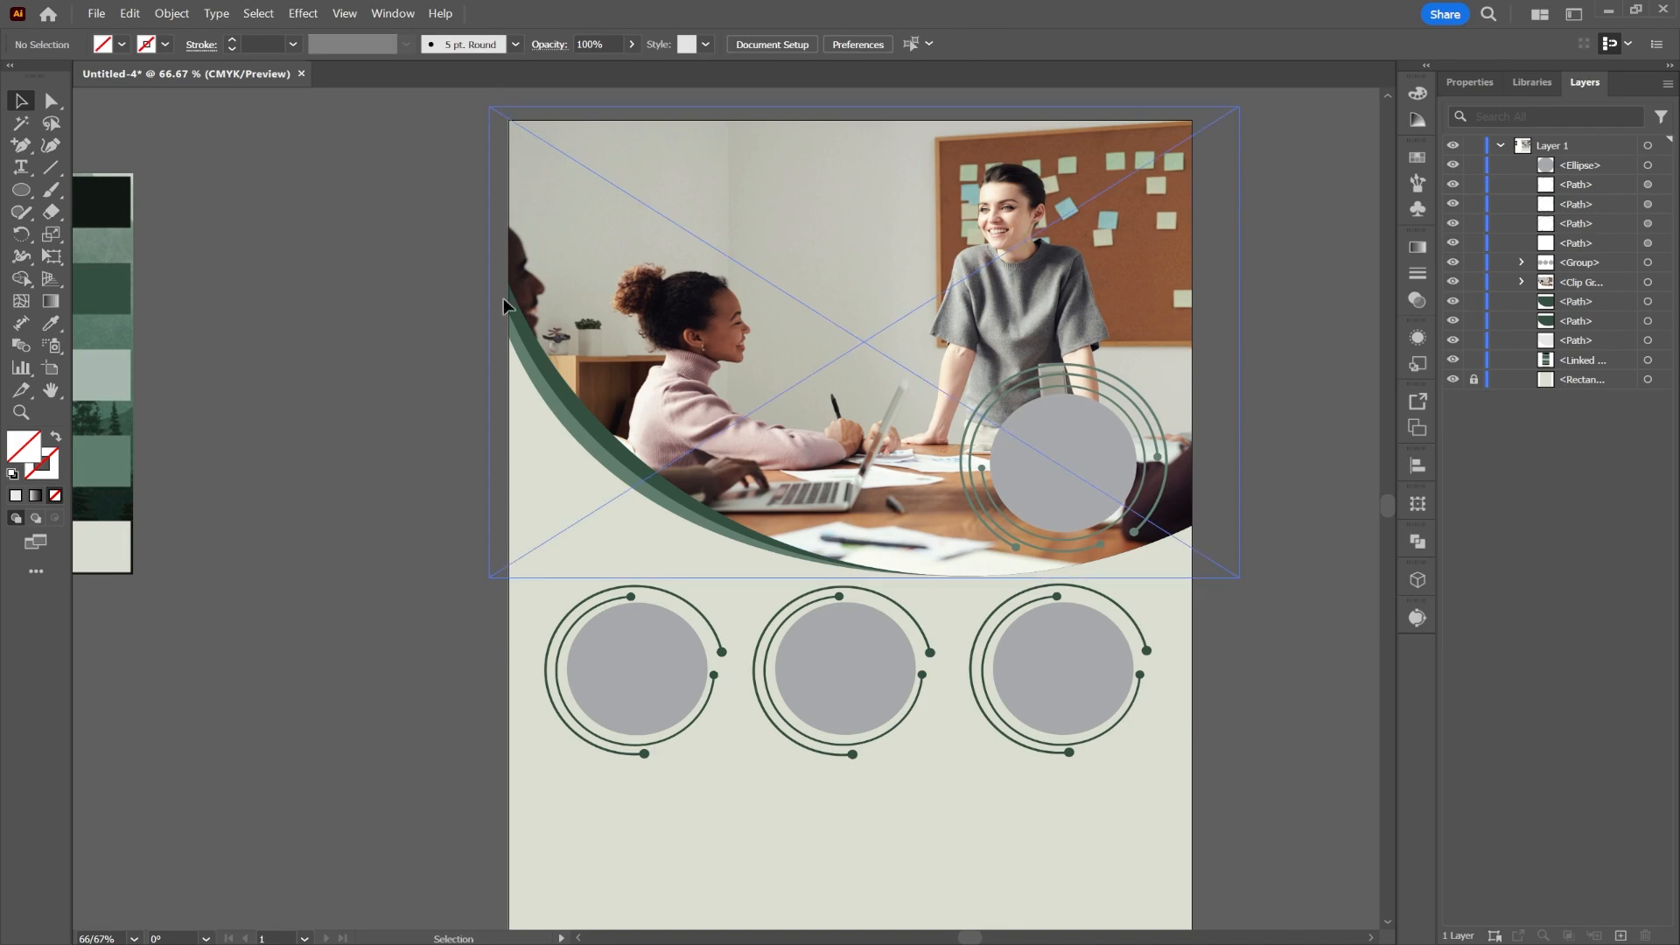
pyautogui.moveTo(1068, 476); pyautogui.dragTo(1041, 373)
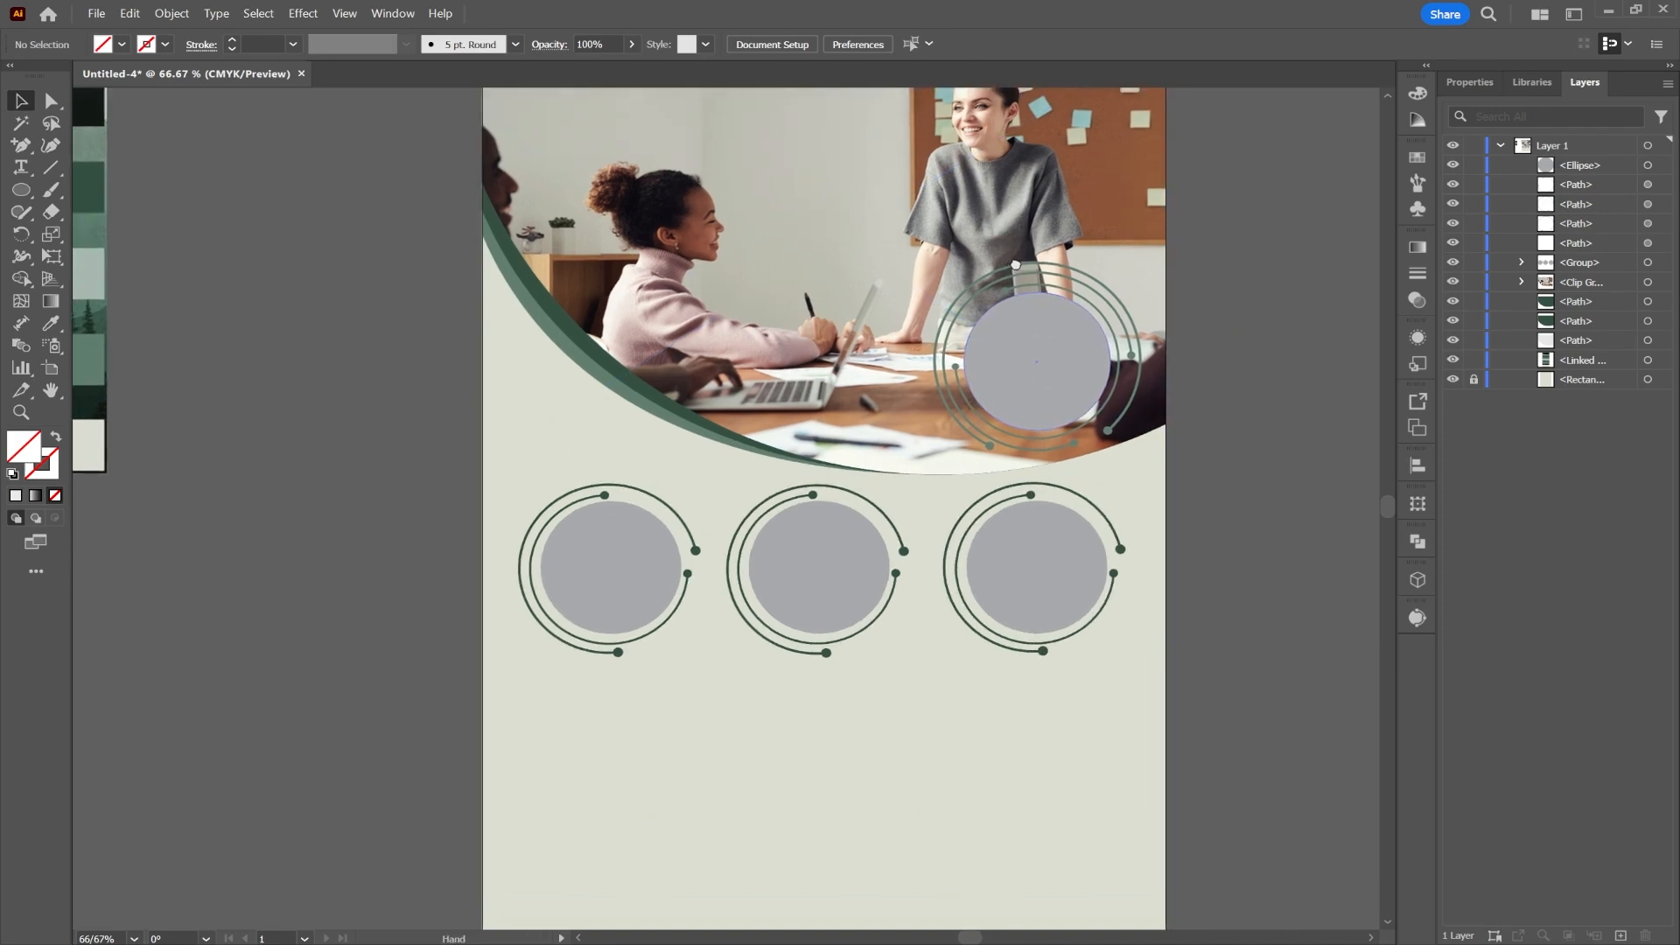
# Step: Place the businessman photo over the first small circle
pyautogui.moveTo(1015, 265); pyautogui.dragTo(1038, 234)
pyautogui.click(632, 552)
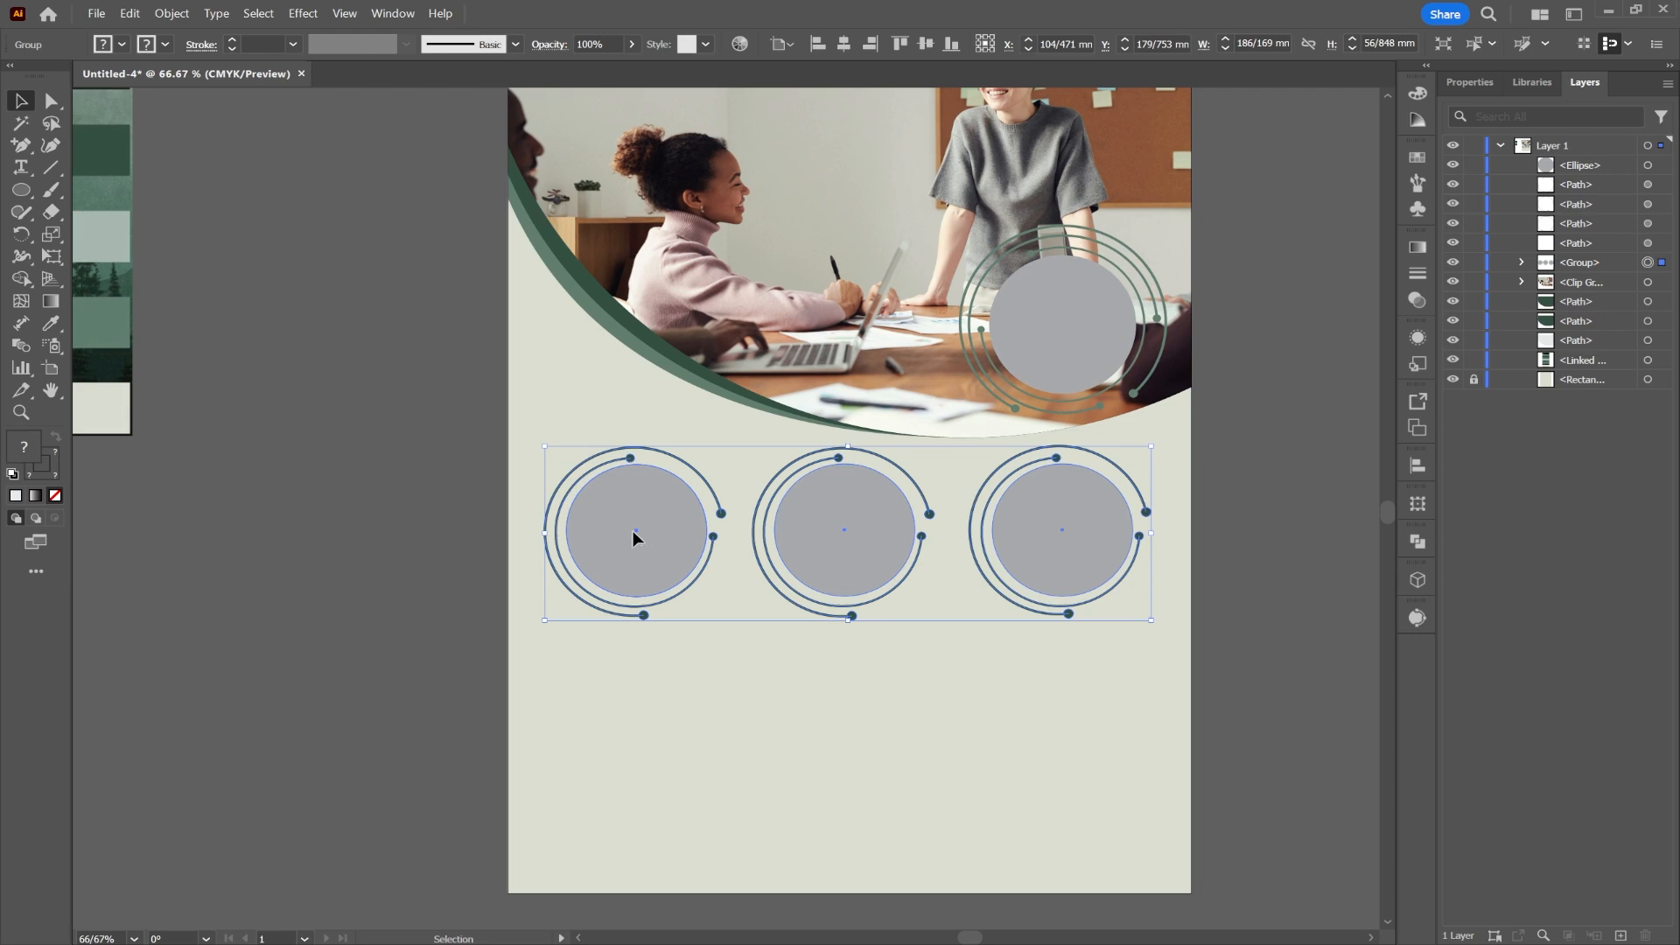
pyautogui.doubleClick(633, 530)
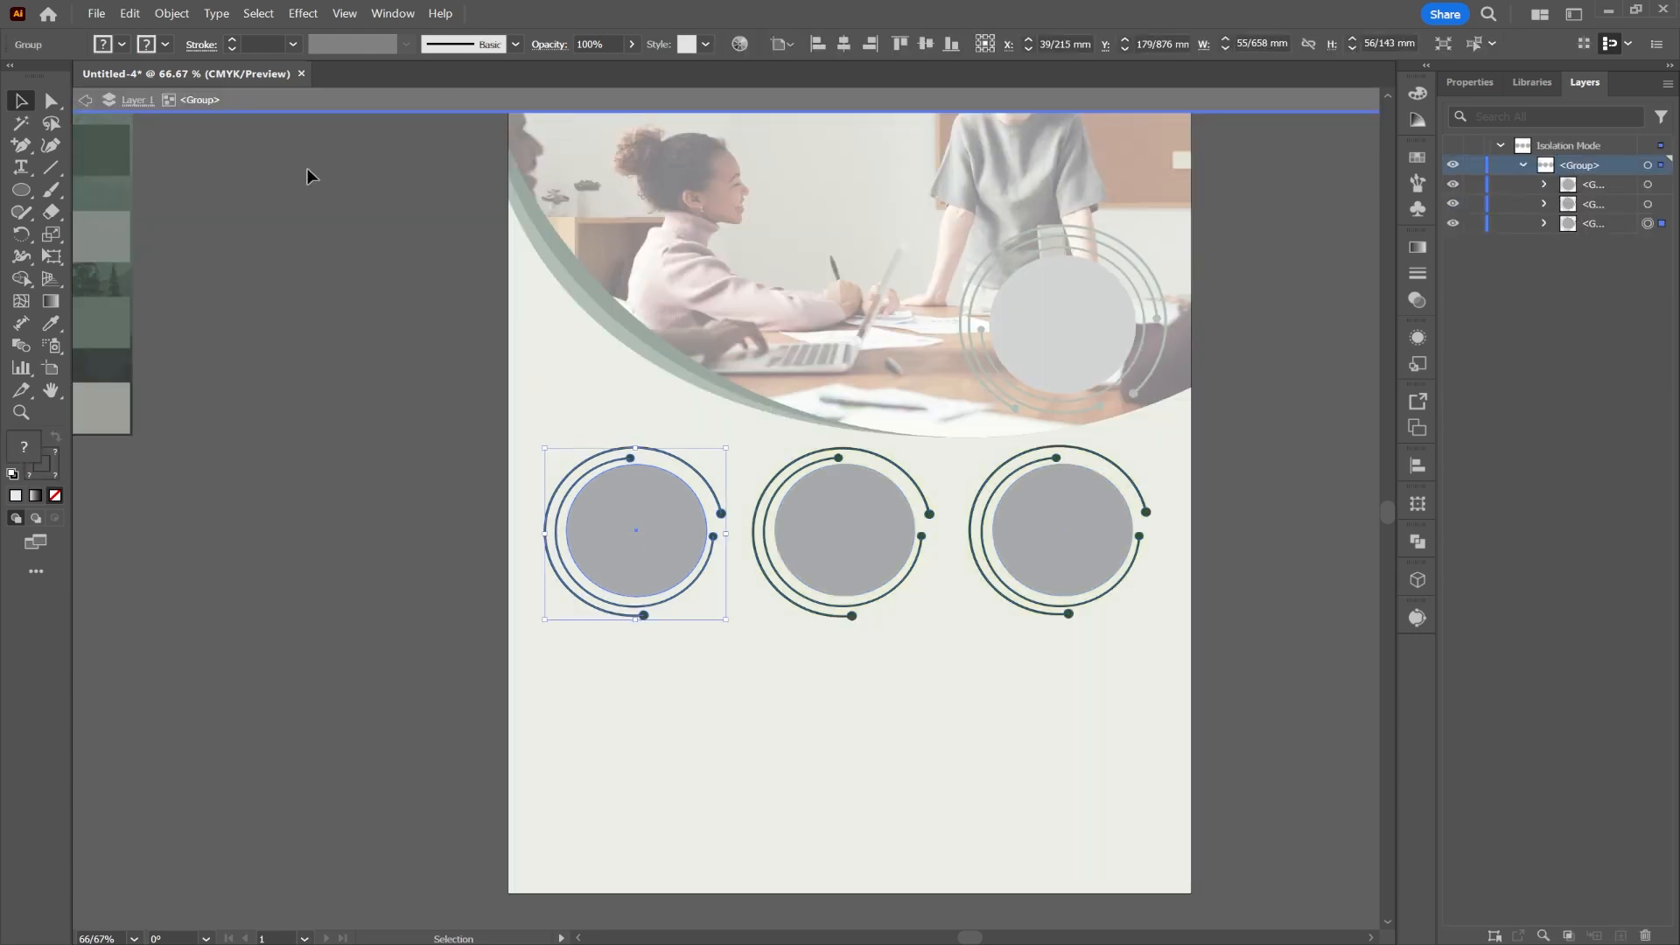
pyautogui.click(93, 13)
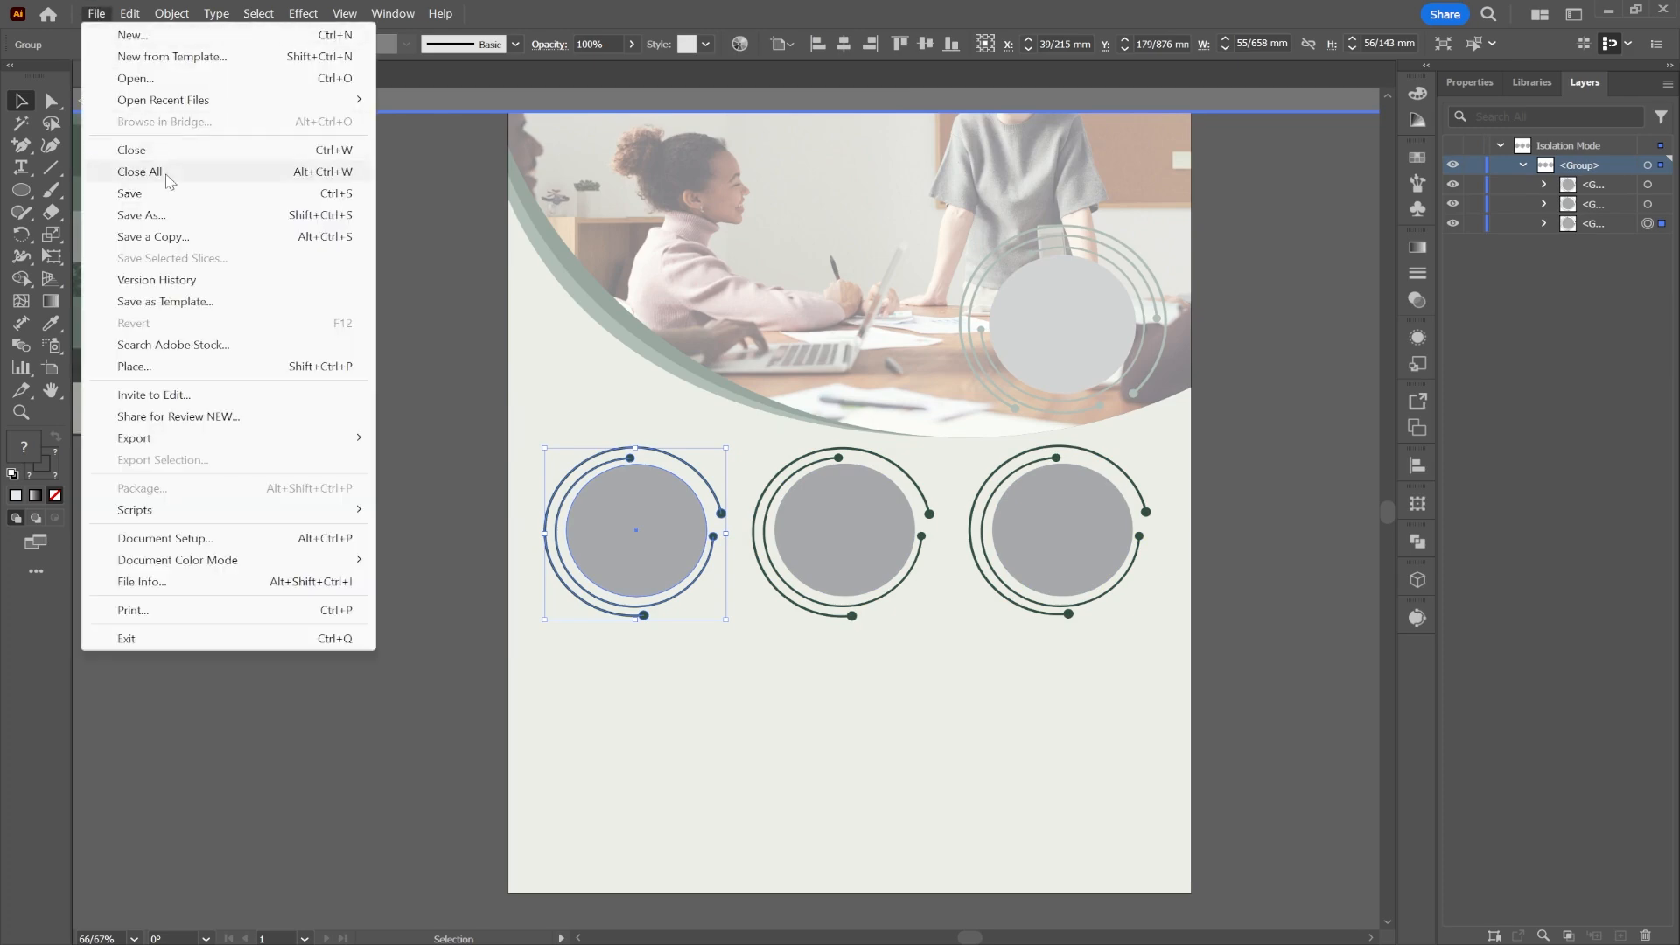
pyautogui.click(153, 366)
pyautogui.scroll(-5, 391, 289)
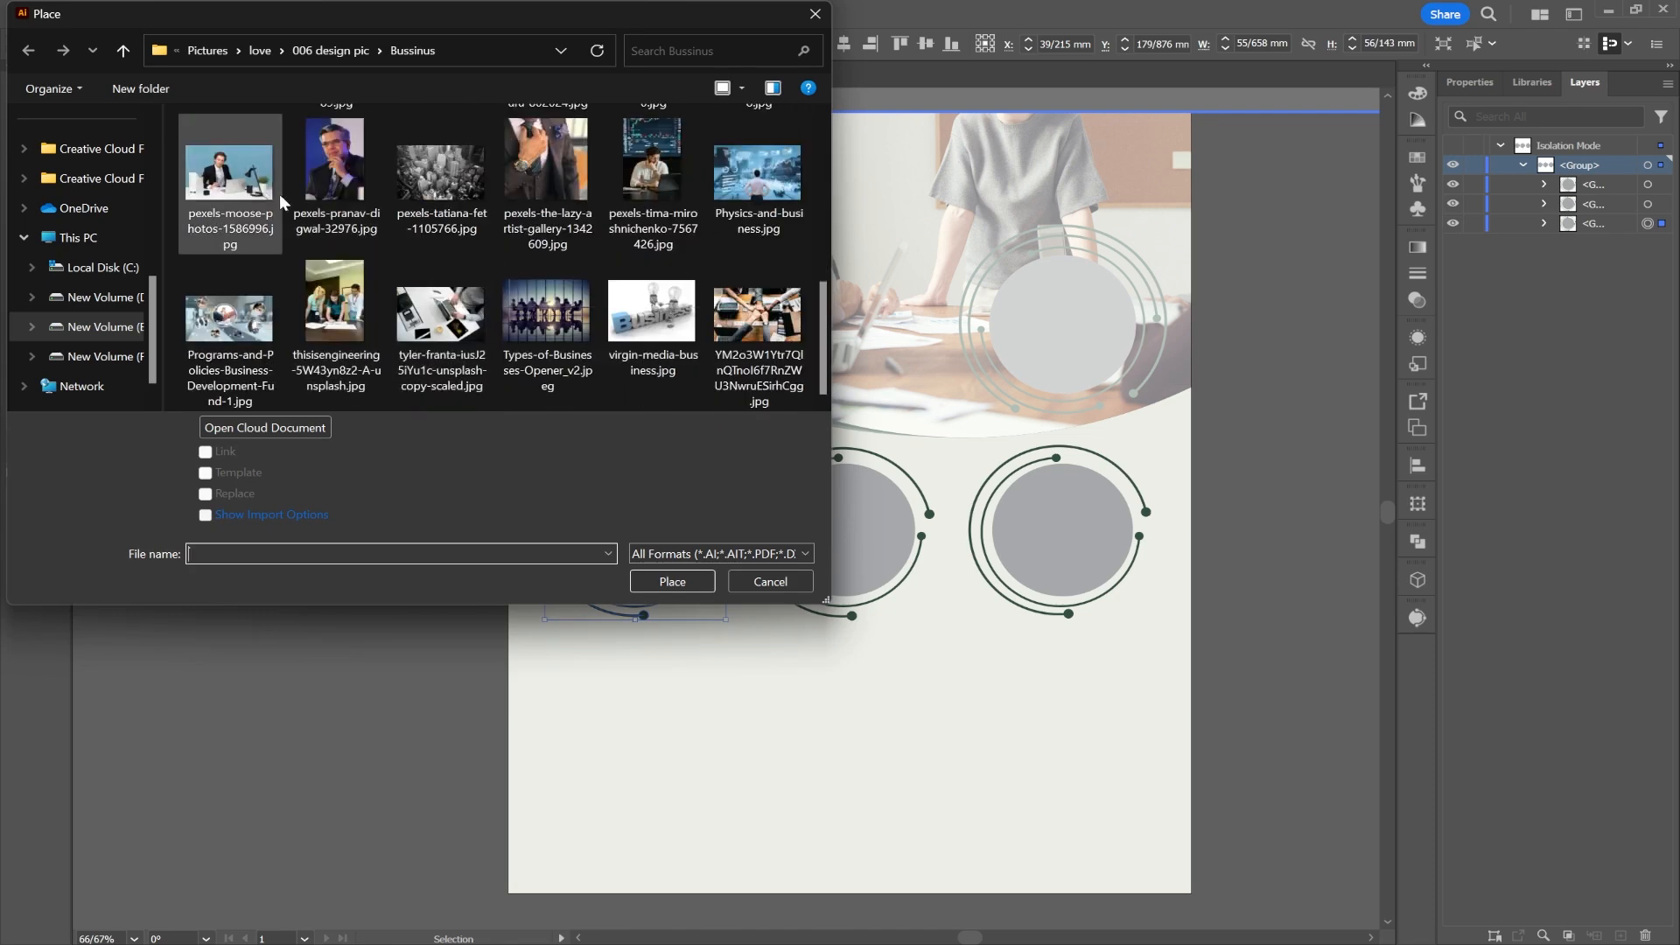
pyautogui.doubleClick(229, 173)
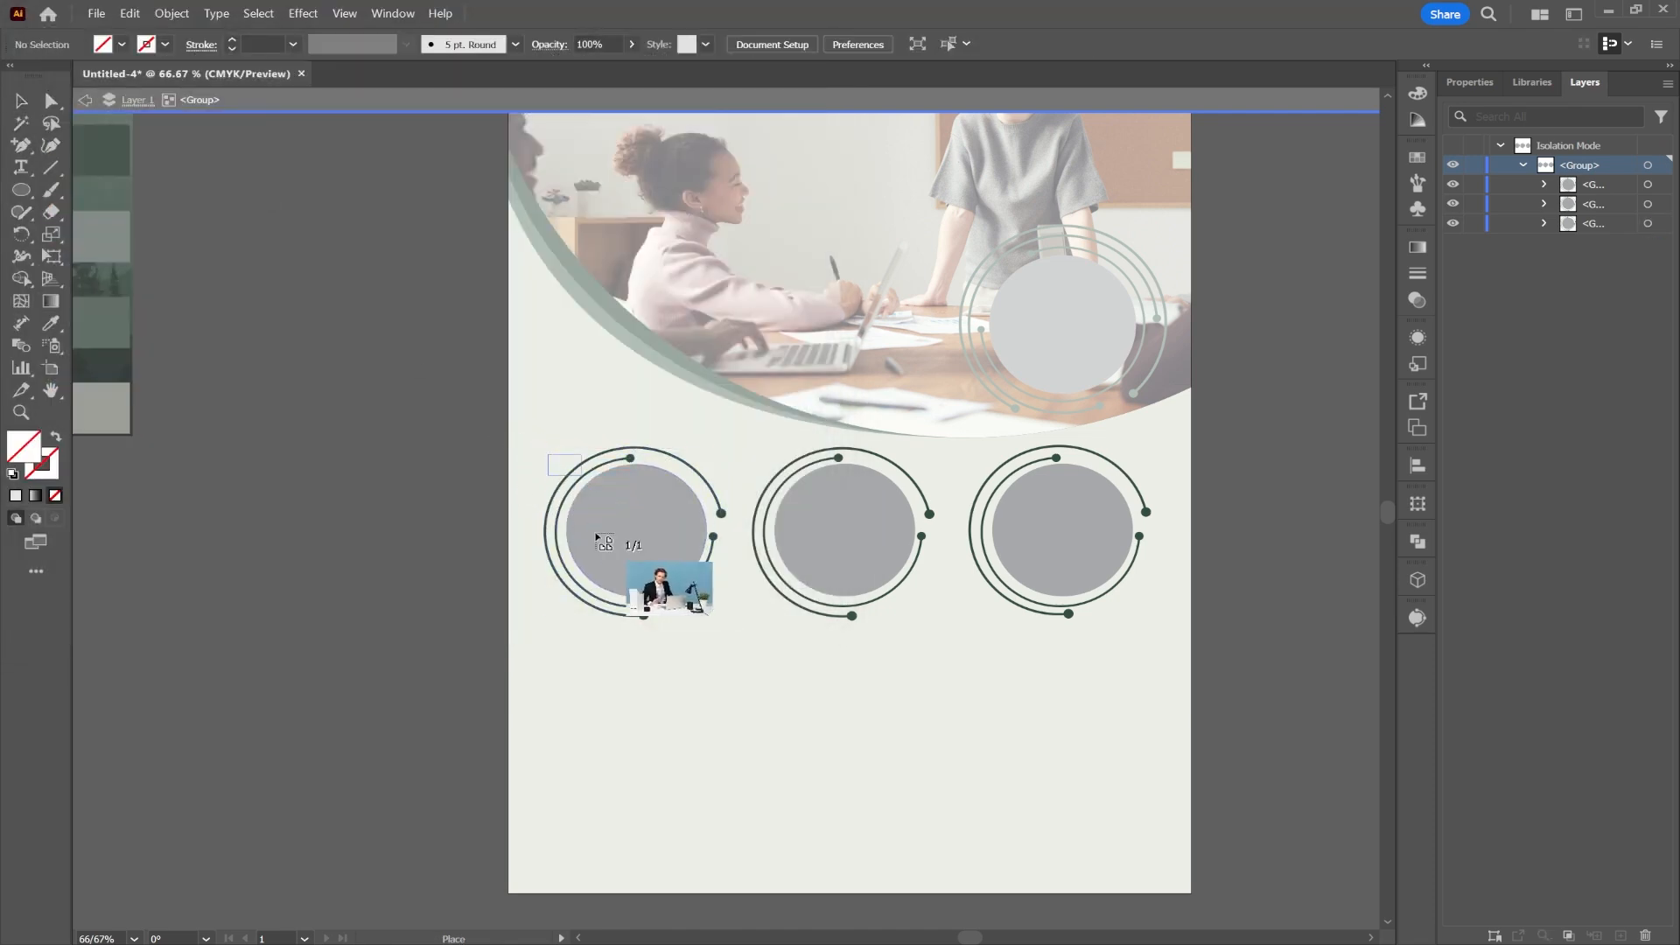
pyautogui.moveTo(806, 692); pyautogui.dragTo(796, 685)
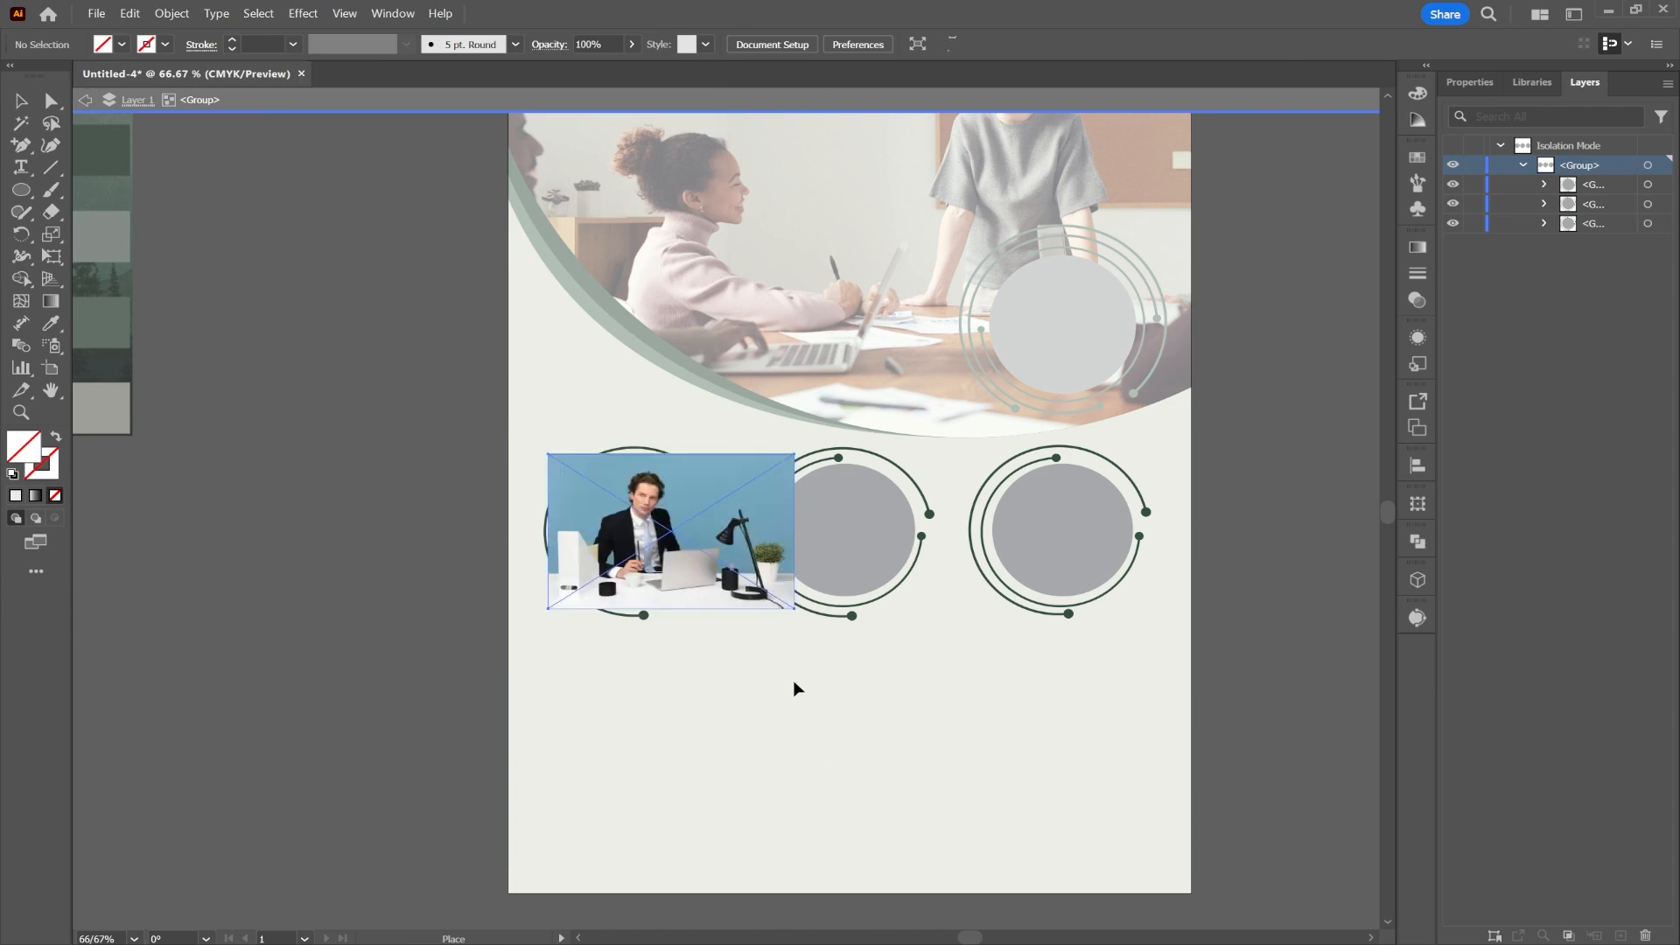
pyautogui.doubleClick(1252, 424)
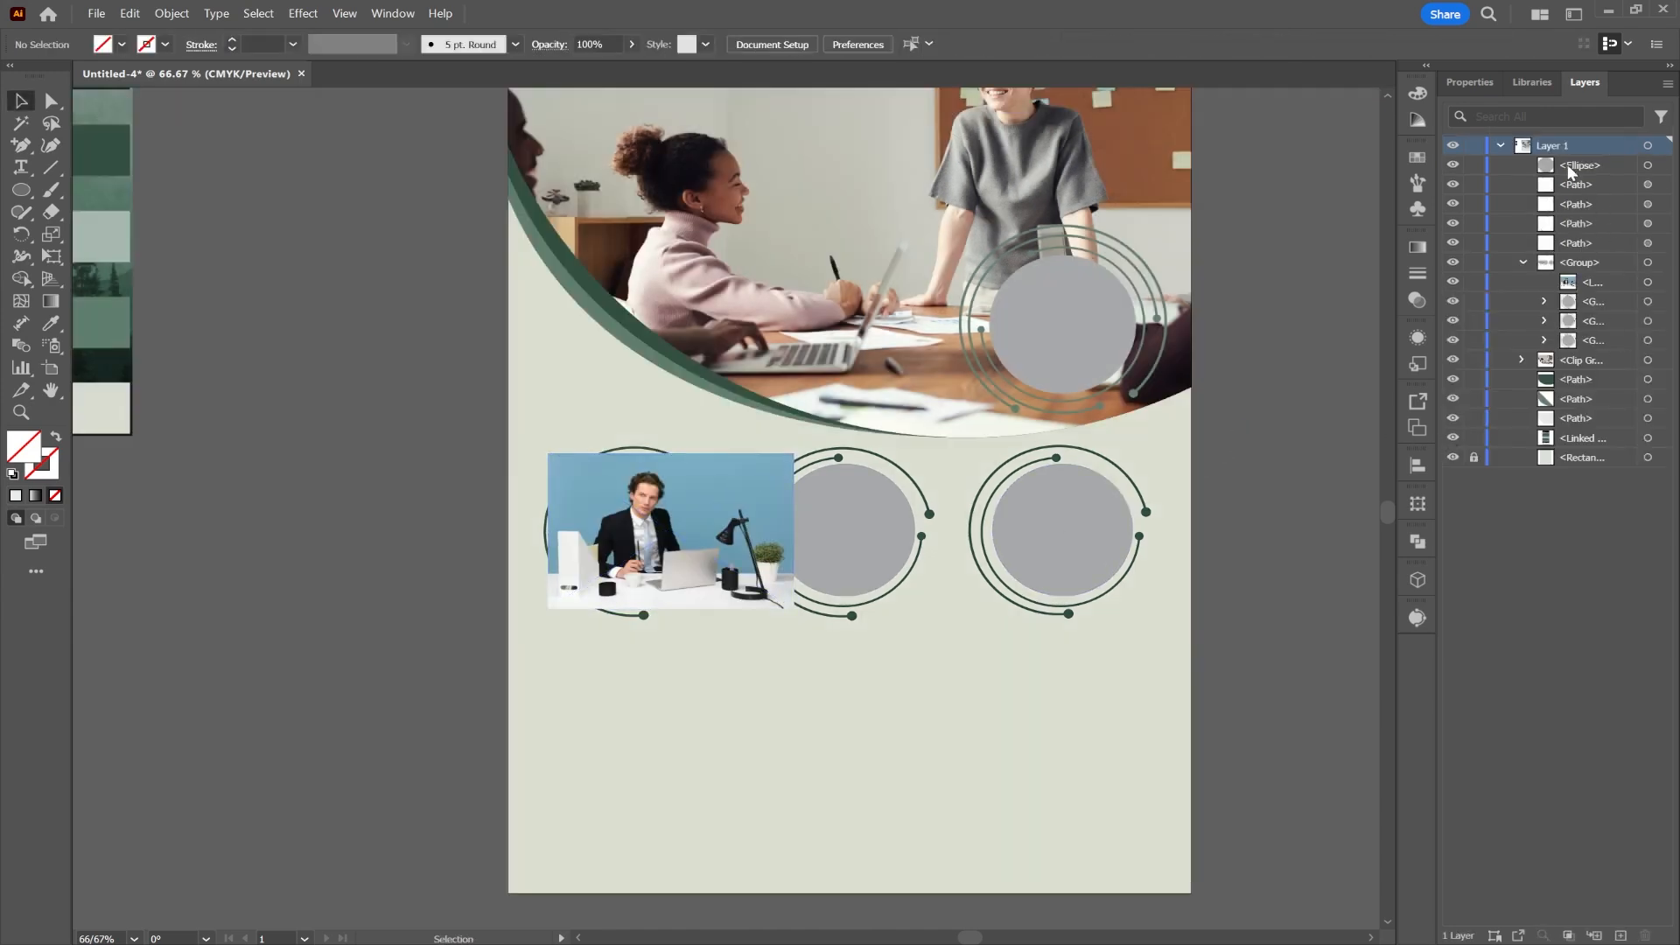
# Step: Move the photo into the first circle's group beneath its grey ellipse and make a clipping mask
pyautogui.moveTo(1593, 293); pyautogui.dragTo(1601, 358)
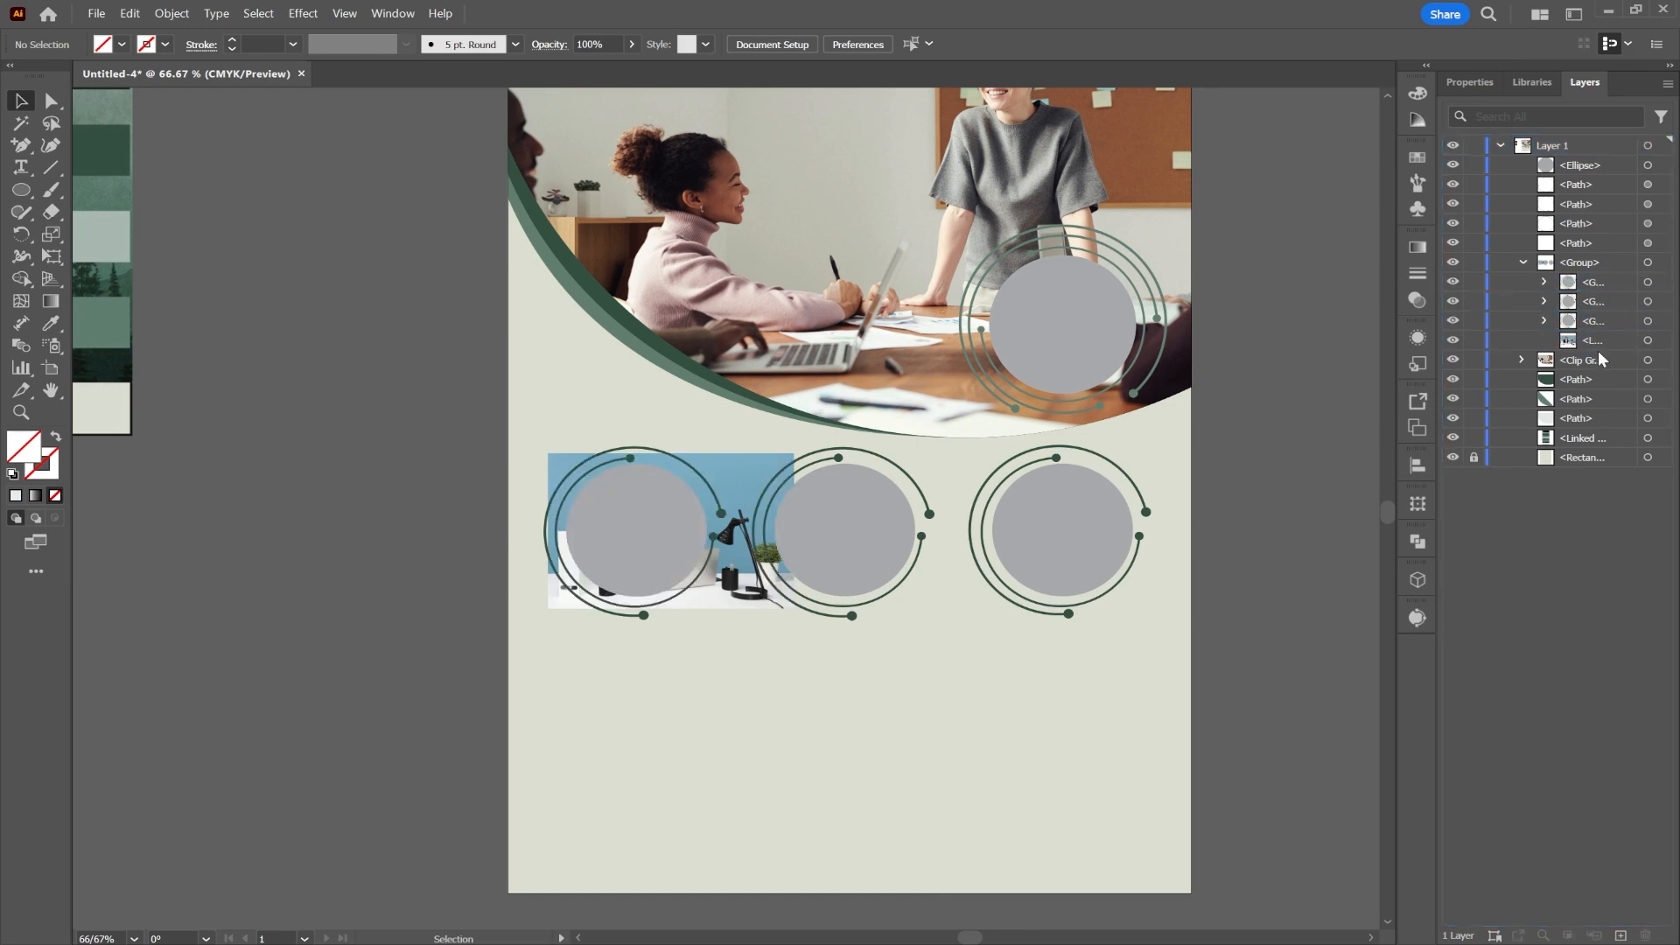
pyautogui.click(1543, 321)
pyautogui.click(1583, 396)
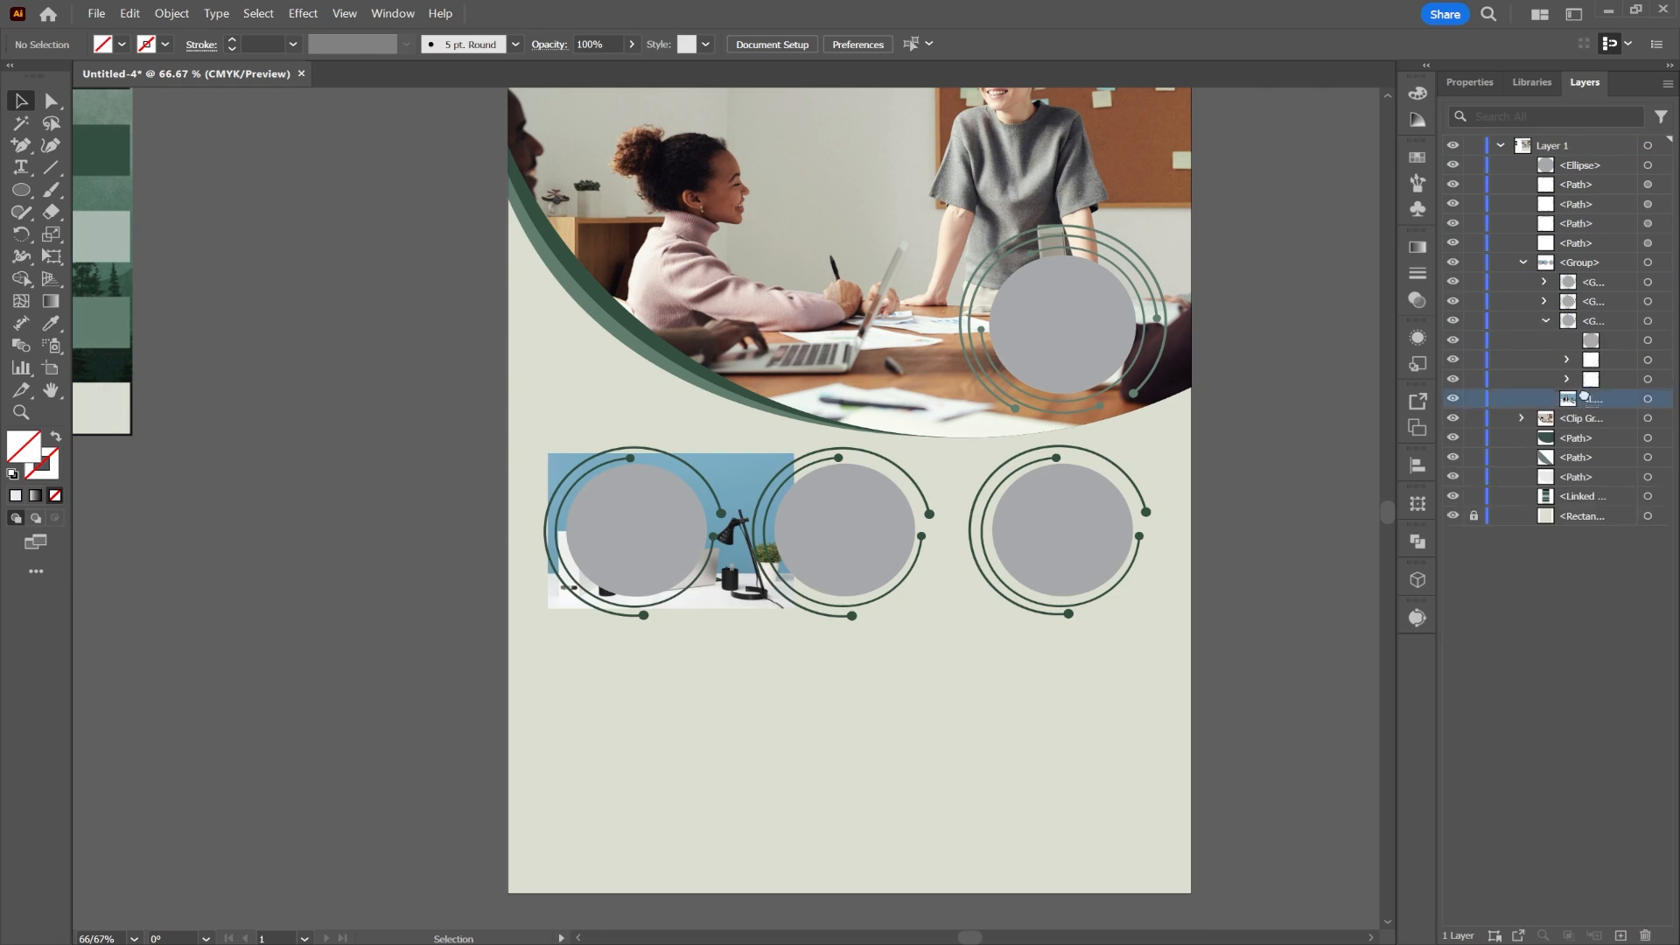
pyautogui.moveTo(1584, 396); pyautogui.dragTo(1612, 358)
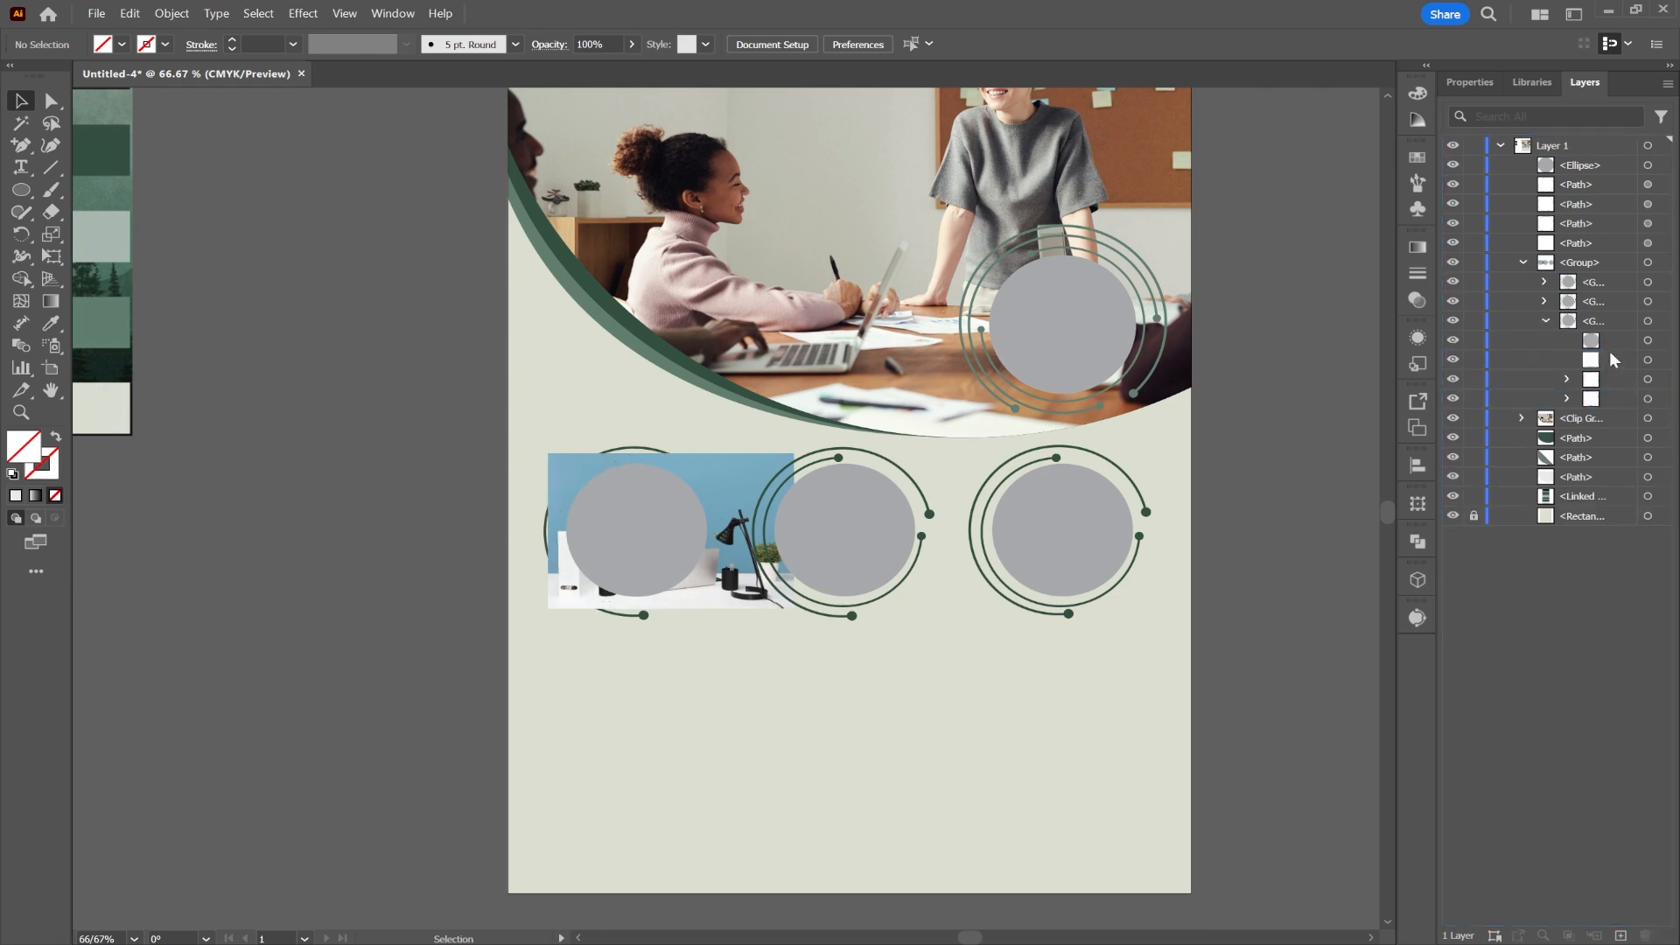
pyautogui.click(1659, 343)
pyautogui.keyDown('shift'); pyautogui.click(1662, 361); pyautogui.keyUp('shift')
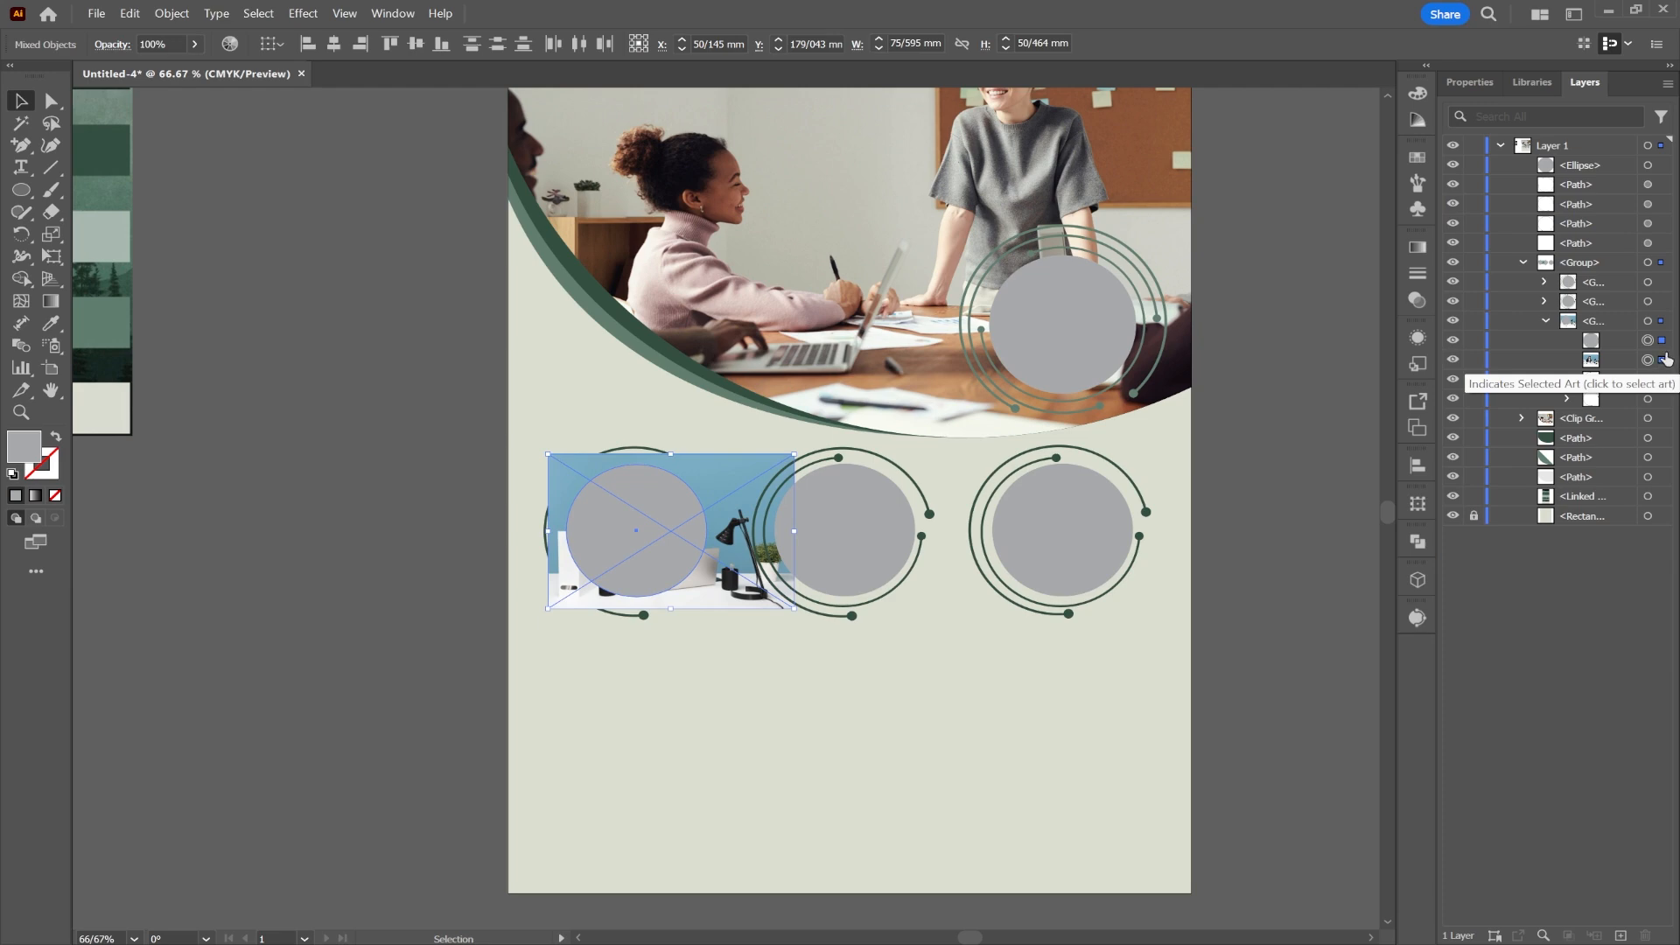
pyautogui.rightClick(616, 531)
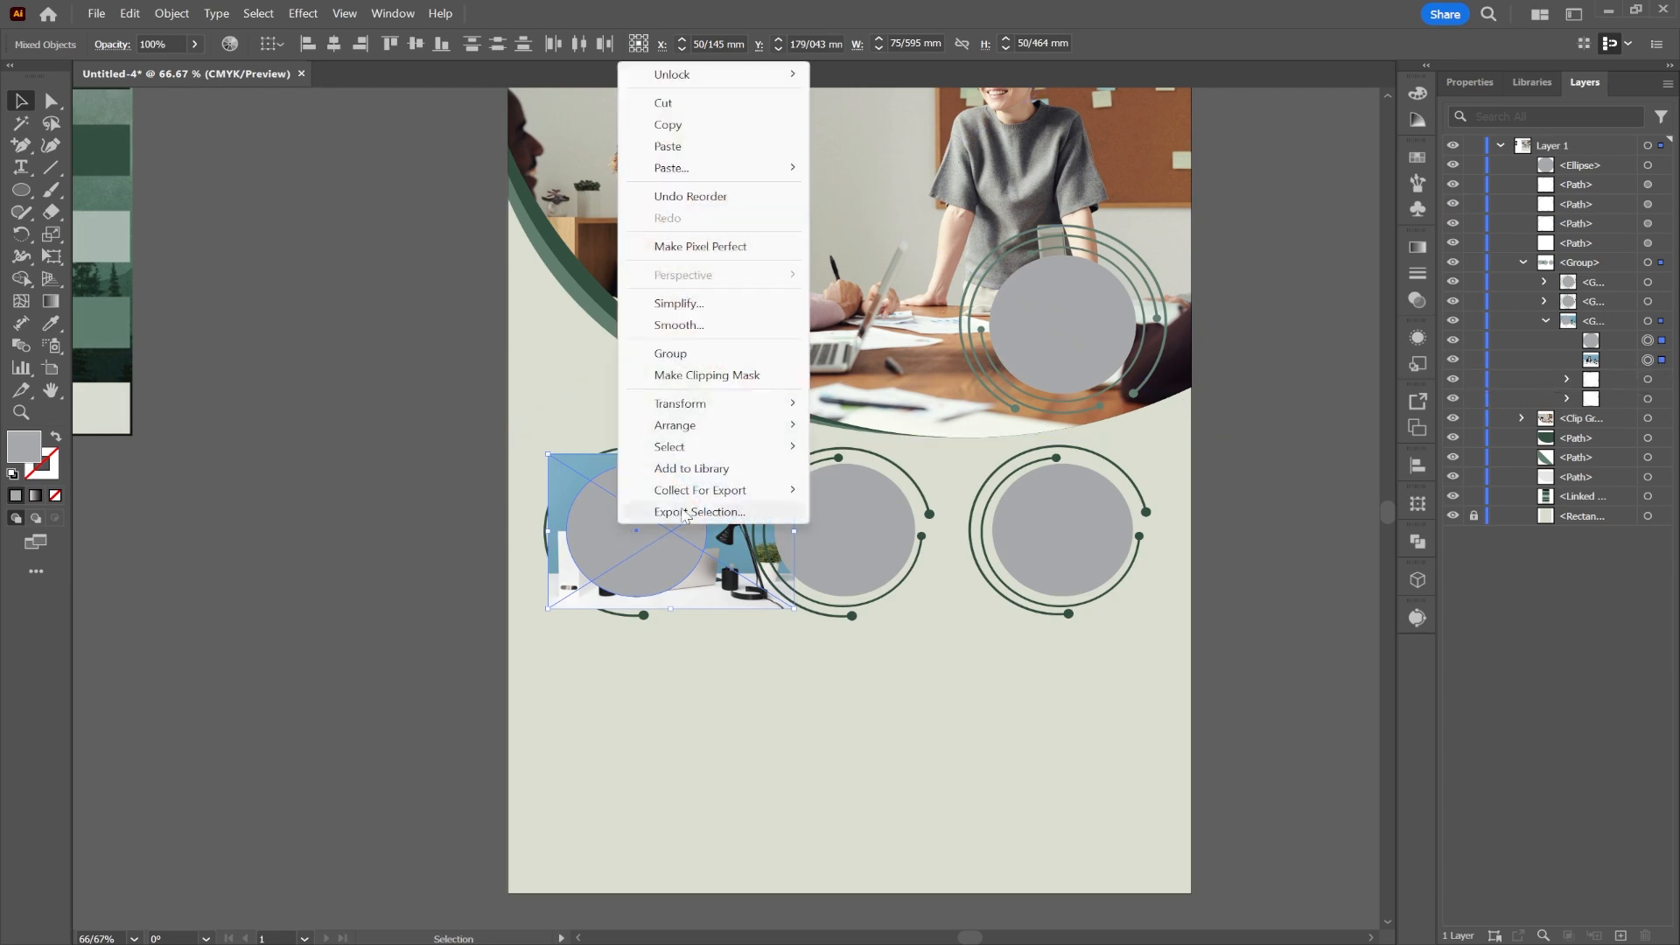
pyautogui.click(691, 378)
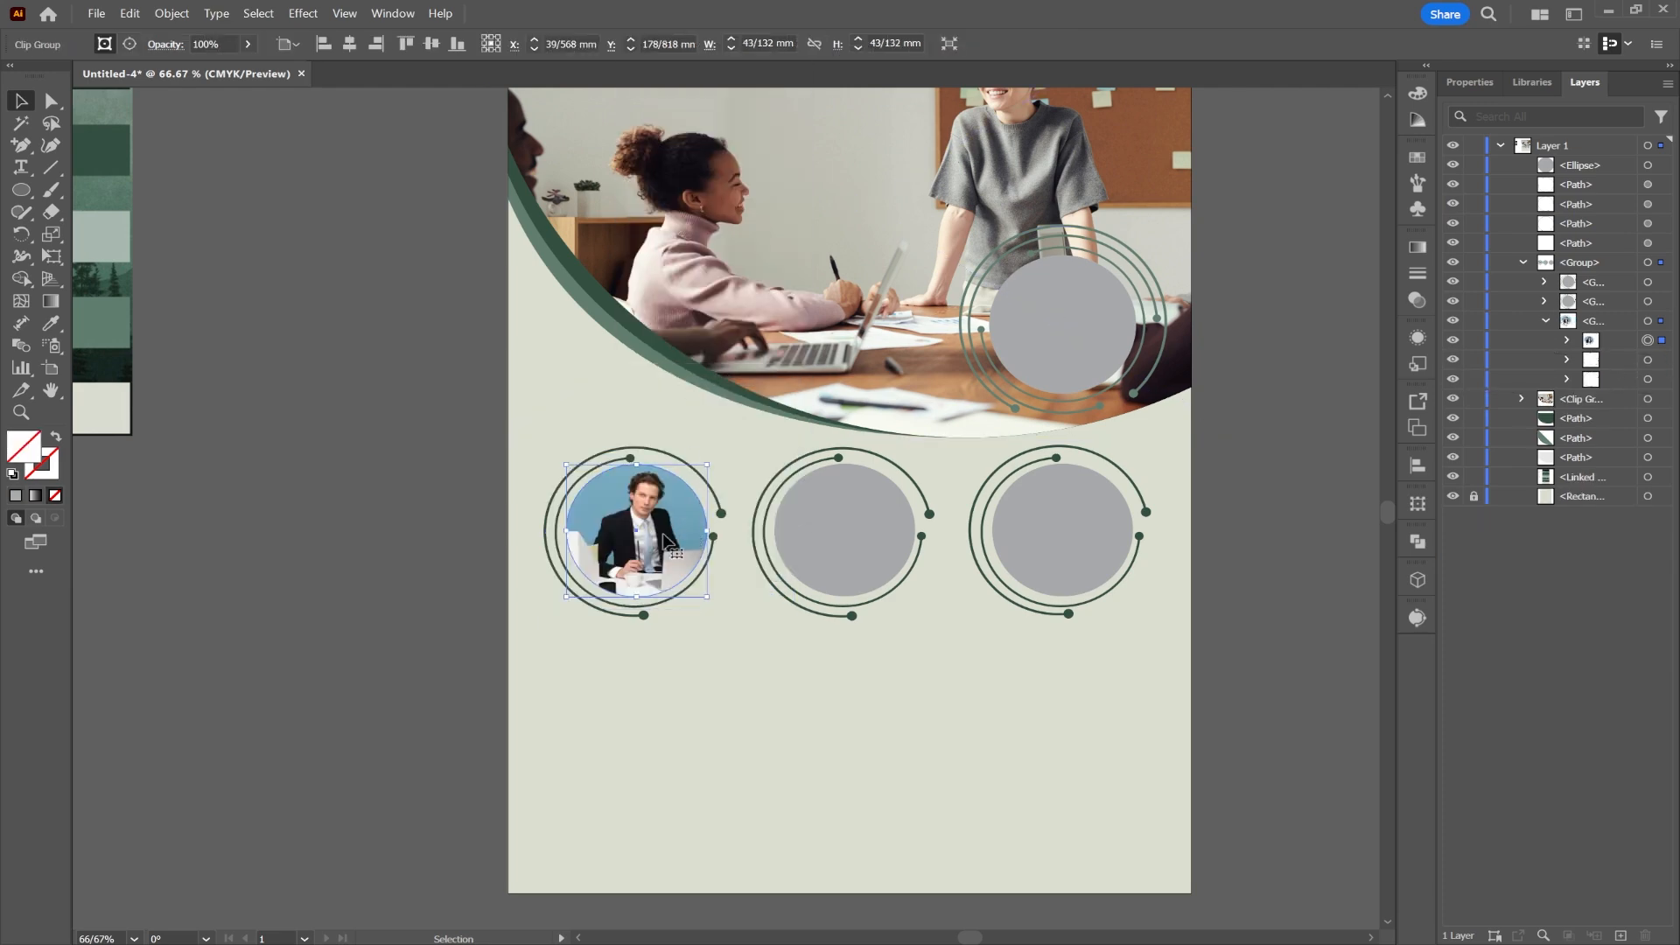
# Step: Select the middle circle's grey ellipse to receive the next photo
pyautogui.click(810, 530)
pyautogui.click(1545, 302)
pyautogui.click(1662, 321)
pyautogui.click(96, 14)
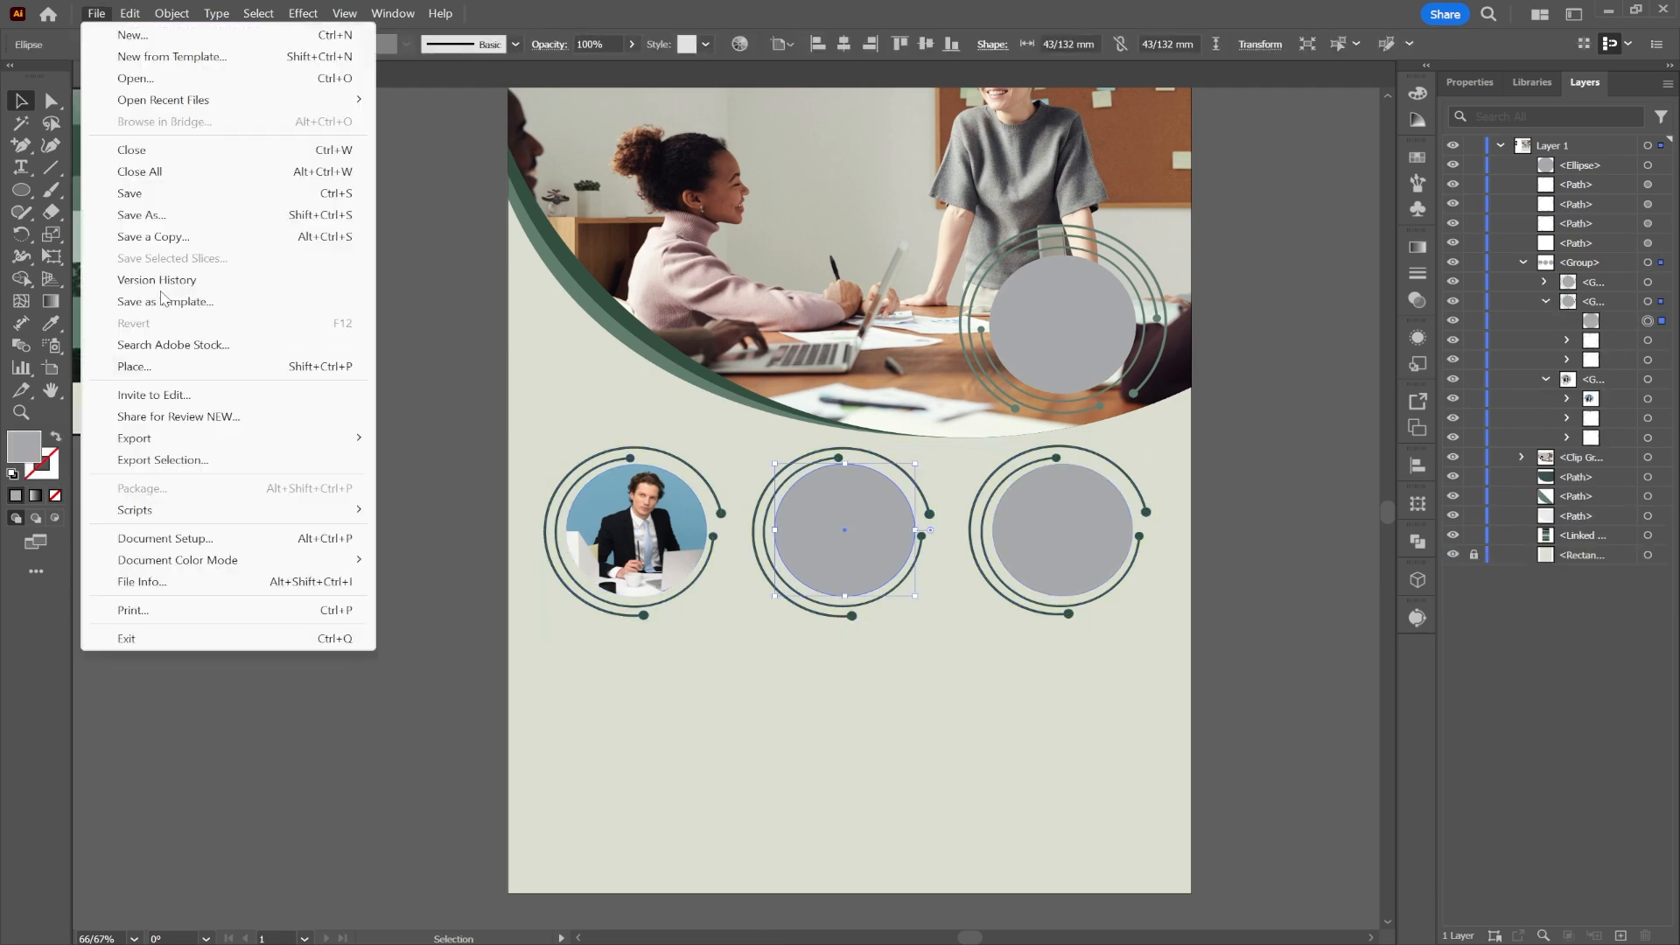
# Step: Place the team-at-a-table photo and clip it inside the middle circle
pyautogui.click(134, 366)
pyautogui.doubleClick(330, 338)
pyautogui.moveTo(750, 458); pyautogui.dragTo(1009, 596)
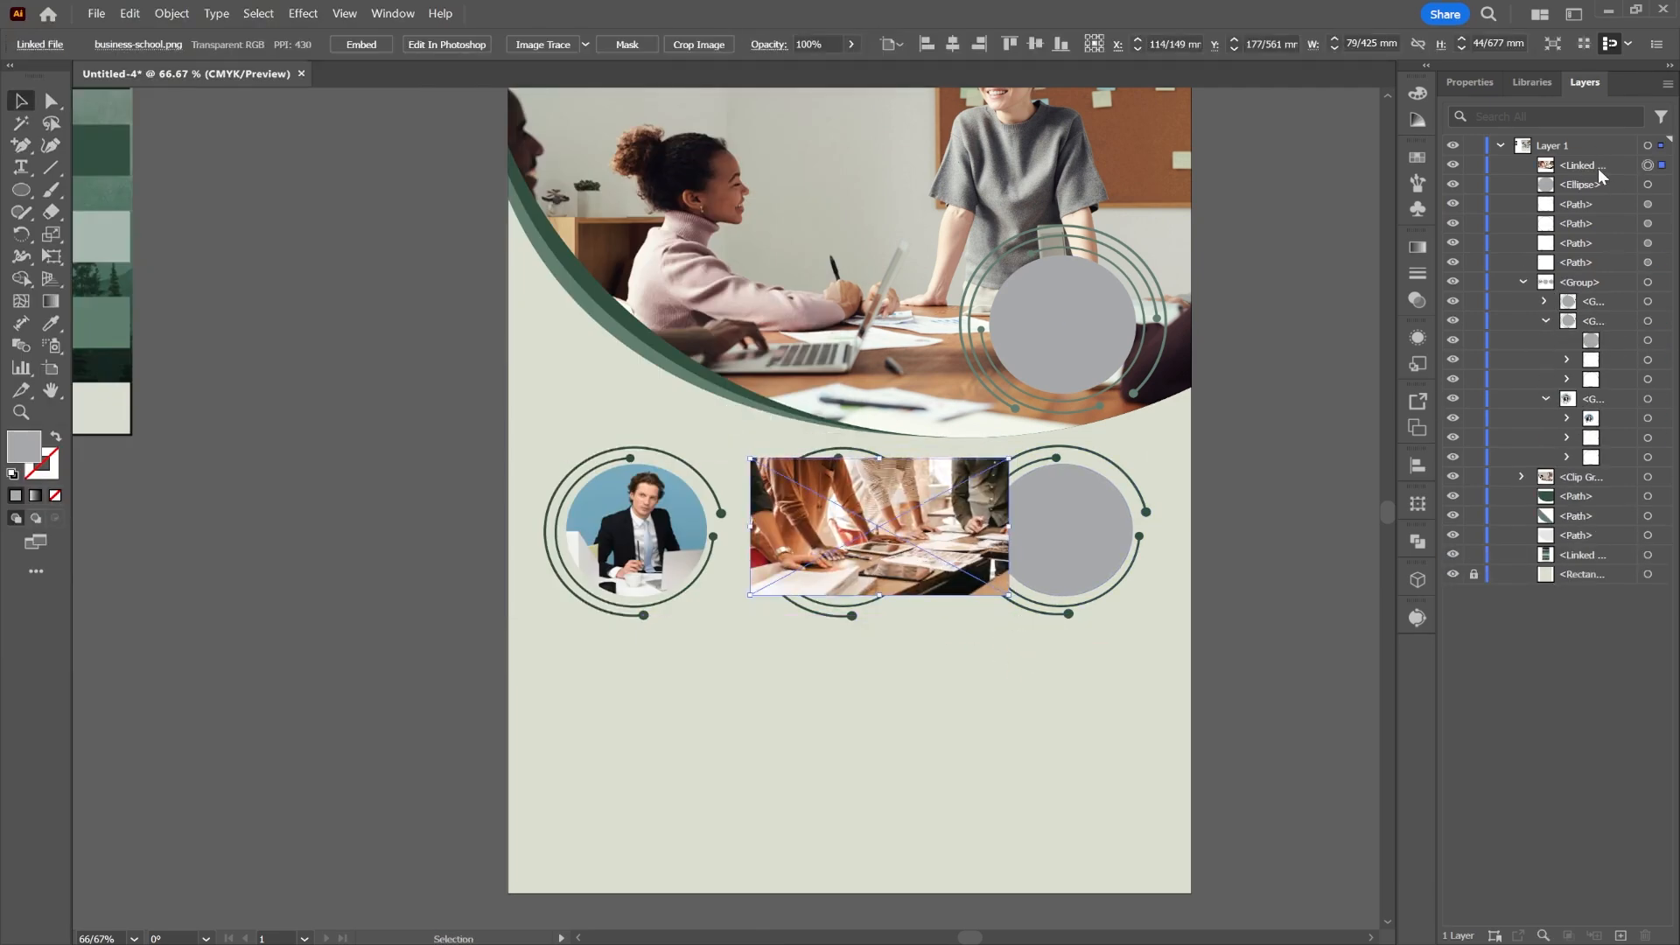
pyautogui.moveTo(1597, 169); pyautogui.dragTo(1594, 350)
pyautogui.keyDown('shift'); pyautogui.click(1661, 322); pyautogui.keyUp('shift')
pyautogui.rightClick(884, 512)
pyautogui.click(982, 362)
# Step: Shift the team photo left within its circular clip
pyautogui.doubleClick(858, 530)
pyautogui.moveTo(858, 530); pyautogui.dragTo(838, 518)
pyautogui.doubleClick(852, 523)
pyautogui.hotkey('ctrl', 'z')
pyautogui.doubleClick(850, 525)
pyautogui.moveTo(853, 526); pyautogui.dragTo(831, 523)
pyautogui.doubleClick(417, 467)
pyautogui.doubleClick(831, 537)
pyautogui.doubleClick(831, 537)
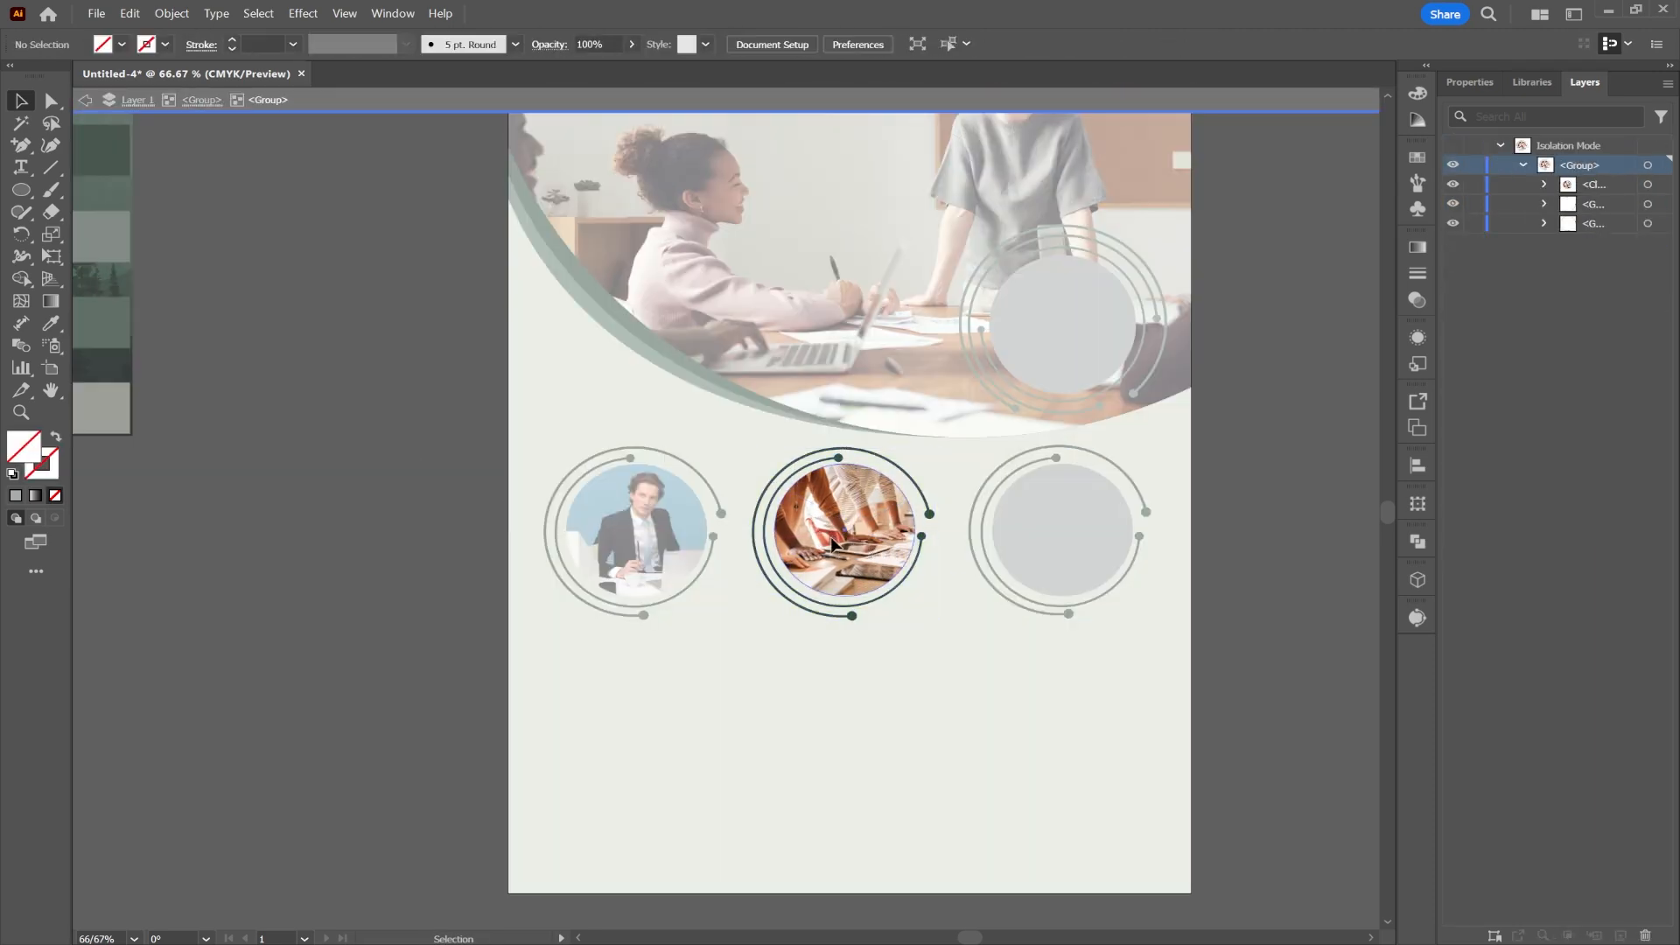
pyautogui.doubleClick(844, 522)
pyautogui.doubleClick(843, 522)
pyautogui.doubleClick(1093, 550)
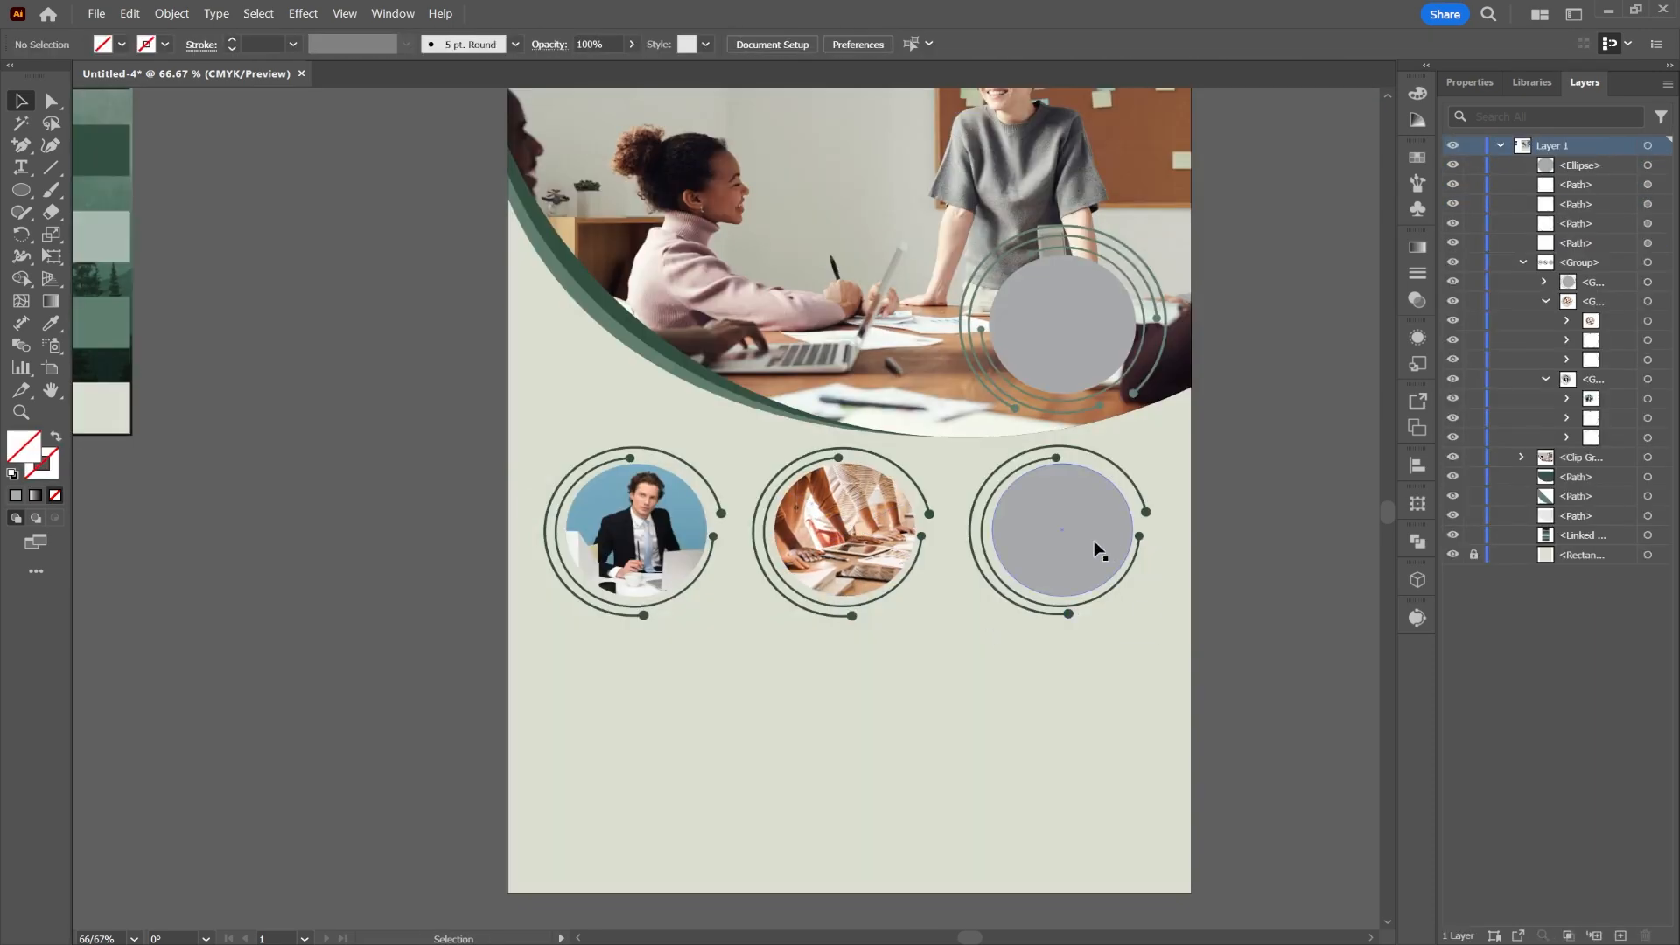
# Step: Place the business plan notebook photo and clip it inside the right circle
pyautogui.doubleClick(1097, 549)
pyautogui.click(1097, 550)
pyautogui.click(1662, 204)
pyautogui.click(97, 14)
pyautogui.click(131, 365)
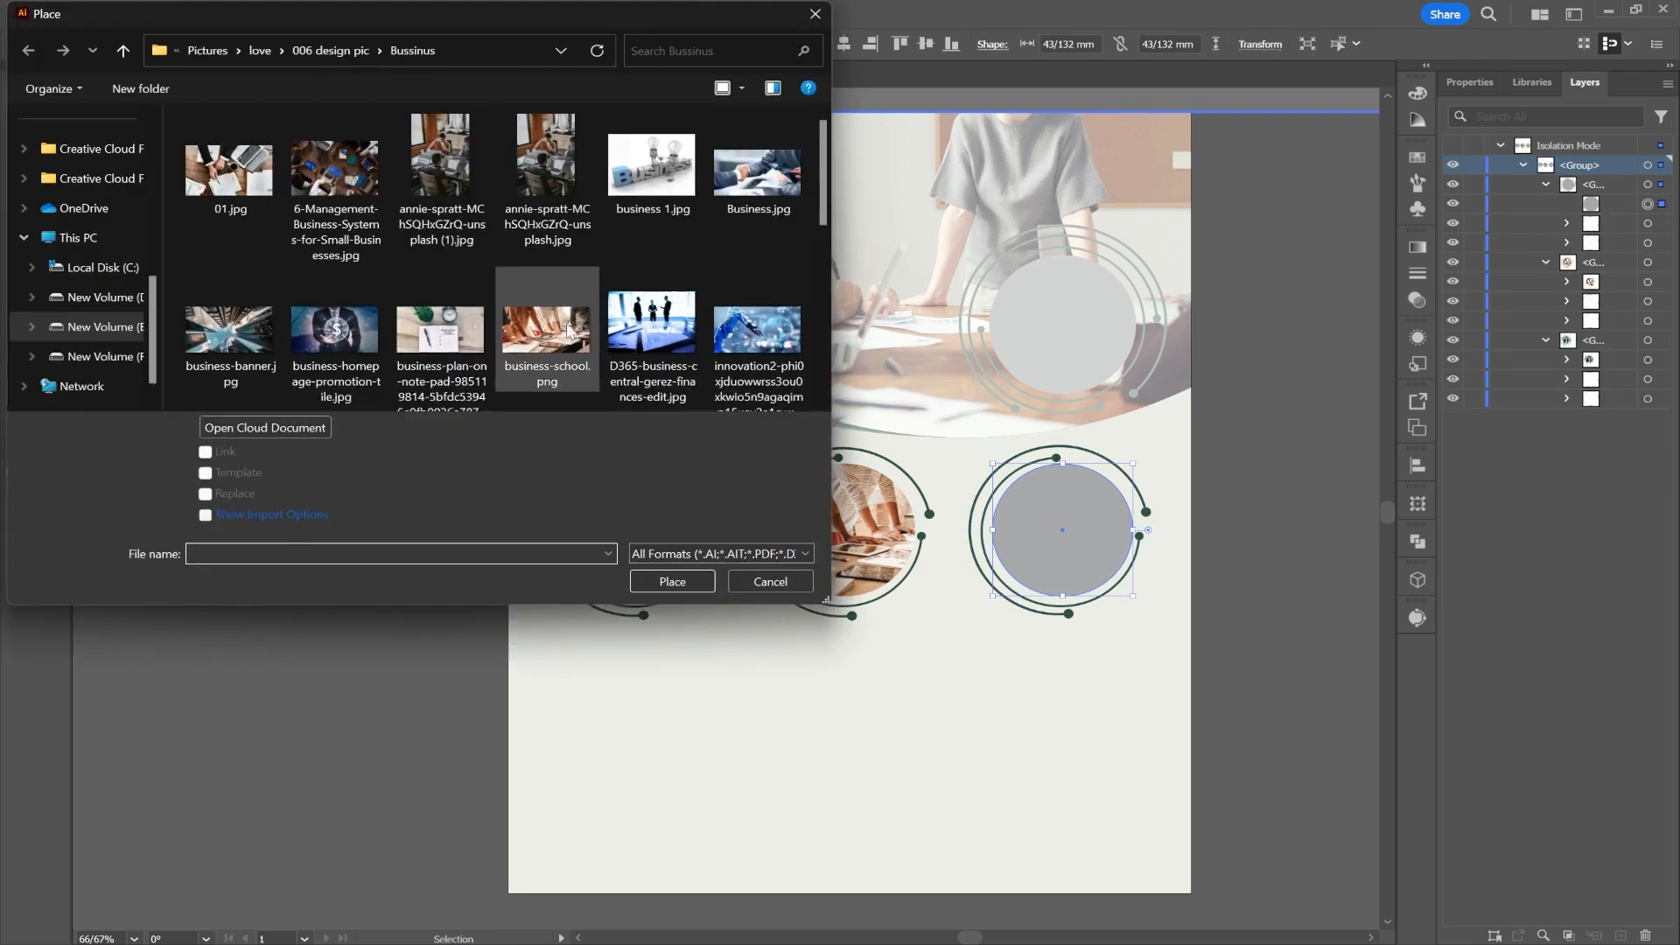
pyautogui.doubleClick(445, 329)
pyautogui.moveTo(974, 454); pyautogui.dragTo(1250, 628)
pyautogui.moveTo(1594, 185); pyautogui.dragTo(1608, 233)
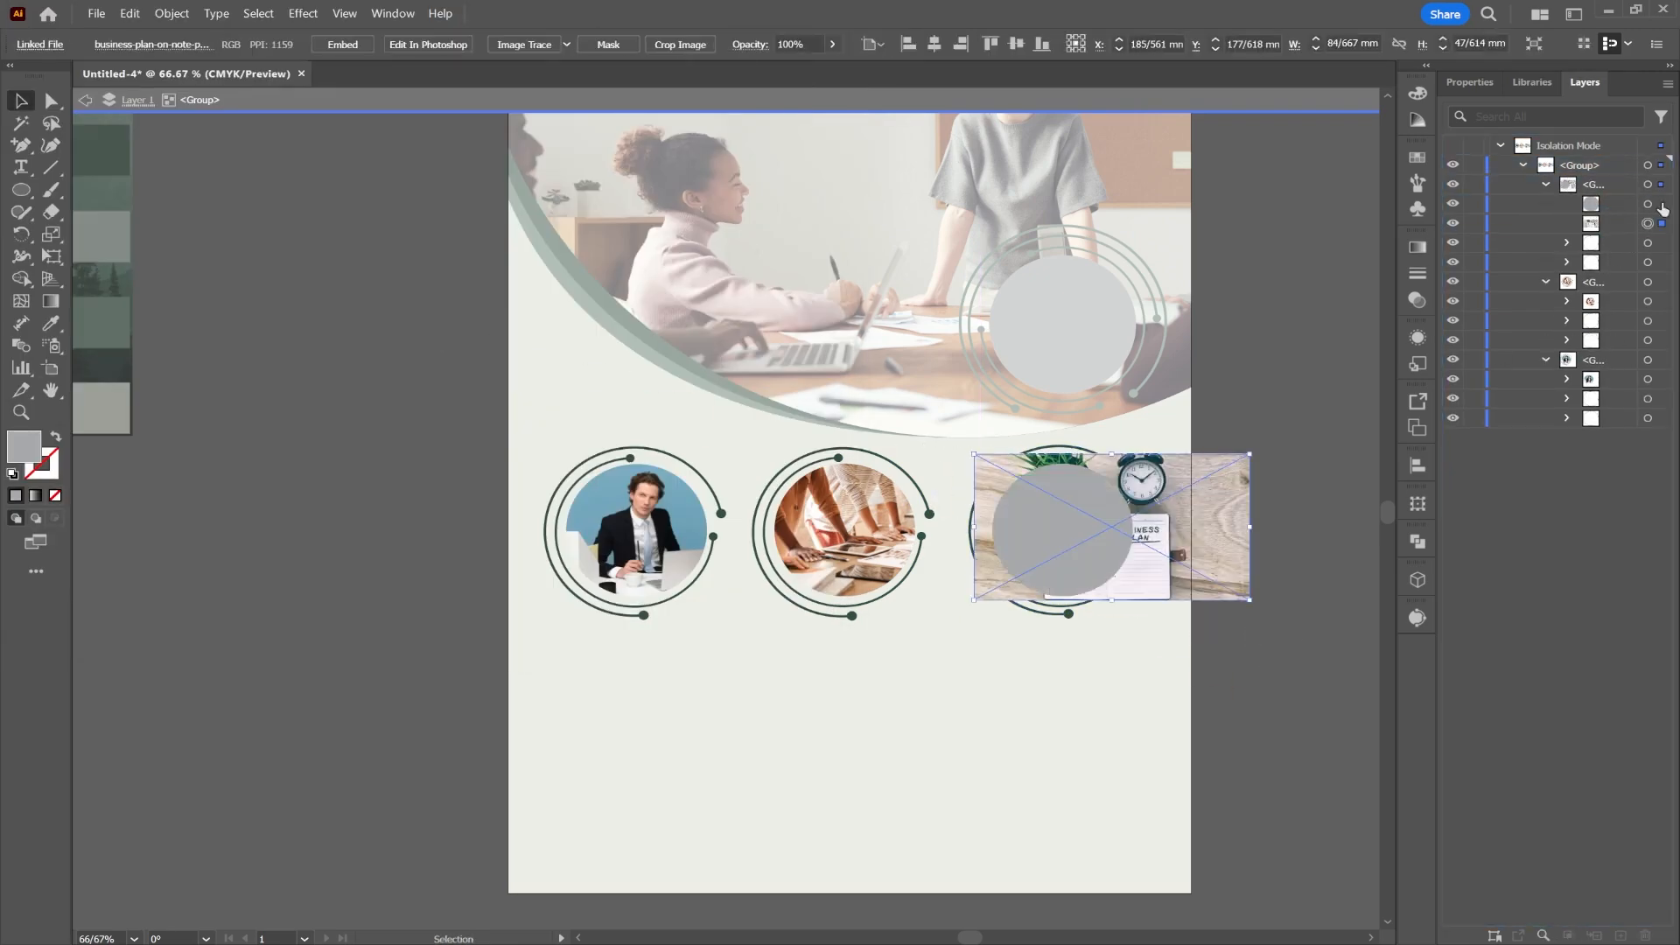
pyautogui.keyDown('shift'); pyautogui.click(1661, 205); pyautogui.keyUp('shift')
pyautogui.rightClick(1105, 518)
pyautogui.click(1195, 368)
# Step: Shift the notebook photo left inside its circle, then select just the three photo circles
pyautogui.doubleClick(1093, 541)
pyautogui.doubleClick(1093, 541)
pyautogui.doubleClick(1093, 542)
pyautogui.moveTo(1094, 542); pyautogui.dragTo(1041, 542)
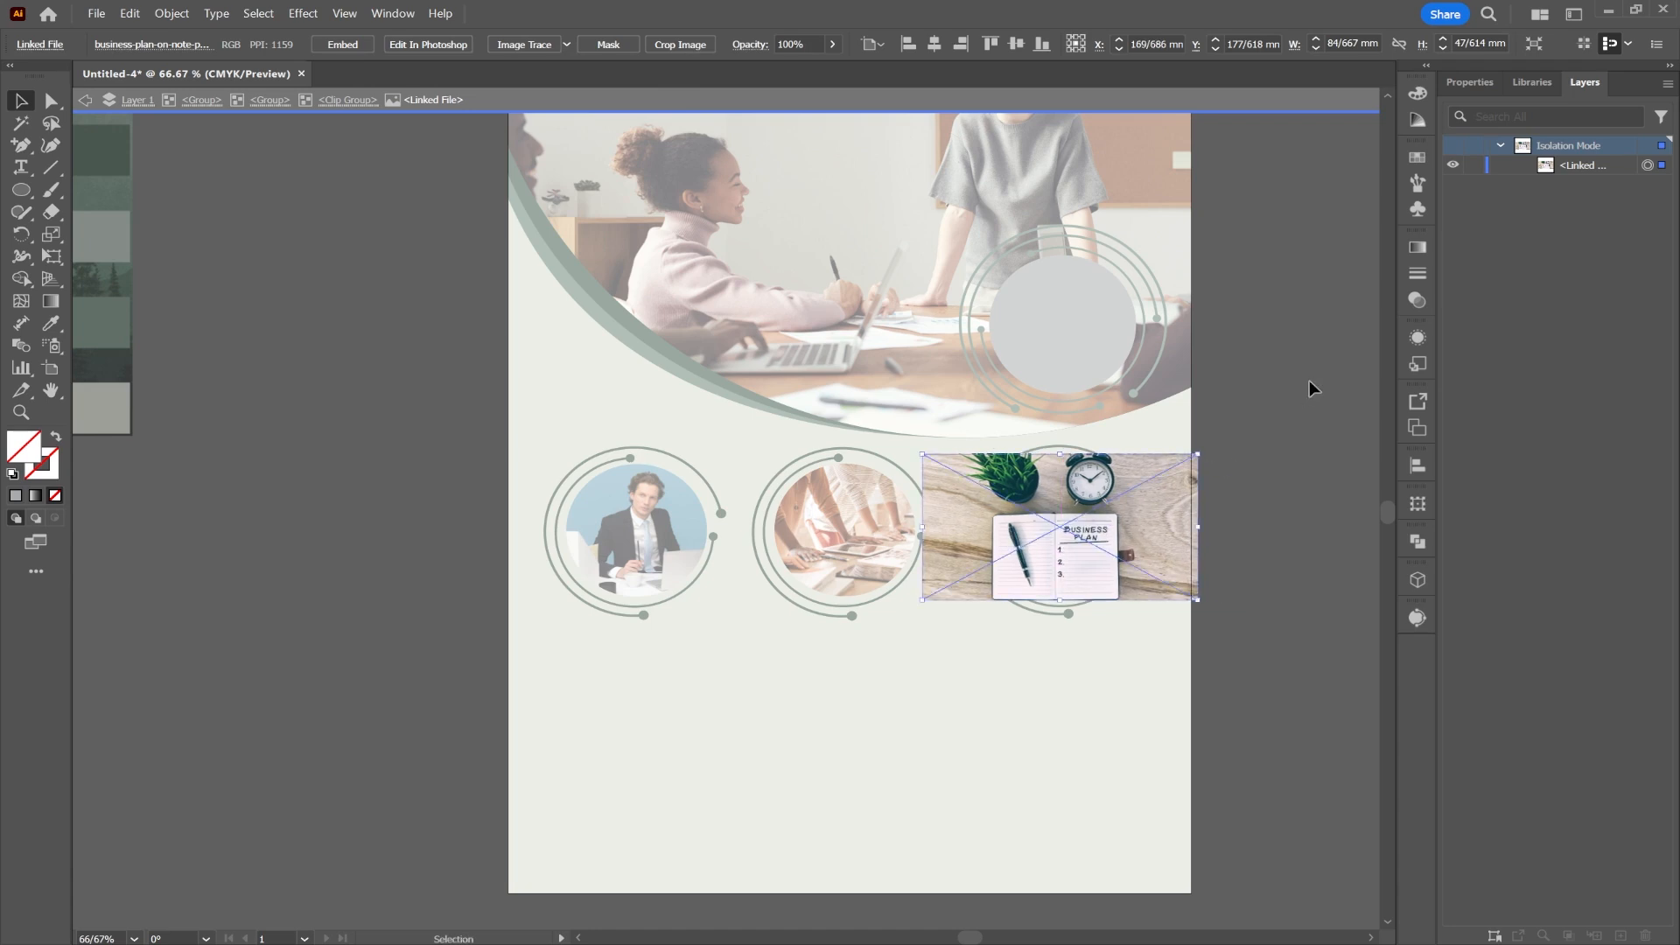
pyautogui.doubleClick(1308, 379)
pyautogui.scroll(1, 360, 583)
pyautogui.scroll(-2, 376, 560)
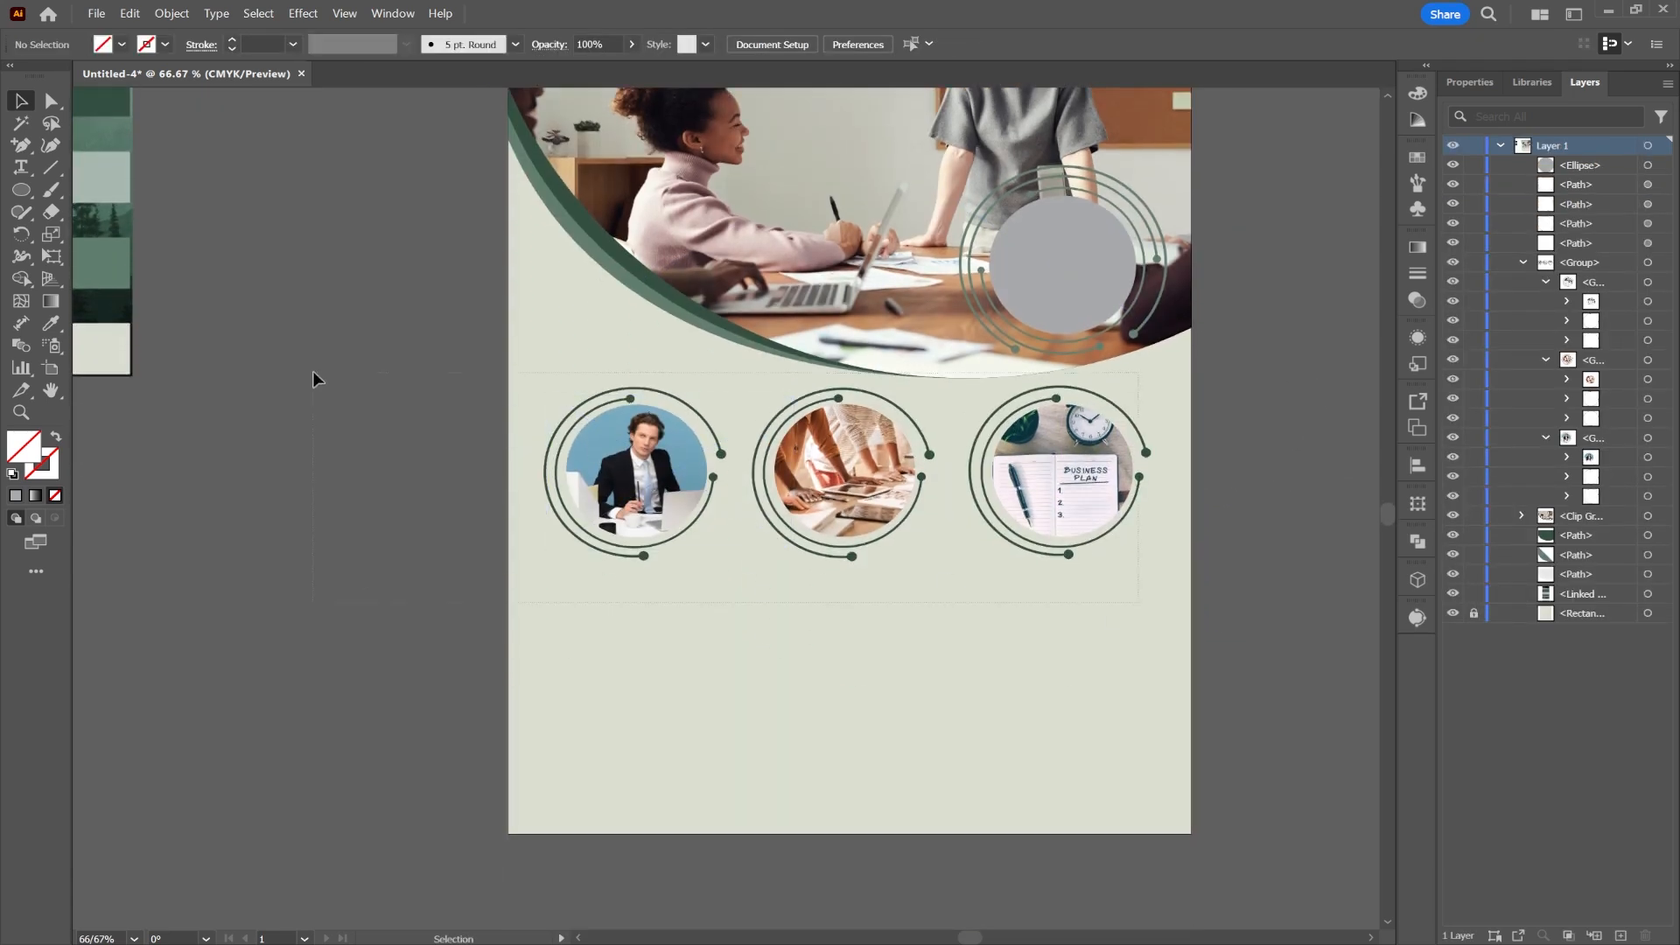
pyautogui.moveTo(313, 371); pyautogui.dragTo(313, 371)
pyautogui.keyDown('shift'); pyautogui.click(791, 130); pyautogui.keyUp('shift')
# Step: Centre the circles on the page and type a Poppins Black '1' below the first circle
pyautogui.click(297, 44)
pyautogui.click(262, 434)
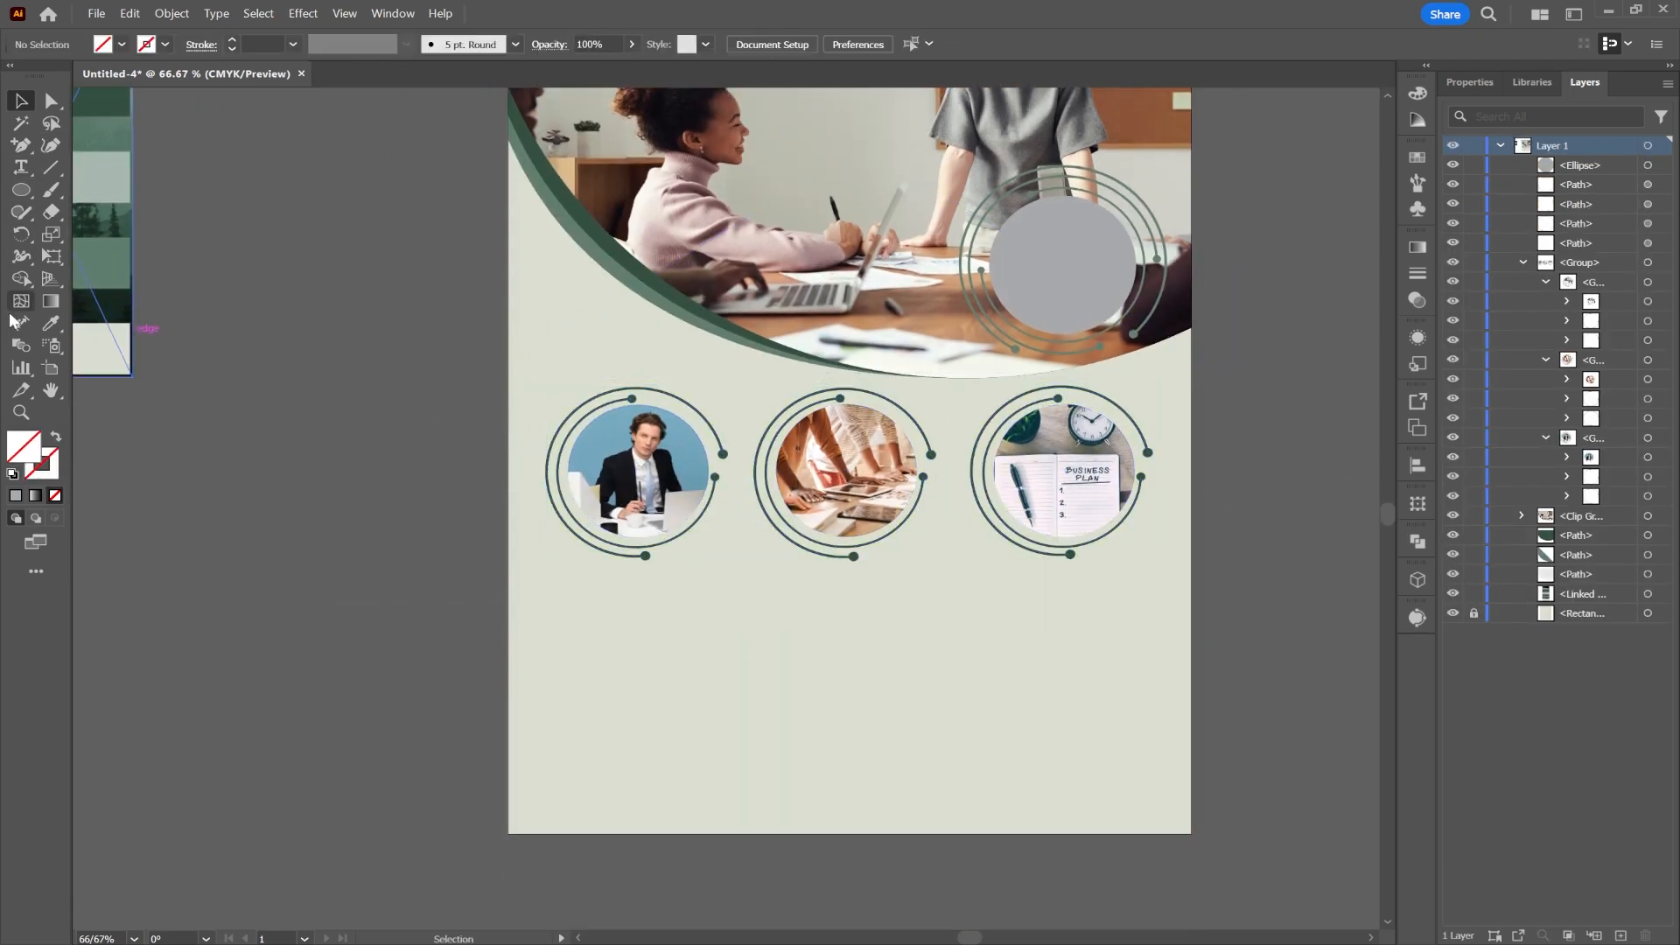
pyautogui.click(21, 168)
pyautogui.click(530, 606)
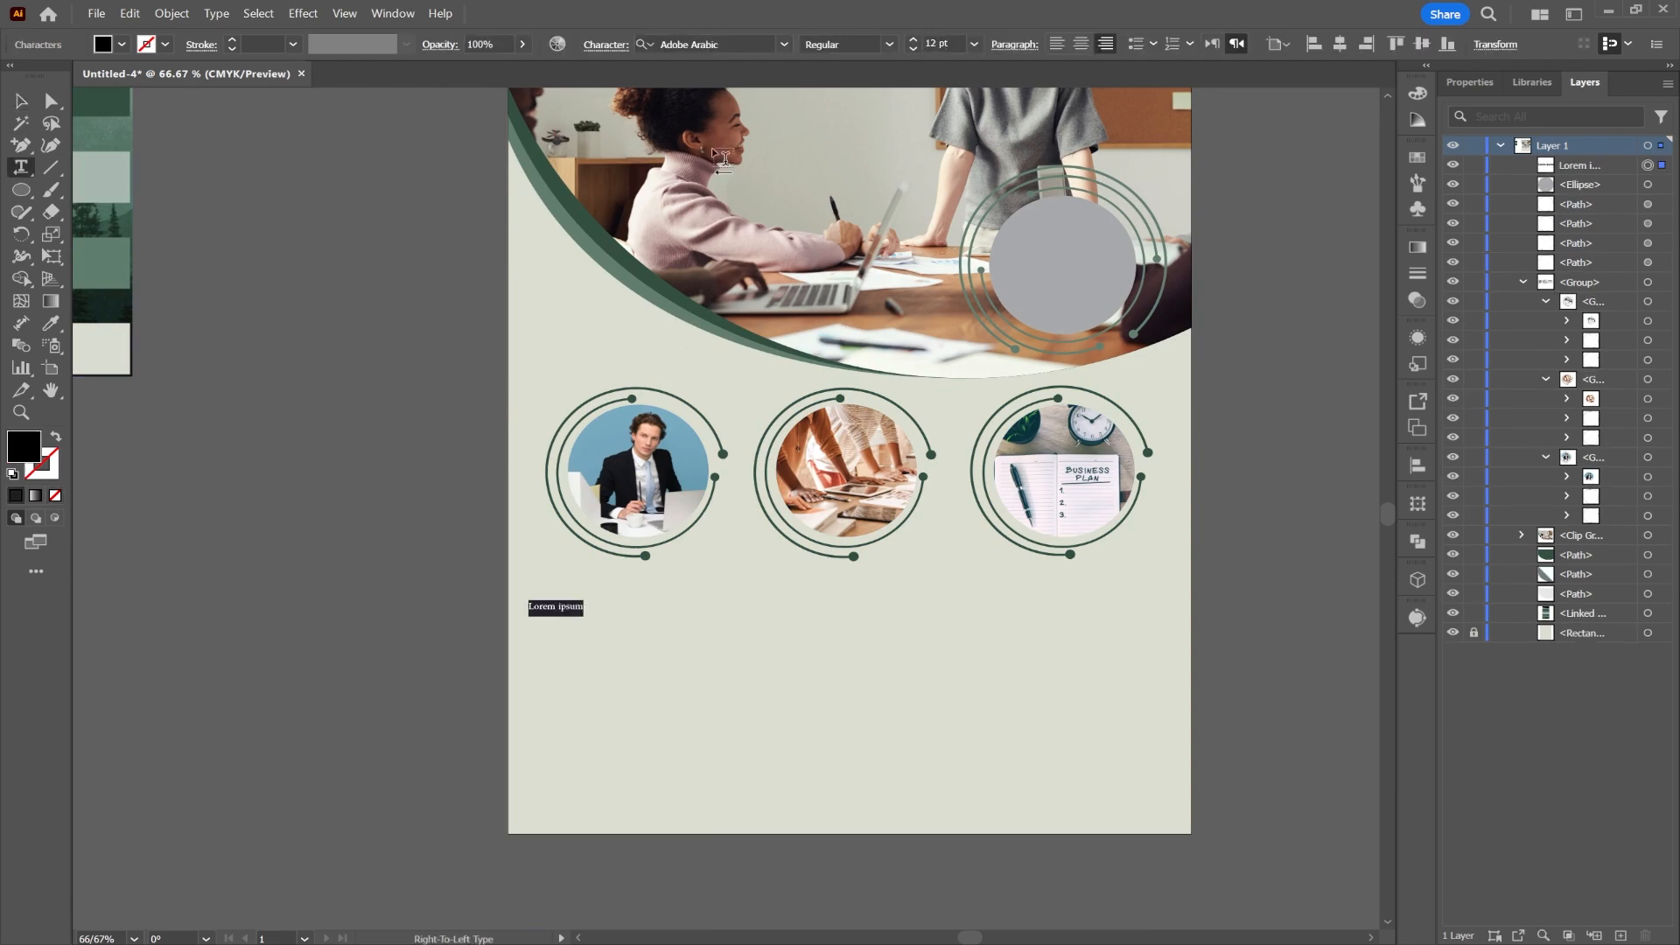
pyautogui.click(725, 44)
pyautogui.write('popp')
pyautogui.click(748, 595)
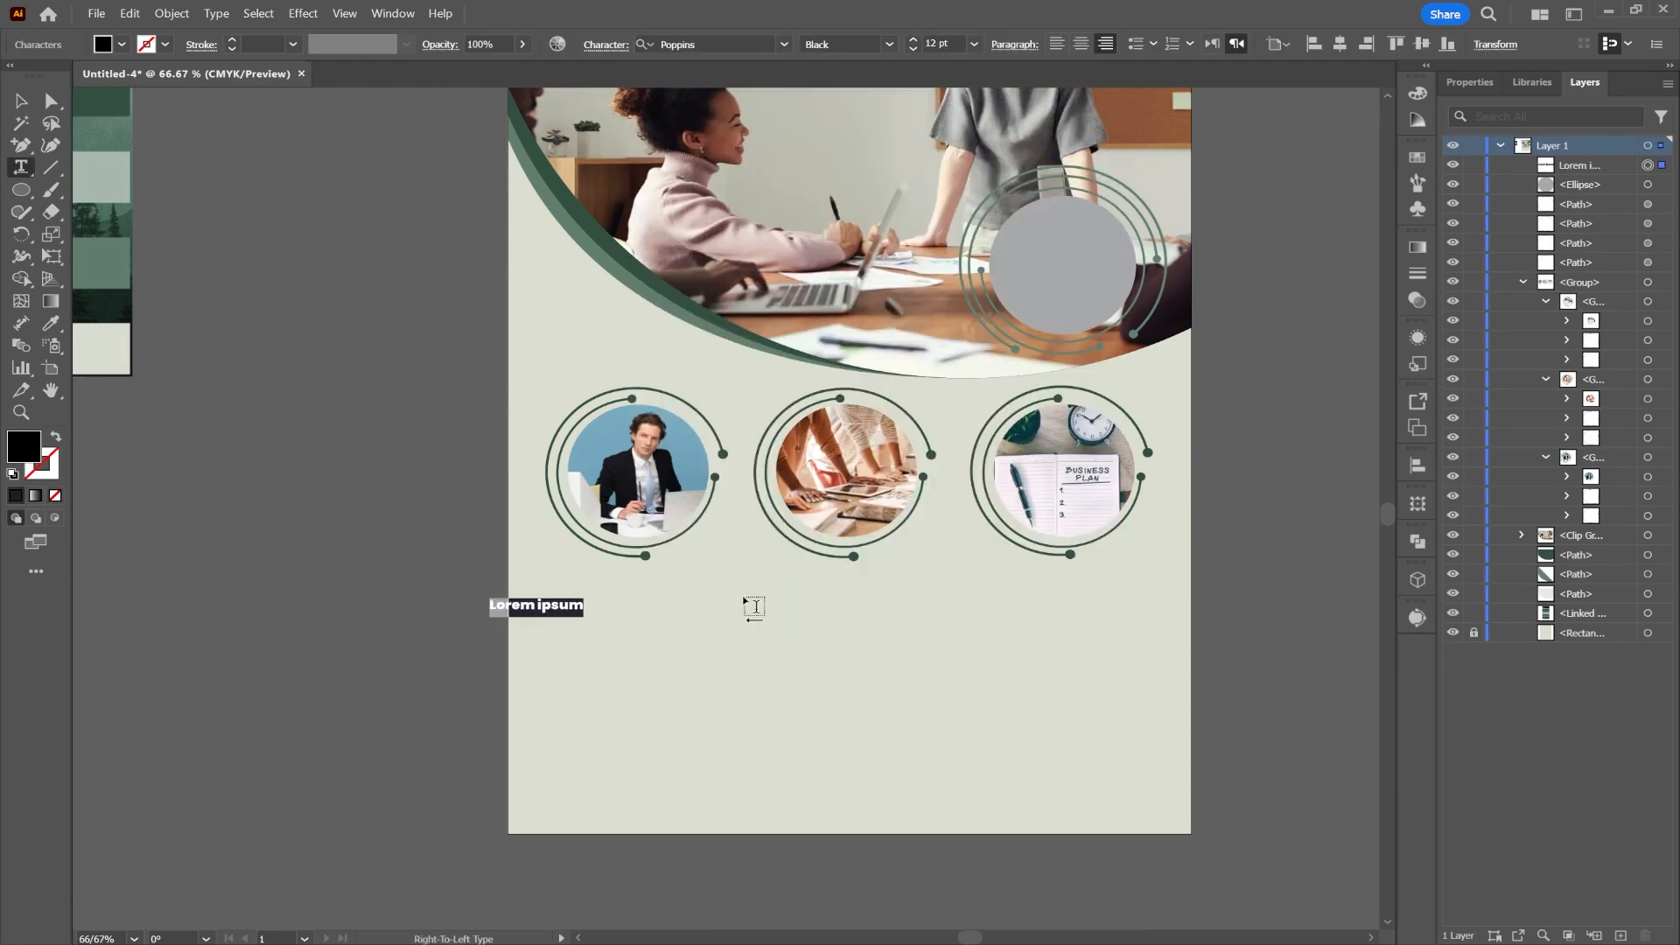
pyautogui.write('1')
pyautogui.press('Escape')
# Step: Enlarge the number 1 and draw a circle behind it
pyautogui.scroll(2, 581, 600)
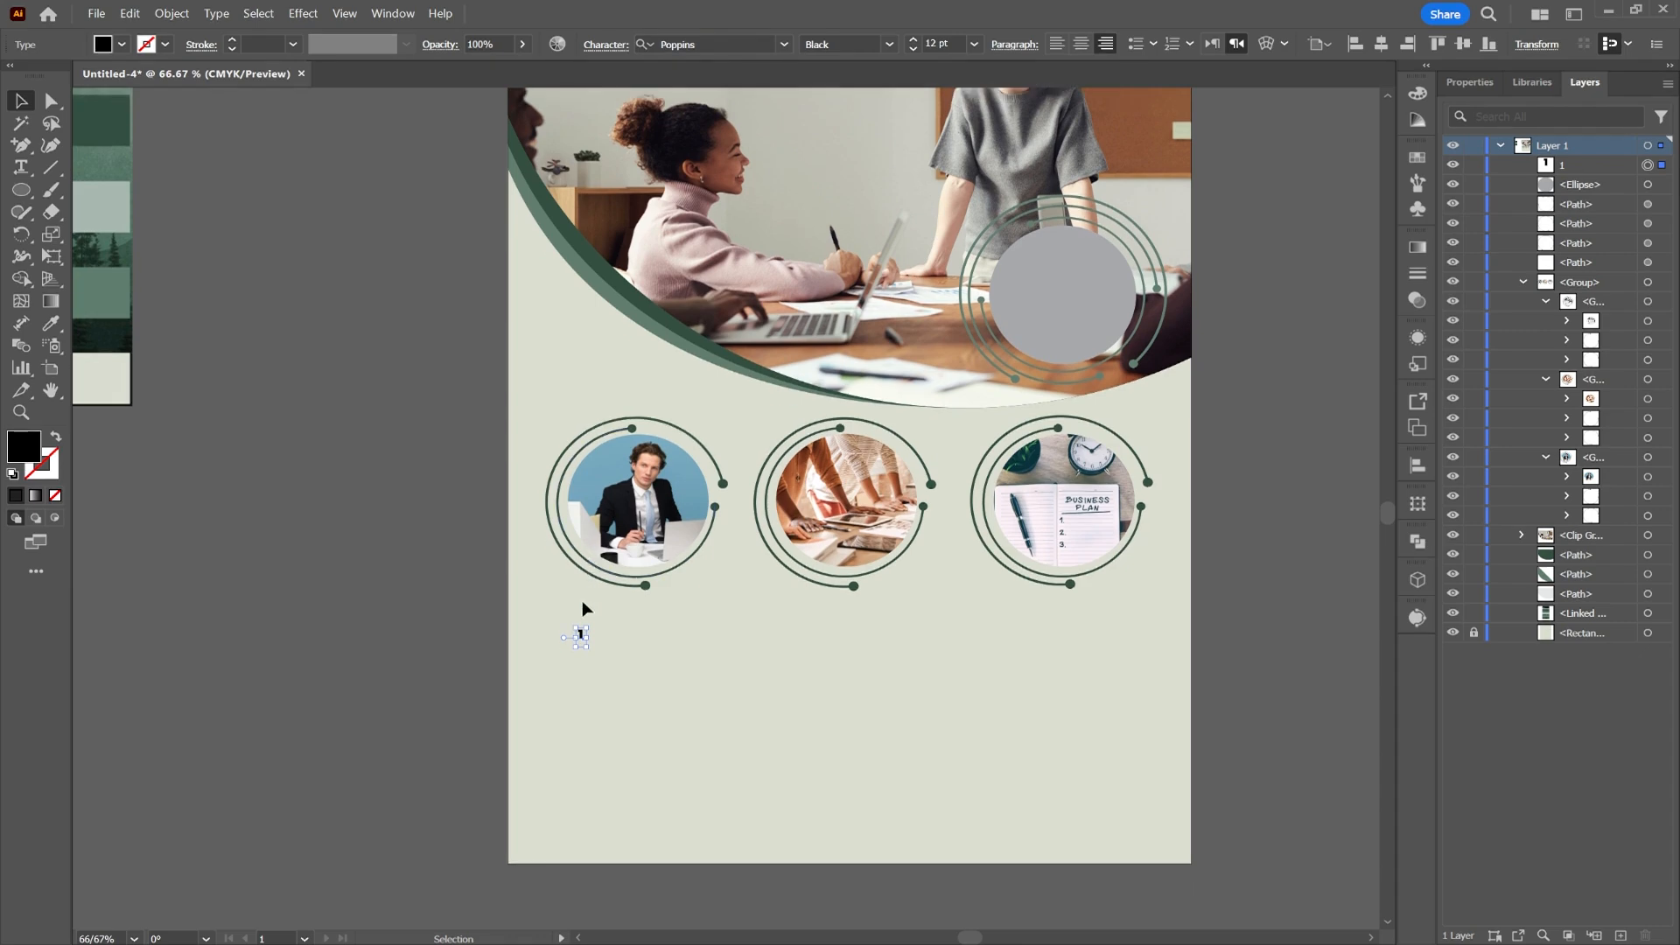
pyautogui.click(429, 630)
pyautogui.scroll(3, 571, 646)
pyautogui.moveTo(602, 614); pyautogui.dragTo(704, 558)
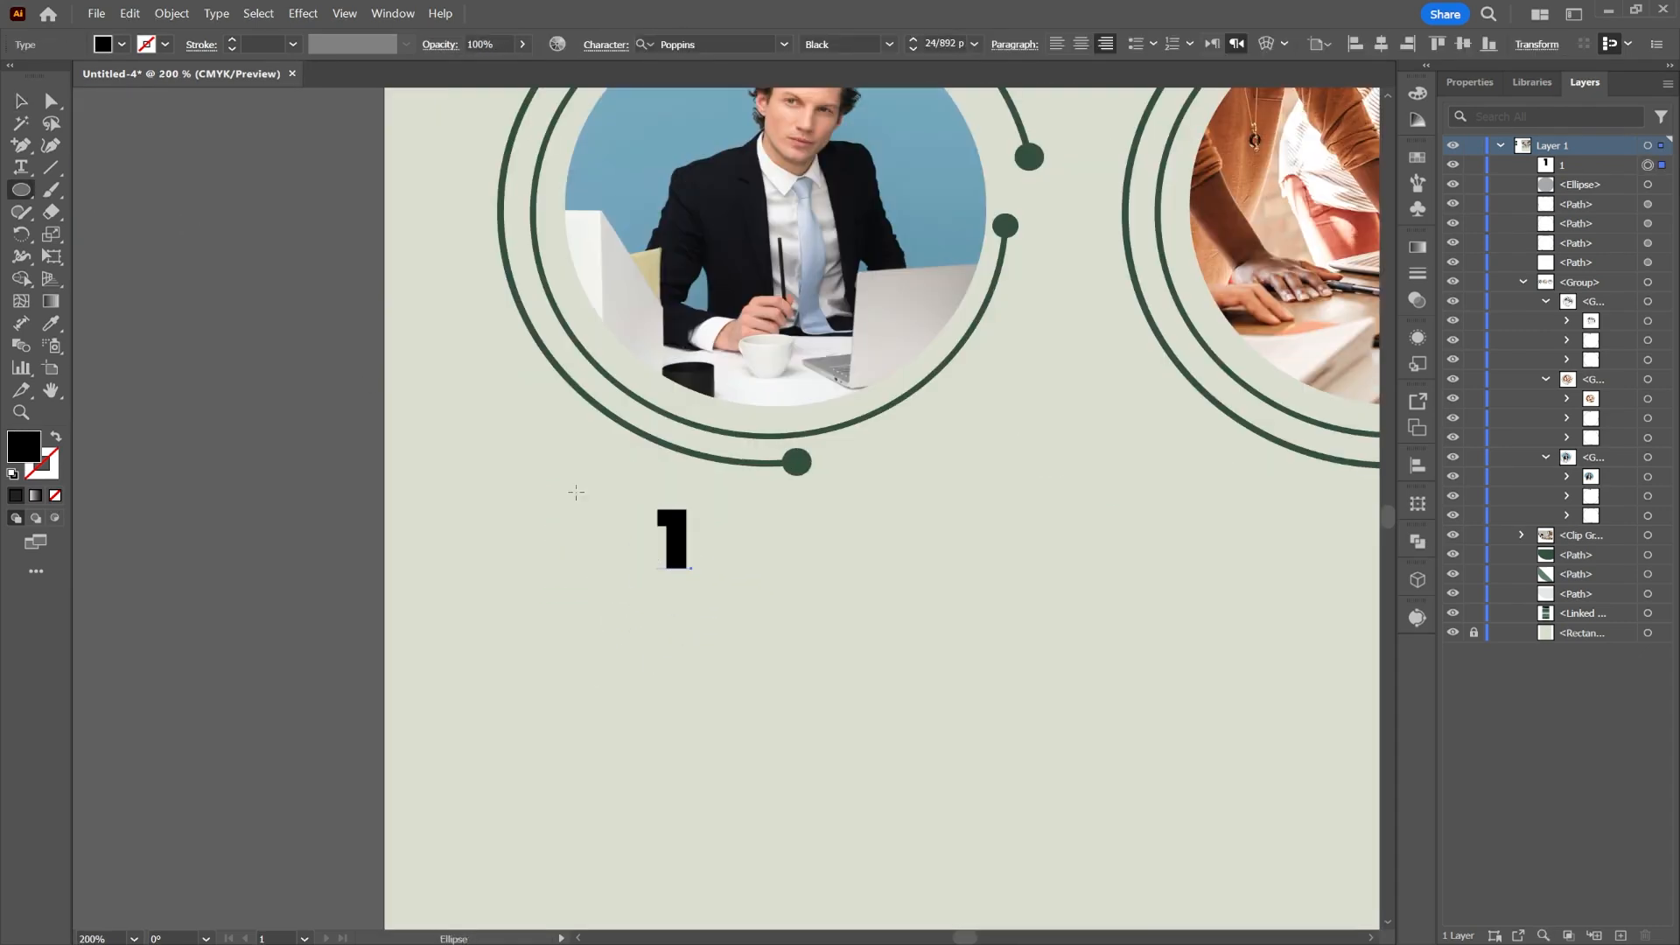
pyautogui.moveTo(576, 492)
pyautogui.mouseDown()
pyautogui.moveTo(746, 656)
pyautogui.moveTo(708, 617)
pyautogui.mouseUp()
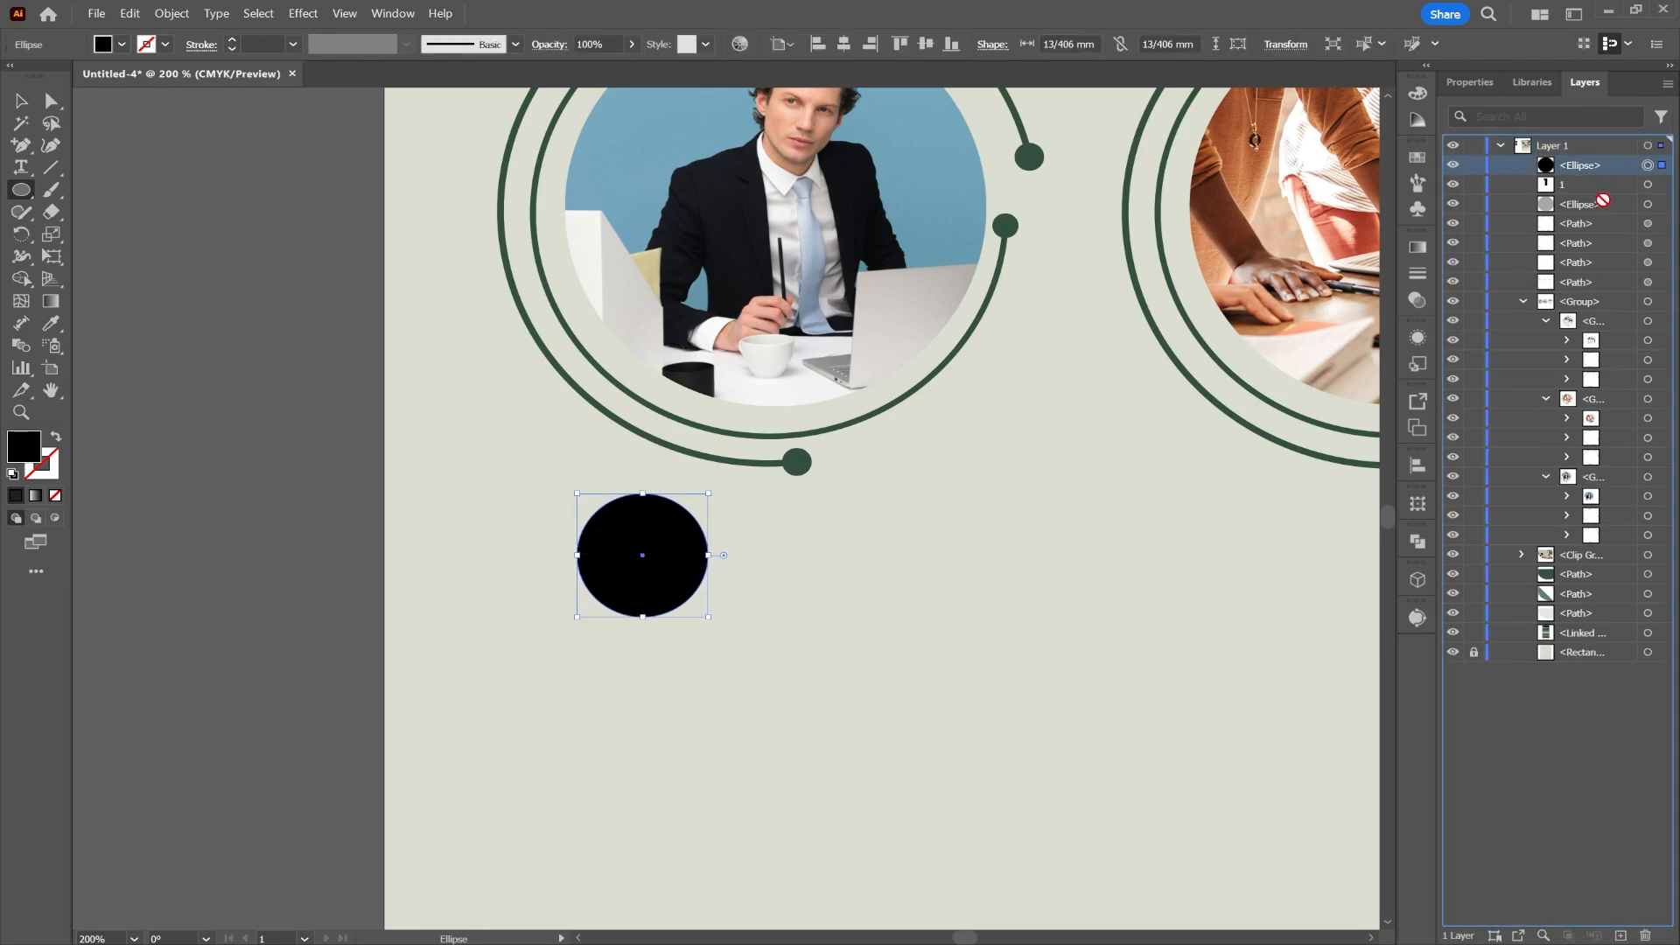
pyautogui.moveTo(1603, 200); pyautogui.dragTo(1601, 195)
# Step: Fill the circle with light green #AFC1B6 using the Eyedropper
pyautogui.press('super')
pyautogui.press('super')
pyautogui.scroll(-3, 325, 415)
pyautogui.moveTo(300, 377); pyautogui.dragTo(553, 468)
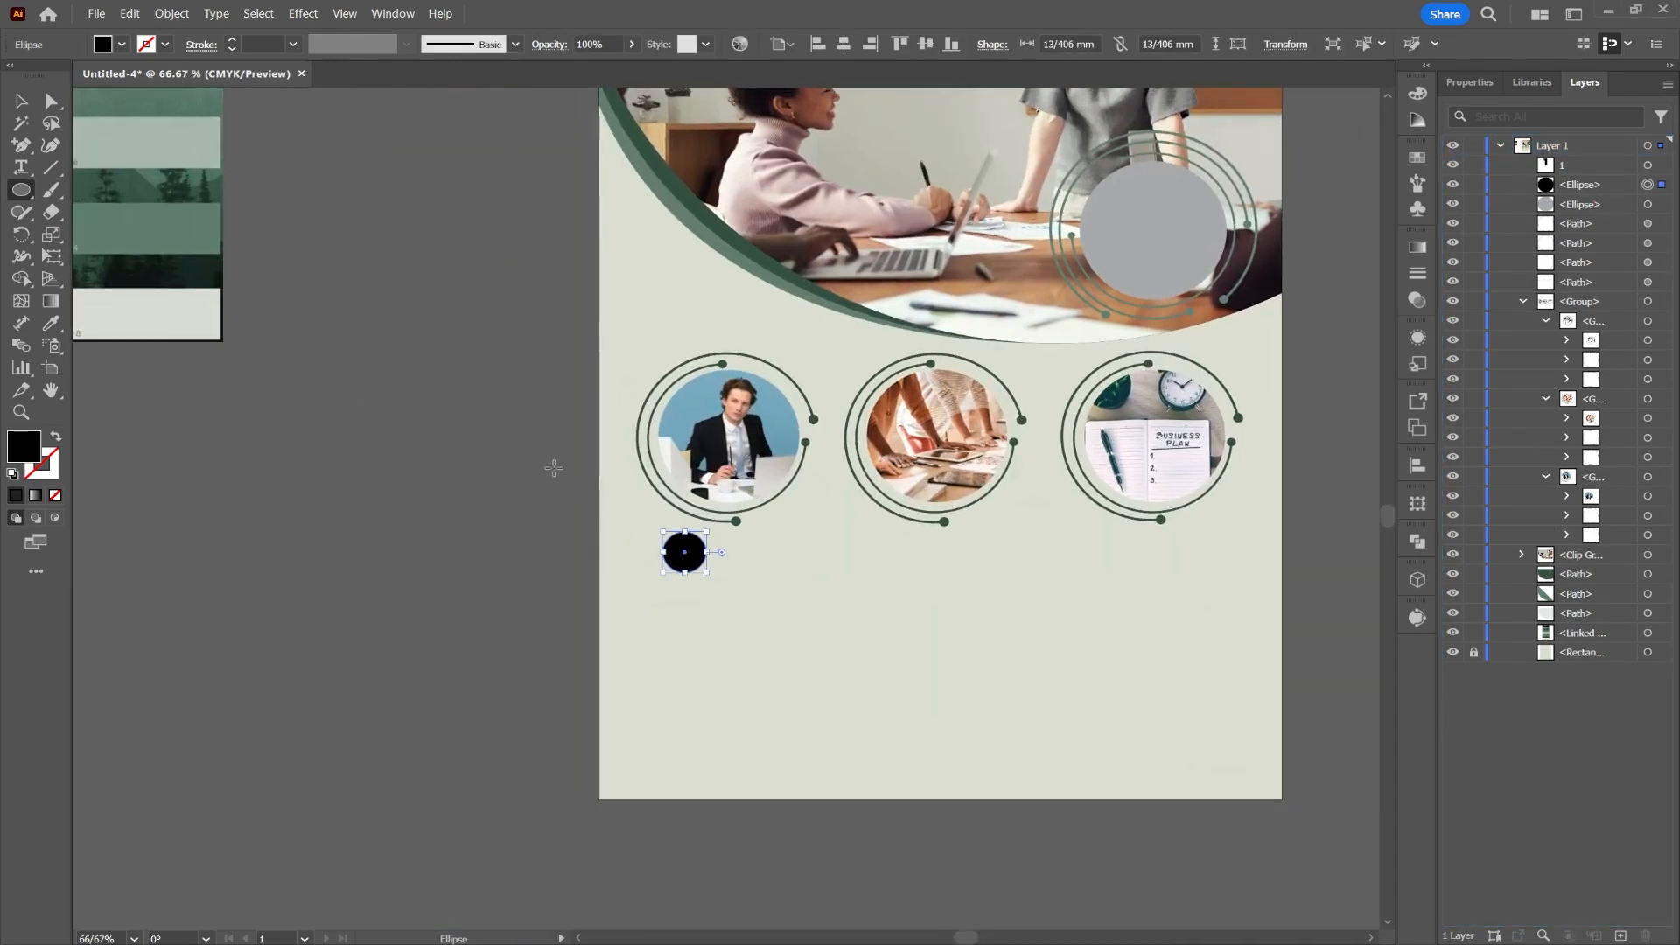
pyautogui.click(55, 322)
pyautogui.moveTo(407, 382); pyautogui.dragTo(548, 515)
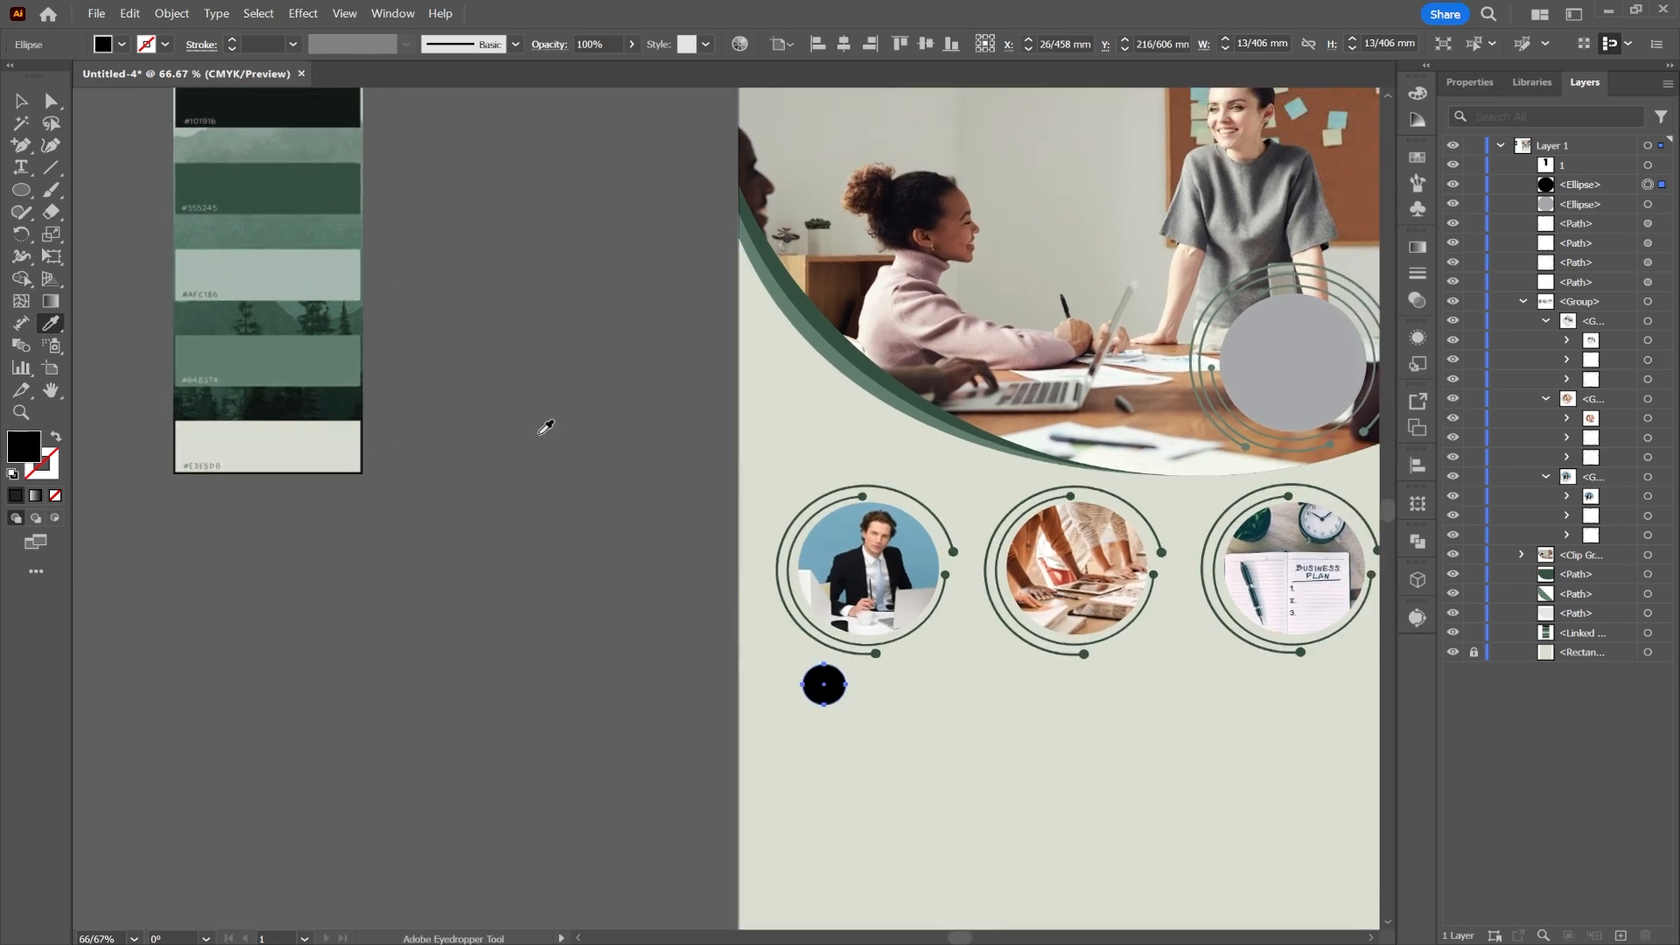
pyautogui.click(285, 254)
# Step: Centre the number 1 horizontally on the circle and lower it into the middle
pyautogui.click(21, 101)
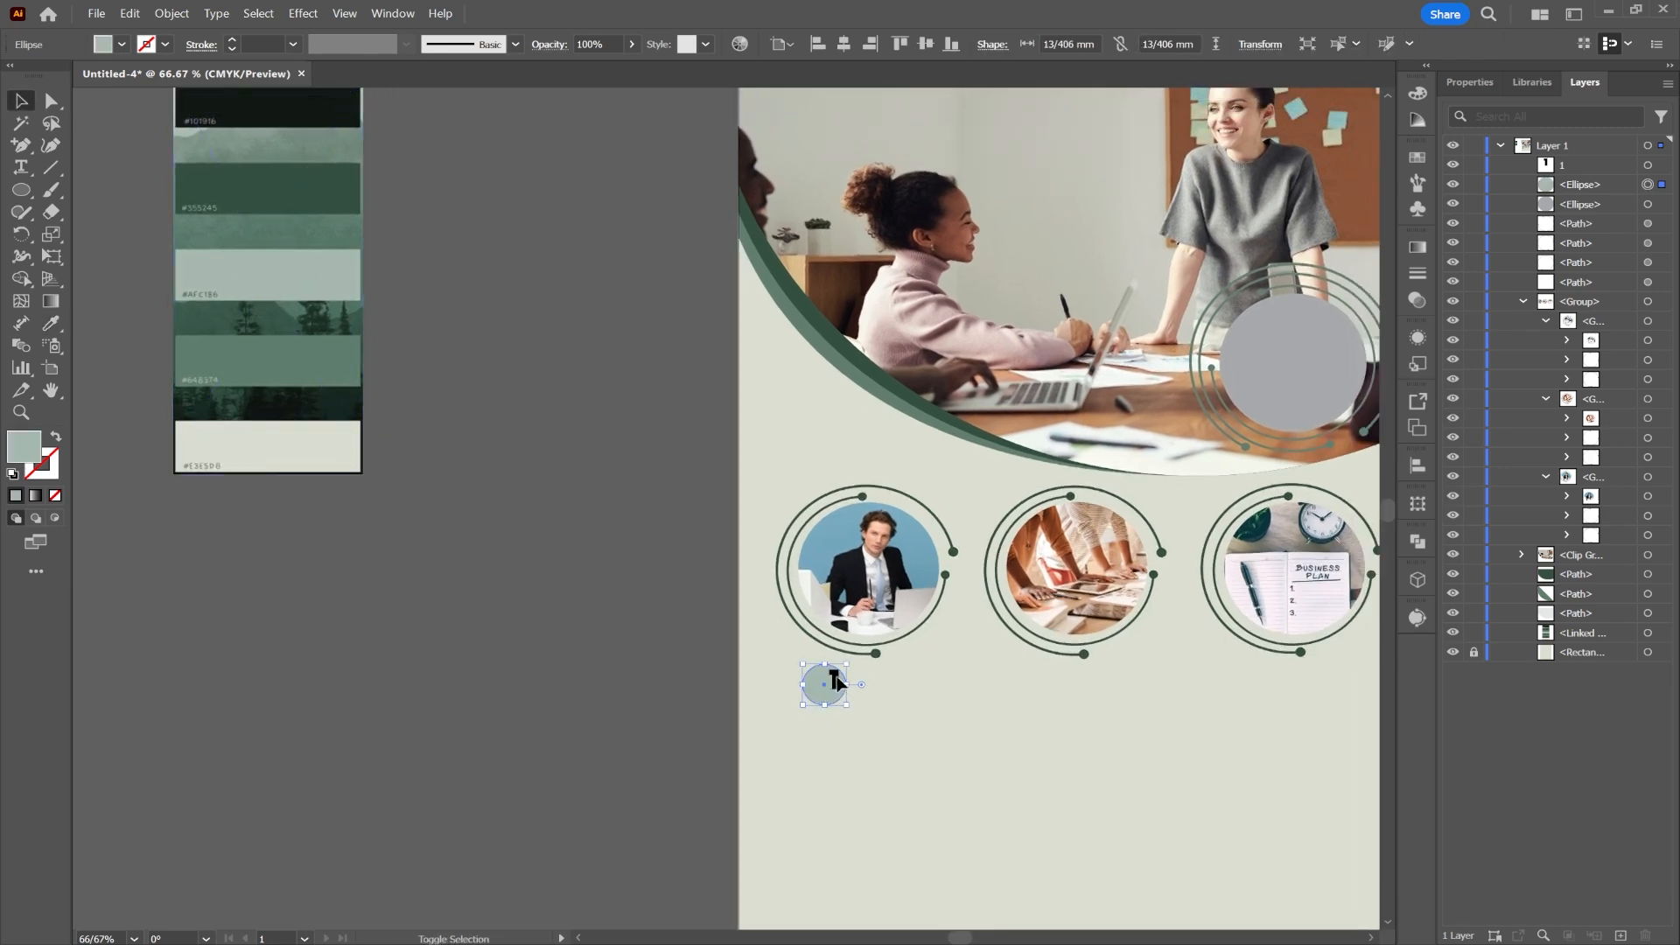
pyautogui.keyDown('shift'); pyautogui.click(837, 682); pyautogui.keyUp('shift')
pyautogui.click(662, 44)
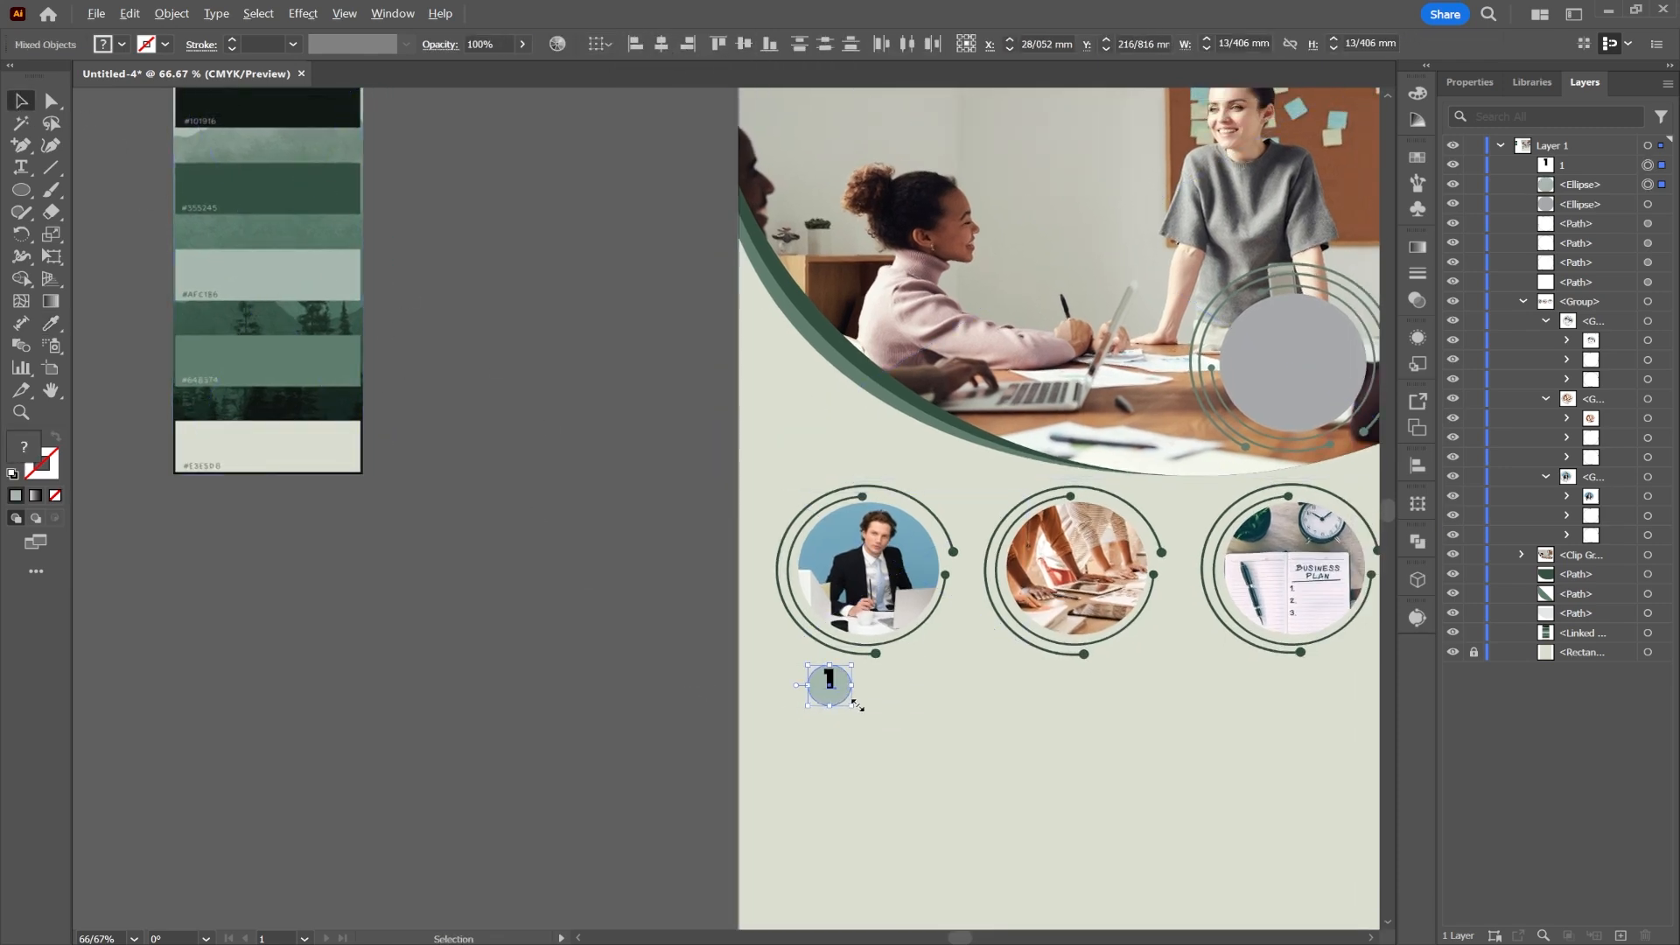
pyautogui.scroll(4, 853, 702)
pyautogui.click(546, 669)
pyautogui.moveTo(758, 603); pyautogui.dragTo(754, 630)
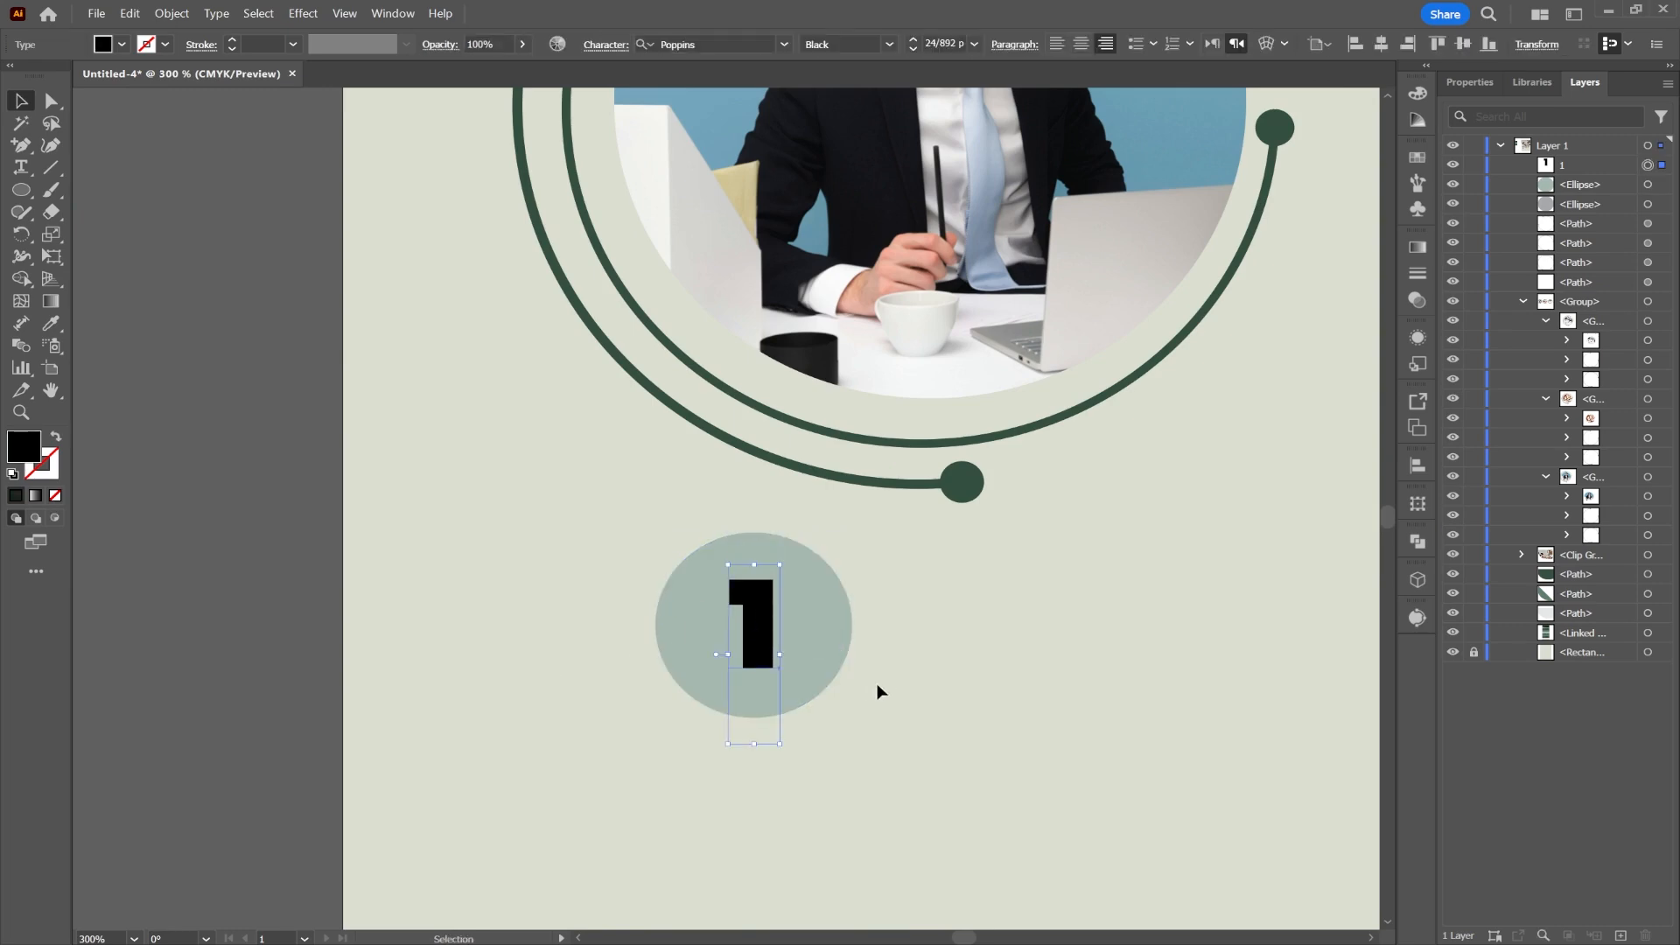
# Step: Copy the numbered badge under the second and third photos
pyautogui.scroll(-2, 879, 691)
pyautogui.moveTo(900, 679); pyautogui.dragTo(590, 526)
pyautogui.moveTo(442, 497); pyautogui.dragTo(940, 547)
pyautogui.moveTo(1088, 579); pyautogui.dragTo(701, 557)
pyautogui.moveTo(562, 515); pyautogui.dragTo(1041, 533)
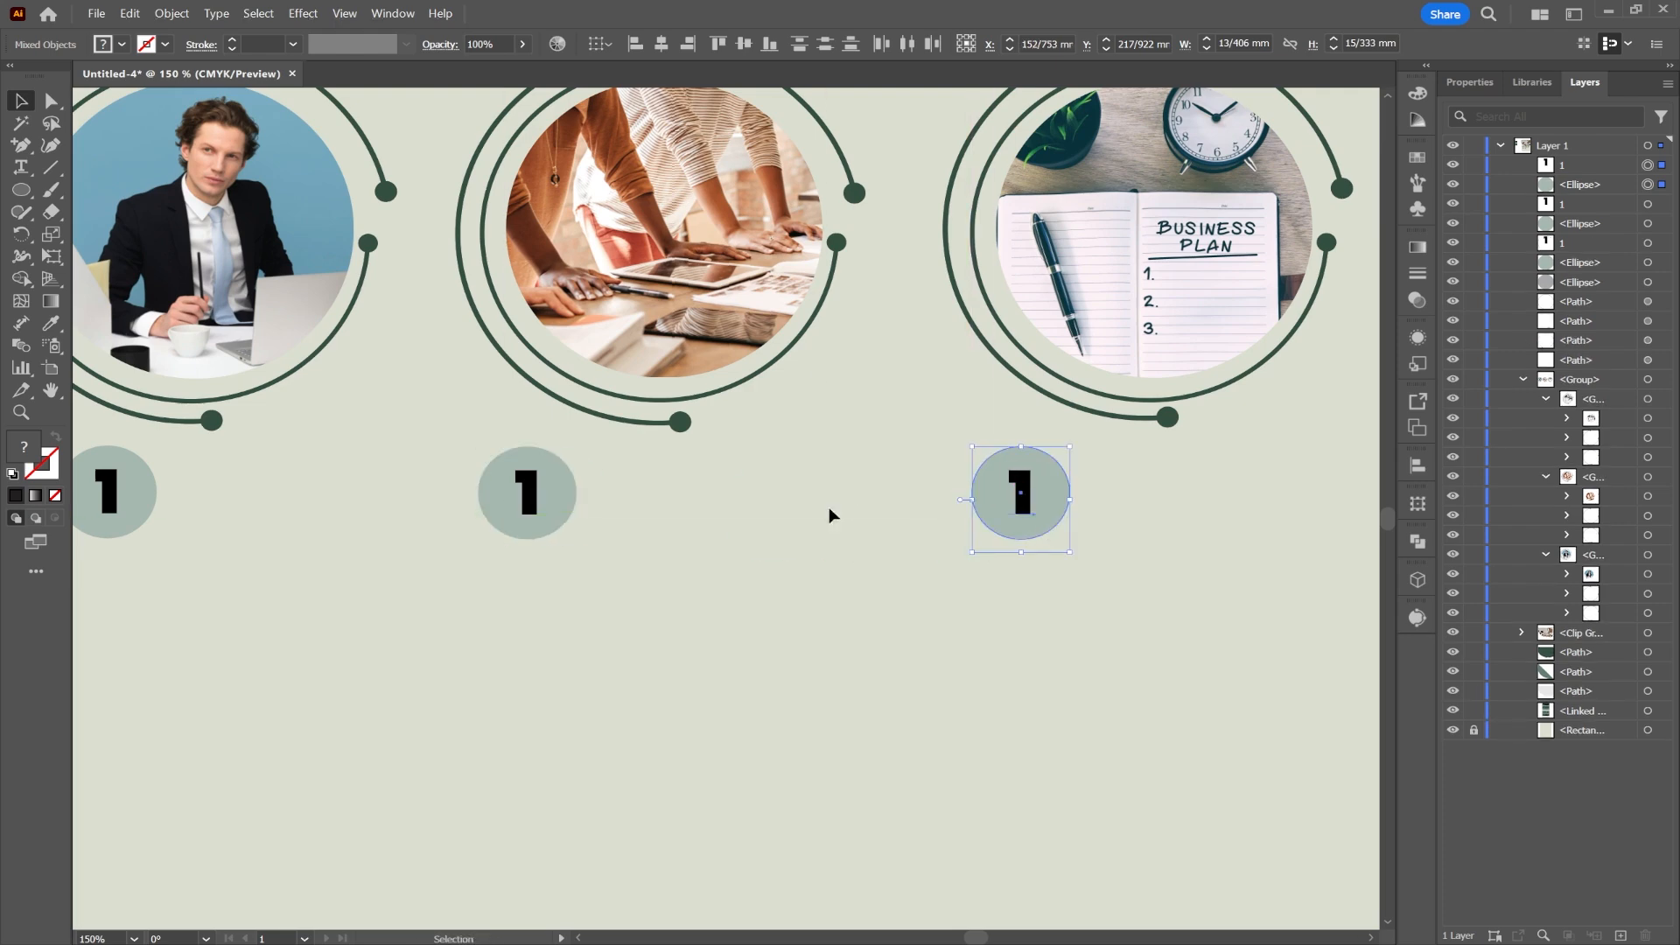
# Step: Line up the middle and left badges under their photos
pyautogui.click(535, 490)
pyautogui.moveTo(499, 467); pyautogui.dragTo(498, 466)
pyautogui.moveTo(560, 493)
pyautogui.mouseDown()
pyautogui.moveTo(581, 491)
pyautogui.moveTo(563, 490)
pyautogui.mouseUp()
pyautogui.hscroll(-3, 382, 508)
pyautogui.moveTo(386, 539); pyautogui.dragTo(320, 490)
pyautogui.moveTo(320, 495); pyautogui.dragTo(277, 492)
# Step: Check the middle badge's 2, change the right badge's number to 3, and deselect
pyautogui.doubleClick(761, 493)
pyautogui.press('Escape')
pyautogui.doubleClick(763, 490)
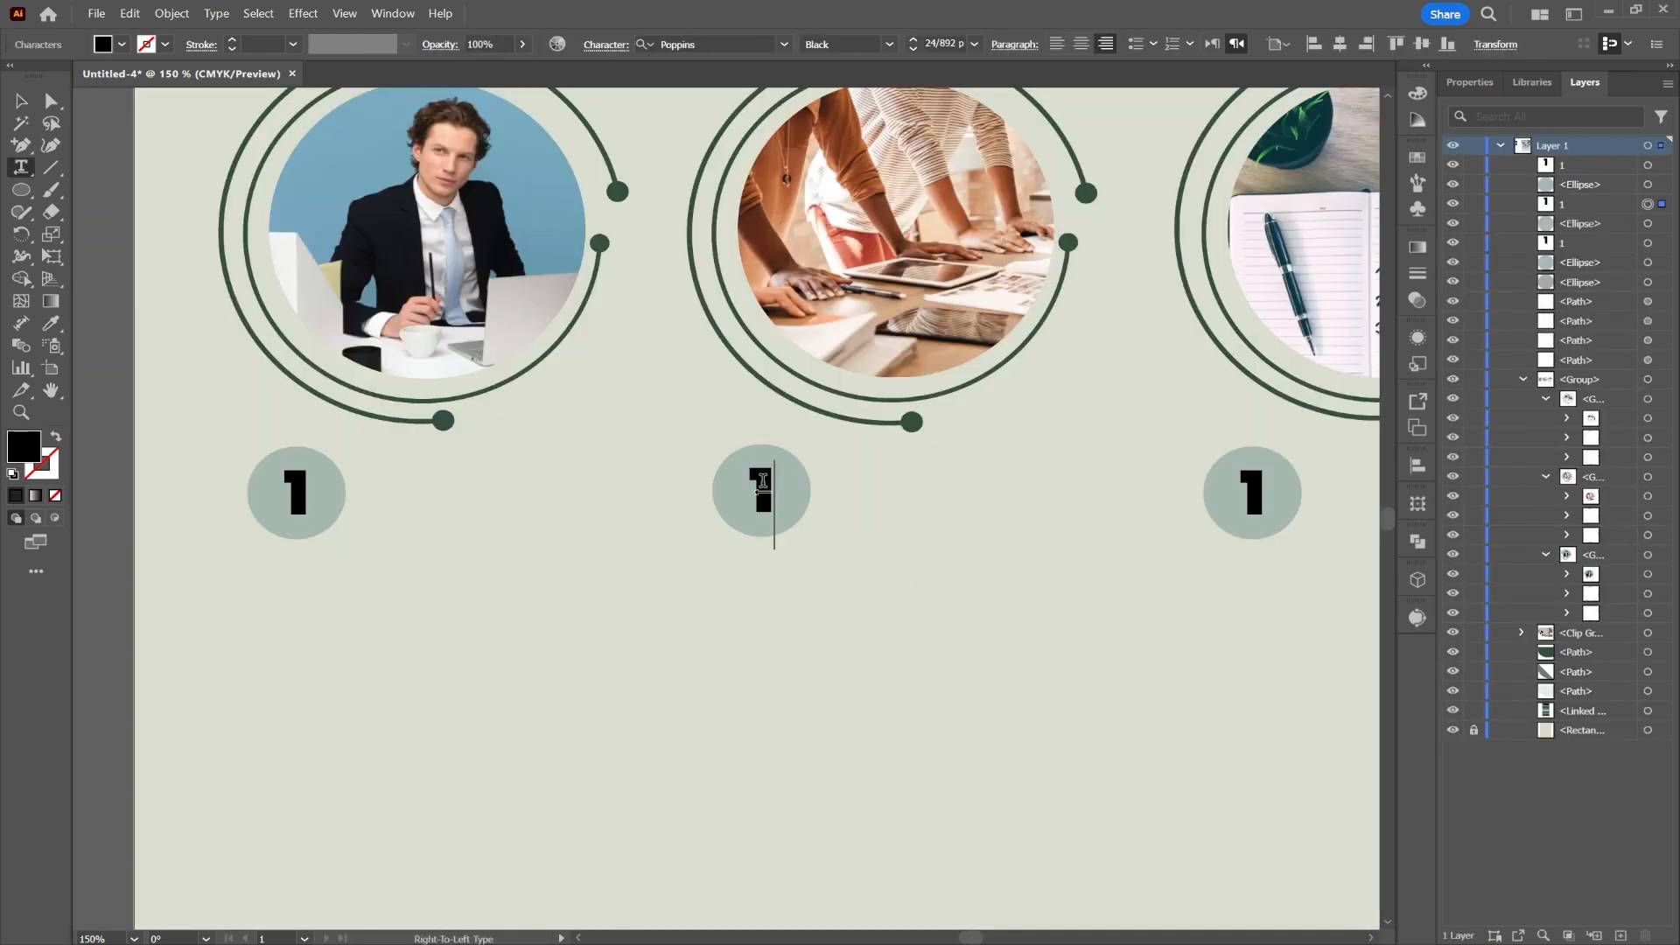
pyautogui.click(22, 102)
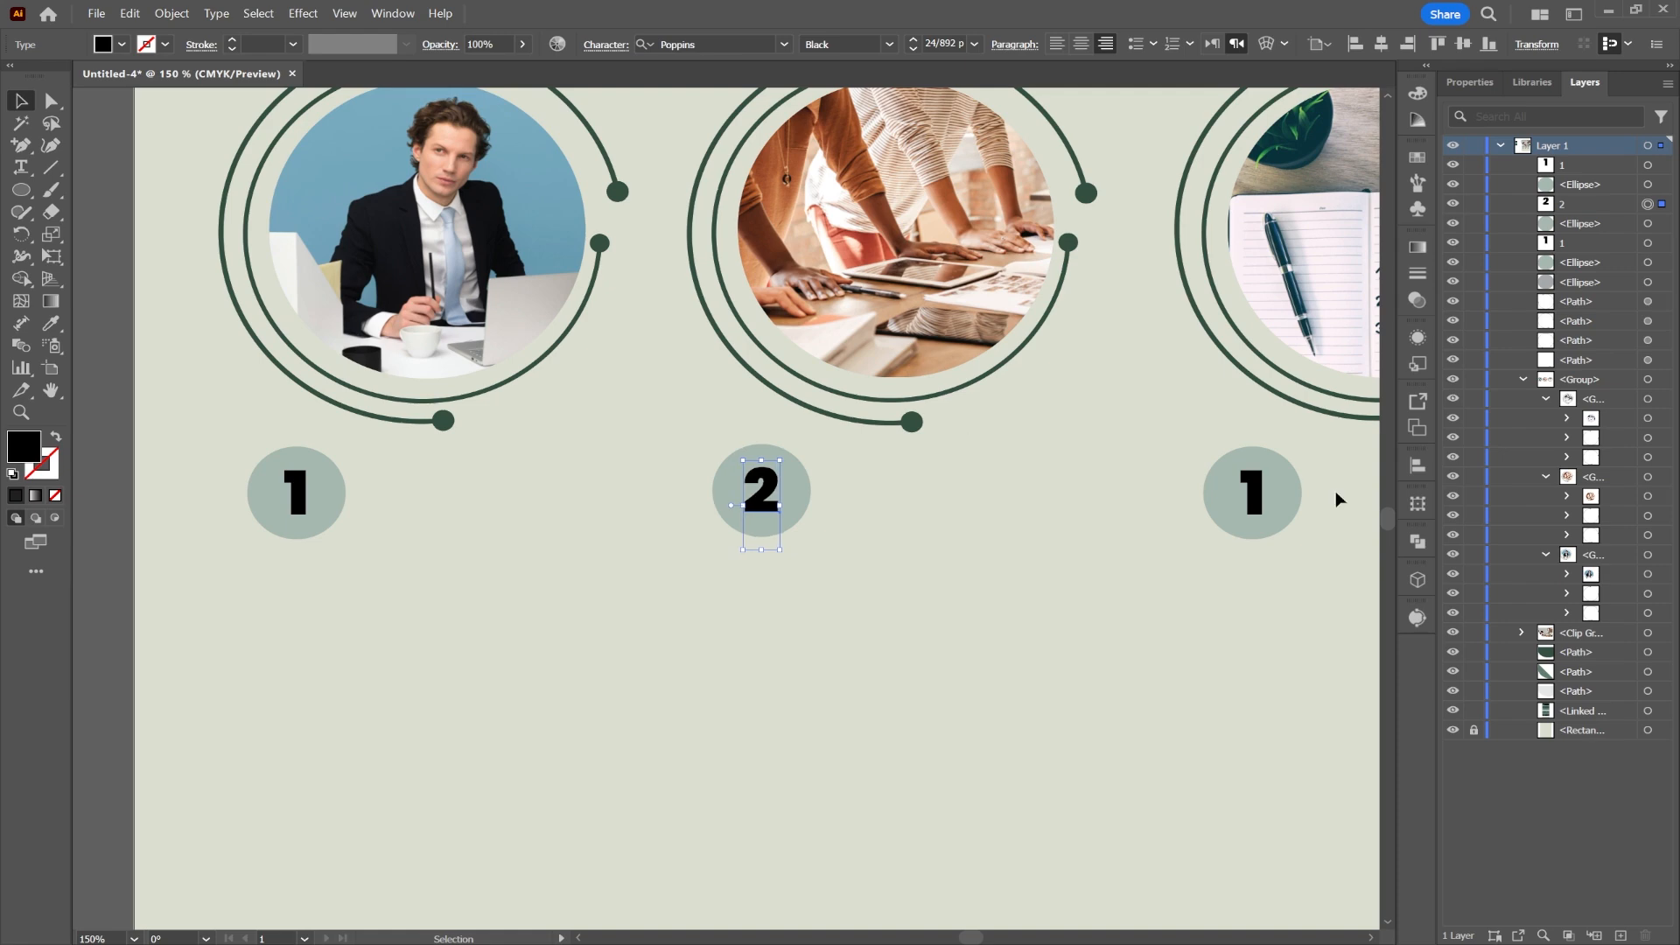
pyautogui.doubleClick(1244, 482)
pyautogui.write('3')
pyautogui.press('Escape')
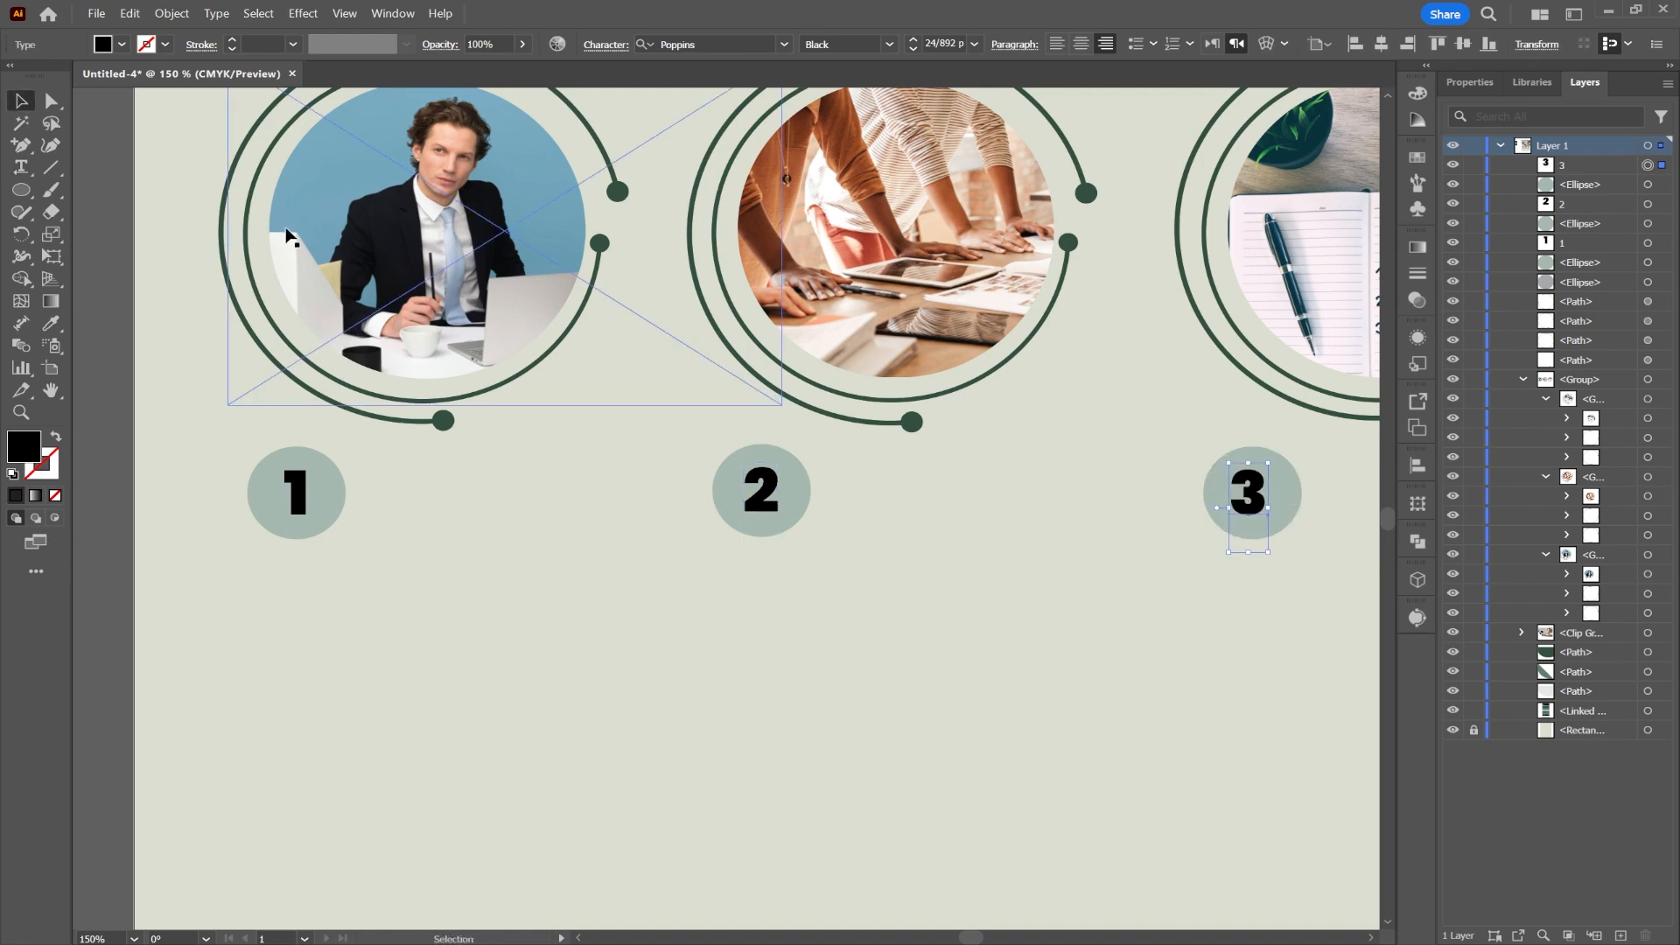
pyautogui.click(910, 563)
pyautogui.click(31, 170)
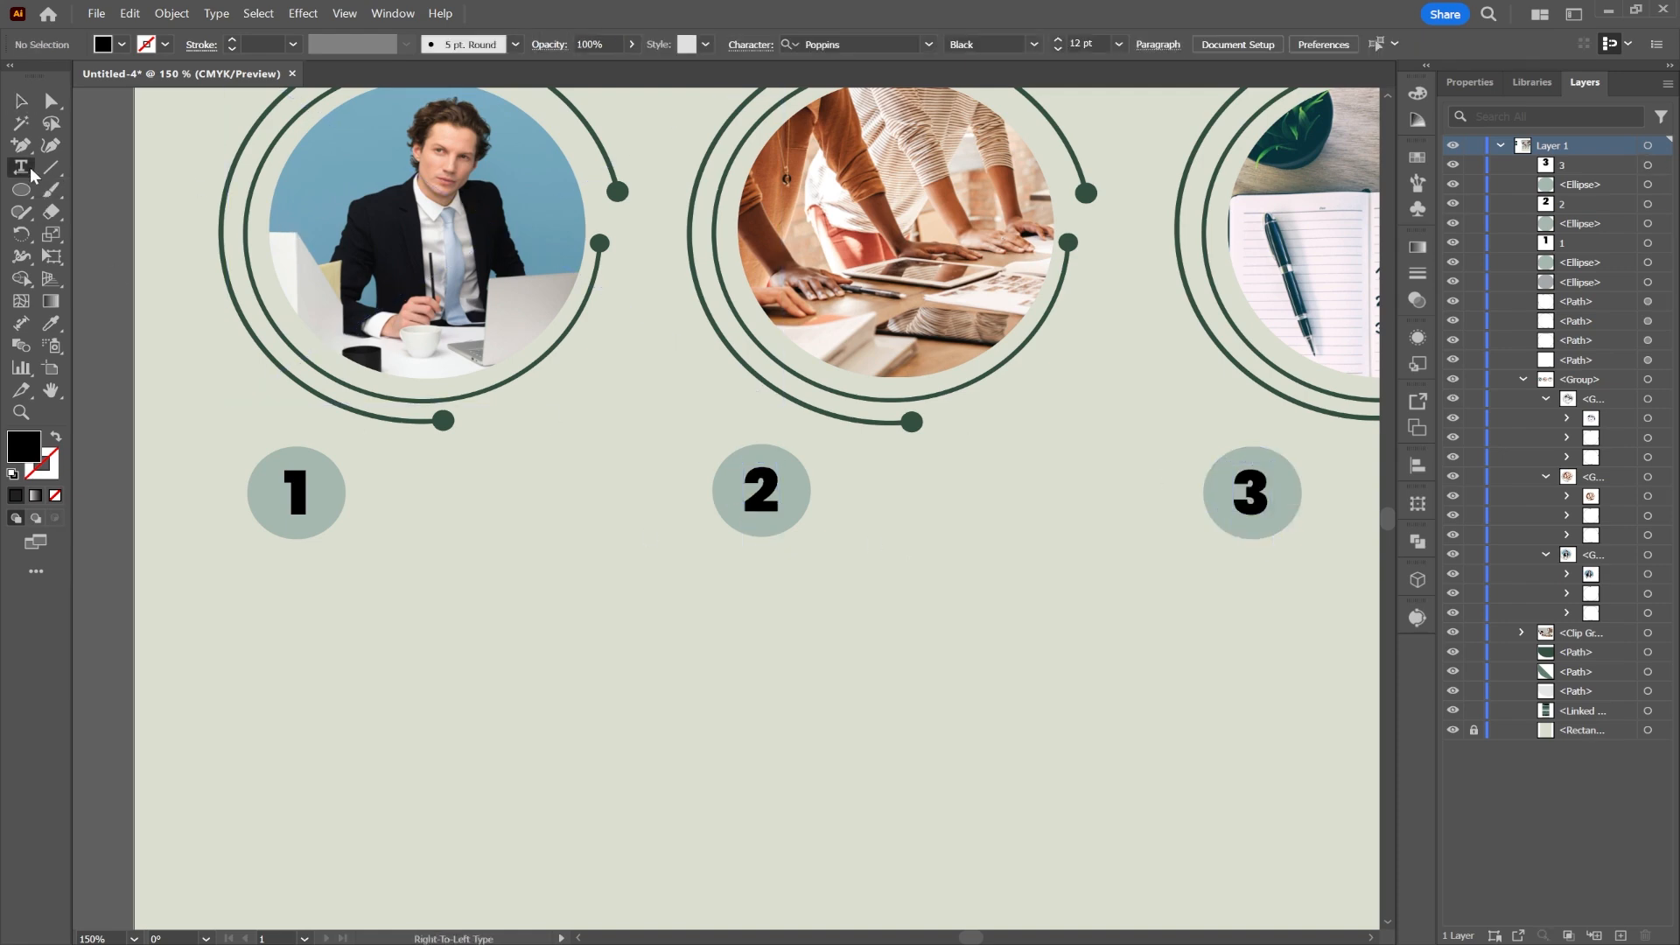
pyautogui.click(30, 103)
pyautogui.scroll(-1, 532, 551)
pyautogui.scroll(-1, 532, 551)
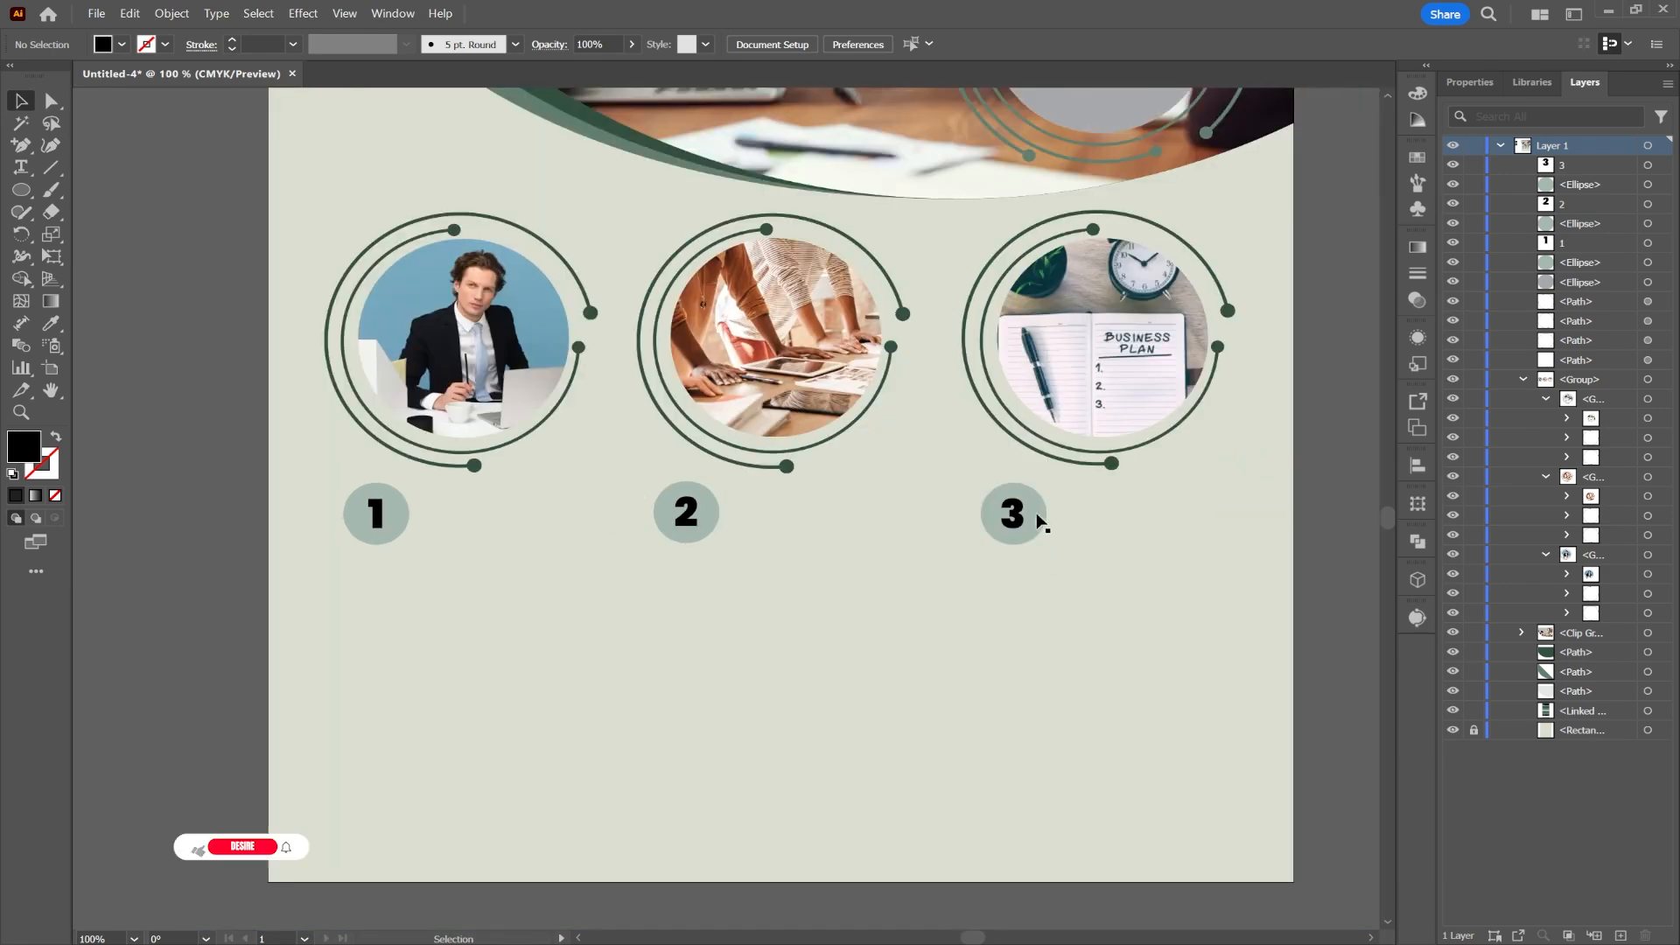
# Step: Type a 'management' label beside badge 1 and make it All Caps SemiBold
pyautogui.moveTo(1035, 519)
pyautogui.mouseDown()
pyautogui.moveTo(1018, 580)
pyautogui.moveTo(1029, 517)
pyautogui.mouseUp()
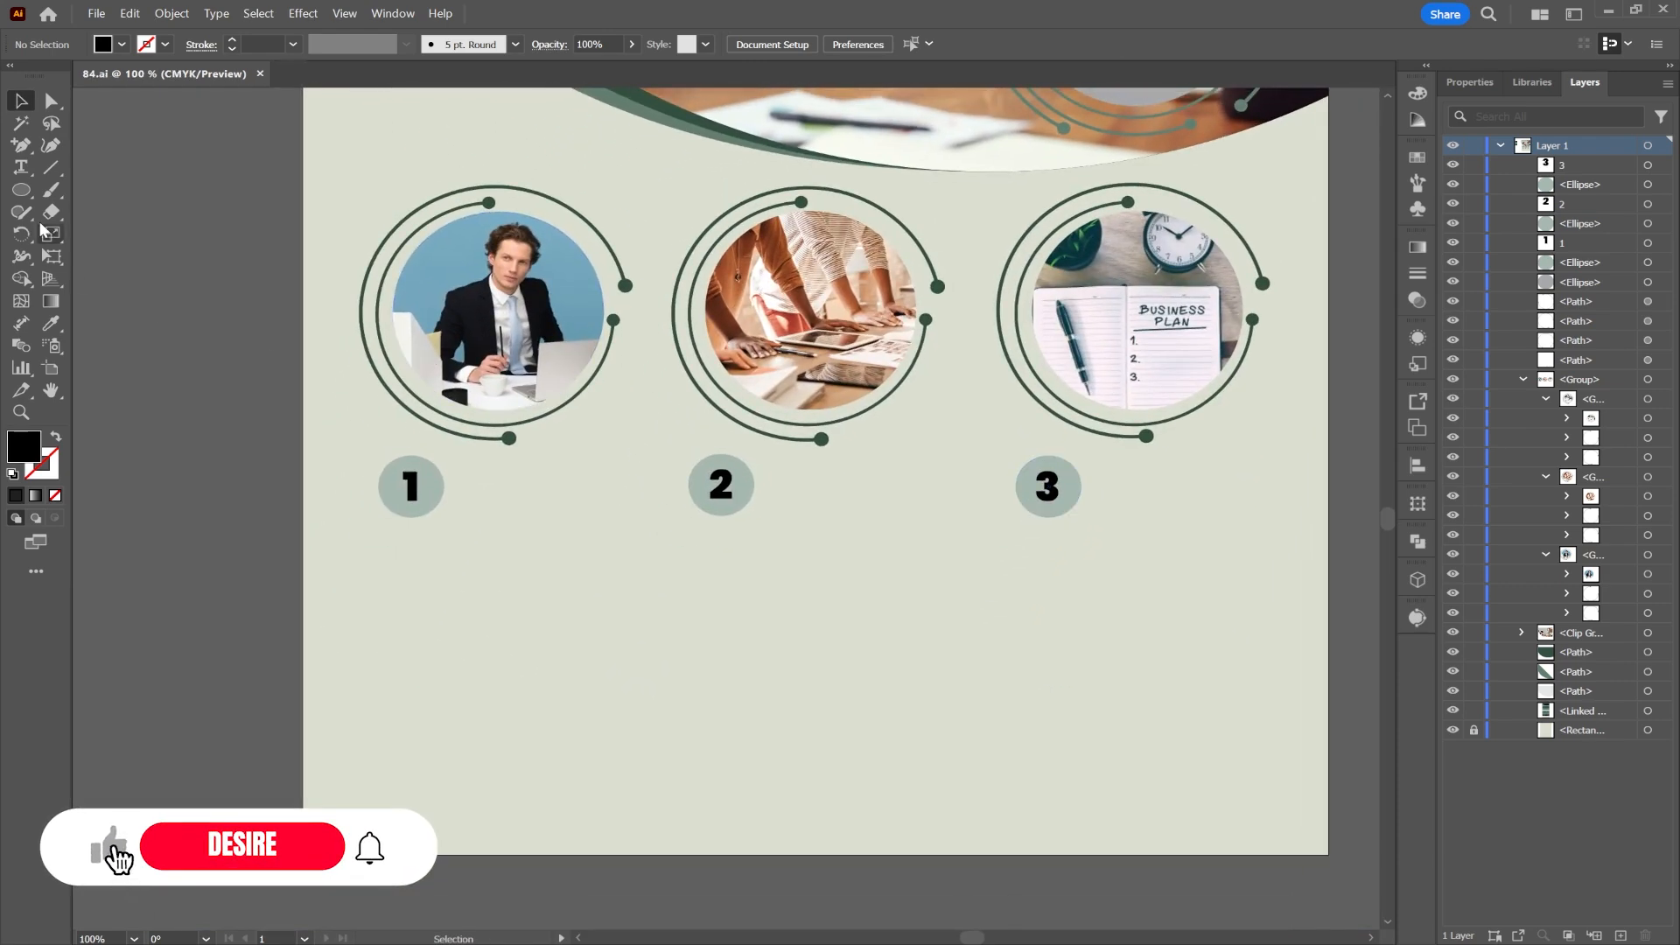
pyautogui.press('t')
pyautogui.click(537, 506)
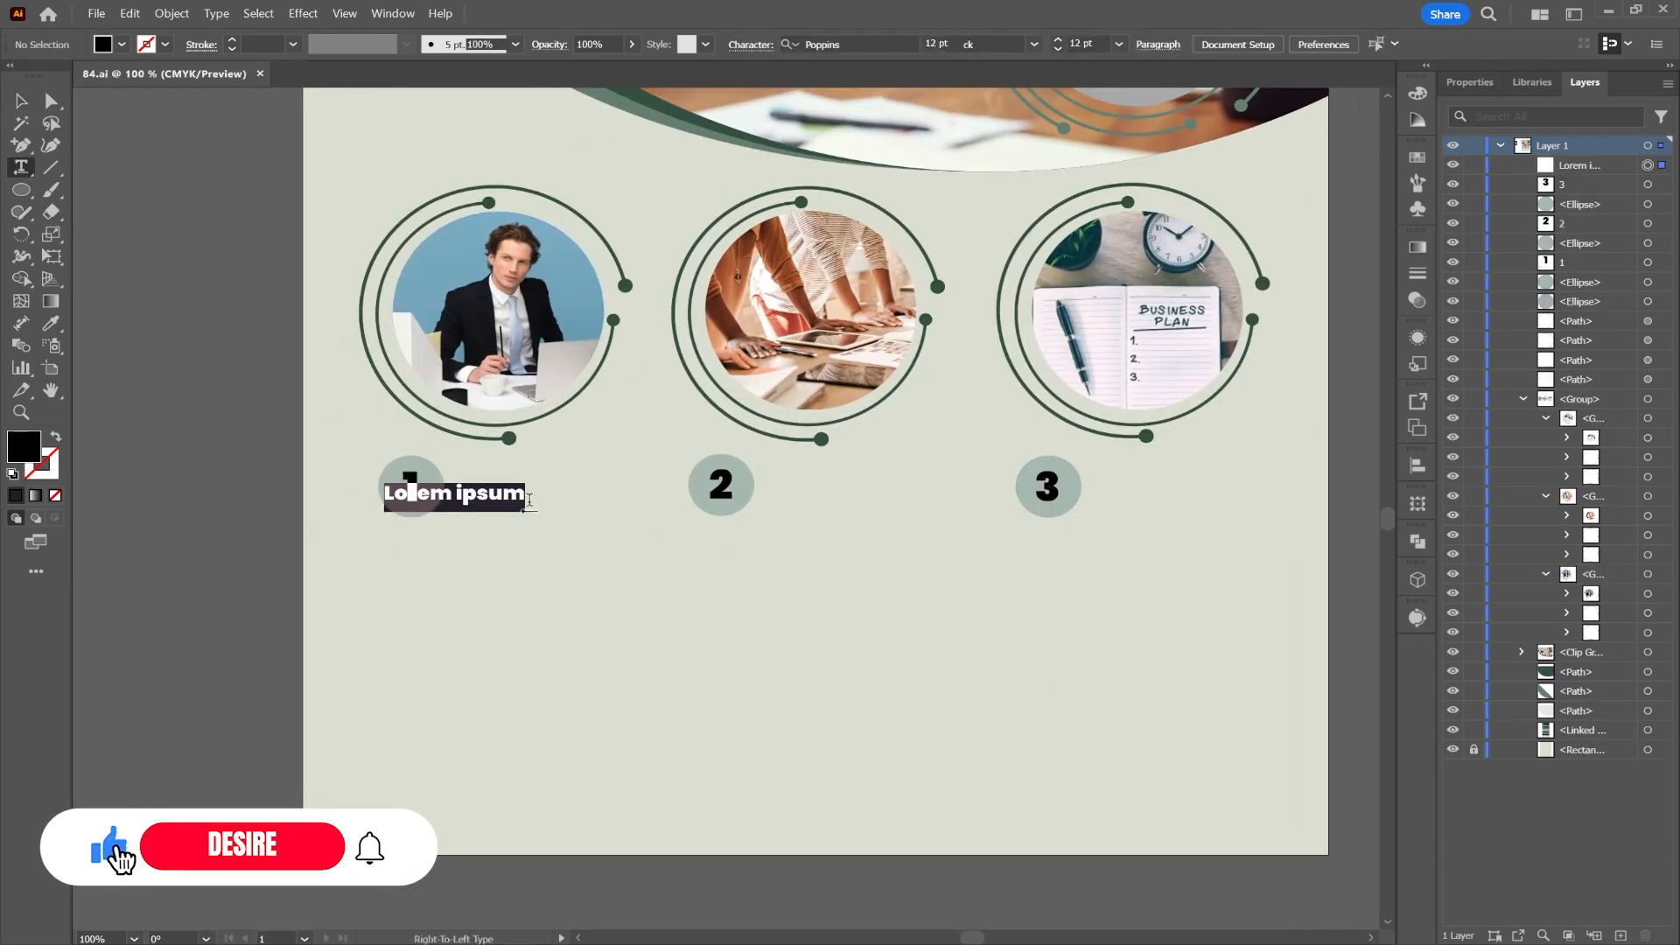
pyautogui.write('management')
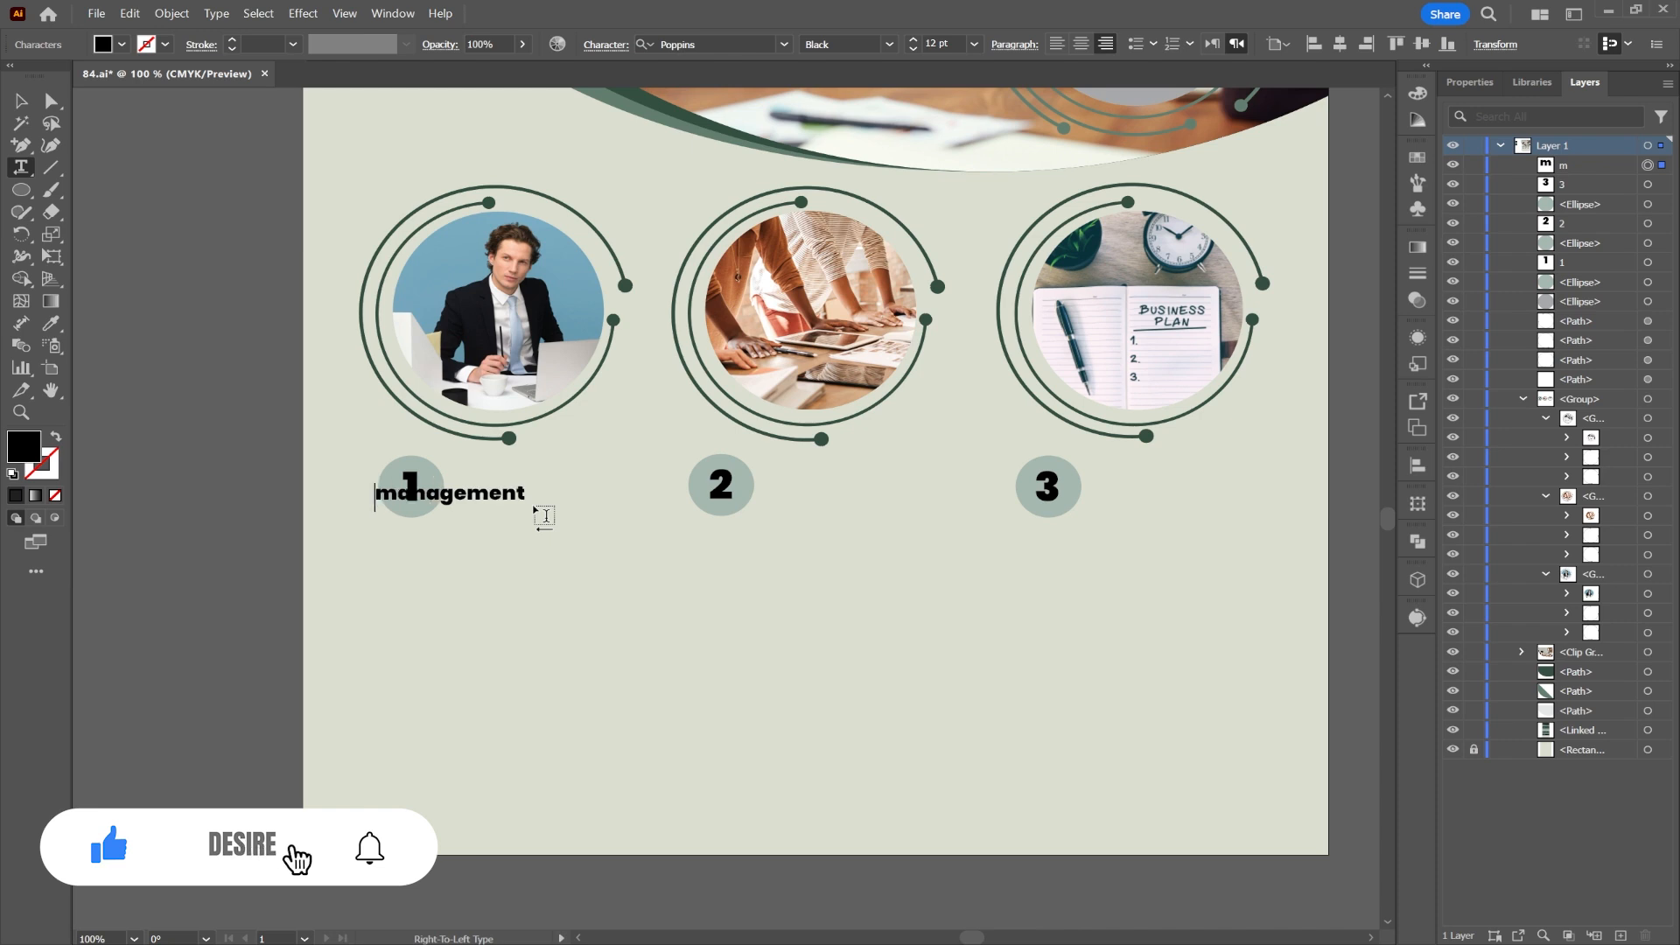
pyautogui.click(26, 104)
pyautogui.click(605, 46)
pyautogui.click(420, 239)
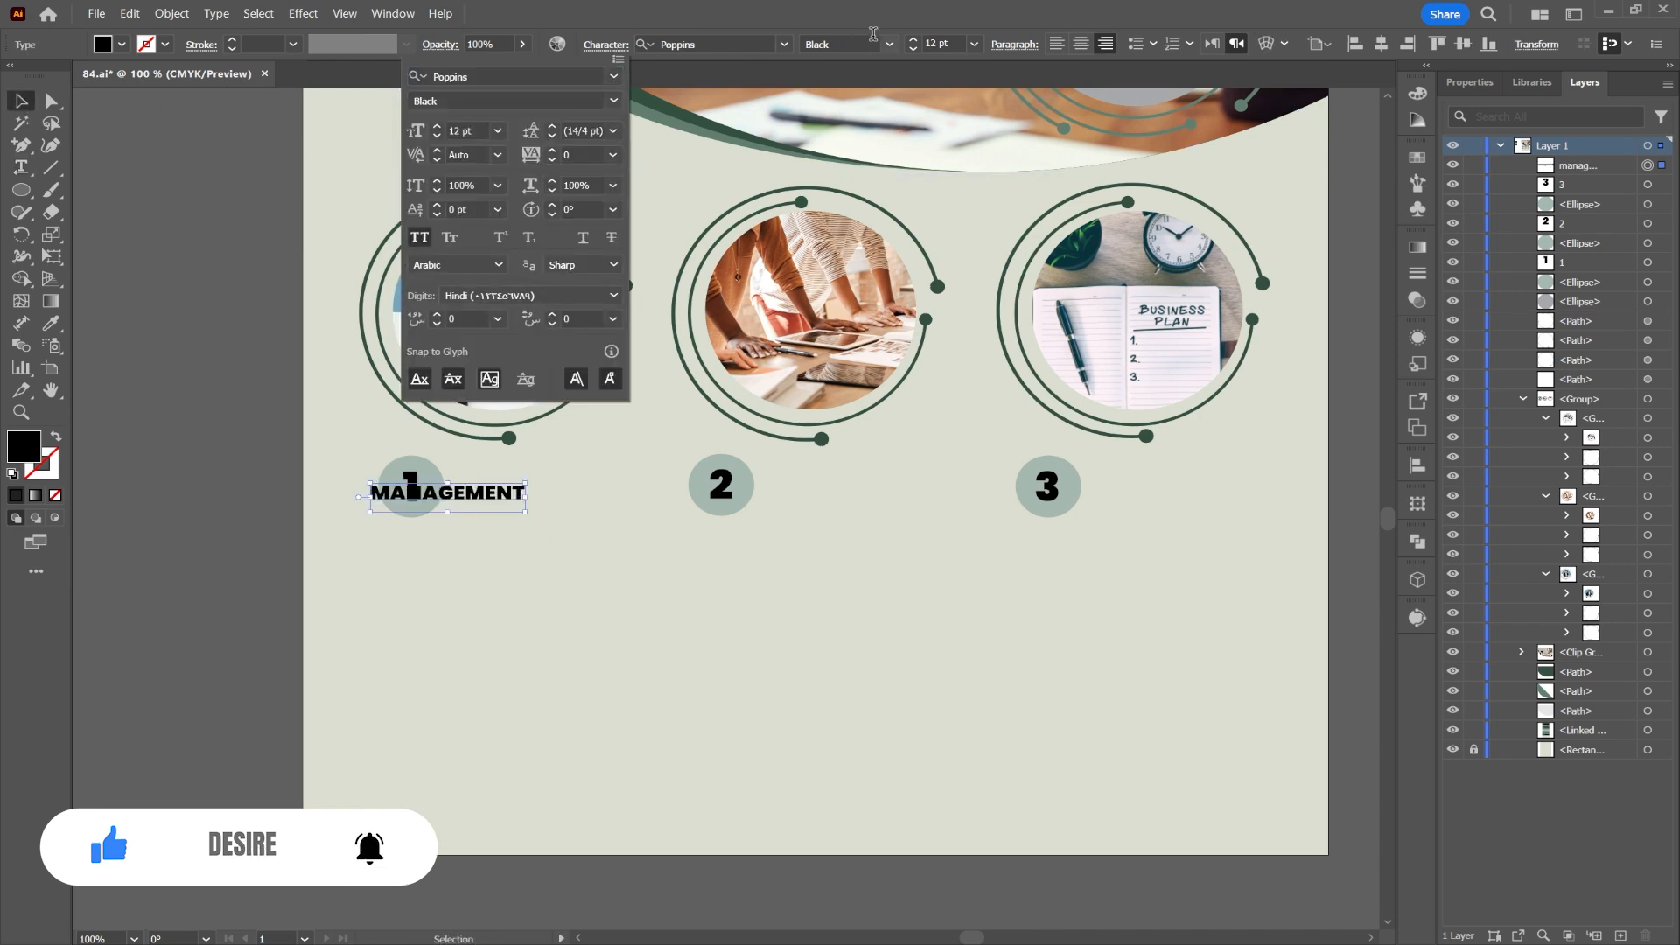
pyautogui.click(892, 49)
pyautogui.click(892, 47)
pyautogui.click(838, 273)
# Step: Turn a copy of the label into BRANDING beside badge 3, left-aligned
pyautogui.moveTo(454, 496); pyautogui.dragTo(1151, 506)
pyautogui.doubleClick(1128, 486)
pyautogui.write('m')
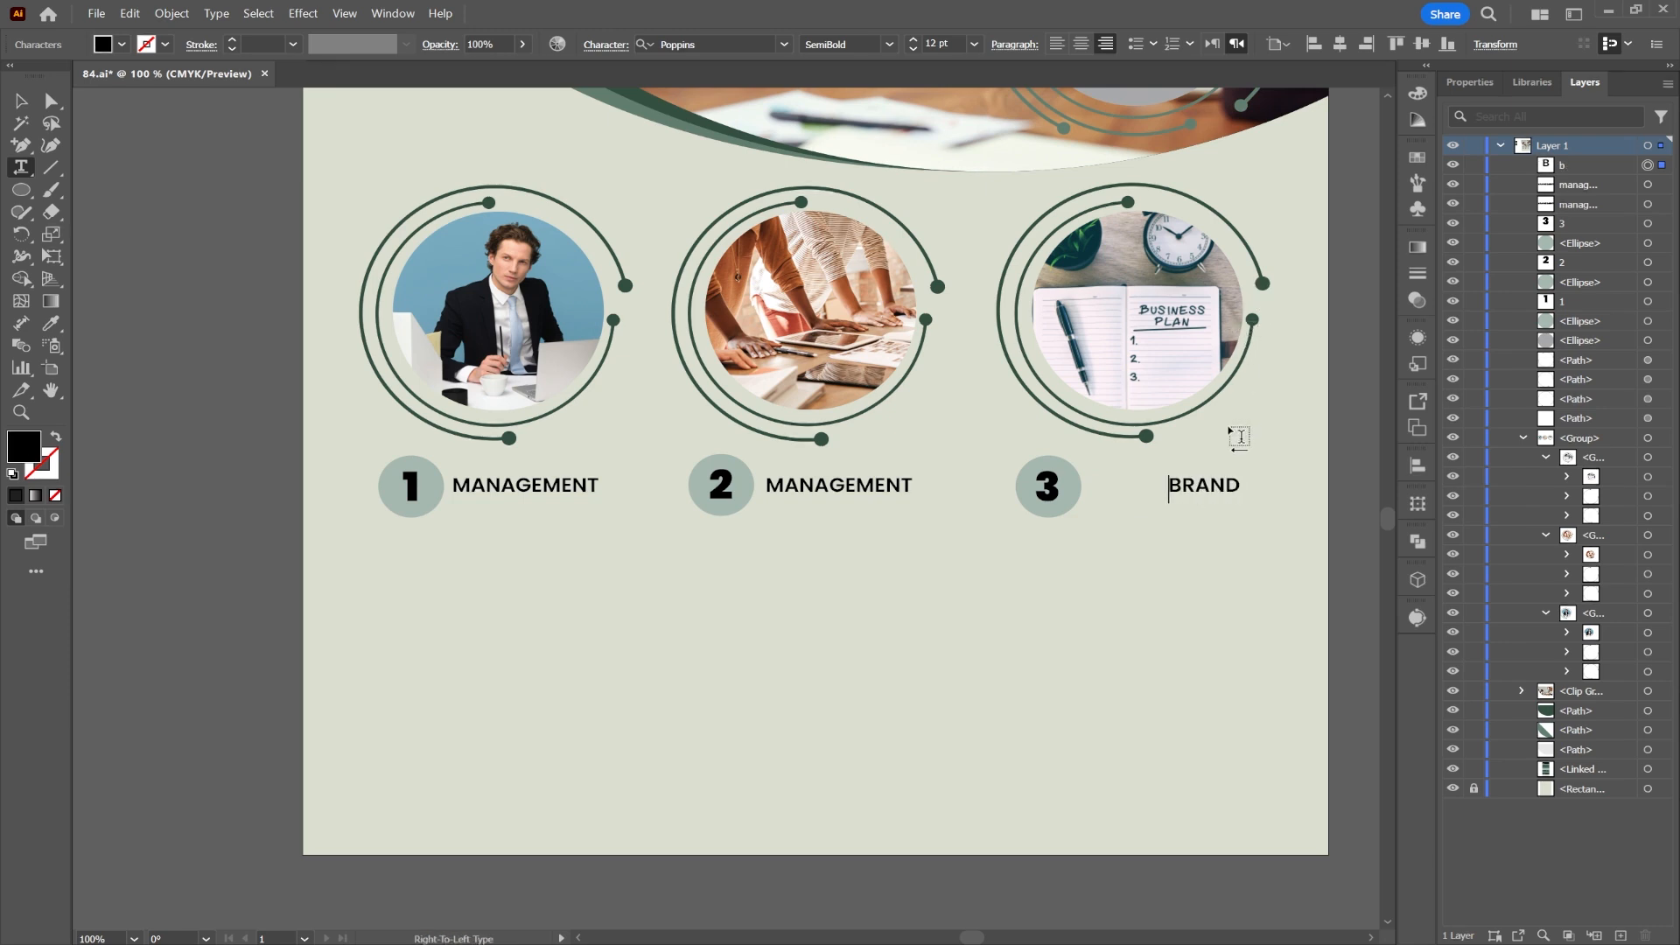
pyautogui.press('Escape')
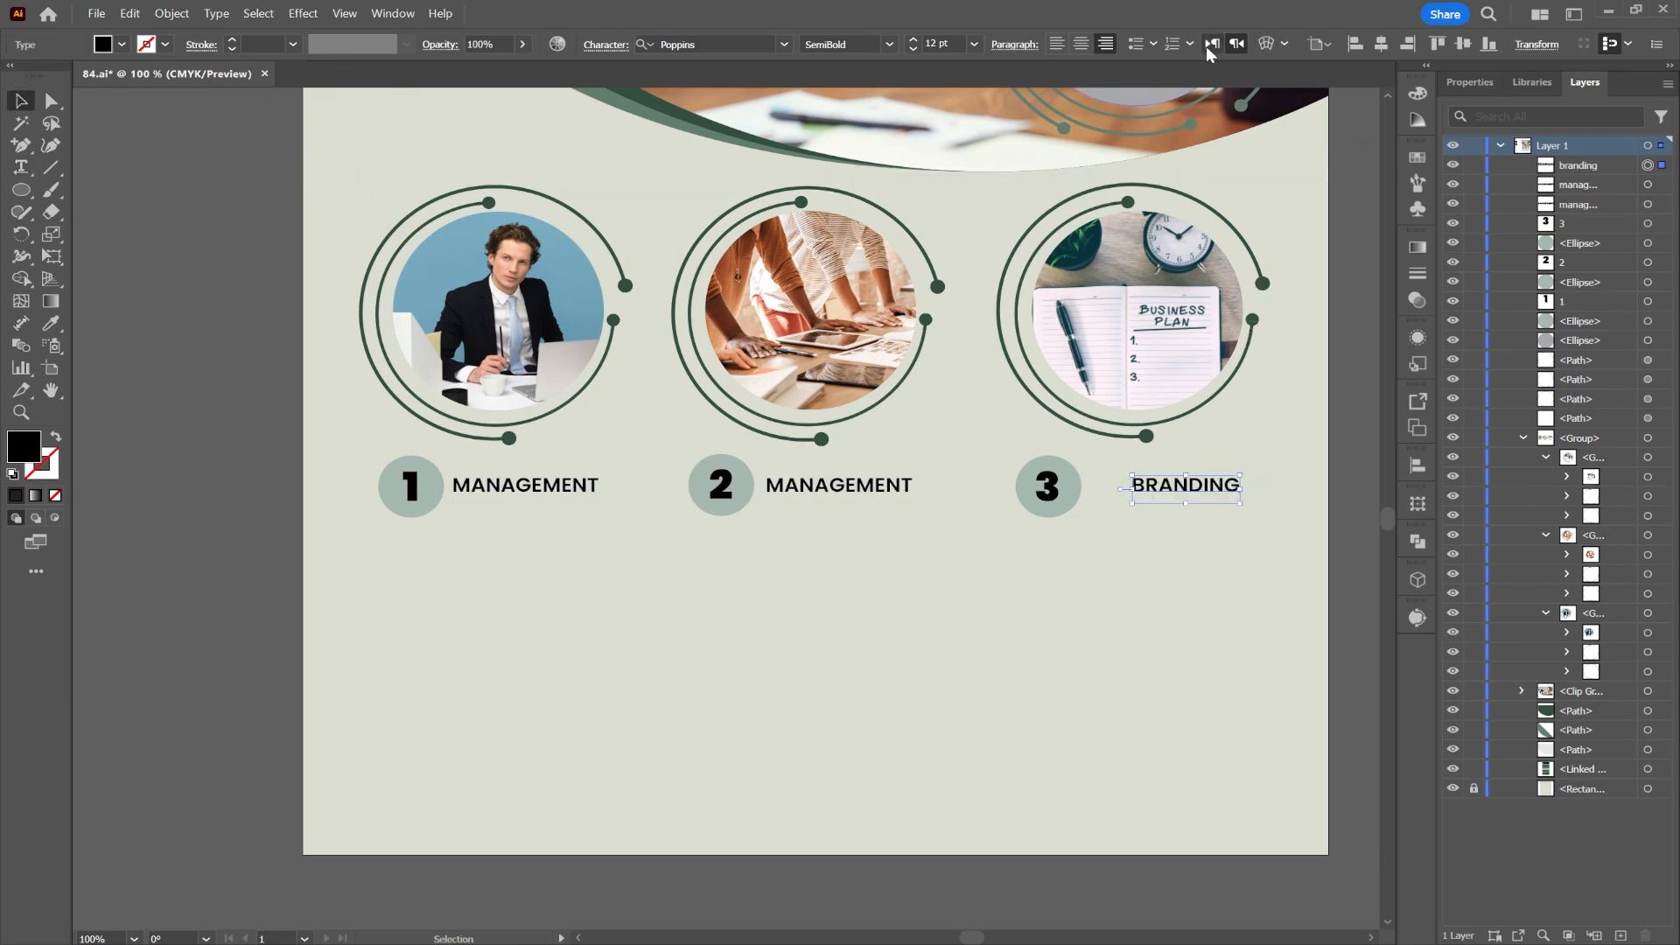
pyautogui.click(1211, 45)
pyautogui.moveTo(1273, 488); pyautogui.dragTo(1127, 488)
# Step: Move the other copy beside badge 2 and retype it as MARKETING
pyautogui.click(875, 486)
pyautogui.click(1211, 45)
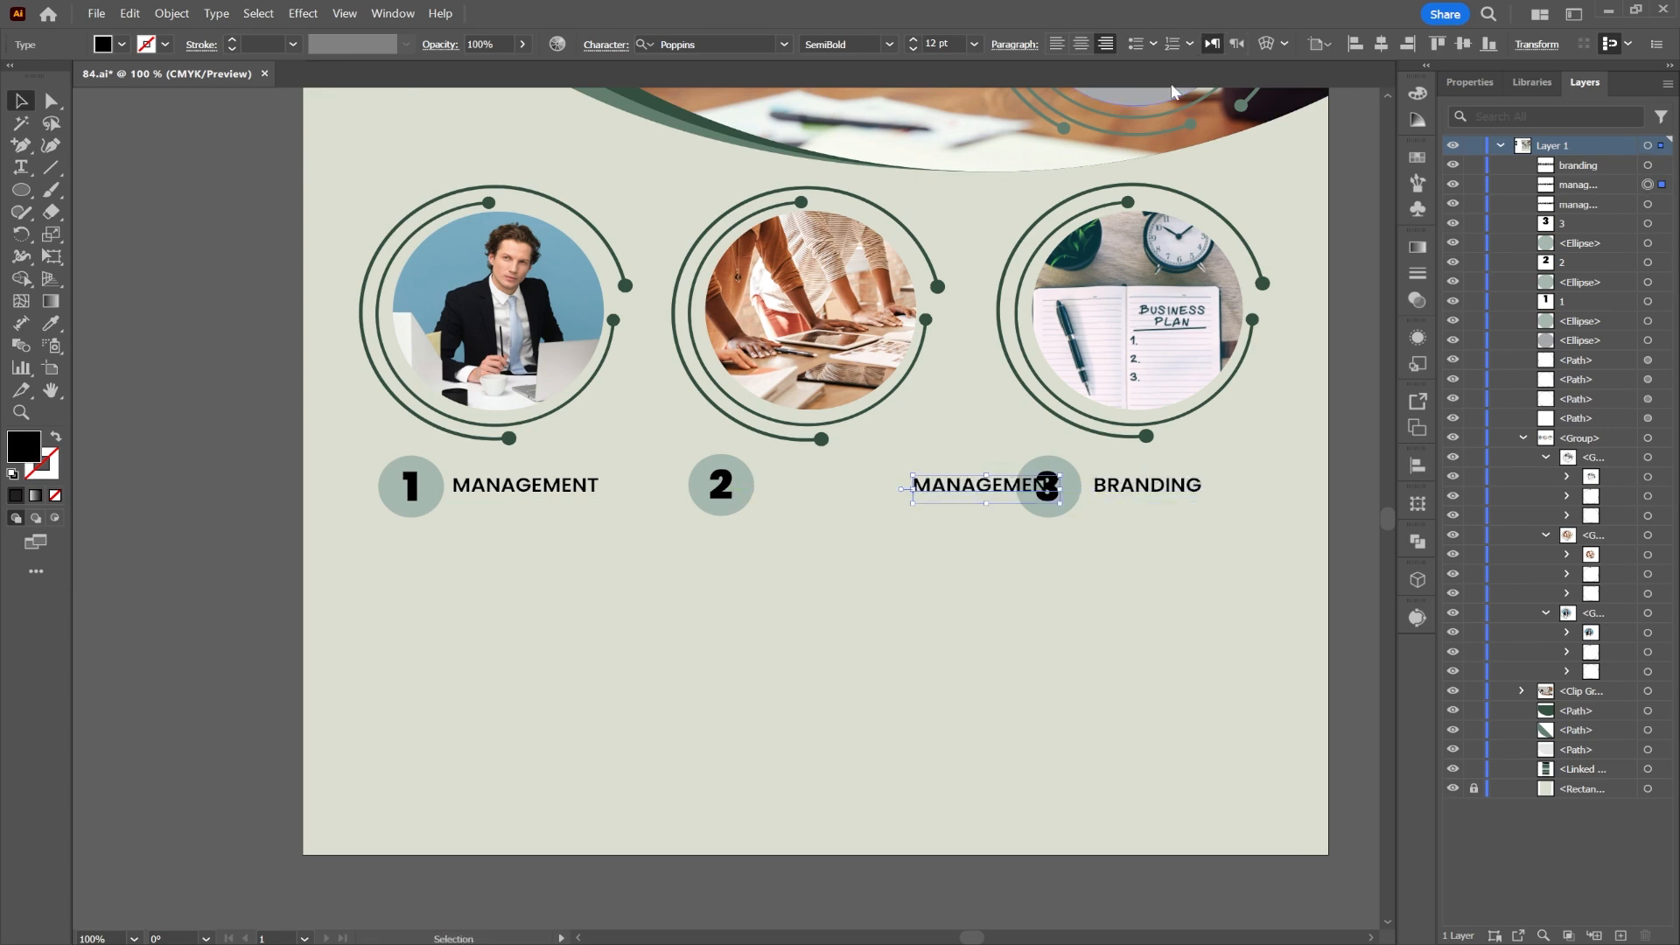
pyautogui.moveTo(980, 486); pyautogui.dragTo(835, 486)
pyautogui.doubleClick(818, 486)
pyautogui.write('mar')
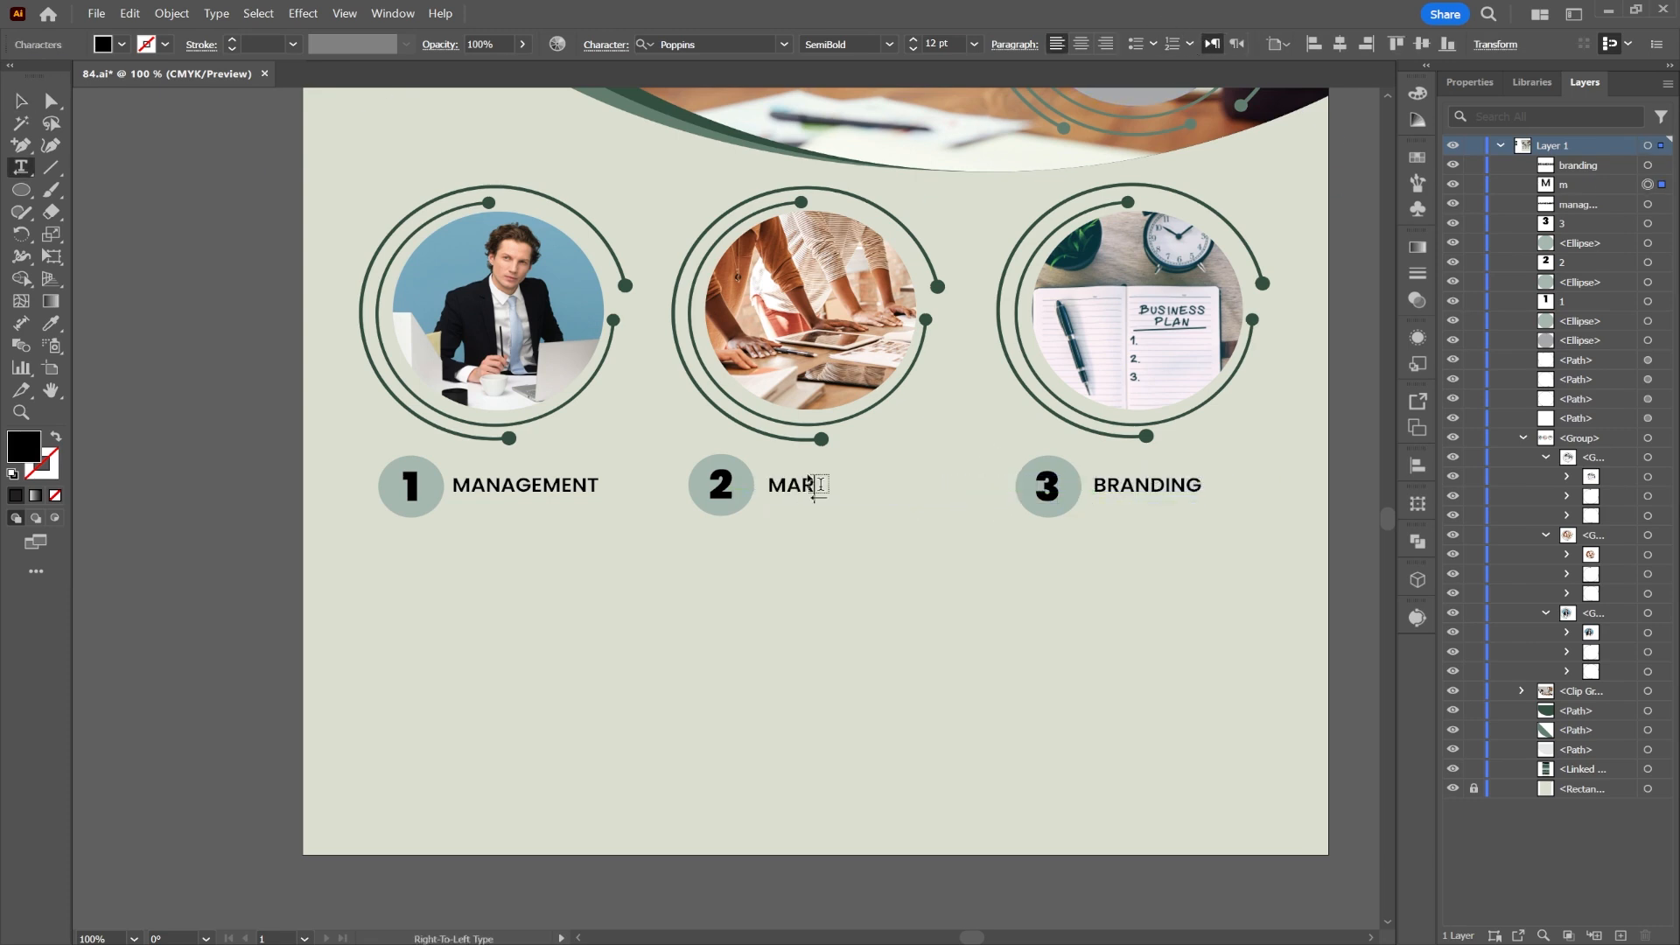
pyautogui.write('keting')
pyautogui.press('Escape')
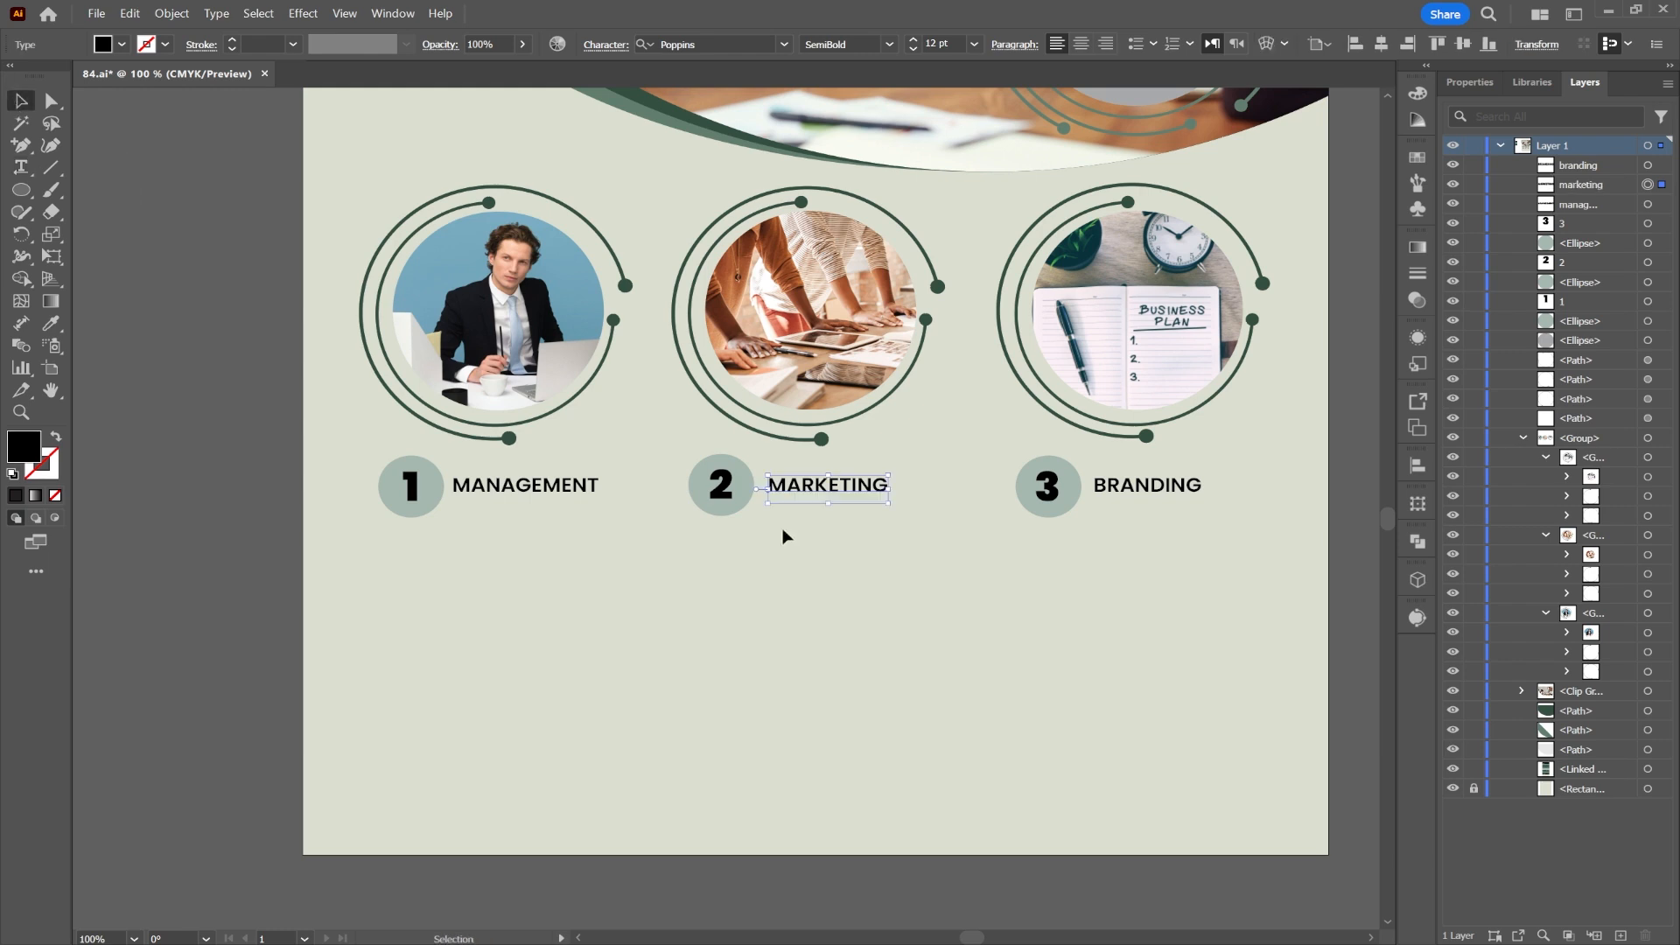
pyautogui.click(264, 547)
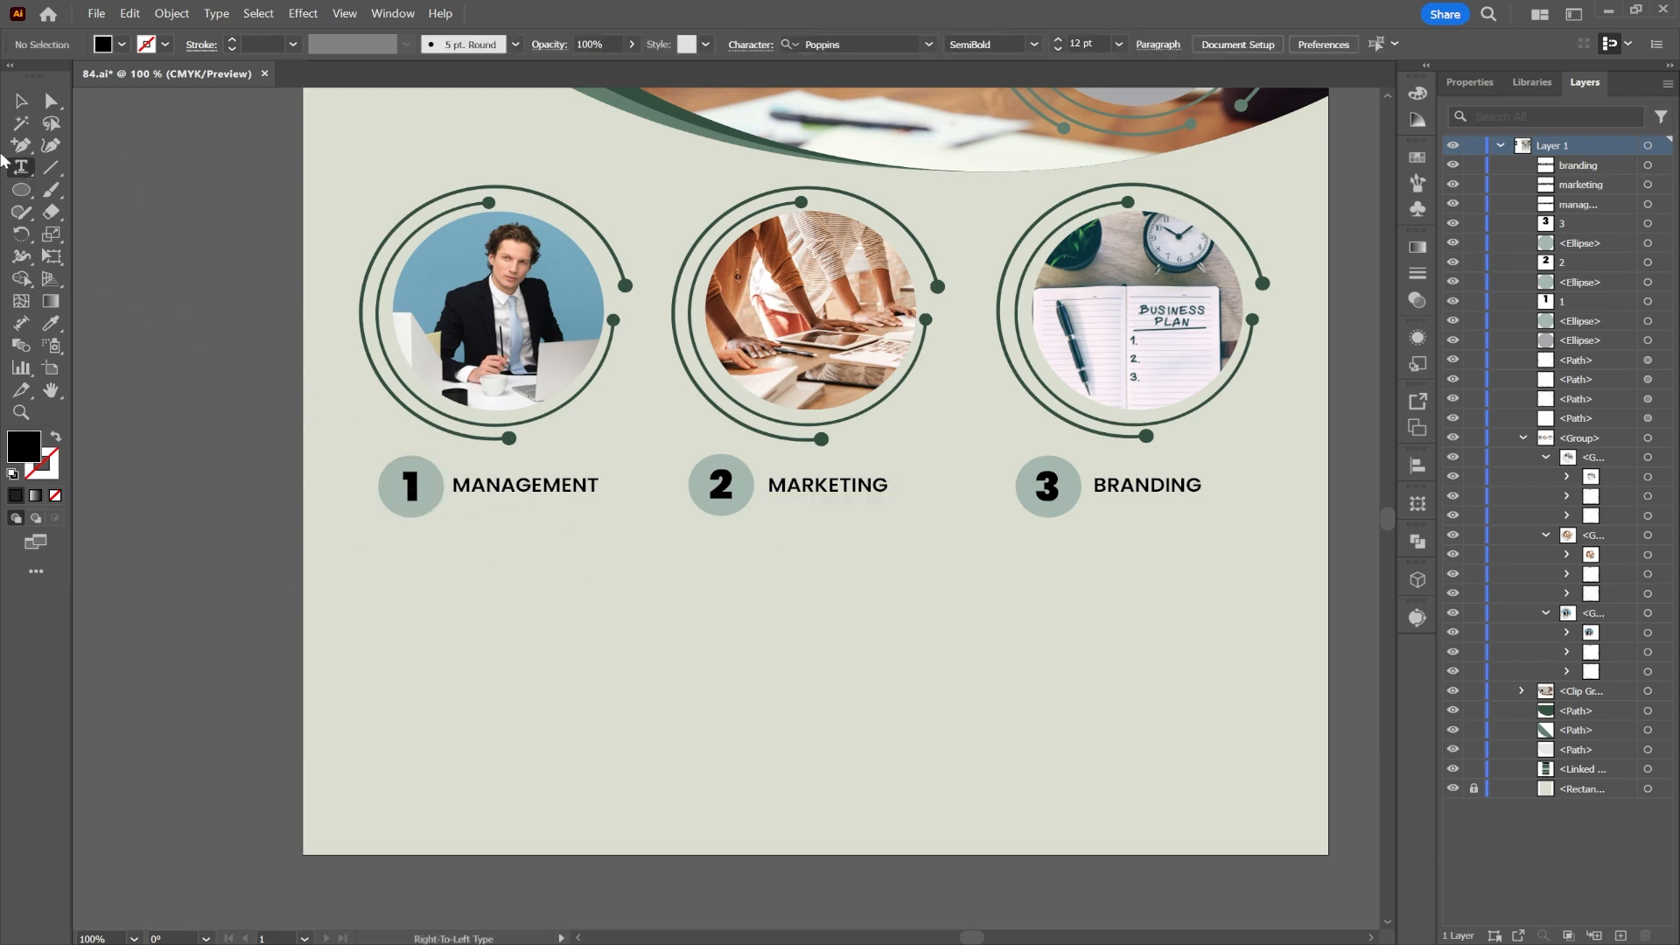
# Step: Delete a stray duplicate of MANAGEMENT and add a LOREM IPSUM placeholder beneath it
pyautogui.click(461, 491)
pyautogui.keyDown('alt'); pyautogui.moveTo(462, 491); pyautogui.dragTo(466, 517); pyautogui.keyUp('alt')
pyautogui.doubleClick(468, 514)
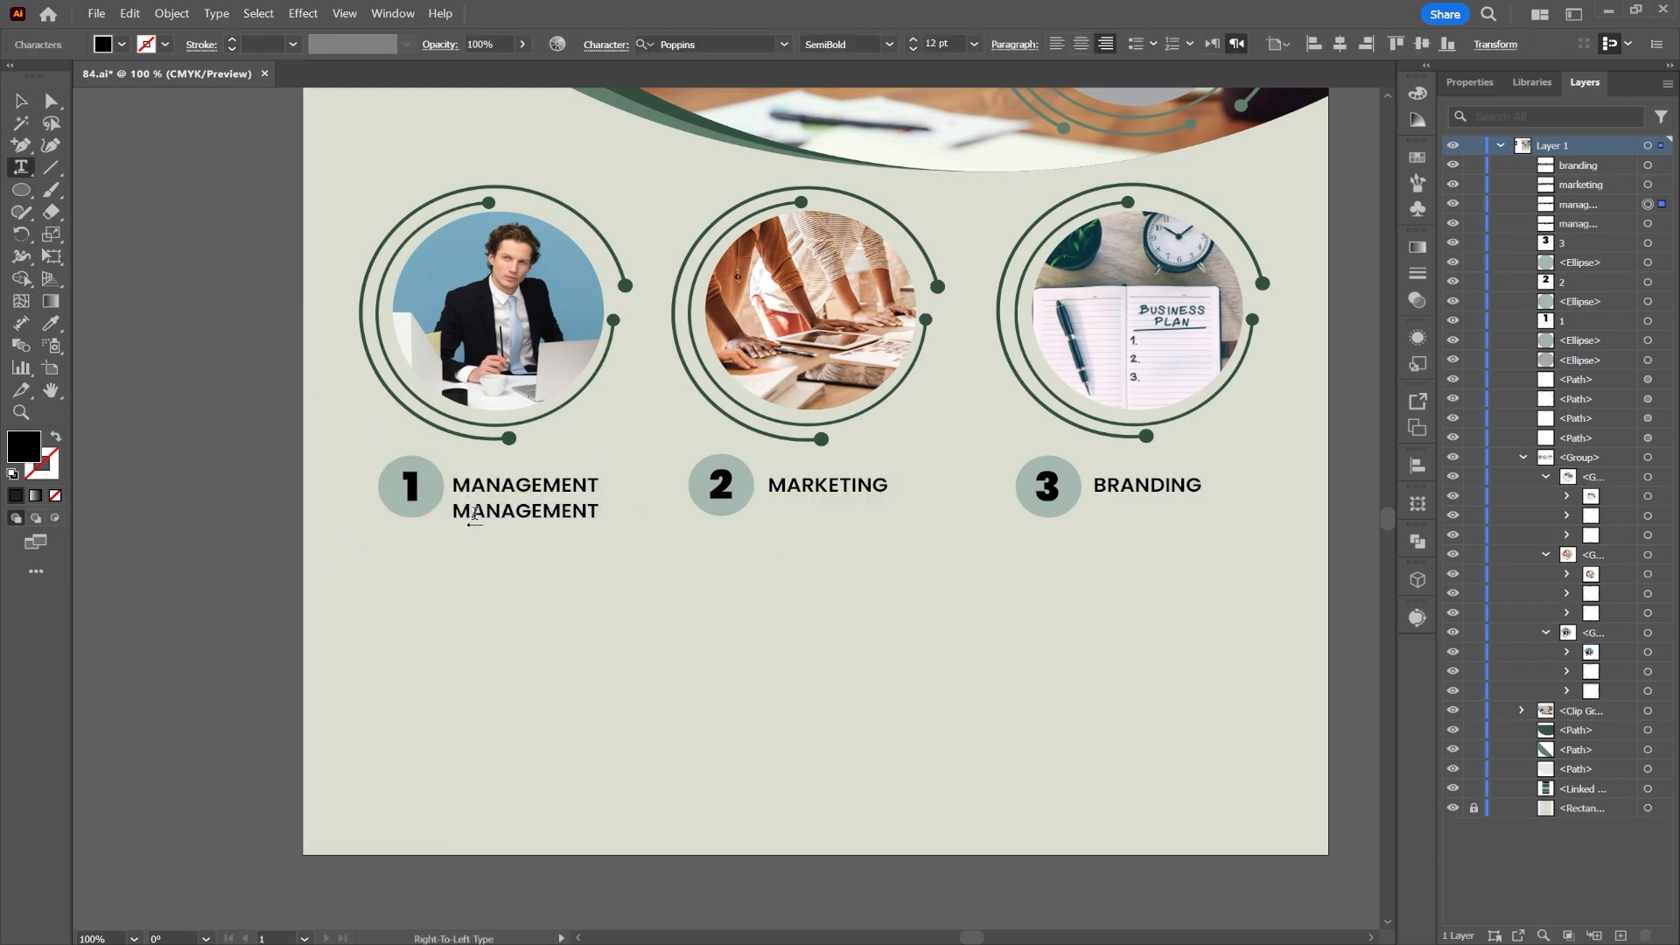
pyautogui.doubleClick(473, 515)
pyautogui.click(21, 102)
pyautogui.press('Delete')
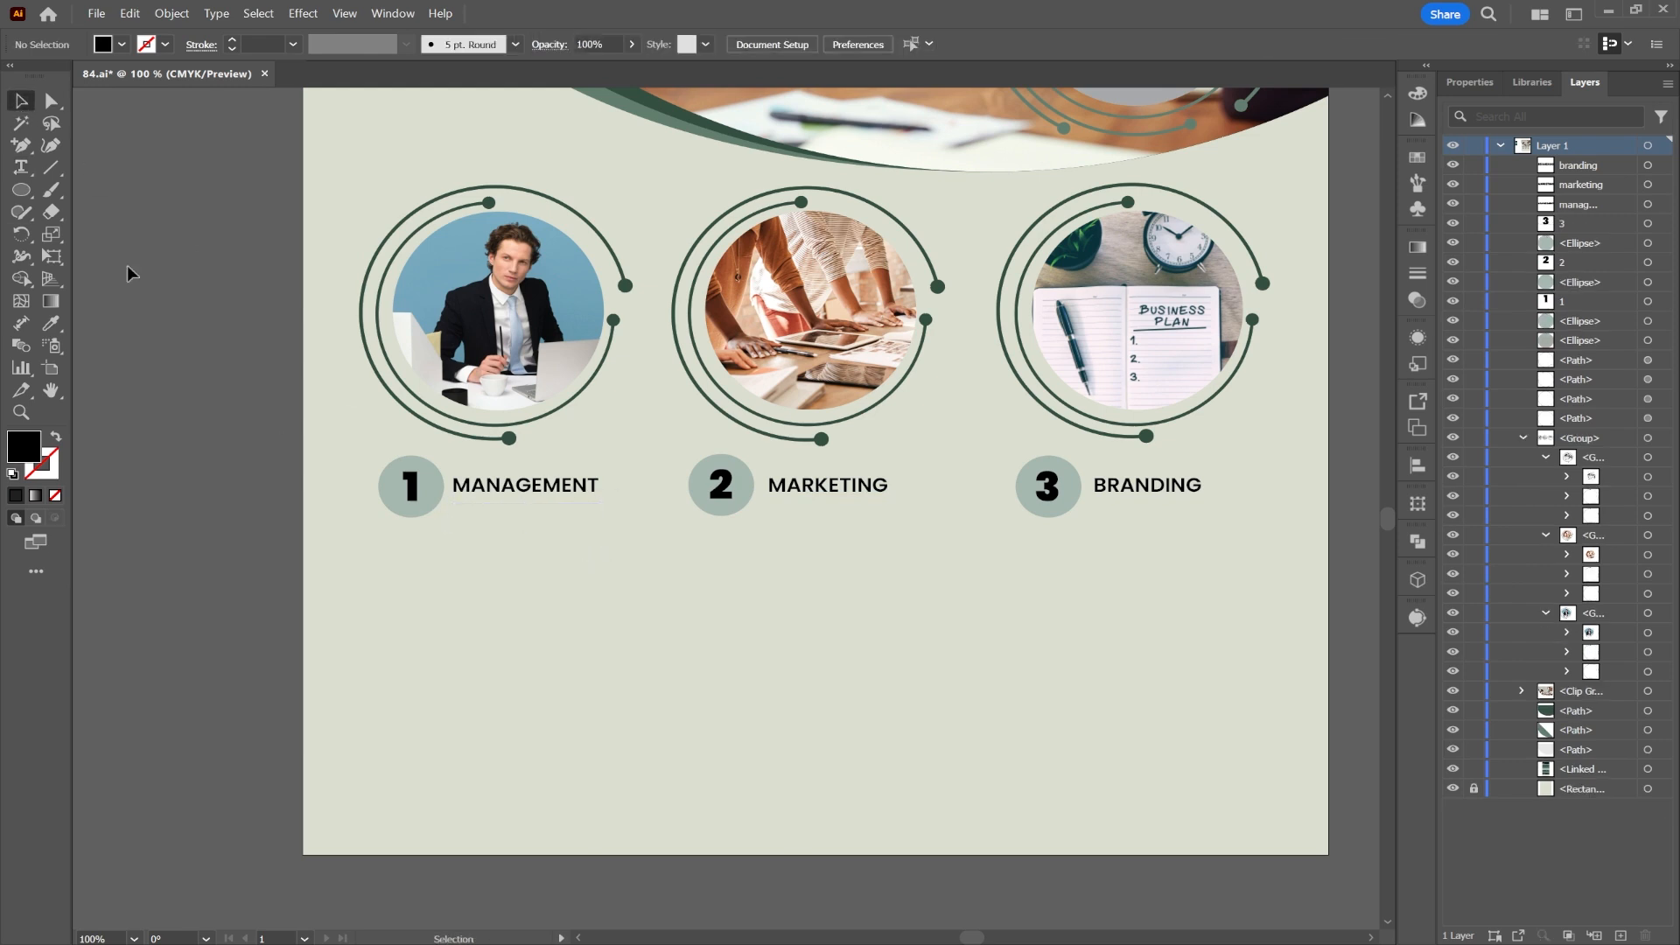
pyautogui.click(21, 168)
pyautogui.click(463, 516)
# Step: Place the LOREM IPSUM subtitle under MANAGEMENT, colour it green from the palette, and copy it under MARKETING
pyautogui.click(21, 102)
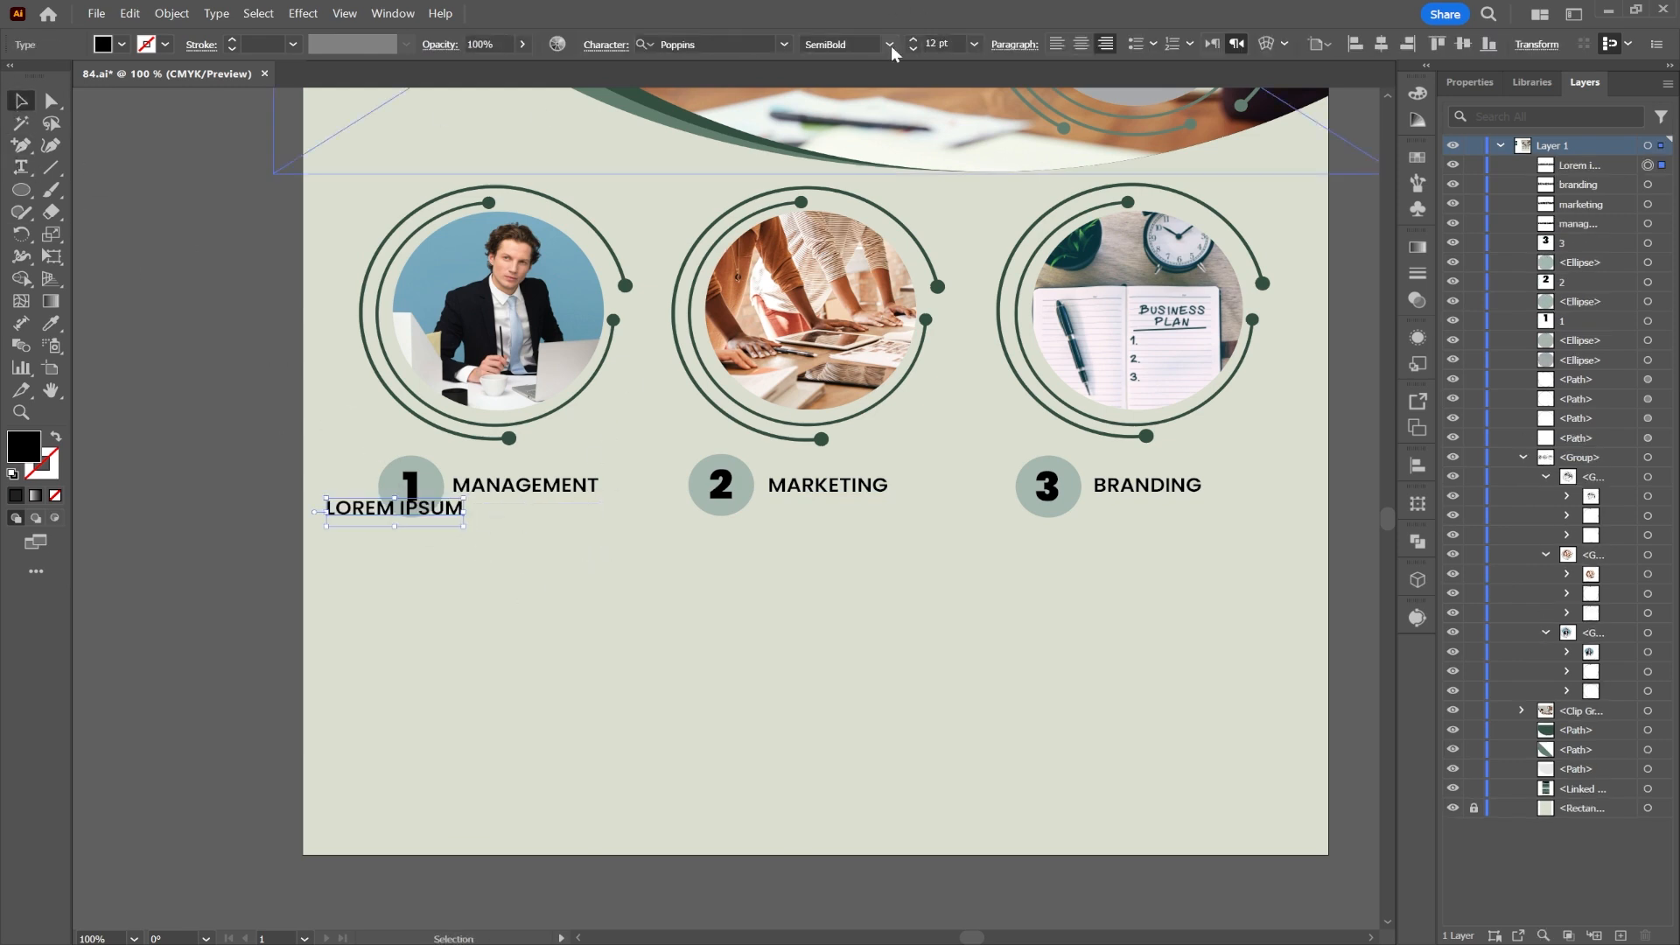
pyautogui.moveTo(394, 517); pyautogui.dragTo(478, 504)
pyautogui.moveTo(222, 267); pyautogui.dragTo(772, 649)
pyautogui.click(50, 323)
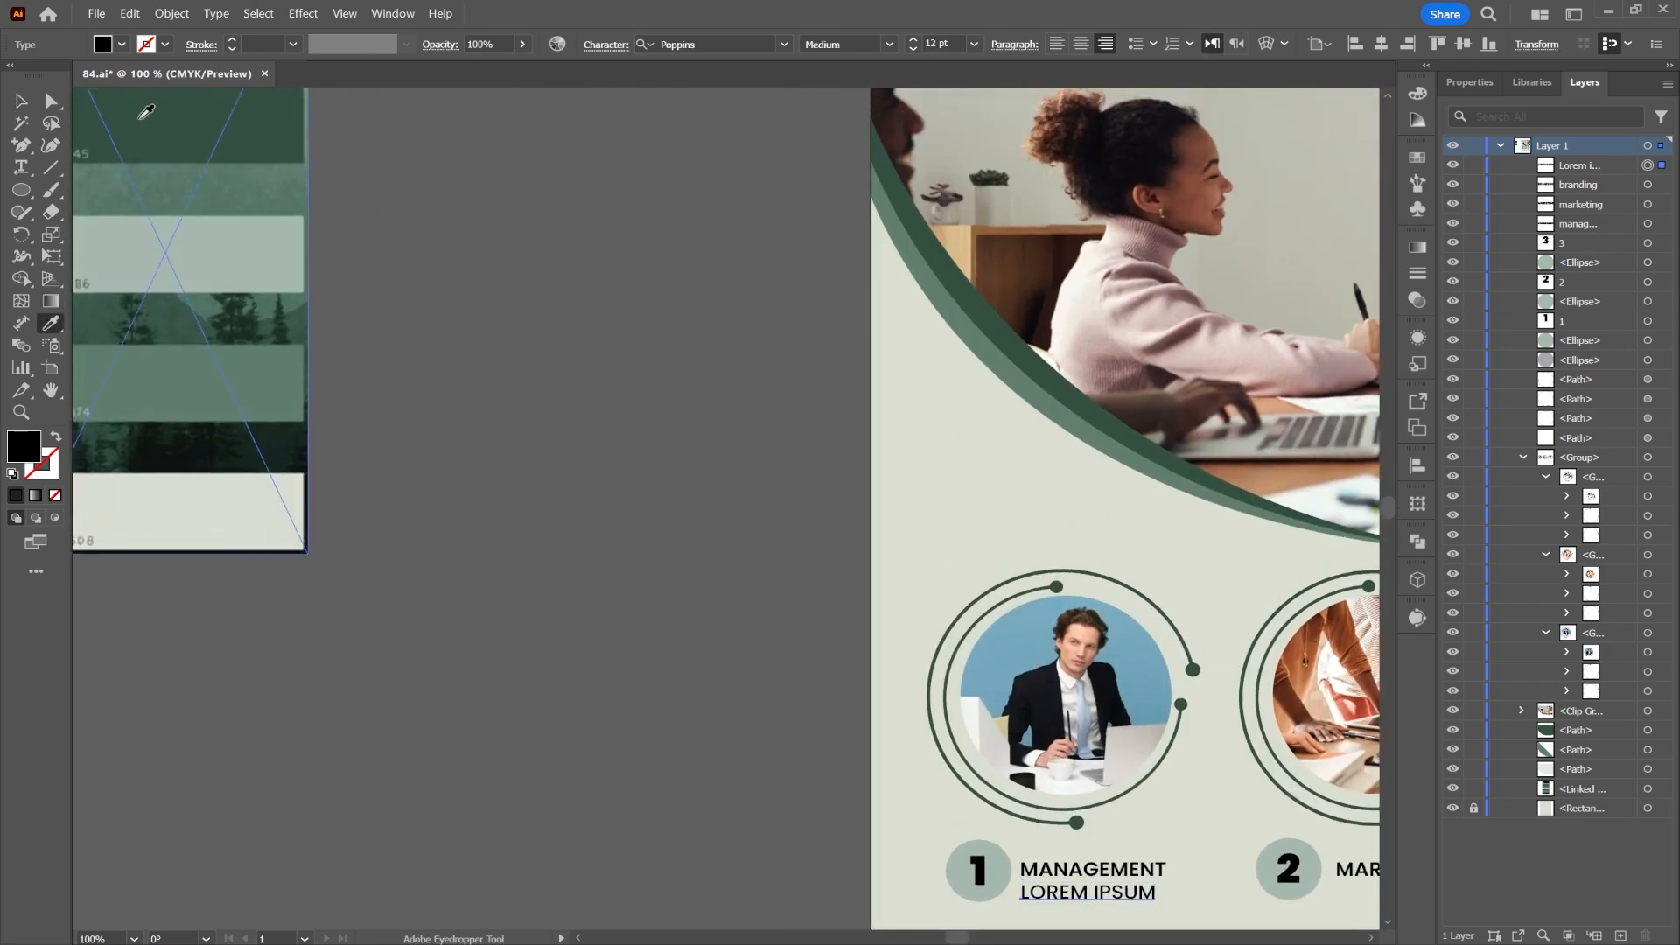
pyautogui.click(22, 98)
pyautogui.moveTo(915, 584); pyautogui.dragTo(296, 169)
pyautogui.moveTo(442, 495); pyautogui.dragTo(1078, 483)
pyautogui.click(1292, 475)
# Step: Add a left-to-right Light 8 pt placeholder paragraph under MANAGEMENT and copy it under MARKETING and BRANDING
pyautogui.click(21, 167)
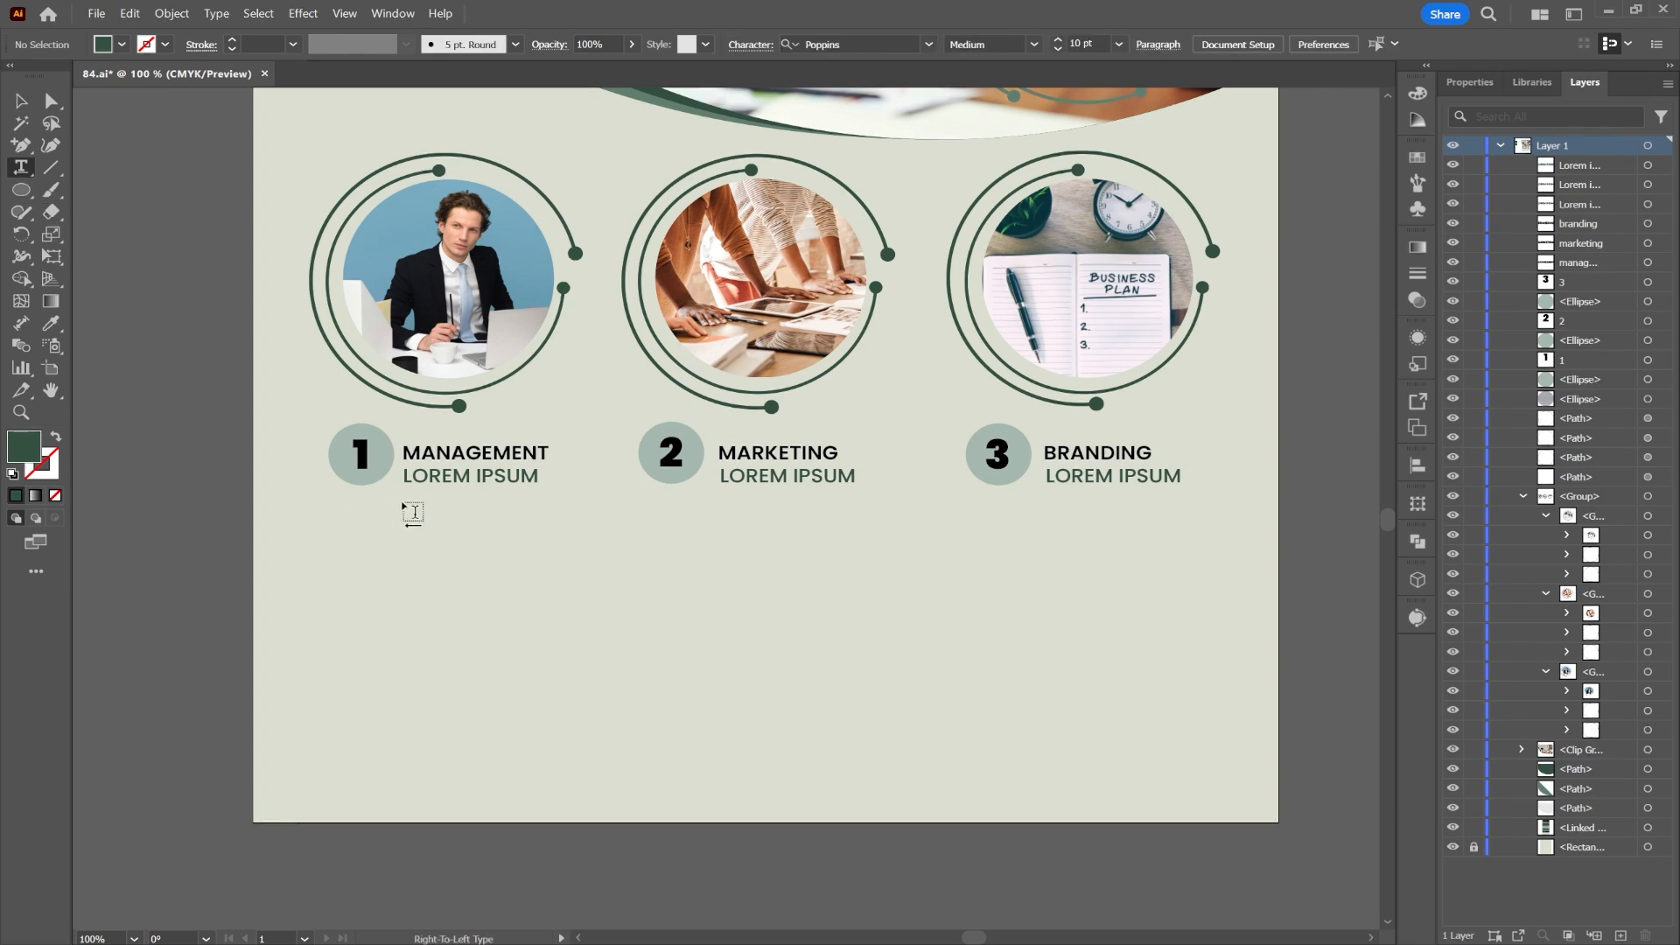
pyautogui.moveTo(401, 507); pyautogui.dragTo(566, 626)
pyautogui.click(1212, 43)
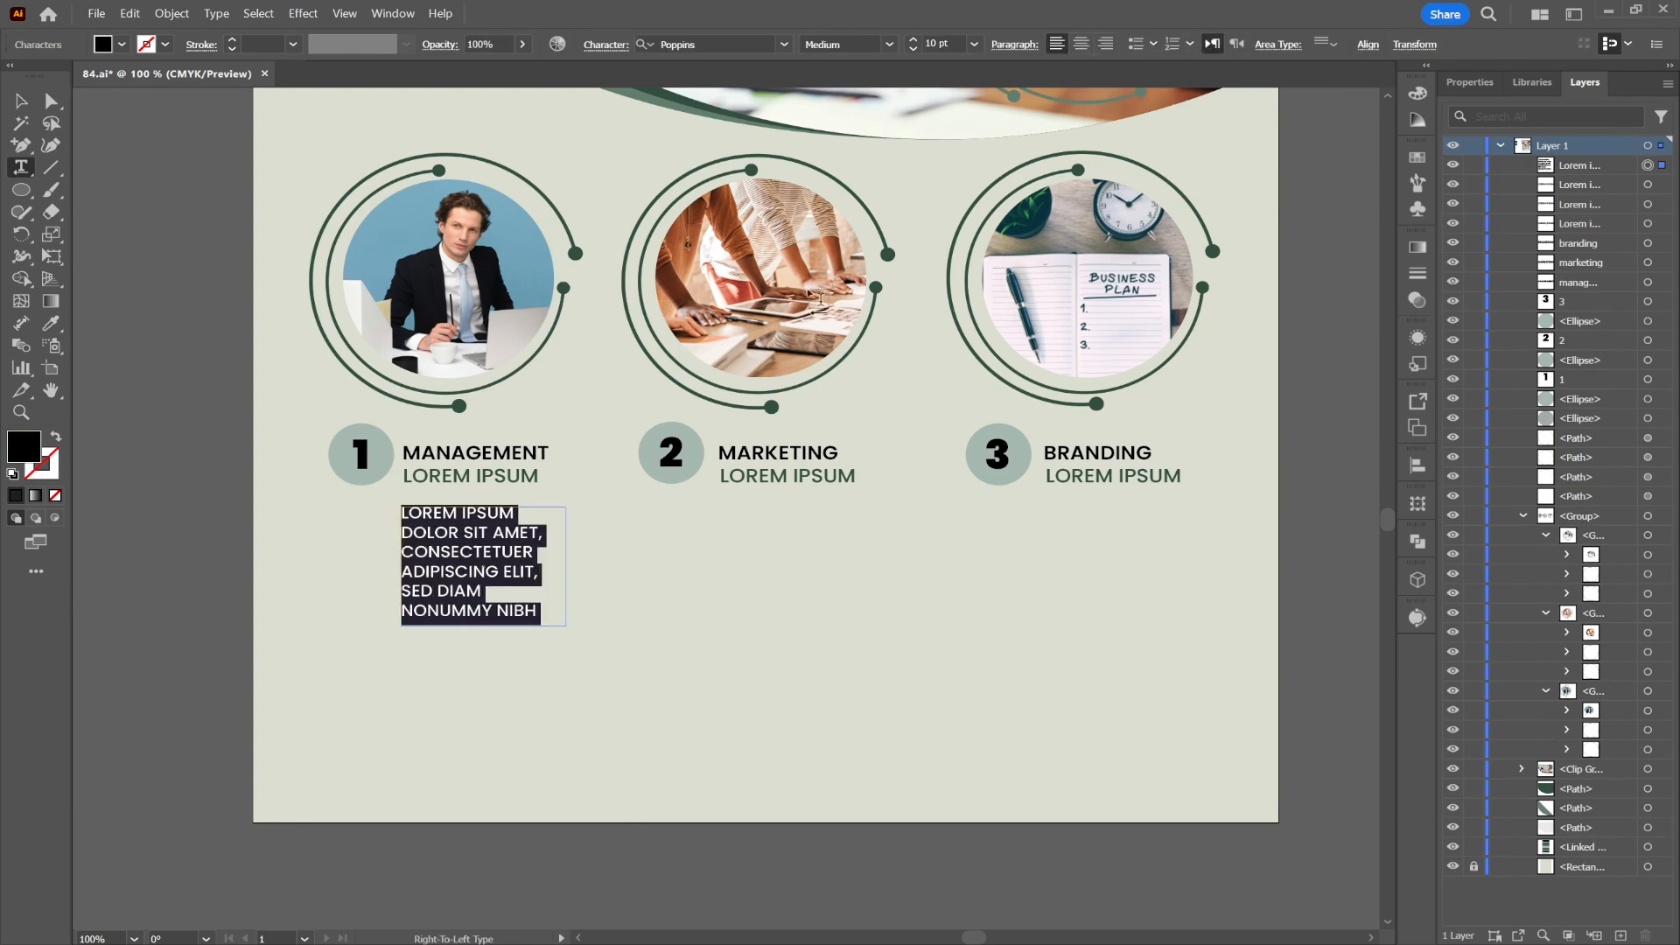
pyautogui.click(889, 44)
pyautogui.click(844, 144)
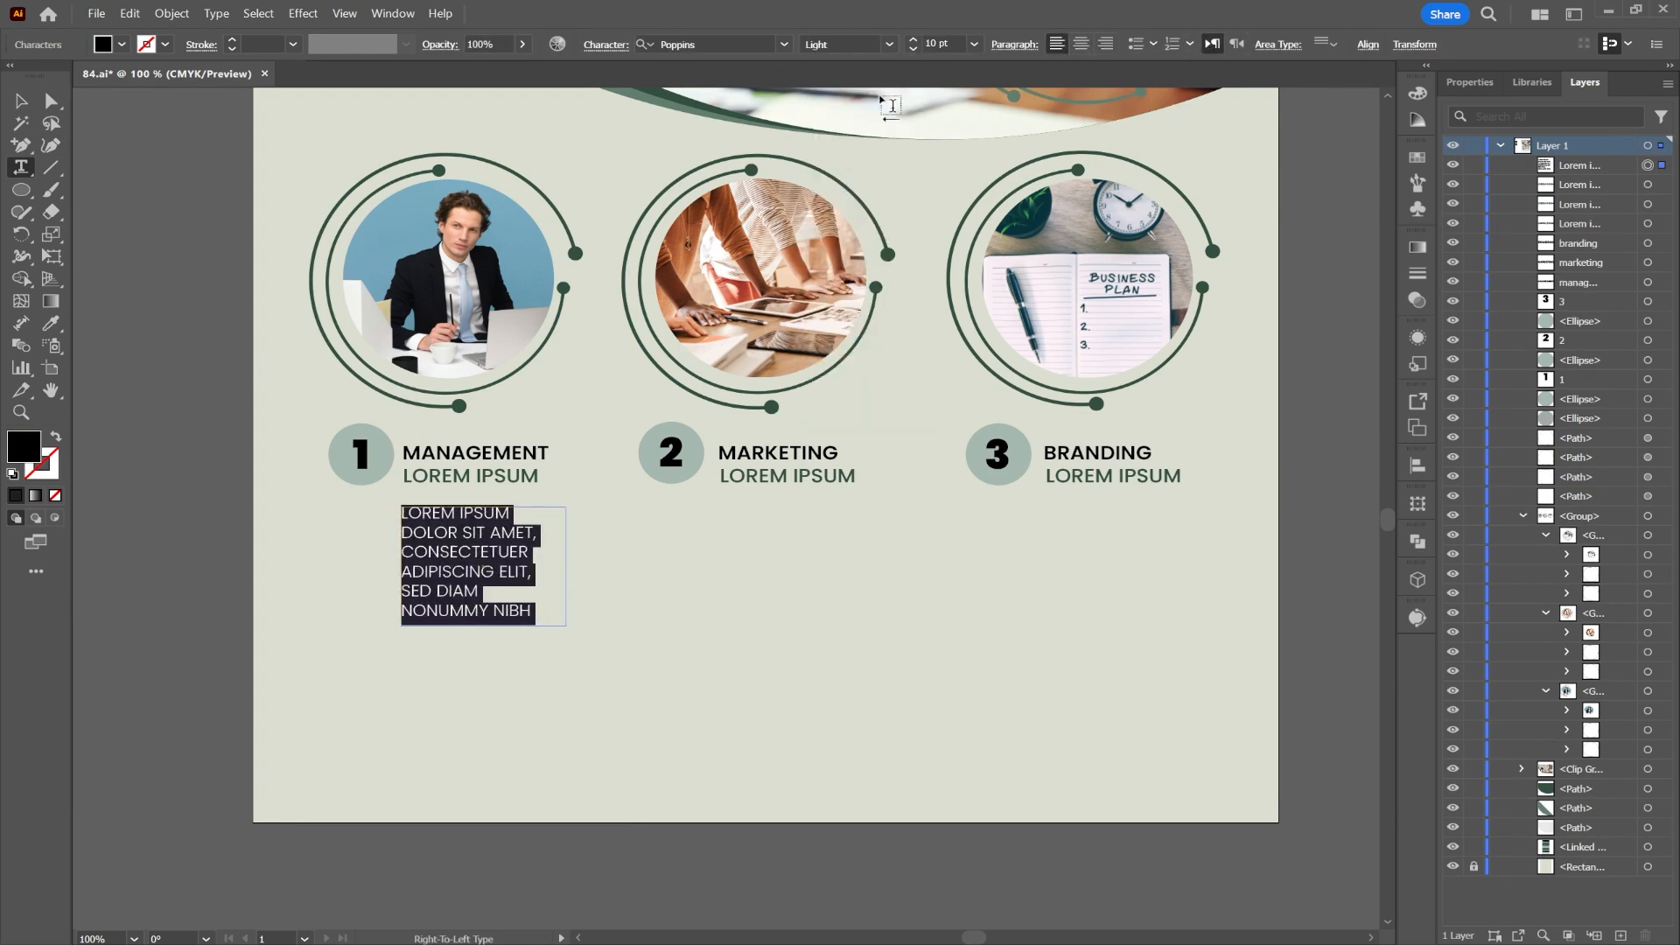
pyautogui.click(912, 50)
pyautogui.click(913, 50)
pyautogui.click(24, 105)
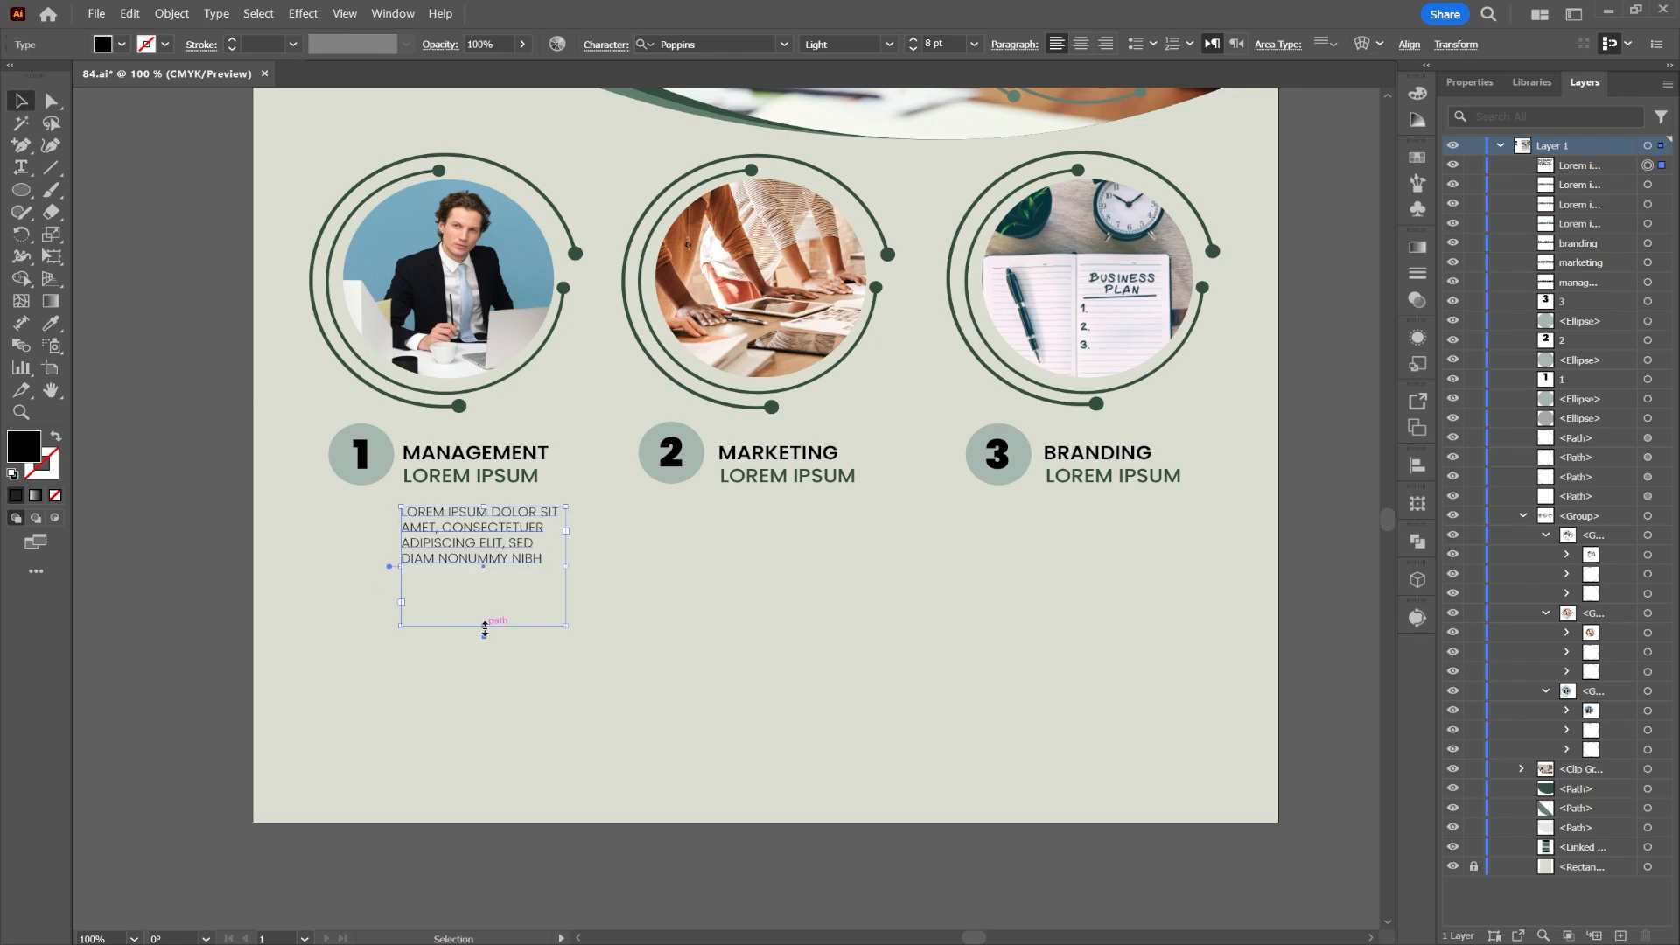
pyautogui.doubleClick(484, 627)
pyautogui.moveTo(456, 542); pyautogui.dragTo(1081, 528)
pyautogui.click(1305, 376)
pyautogui.scroll(-2, 759, 540)
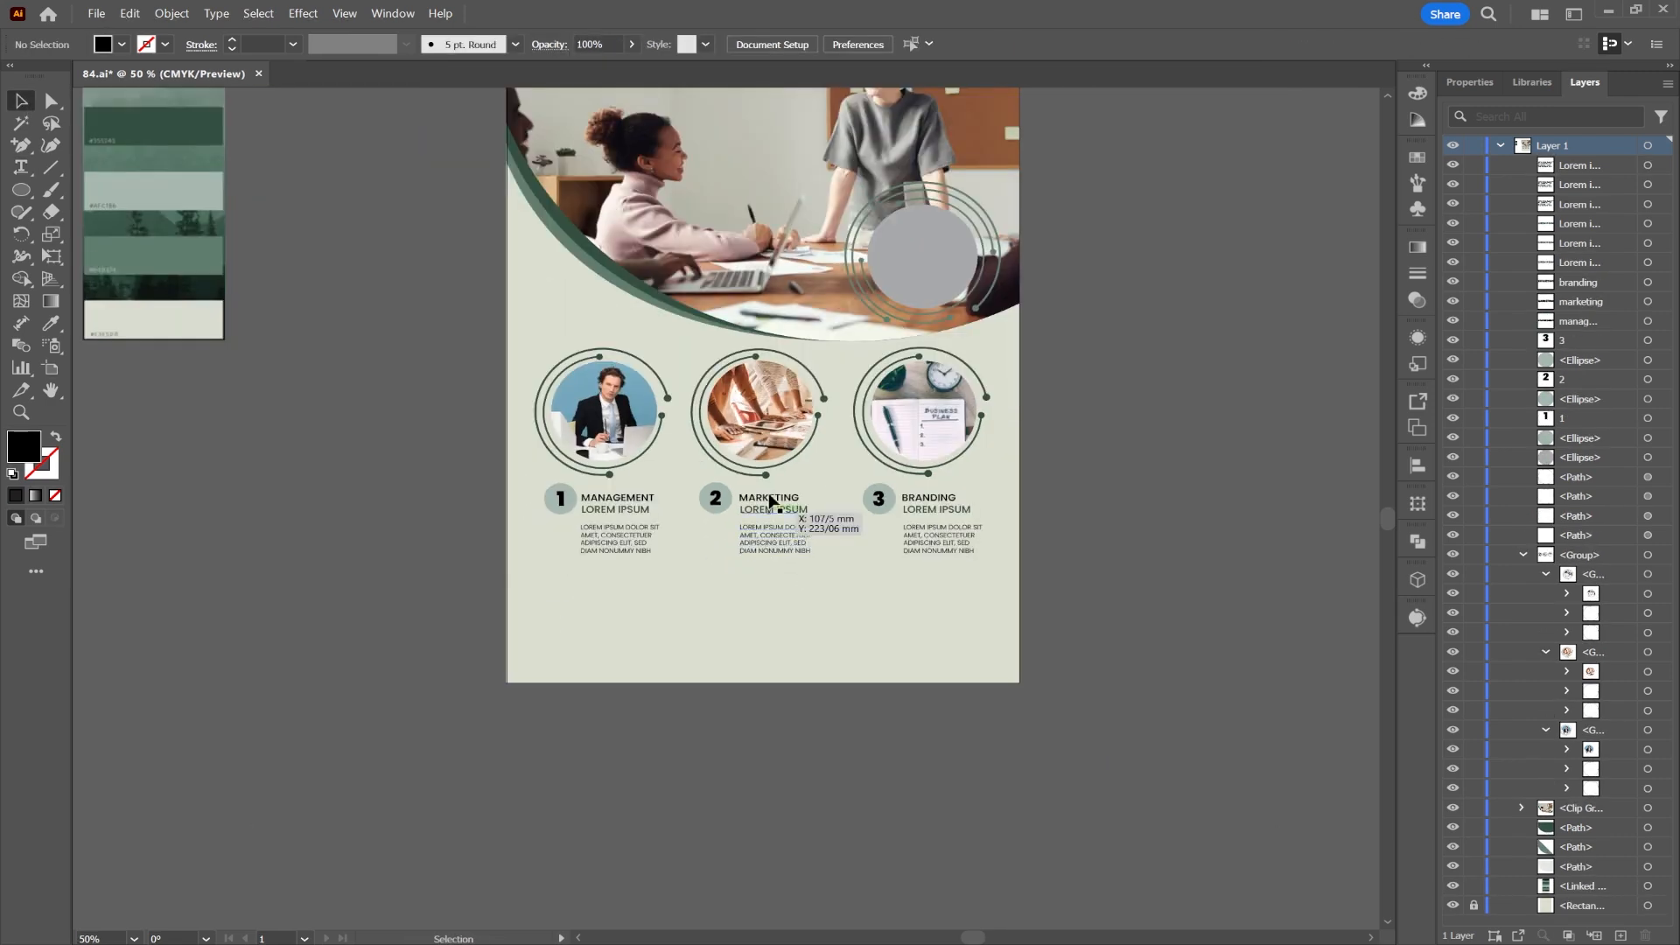
# Step: Recolour the step numbers dark green #355245 sampled from the palette
pyautogui.moveTo(769, 501); pyautogui.dragTo(763, 571)
pyautogui.scroll(2, 578, 600)
pyautogui.scroll(-1, 579, 603)
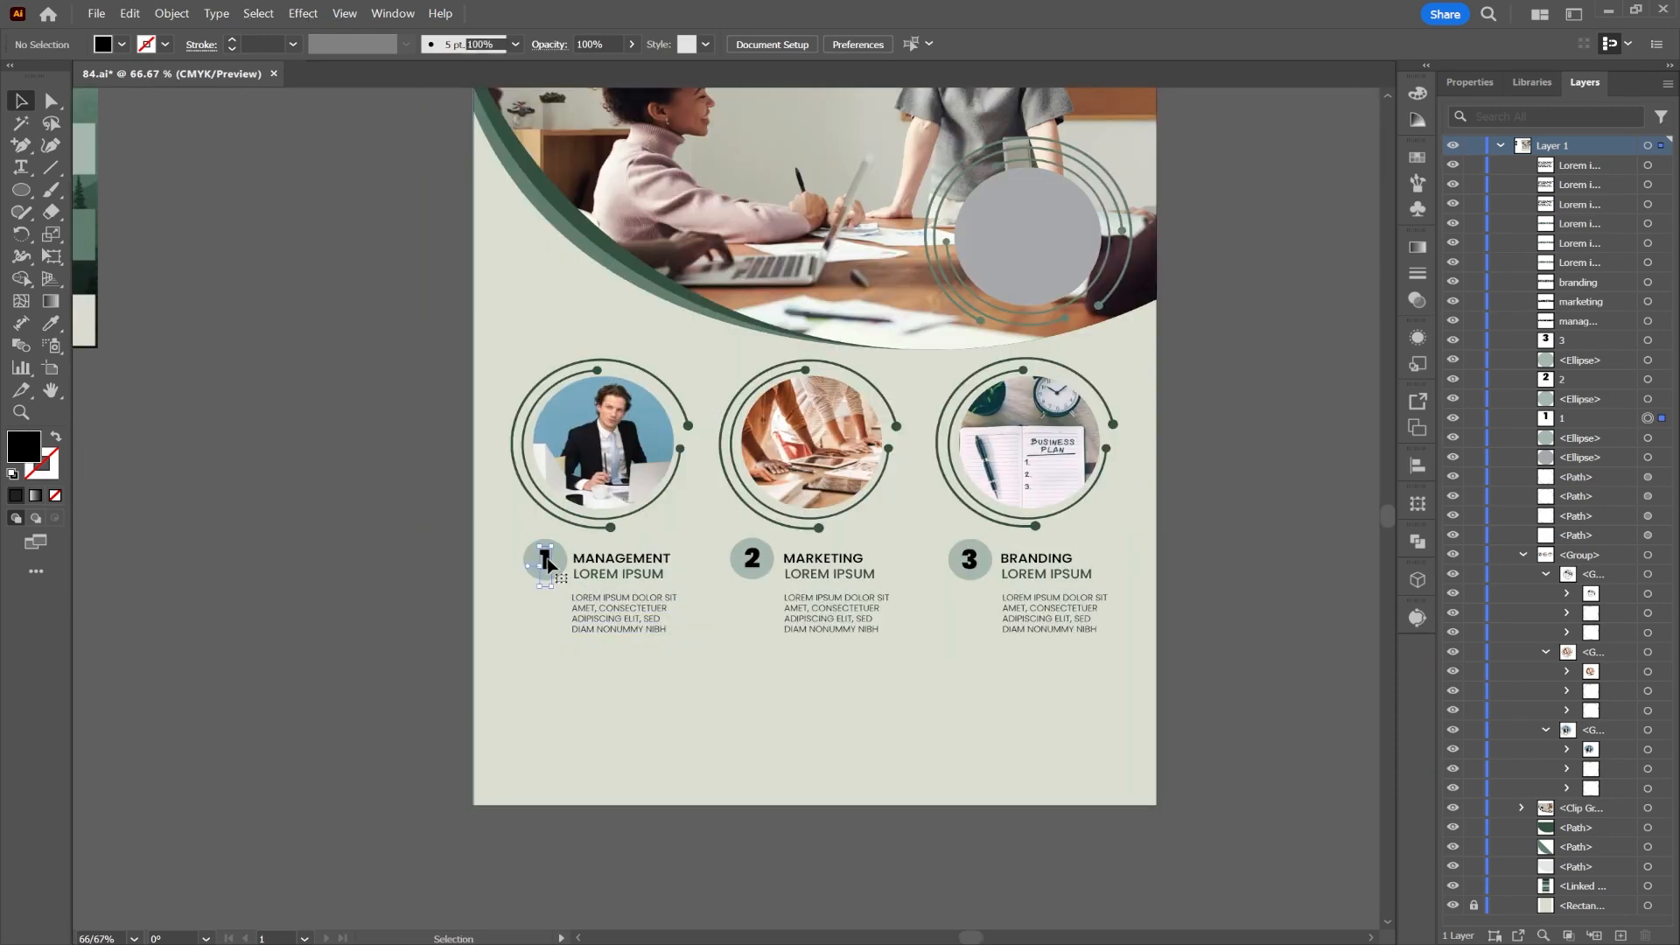
pyautogui.click(547, 560)
pyautogui.keyDown('shift'); pyautogui.click(751, 559); pyautogui.keyUp('shift')
pyautogui.moveTo(411, 343); pyautogui.dragTo(749, 473)
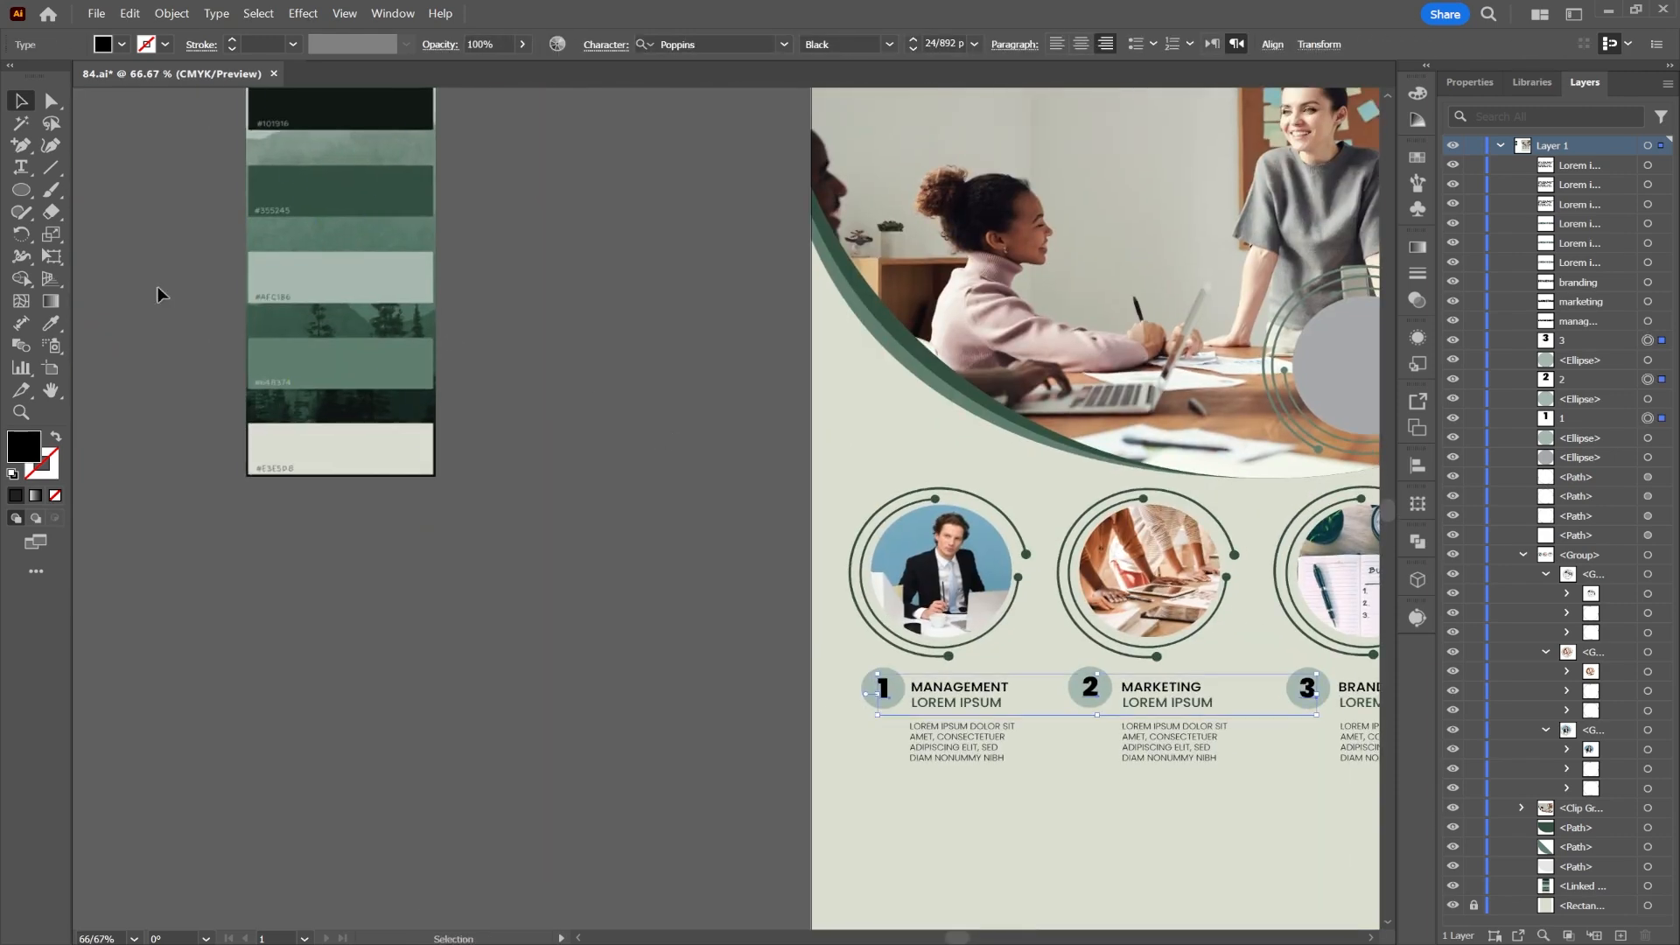
pyautogui.click(51, 324)
pyautogui.moveTo(407, 304); pyautogui.dragTo(407, 333)
pyautogui.click(374, 231)
pyautogui.click(21, 103)
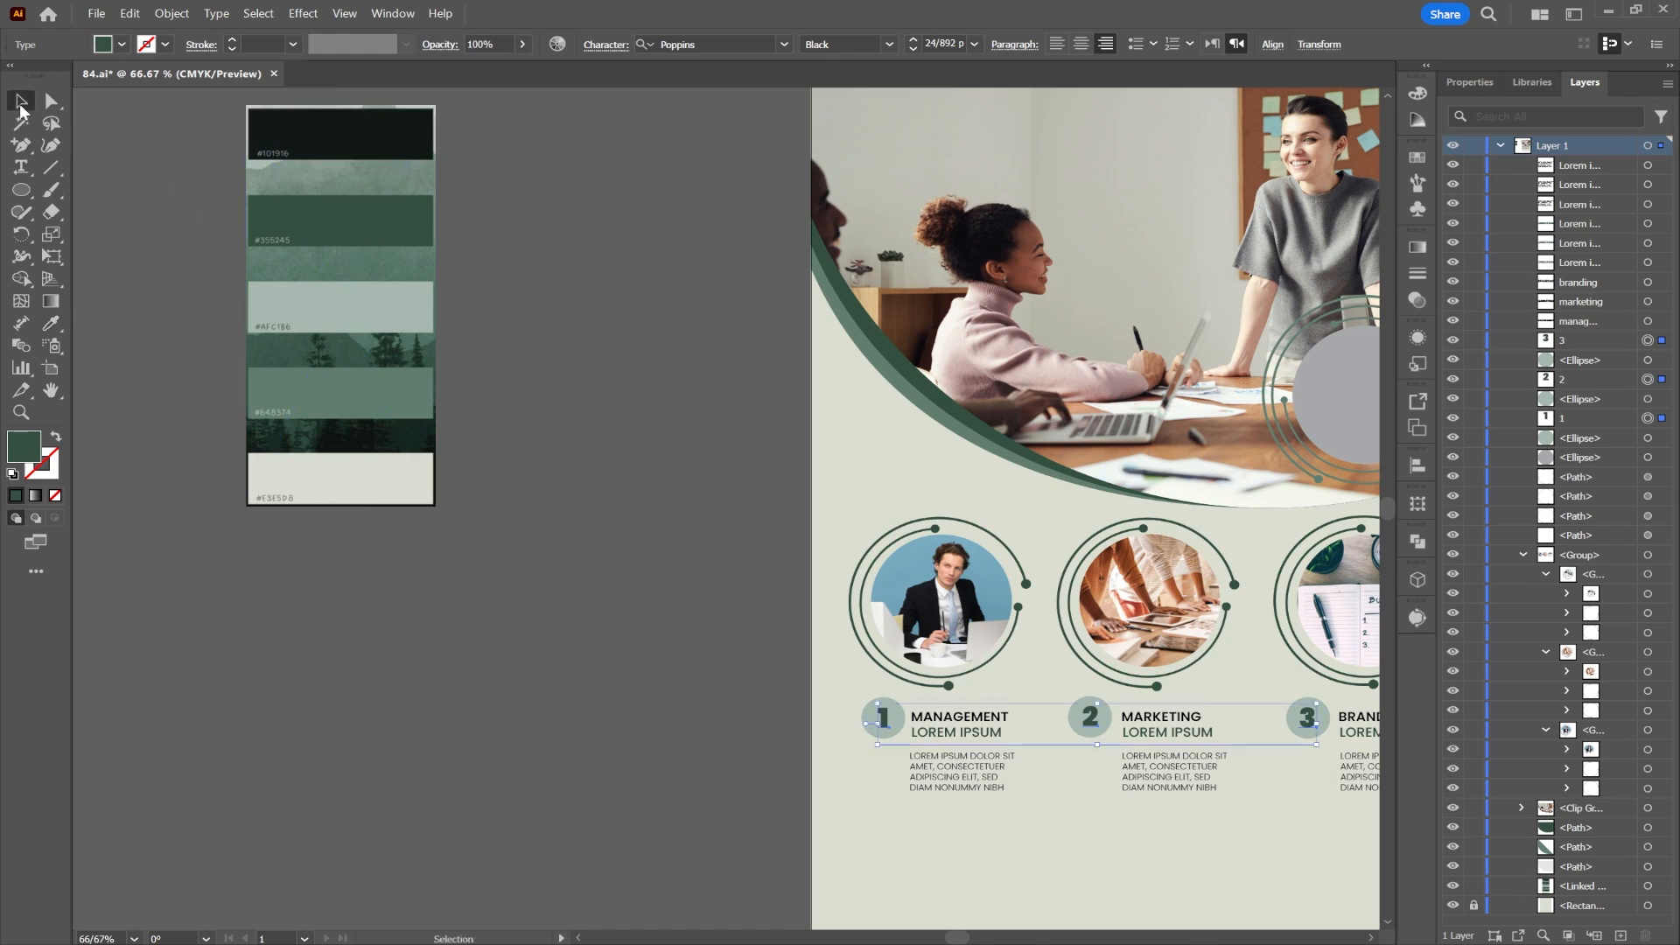
# Step: Give the three badge circles behind the numbers a light green palette colour
pyautogui.moveTo(1268, 719); pyautogui.dragTo(1083, 653)
pyautogui.click(1126, 740)
pyautogui.scroll(2, 1125, 740)
pyautogui.click(1078, 545)
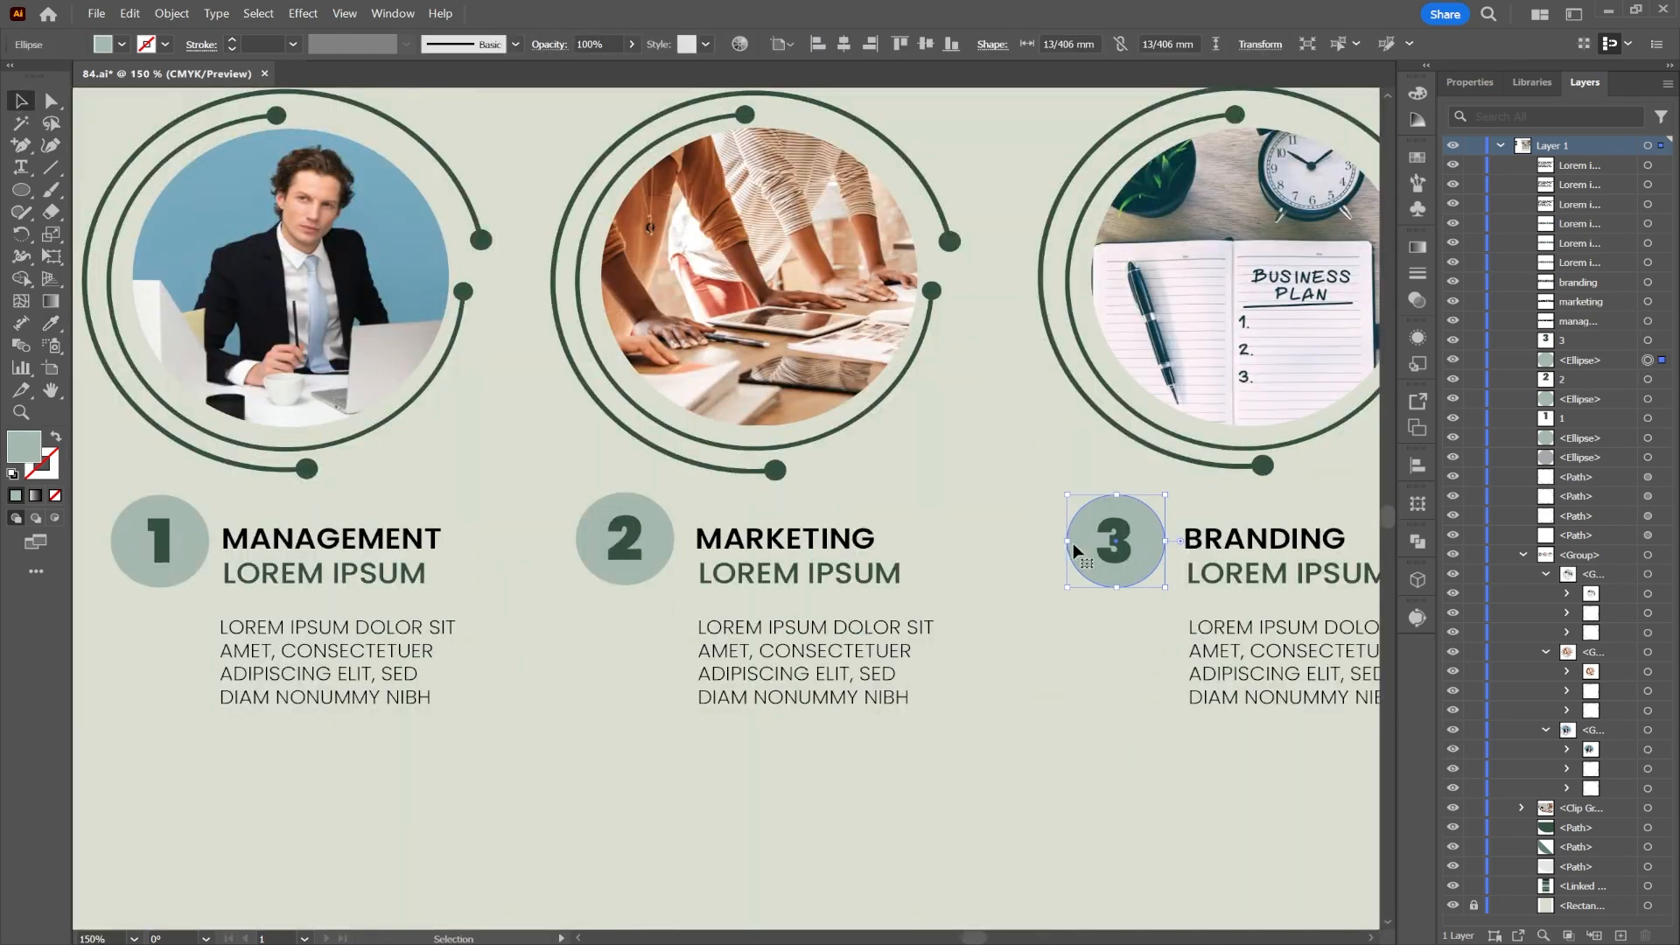
pyautogui.keyDown('shift'); pyautogui.click(658, 542); pyautogui.keyUp('shift')
pyautogui.scroll(-3, 210, 448)
pyautogui.moveTo(210, 449); pyautogui.dragTo(813, 616)
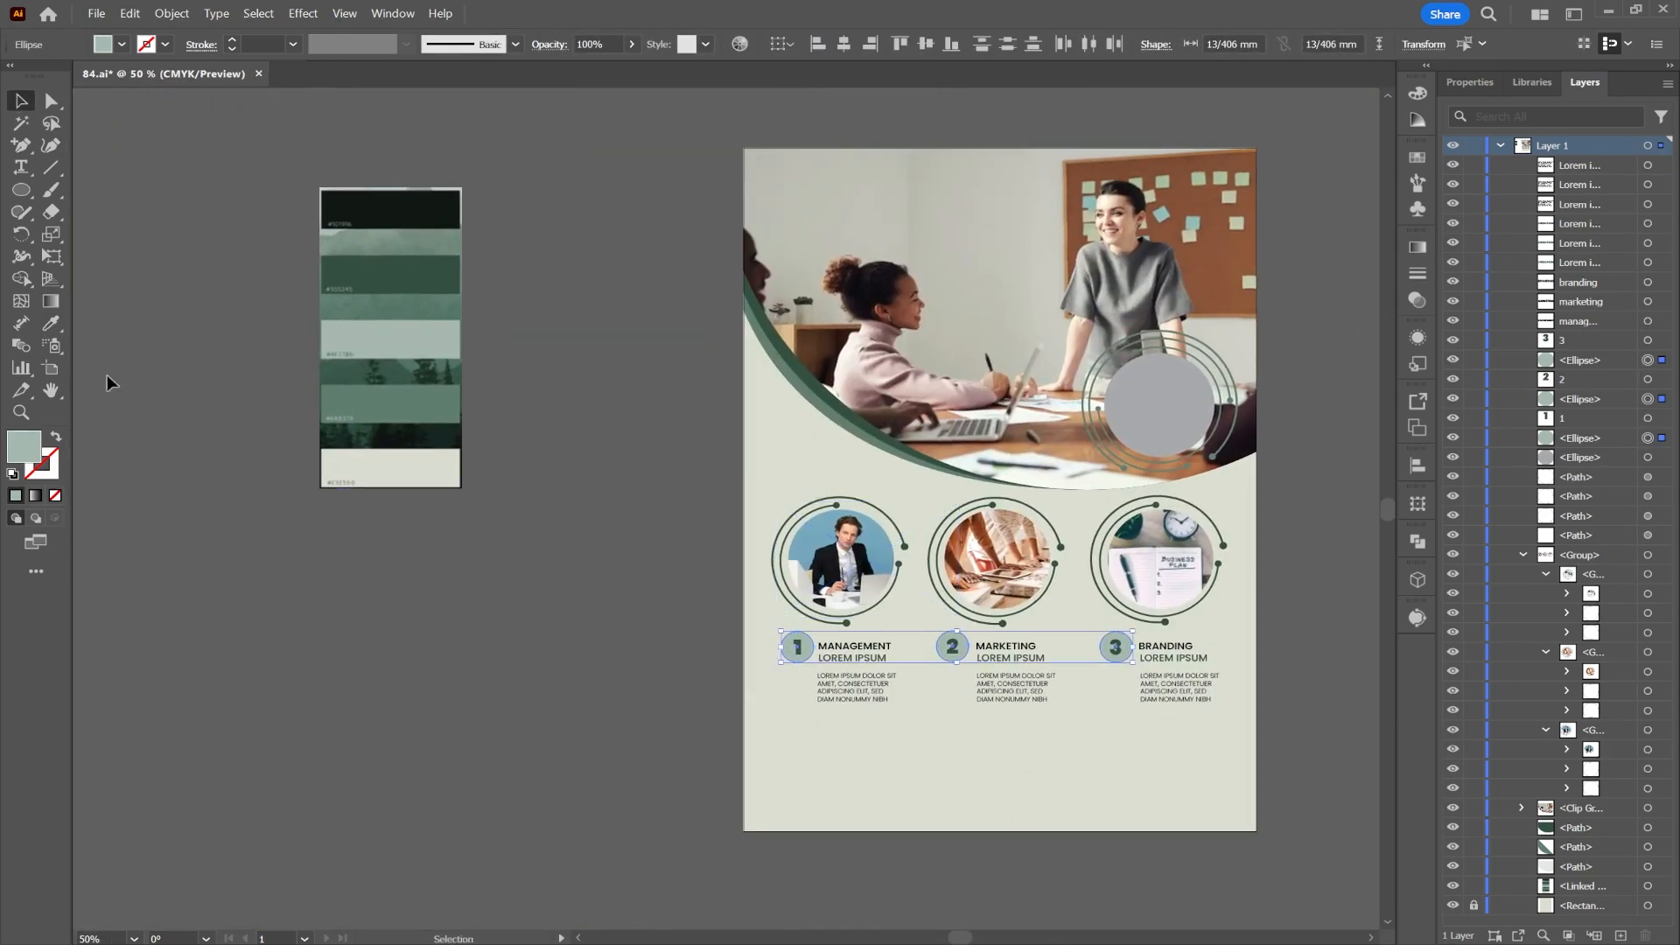
pyautogui.click(51, 324)
pyautogui.click(394, 336)
pyautogui.click(400, 327)
pyautogui.click(21, 103)
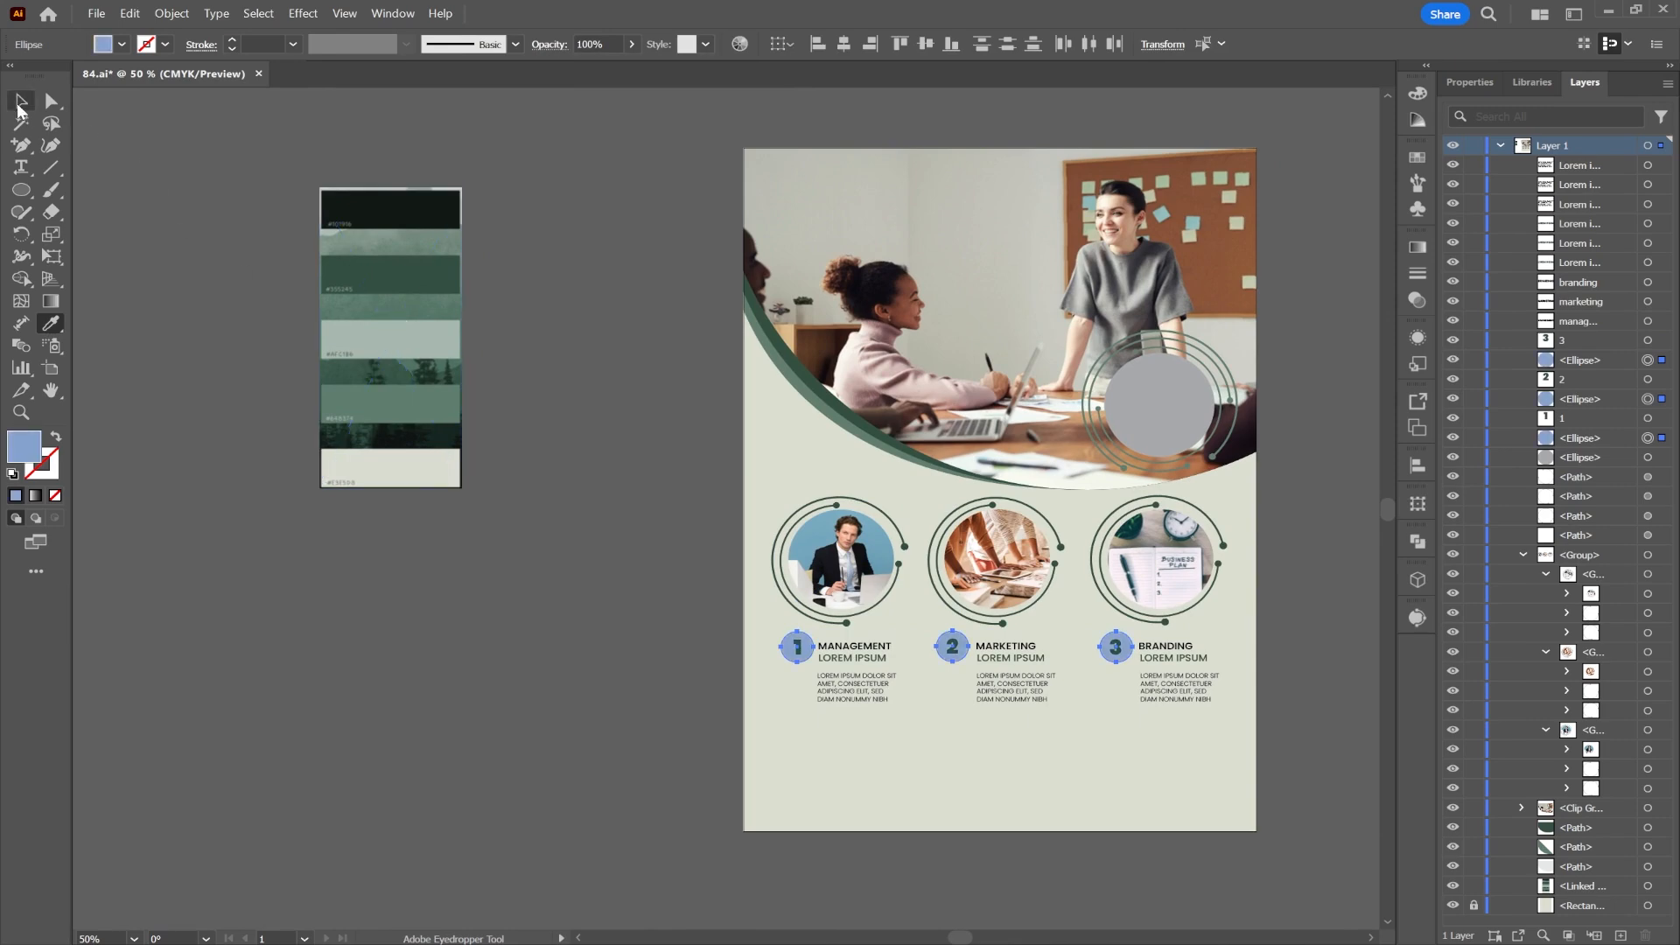
pyautogui.click(639, 655)
pyautogui.scroll(3, 904, 580)
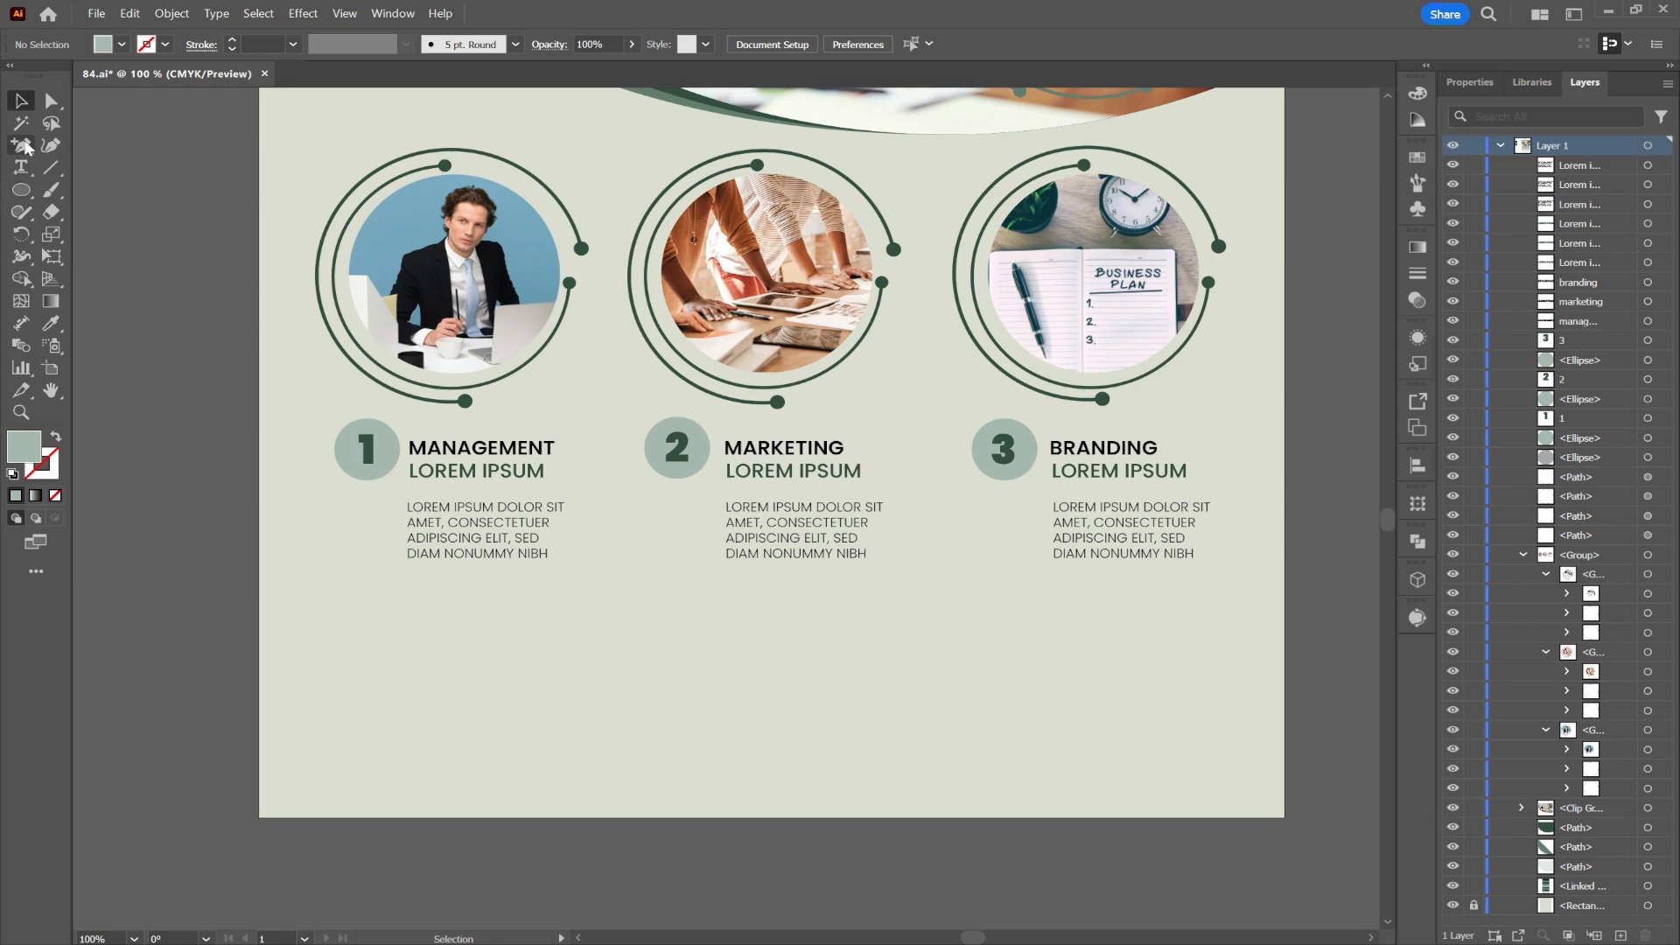
# Step: Draw a 2 pt dark green horizontal line, stretch it across the page, and lower it near the bottom
pyautogui.moveTo(599, 701); pyautogui.dragTo(1283, 701)
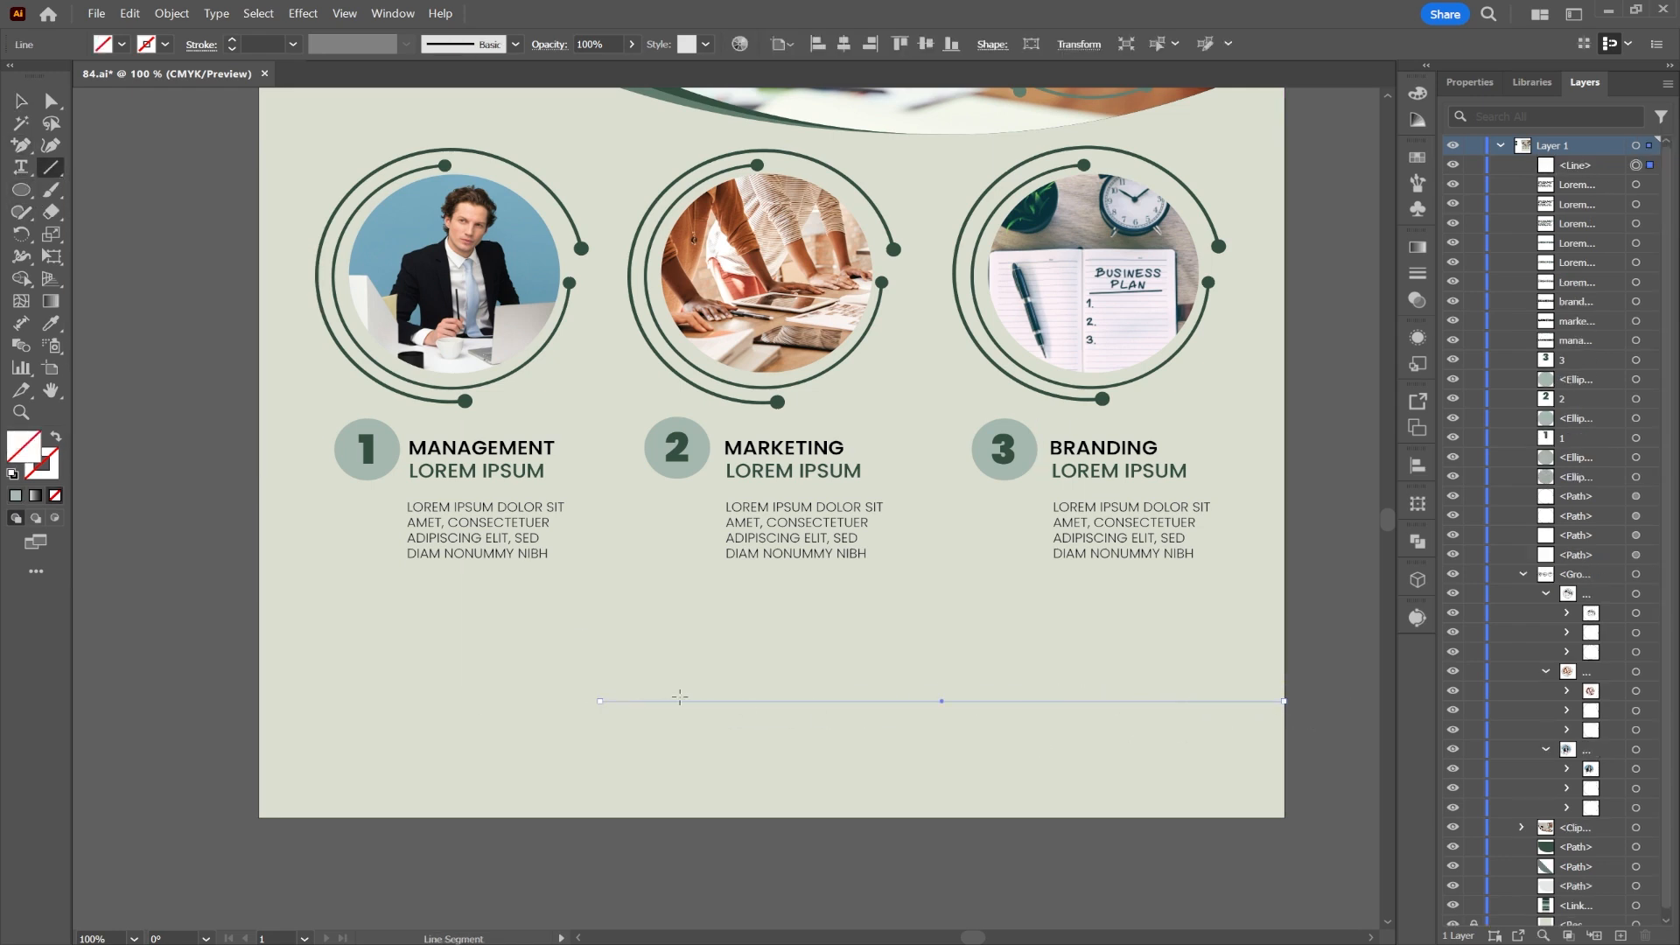
pyautogui.click(233, 36)
pyautogui.click(232, 37)
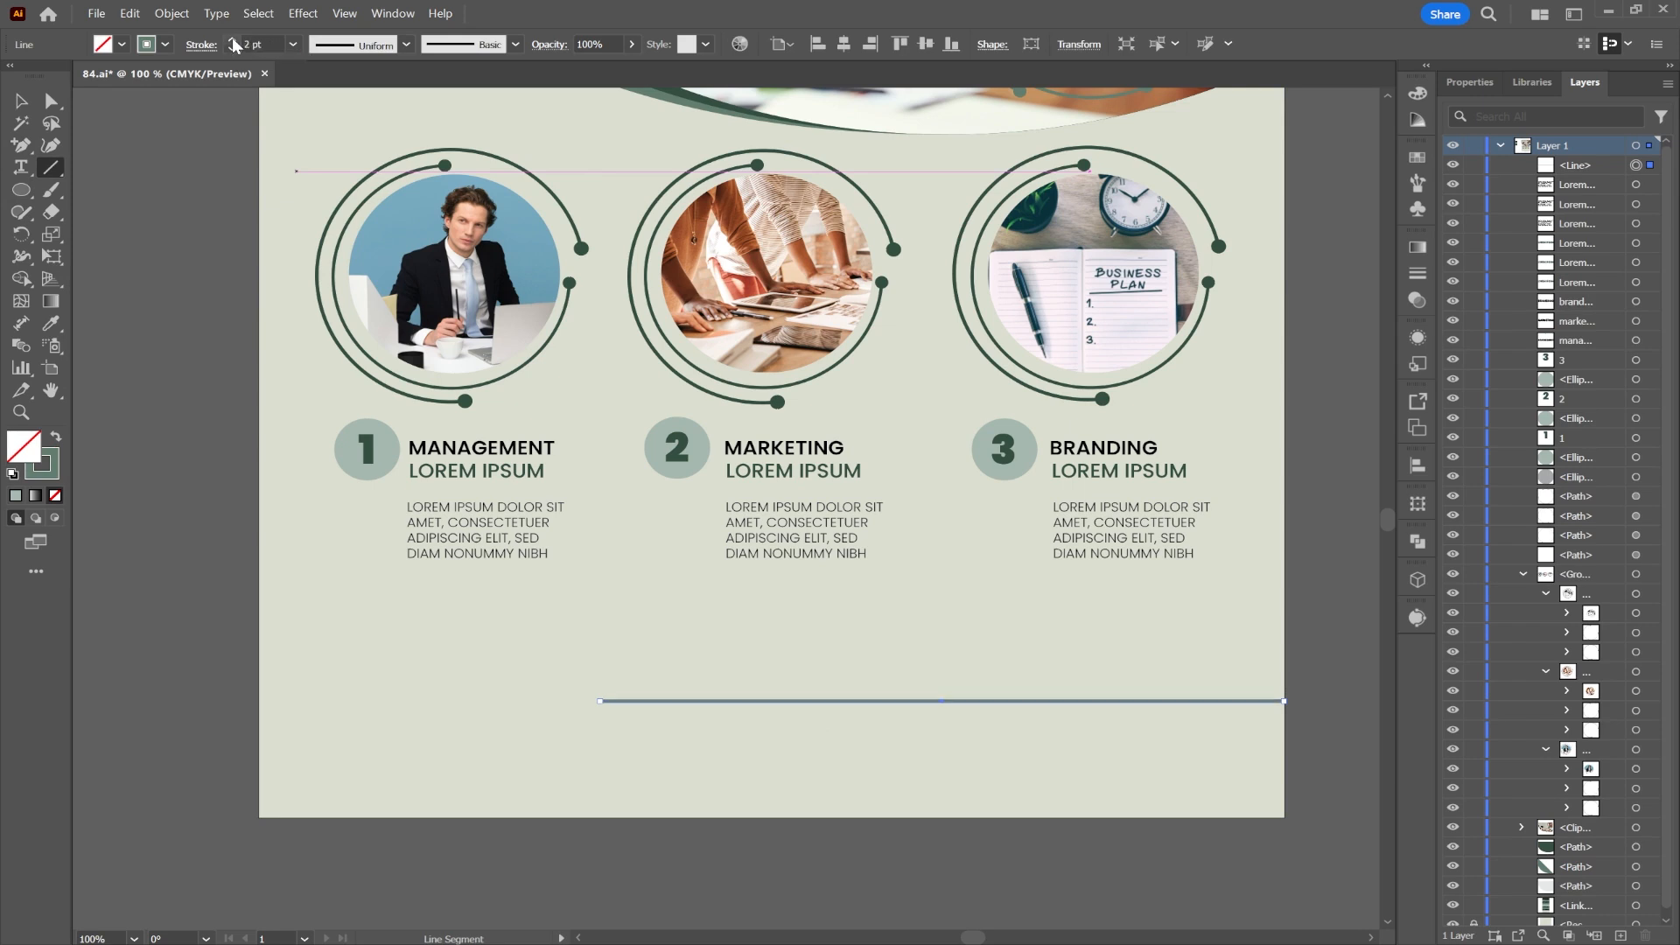
pyautogui.click(21, 101)
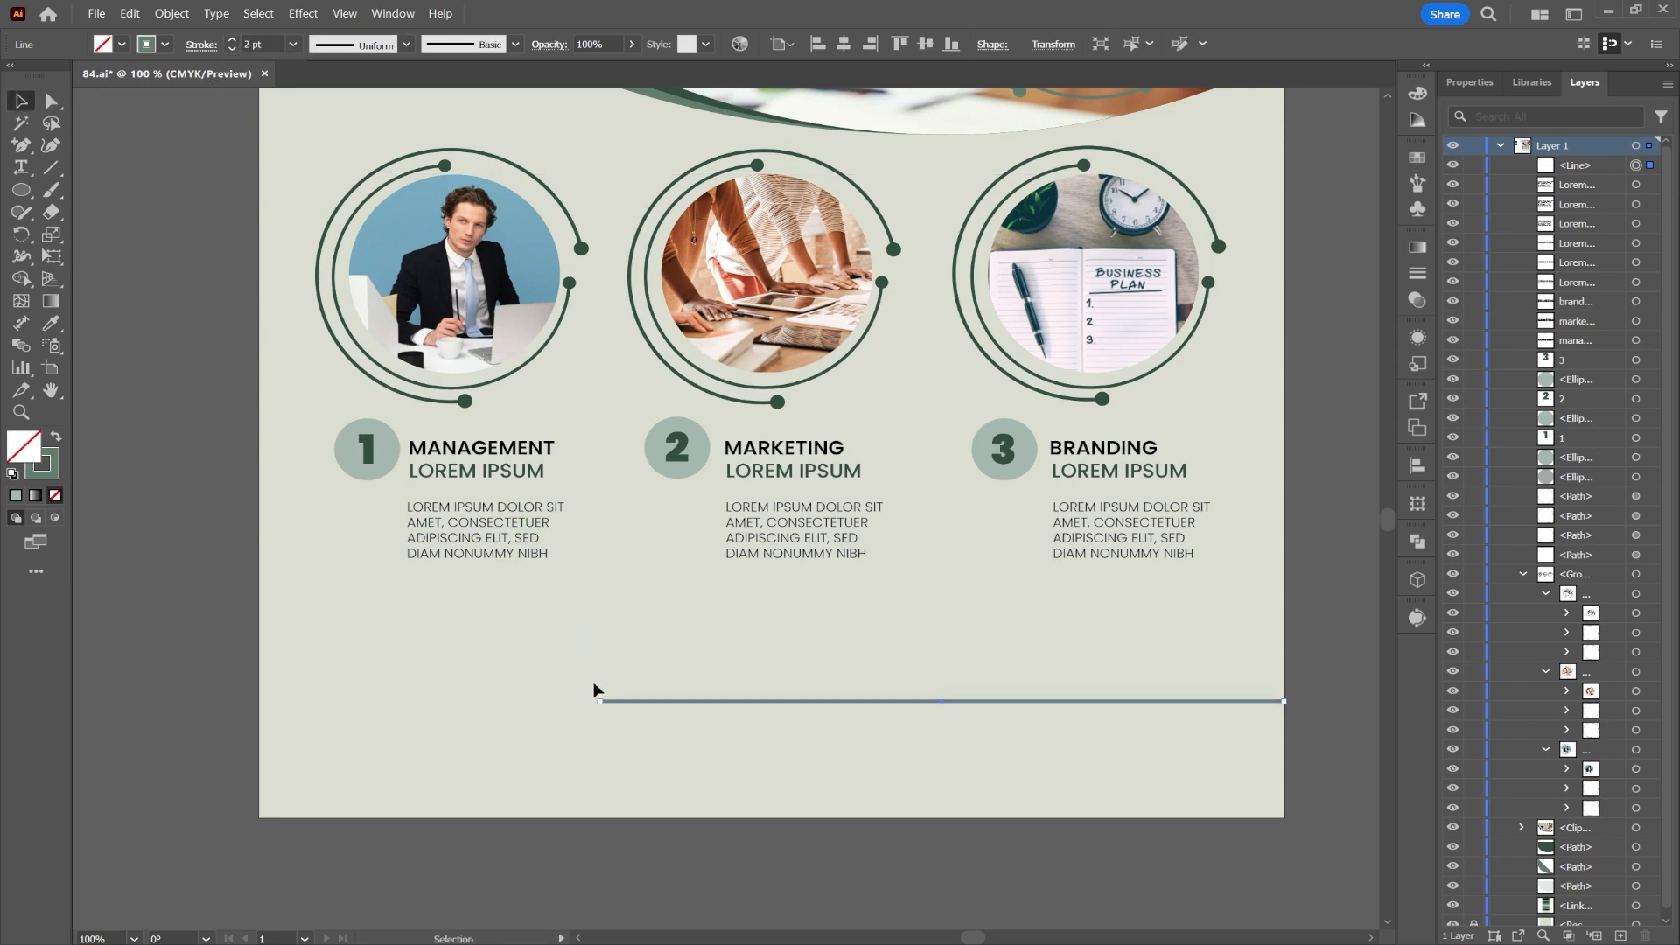
pyautogui.moveTo(598, 700); pyautogui.dragTo(359, 701)
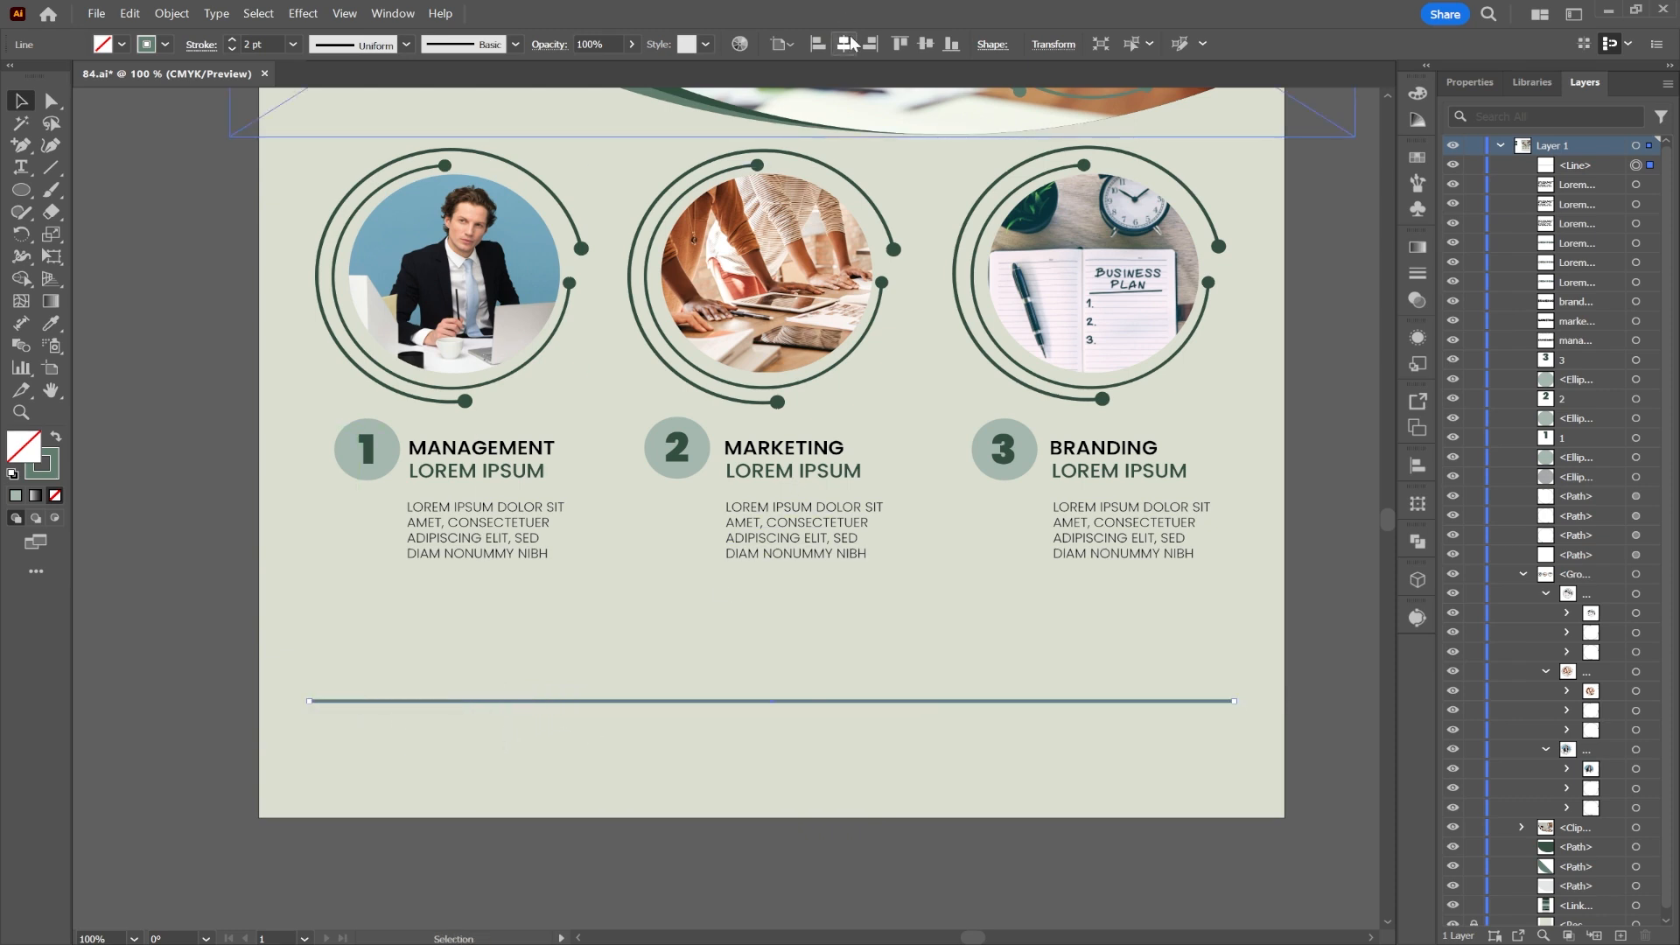
pyautogui.moveTo(767, 700); pyautogui.dragTo(766, 754)
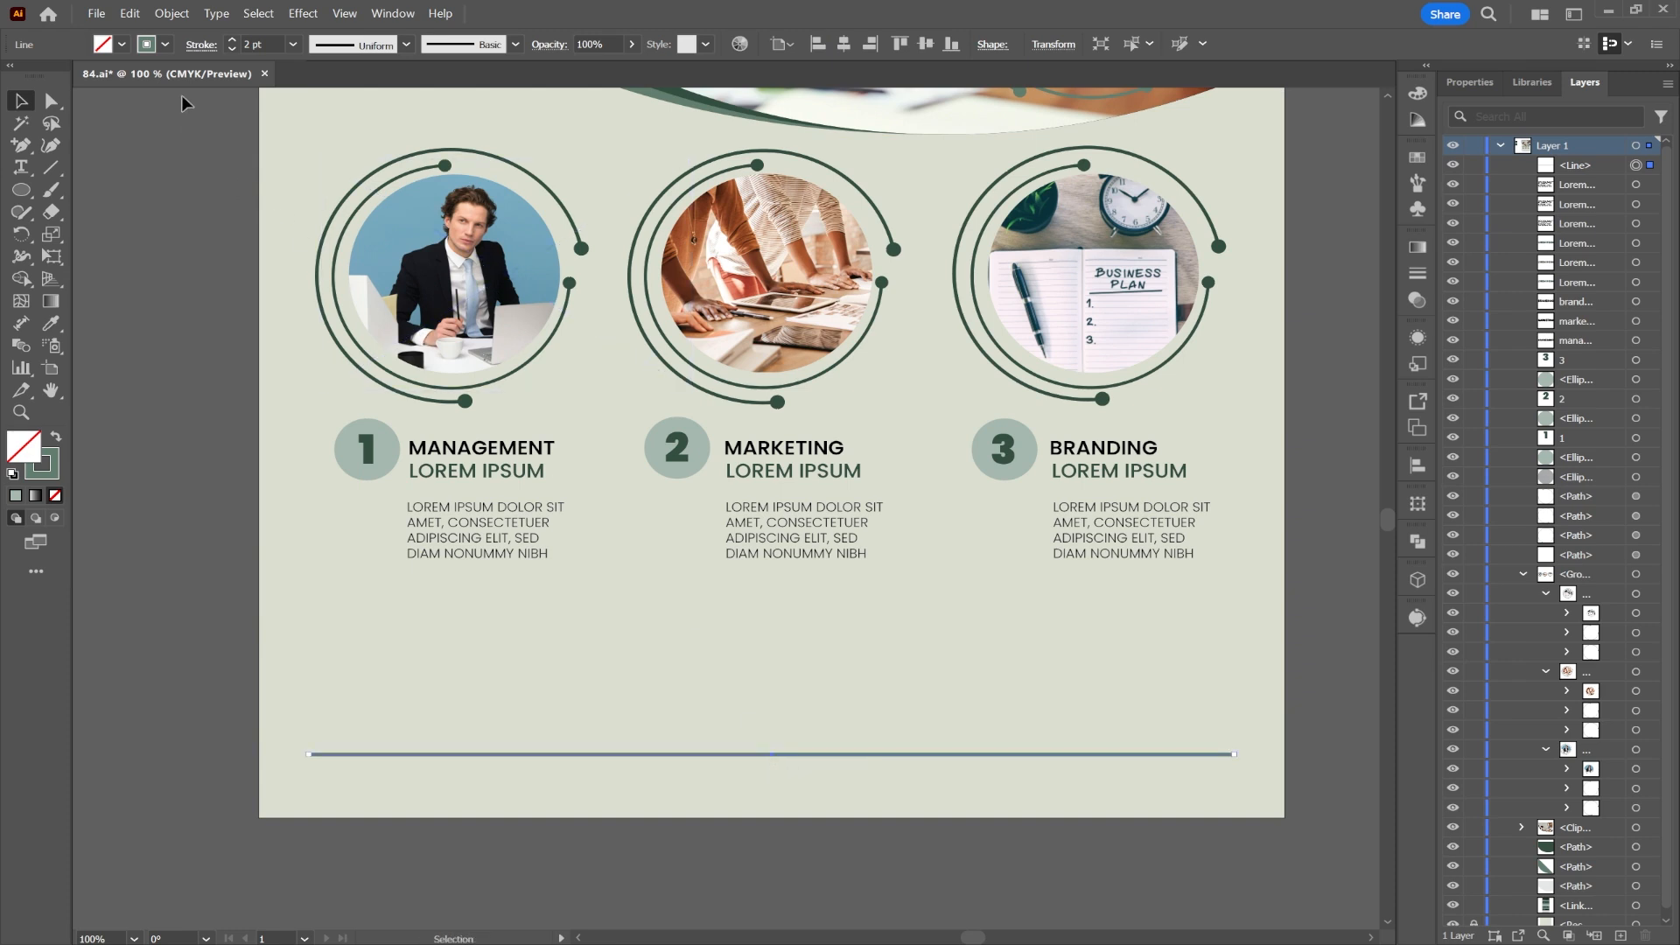
pyautogui.click(201, 45)
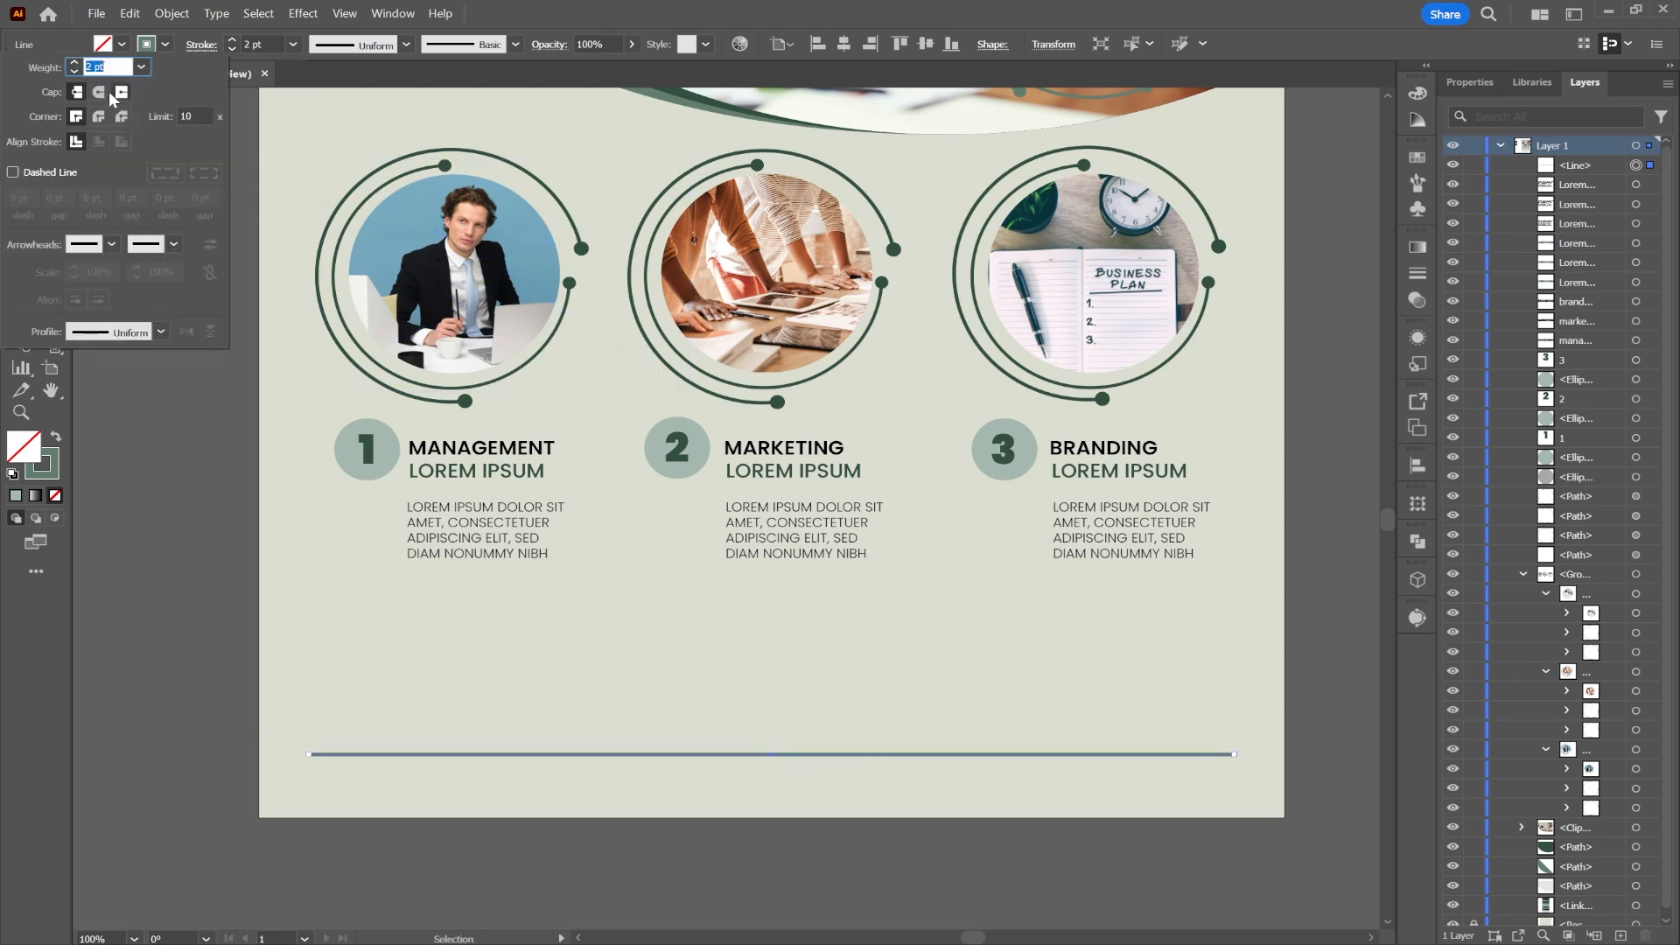
# Step: Set both the start and end arrowheads to round Arrow 21 dots at 40% scale
pyautogui.click(110, 245)
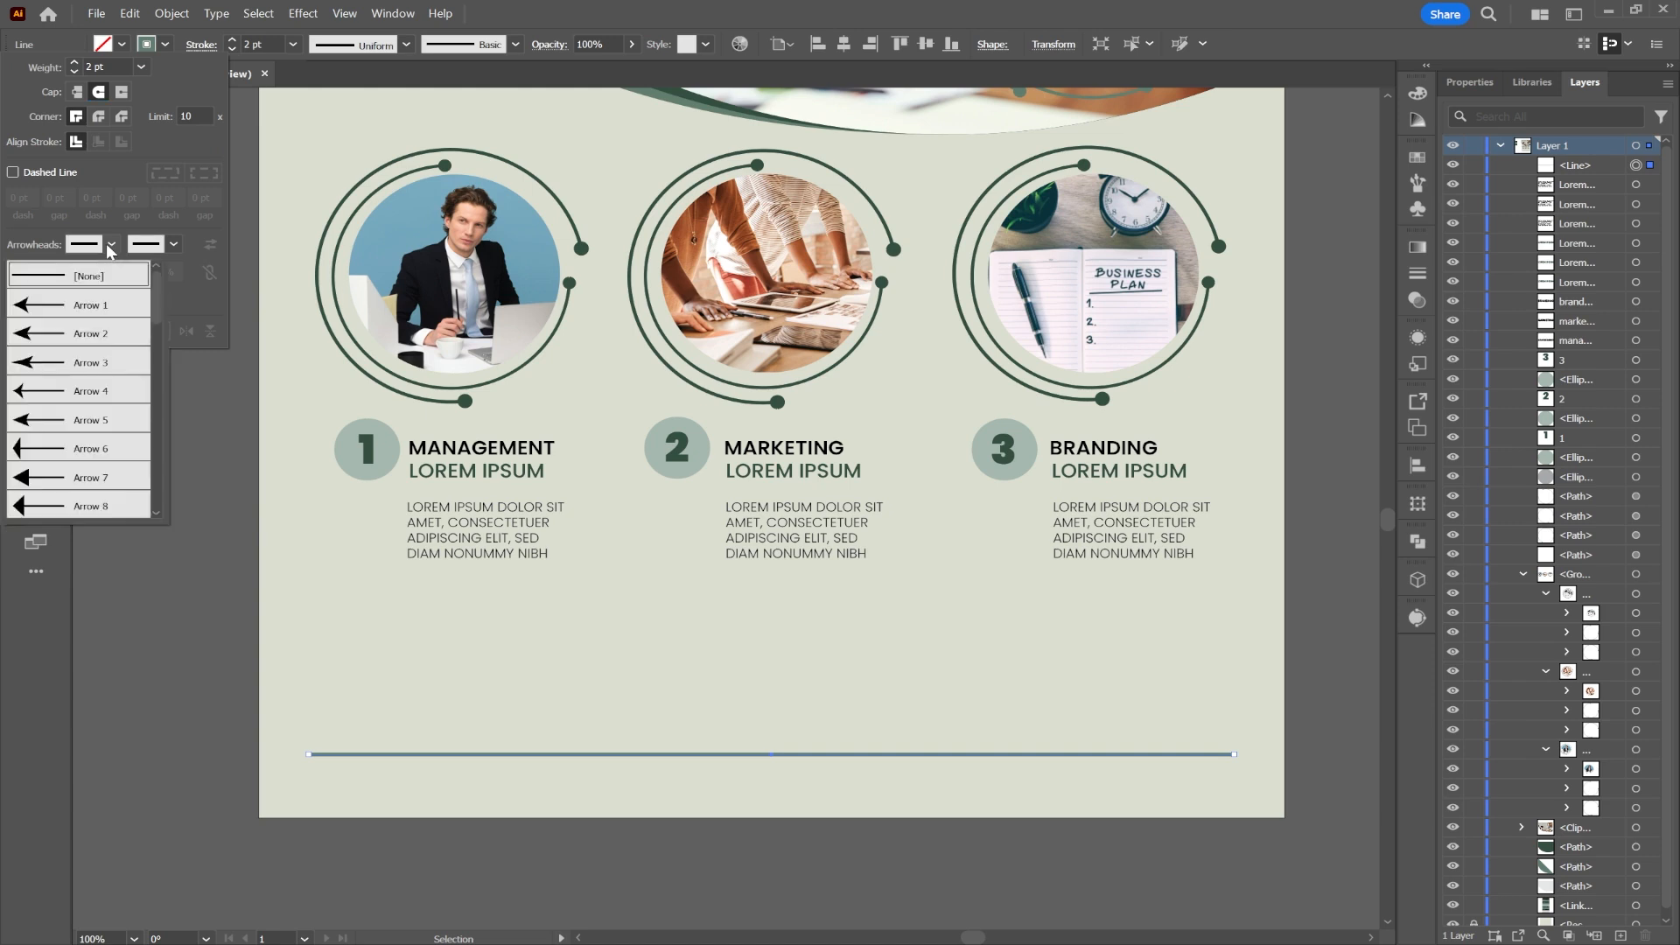
pyautogui.click(91, 446)
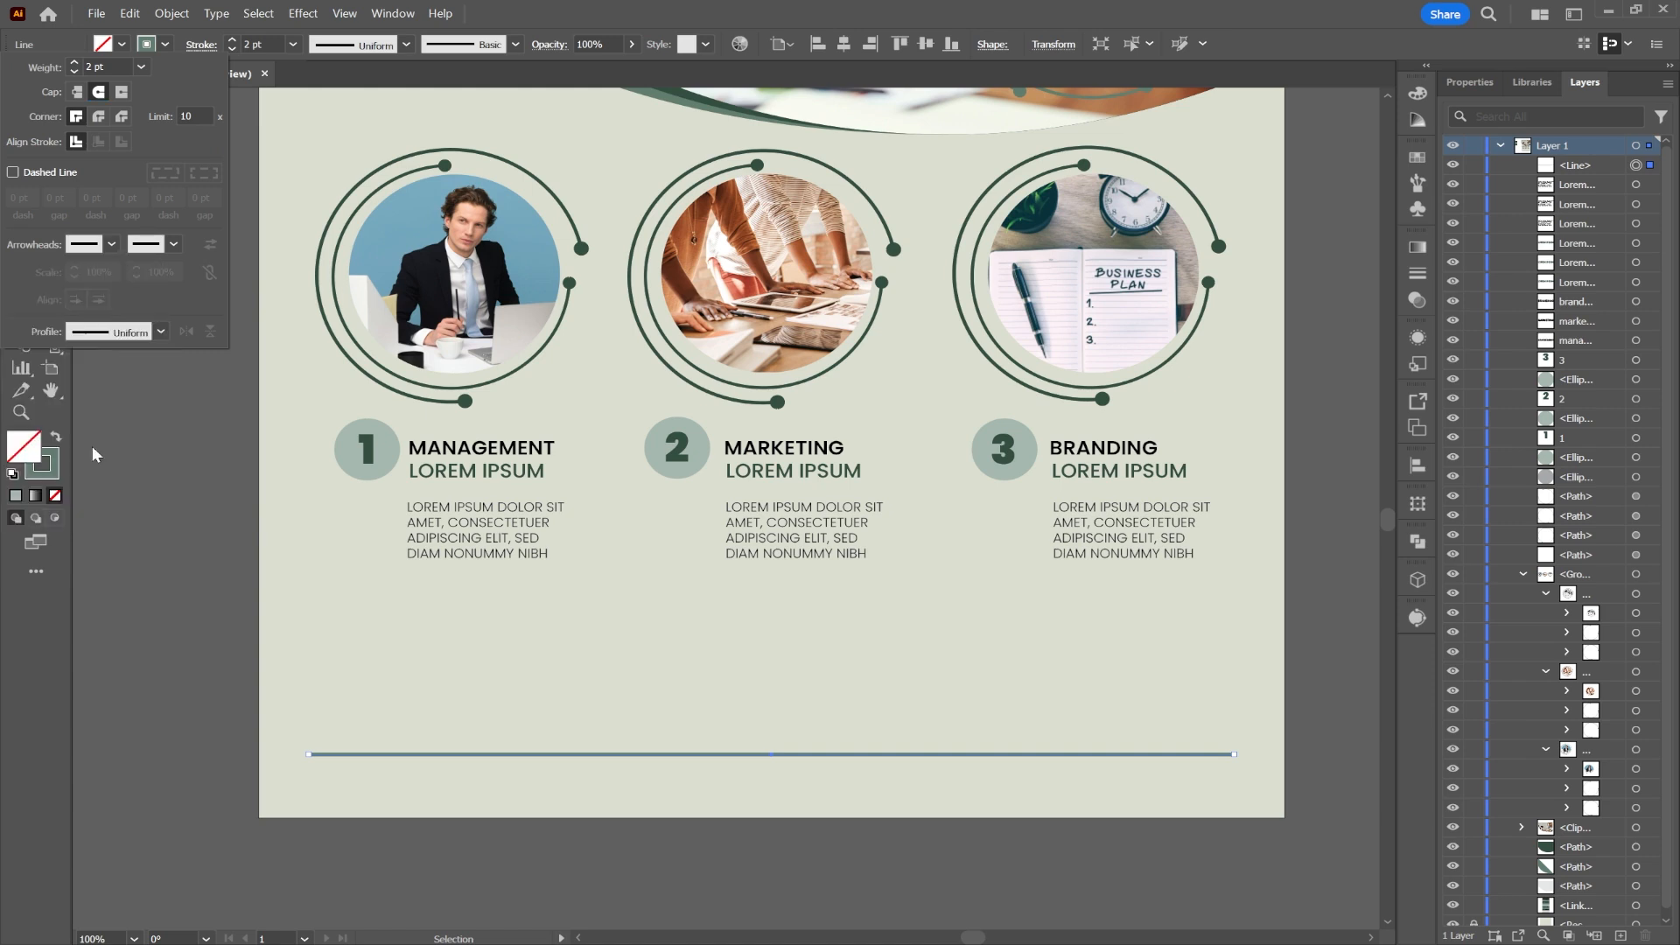
pyautogui.click(174, 245)
pyautogui.scroll(-6, 102, 393)
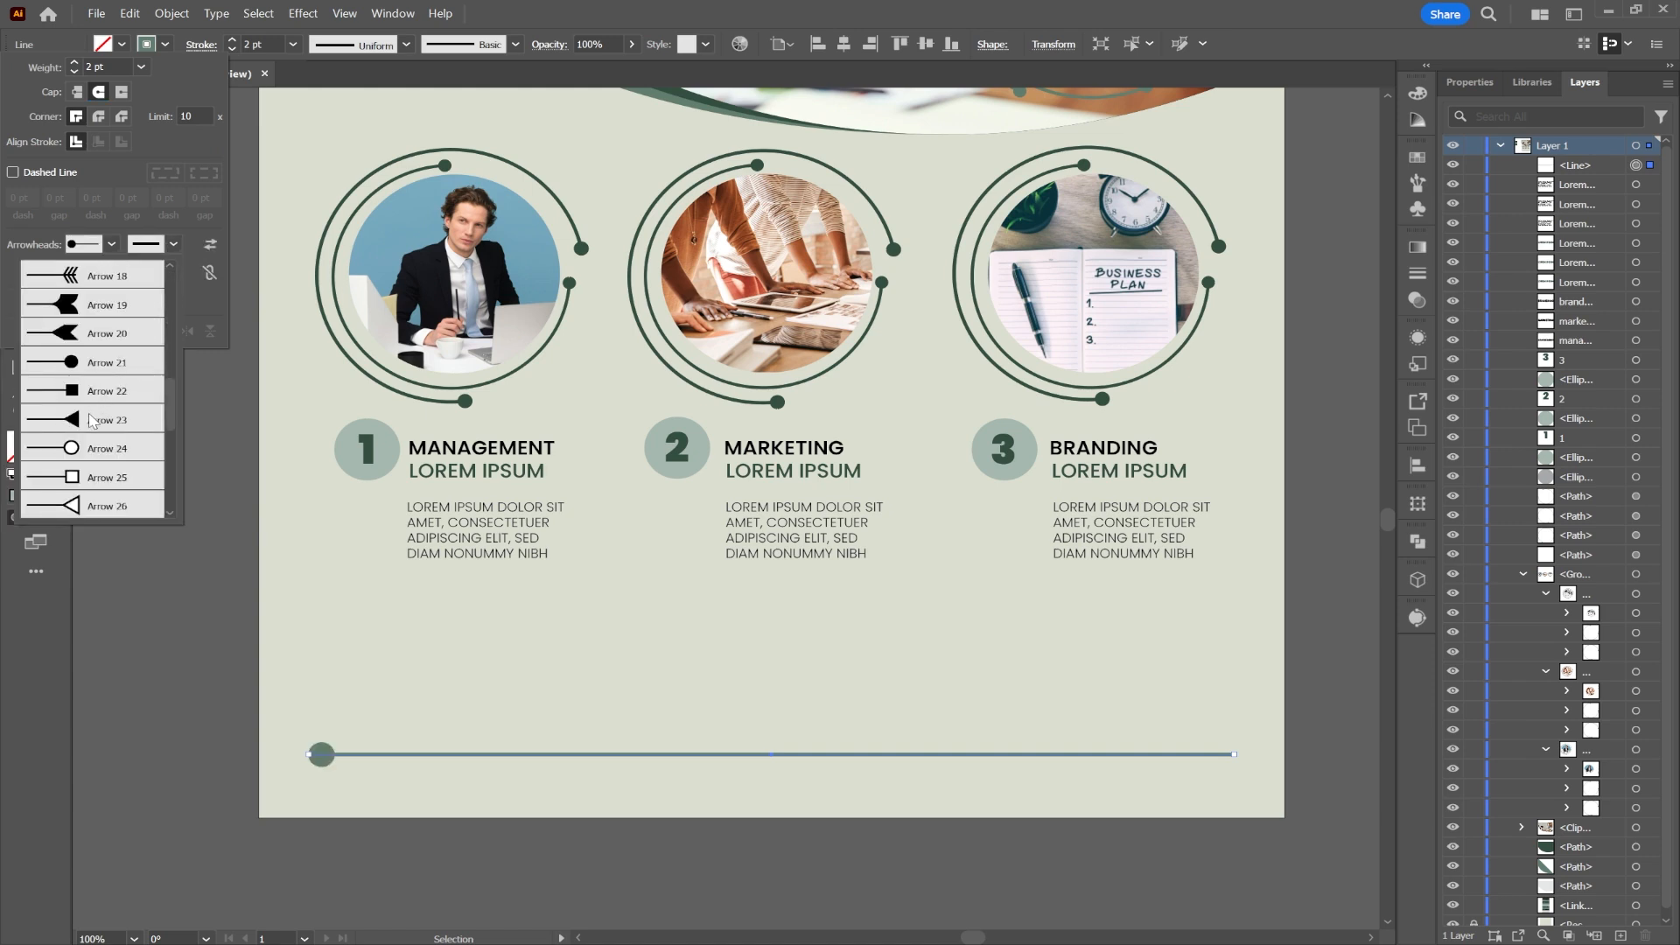
pyautogui.click(101, 371)
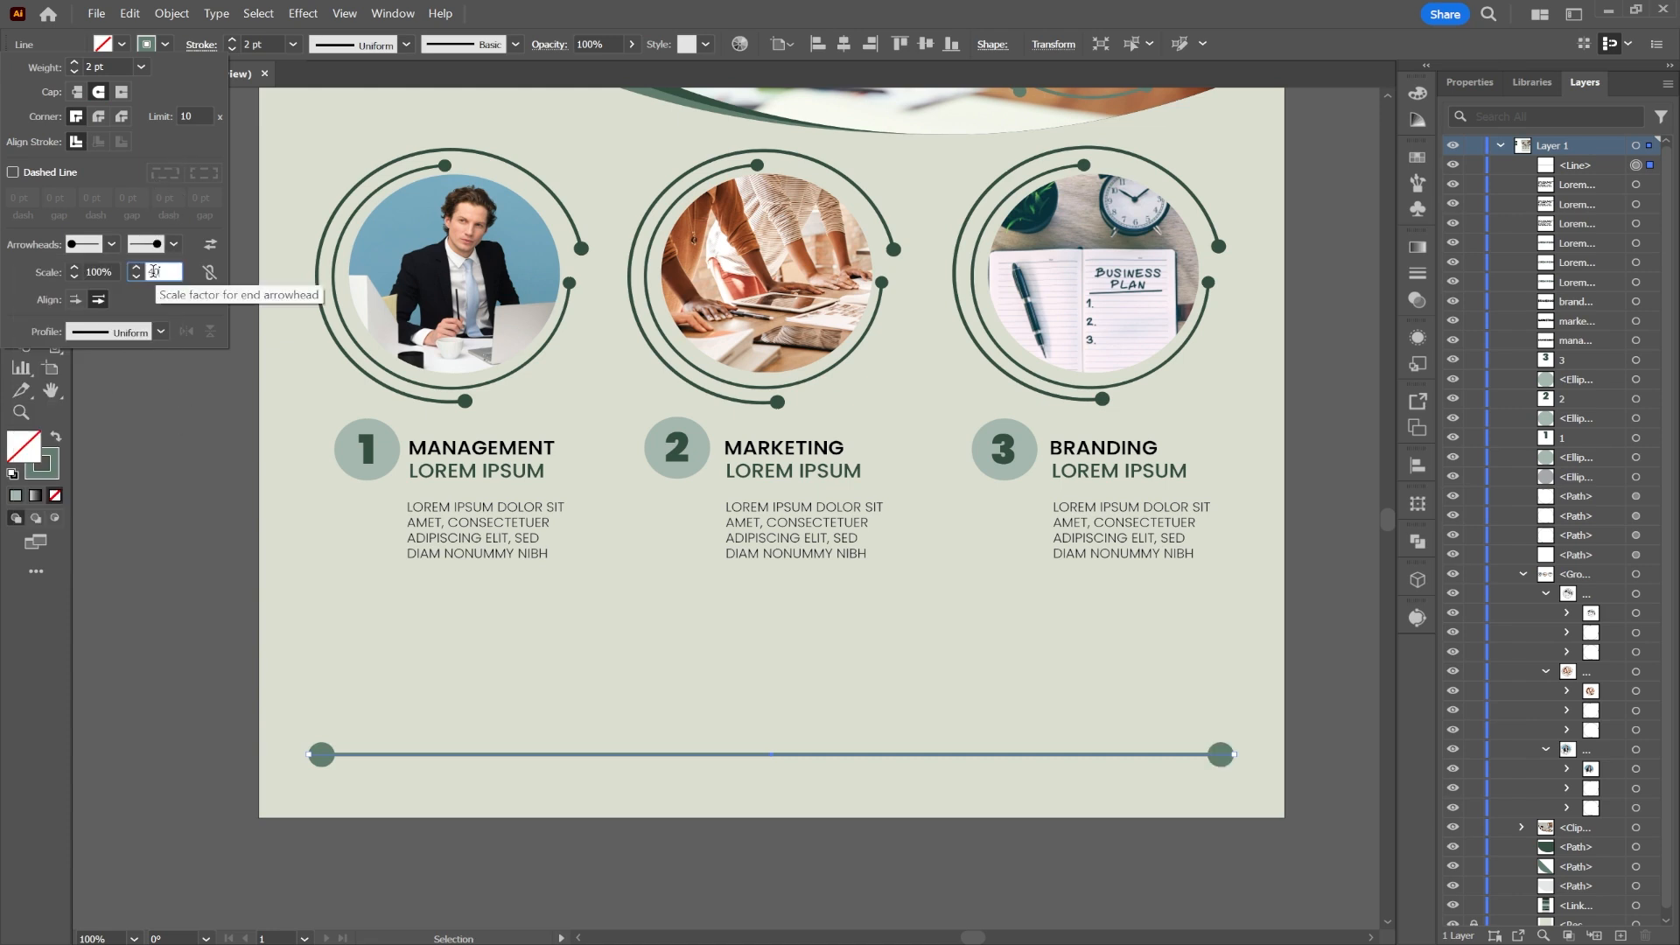
pyautogui.write('0')
pyautogui.click(98, 272)
pyautogui.write('40')
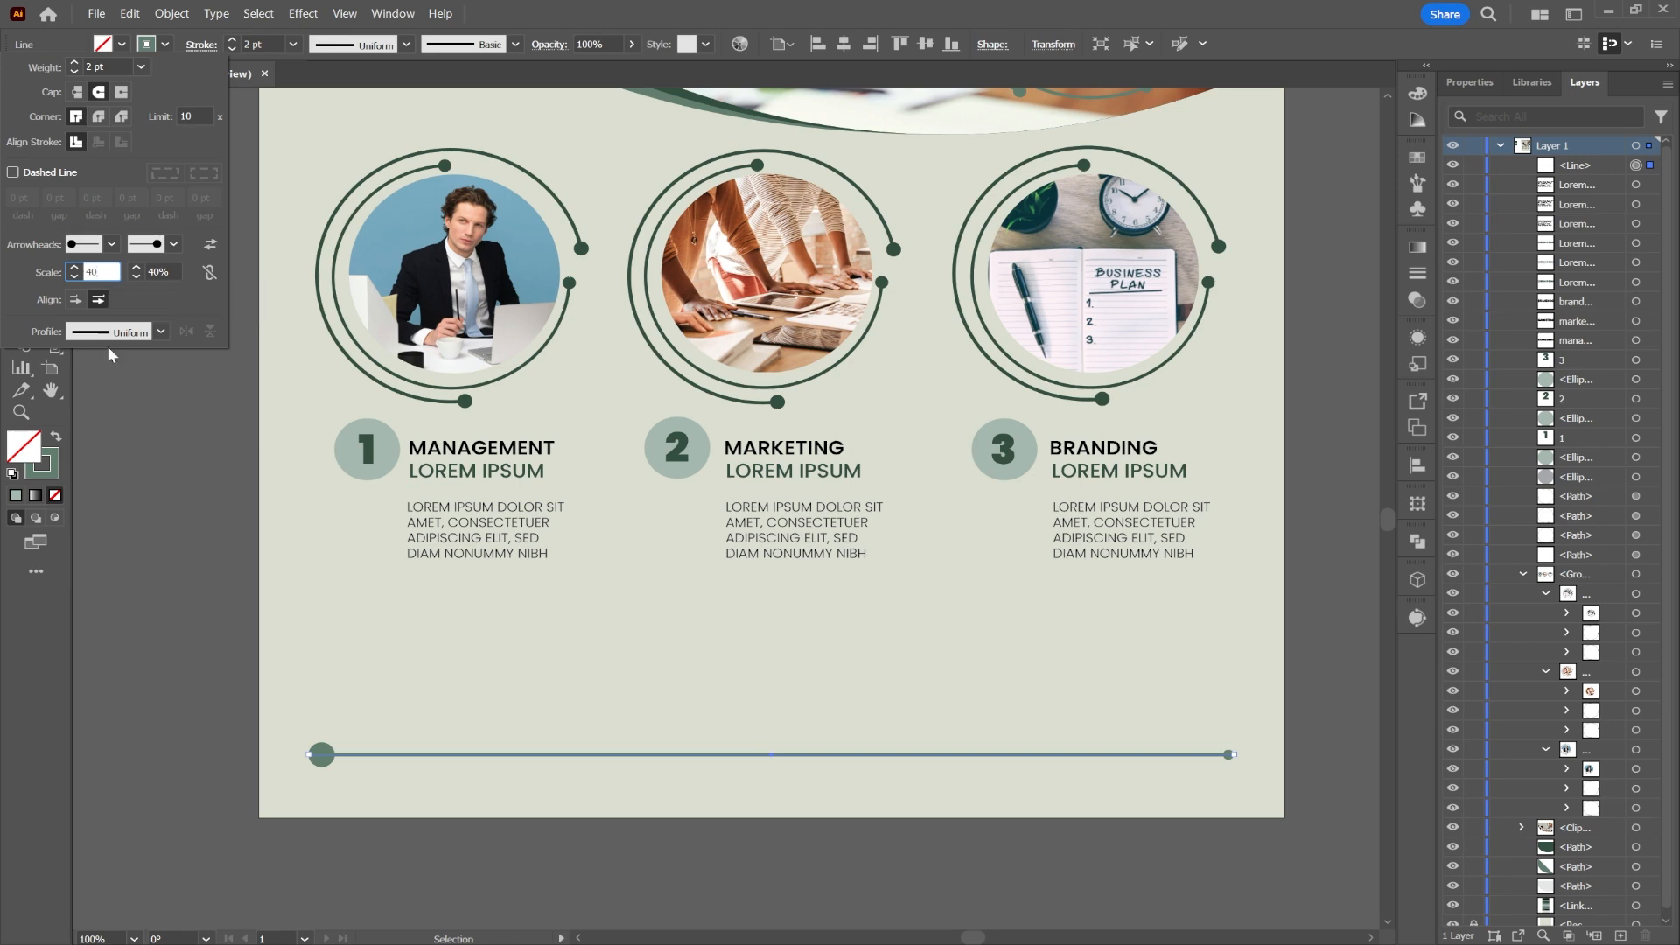
pyautogui.press('Return')
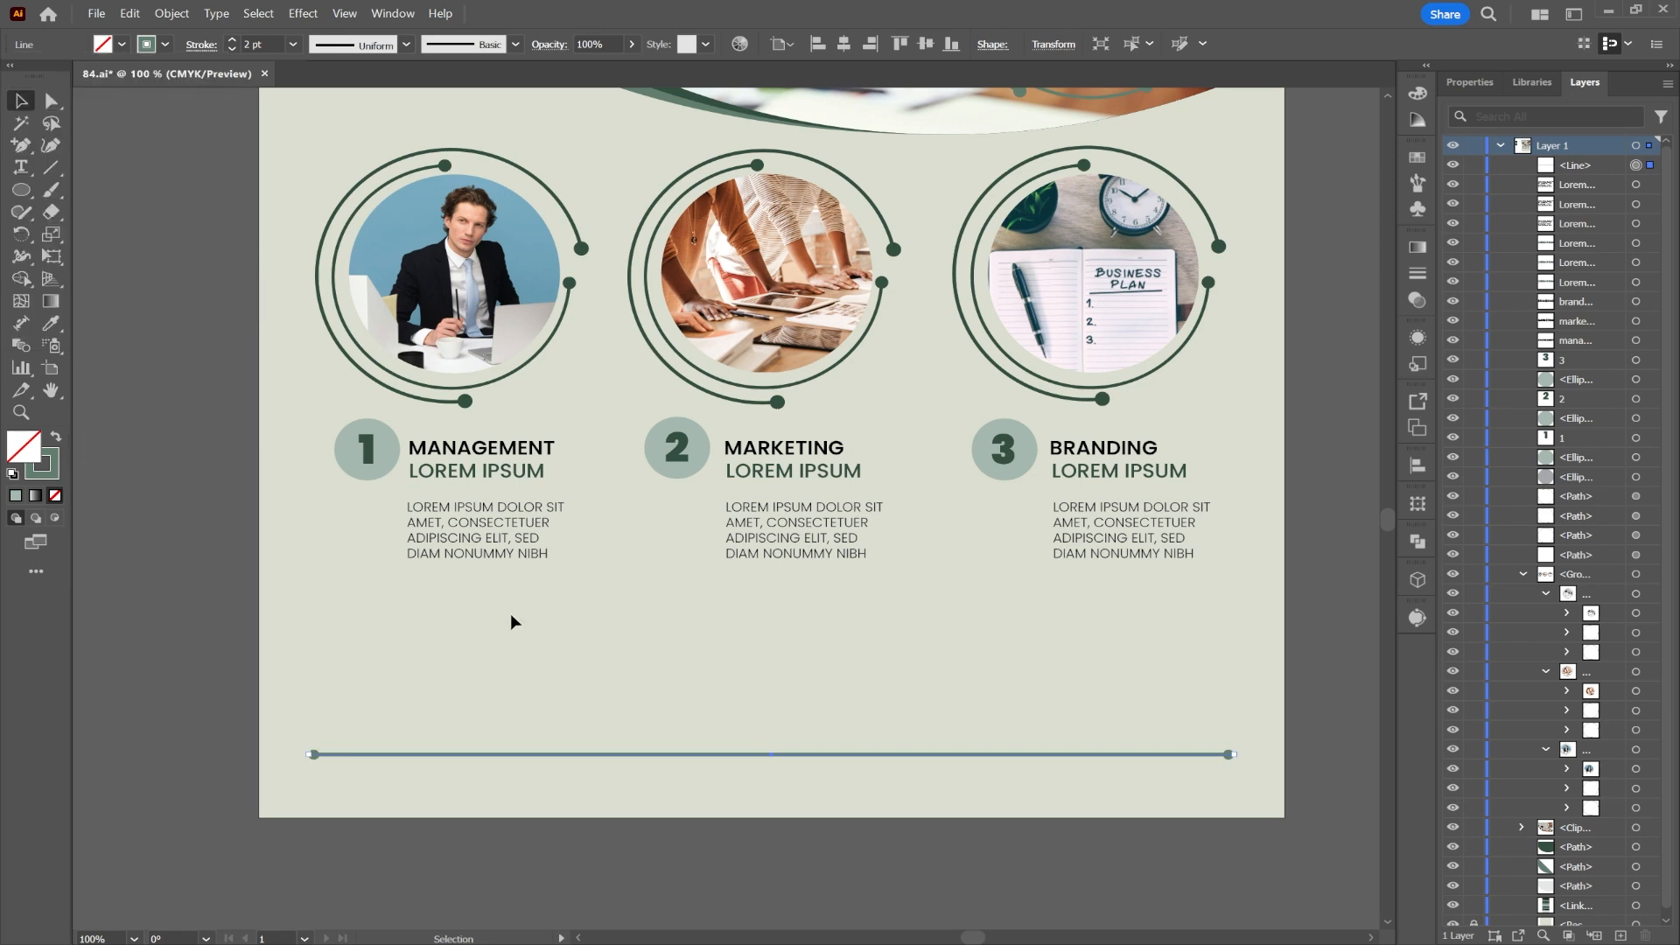
pyautogui.click(268, 369)
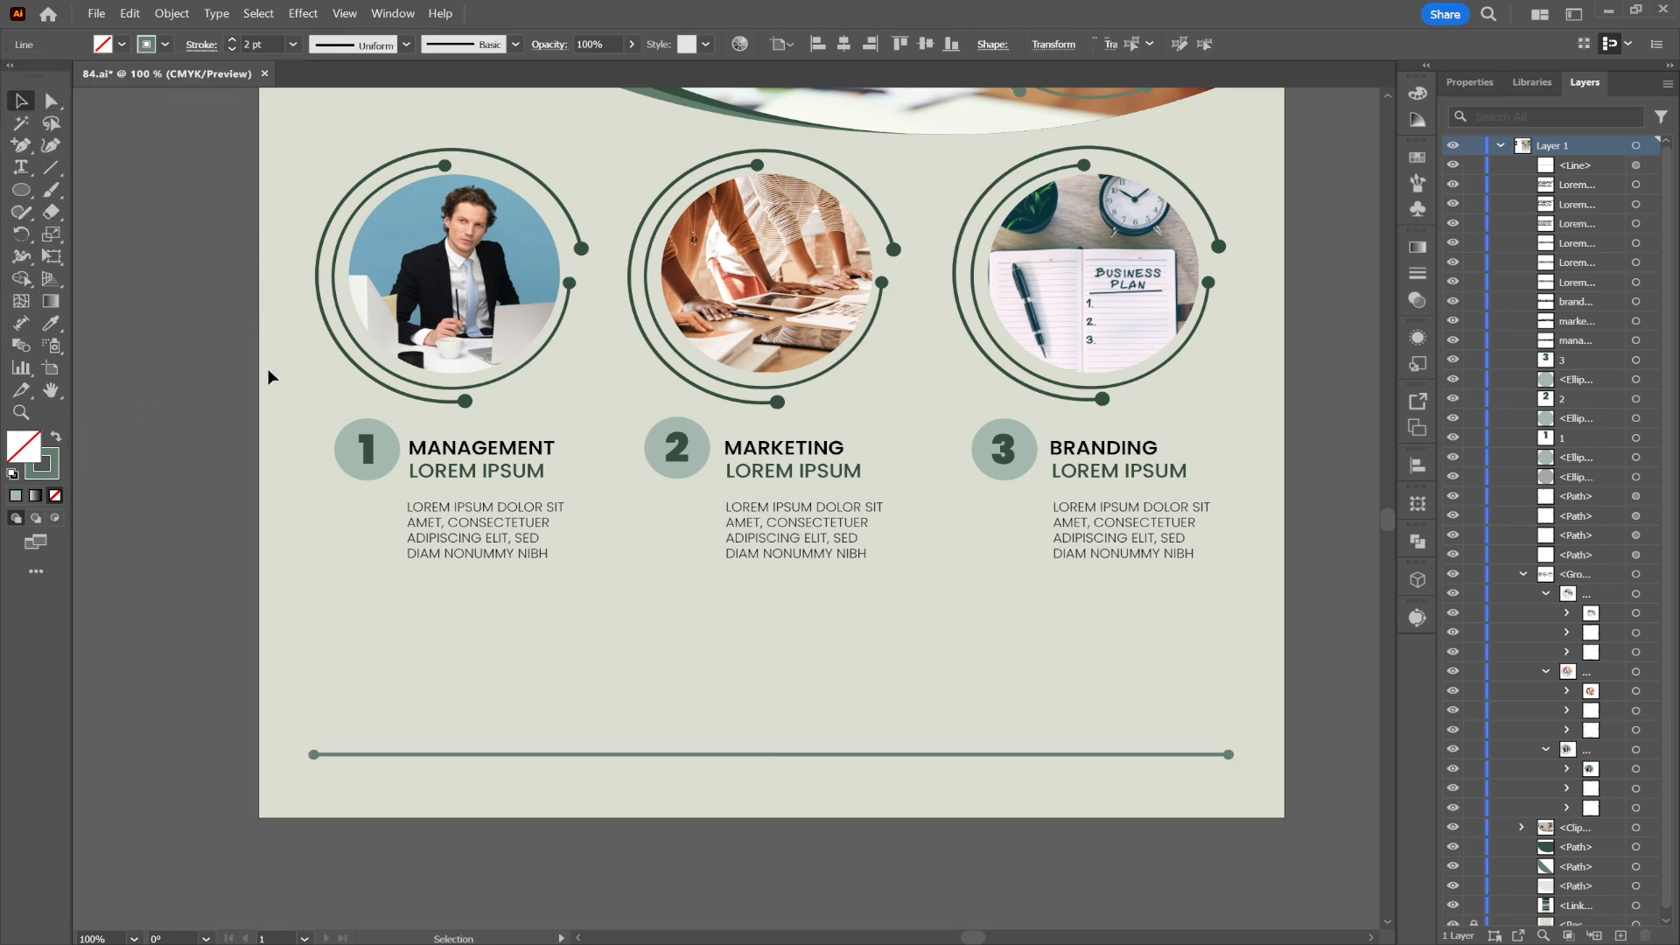
# Step: Create a solid green six-sided hexagon with no outline and stretch it wider
pyautogui.rightClick(22, 191)
pyautogui.click(65, 255)
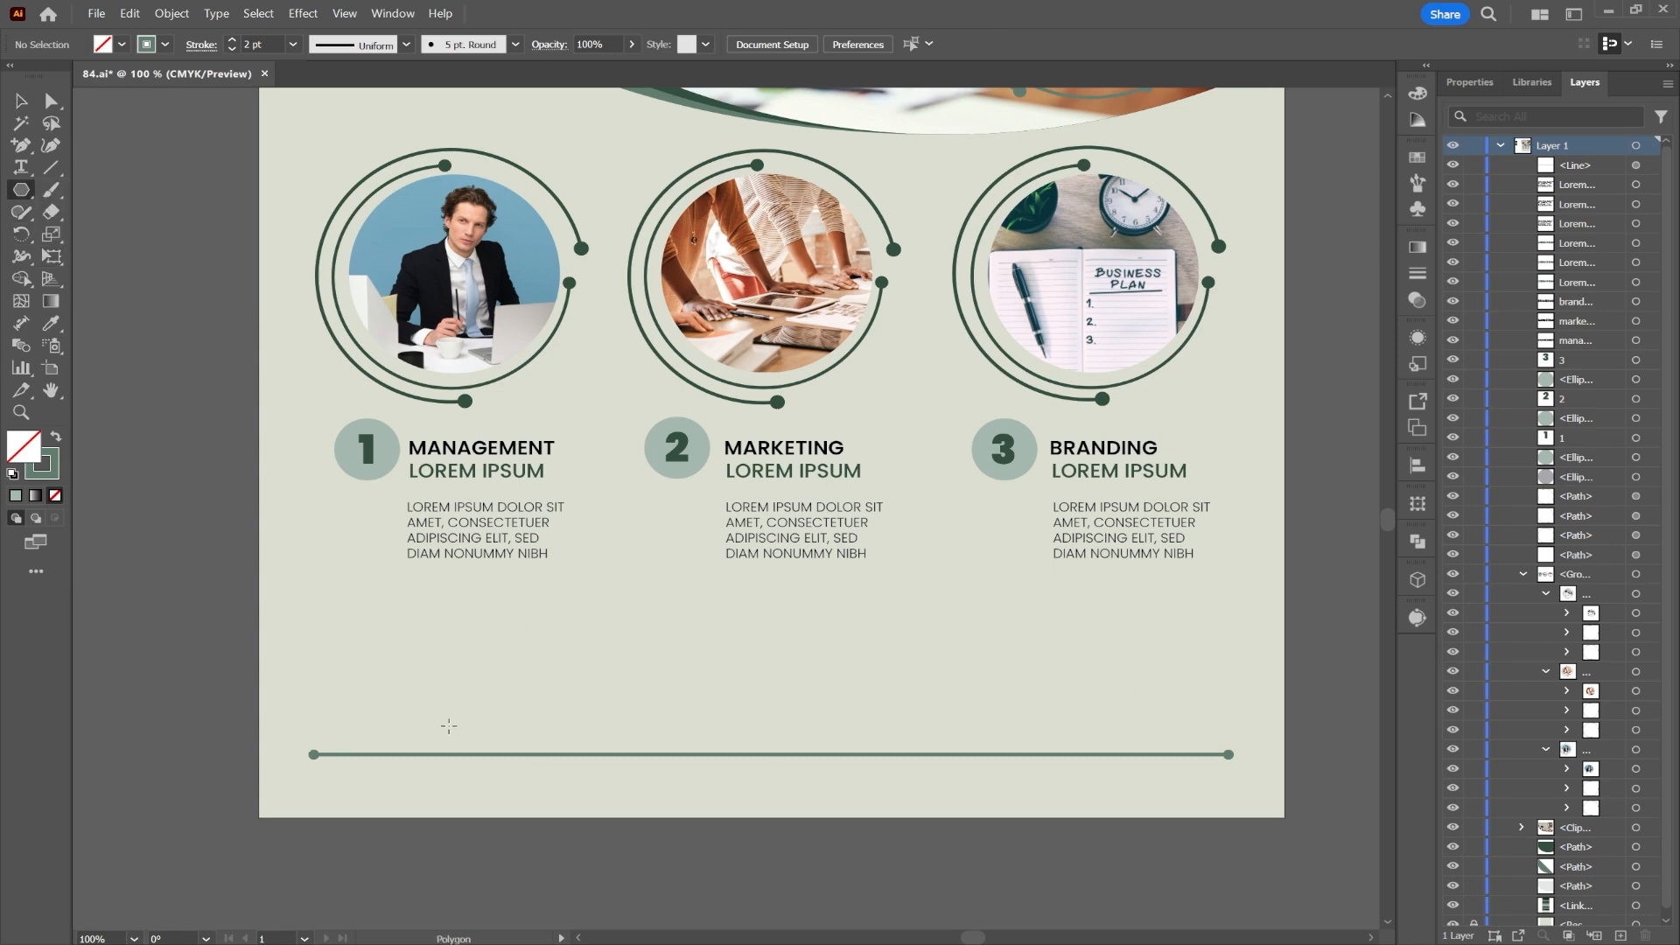
pyautogui.moveTo(429, 726); pyautogui.dragTo(440, 783)
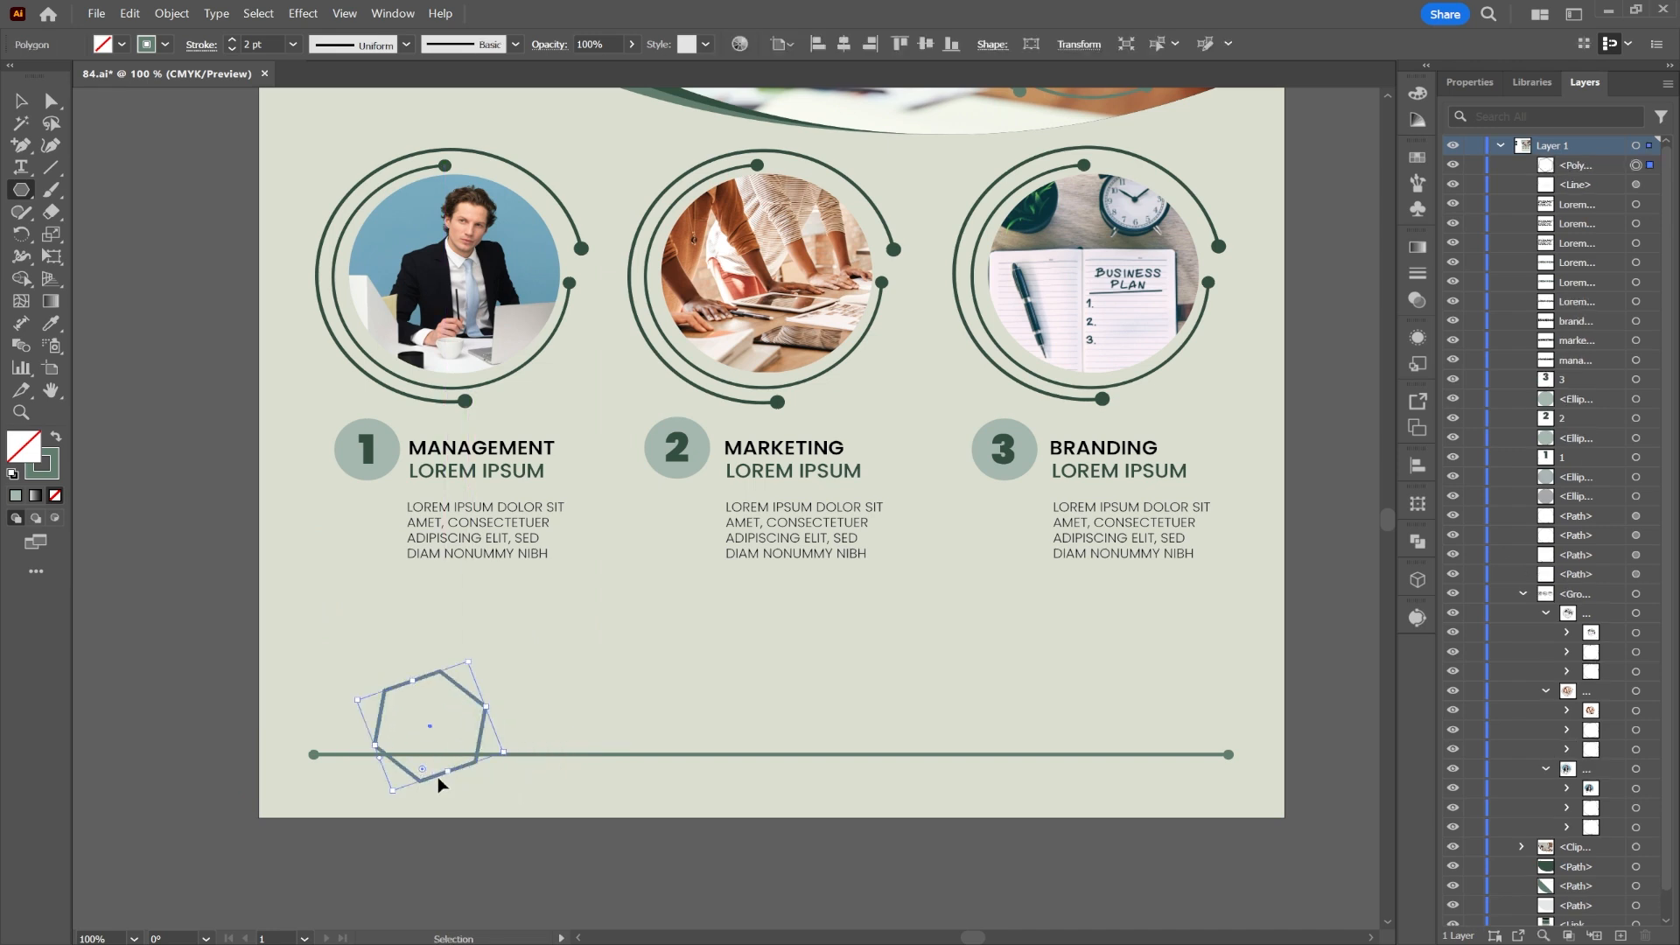
pyautogui.press('Delete')
pyautogui.click(905, 625)
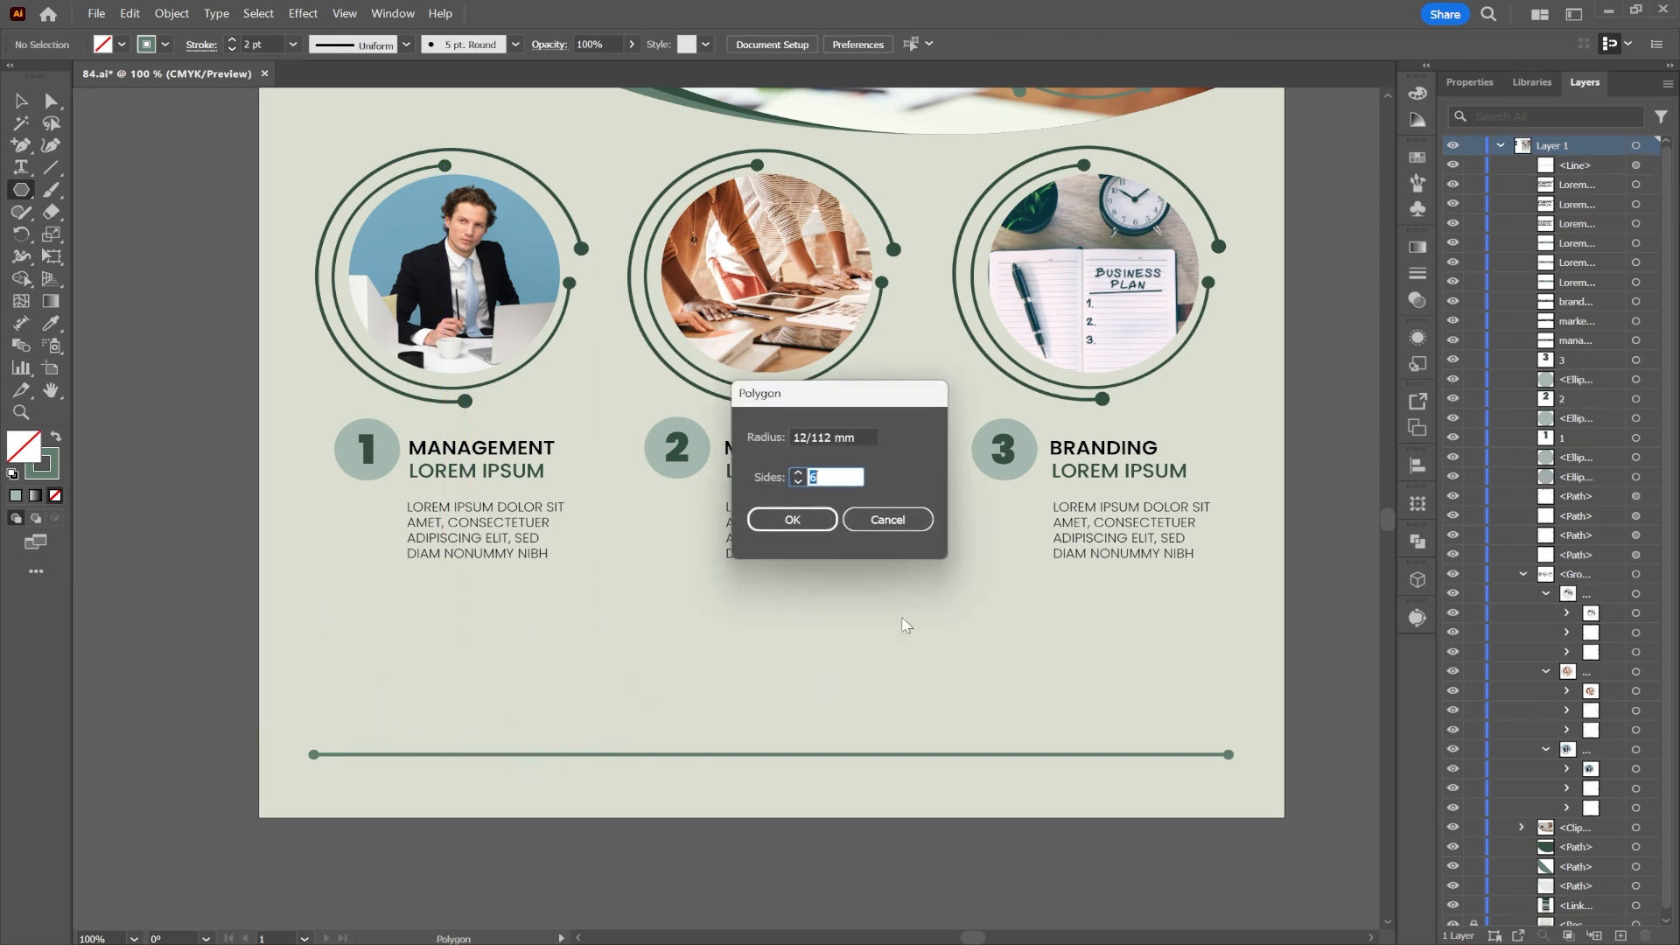
pyautogui.click(792, 519)
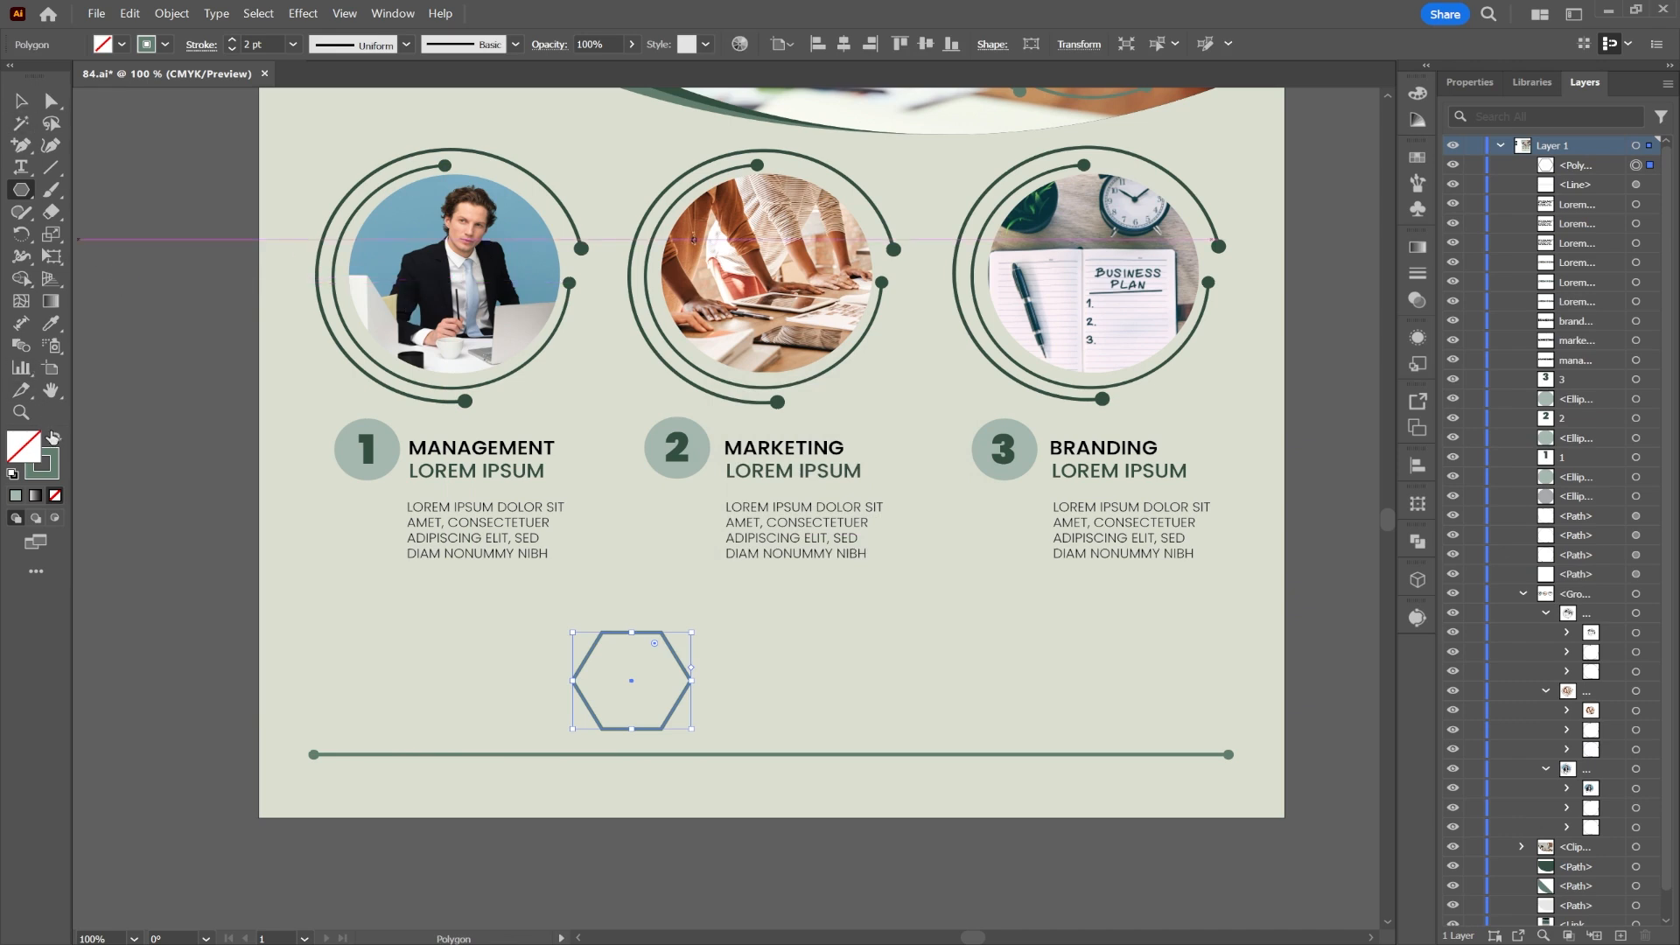
pyautogui.click(53, 436)
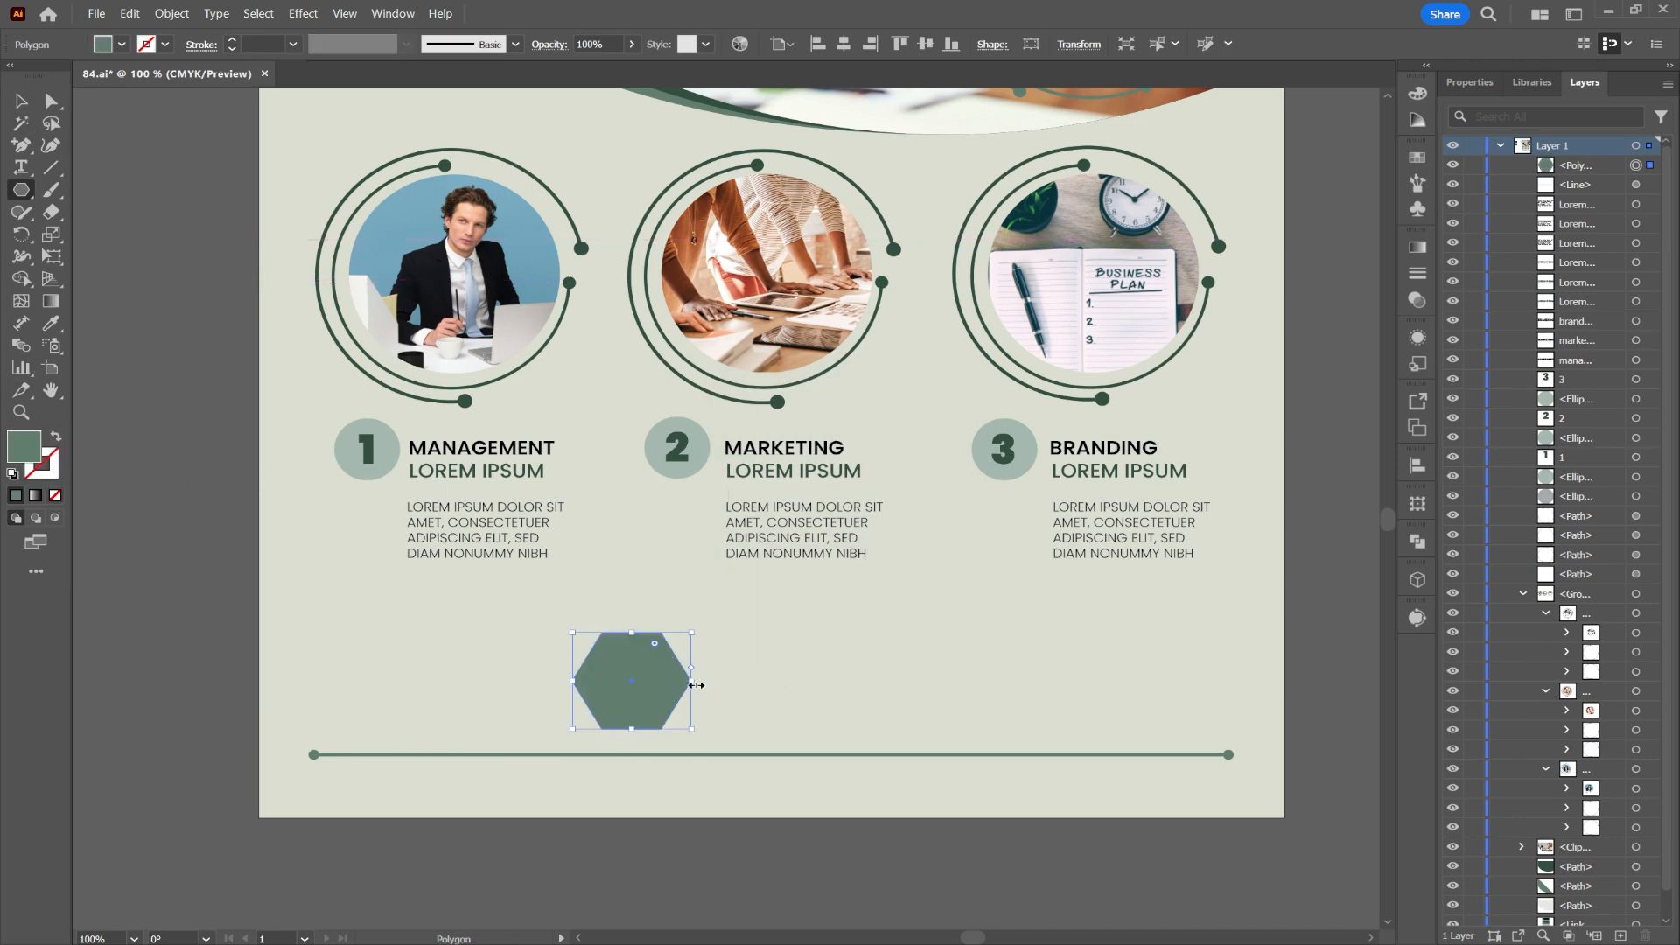
pyautogui.moveTo(695, 685); pyautogui.dragTo(518, 674)
# Step: Copy the hexagon to the right, bridge both with a rectangle, and unite them into one banner
pyautogui.click(14, 104)
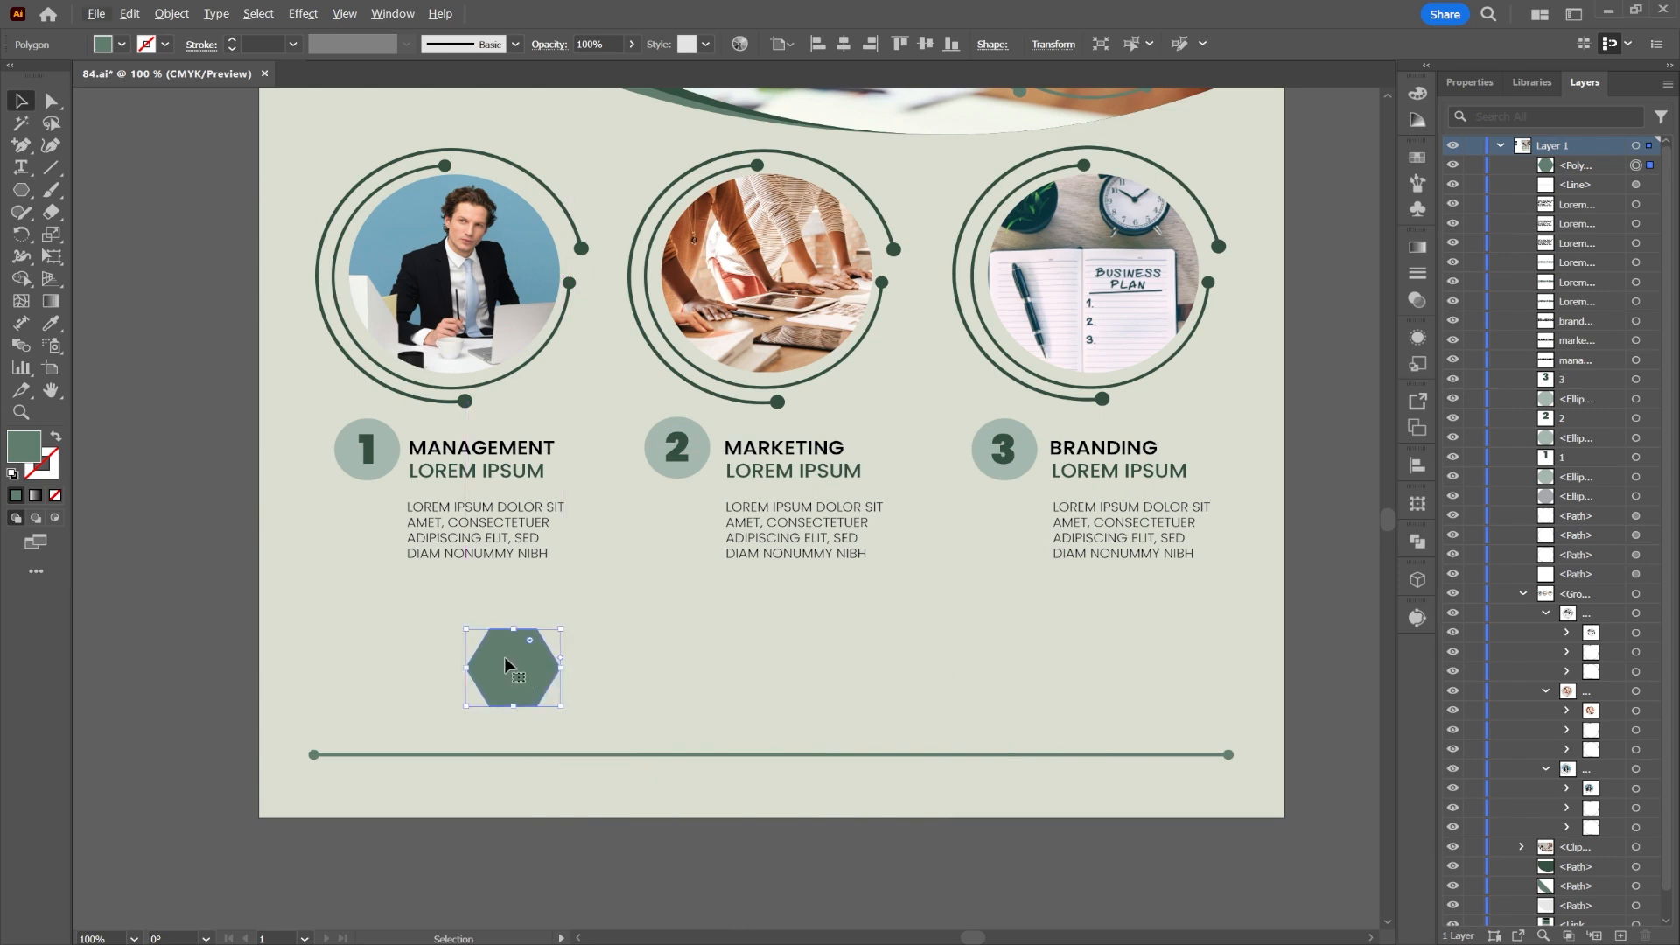
pyautogui.moveTo(510, 672); pyautogui.dragTo(896, 678)
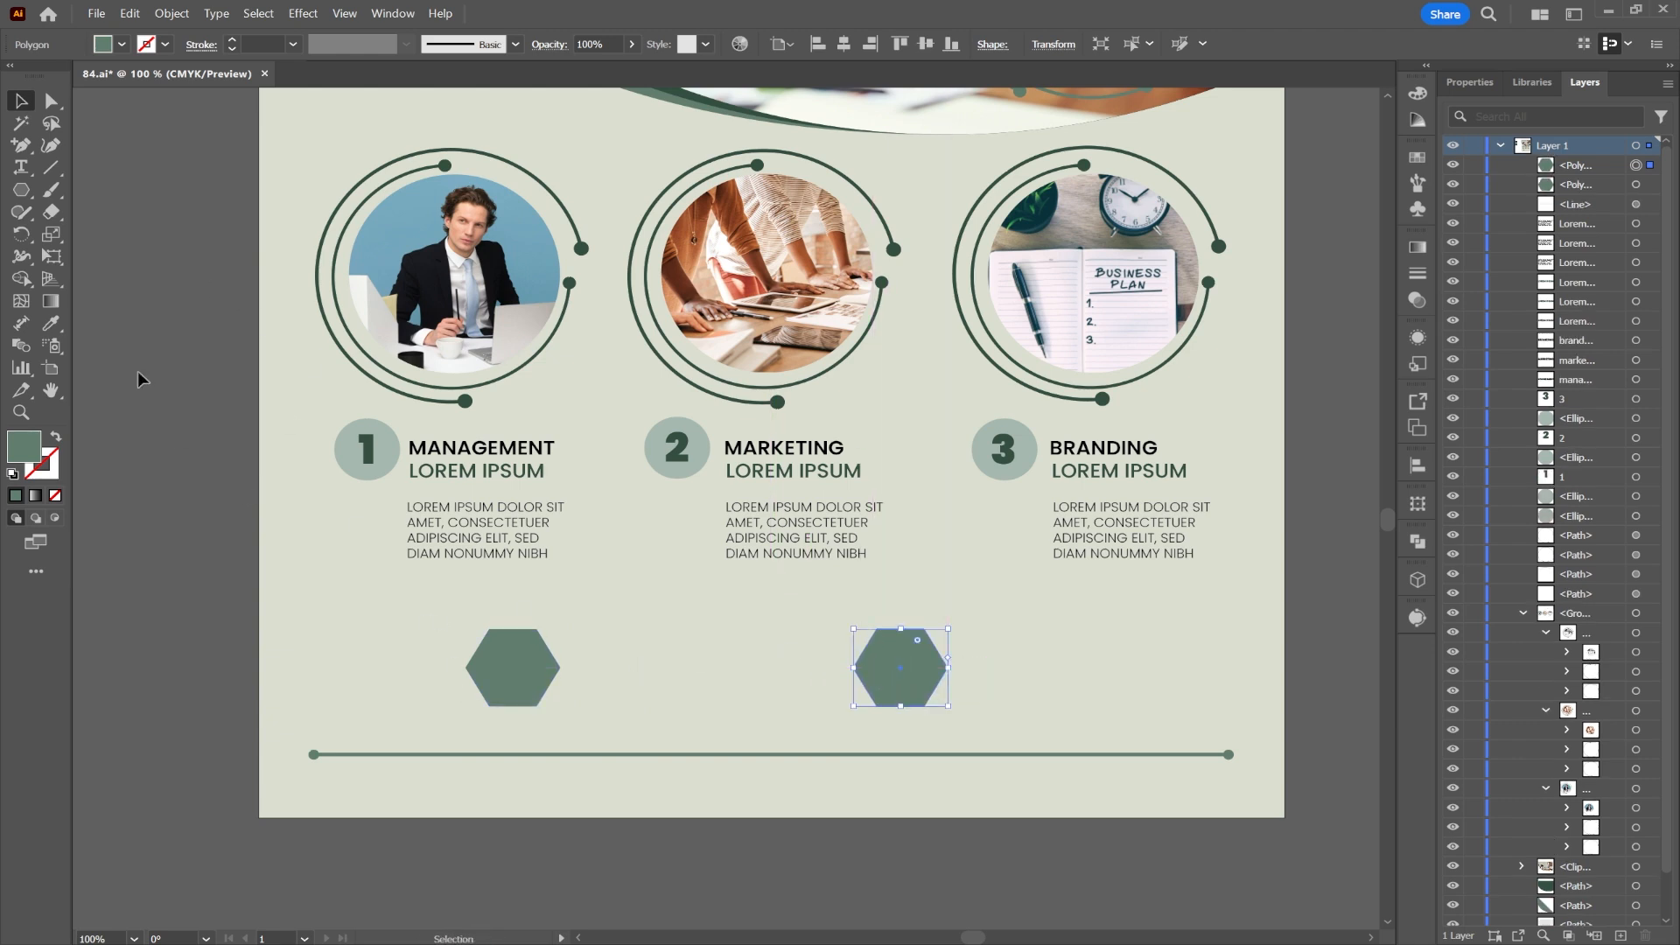
pyautogui.click(21, 189)
pyautogui.click(105, 190)
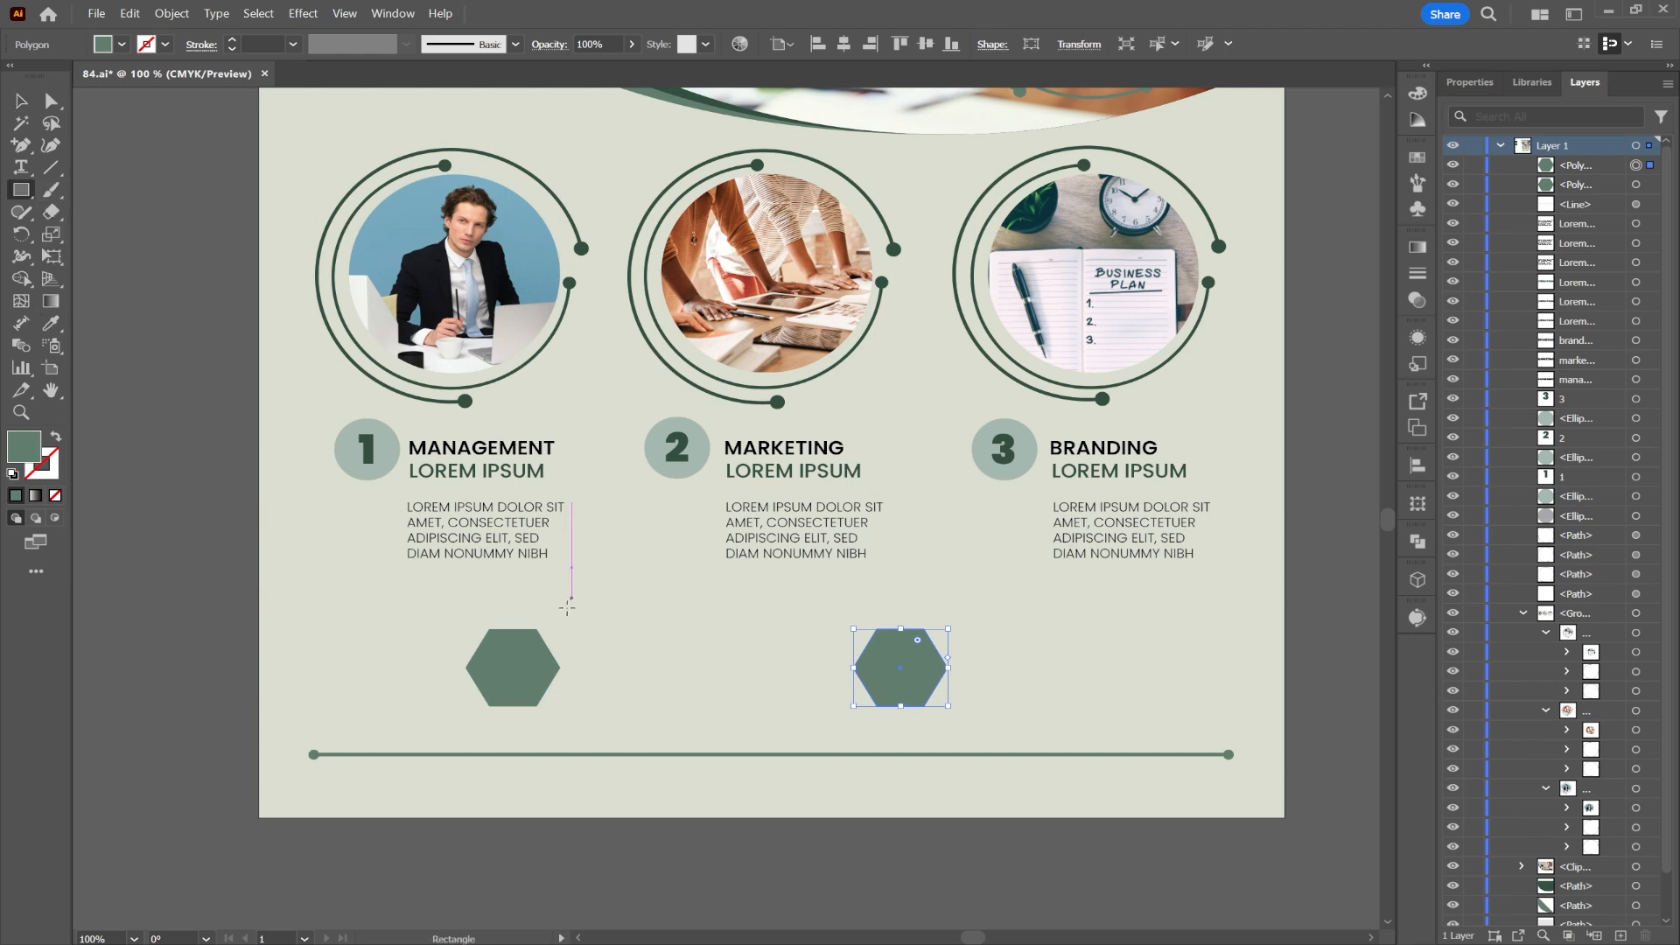
pyautogui.moveTo(506, 628)
pyautogui.mouseDown()
pyautogui.moveTo(669, 700)
pyautogui.moveTo(906, 707)
pyautogui.mouseUp()
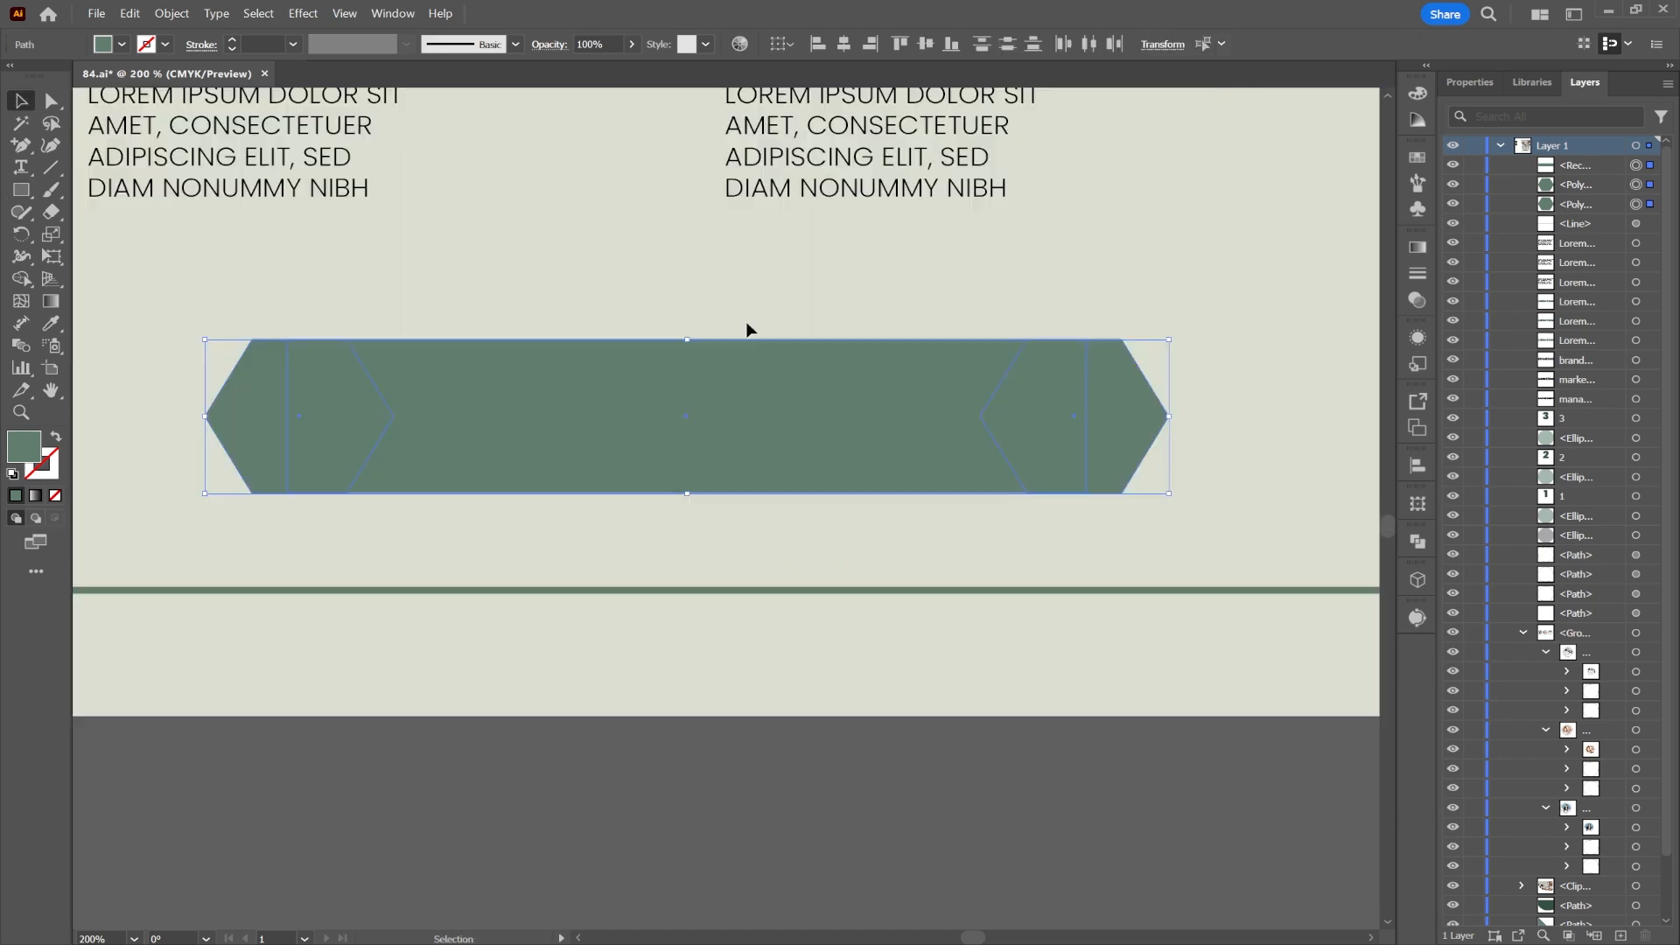
pyautogui.click(1417, 543)
pyautogui.click(1199, 584)
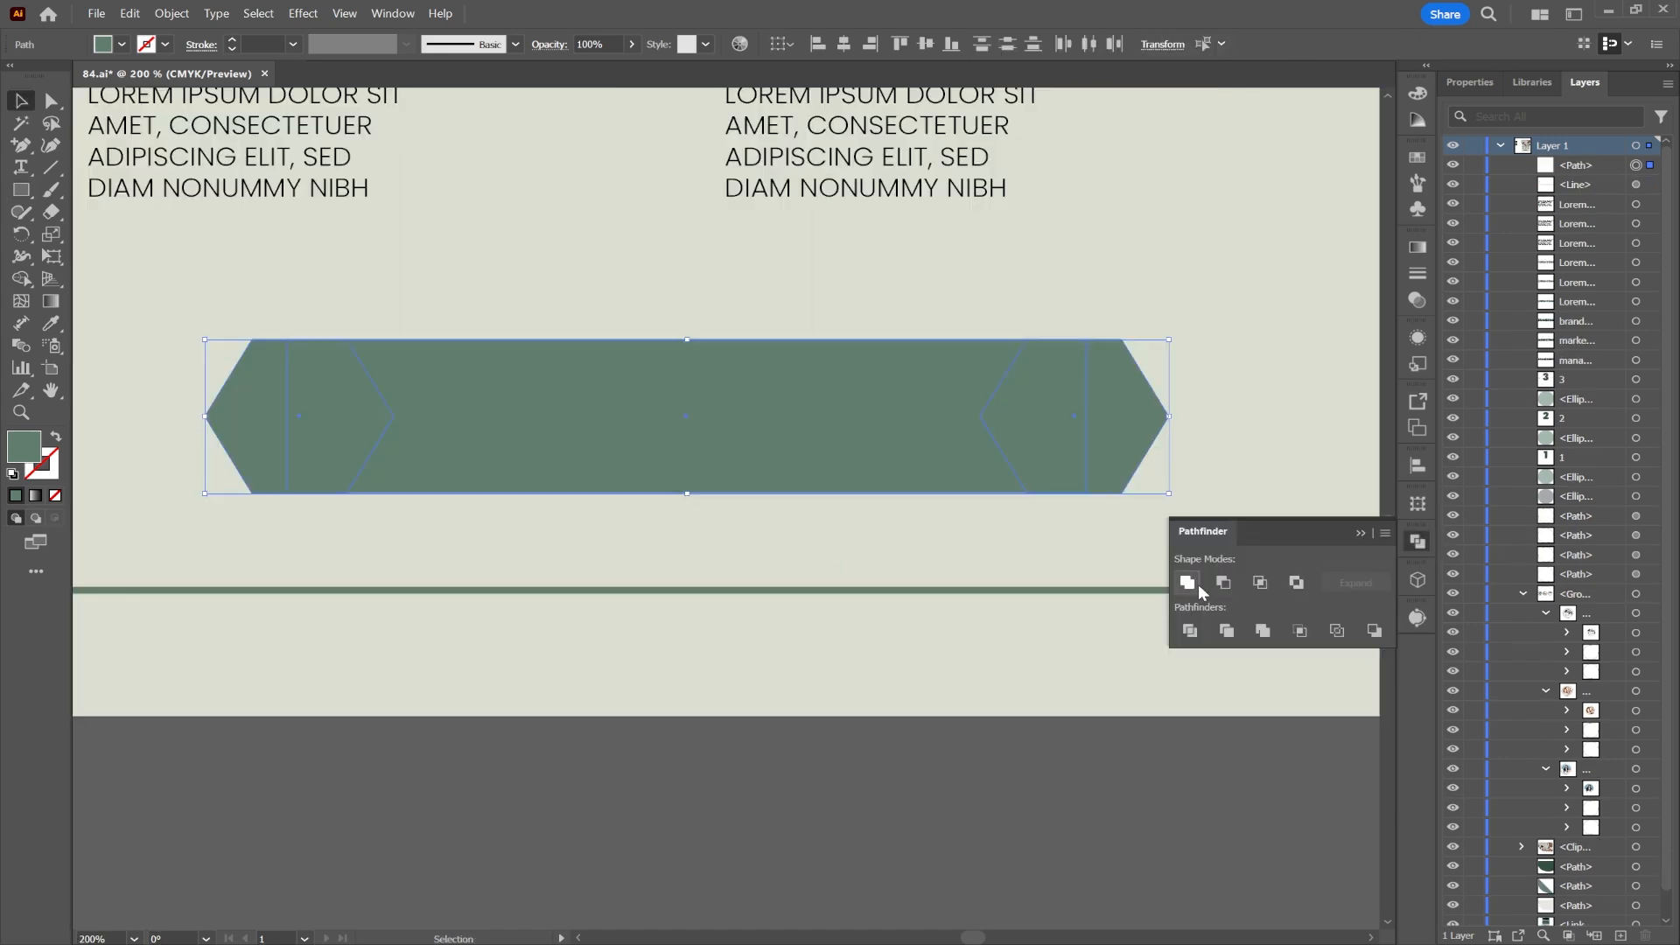
pyautogui.click(1022, 720)
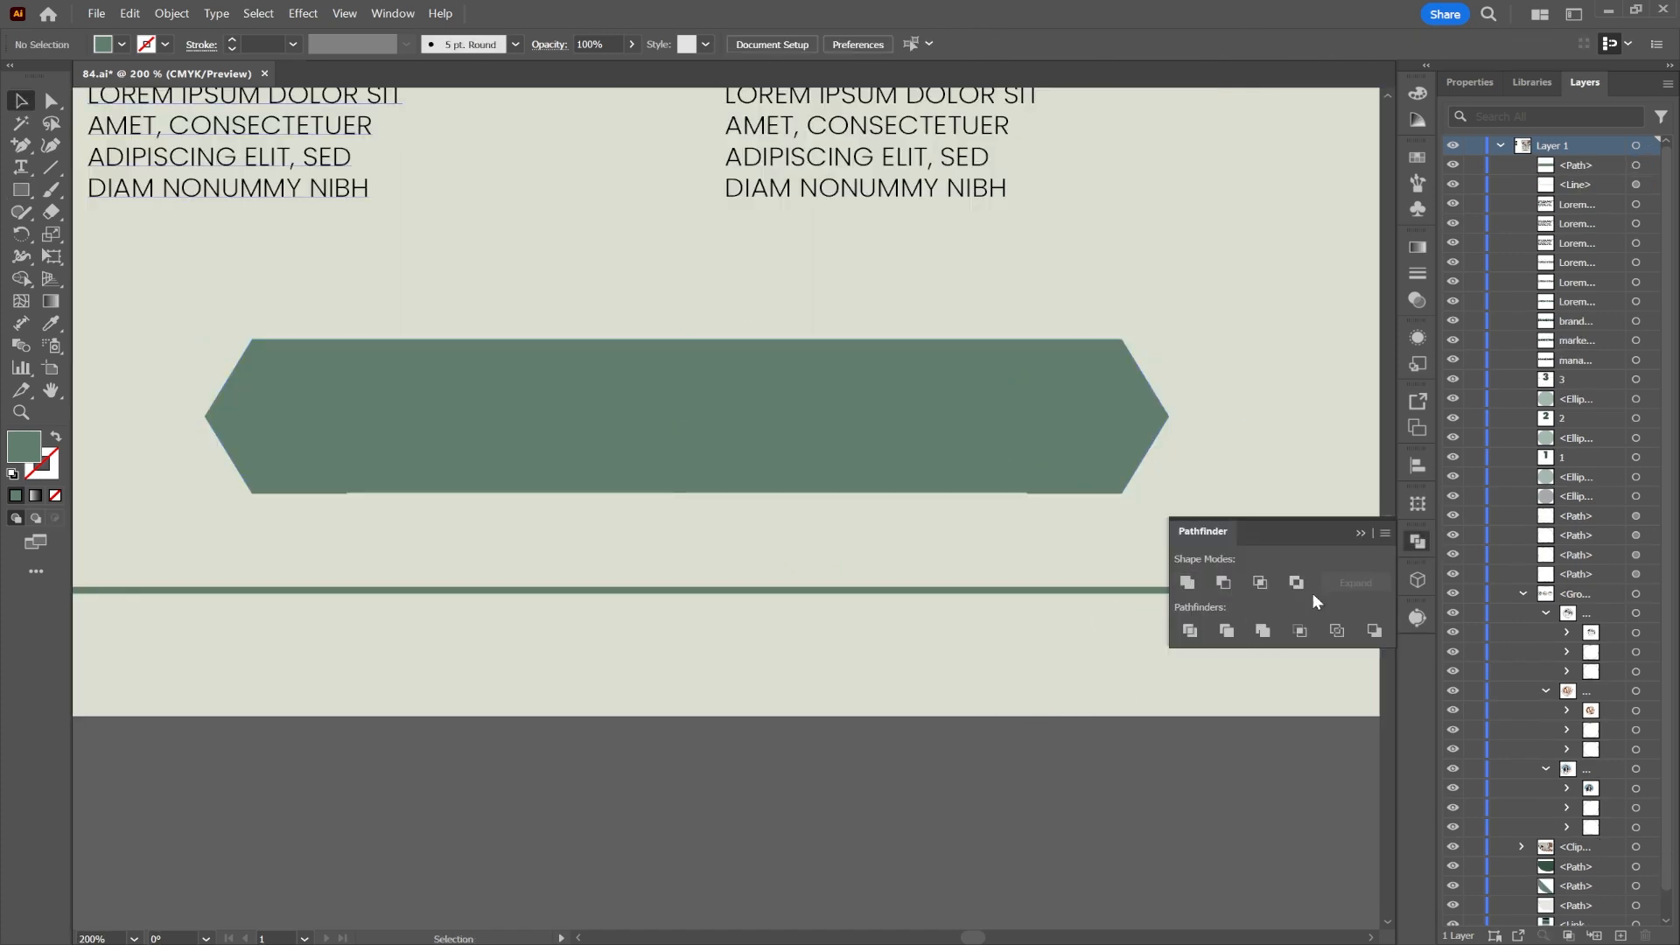
pyautogui.click(1360, 532)
# Step: Move the banner onto the horizontal line and centre it horizontally on the page
pyautogui.click(990, 454)
pyautogui.scroll(-2, 990, 454)
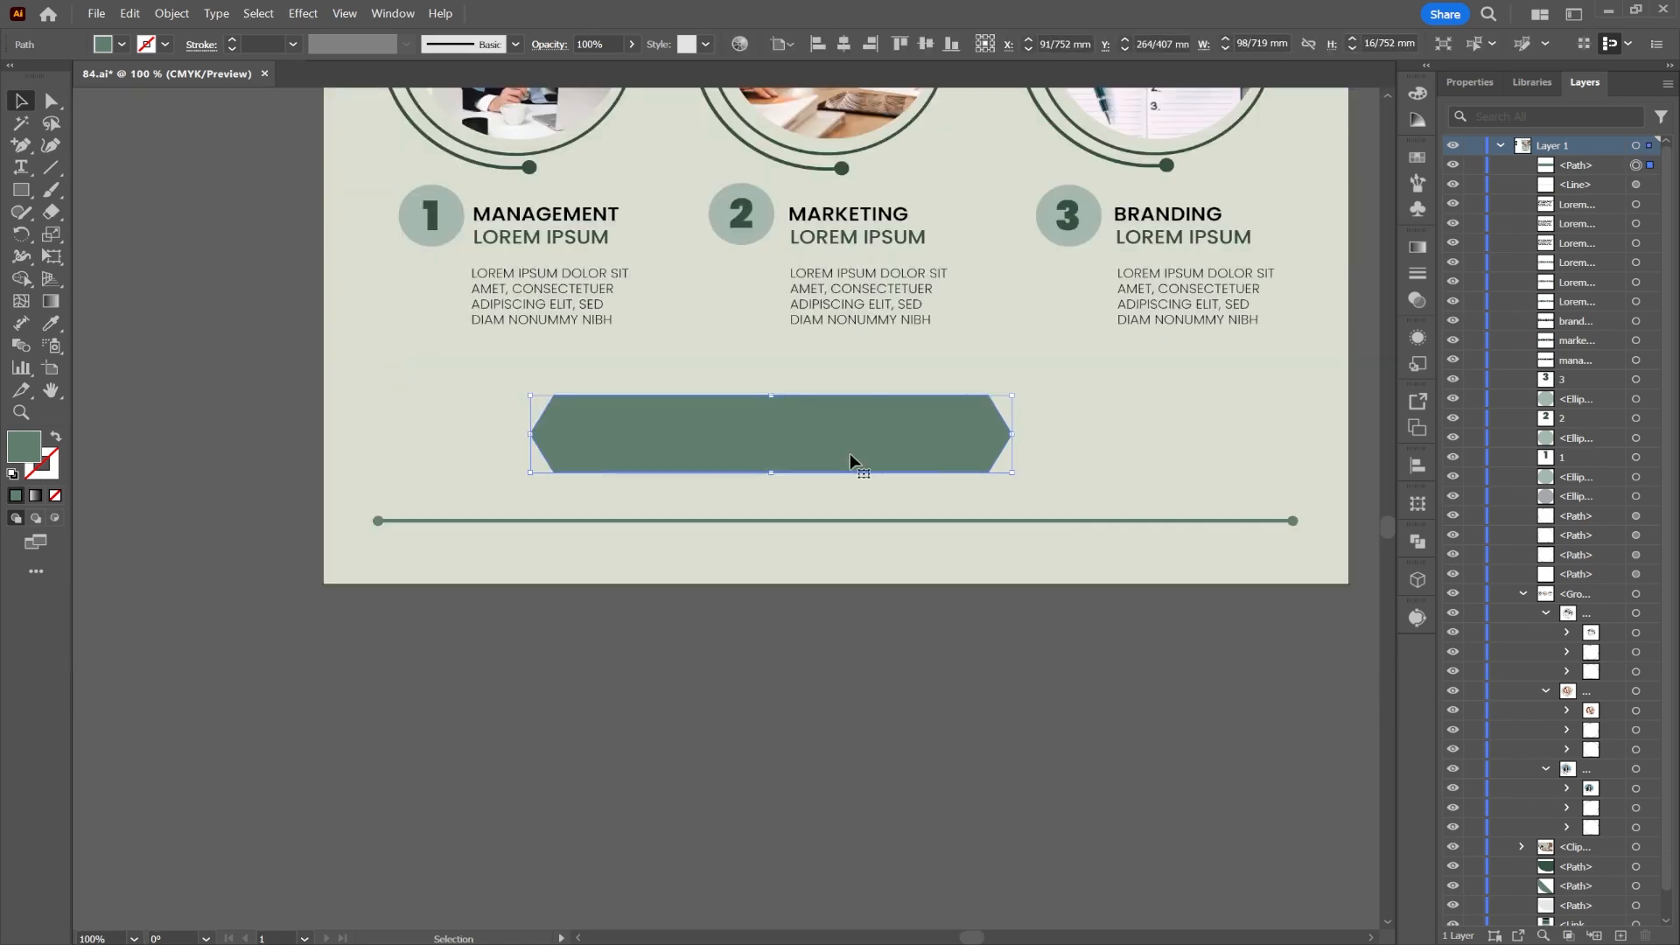
pyautogui.moveTo(848, 453); pyautogui.dragTo(856, 535)
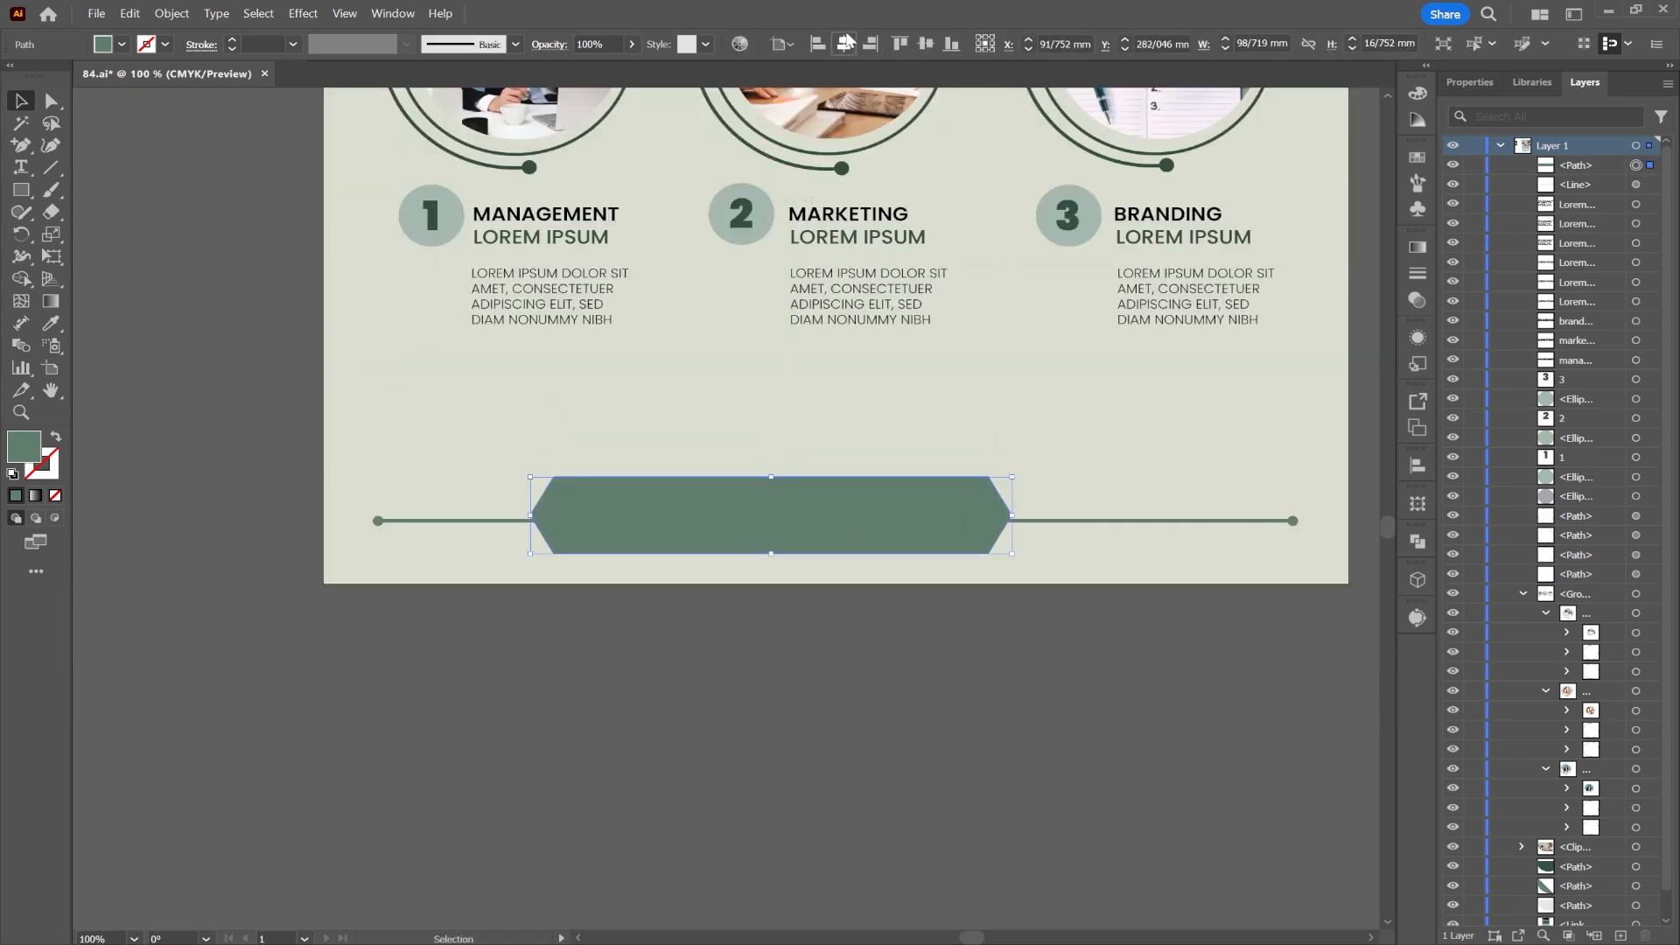
pyautogui.click(845, 41)
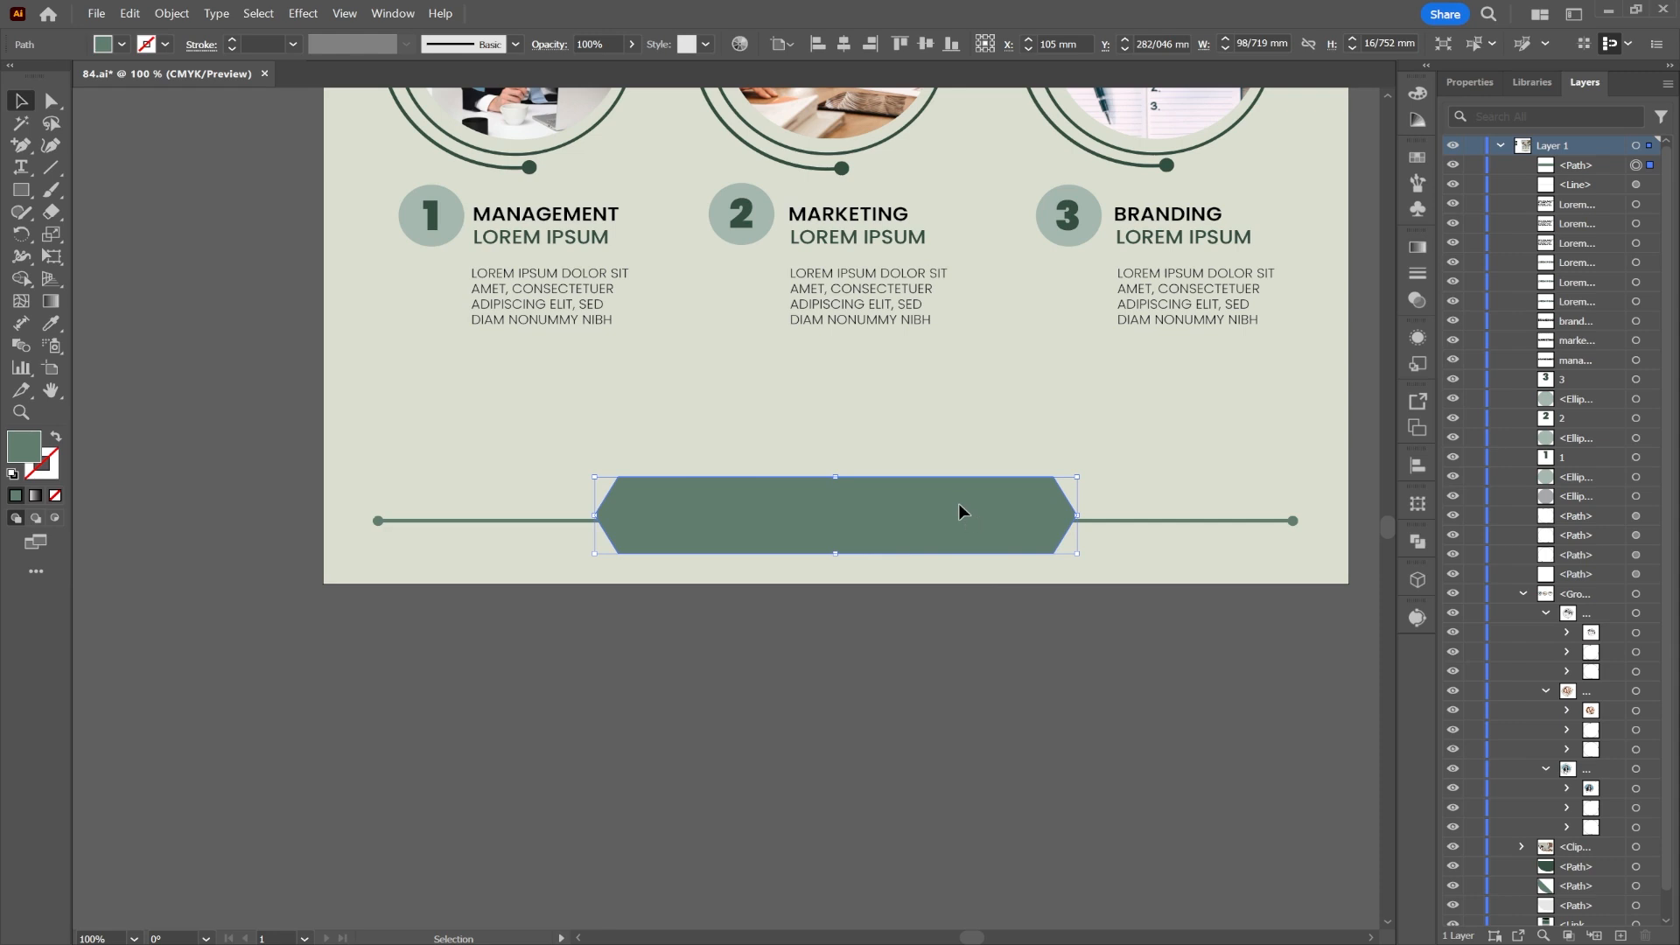
pyautogui.moveTo(958, 504); pyautogui.dragTo(959, 510)
pyautogui.click(1026, 643)
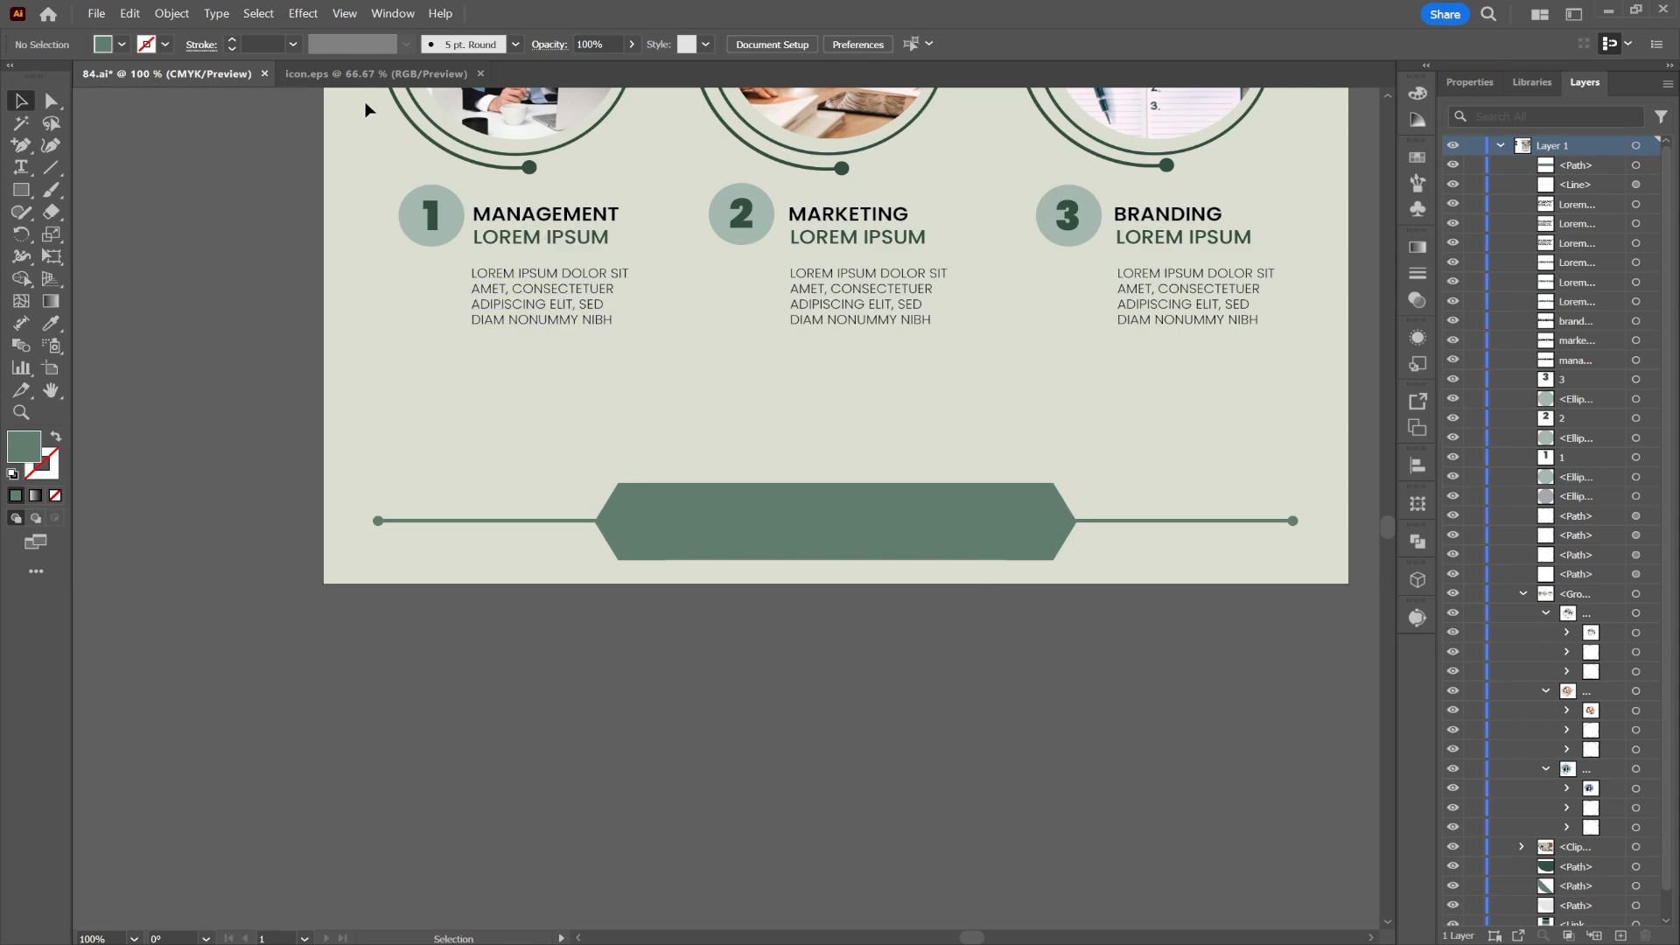
# Step: Copy all contact items from icon.eps and paste them beside the poster
pyautogui.click(376, 74)
pyautogui.hotkey('ctrl', 'a')
pyautogui.hotkey('ctrl', 'c')
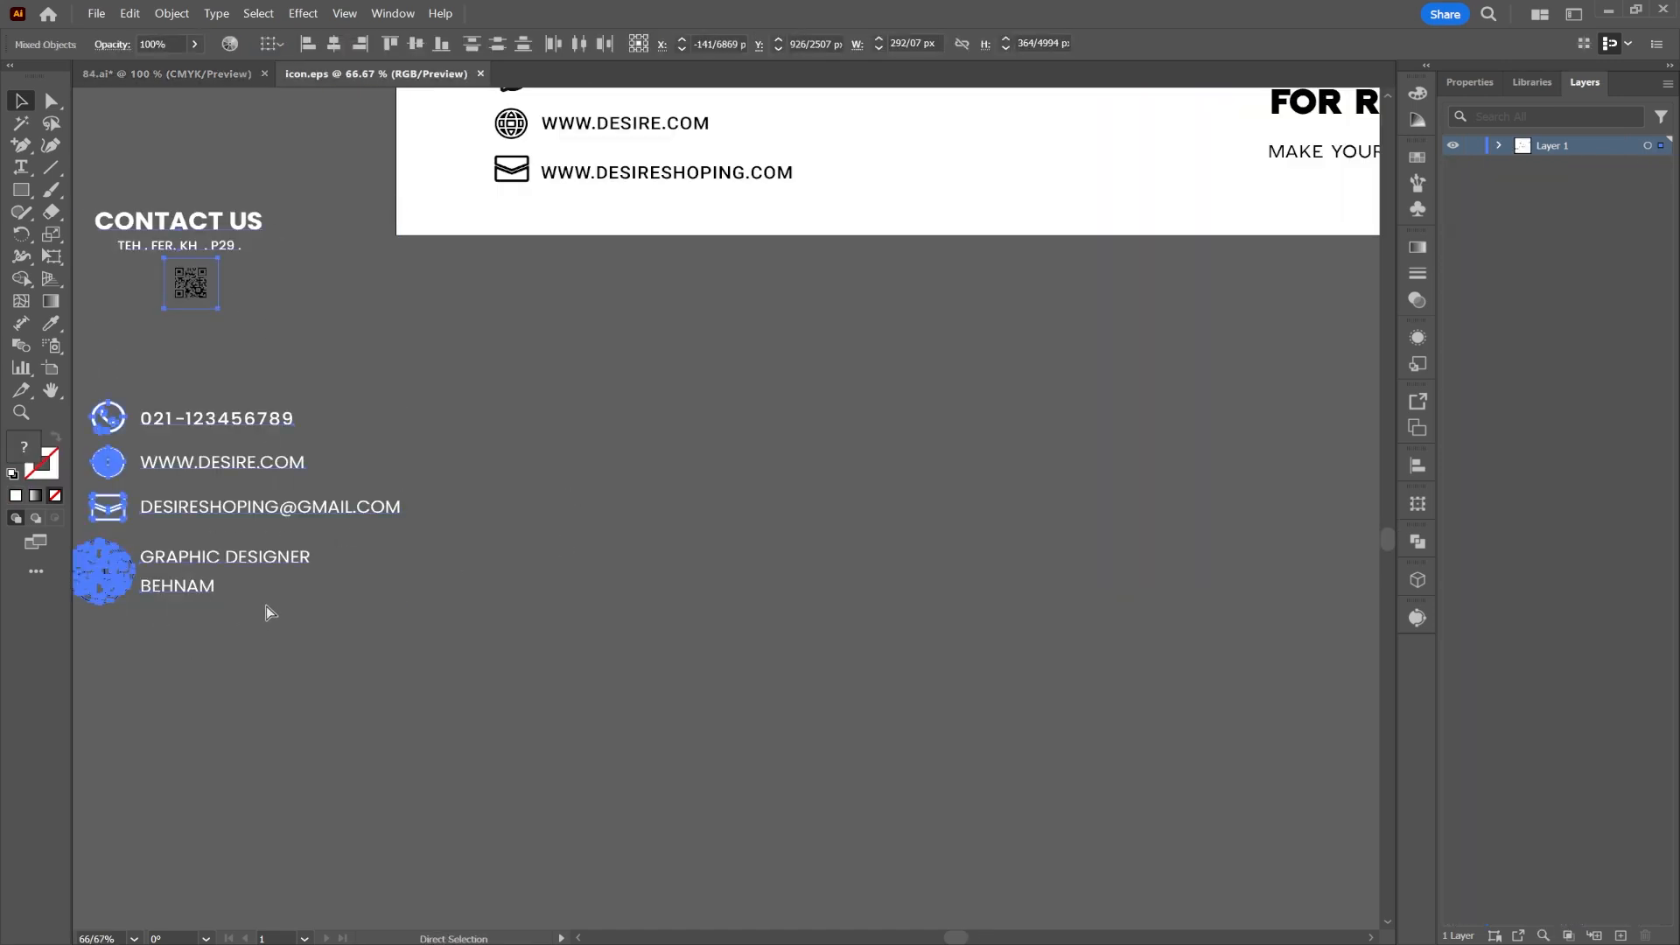
pyautogui.hotkey('ctrl', 'Tab')
pyautogui.hotkey('ctrl', 'v')
pyautogui.scroll(-1, 685, 654)
pyautogui.moveTo(655, 571); pyautogui.dragTo(231, 529)
# Step: Centre the QR code on the green footer banner and enlarge it
pyautogui.click(254, 455)
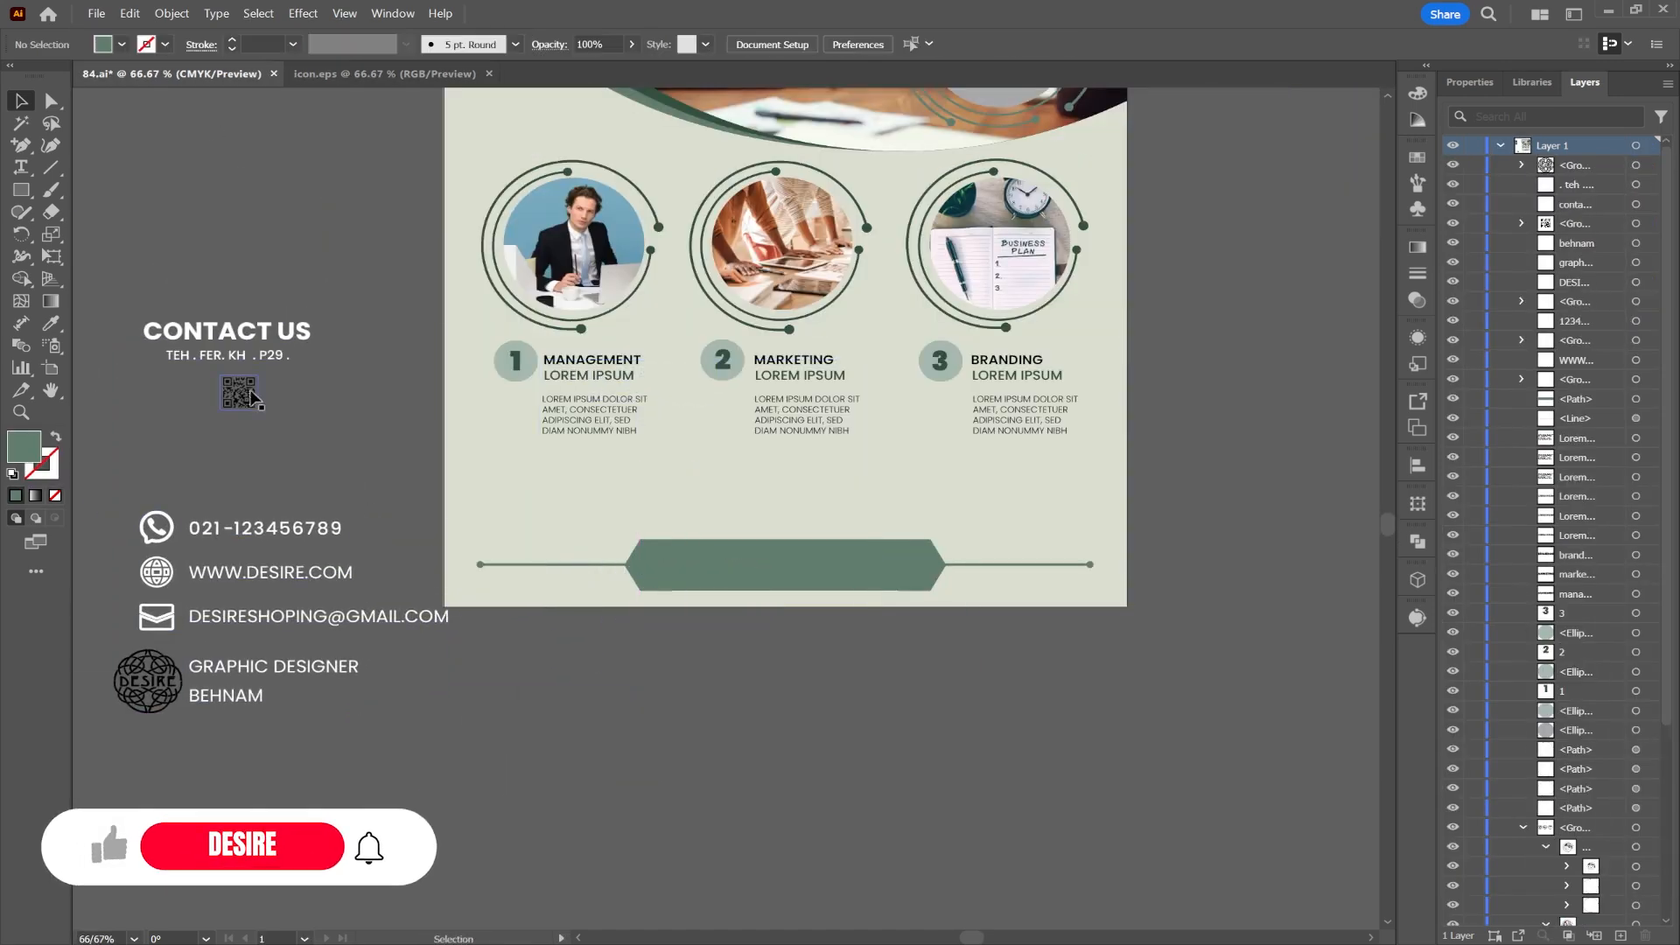
pyautogui.moveTo(243, 398); pyautogui.dragTo(806, 575)
pyautogui.click(349, 44)
pyautogui.scroll(4, 774, 555)
pyautogui.press('Up')
pyautogui.press('Up')
pyautogui.press('Up')
pyautogui.press('Up')
pyautogui.press('Up')
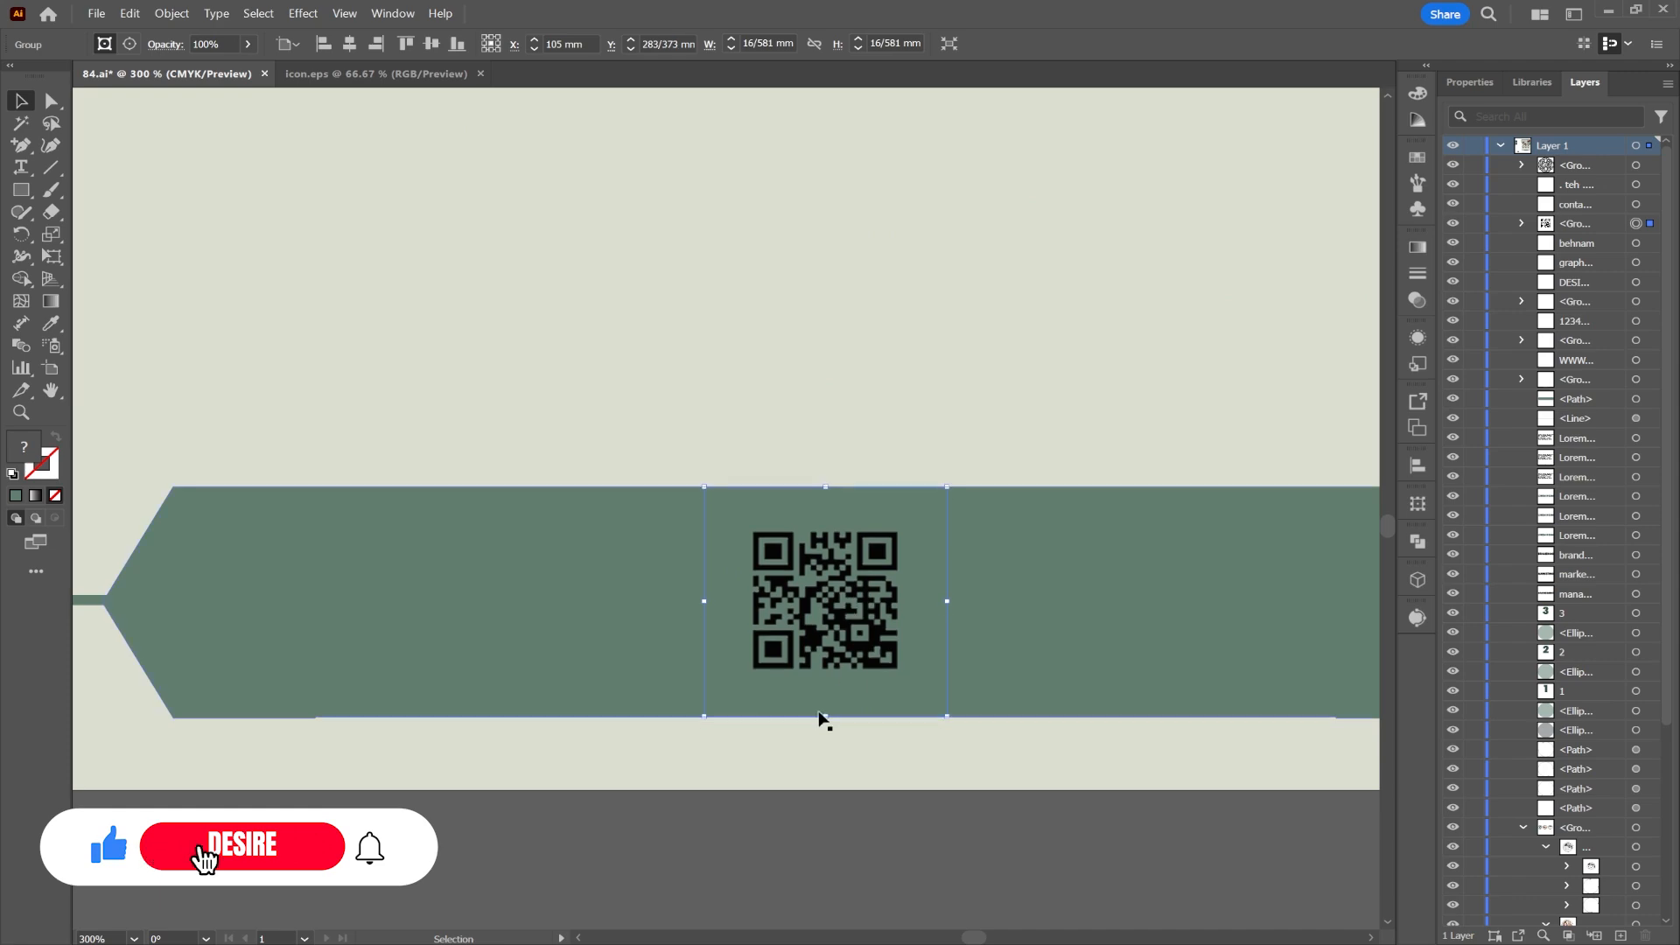
pyautogui.moveTo(823, 717); pyautogui.dragTo(829, 745)
pyautogui.click(599, 826)
pyautogui.scroll(-2, 598, 826)
pyautogui.scroll(-2, 599, 832)
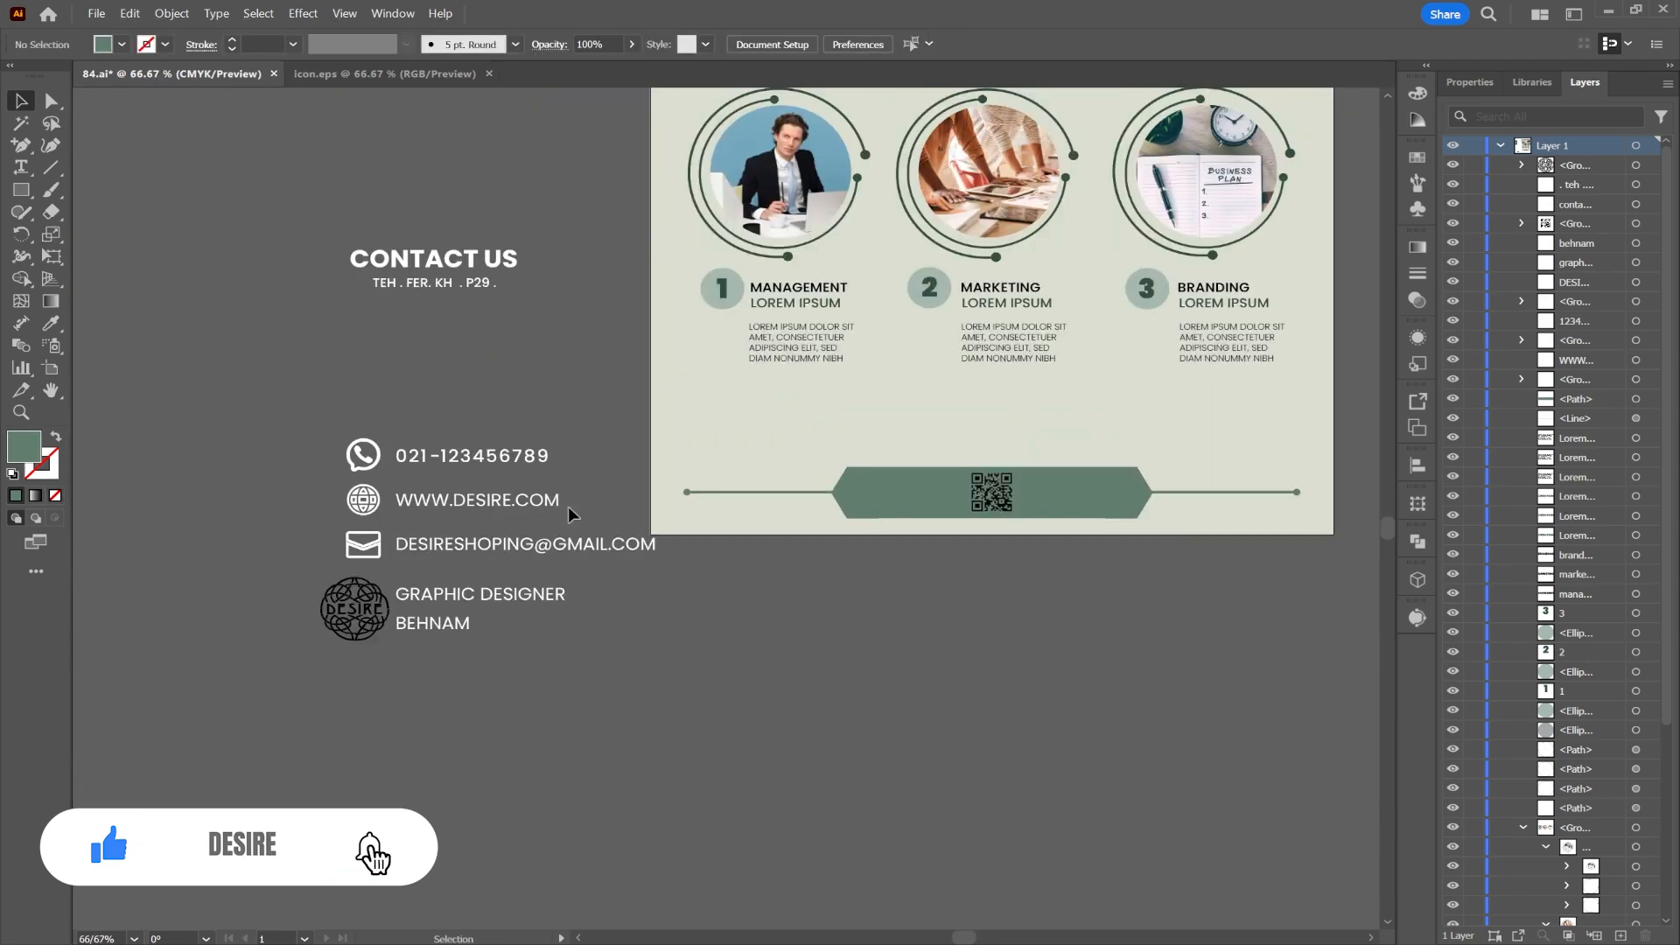
# Step: Shrink the e-mail row, place it above the banner's left line, and colour it dark green
pyautogui.click(429, 552)
pyautogui.moveTo(428, 553); pyautogui.dragTo(778, 527)
pyautogui.moveTo(1002, 531); pyautogui.dragTo(829, 518)
pyautogui.moveTo(790, 515); pyautogui.dragTo(779, 477)
pyautogui.scroll(1, 778, 477)
pyautogui.scroll(-1, 779, 481)
pyautogui.moveTo(535, 201); pyautogui.dragTo(577, 517)
pyautogui.press('i')
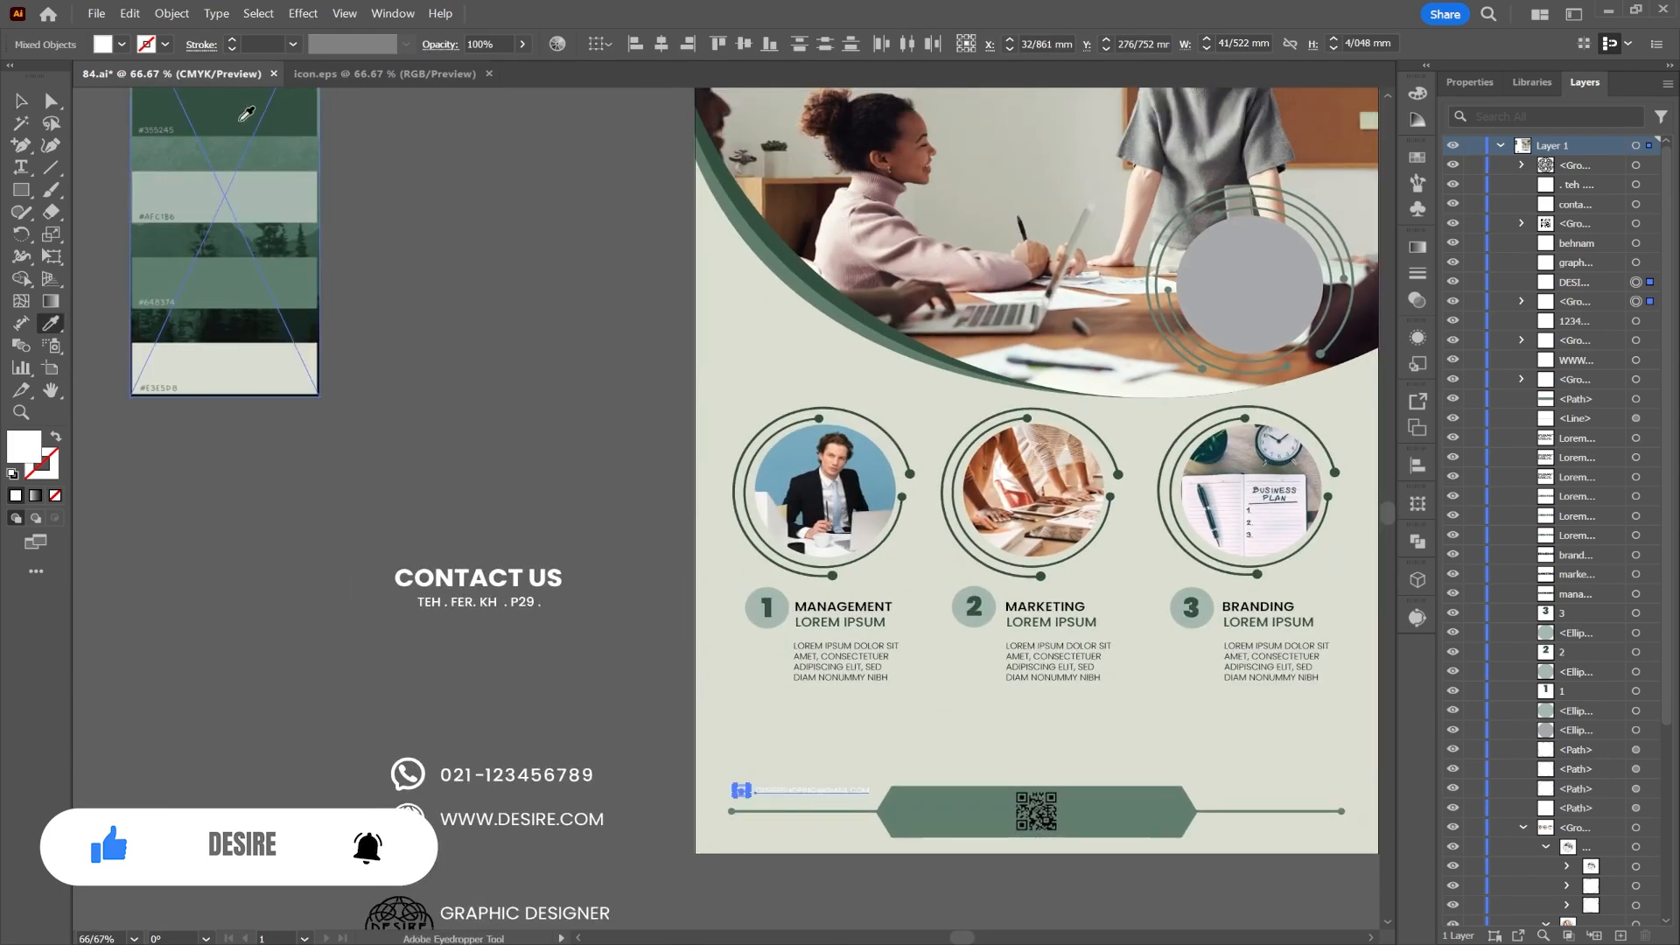
pyautogui.click(248, 113)
pyautogui.press('v')
pyautogui.scroll(3, 896, 749)
pyautogui.moveTo(896, 749); pyautogui.dragTo(898, 266)
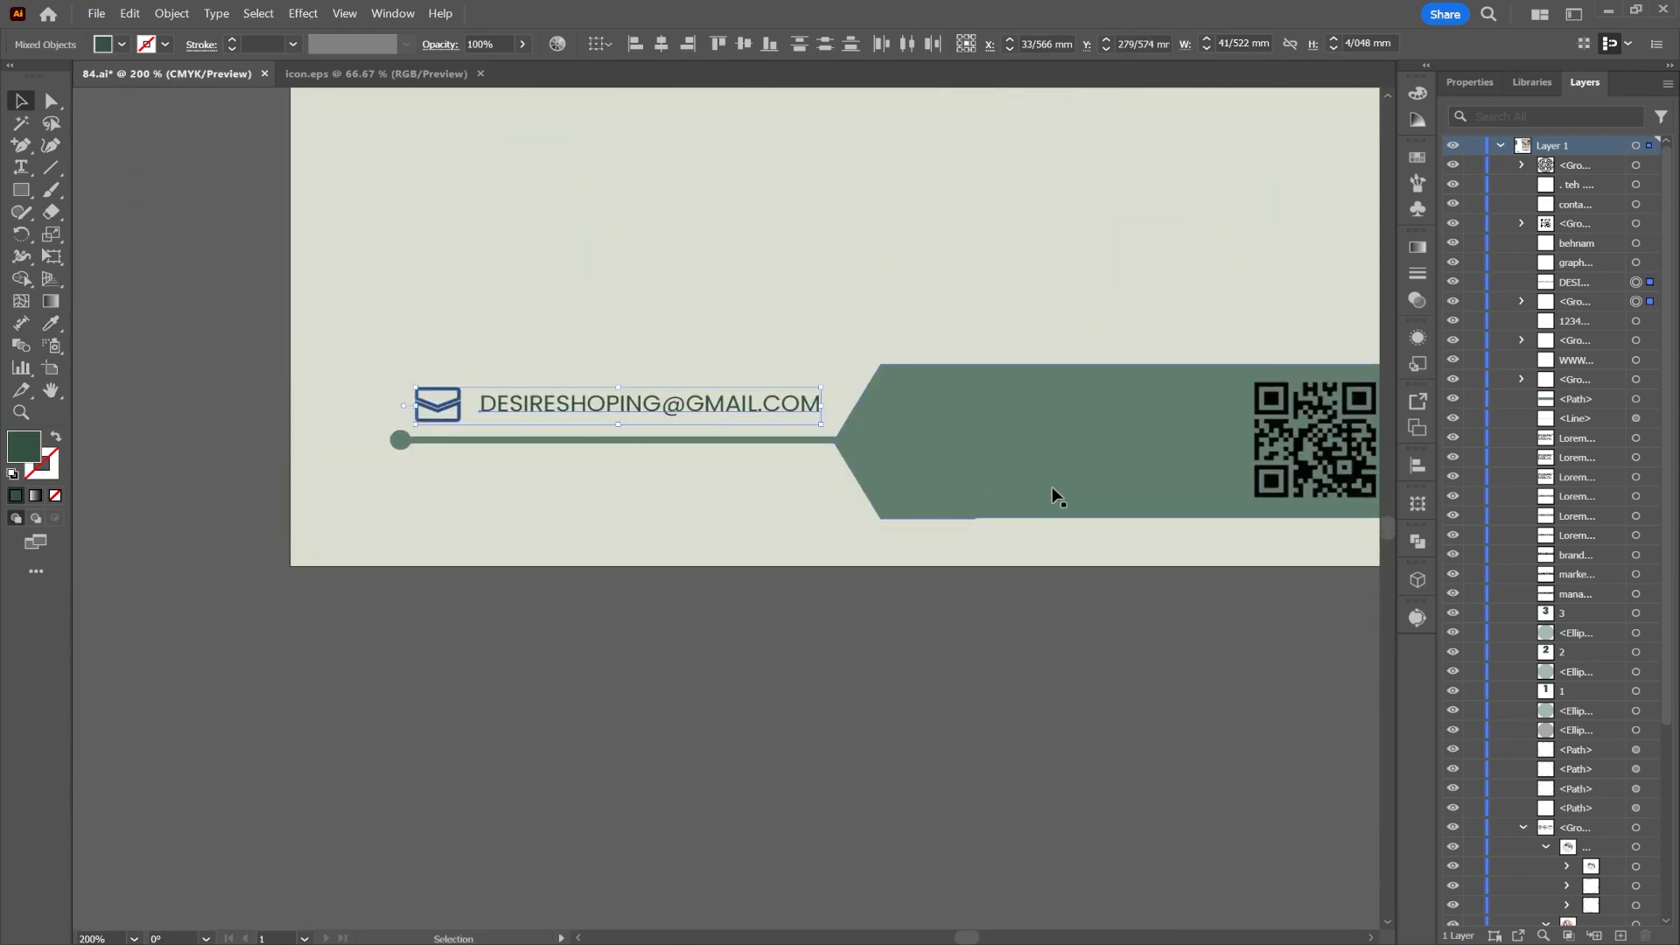
pyautogui.scroll(-2, 1057, 491)
# Step: Shrink the website row, place it at the footer's right end, and recolour it dark green
pyautogui.moveTo(963, 521); pyautogui.dragTo(1027, 486)
pyautogui.moveTo(127, 355); pyautogui.dragTo(303, 387)
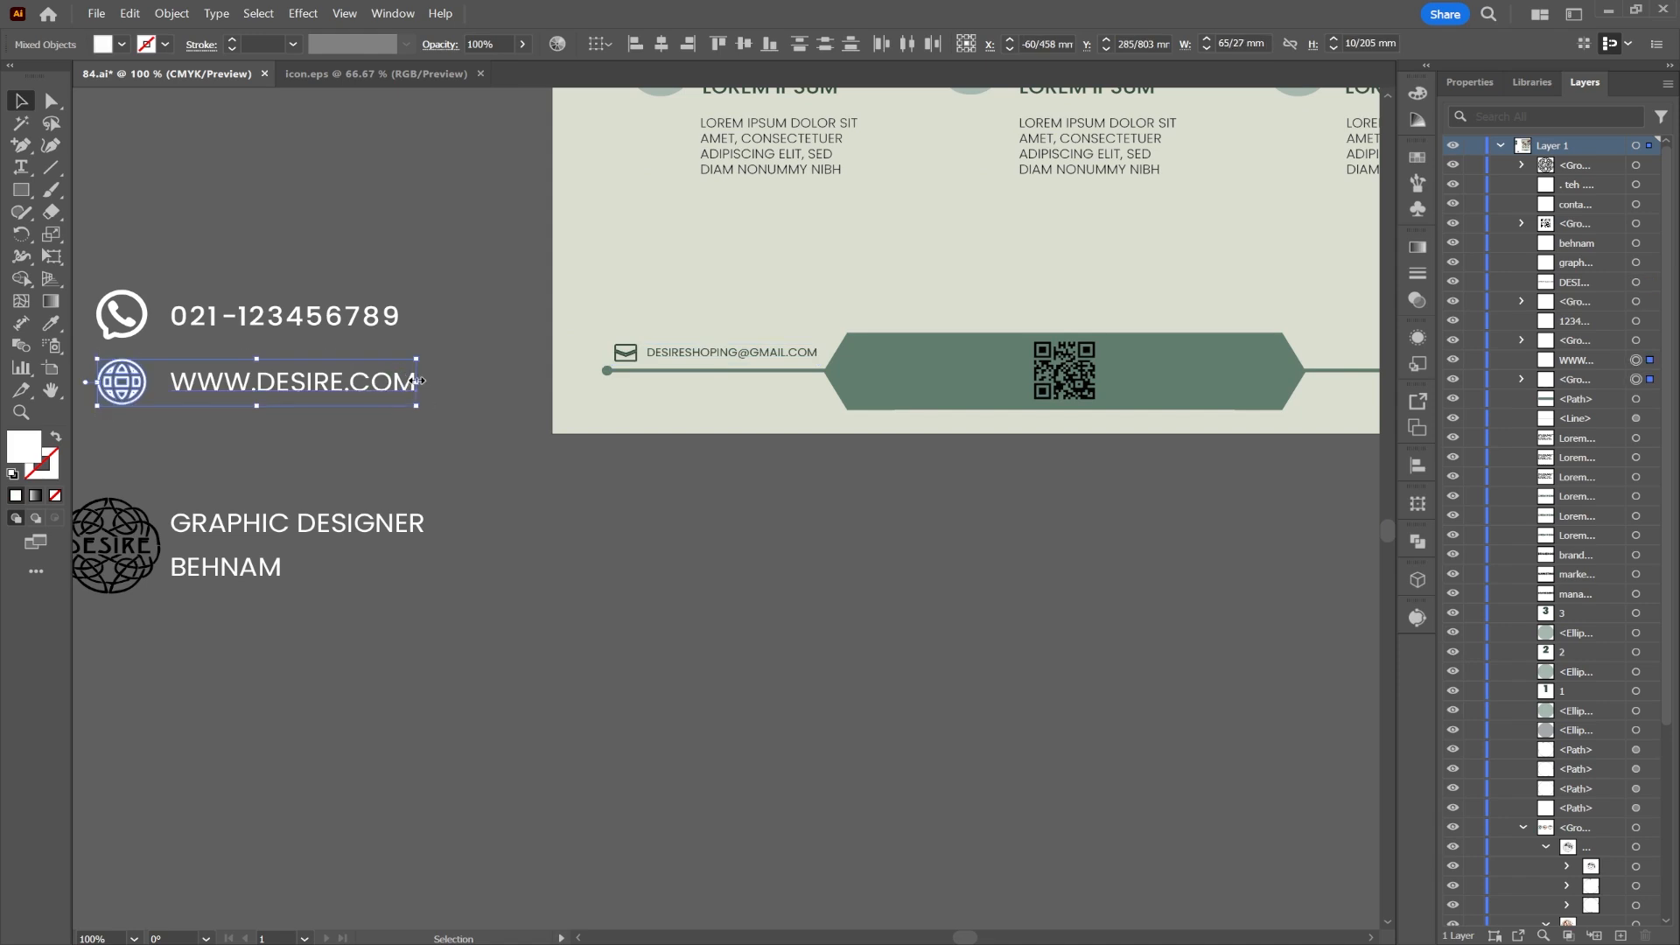
pyautogui.moveTo(417, 381); pyautogui.dragTo(281, 437)
pyautogui.moveTo(208, 379); pyautogui.dragTo(974, 316)
pyautogui.moveTo(985, 313); pyautogui.dragTo(1116, 319)
pyautogui.press('i')
pyautogui.click(238, 320)
pyautogui.press('v')
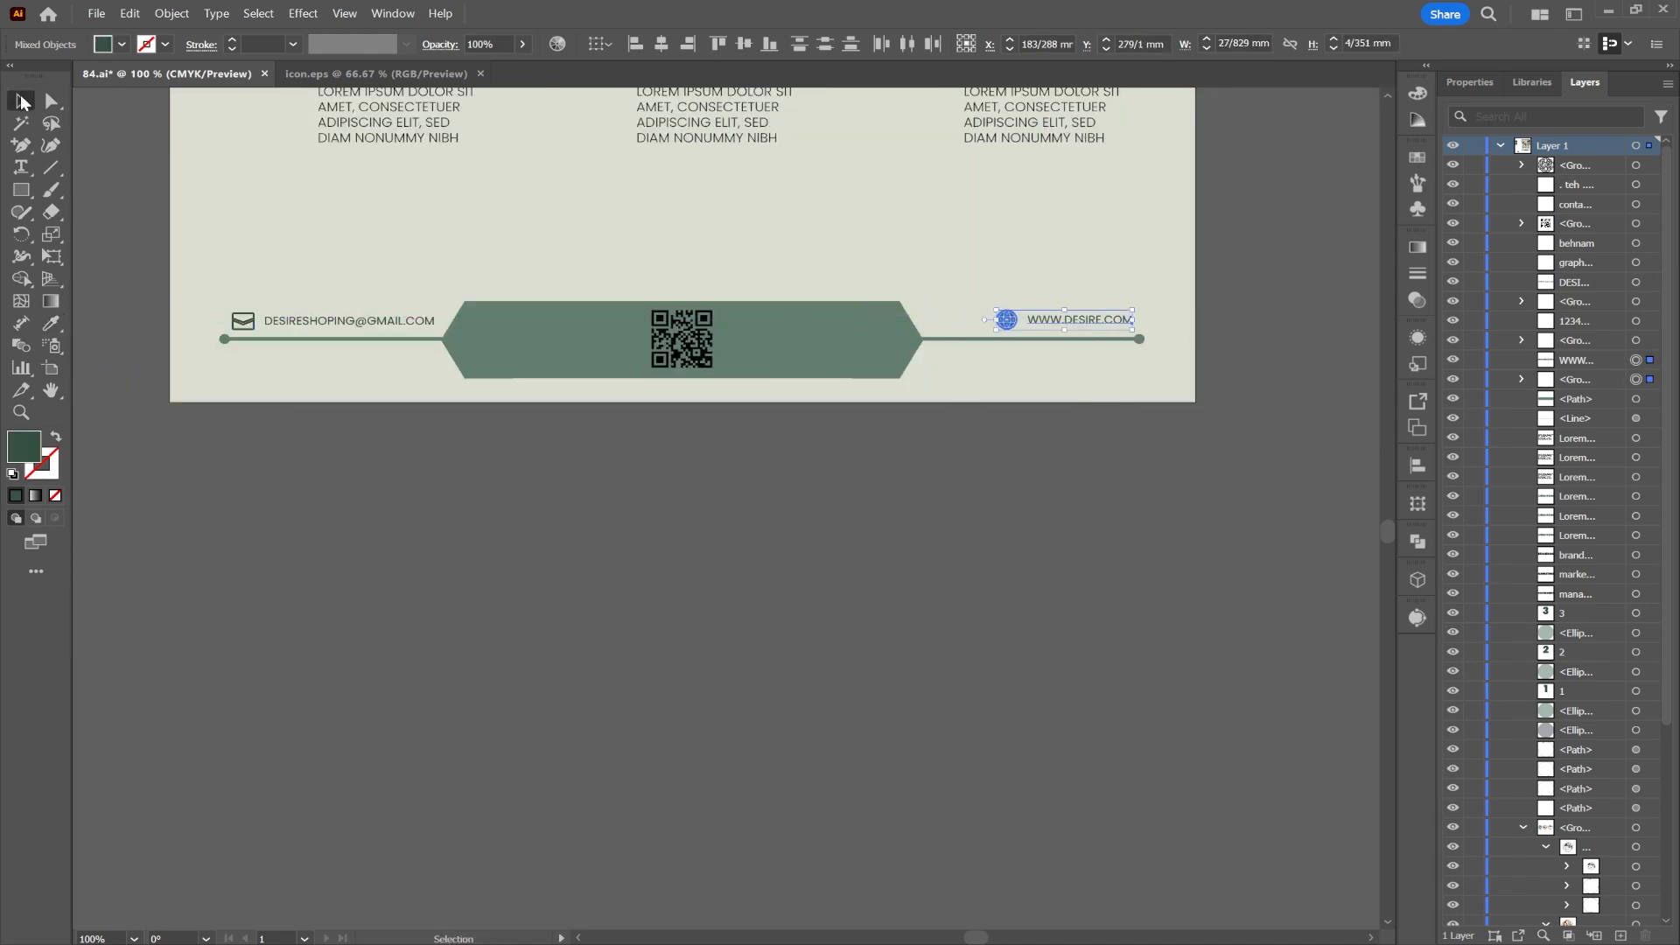
pyautogui.click(769, 511)
# Step: Place the phone row under the website row and recolour its icon and number dark green
pyautogui.scroll(-1, 769, 511)
pyautogui.moveTo(798, 442); pyautogui.dragTo(944, 433)
pyautogui.moveTo(179, 314); pyautogui.dragTo(1186, 391)
pyautogui.scroll(3, 1102, 409)
pyautogui.moveTo(1246, 391); pyautogui.dragTo(1216, 392)
pyautogui.click(1216, 423)
pyautogui.moveTo(1076, 392); pyautogui.dragTo(1057, 392)
pyautogui.click(1076, 586)
pyautogui.click(1098, 392)
pyautogui.keyDown('shift'); pyautogui.click(1024, 392); pyautogui.keyUp('shift')
pyautogui.click(51, 324)
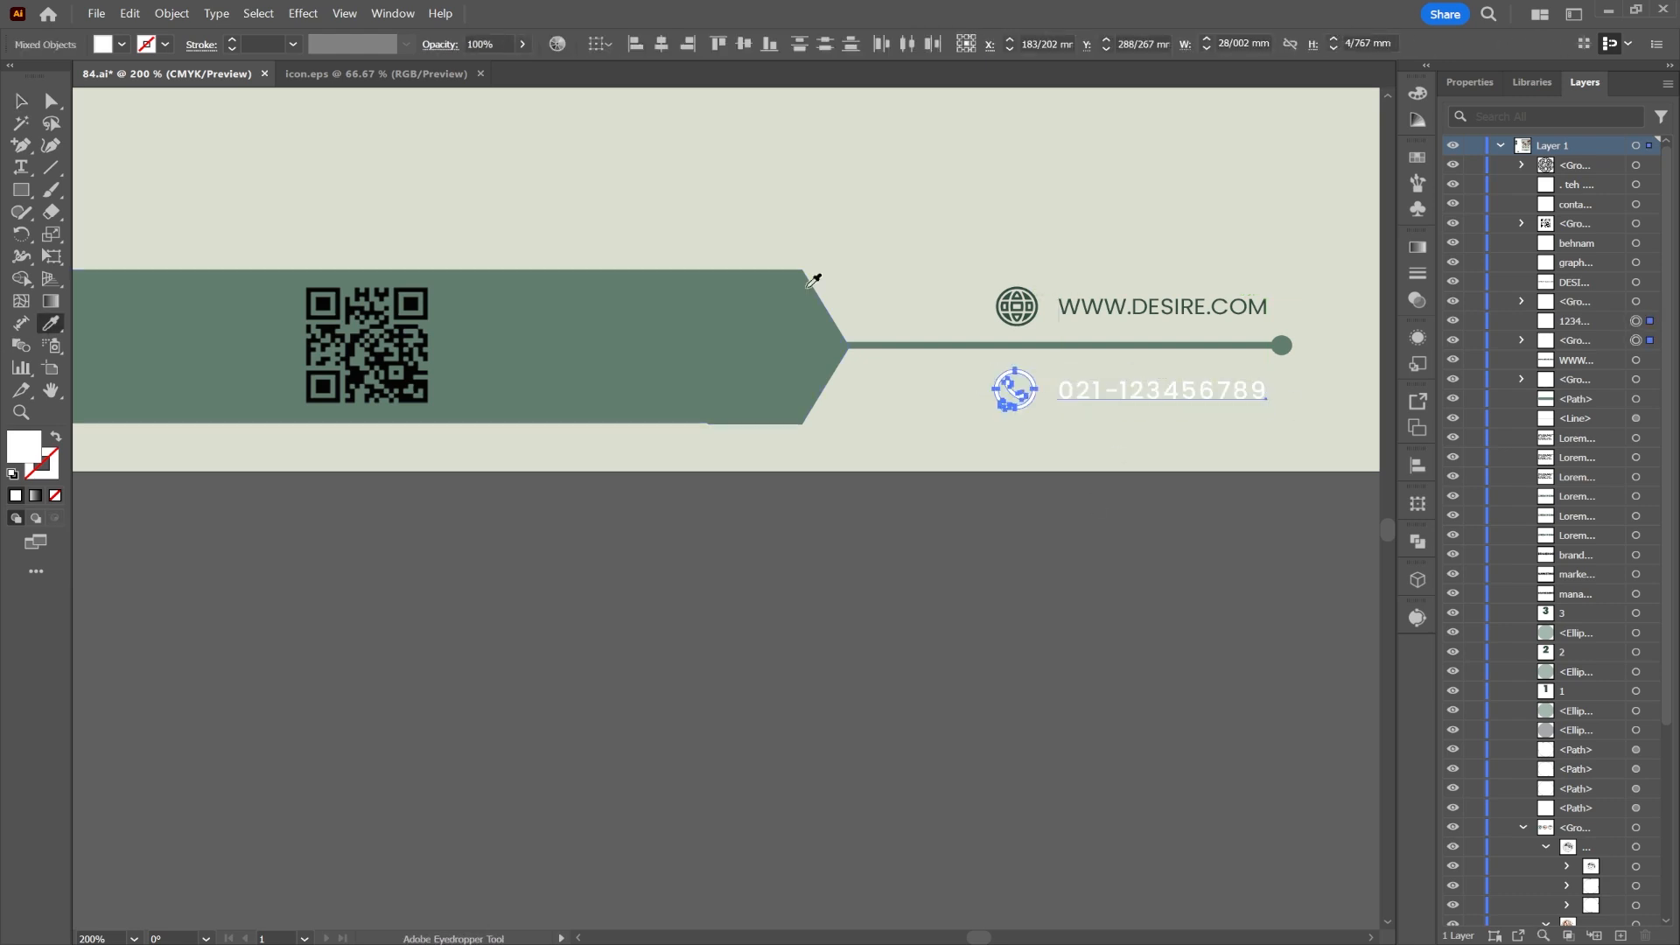
pyautogui.click(1017, 306)
pyautogui.click(23, 102)
pyautogui.click(614, 618)
# Step: Put the designer's full name below the e-mail row, resized and coloured dark green
pyautogui.scroll(-2, 614, 617)
pyautogui.moveTo(499, 482); pyautogui.dragTo(1068, 439)
pyautogui.moveTo(219, 639); pyautogui.dragTo(686, 457)
pyautogui.doubleClick(686, 457)
pyautogui.hotkey('ctrl', 'a')
pyautogui.click(21, 101)
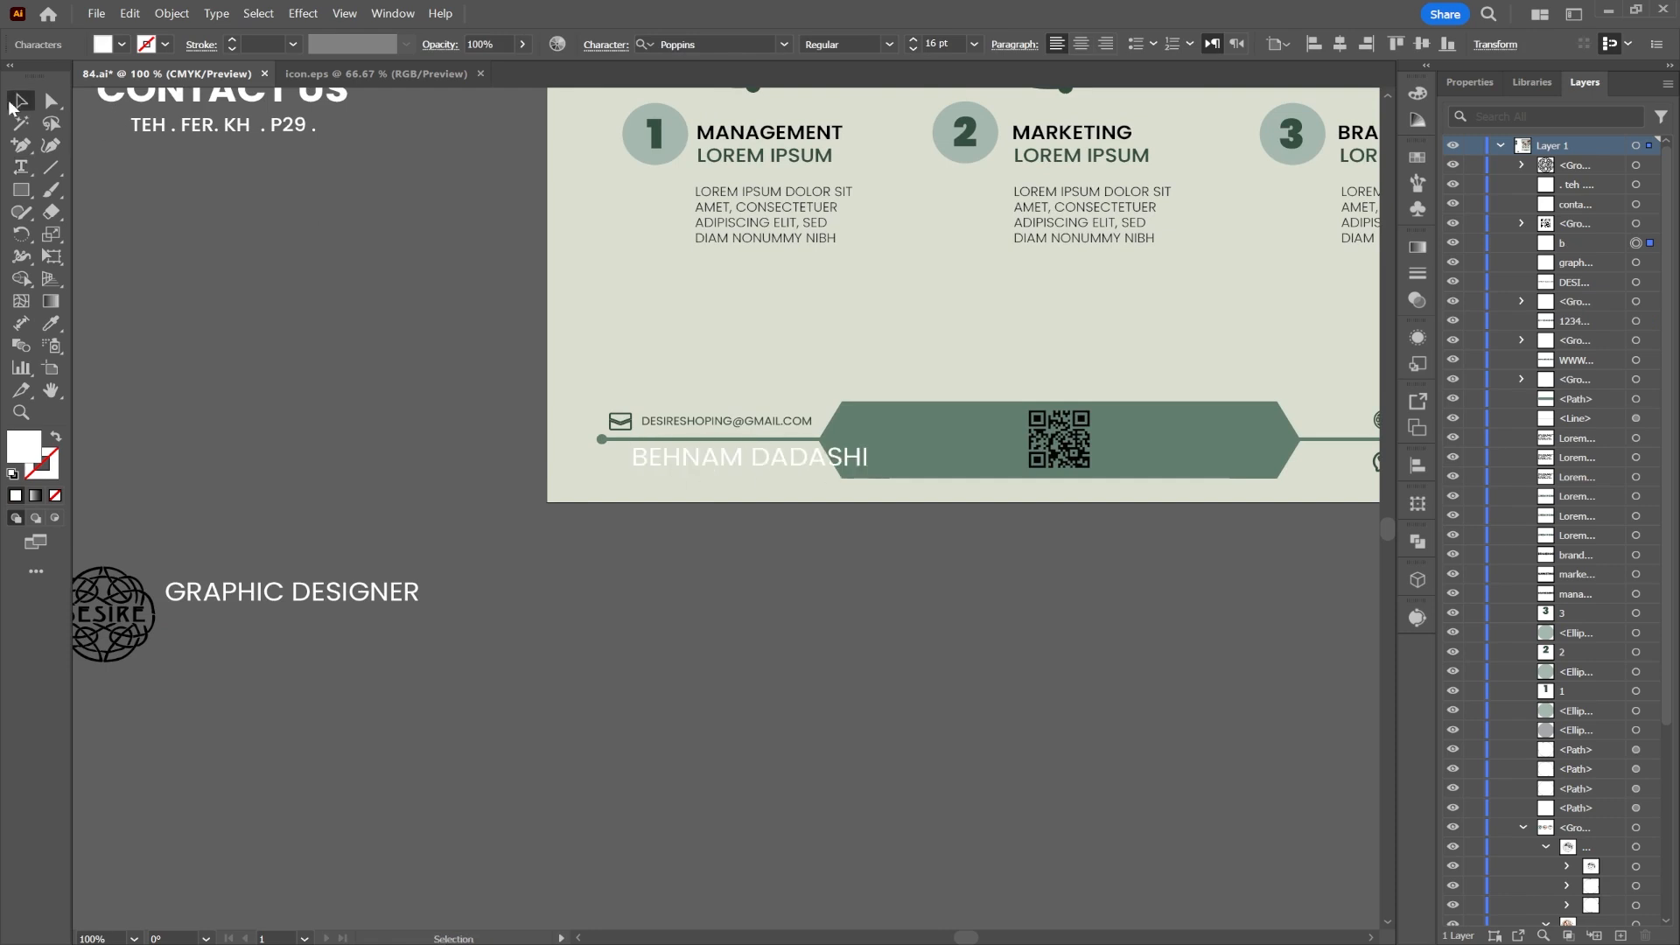
pyautogui.moveTo(866, 461); pyautogui.dragTo(811, 461)
pyautogui.moveTo(631, 461); pyautogui.dragTo(715, 455)
pyautogui.click(52, 324)
pyautogui.click(654, 421)
pyautogui.click(27, 104)
pyautogui.click(953, 643)
pyautogui.scroll(-1, 953, 643)
pyautogui.moveTo(965, 593); pyautogui.dragTo(728, 773)
pyautogui.click(21, 167)
pyautogui.click(1214, 232)
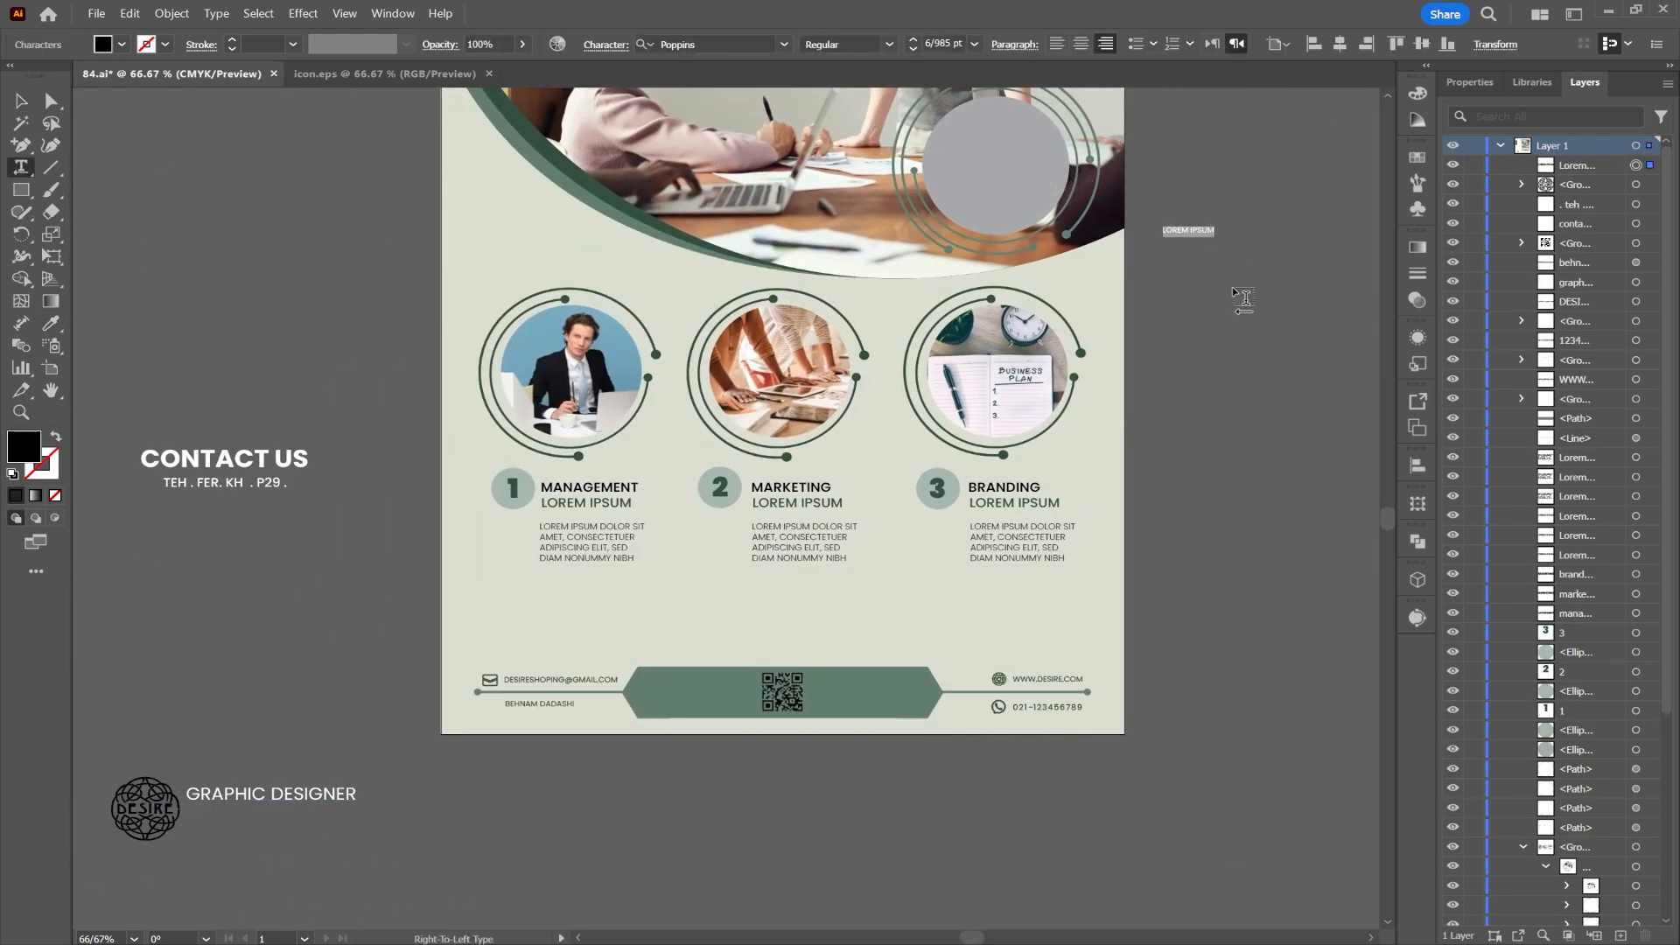
# Step: Set the DESIRE text to SemiBold and place a copy into the grey circle
pyautogui.click(888, 44)
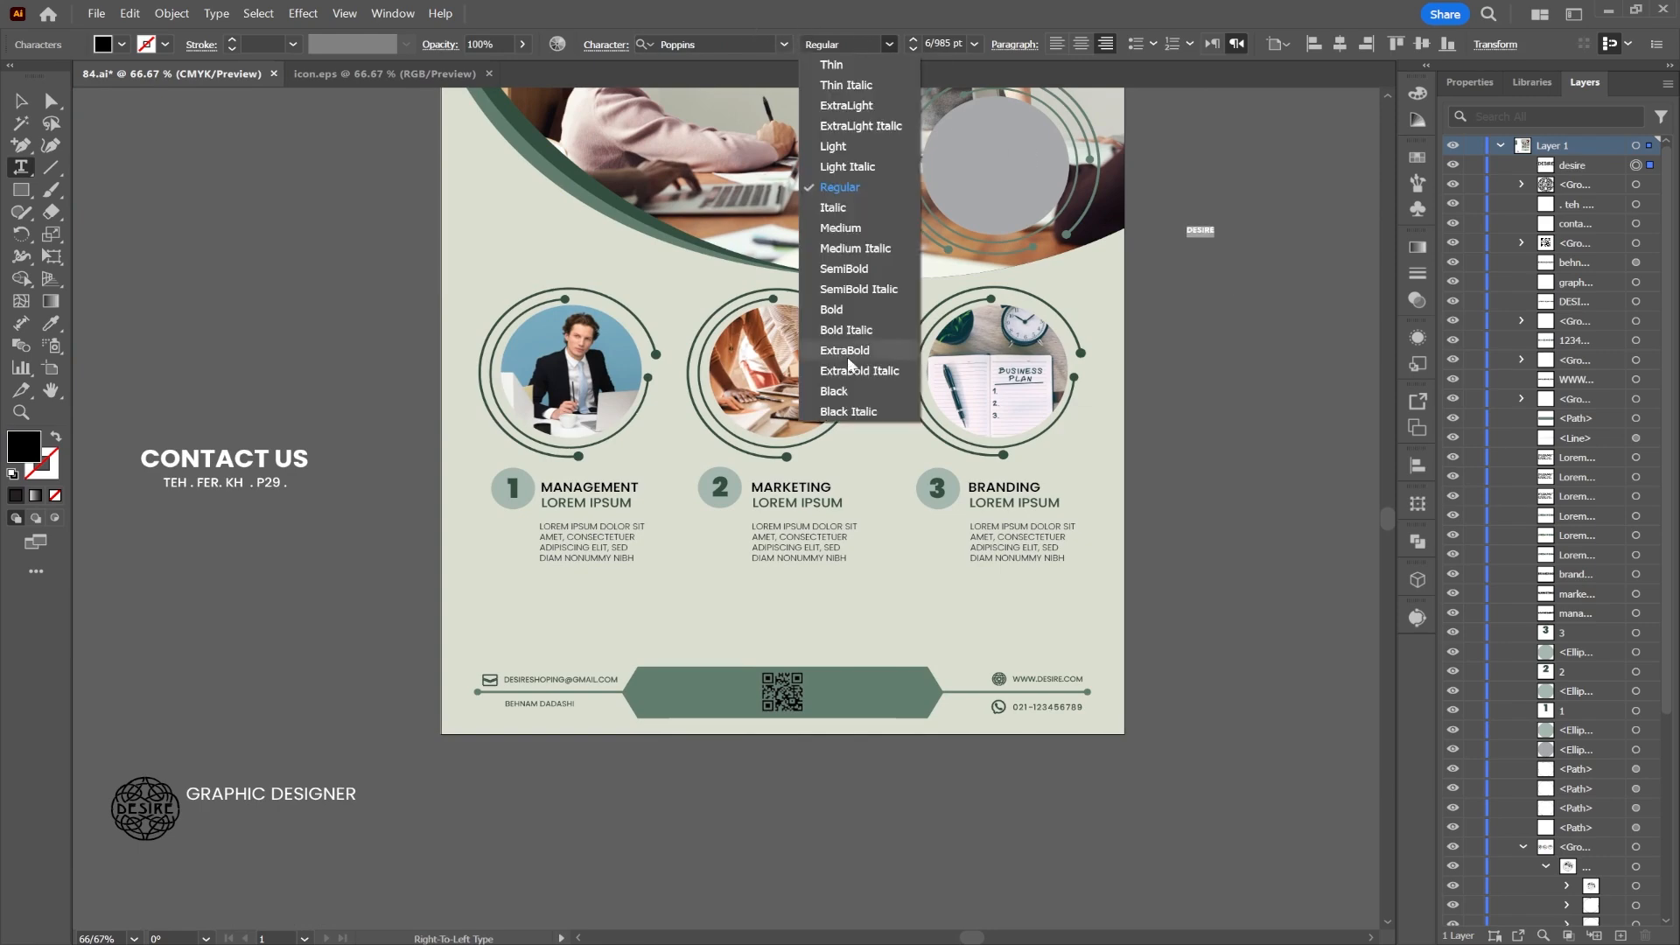
pyautogui.click(842, 390)
pyautogui.click(27, 100)
pyautogui.moveTo(1198, 227); pyautogui.dragTo(1019, 166)
pyautogui.scroll(5, 1019, 168)
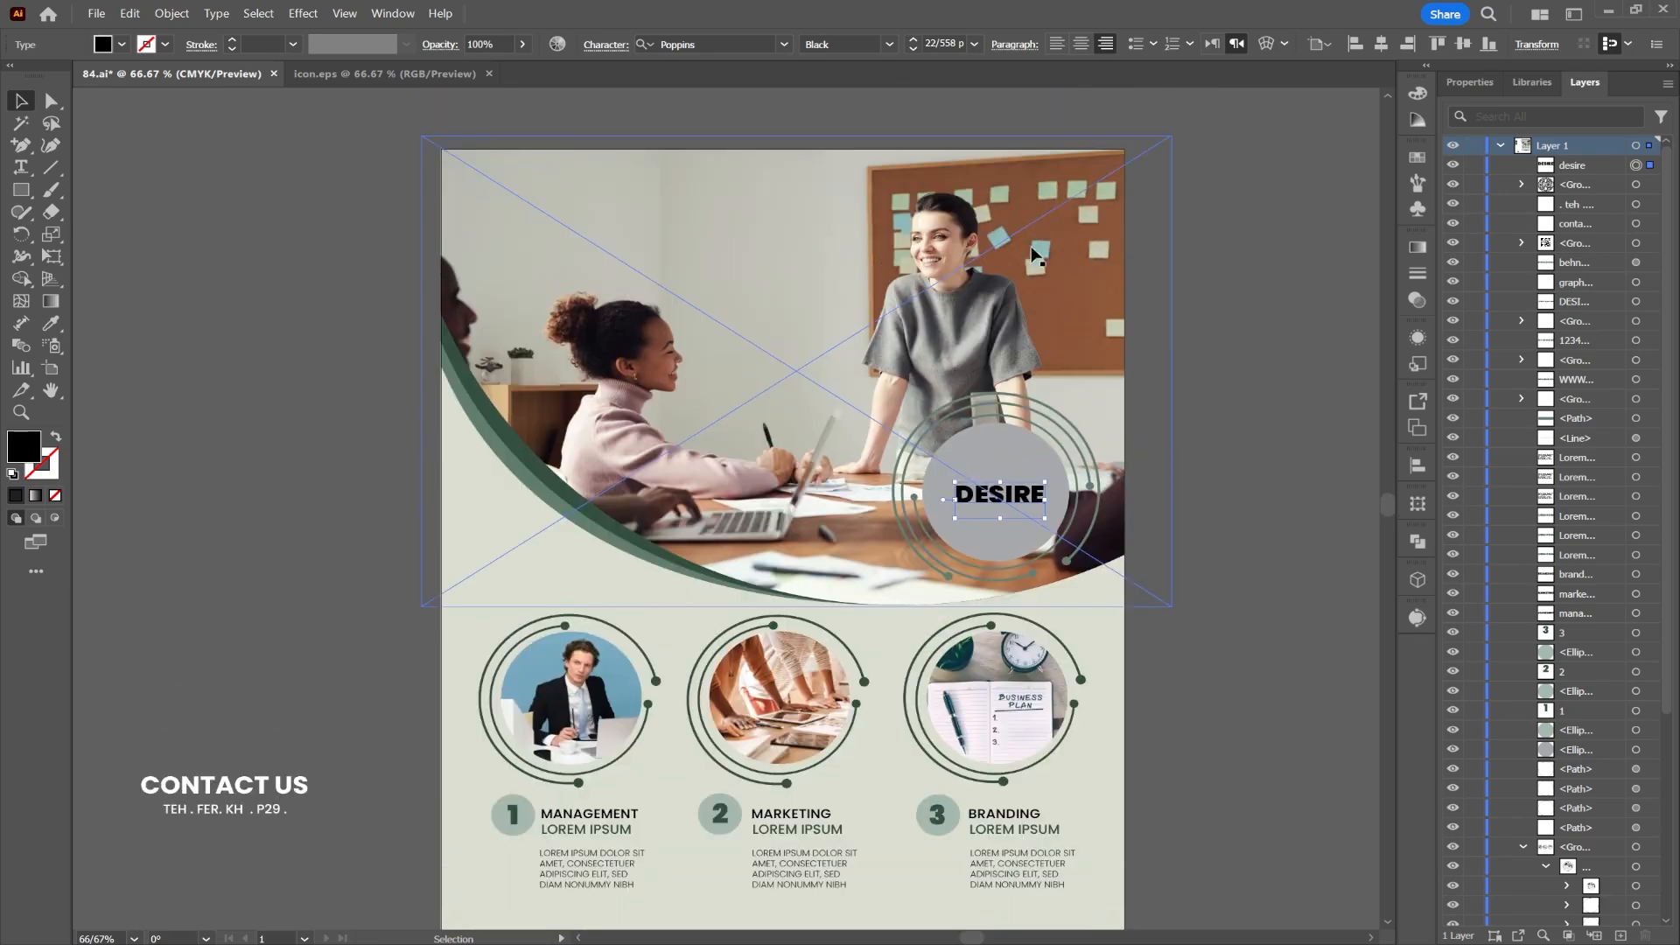
pyautogui.moveTo(983, 491); pyautogui.dragTo(1011, 515)
pyautogui.click(888, 43)
pyautogui.click(842, 266)
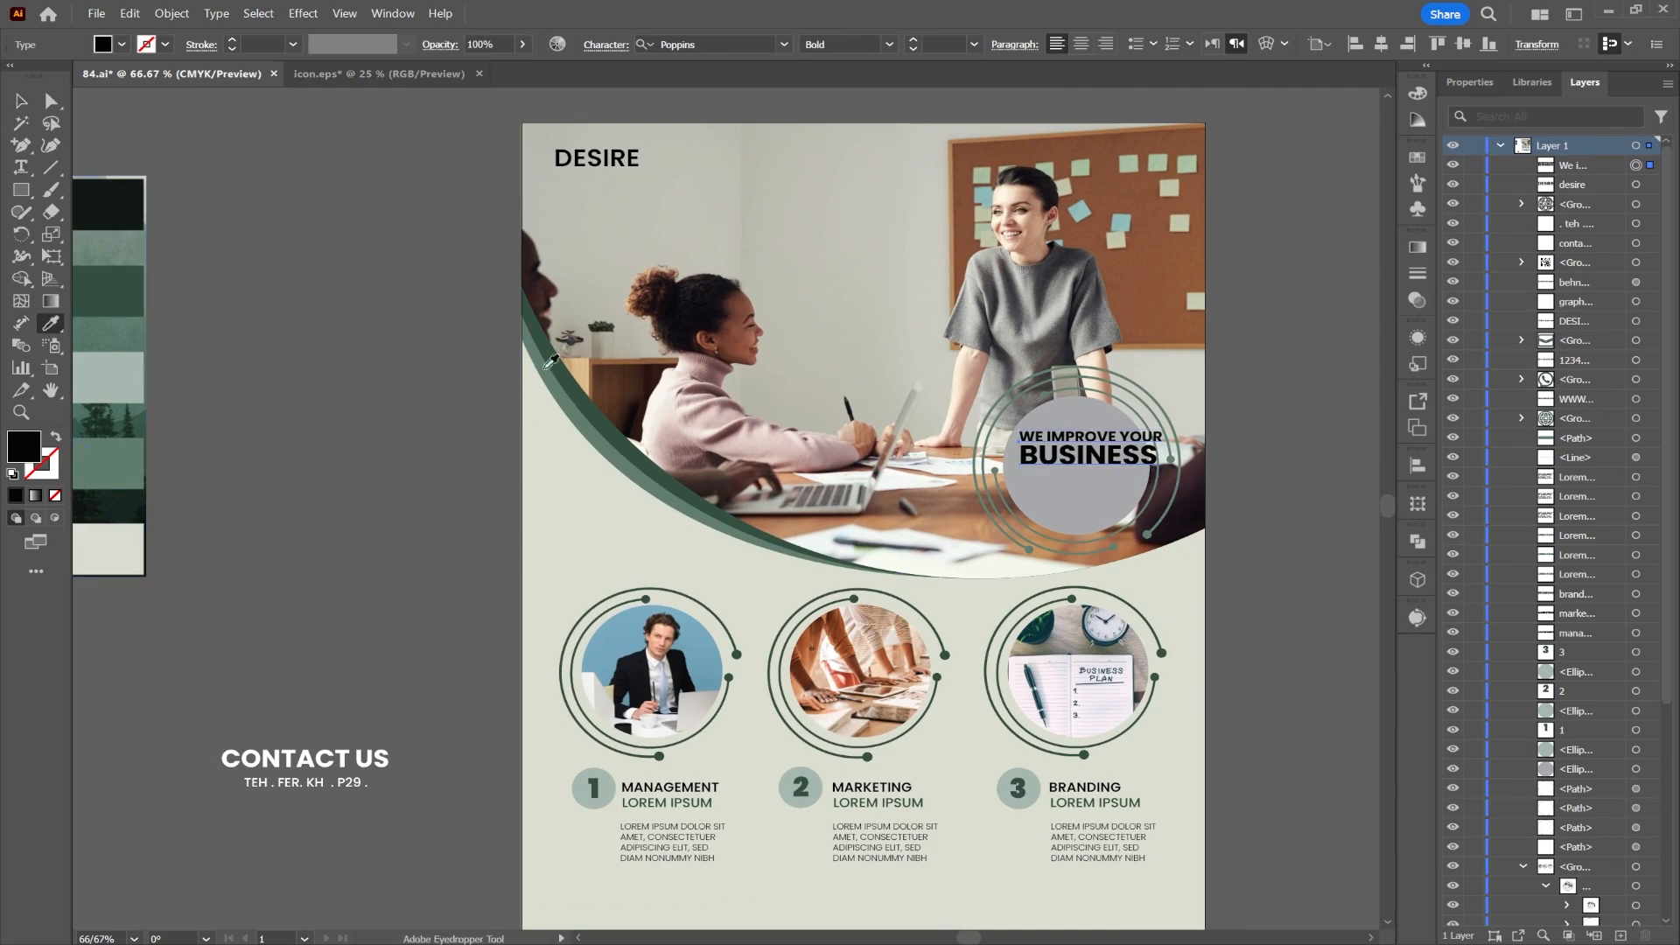
# Step: Fit the circle text inside the circle, shrinking it and widening its line spacing
pyautogui.click(553, 368)
pyautogui.click(27, 103)
pyautogui.moveTo(1163, 453); pyautogui.dragTo(1128, 452)
pyautogui.moveTo(1094, 448); pyautogui.dragTo(1094, 465)
pyautogui.scroll(4, 1095, 475)
pyautogui.scroll(-2, 1095, 475)
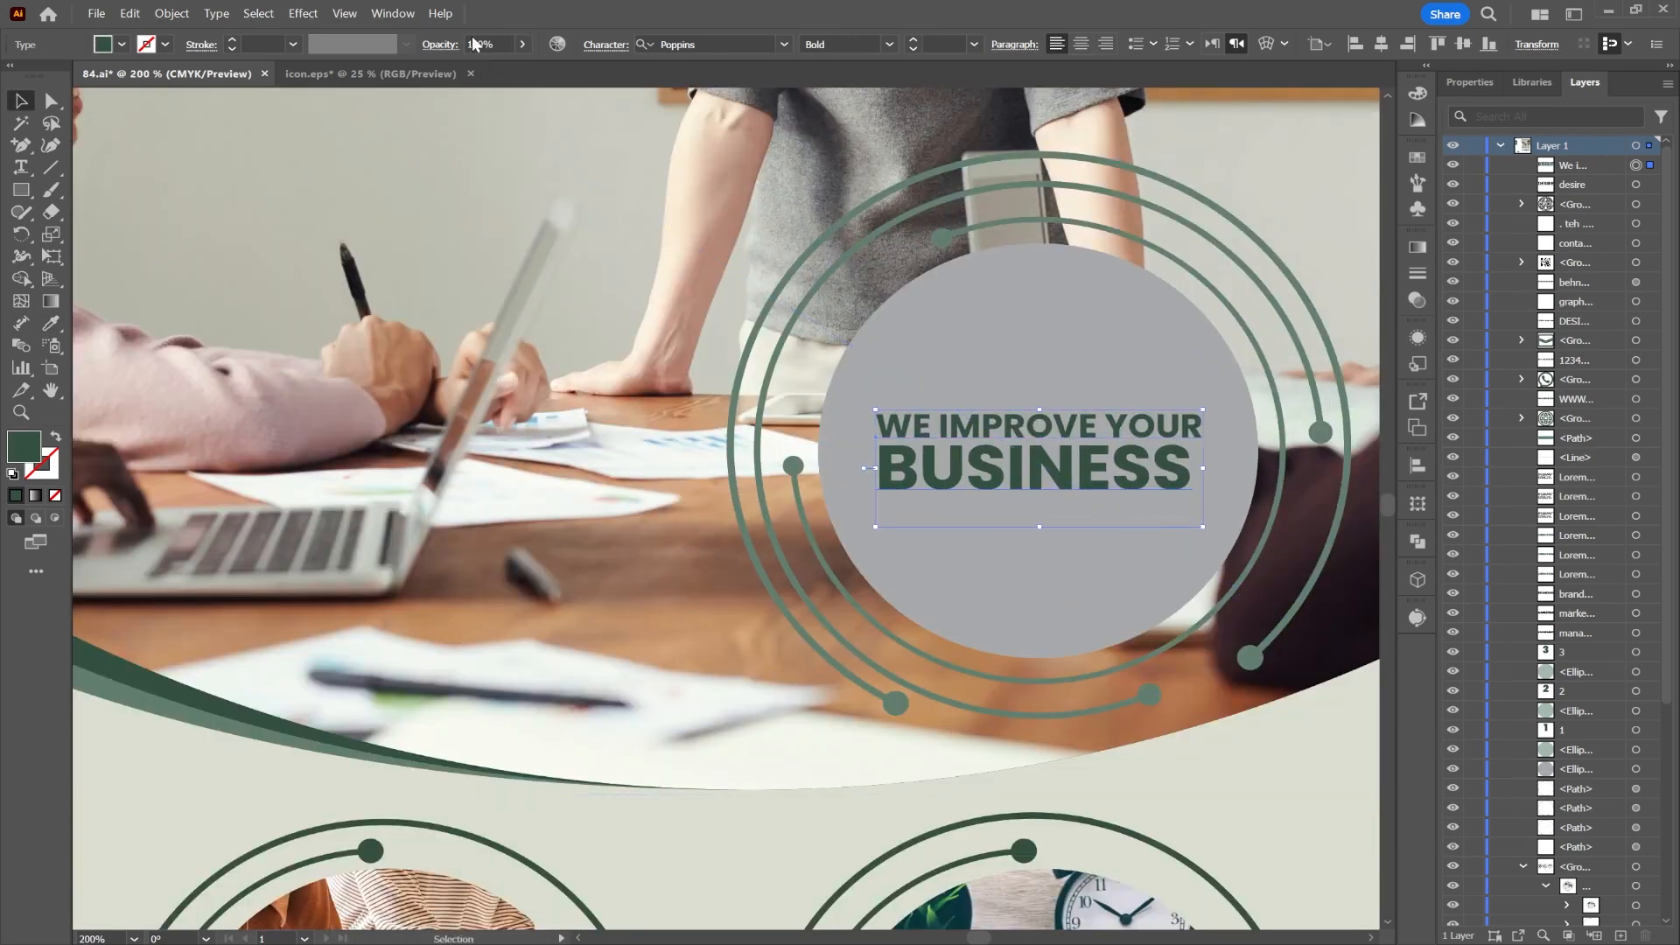
pyautogui.click(605, 45)
pyautogui.click(552, 129)
pyautogui.click(552, 128)
pyautogui.click(552, 128)
pyautogui.click(1065, 324)
pyautogui.moveTo(1031, 435); pyautogui.dragTo(1034, 410)
# Step: Make the circle text white and recolour the grey circle green
pyautogui.click(122, 45)
pyautogui.click(41, 86)
pyautogui.click(491, 356)
pyautogui.scroll(-3, 553, 403)
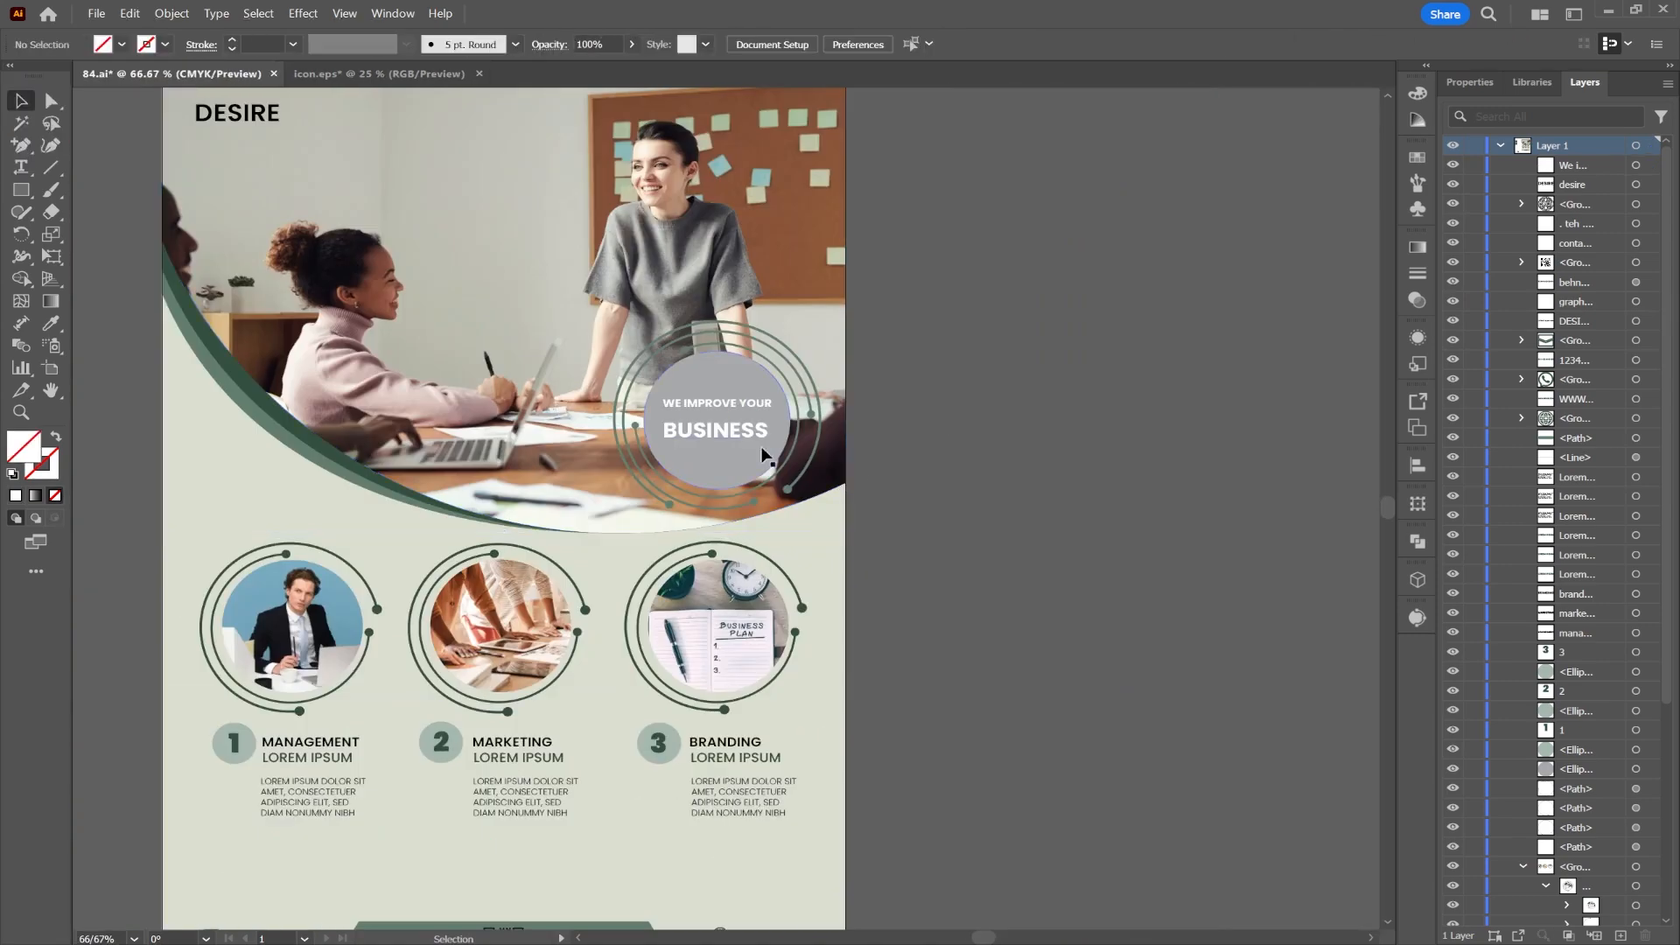
pyautogui.click(761, 458)
pyautogui.moveTo(106, 431); pyautogui.dragTo(638, 480)
pyautogui.press('i')
pyautogui.click(249, 461)
pyautogui.press('v')
pyautogui.click(589, 514)
pyautogui.moveTo(1070, 596); pyautogui.dragTo(896, 476)
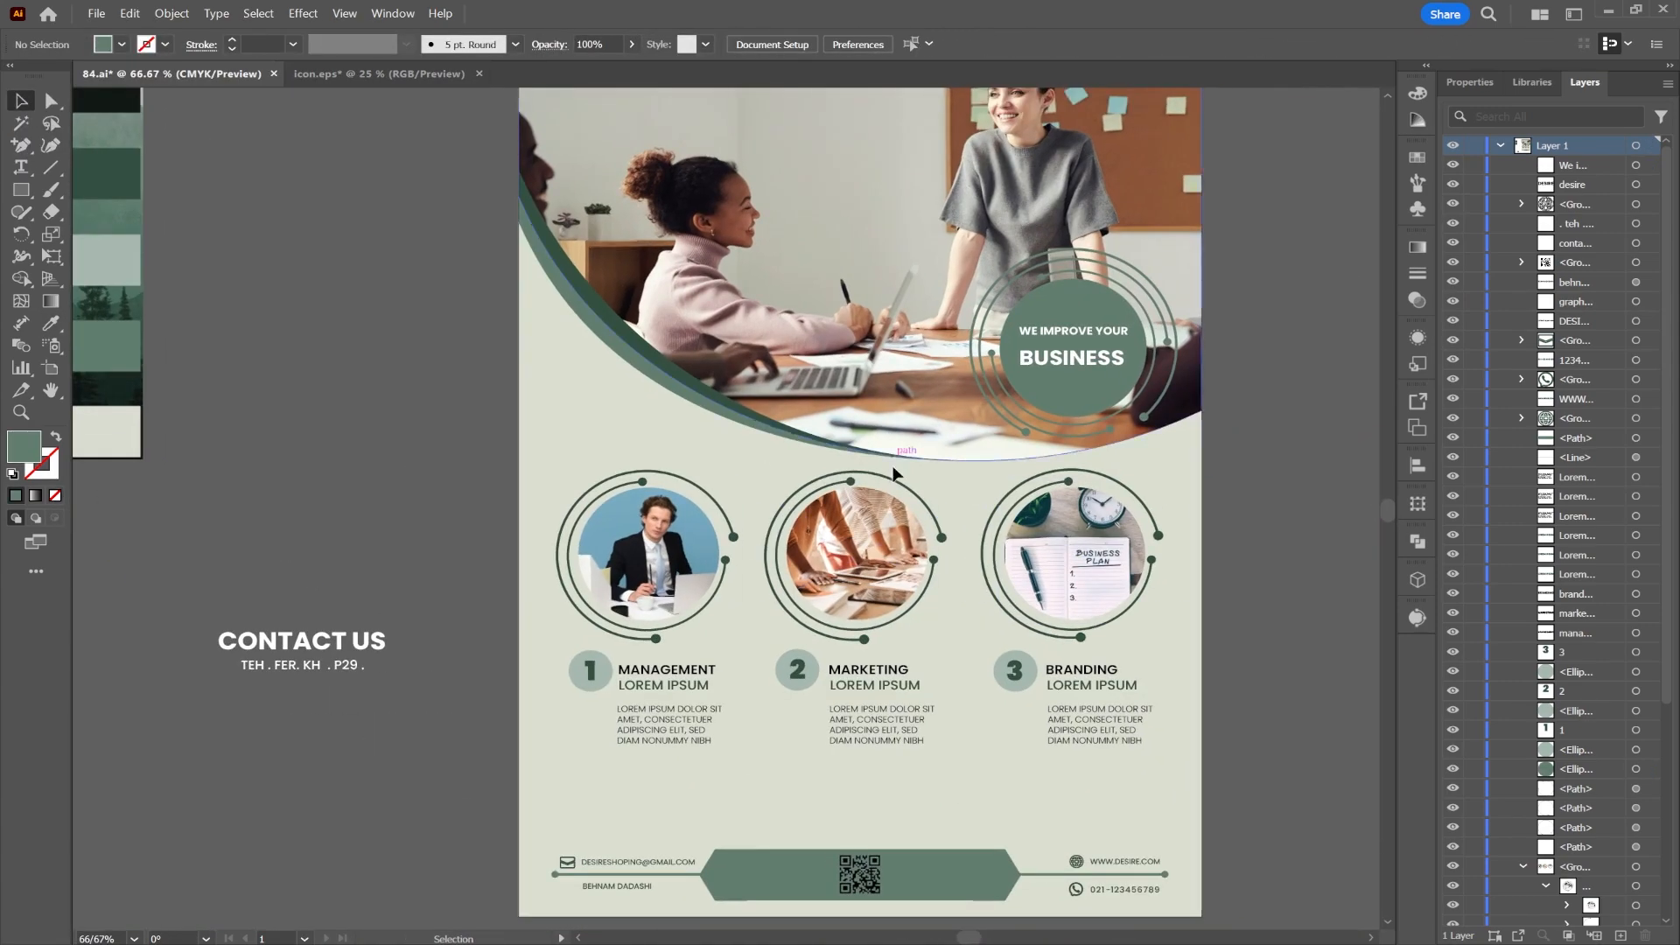
# Step: Move the CONTACT US and address texts onto the green banner, scaled to fit
pyautogui.moveTo(977, 688); pyautogui.dragTo(984, 483)
pyautogui.scroll(3, 878, 716)
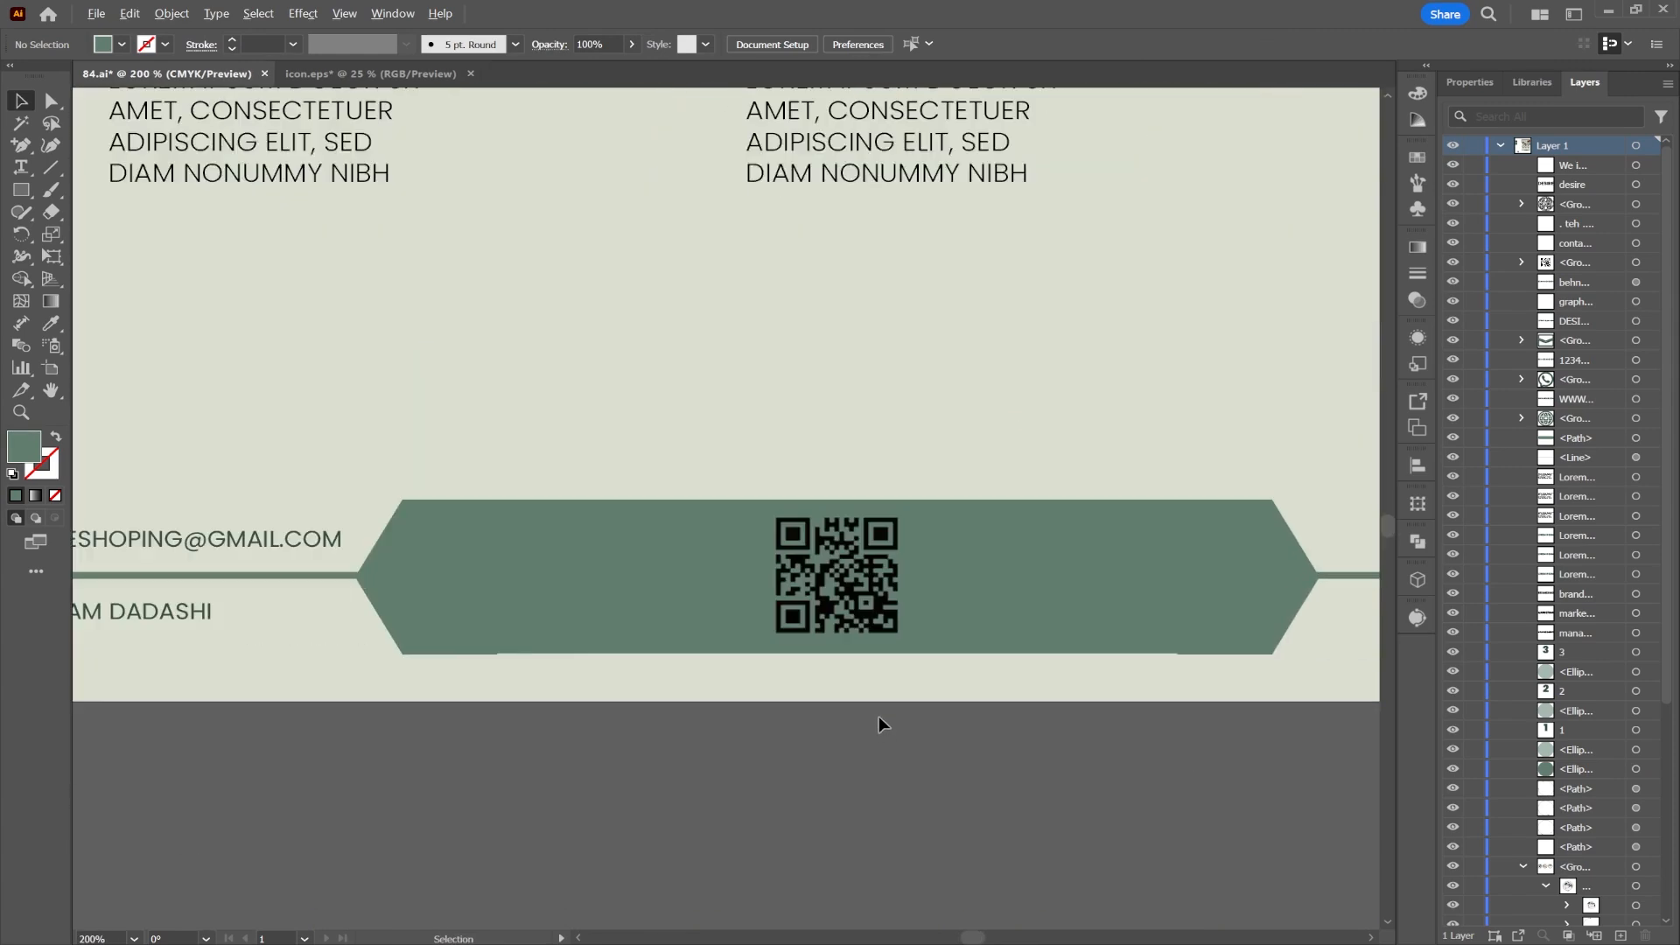
pyautogui.scroll(-2, 879, 715)
pyautogui.moveTo(222, 406); pyautogui.dragTo(383, 405)
pyautogui.moveTo(382, 405); pyautogui.dragTo(933, 657)
pyautogui.moveTo(875, 618); pyautogui.dragTo(910, 632)
pyautogui.click(1069, 754)
# Step: Place the address right of the QR code, vertically centred with CONTACT US, at 11 pt
pyautogui.moveTo(1117, 753); pyautogui.dragTo(1016, 756)
pyautogui.doubleClick(792, 665)
pyautogui.click(21, 102)
pyautogui.moveTo(787, 665); pyautogui.dragTo(1013, 648)
pyautogui.keyDown('shift'); pyautogui.click(787, 641); pyautogui.keyUp('shift')
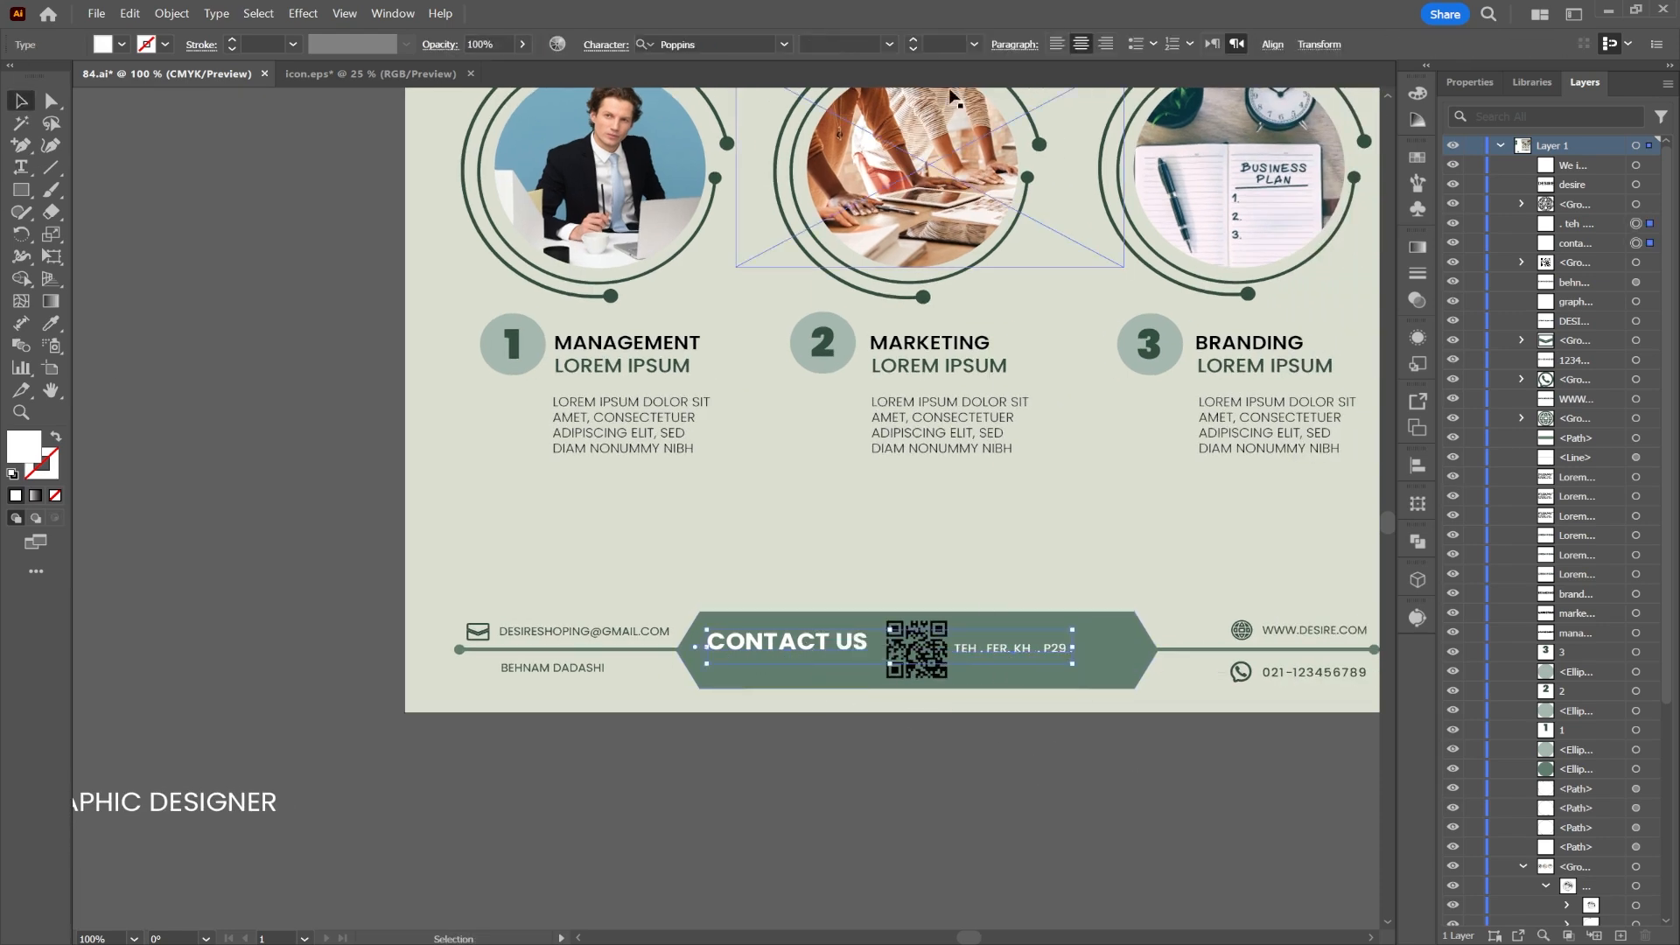
pyautogui.click(1272, 44)
pyautogui.click(1232, 99)
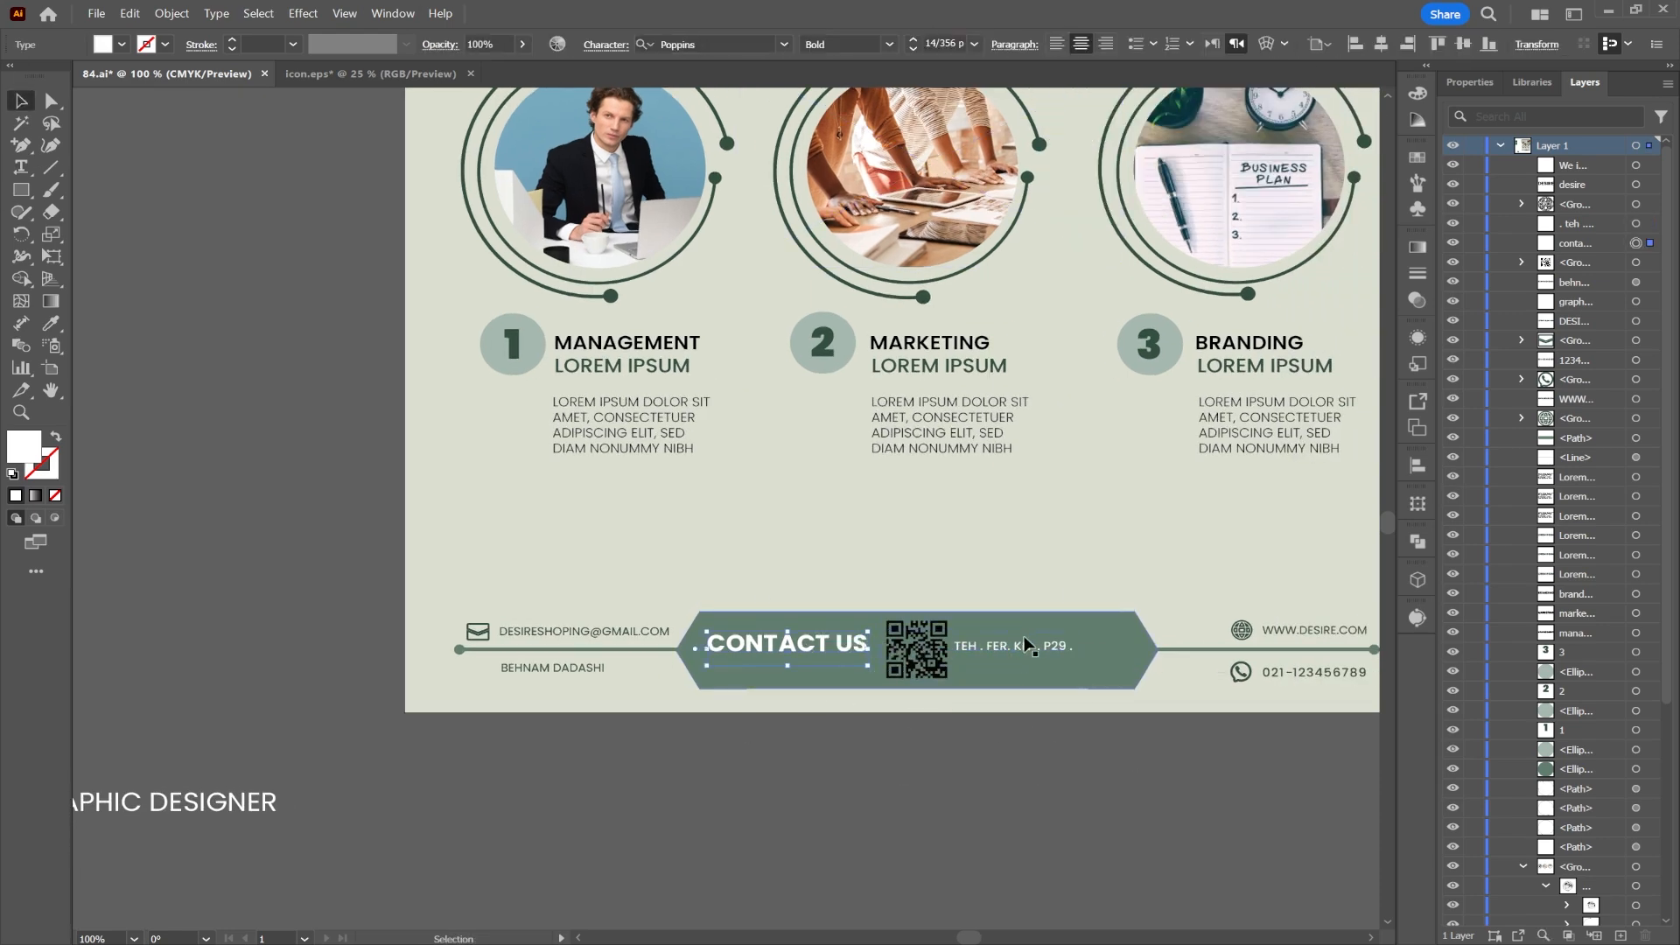
pyautogui.click(1013, 648)
pyautogui.click(851, 44)
pyautogui.click(912, 49)
pyautogui.click(913, 49)
pyautogui.click(912, 49)
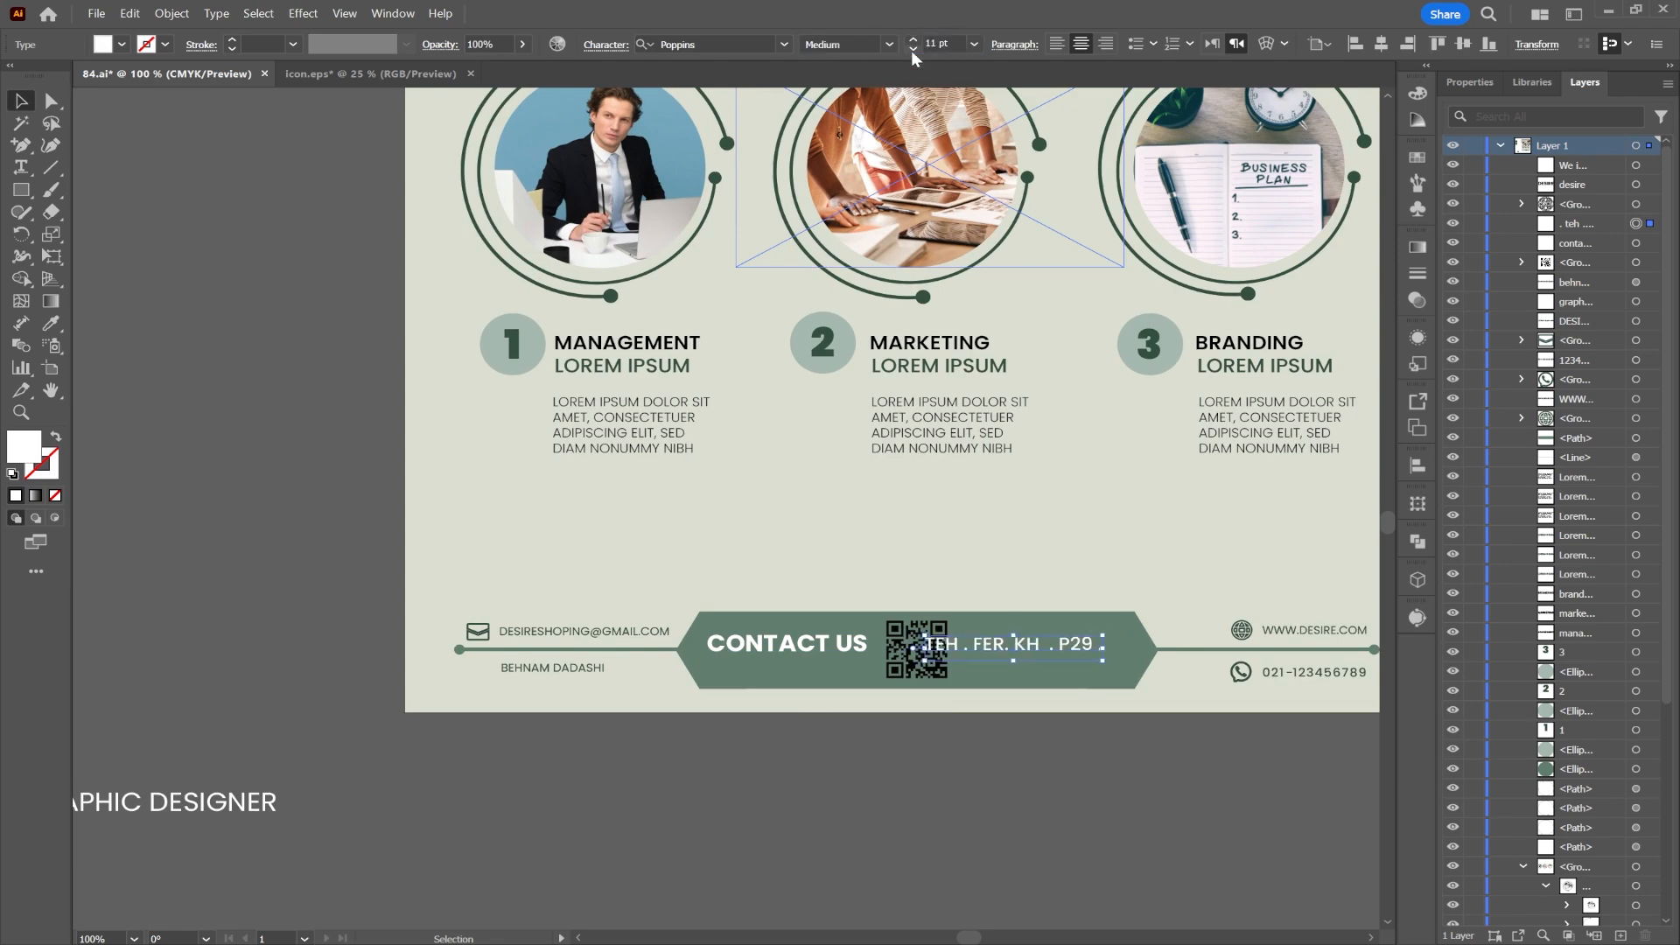
pyautogui.moveTo(984, 647); pyautogui.dragTo(1017, 653)
pyautogui.hotkey('ctrl', 'shift', 'a')
# Step: Delete the green colour palette image
pyautogui.scroll(-1, 1100, 816)
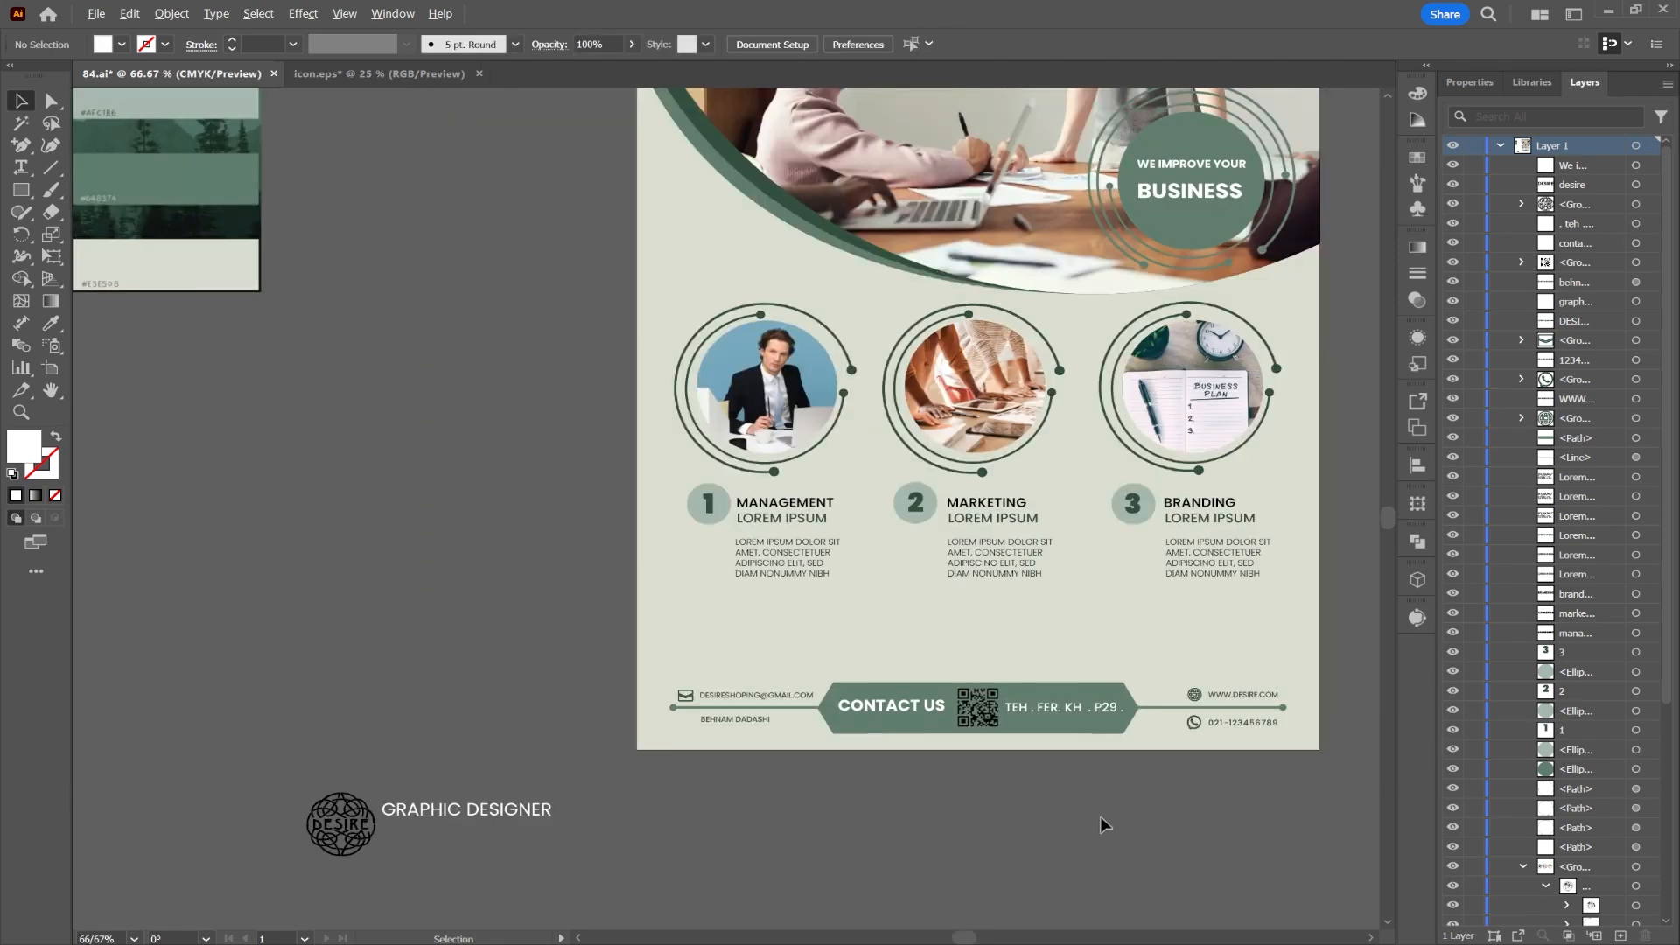
pyautogui.scroll(-1, 1048, 438)
pyautogui.moveTo(1049, 439); pyautogui.dragTo(837, 552)
pyautogui.click(140, 321)
pyautogui.press('Delete')
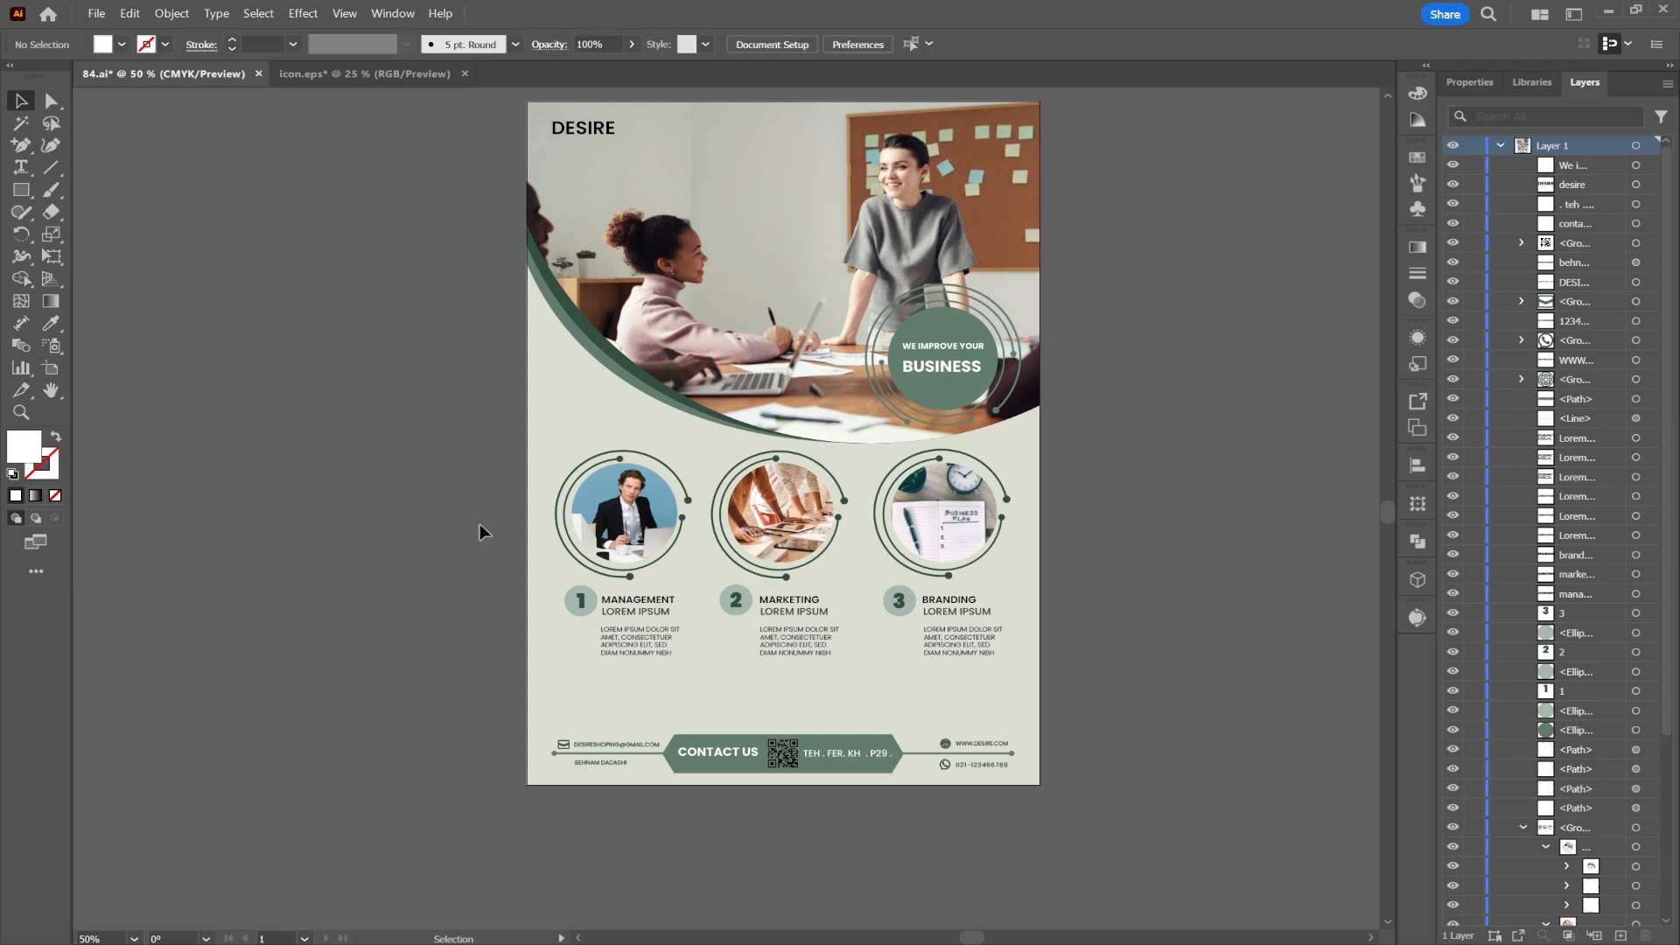
# Step: Paste a copy behind the green arc as a 3 pt green outline, nudged slightly down
pyautogui.rightClick(592, 354)
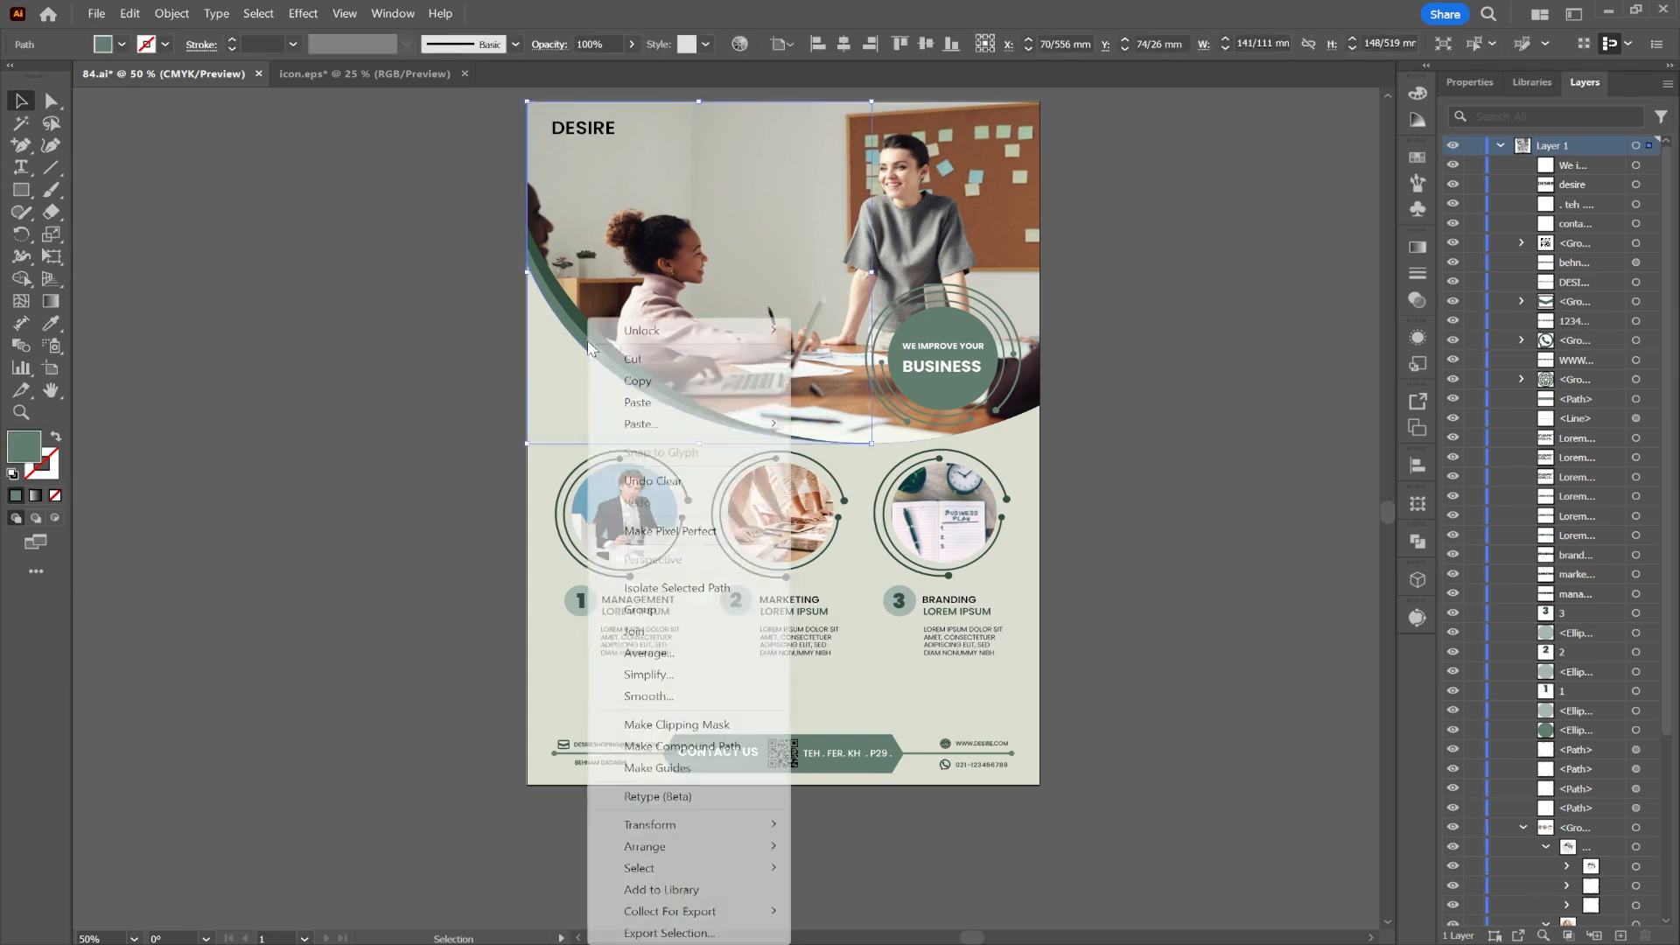
pyautogui.moveTo(700, 423)
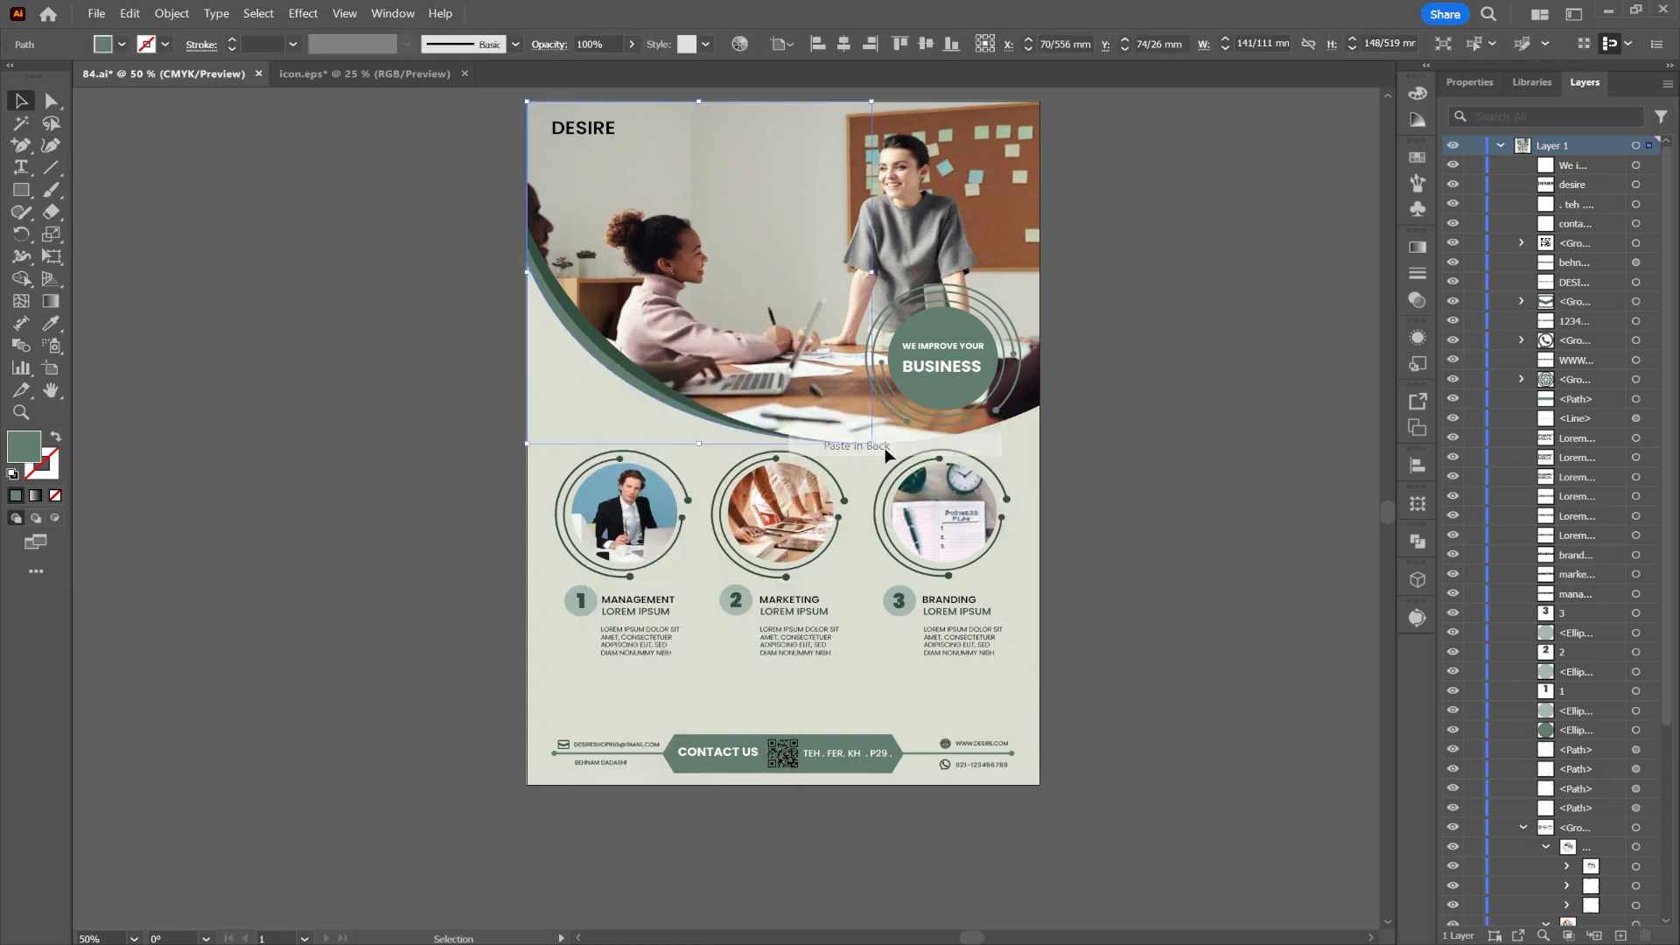
pyautogui.click(879, 448)
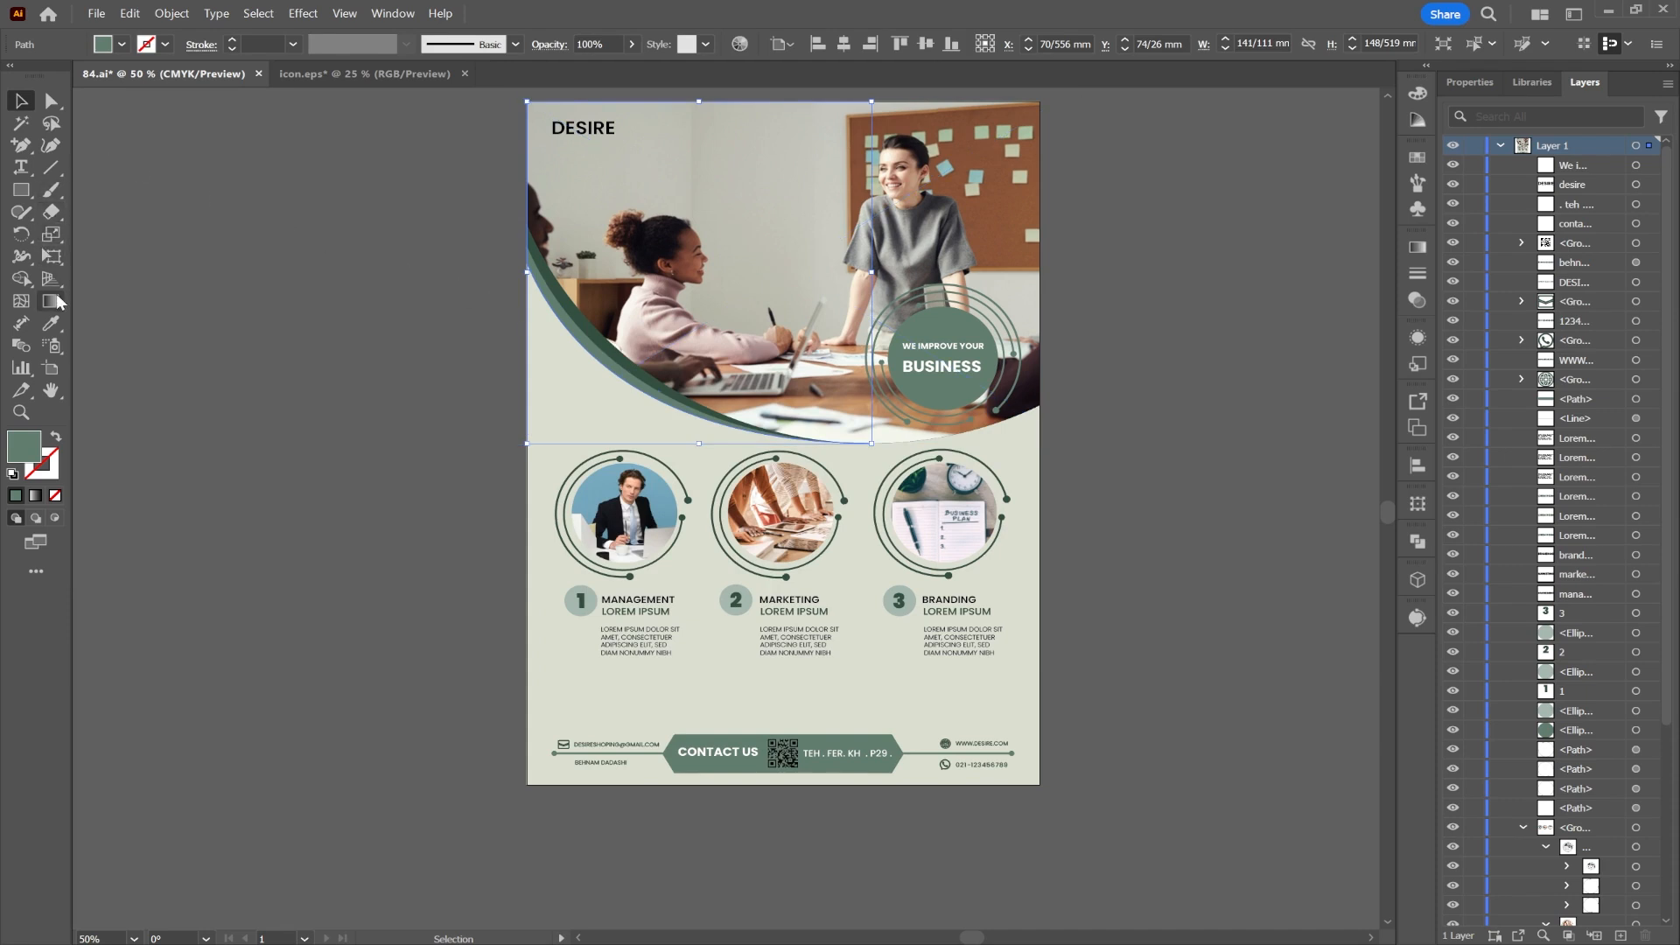
pyautogui.click(55, 435)
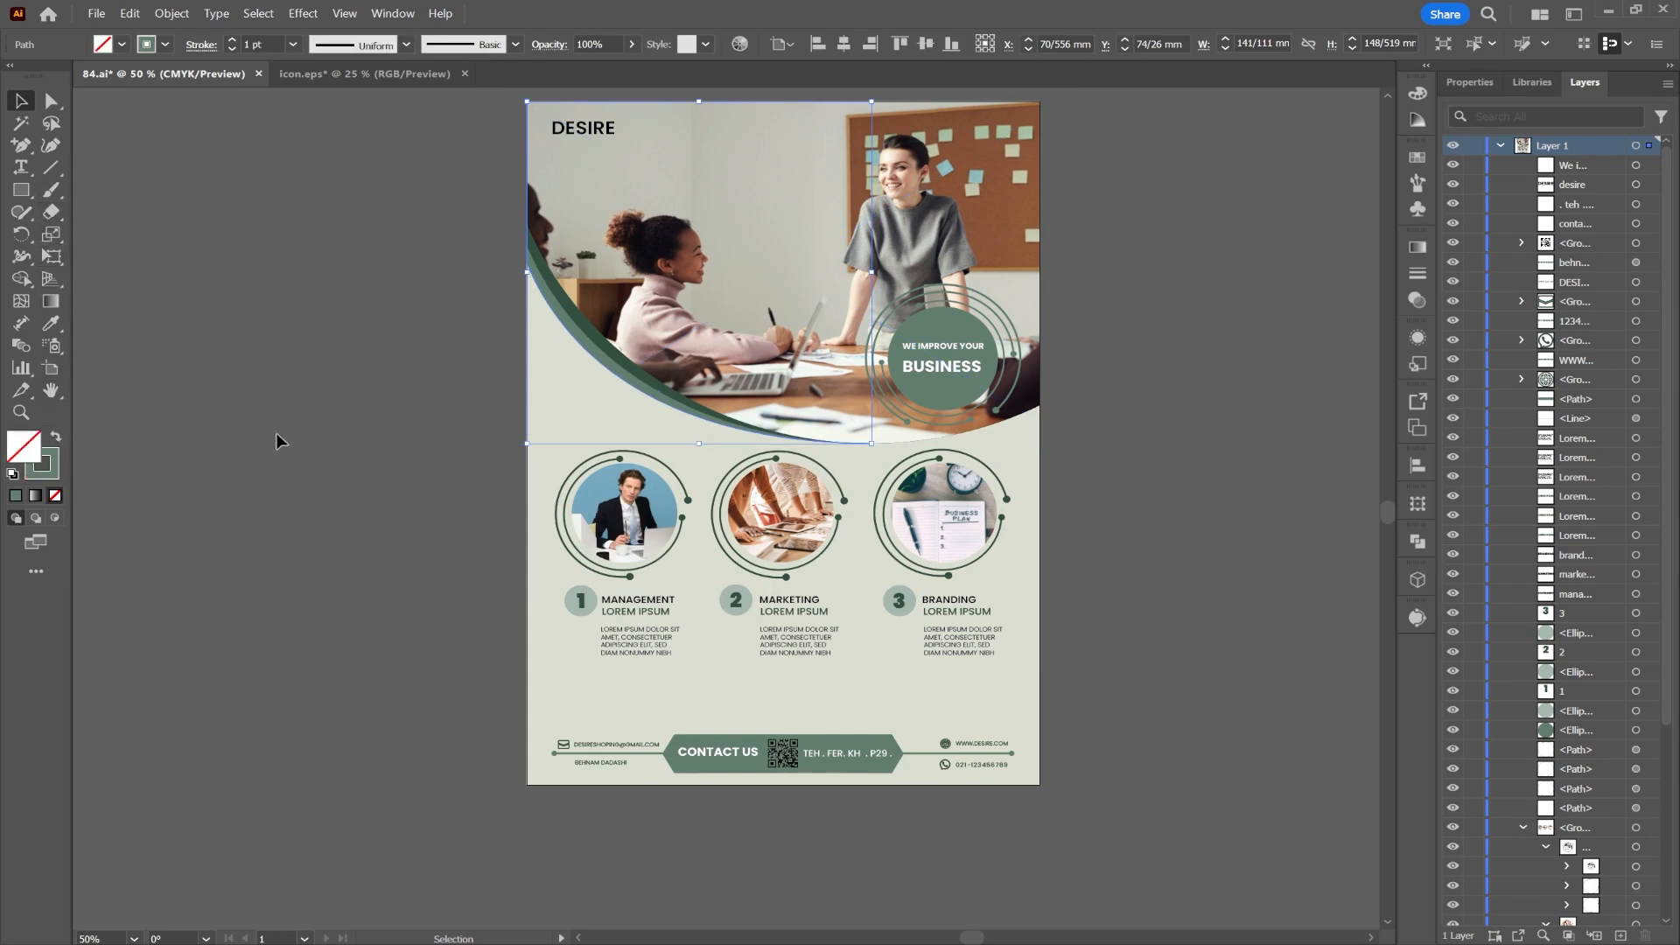
pyautogui.click(232, 40)
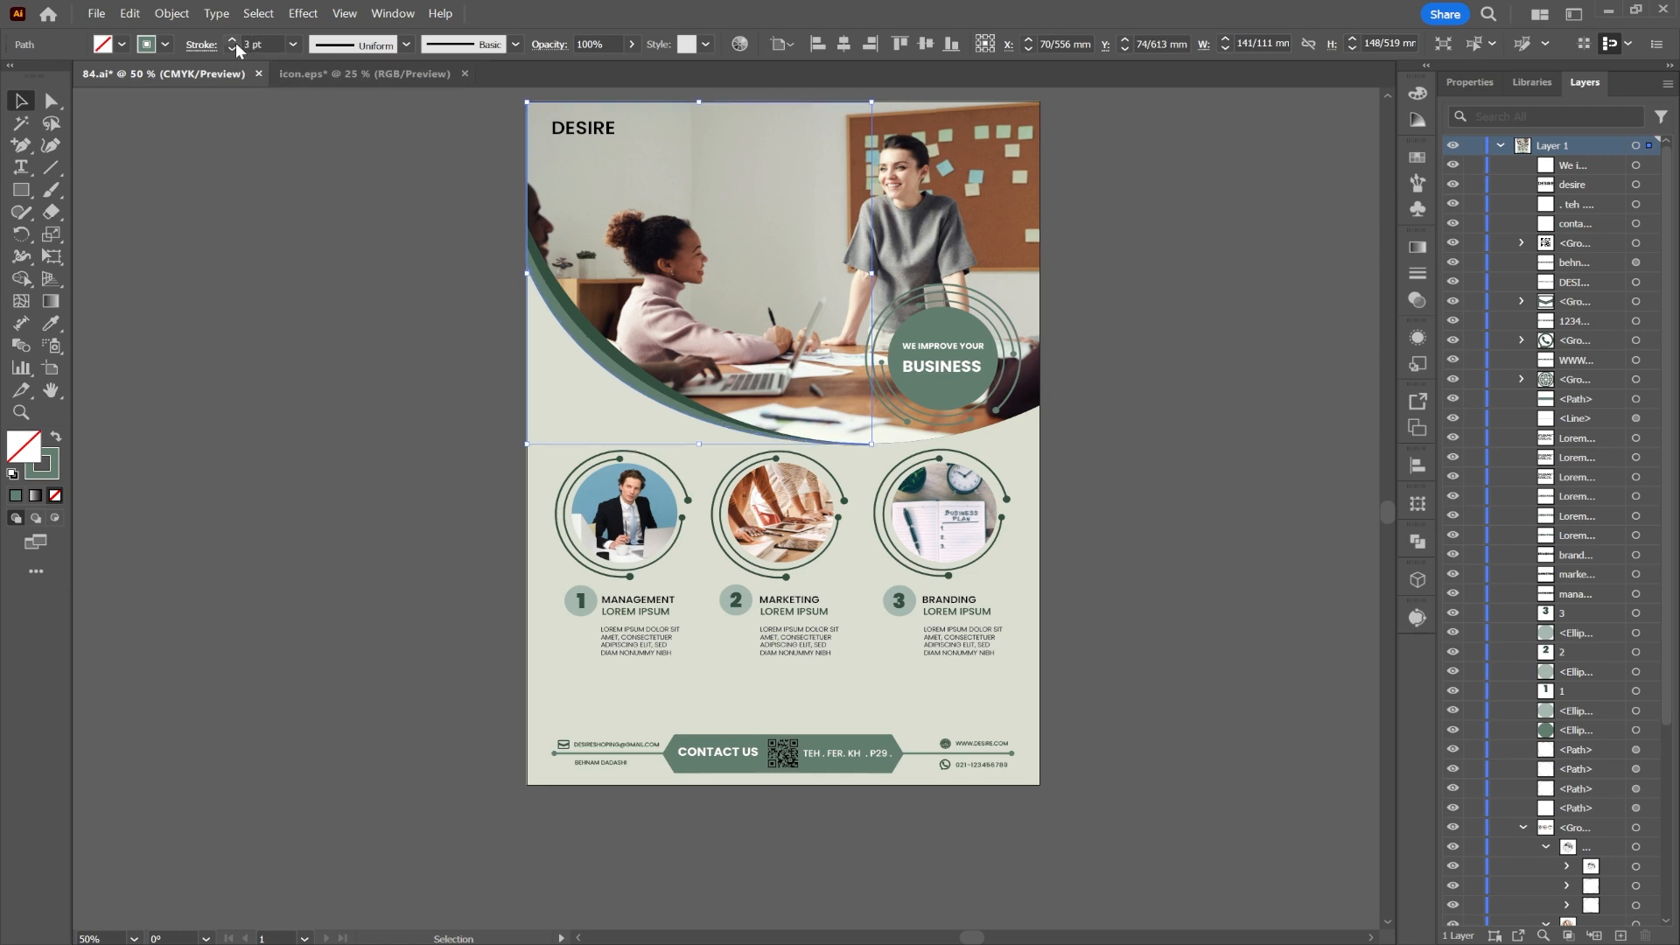
pyautogui.press('Down')
pyautogui.press('Down')
pyautogui.press('Down')
pyautogui.press('Down')
pyautogui.press('Down')
pyautogui.press('Down')
pyautogui.press('Down')
pyautogui.press('Down')
pyautogui.press('Down')
pyautogui.press('Down')
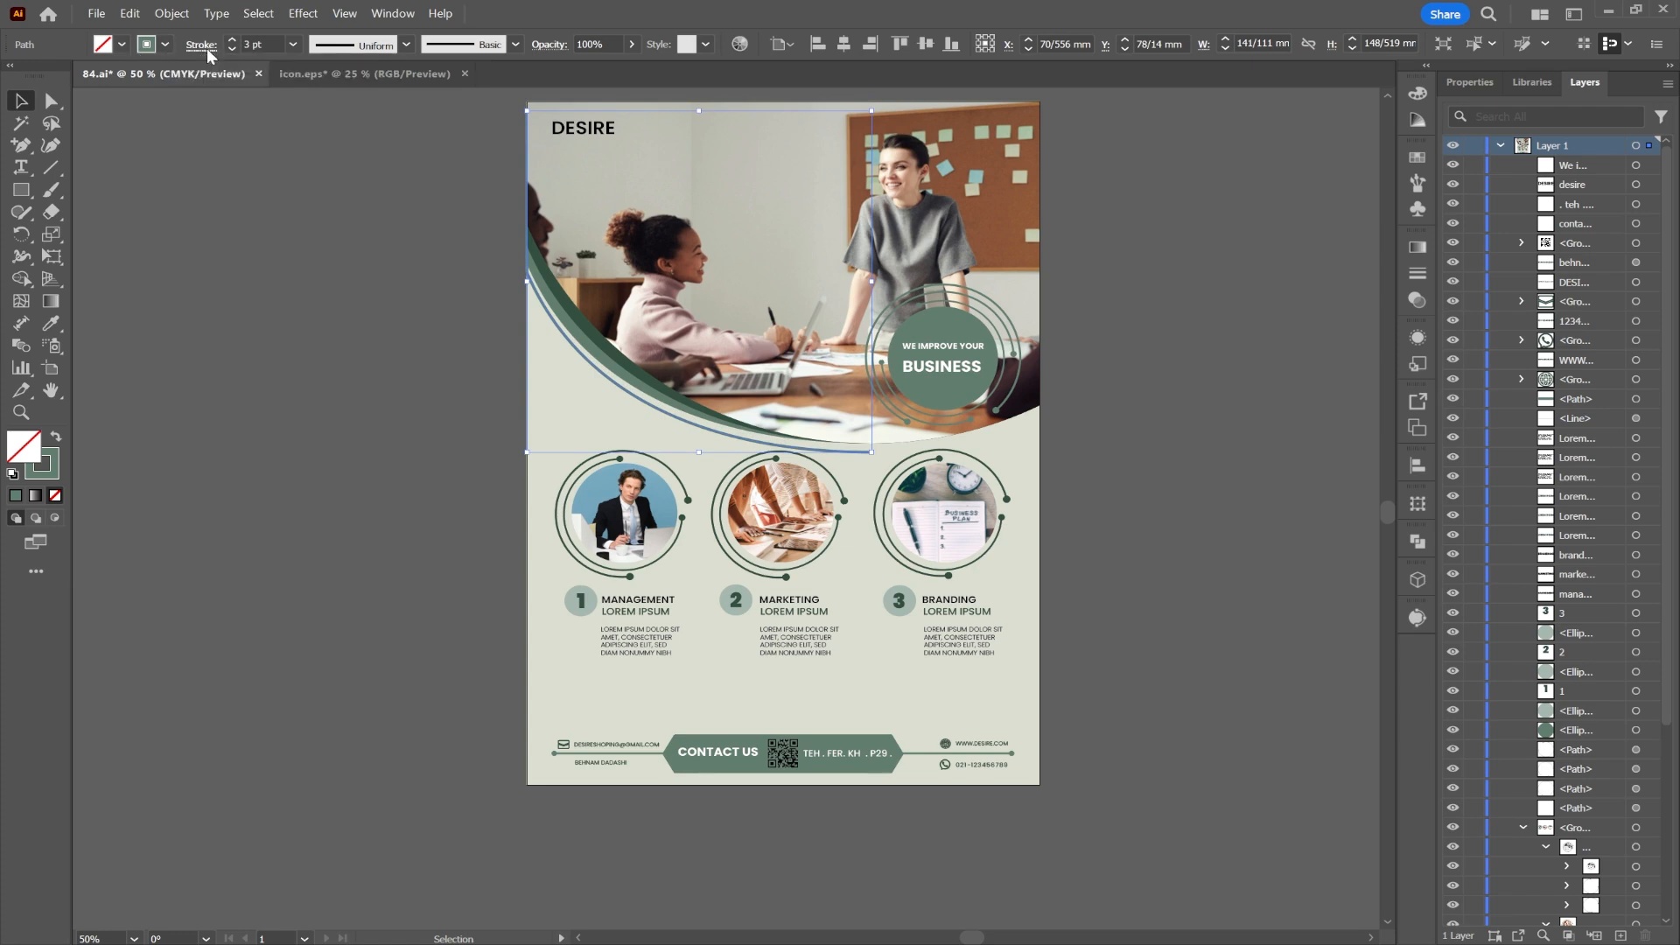
# Step: Put circle arrowheads on both the end and the start of the curved line
pyautogui.click(206, 52)
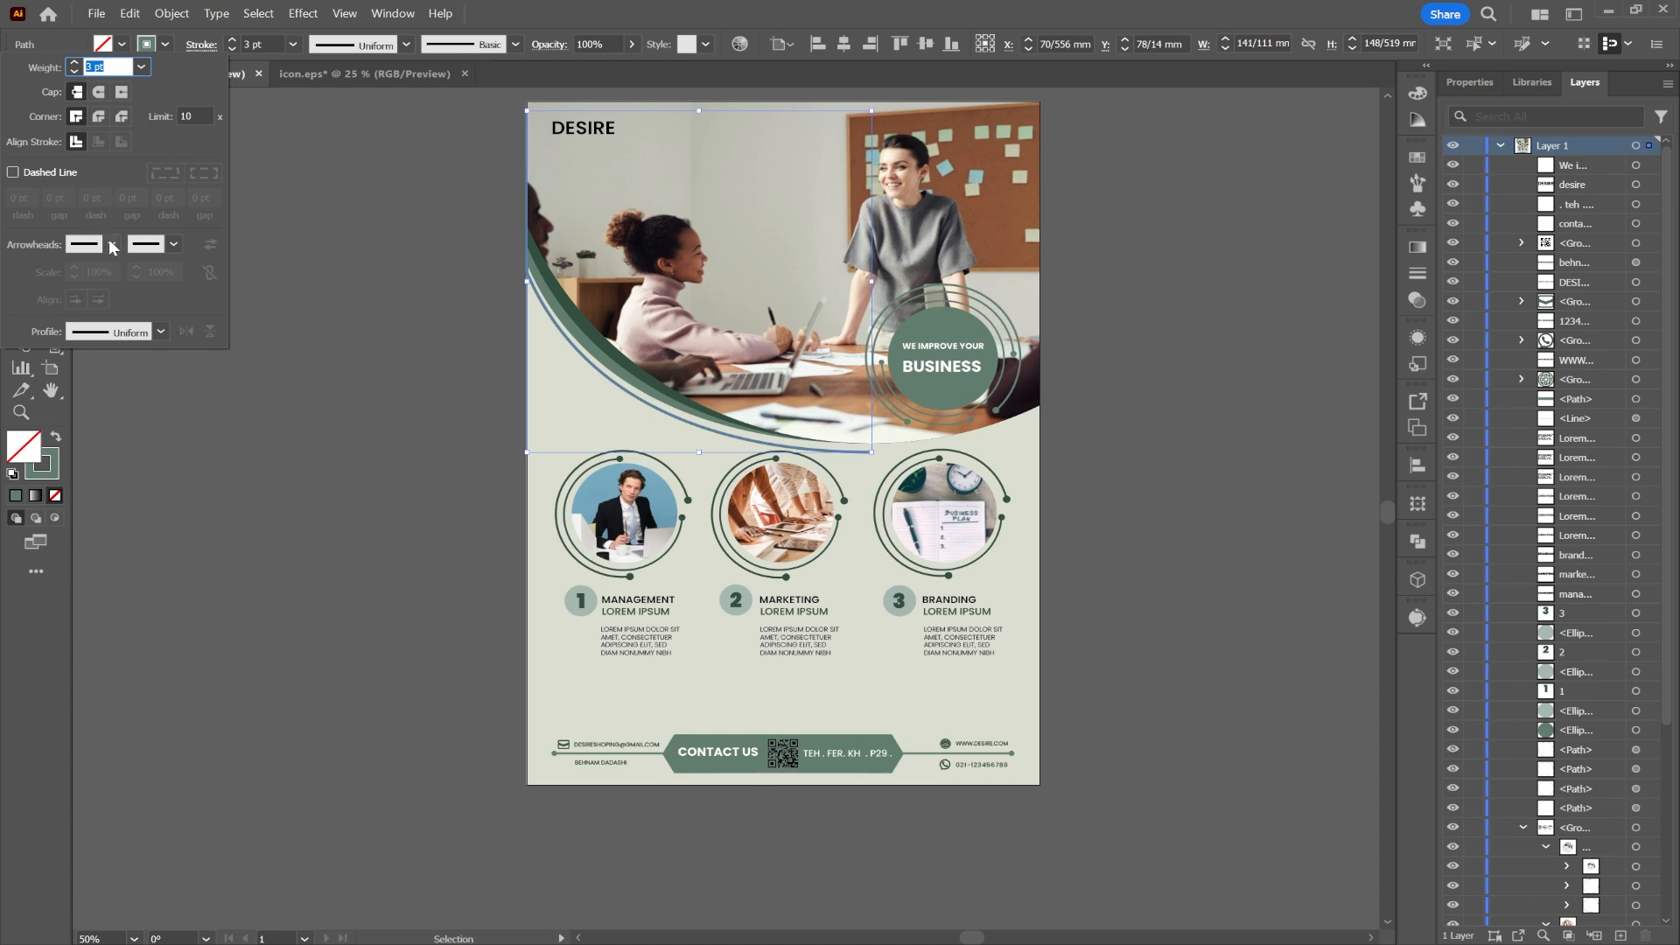
pyautogui.click(174, 245)
pyautogui.scroll(-6, 77, 463)
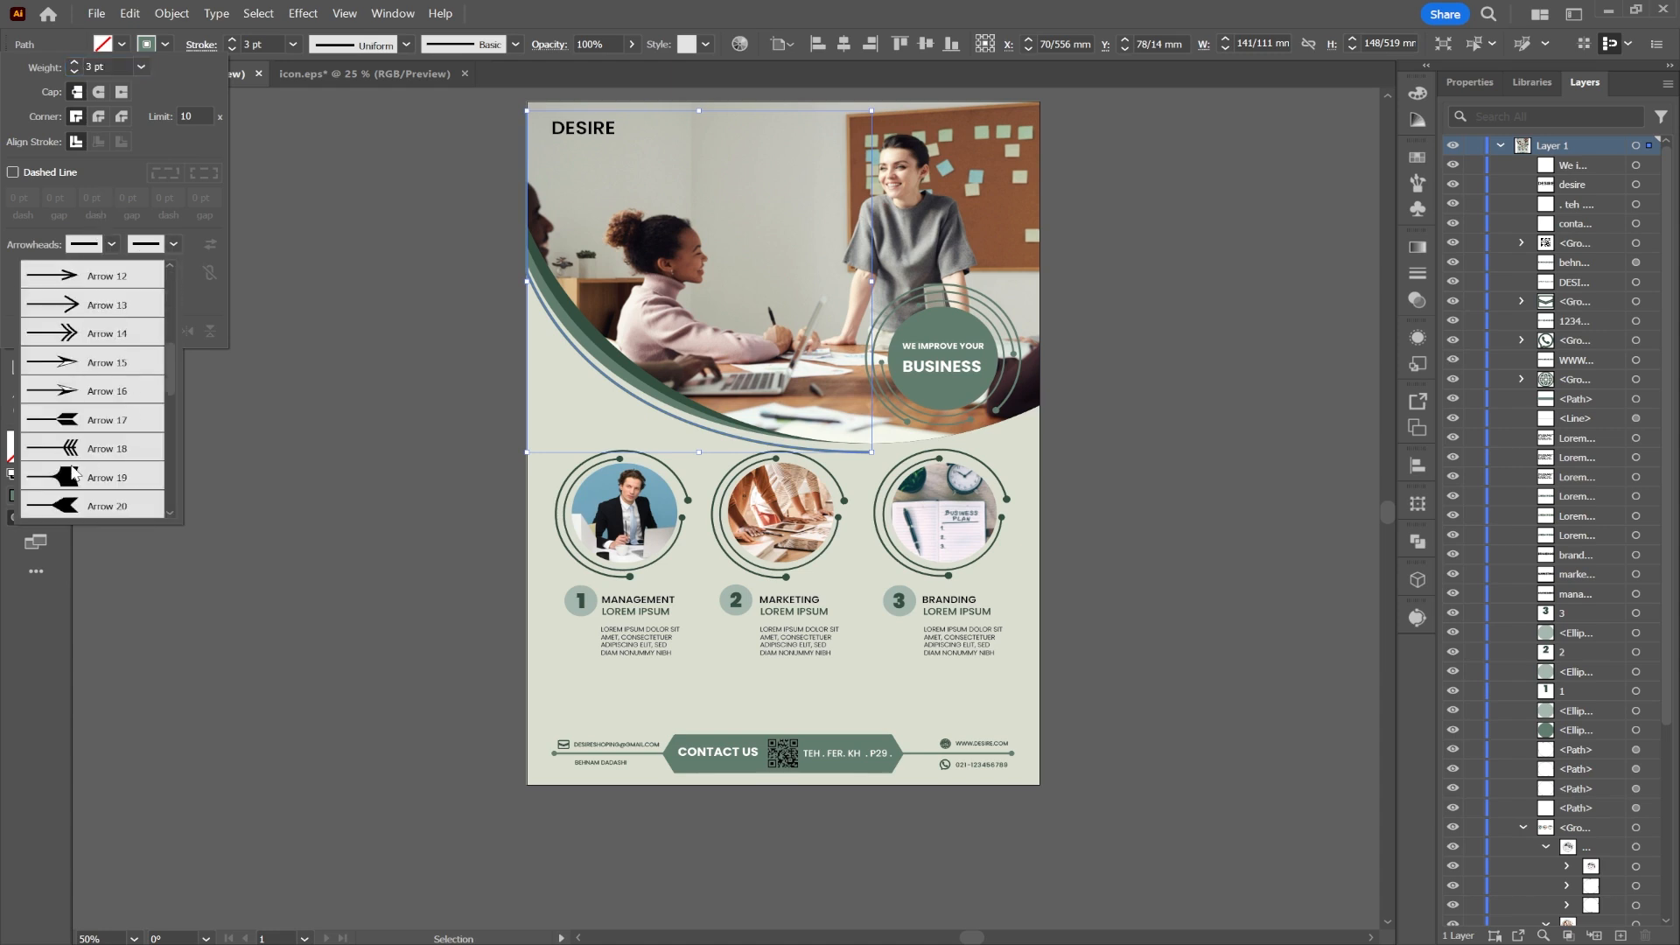
pyautogui.scroll(-1, 77, 461)
pyautogui.click(98, 278)
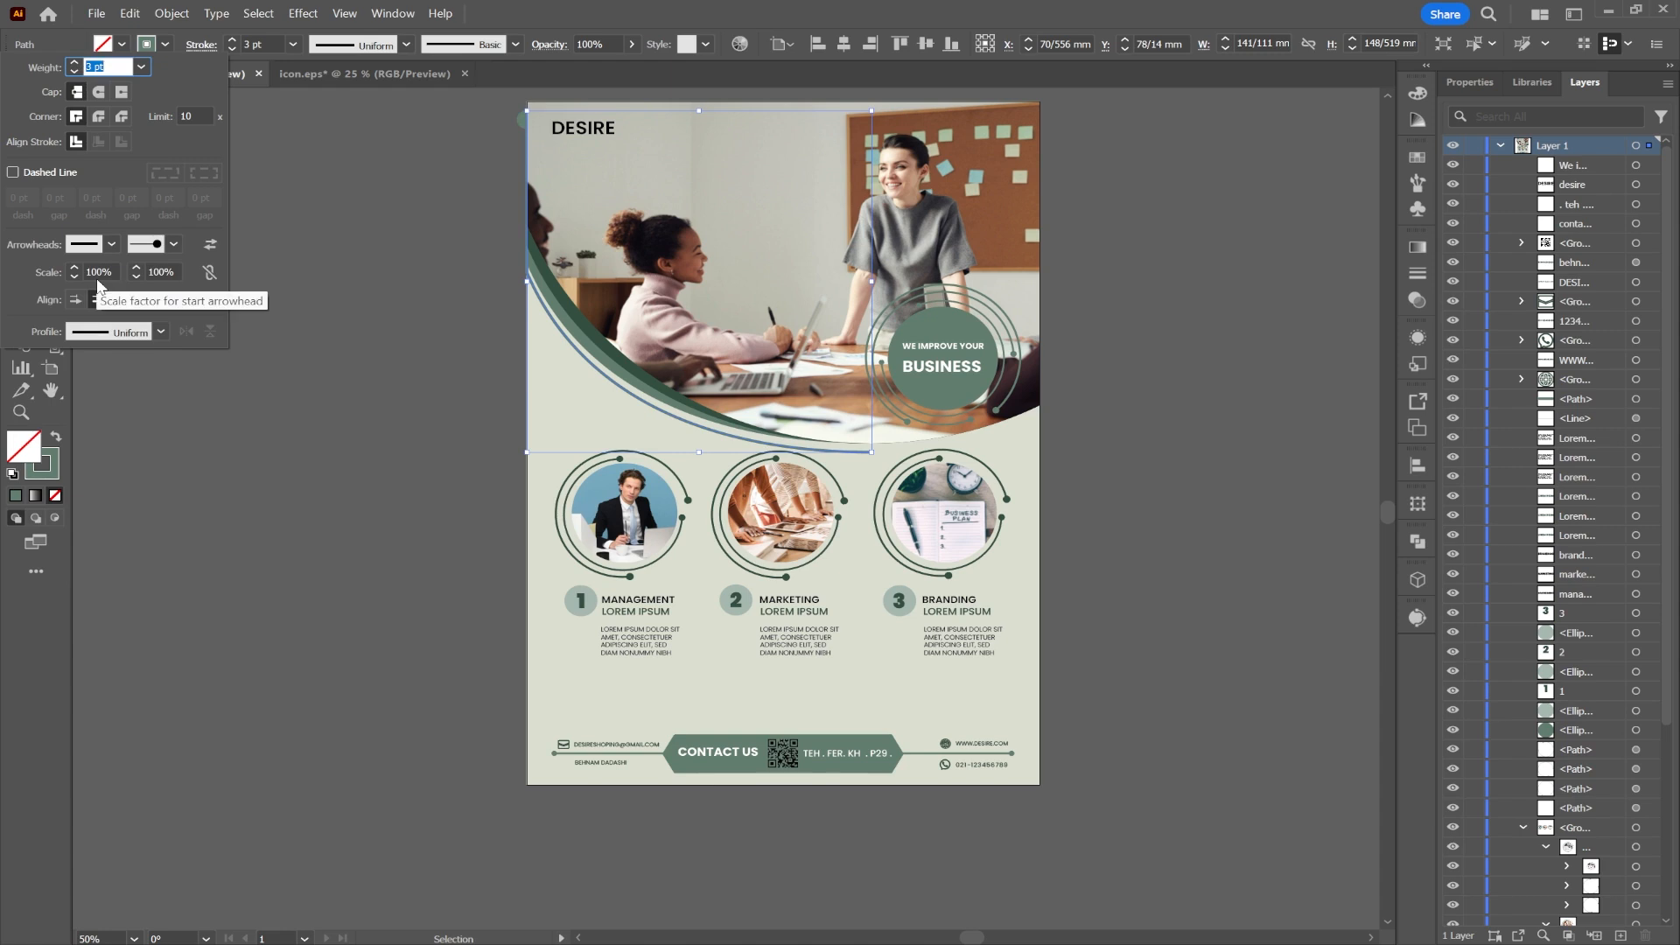
pyautogui.click(111, 245)
pyautogui.scroll(-5, 49, 451)
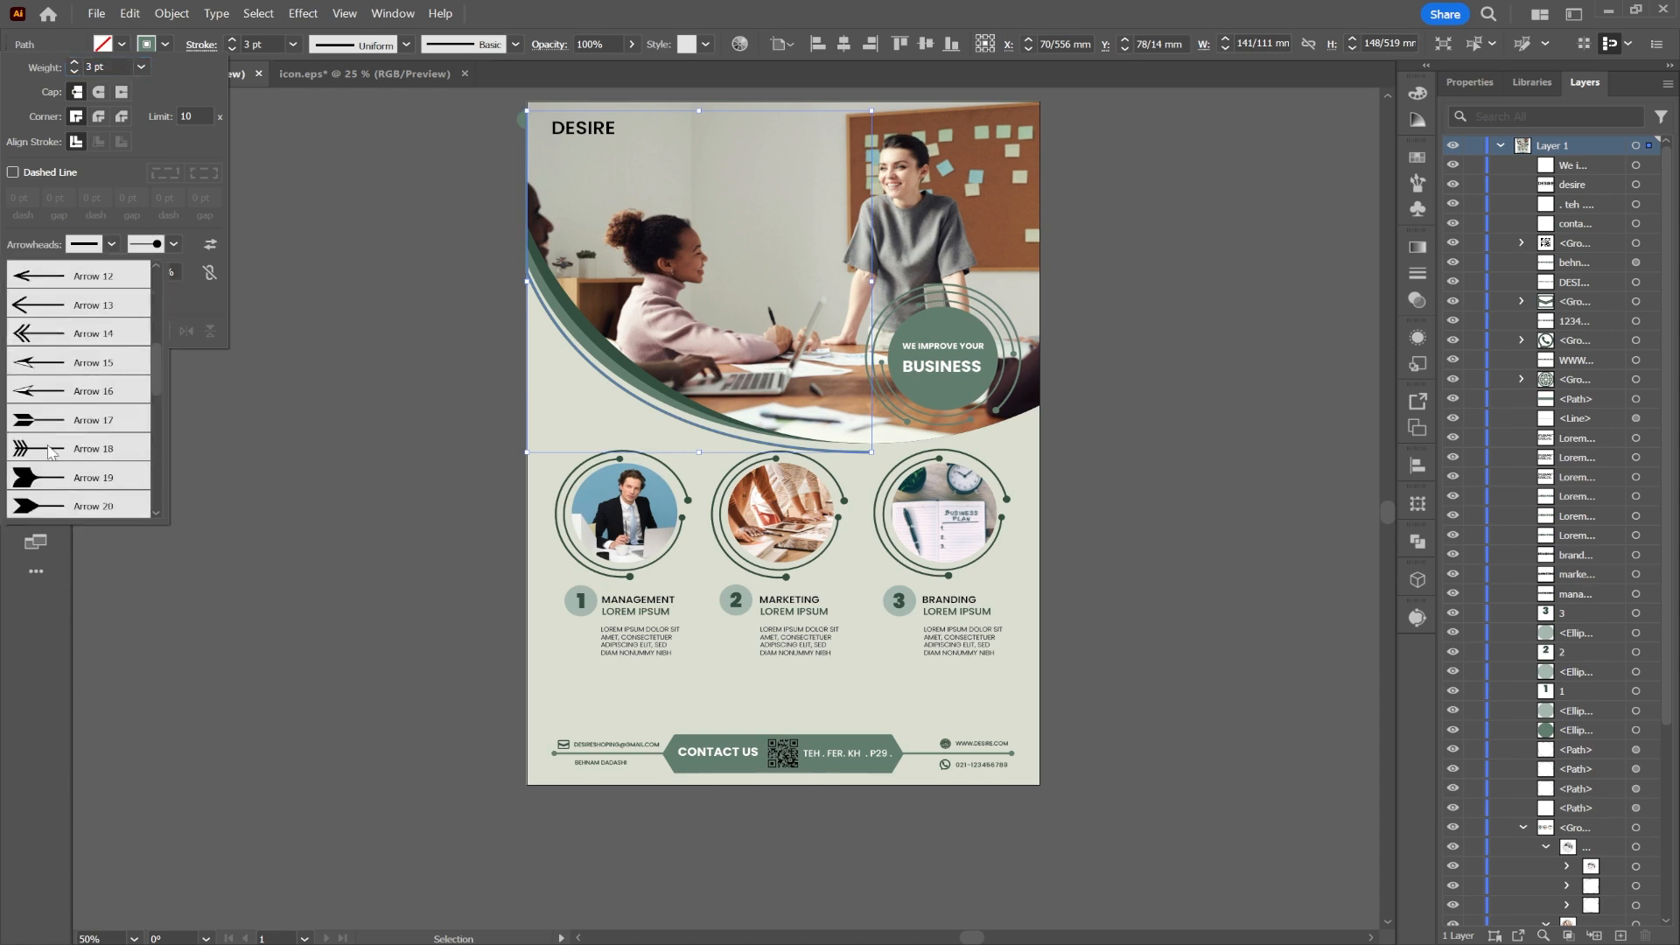
pyautogui.click(76, 375)
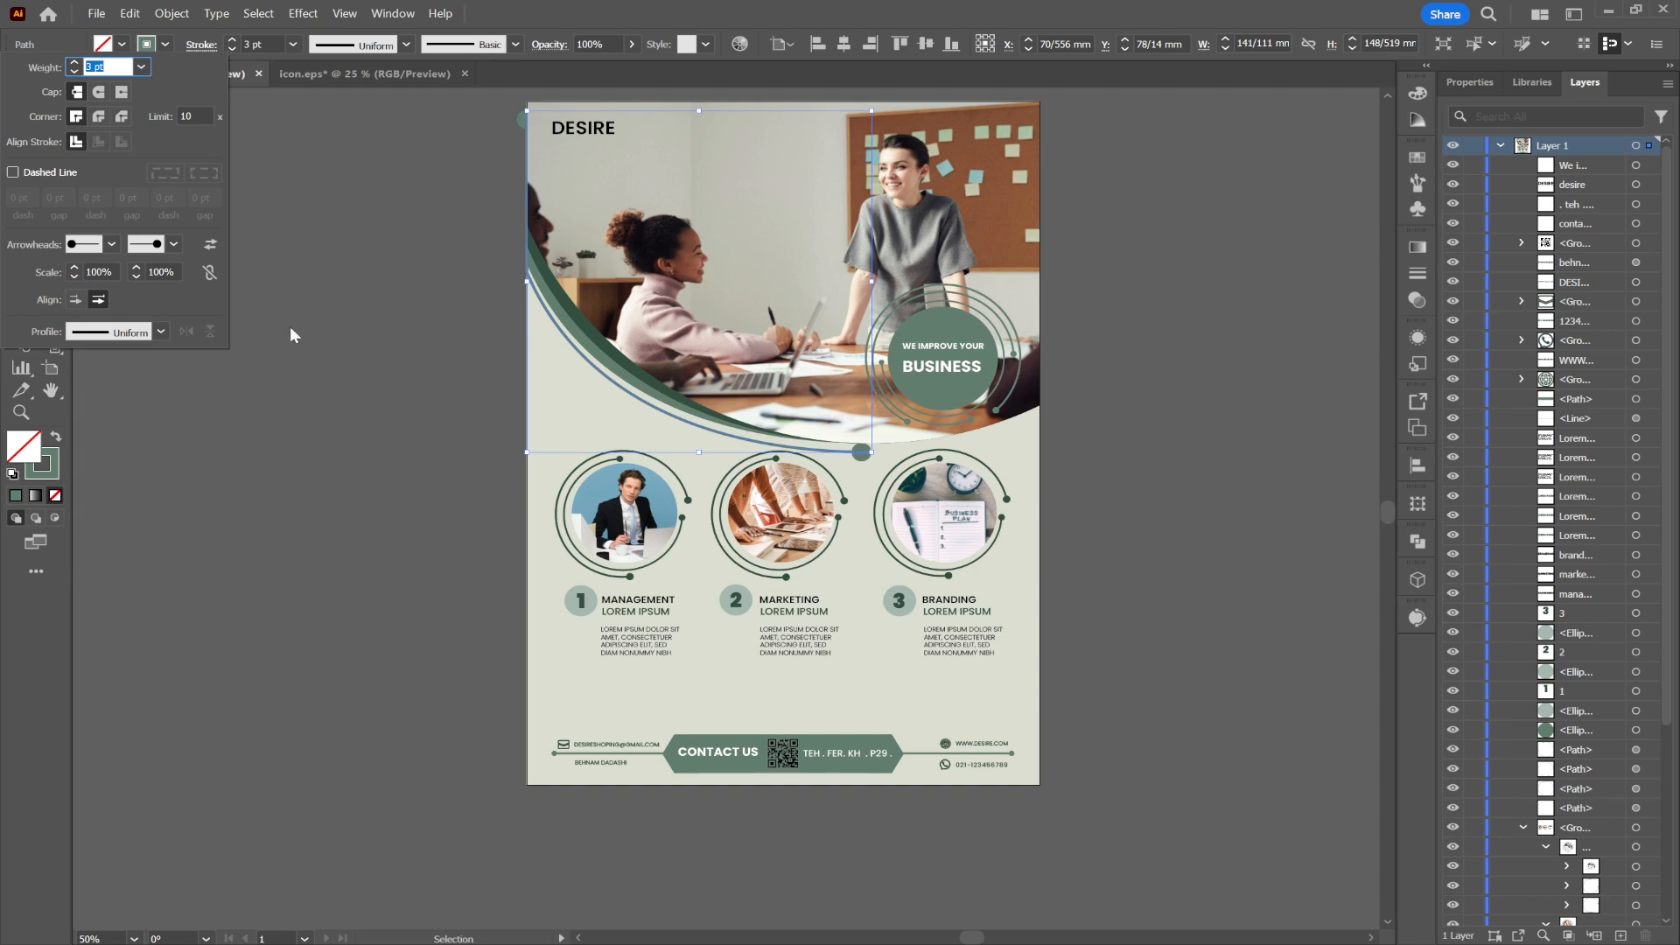
# Step: Scale the start arrowhead to 40% and set the end arrowhead to none
pyautogui.click(114, 270)
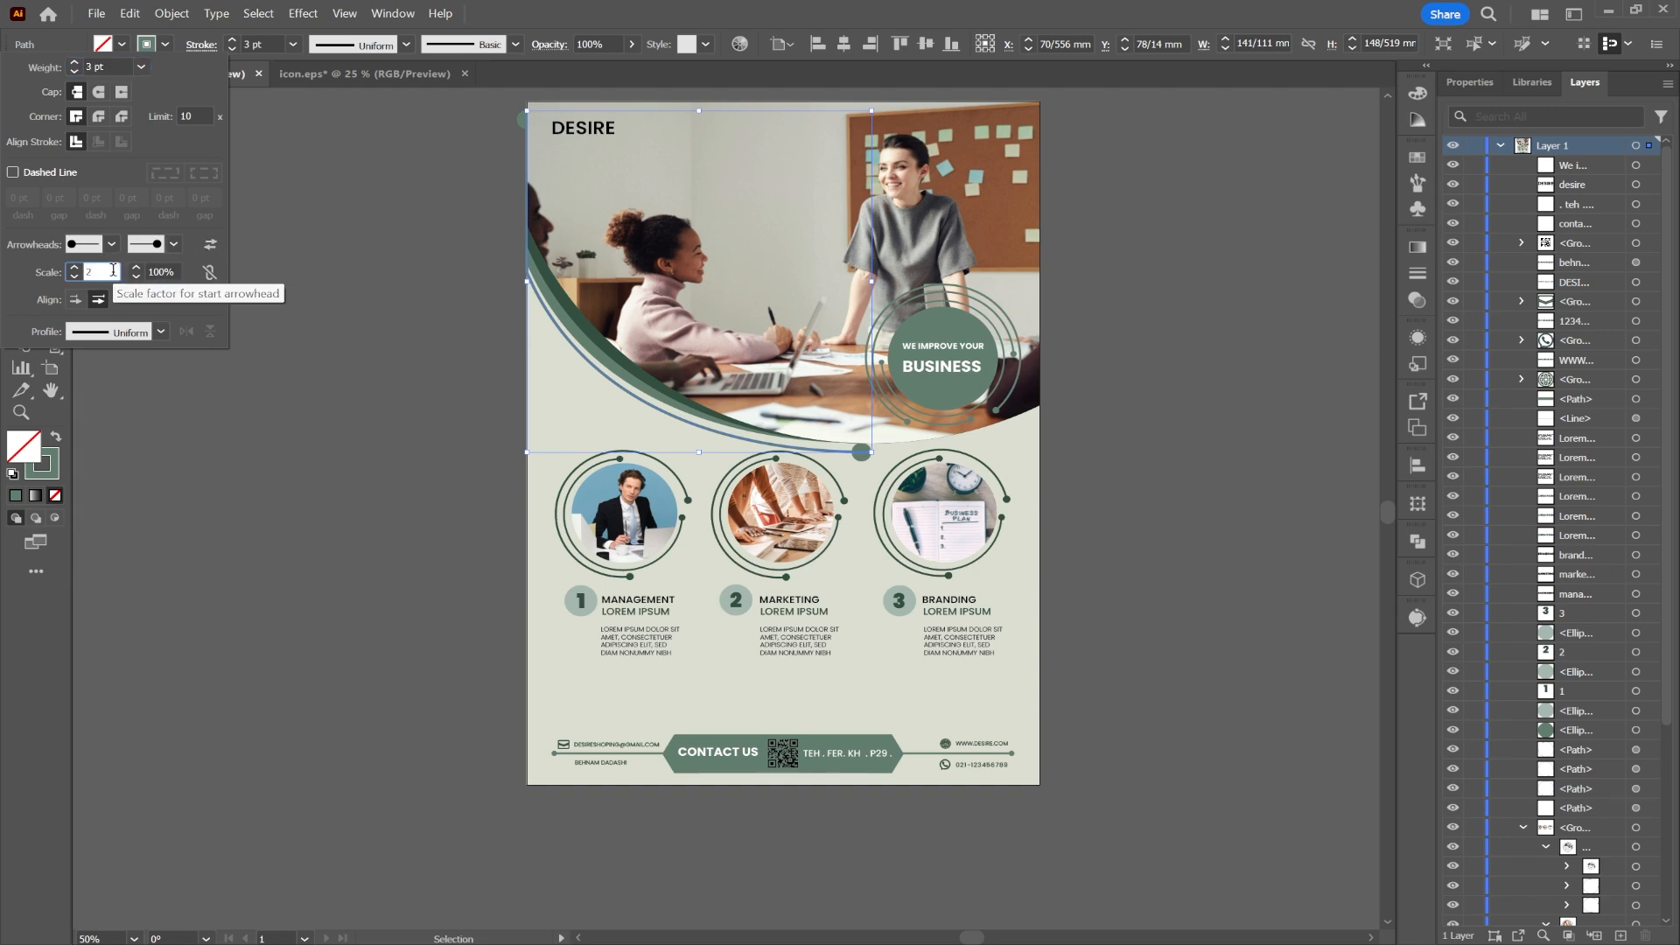
pyautogui.write('30')
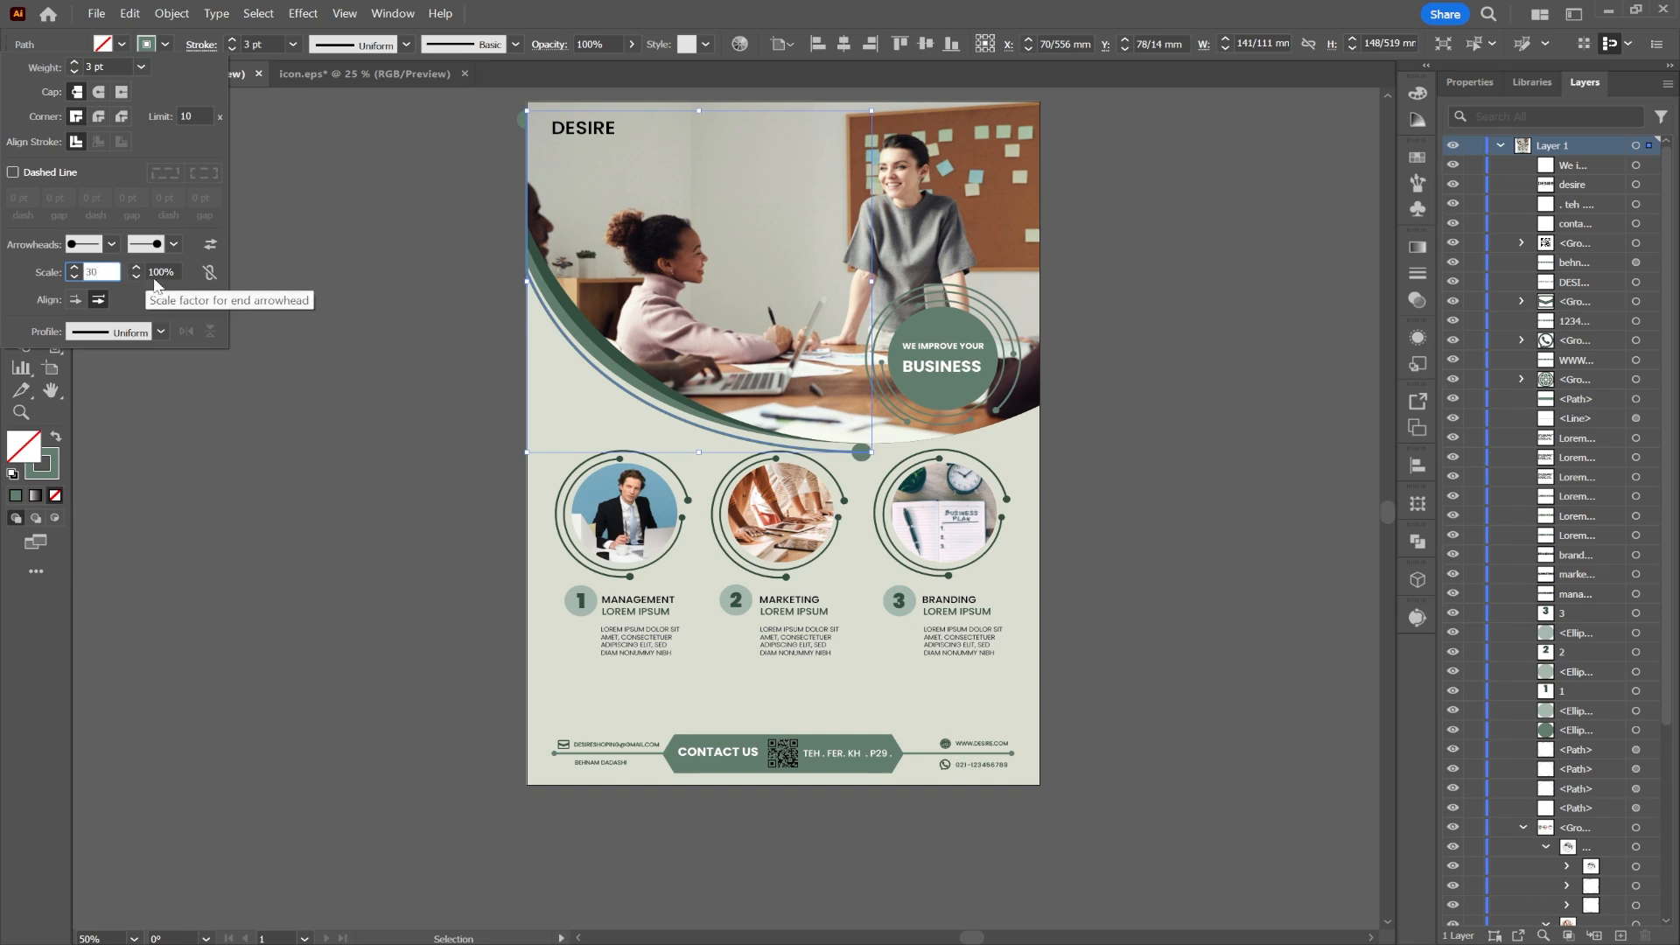
pyautogui.click(156, 272)
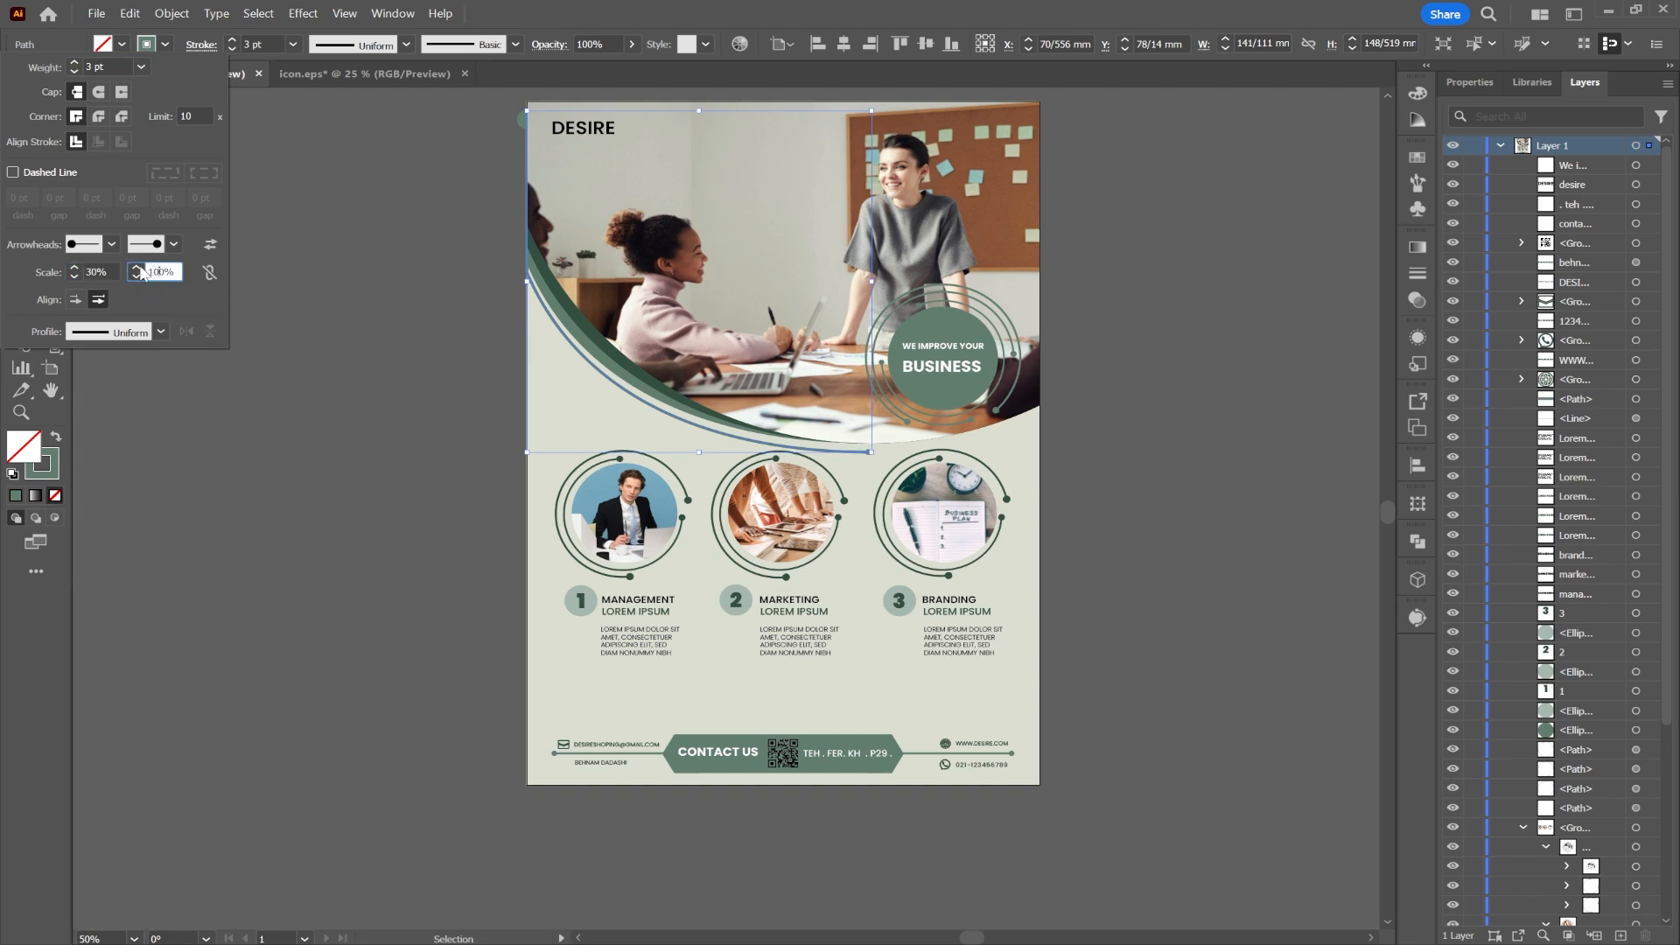
pyautogui.click(102, 268)
pyautogui.write('40')
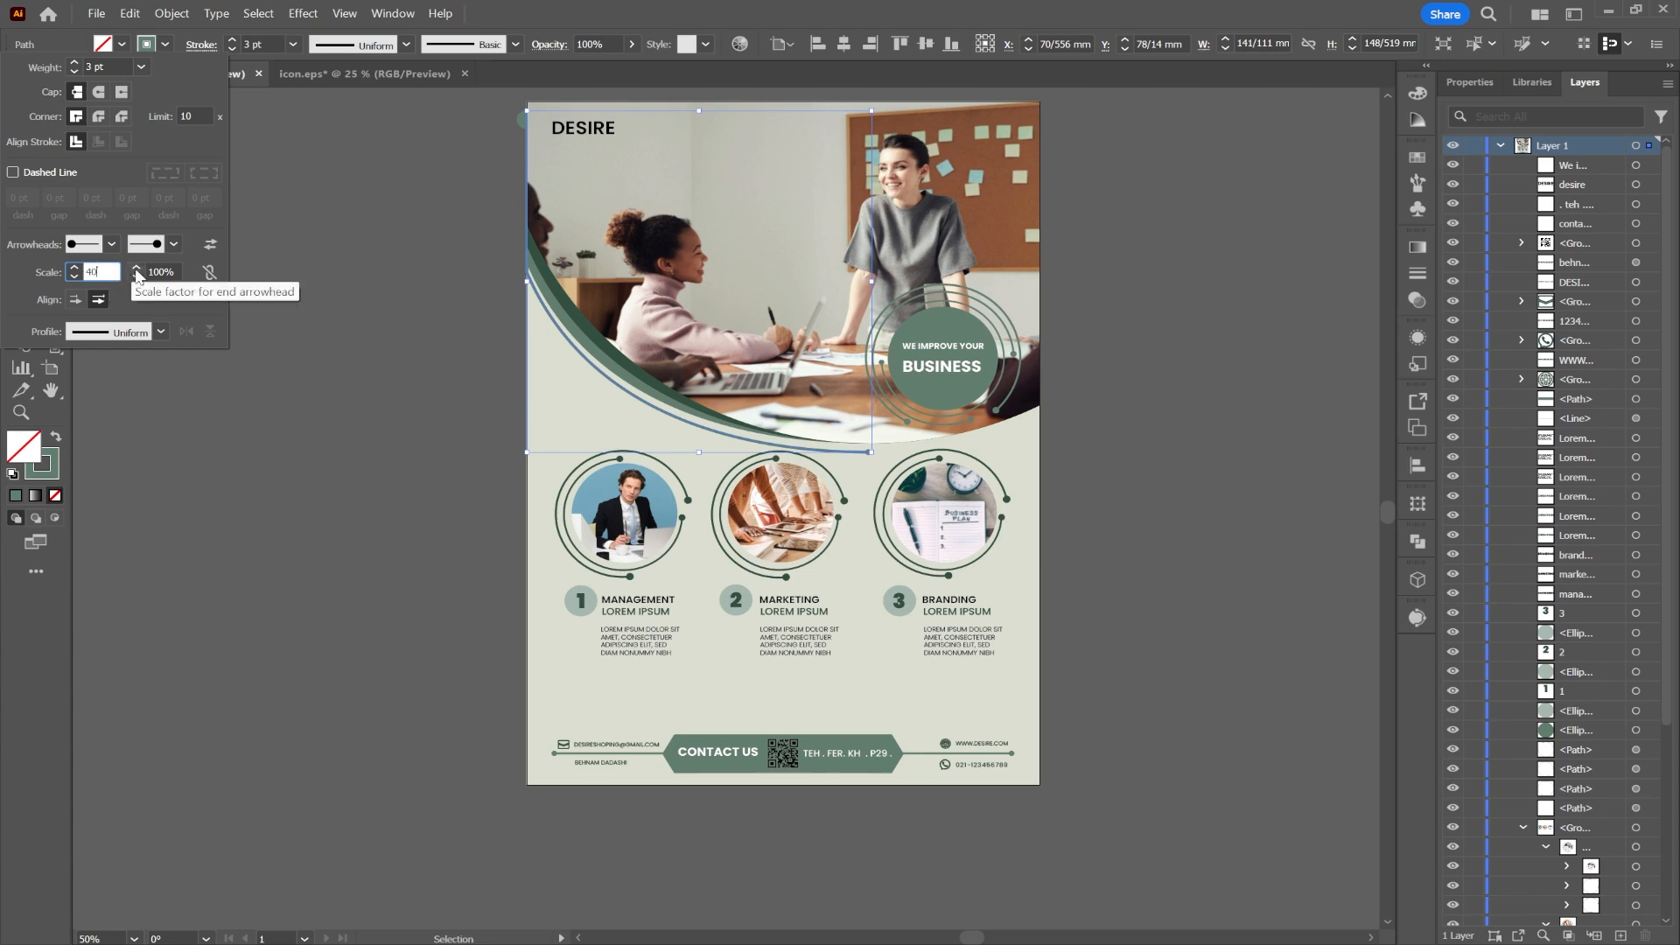
pyautogui.click(174, 244)
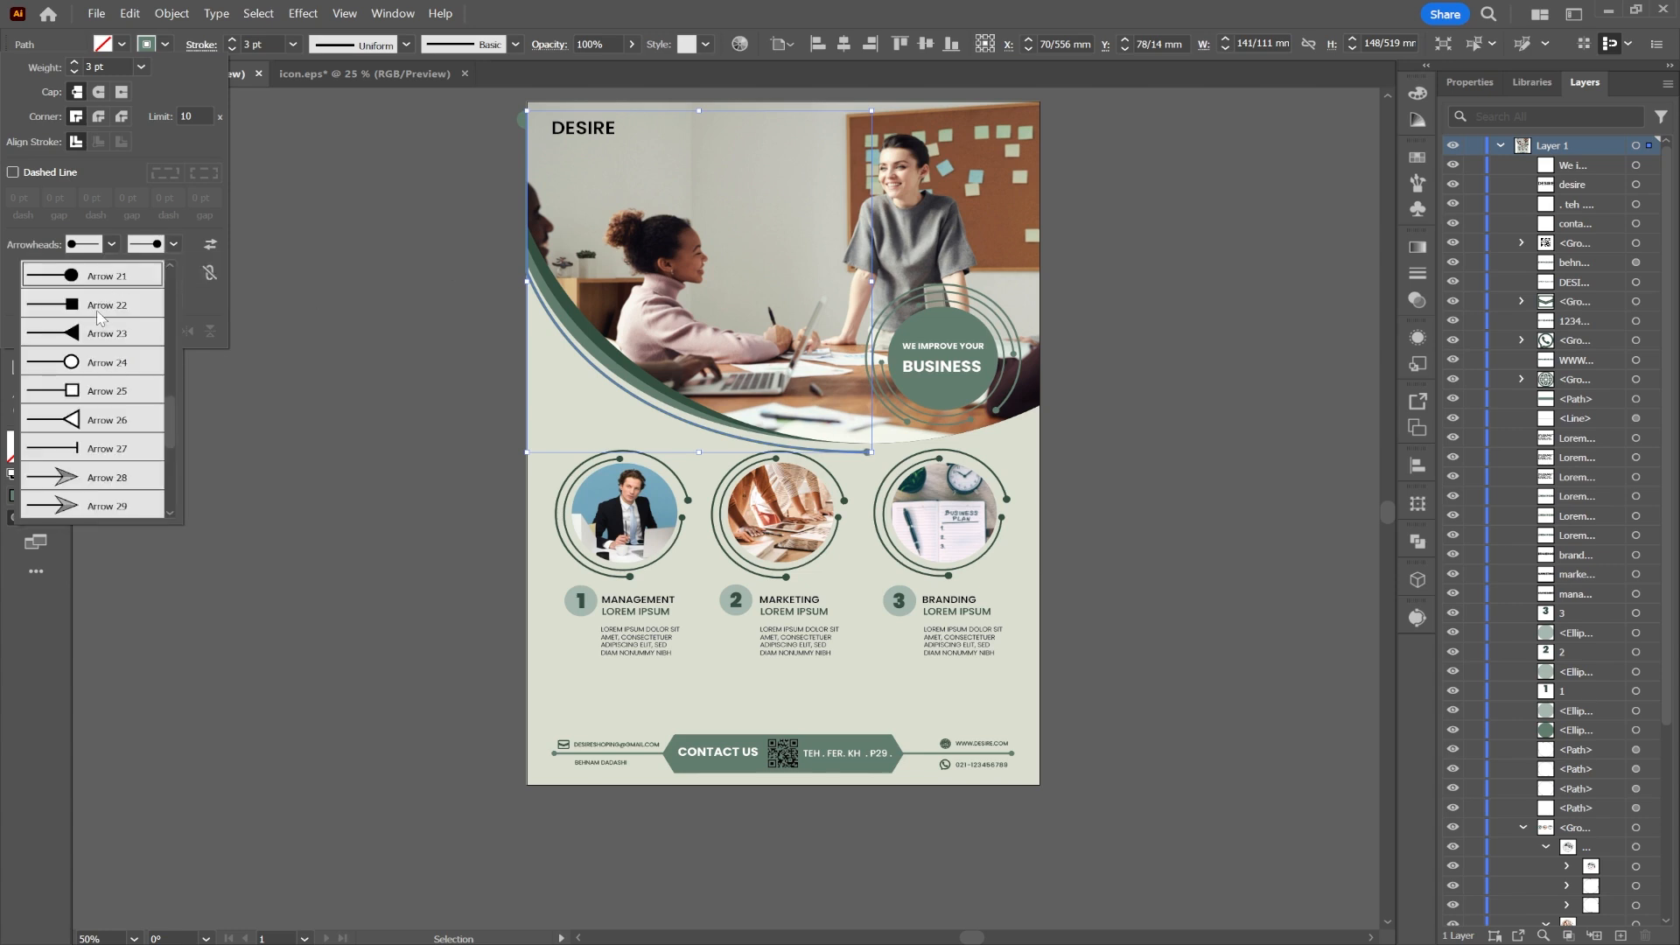
pyautogui.click(98, 276)
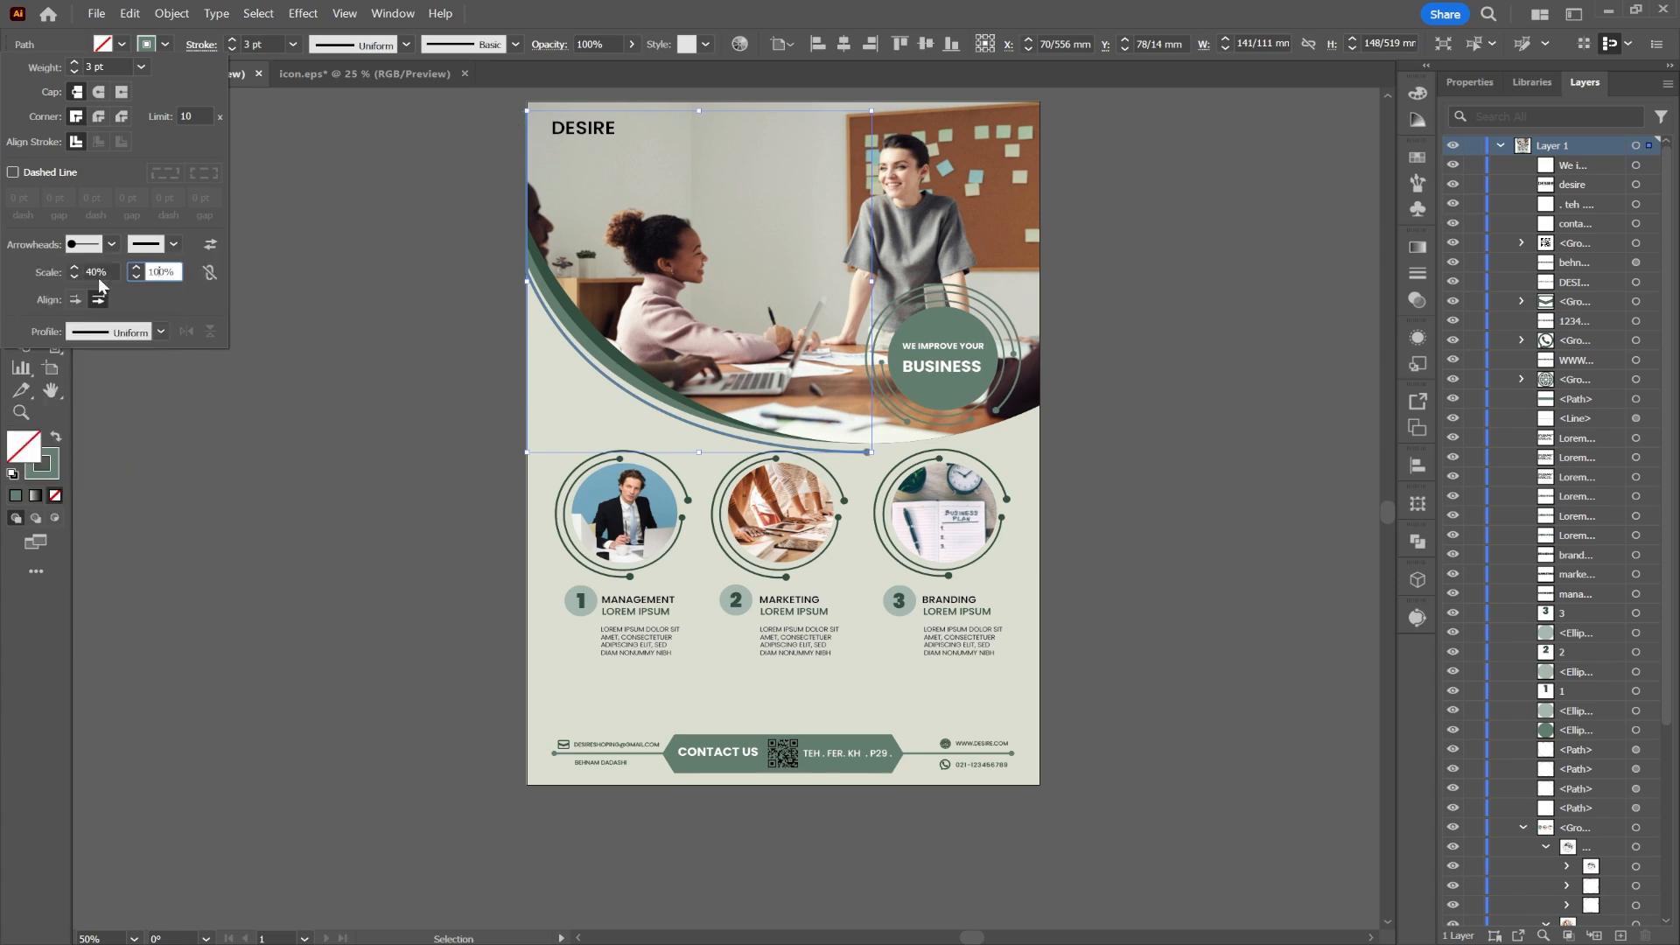
pyautogui.click(254, 413)
pyautogui.click(318, 390)
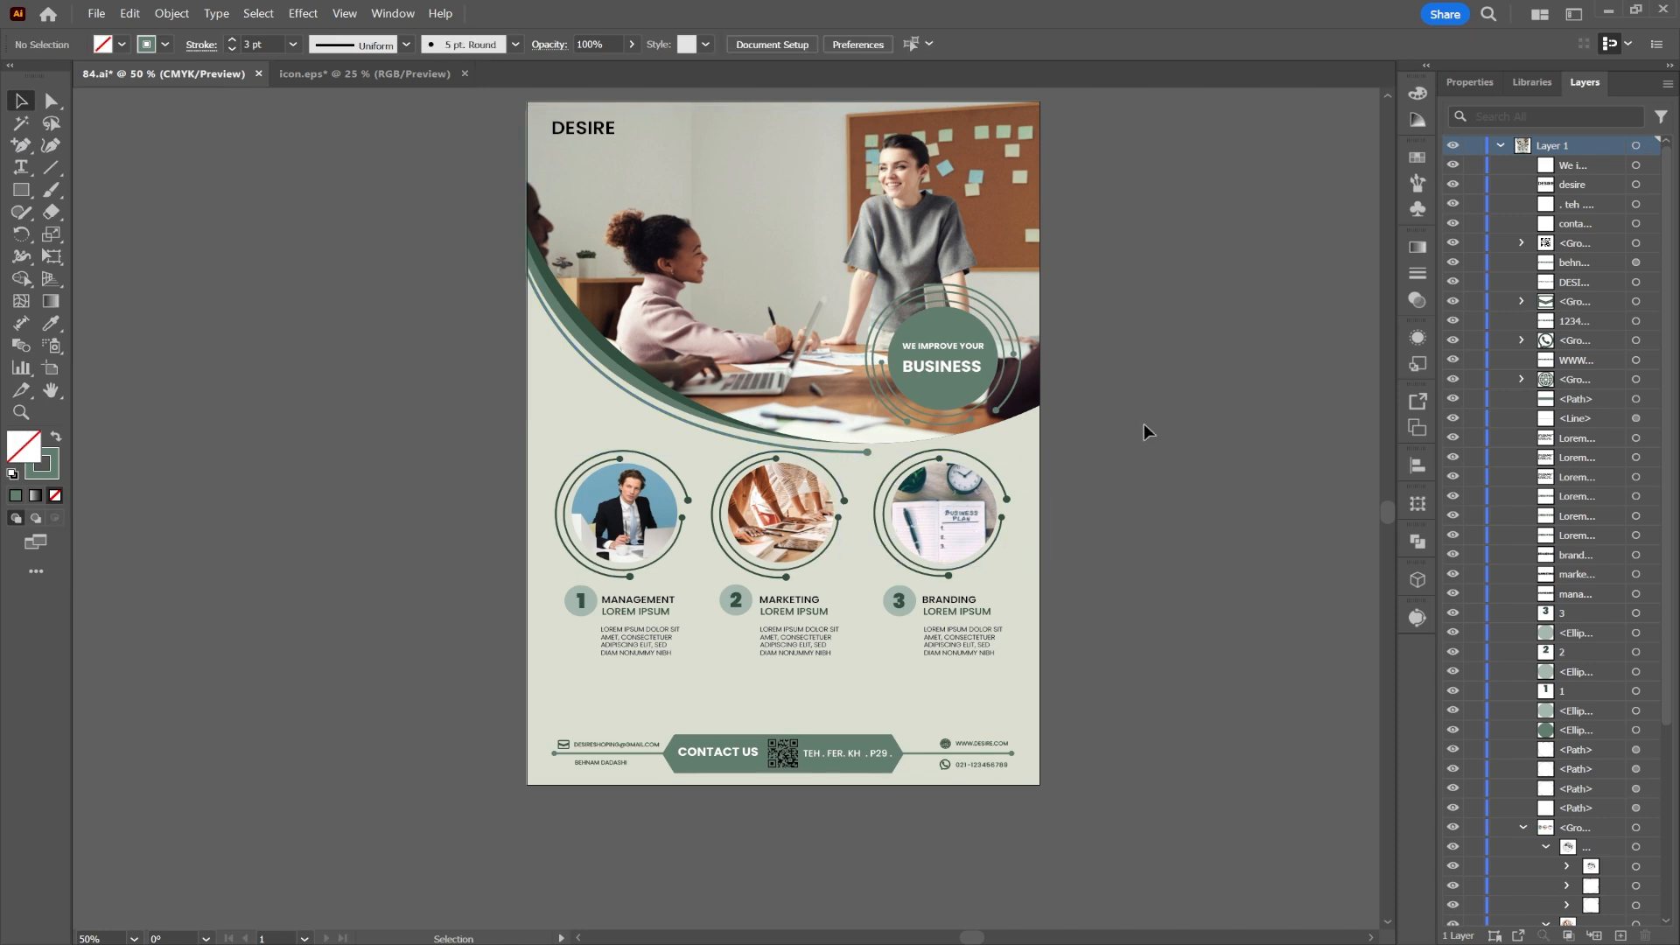
# Step: Copy the curved line and paste it in back, undoing a trial move of the copy
pyautogui.click(847, 455)
pyautogui.scroll(3, 847, 452)
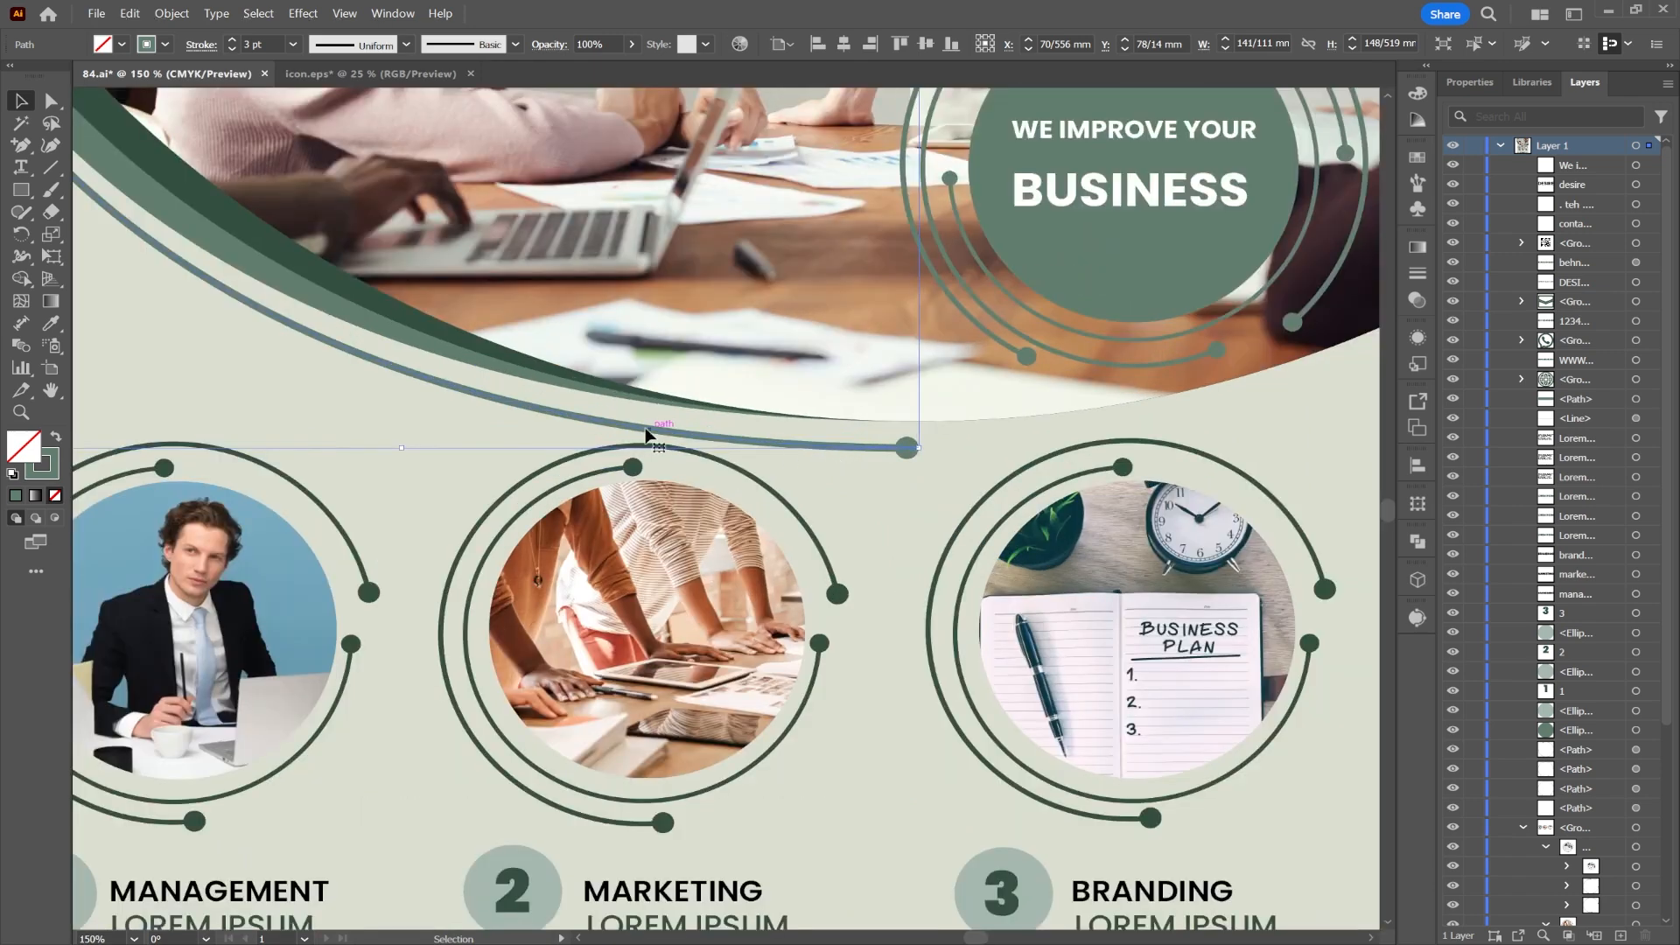
pyautogui.scroll(-3, 529, 425)
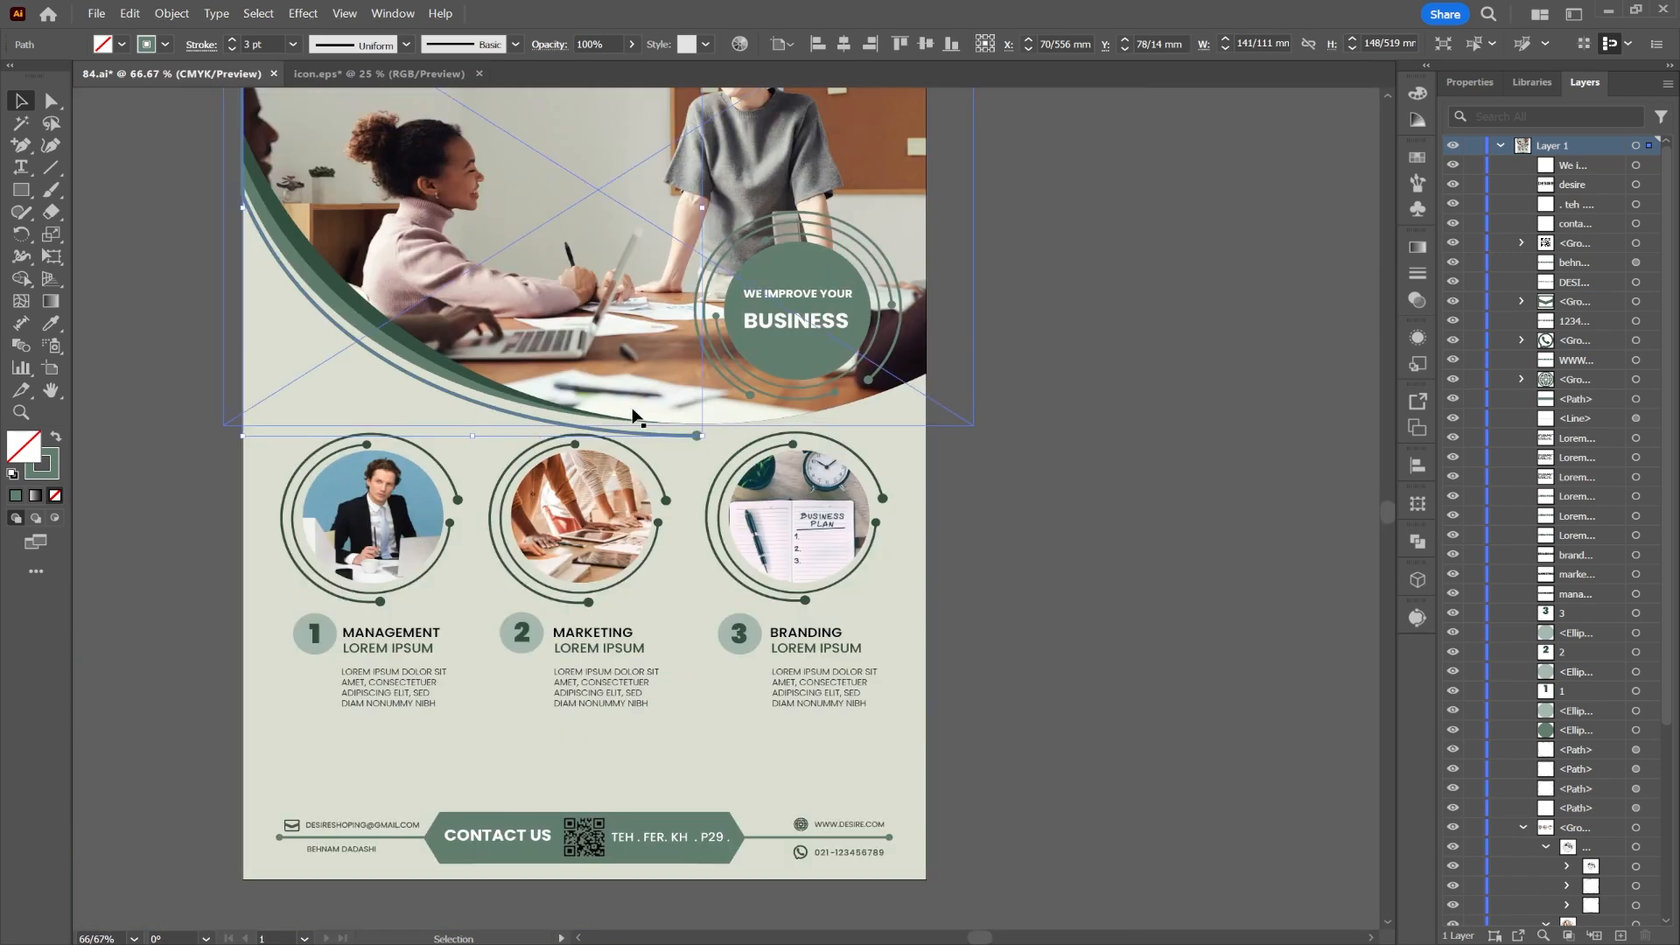
pyautogui.rightClick(620, 431)
pyautogui.click(666, 383)
pyautogui.rightClick(489, 409)
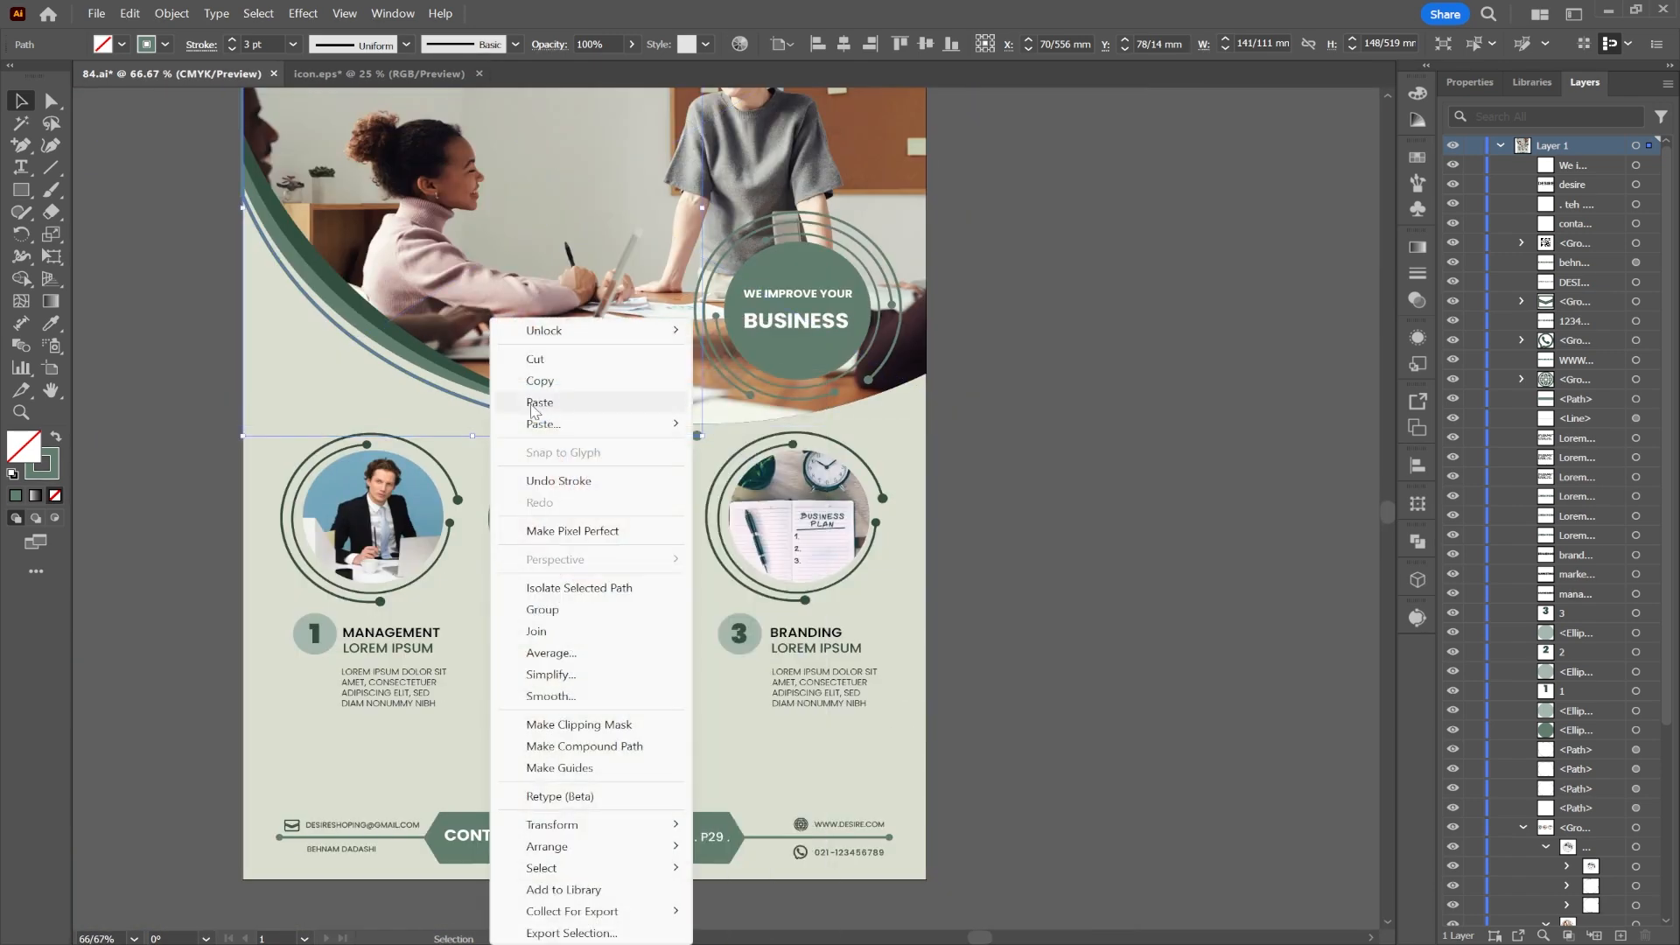
pyautogui.moveTo(567, 419)
pyautogui.click(757, 446)
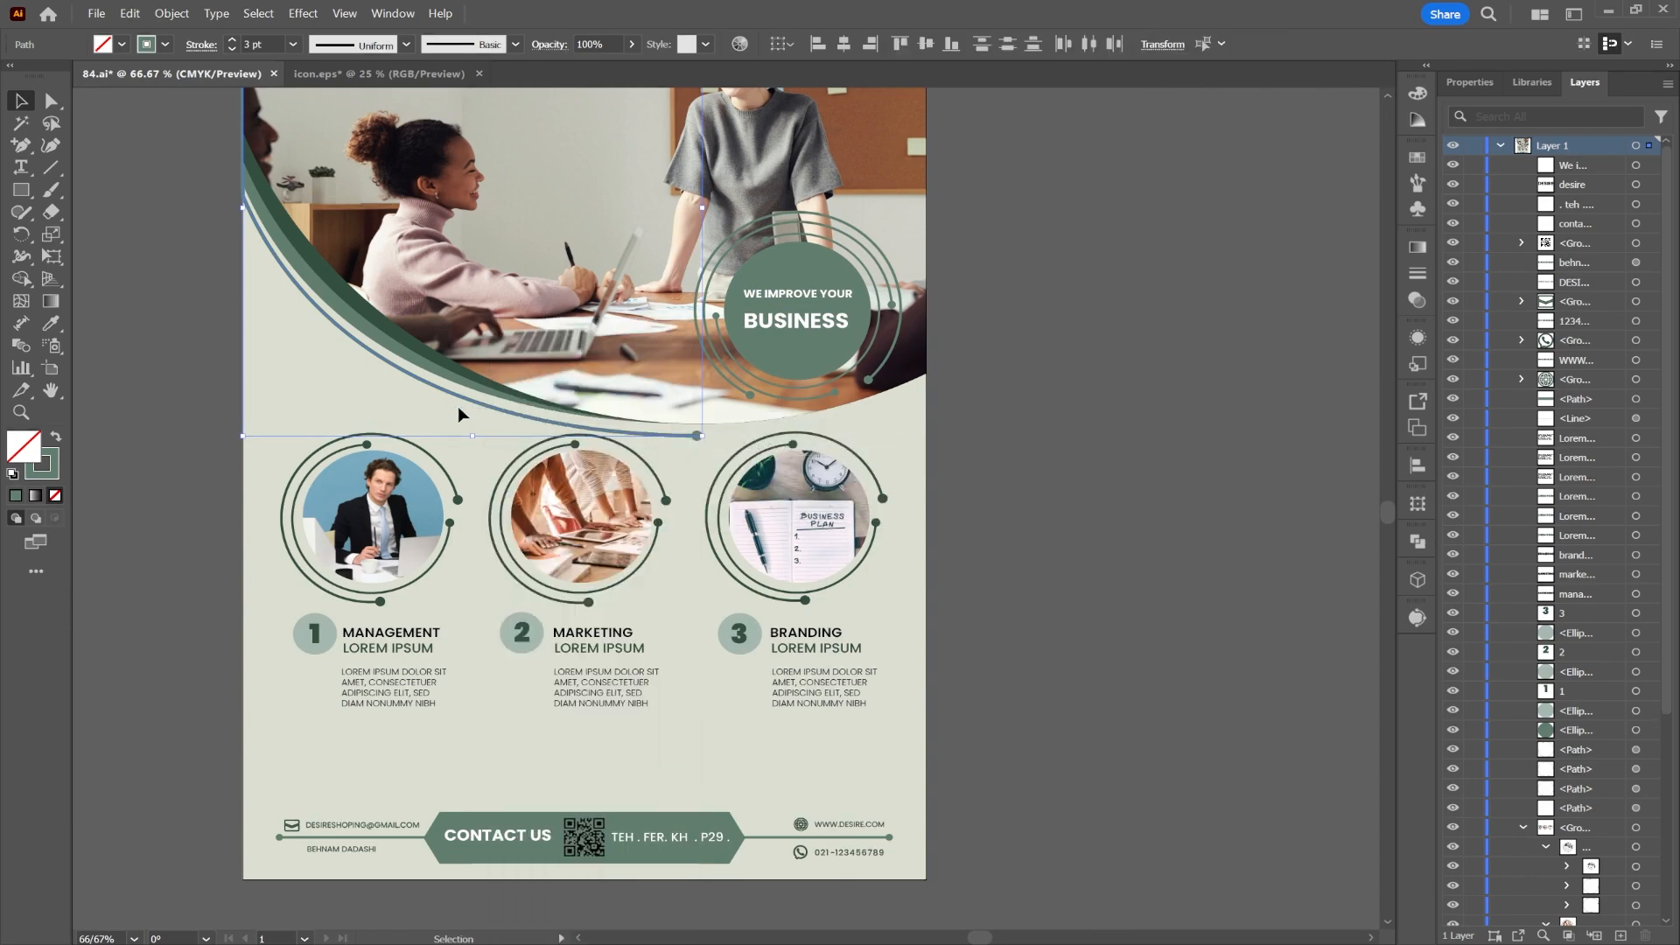
pyautogui.moveTo(380, 385); pyautogui.dragTo(399, 386)
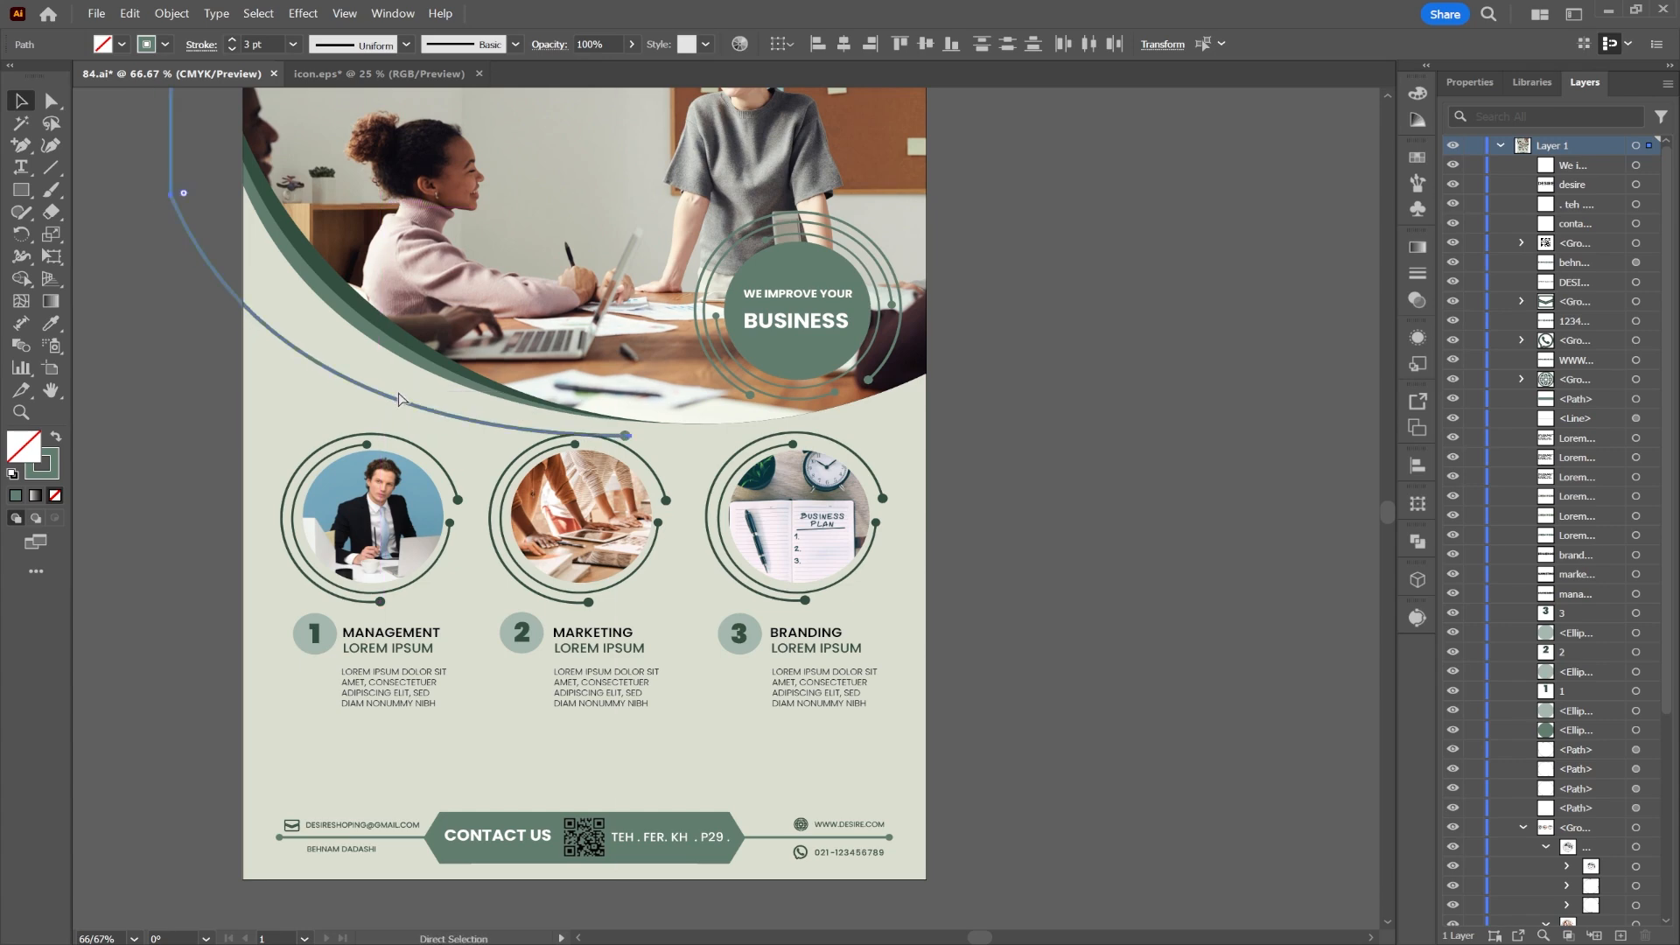
pyautogui.hotkey('ctrl', 'z')
# Step: Paste another copy of the curve in back and nudge it one step left
pyautogui.rightClick(441, 389)
pyautogui.click(491, 431)
pyautogui.rightClick(458, 406)
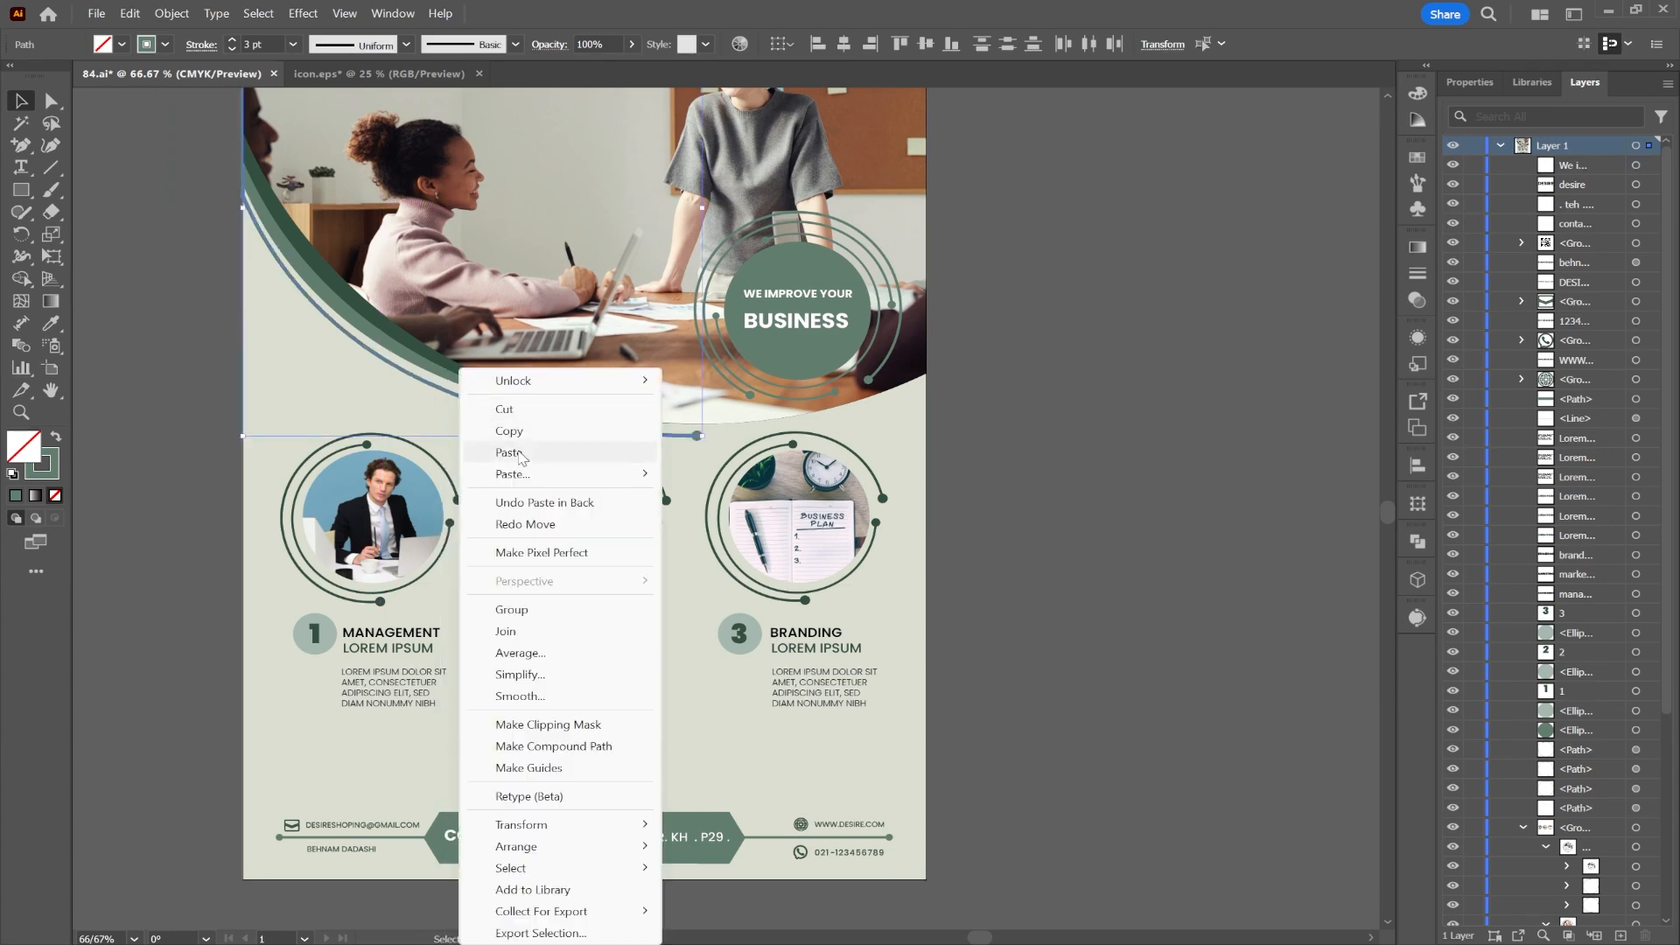
pyautogui.moveTo(560, 473)
pyautogui.click(727, 504)
pyautogui.press('Left')
pyautogui.press('Left')
pyautogui.press('Left')
pyautogui.press('Left')
pyautogui.press('Left')
pyautogui.press('Left')
pyautogui.press('Left')
pyautogui.press('Left')
pyautogui.press('Left')
pyautogui.press('Left')
pyautogui.press('Left')
pyautogui.press('Left')
pyautogui.press('Left')
pyautogui.press('Left')
pyautogui.press('Left')
pyautogui.press('Left')
pyautogui.press('Left')
pyautogui.press('Left')
pyautogui.press('Left')
pyautogui.press('Left')
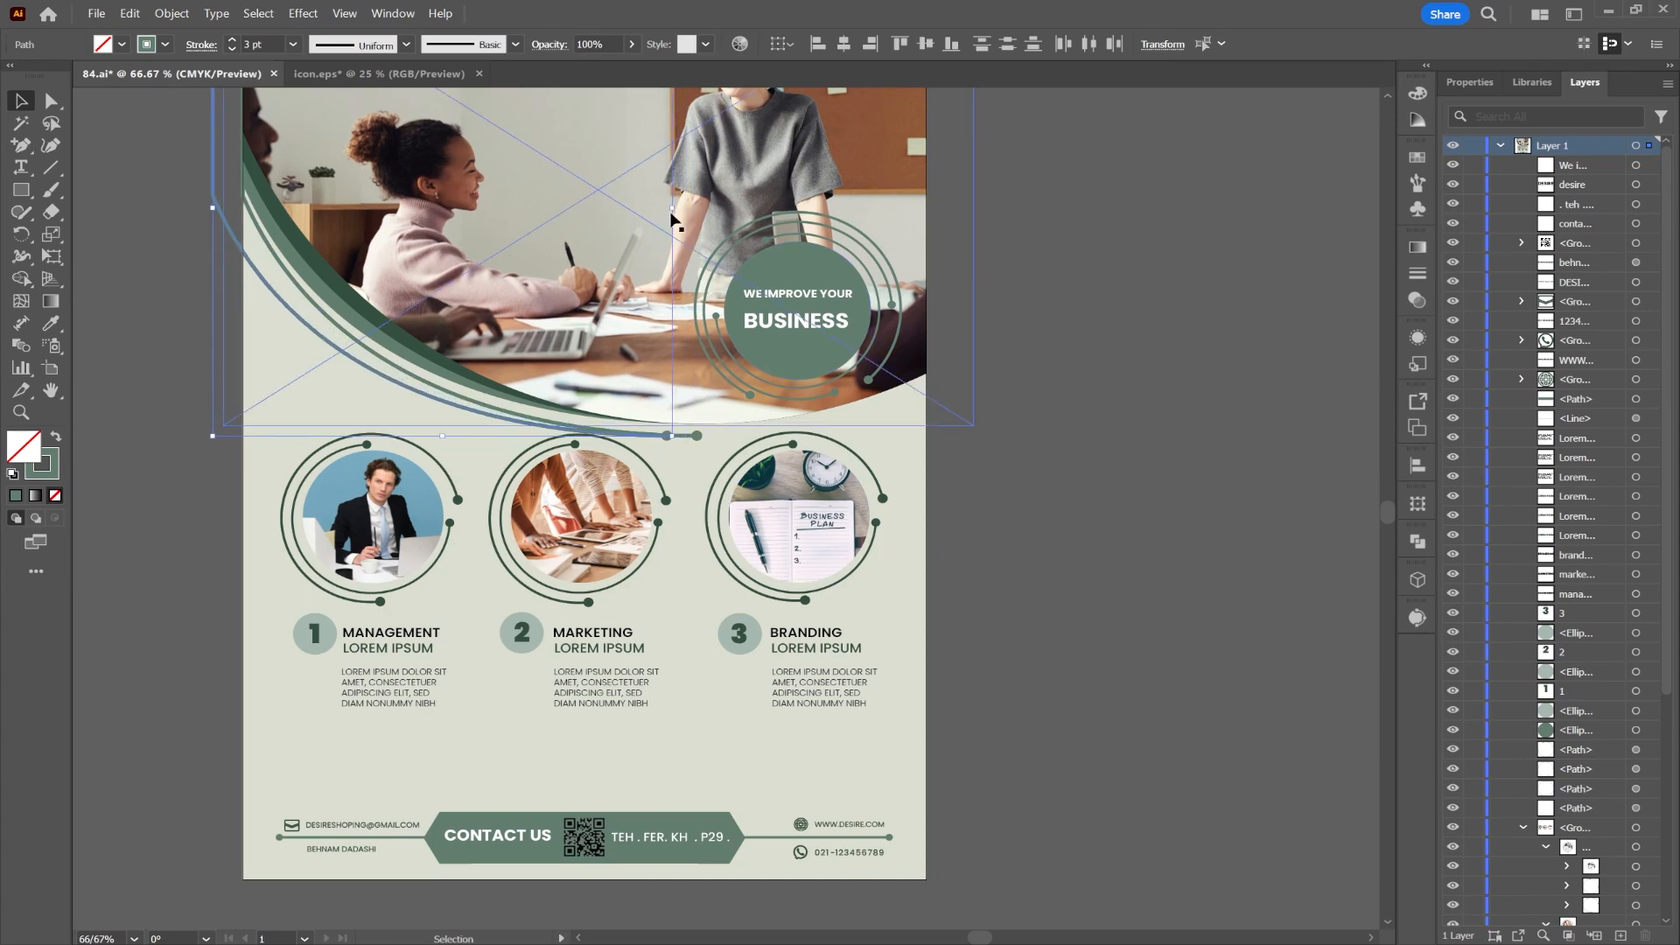
# Step: Narrow the pasted arc, rotate it about 18° clockwise, and move it up-left along the photo's left edge
pyautogui.moveTo(671, 208); pyautogui.dragTo(506, 213)
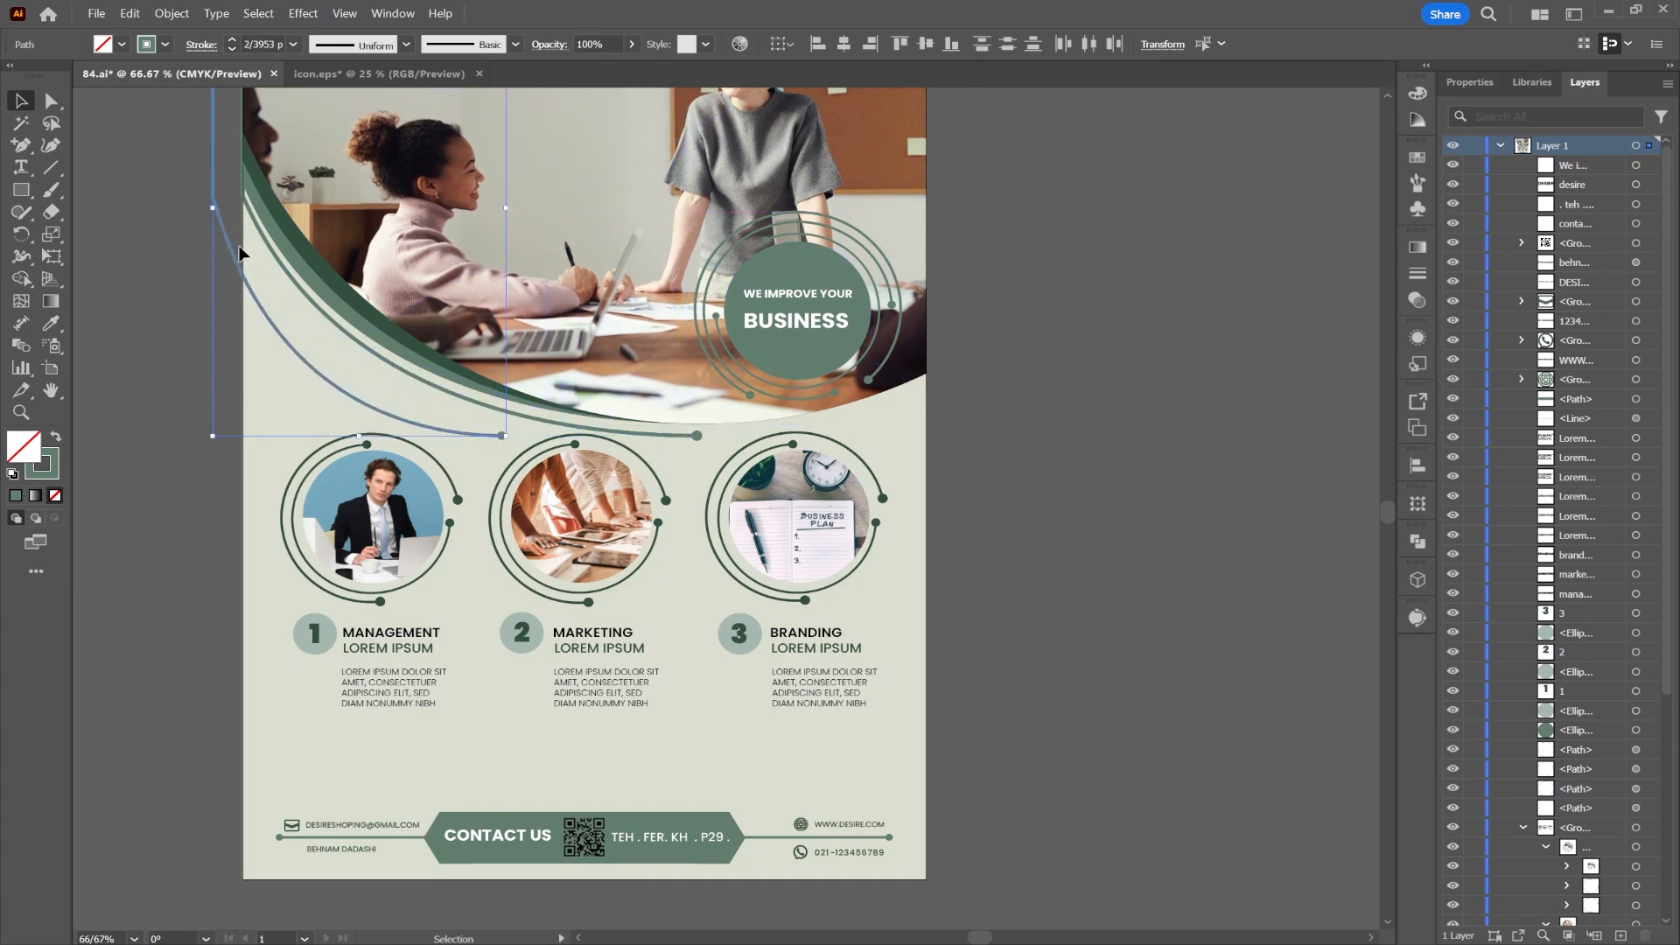
pyautogui.moveTo(240, 253); pyautogui.dragTo(261, 243)
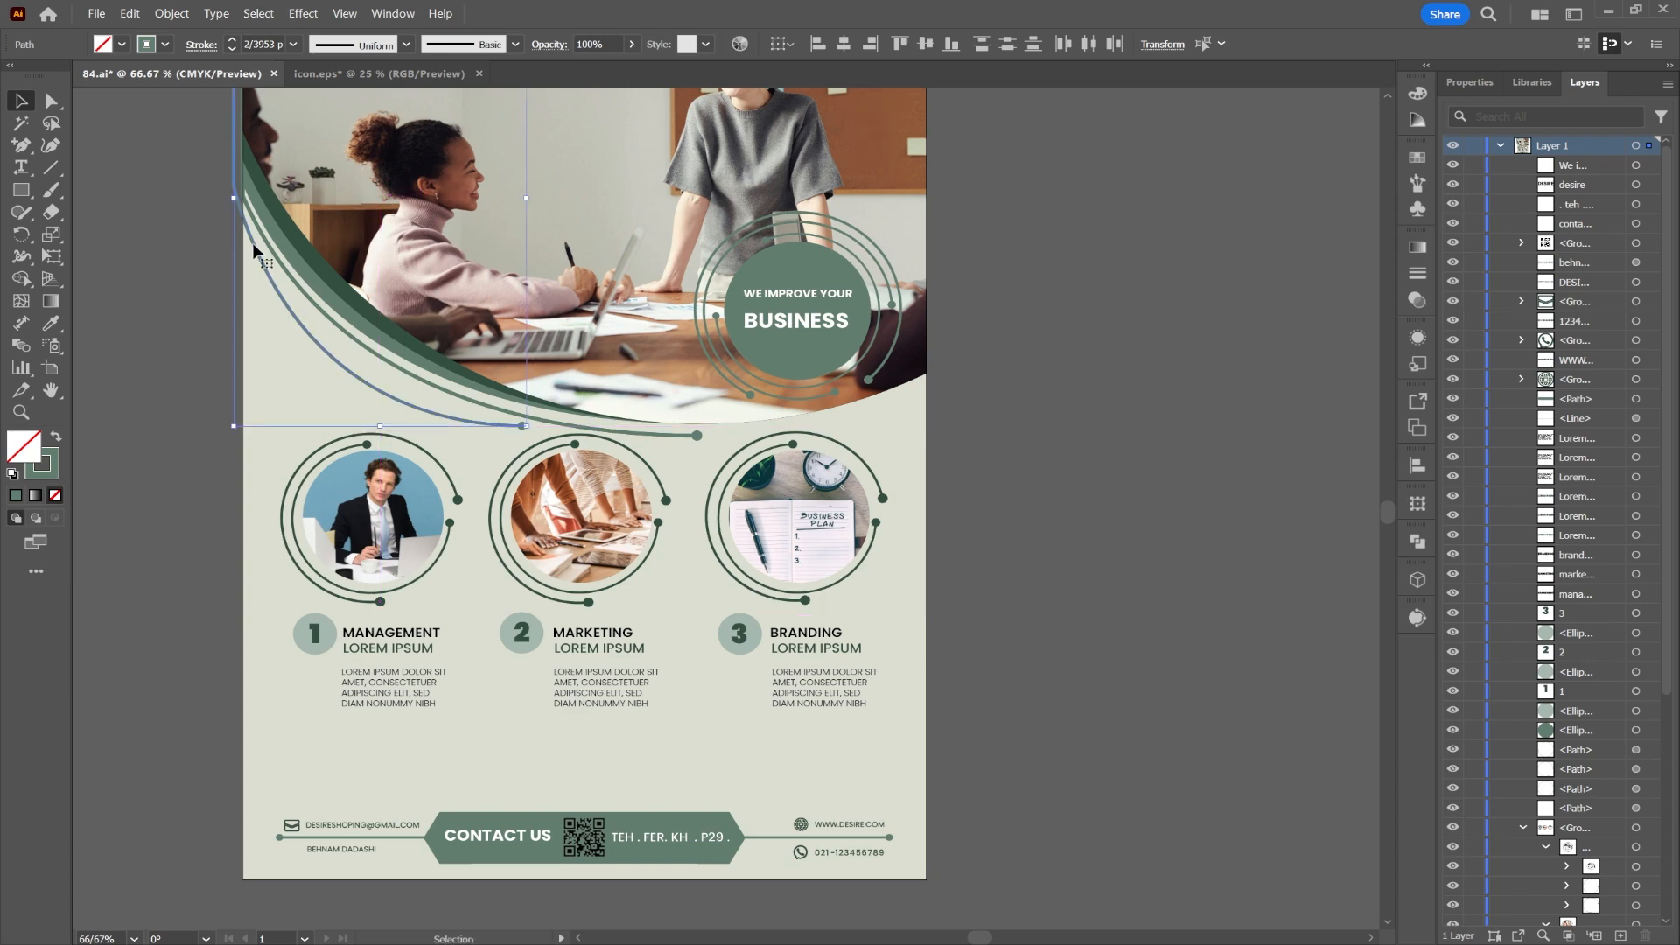
pyautogui.moveTo(535, 199); pyautogui.dragTo(528, 247)
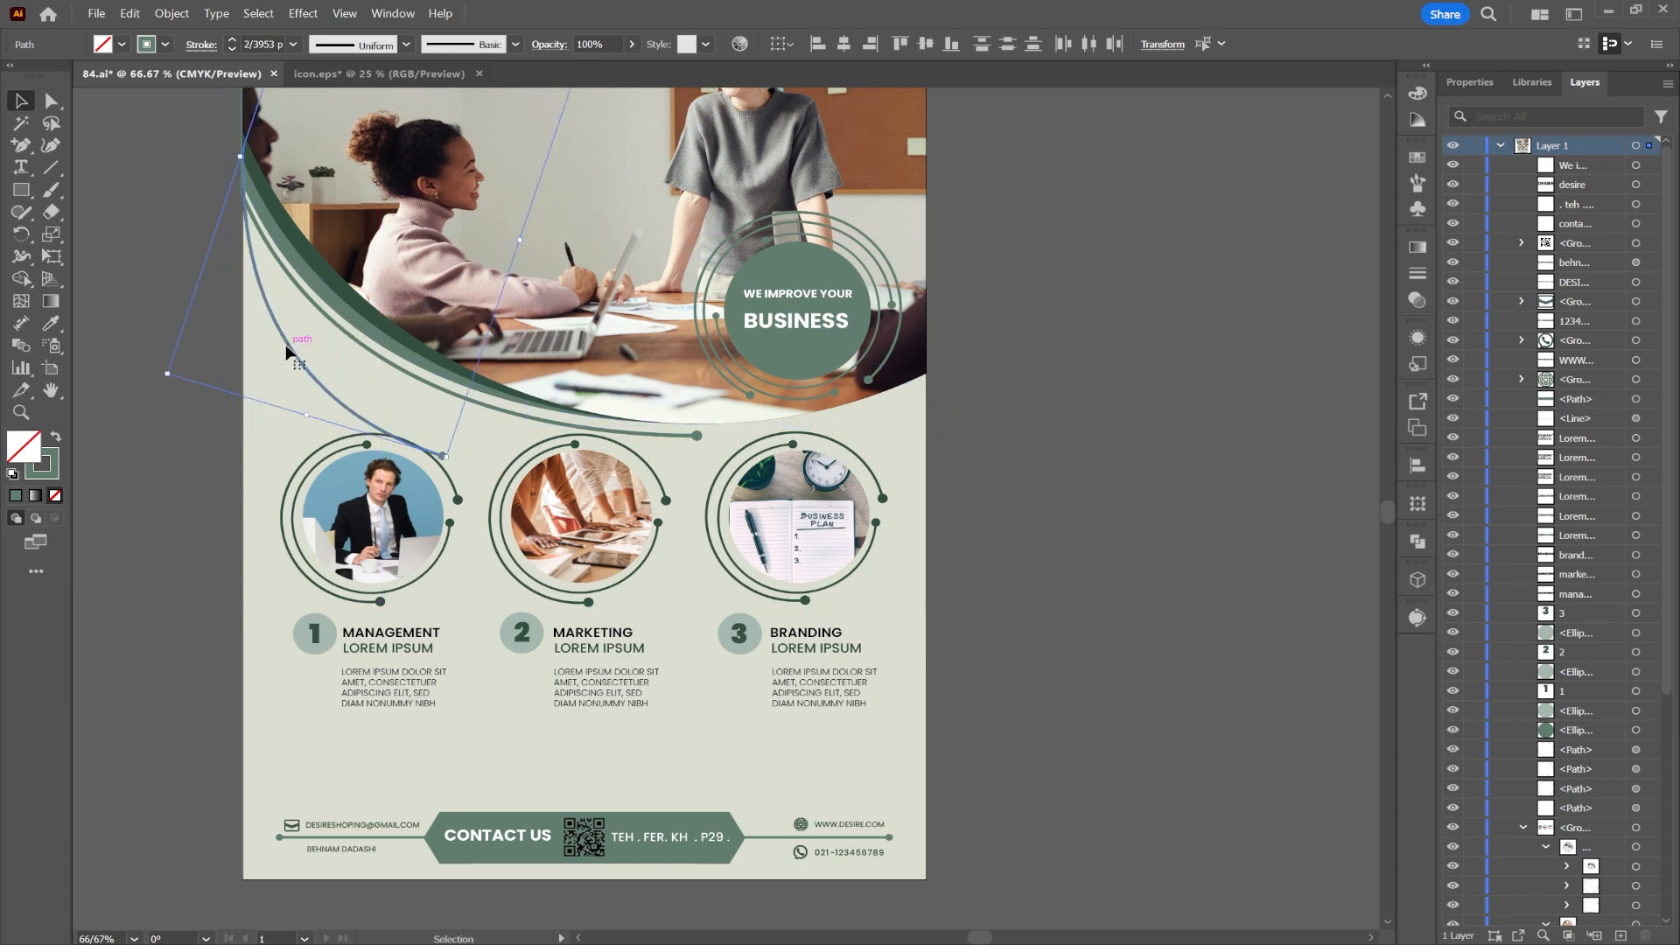
pyautogui.moveTo(288, 346); pyautogui.dragTo(262, 256)
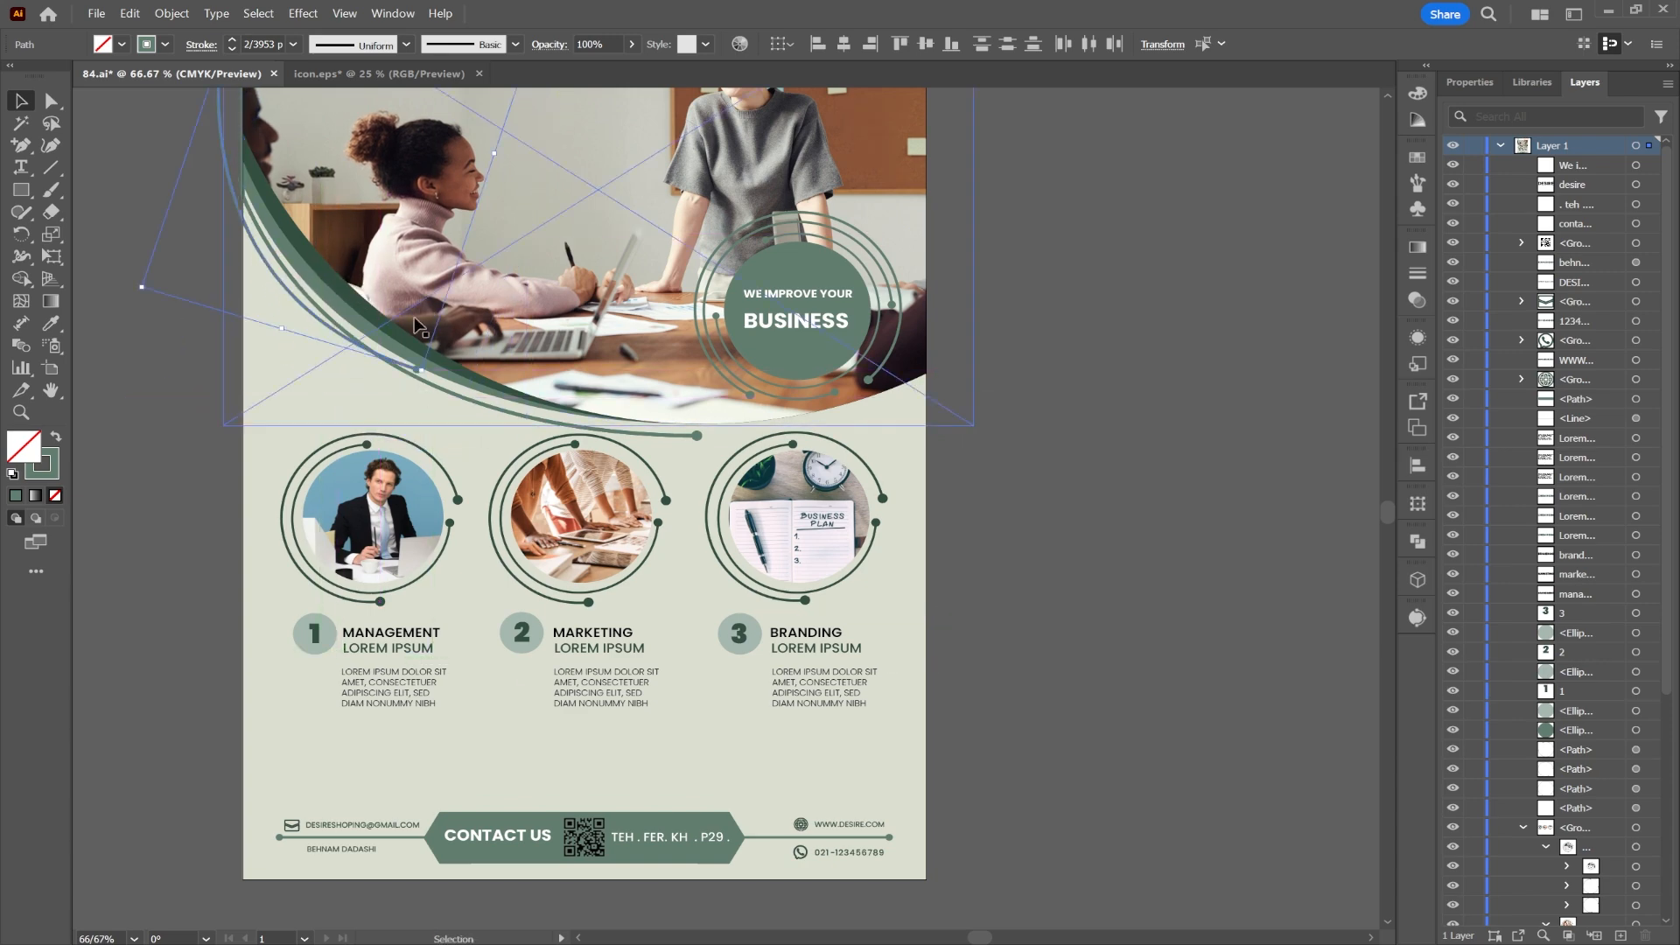
pyautogui.moveTo(424, 377); pyautogui.dragTo(368, 409)
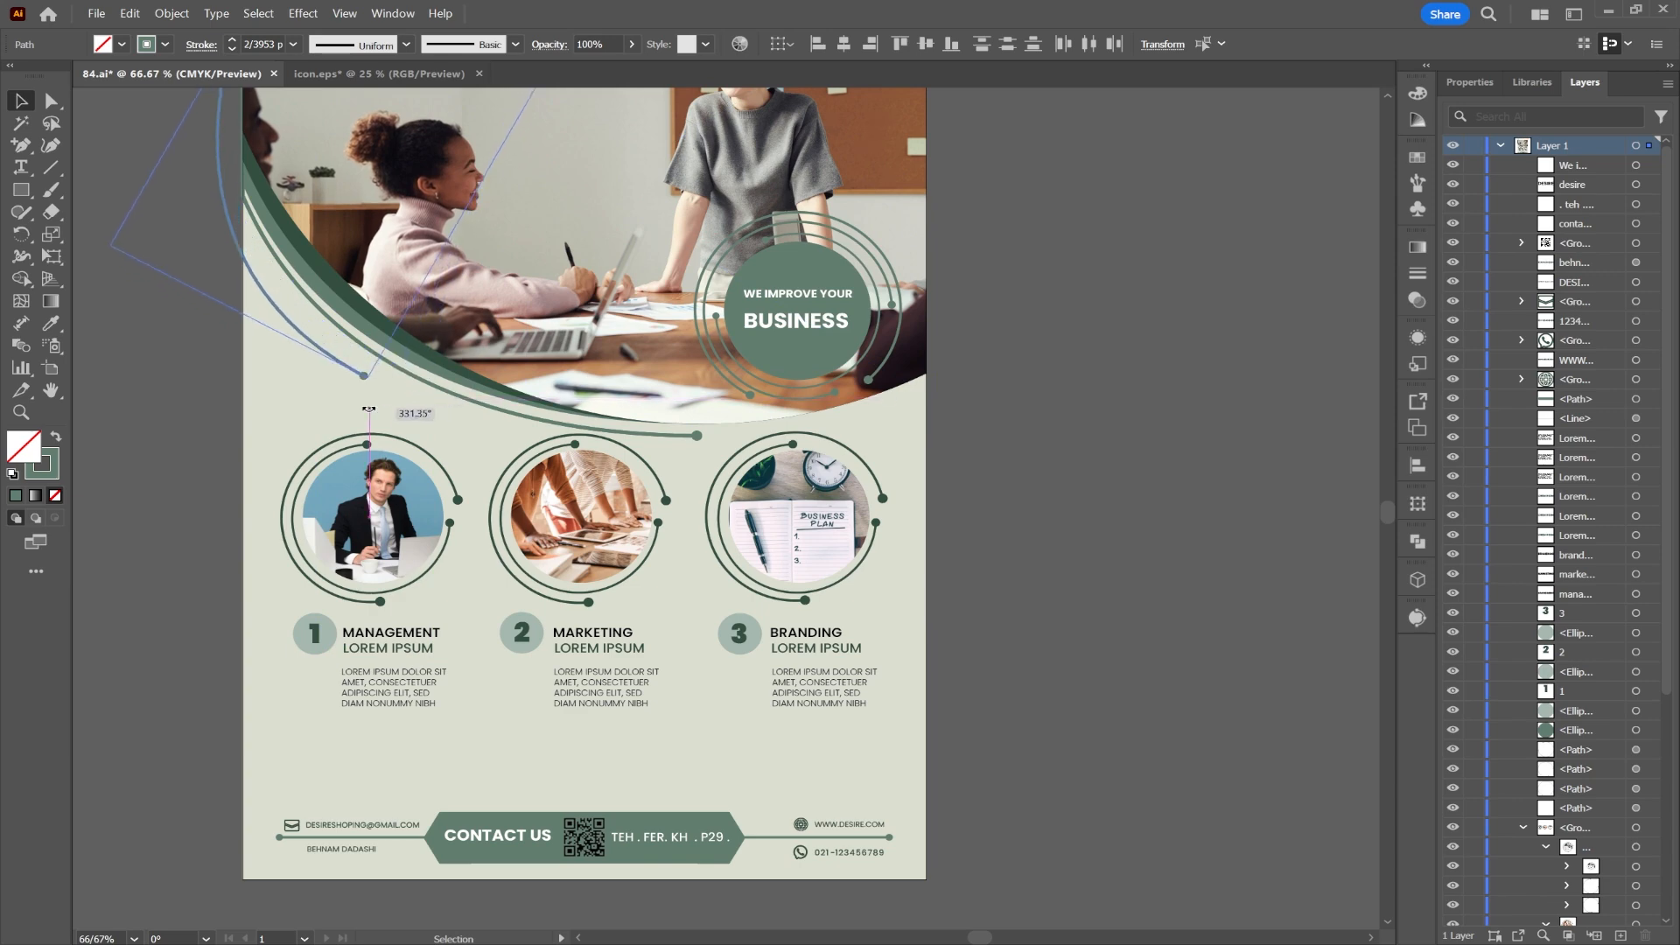
pyautogui.moveTo(252, 287); pyautogui.dragTo(287, 317)
pyautogui.press('Left')
pyautogui.press('Left')
pyautogui.press('Left')
pyautogui.press('Left')
pyautogui.press('Left')
pyautogui.press('Left')
pyautogui.press('Left')
pyautogui.press('Left')
pyautogui.press('Left')
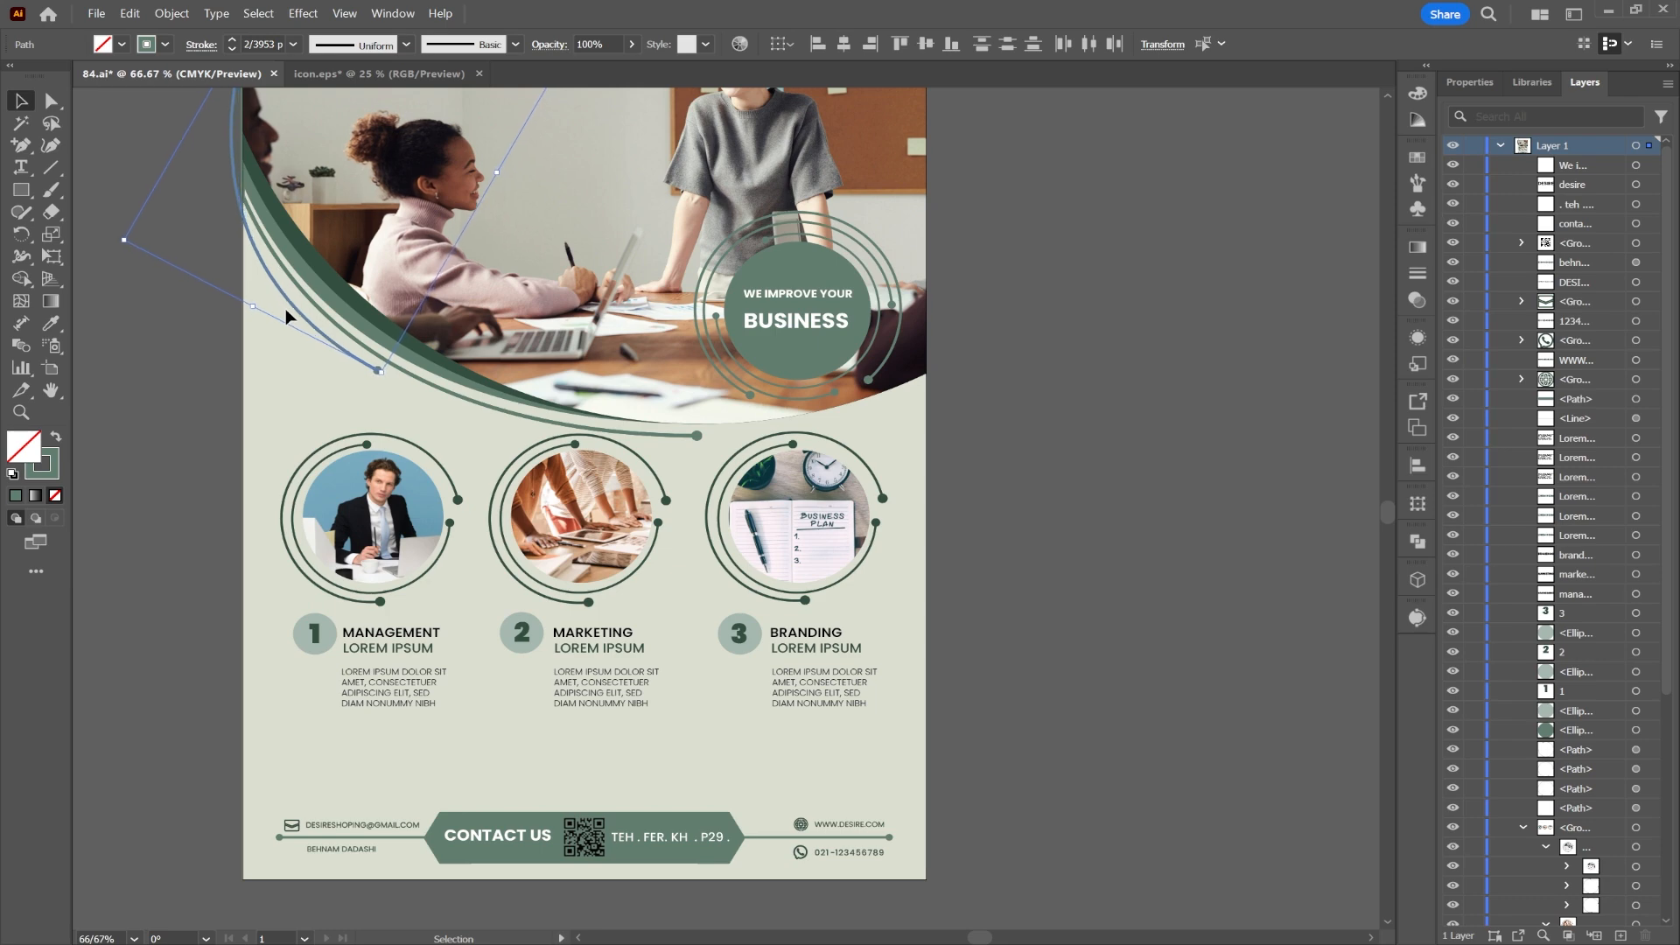
pyautogui.press('Up')
pyautogui.press('Up')
pyautogui.press('Up')
pyautogui.press('Up')
pyautogui.press('Up')
pyautogui.press('Up')
pyautogui.press('Up')
pyautogui.press('Up')
pyautogui.press('Up')
pyautogui.press('Up')
pyautogui.press('Up')
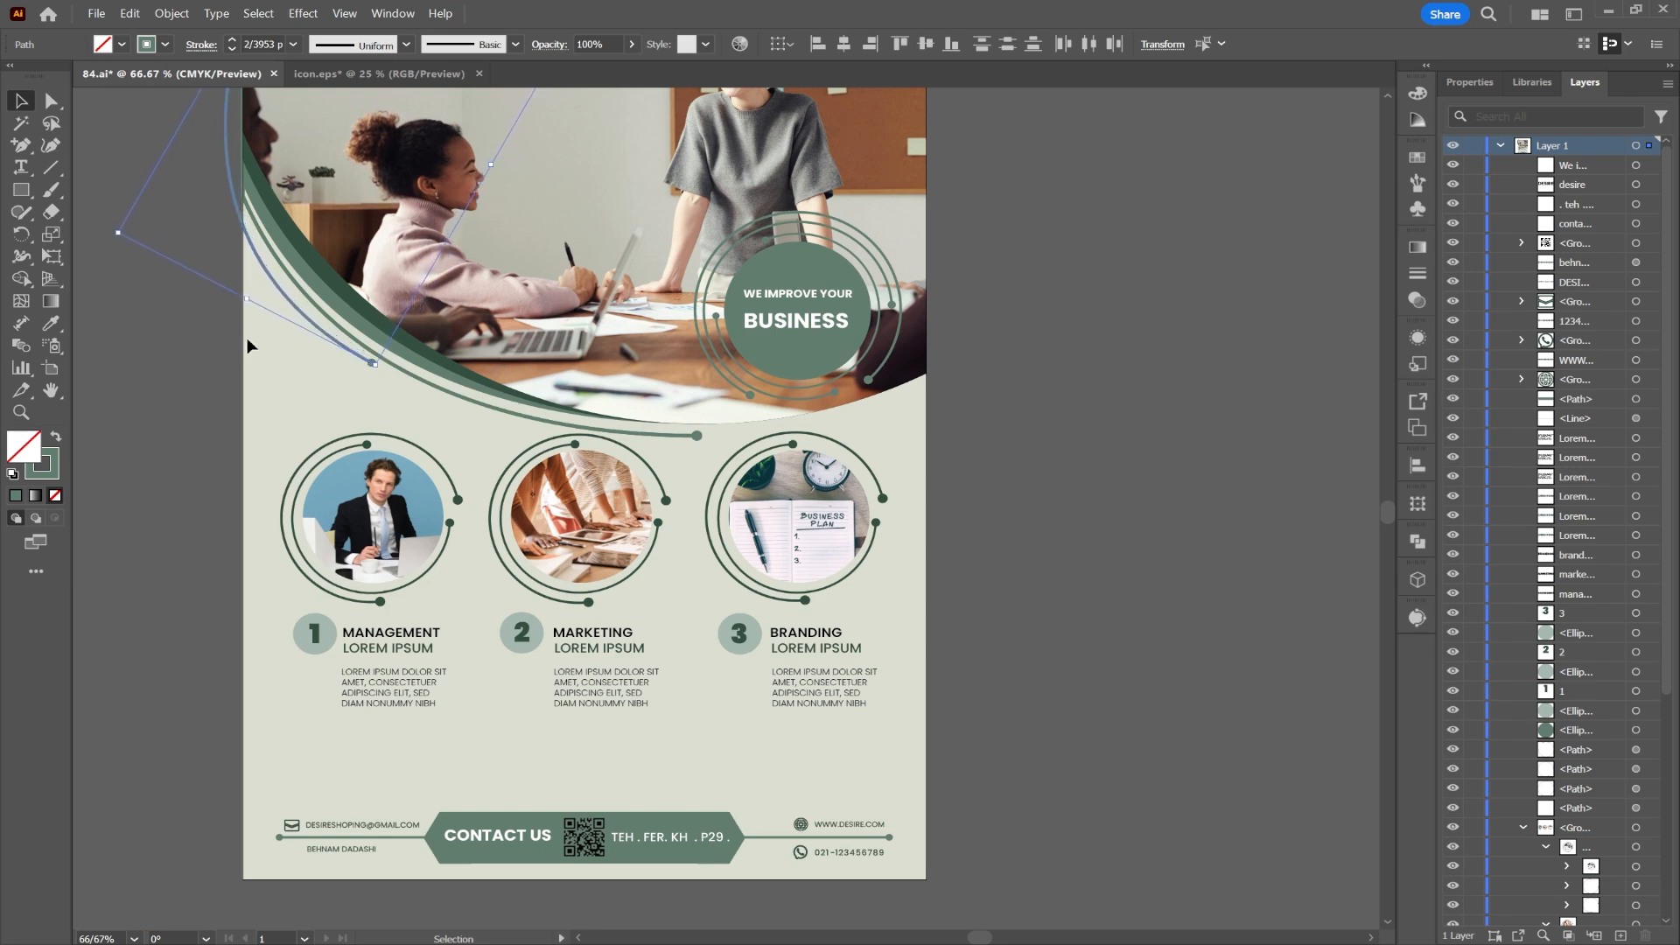
pyautogui.click(552, 428)
pyautogui.scroll(-1, 988, 442)
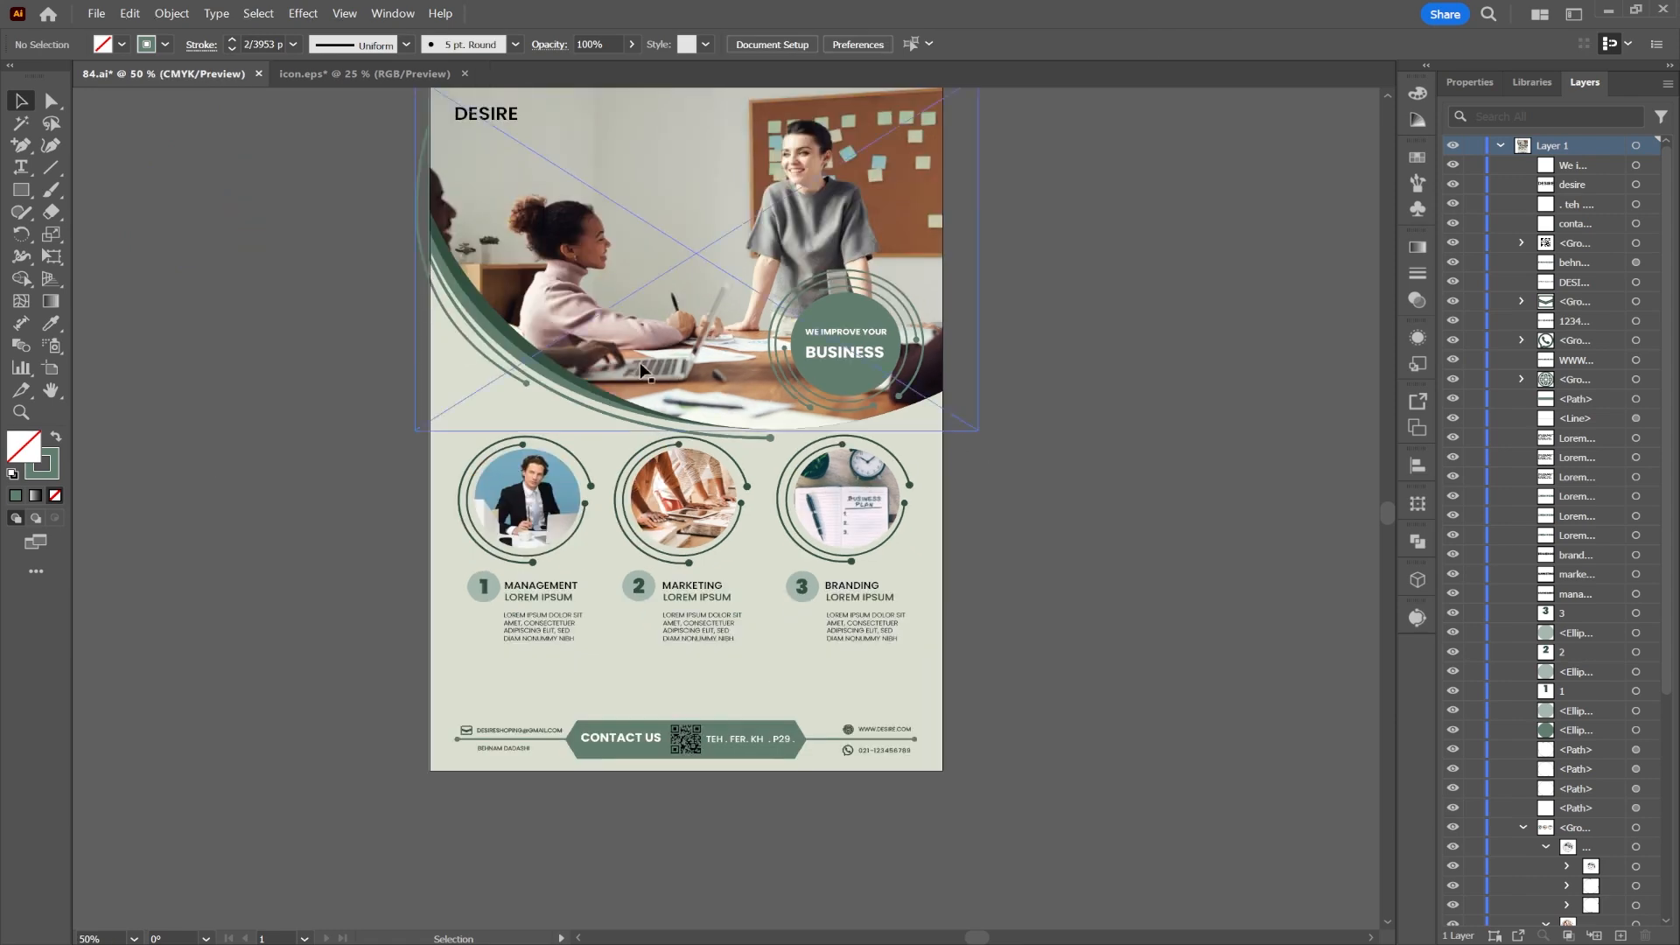
# Step: Sample the poster's sage green onto both thin arcs with the Eyedropper and swap it to a stroke
pyautogui.click(482, 358)
pyautogui.keyDown('shift'); pyautogui.click(470, 332); pyautogui.keyUp('shift')
pyautogui.click(51, 323)
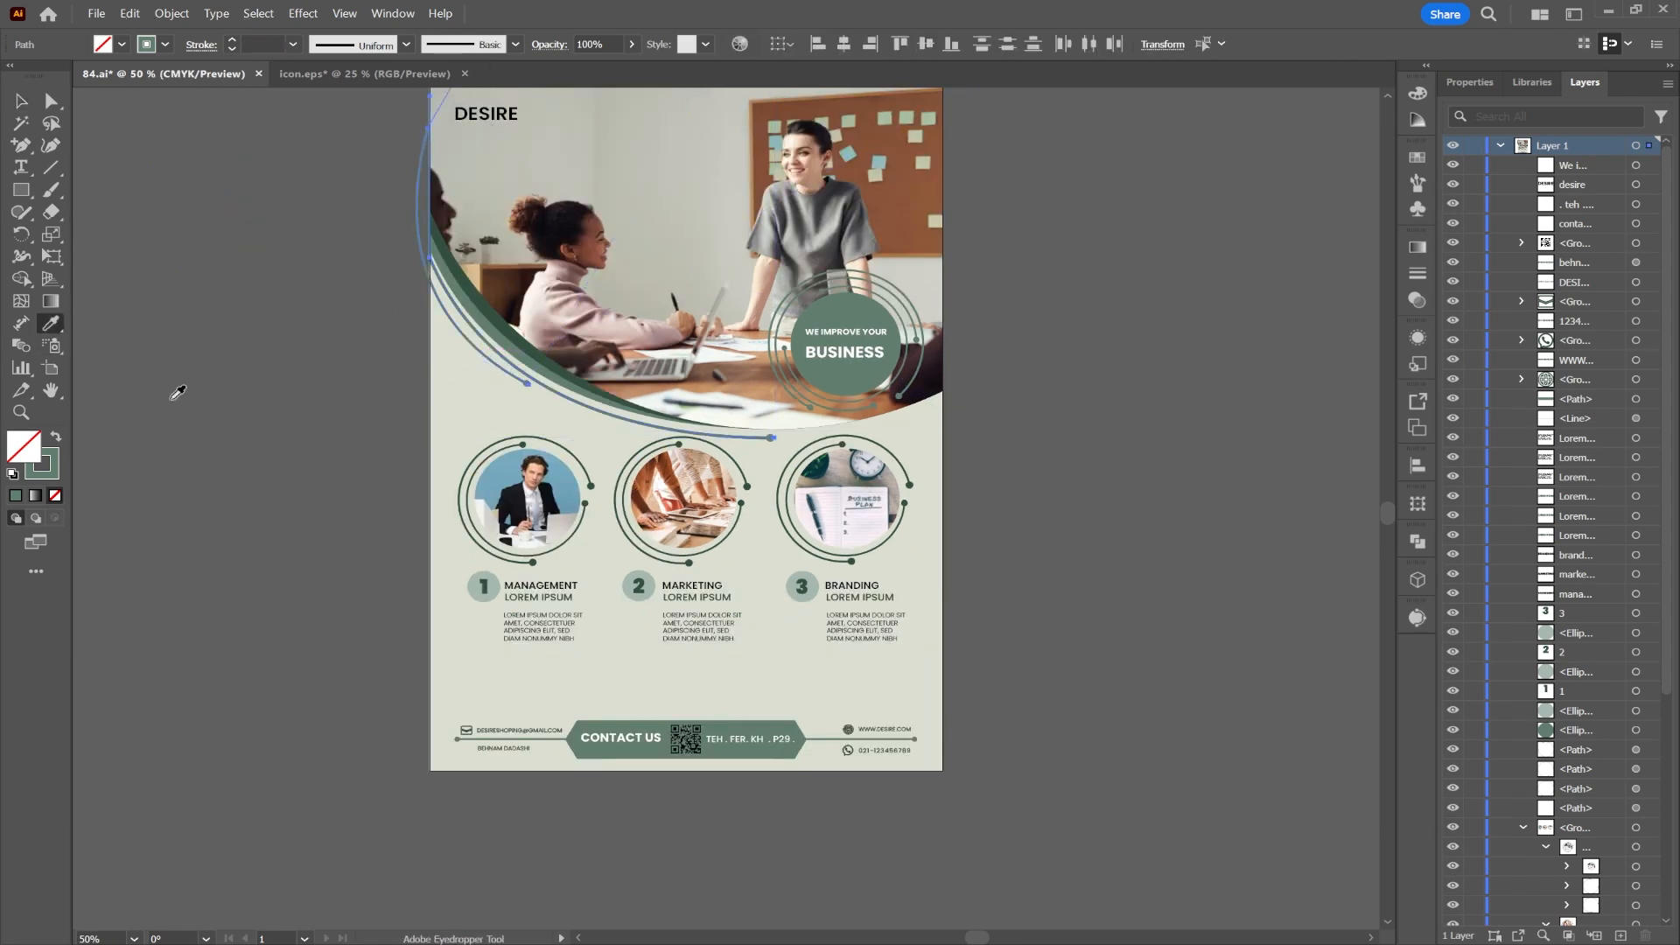
pyautogui.click(818, 553)
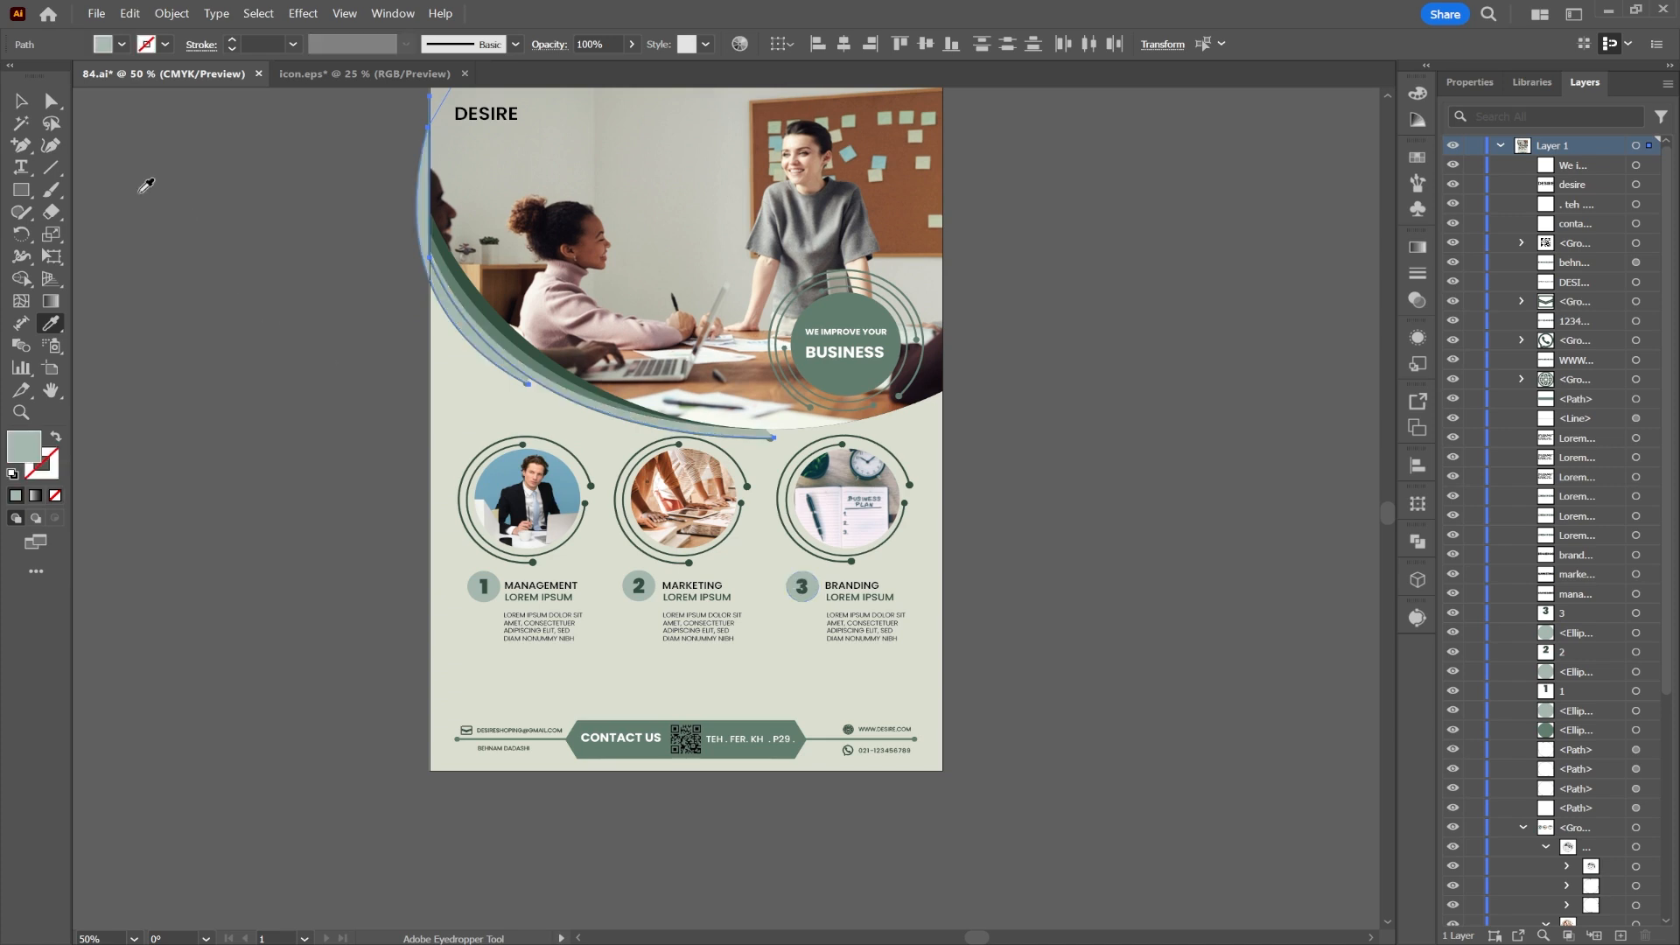
pyautogui.click(55, 435)
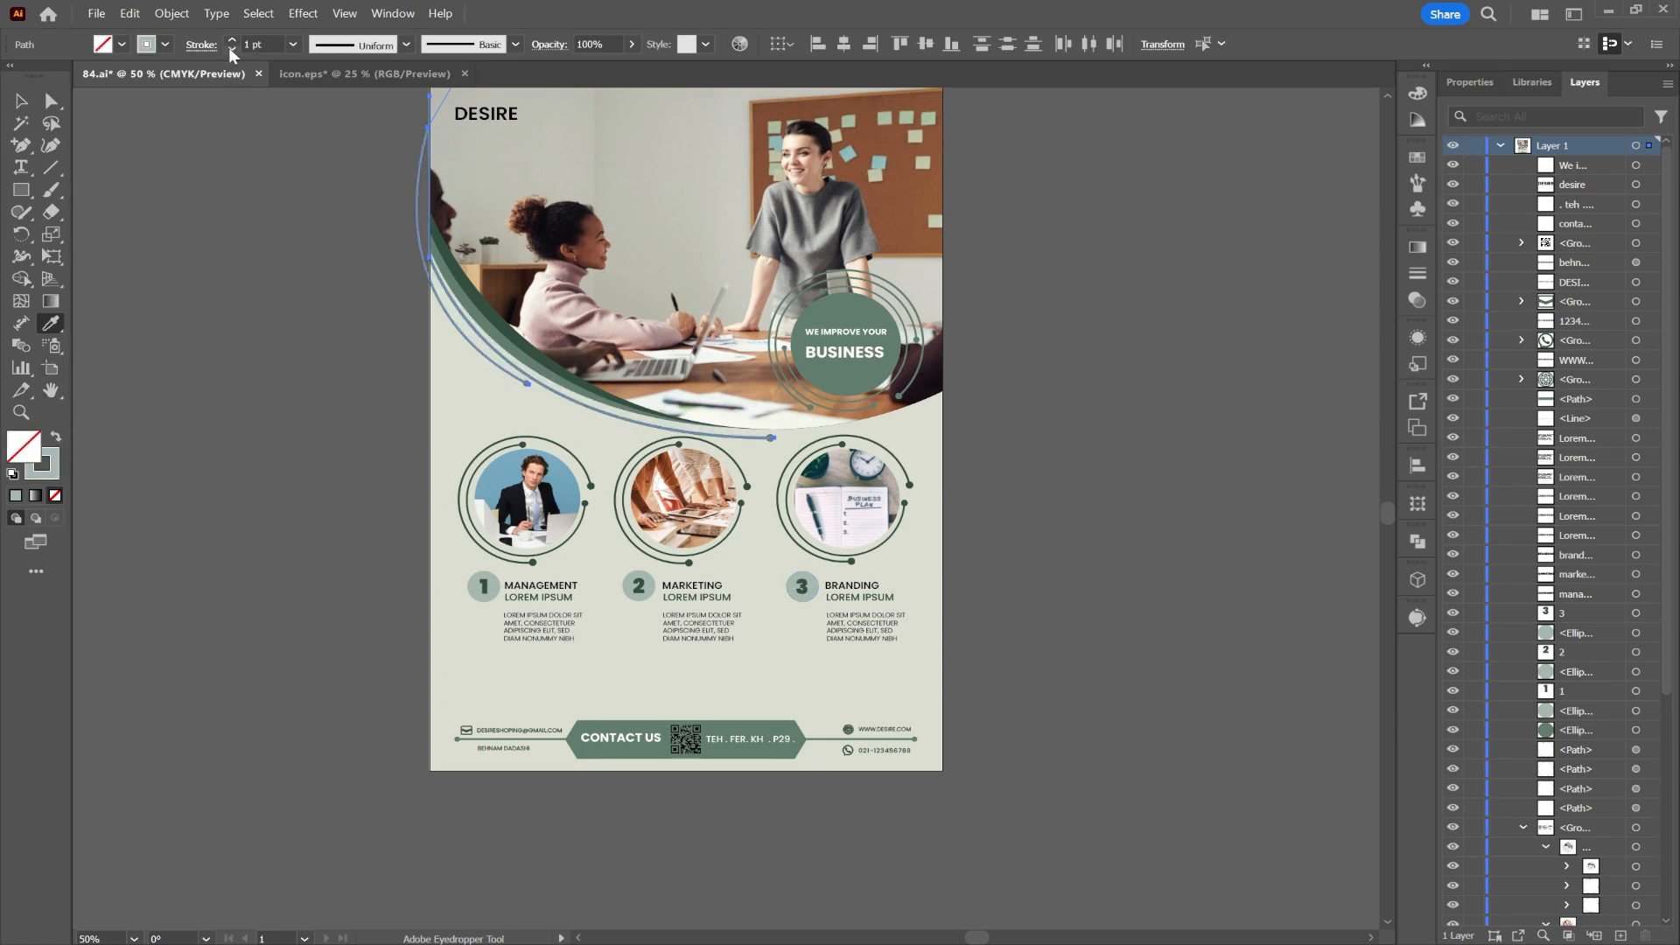
pyautogui.click(21, 101)
pyautogui.click(107, 184)
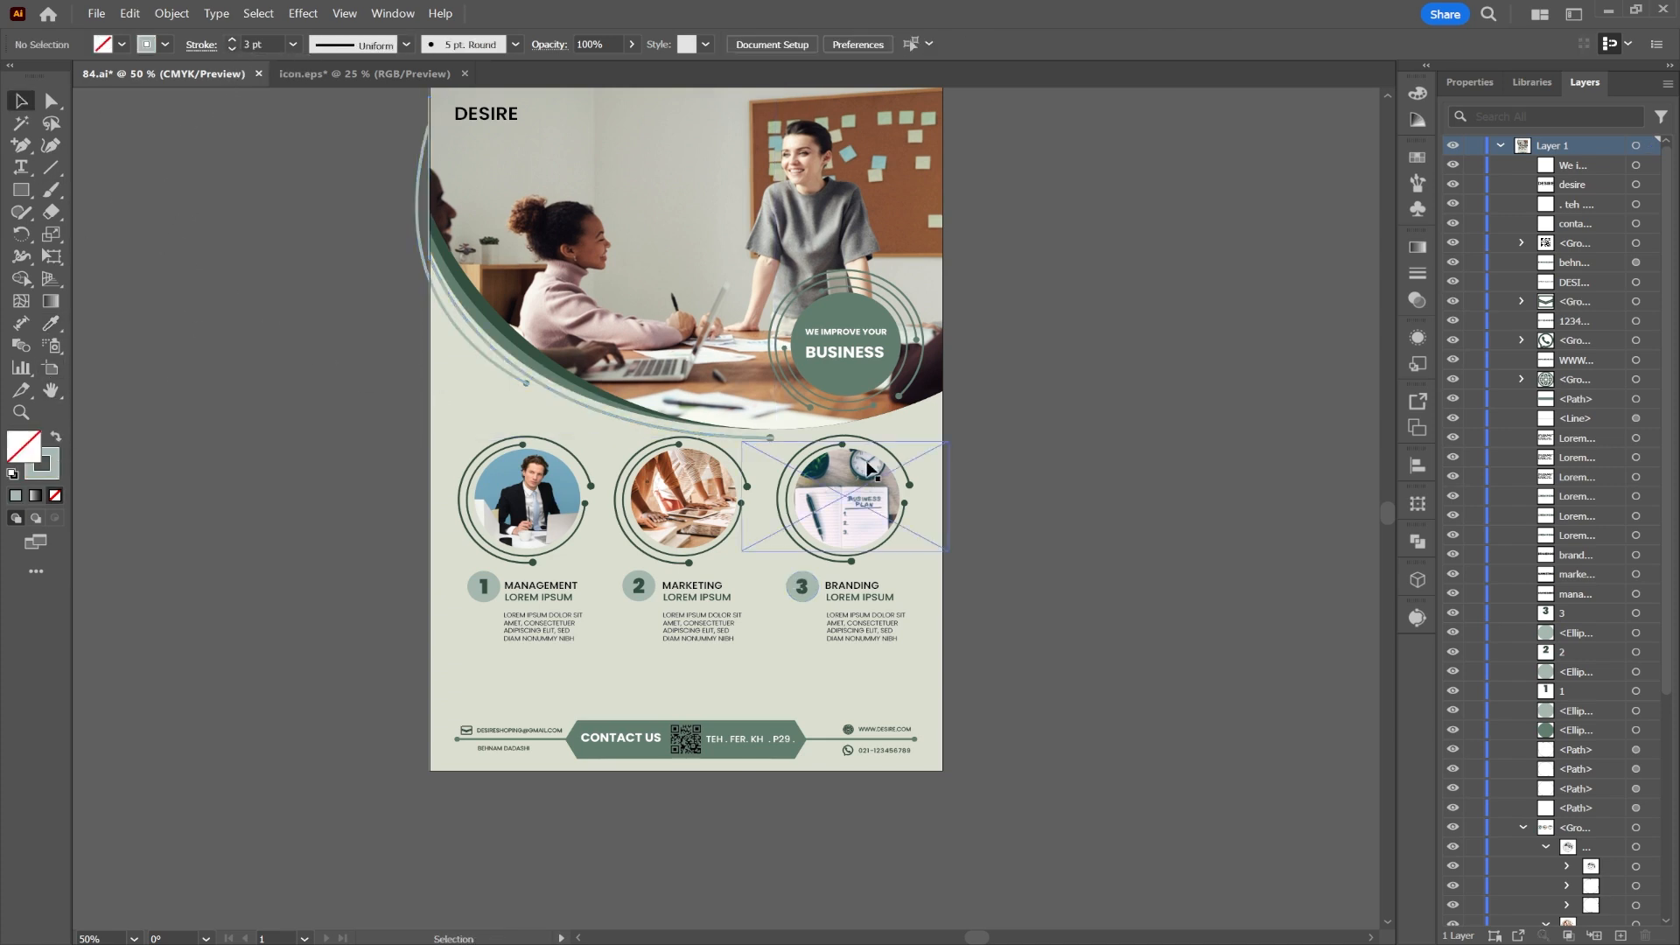
pyautogui.hotkey('ctrl', 'z')
pyautogui.hotkey('ctrl', 'z')
pyautogui.hotkey('ctrl', 'z')
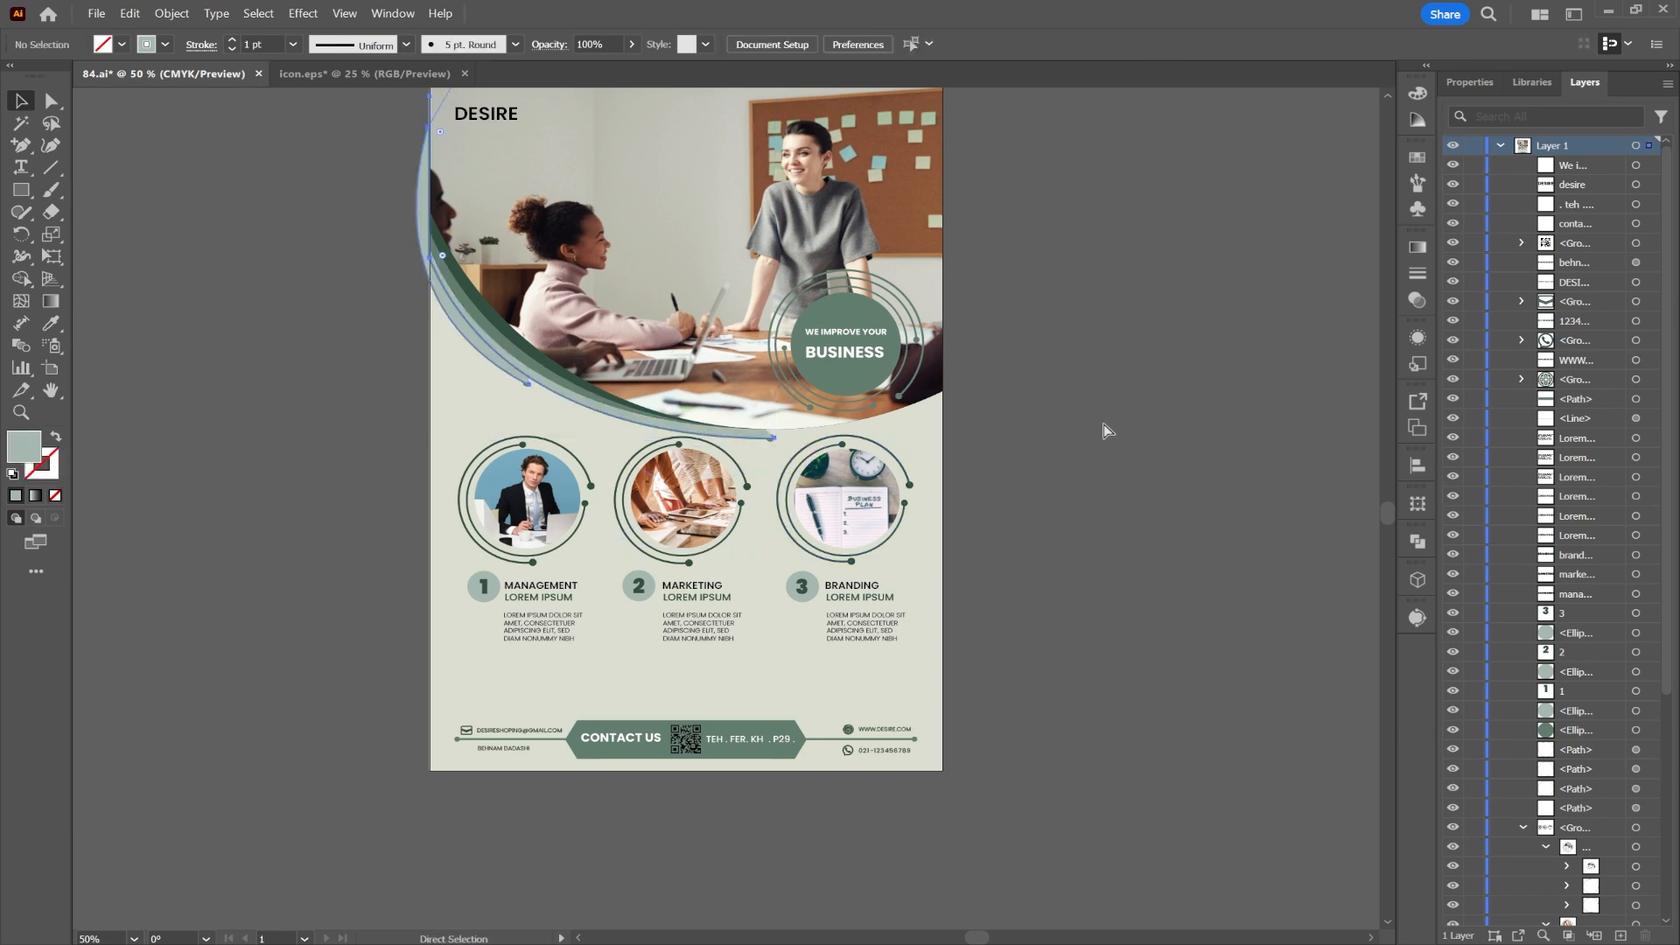
# Step: Select and inspect the thin curved lines, then clear the selection
pyautogui.click(1122, 396)
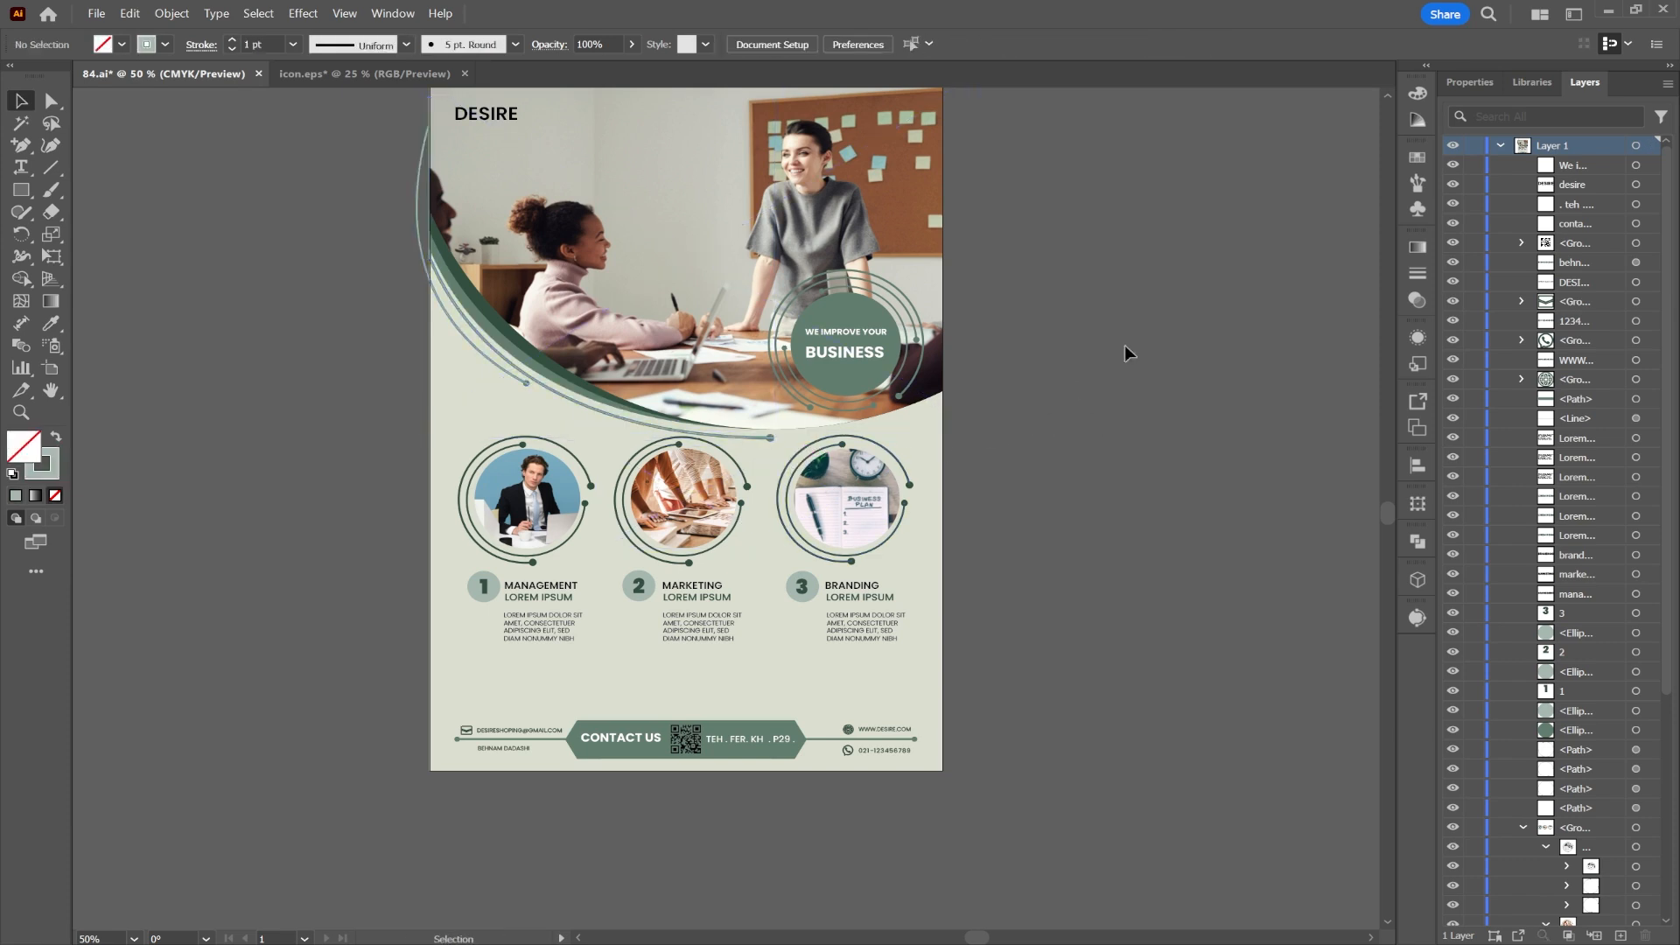
pyautogui.click(767, 442)
pyautogui.scroll(5, 740, 456)
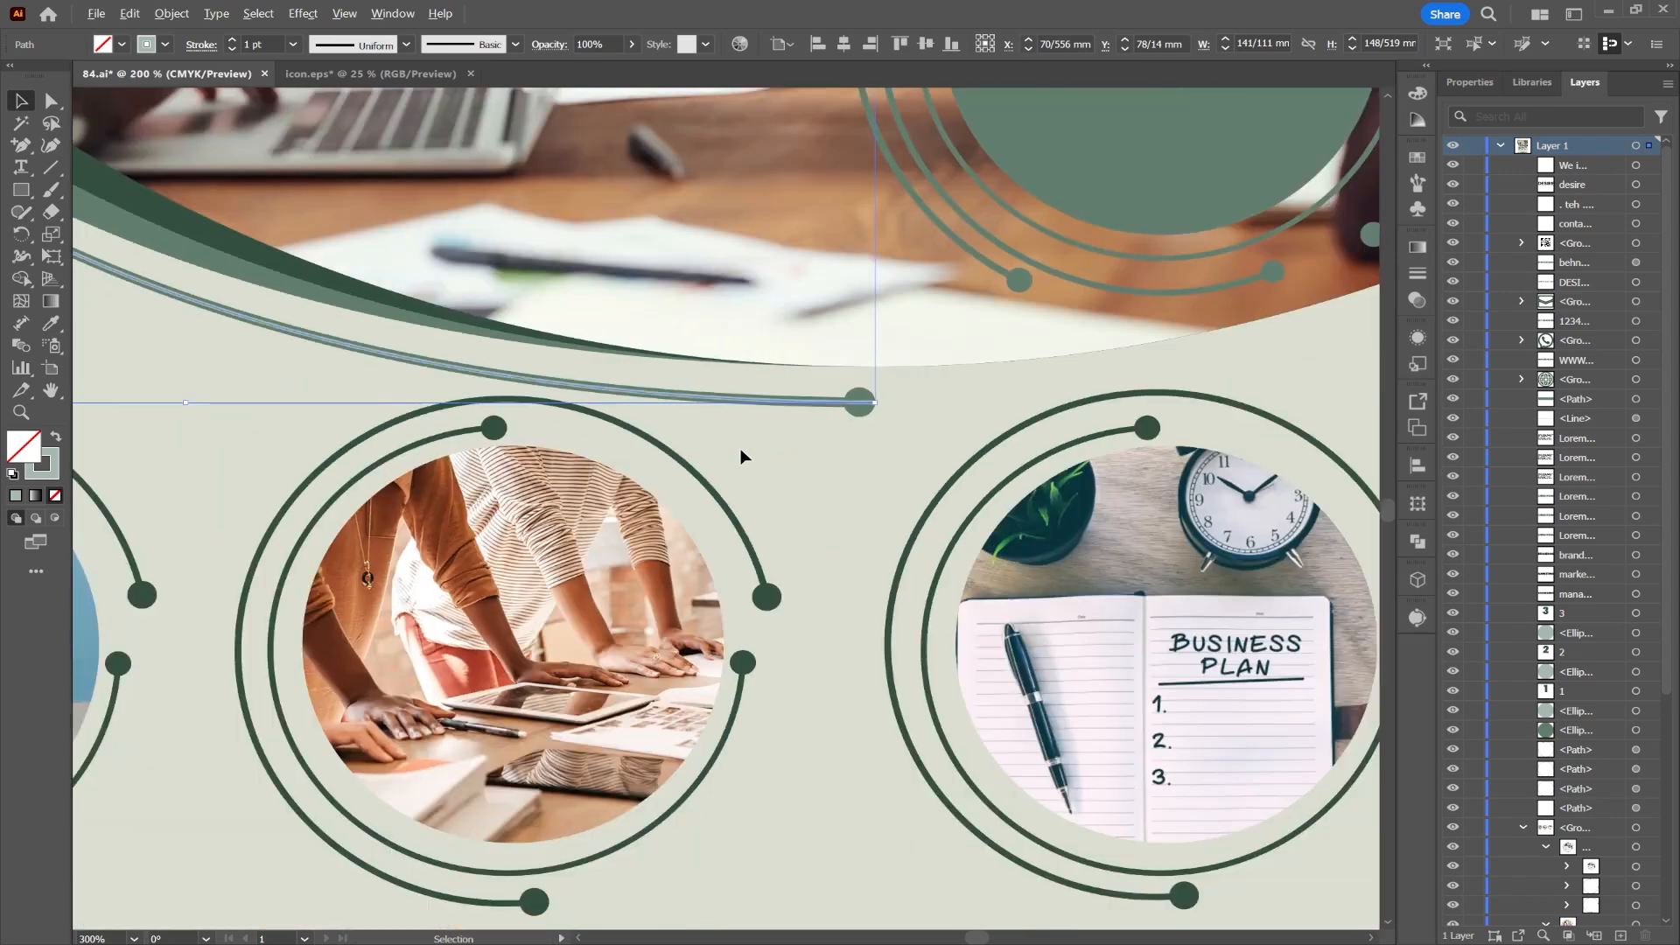
pyautogui.scroll(-3, 740, 457)
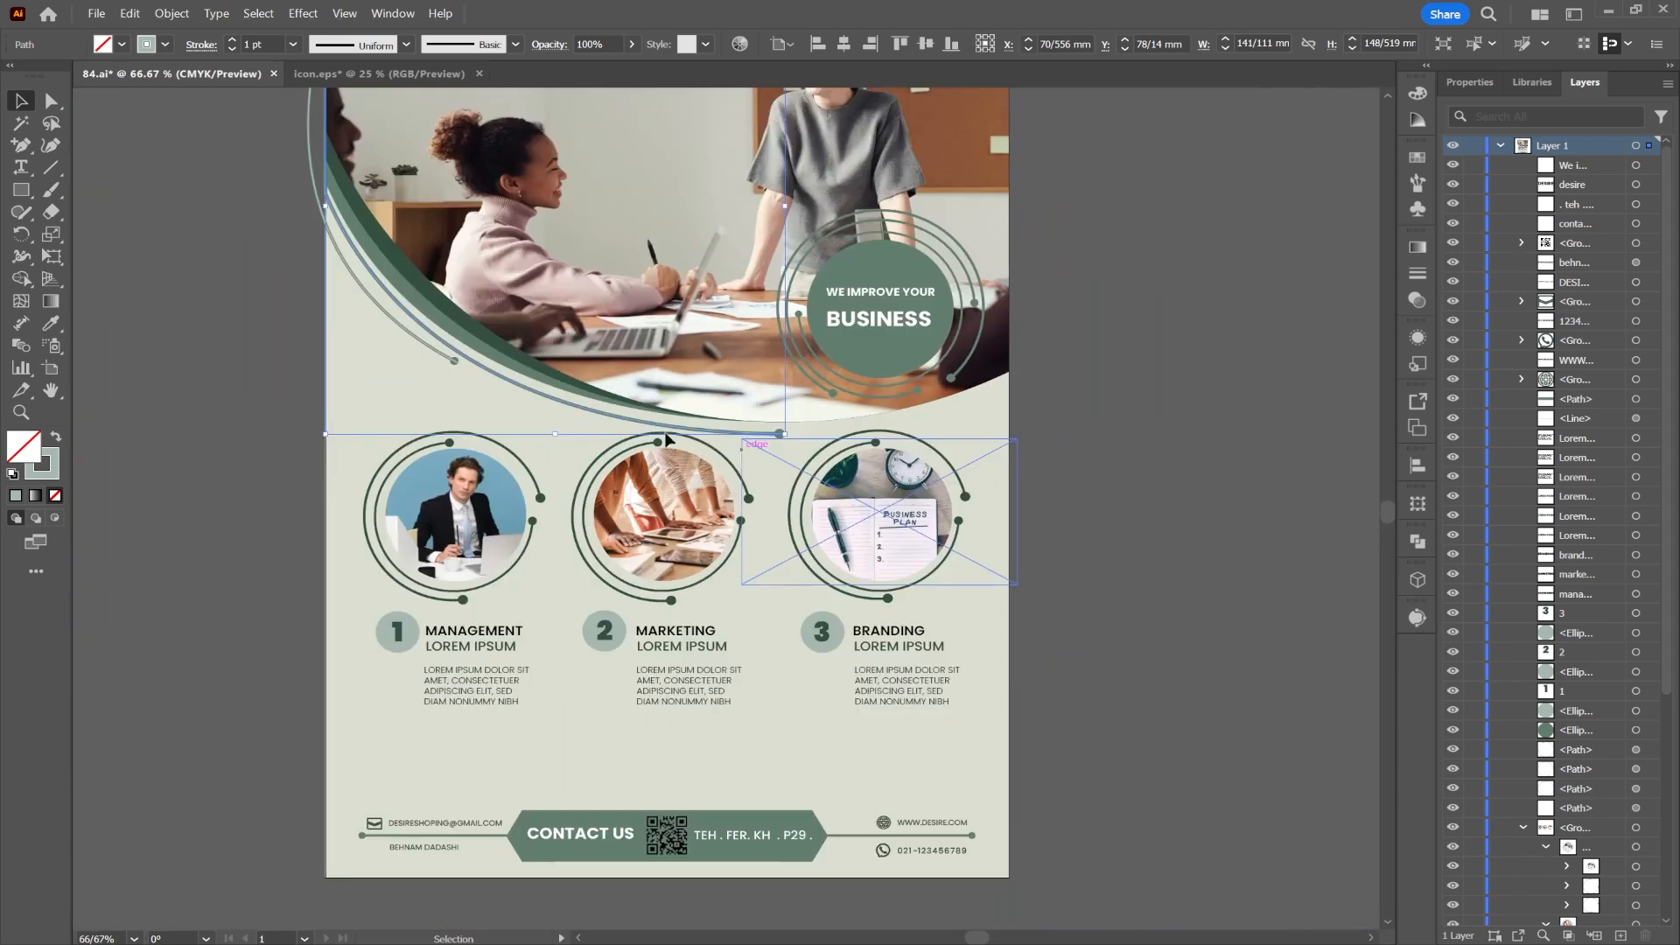
pyautogui.click(301, 462)
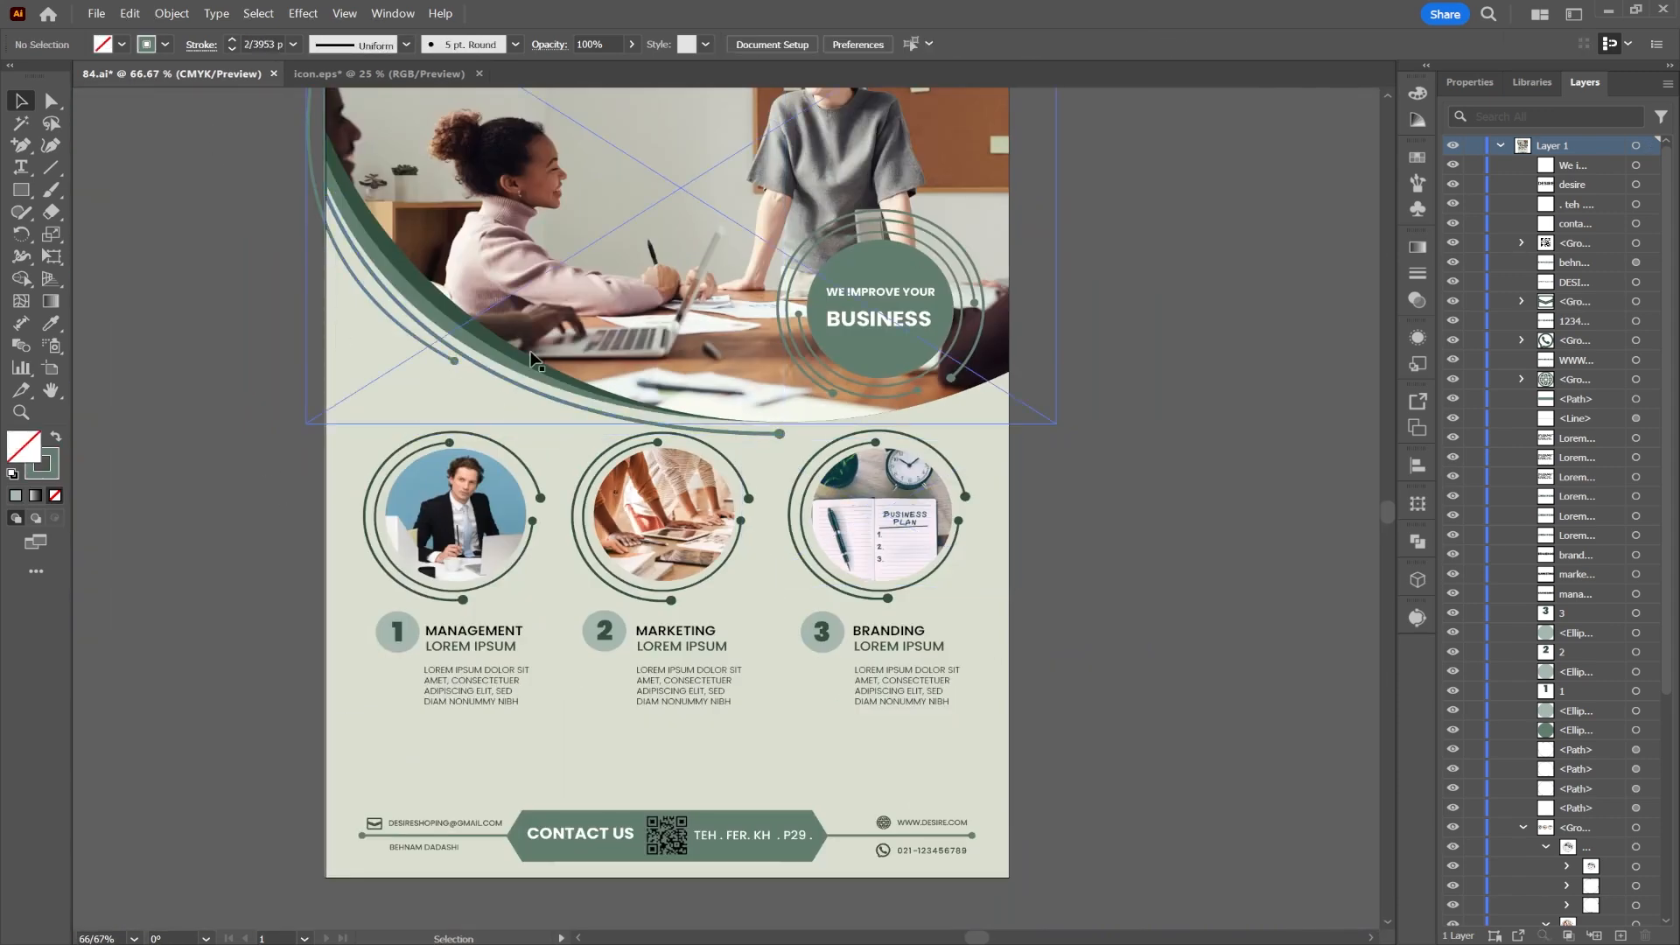
pyautogui.scroll(-1, 334, 232)
# Step: Nudge the thin arc left and up, rotate it slightly, and nudge it back right
pyautogui.click(341, 231)
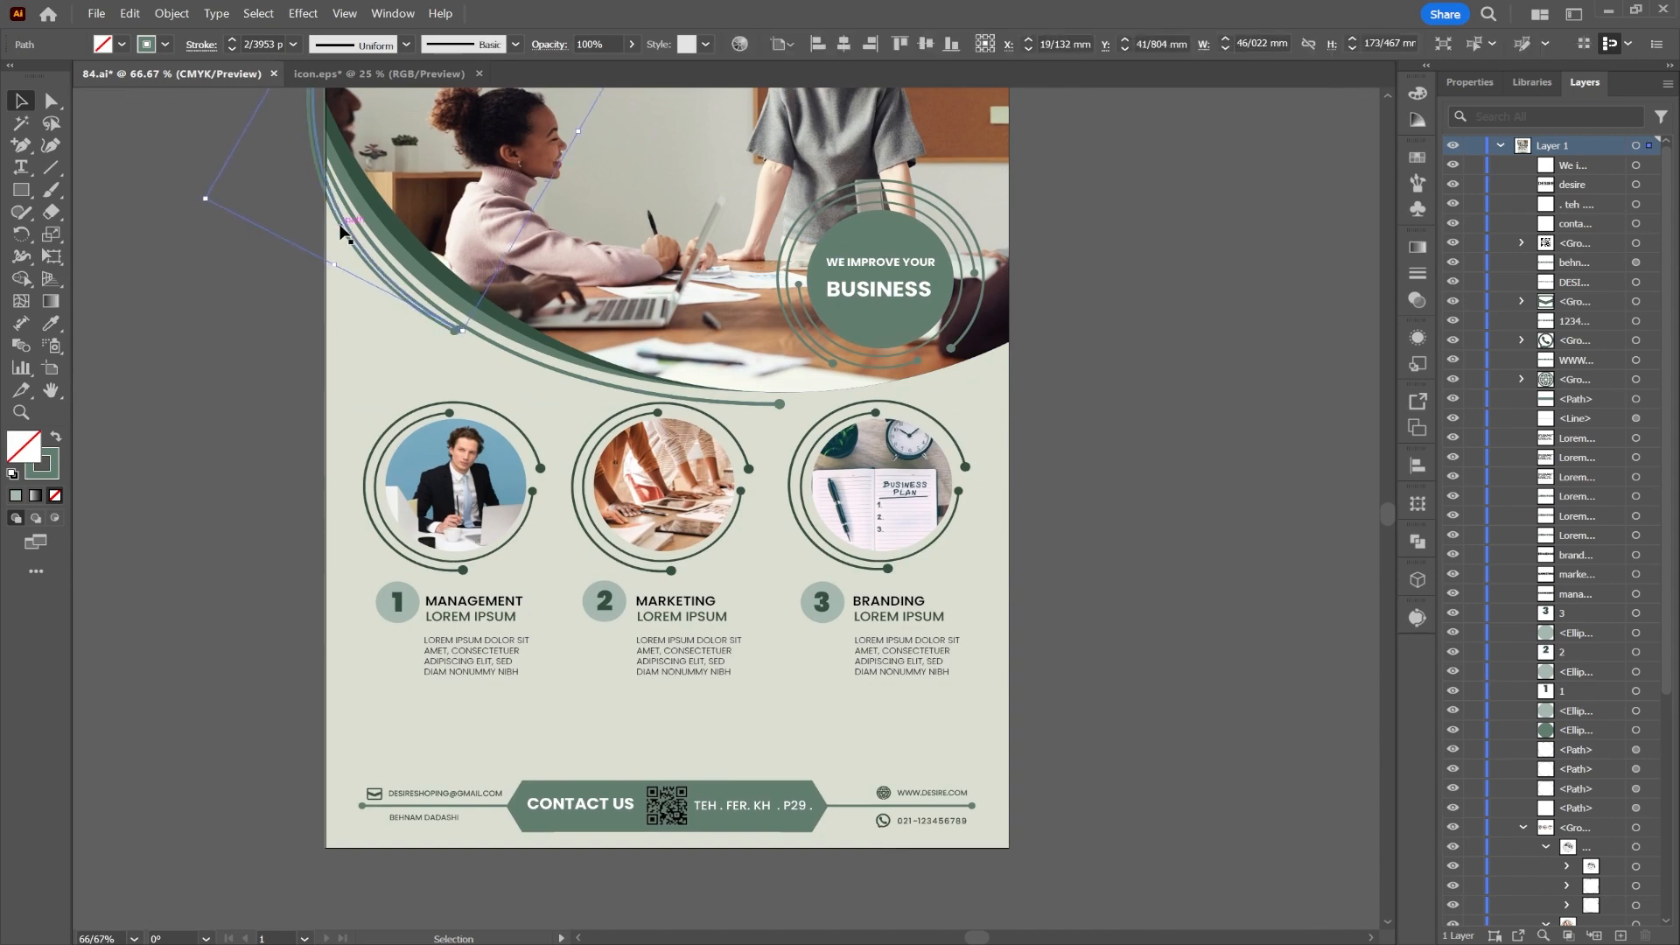
pyautogui.press('Right')
pyautogui.press('Right')
pyautogui.press('Right')
pyautogui.press('Right')
pyautogui.press('Down')
pyautogui.press('Down')
pyautogui.press('Down')
pyautogui.press('Down')
pyautogui.press('Down')
pyautogui.press('Down')
pyautogui.press('Down')
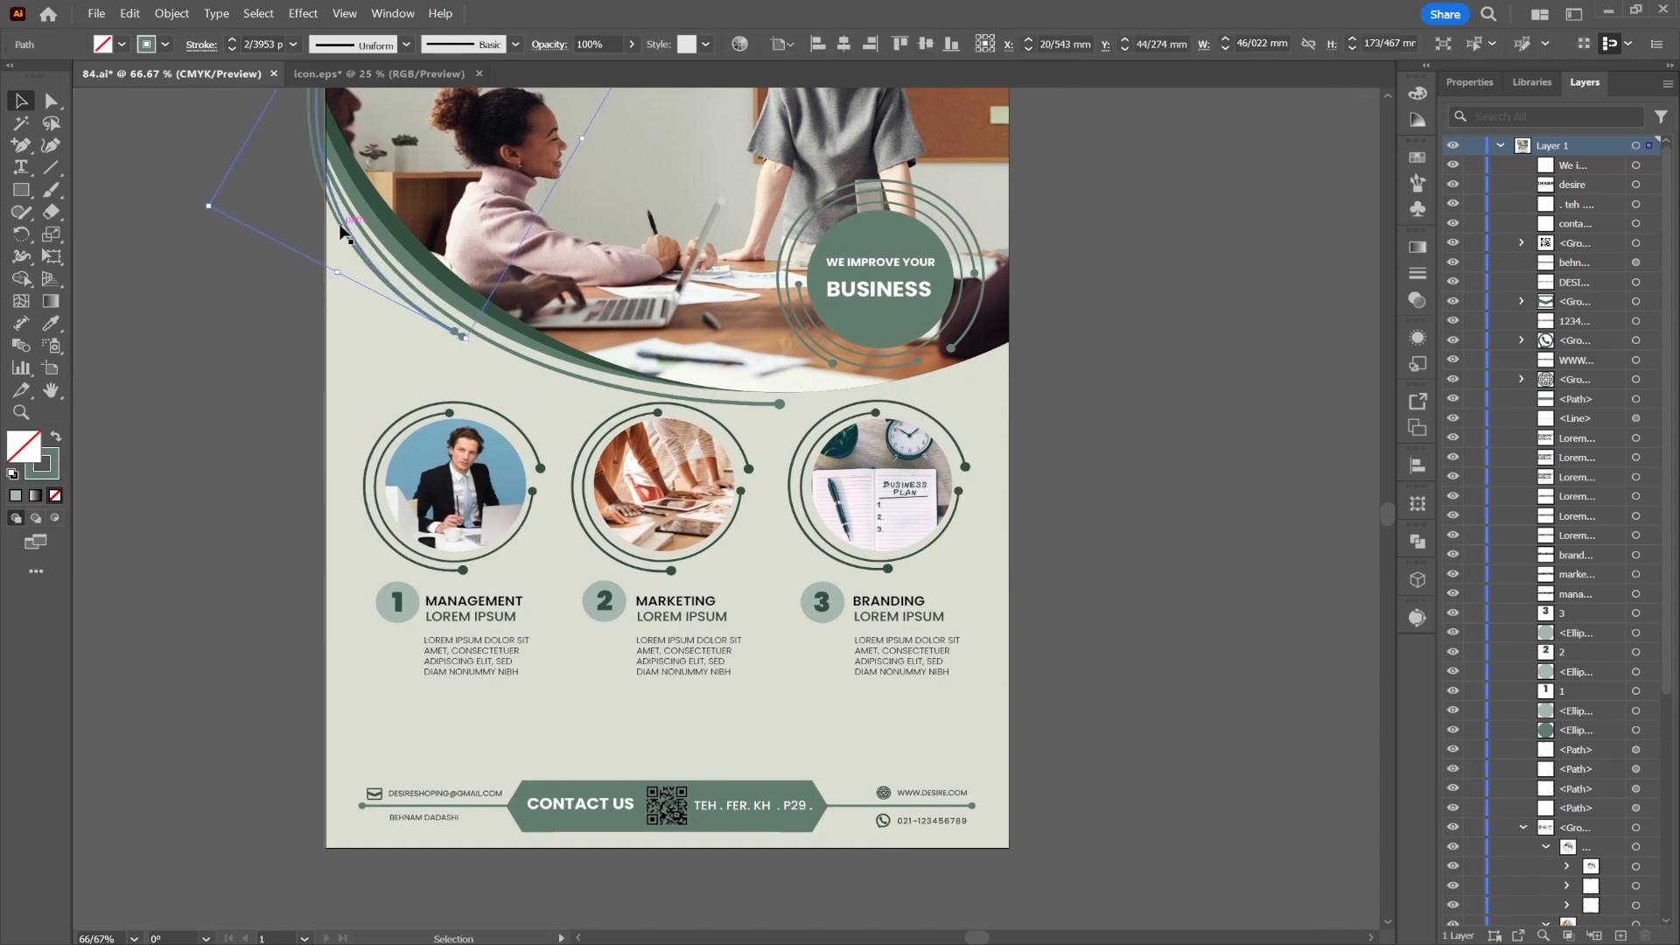
pyautogui.press('Left')
pyautogui.press('Left')
pyautogui.press('Left')
pyautogui.press('Left')
pyautogui.press('Left')
pyautogui.press('Left')
pyautogui.press('Left')
pyautogui.press('Left')
pyautogui.press('Left')
pyautogui.press('Left')
pyautogui.press('Left')
pyautogui.press('Left')
pyautogui.press('Left')
pyautogui.press('Left')
pyautogui.press('Left')
pyautogui.press('Left')
pyautogui.press('Left')
pyautogui.press('Up')
pyautogui.press('Up')
pyautogui.press('Up')
pyautogui.press('Up')
pyautogui.press('Up')
pyautogui.press('Up')
pyautogui.press('Up')
pyautogui.press('Up')
pyautogui.press('Up')
pyautogui.press('Up')
pyautogui.press('Up')
pyautogui.press('Up')
pyautogui.press('Up')
pyautogui.press('Up')
pyautogui.press('Up')
pyautogui.press('Up')
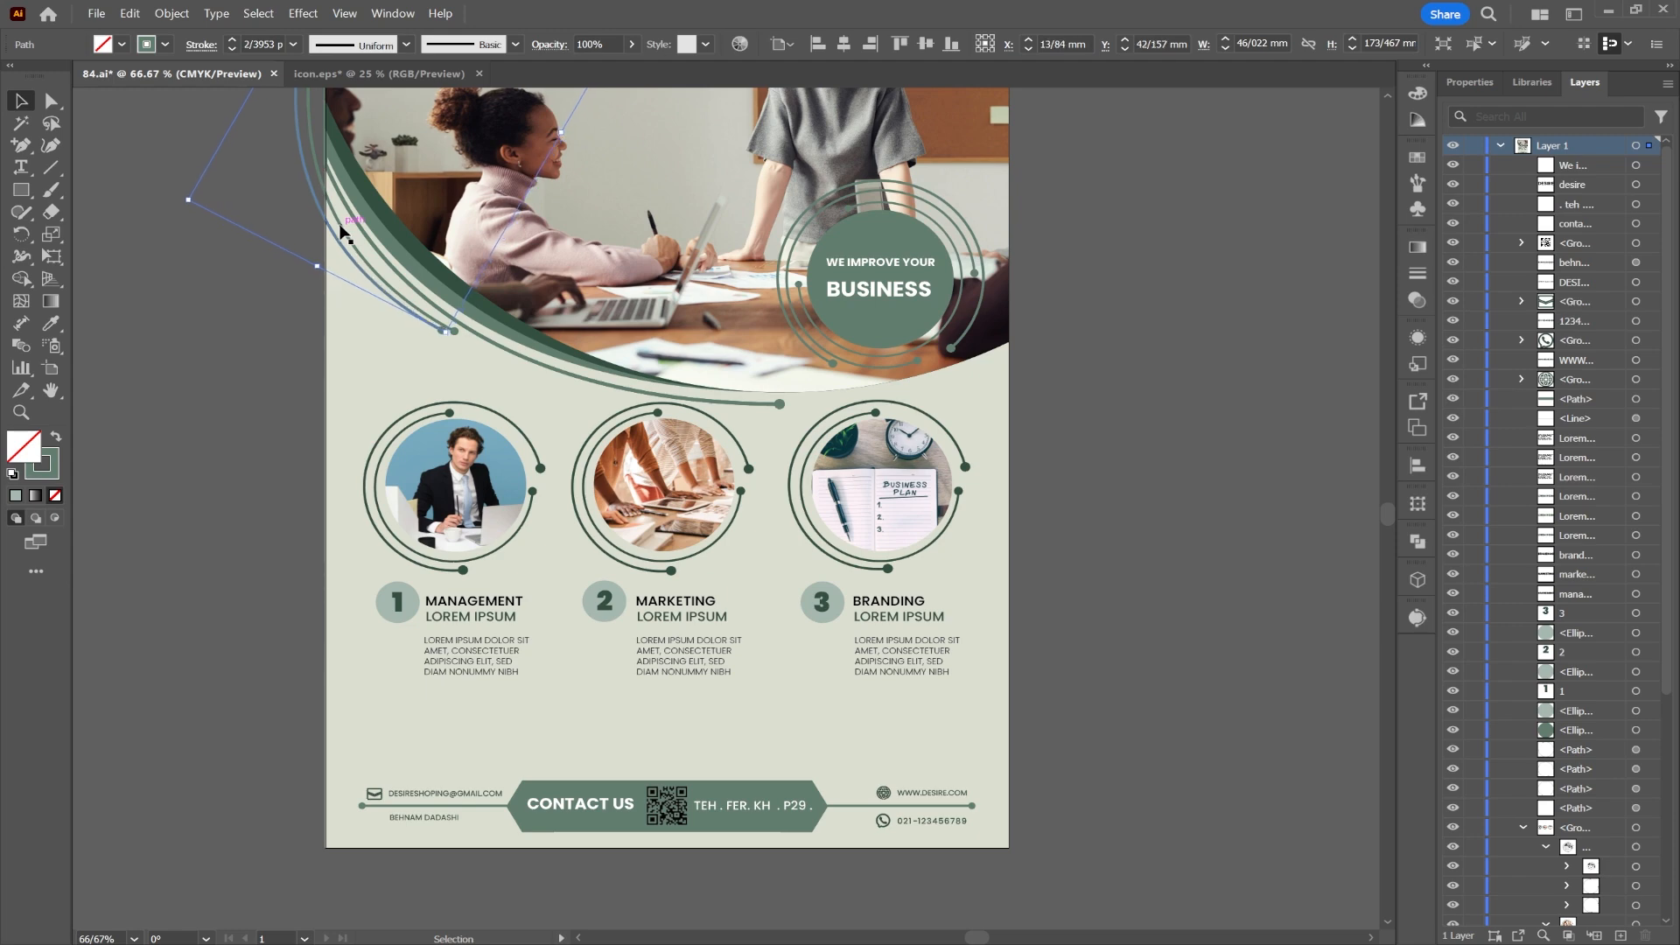
pyautogui.press('Left')
pyautogui.press('Left')
pyautogui.press('Left')
pyautogui.press('Left')
pyautogui.press('Left')
pyautogui.press('Left')
pyautogui.press('Left')
pyautogui.press('Left')
pyautogui.press('Left')
pyautogui.press('Left')
pyautogui.press('Left')
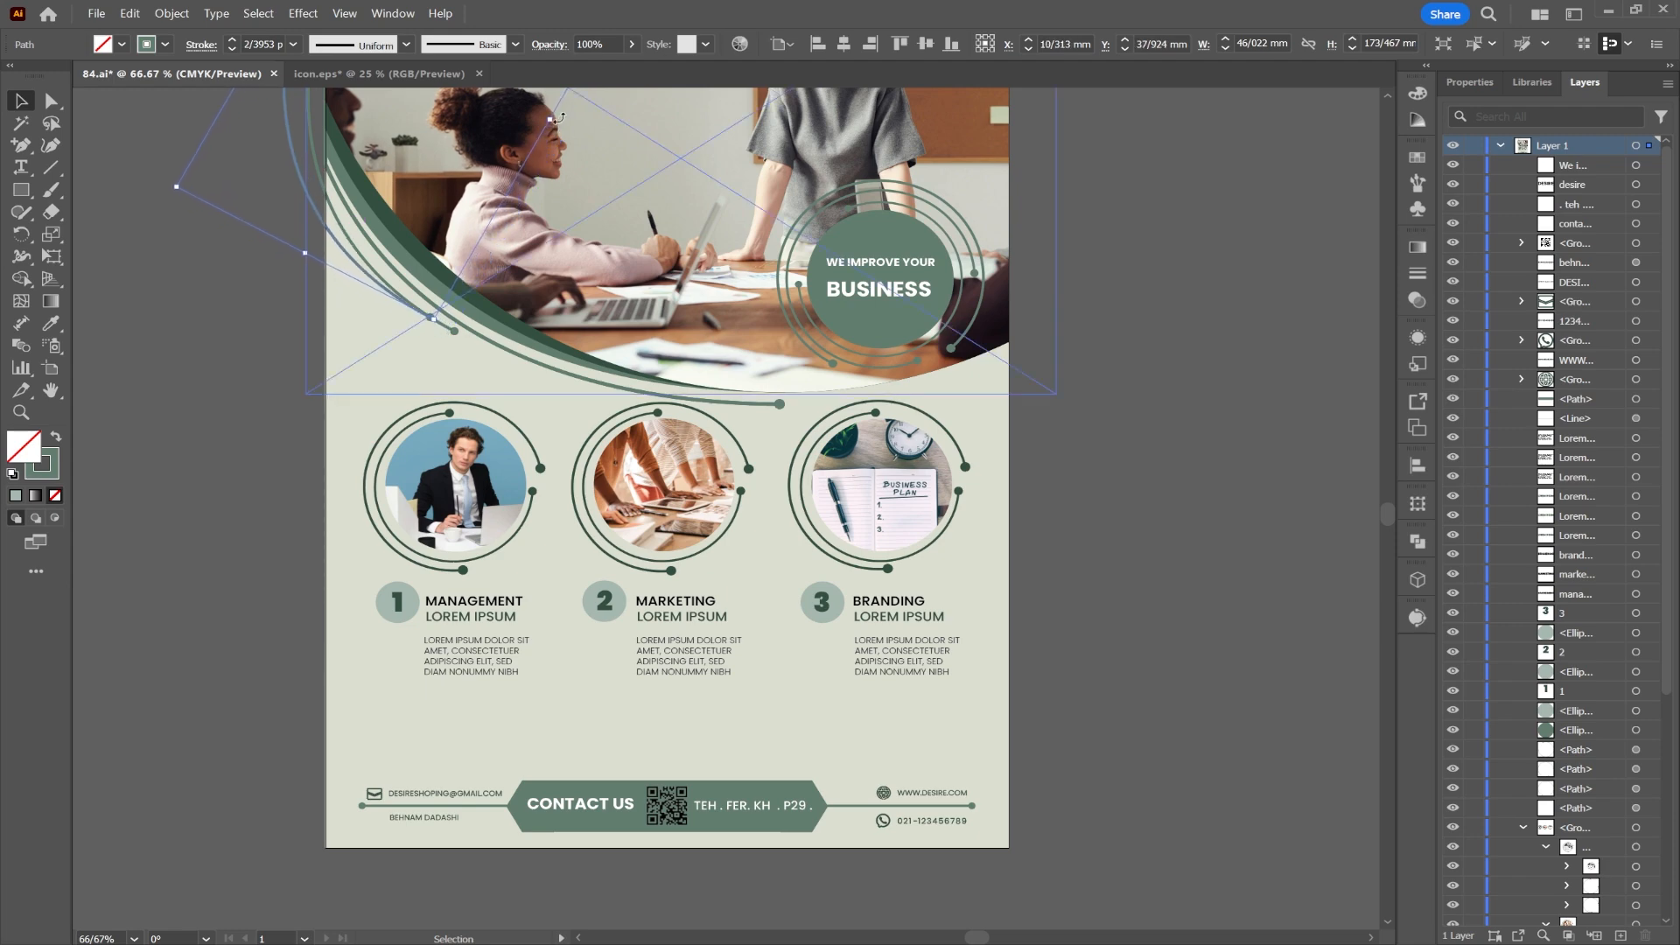
pyautogui.moveTo(556, 118); pyautogui.dragTo(549, 145)
pyautogui.press('Right')
pyautogui.press('Right')
pyautogui.press('Right')
pyautogui.press('Right')
pyautogui.press('Right')
pyautogui.press('Right')
pyautogui.press('Right')
pyautogui.press('Right')
pyautogui.press('Right')
pyautogui.press('Right')
pyautogui.press('Right')
pyautogui.press('Right')
pyautogui.press('Right')
pyautogui.press('Right')
pyautogui.press('Right')
pyautogui.press('Right')
pyautogui.press('Right')
pyautogui.press('Right')
pyautogui.press('Right')
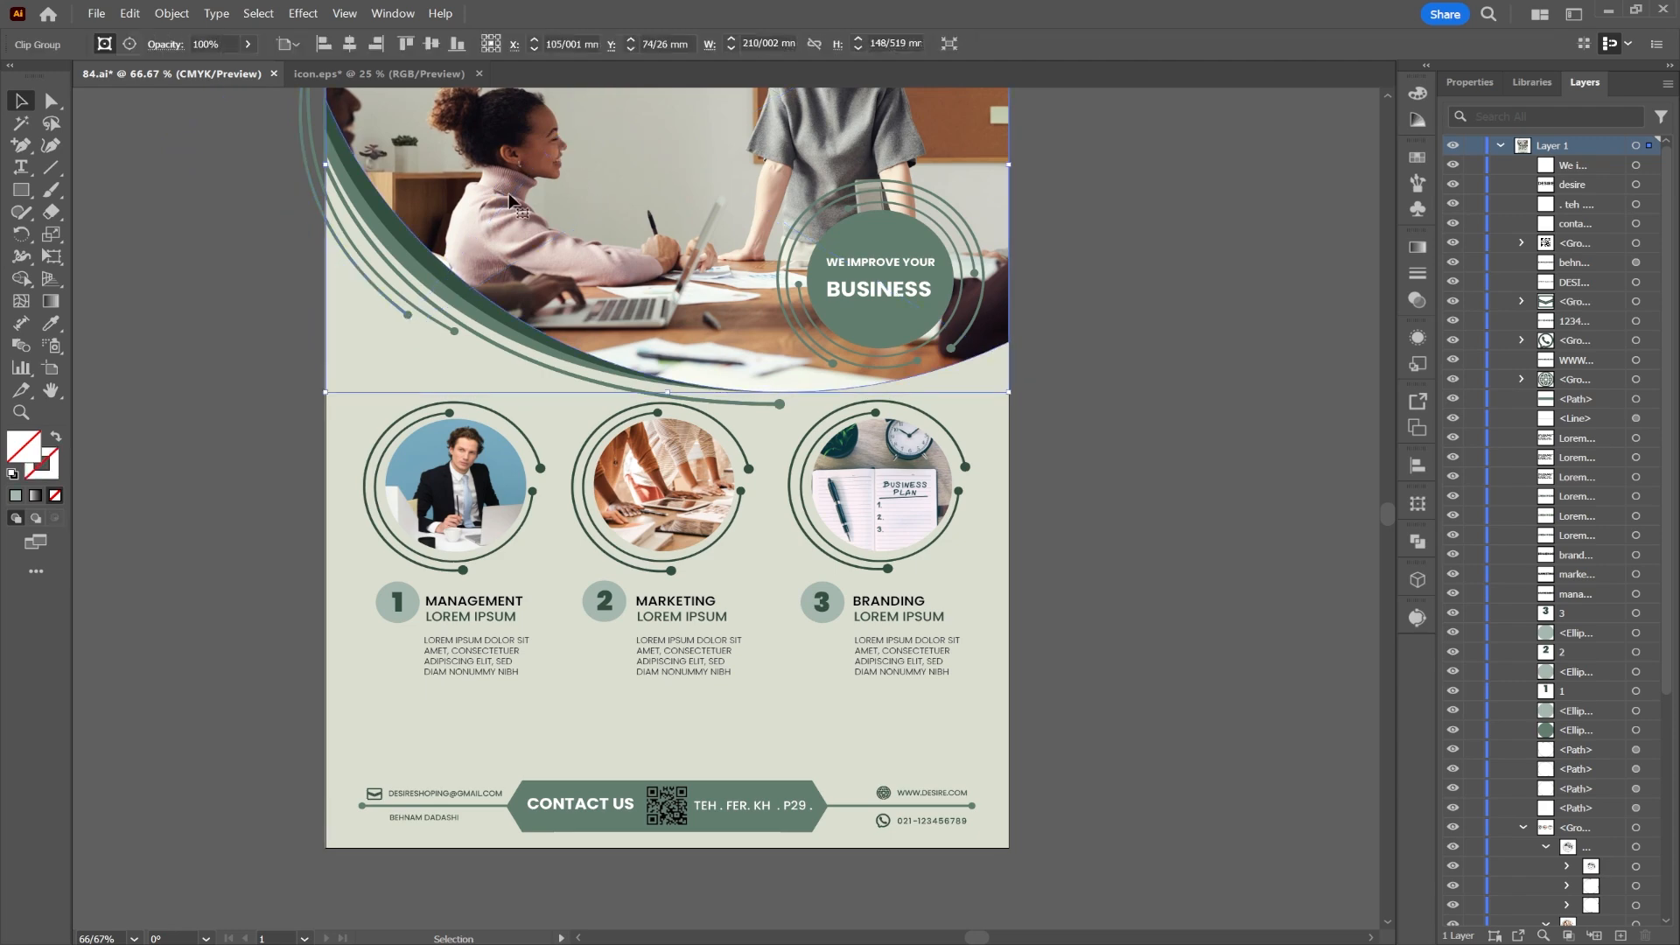
pyautogui.click(140, 332)
pyautogui.scroll(-2, 742, 429)
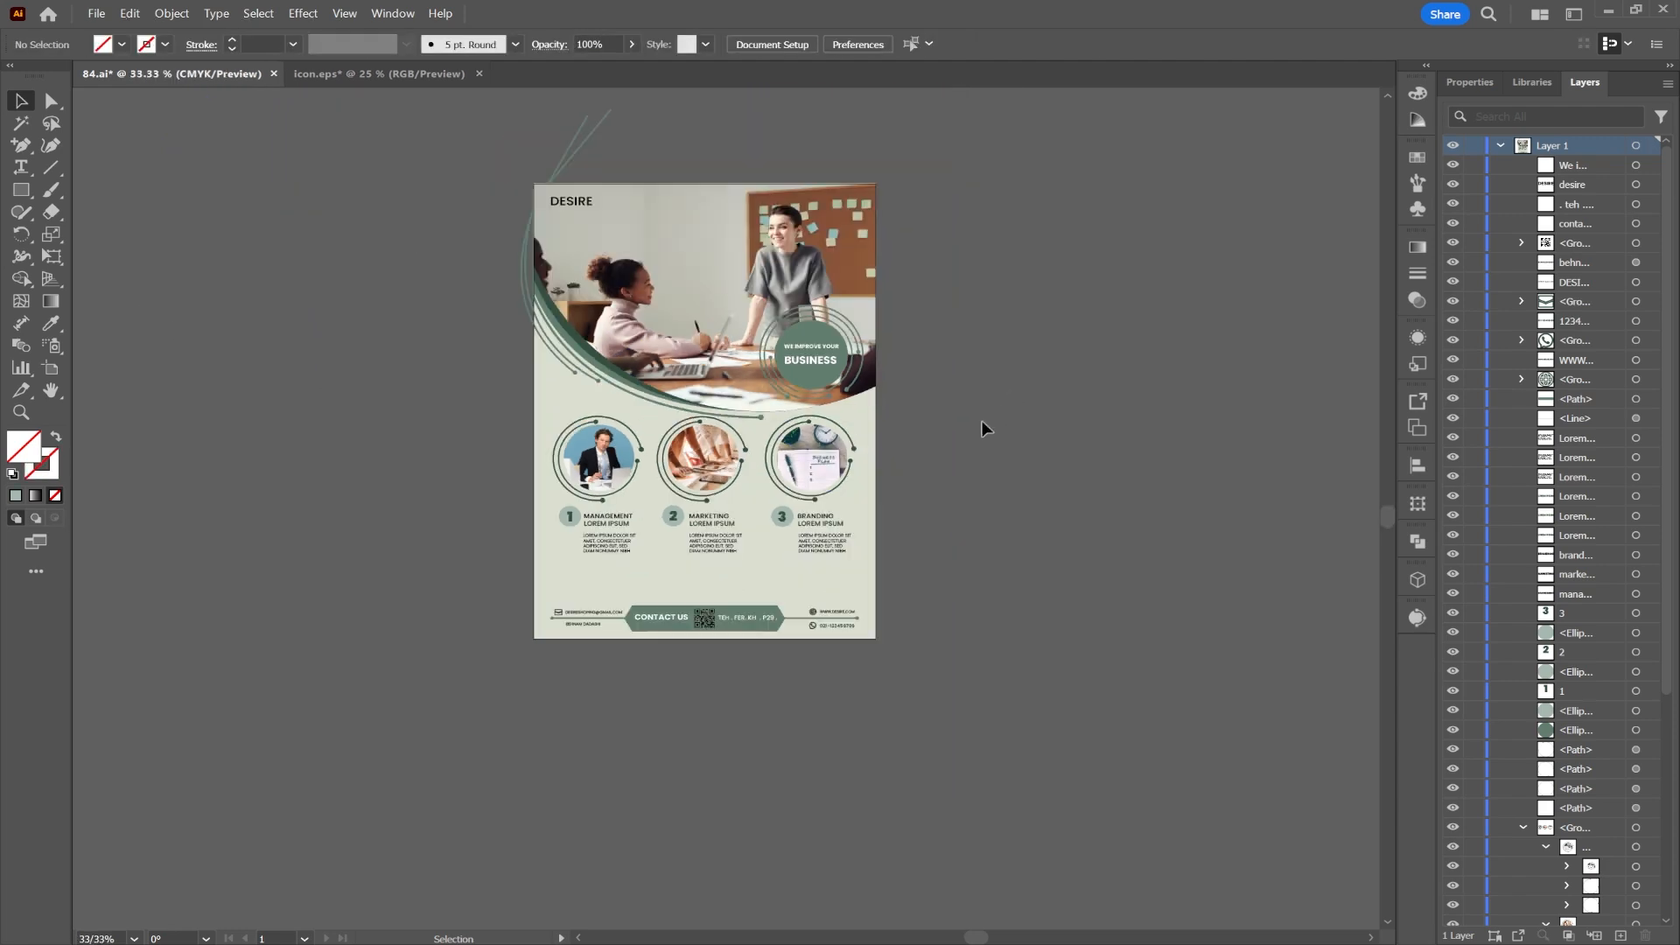
pyautogui.scroll(2, 701, 567)
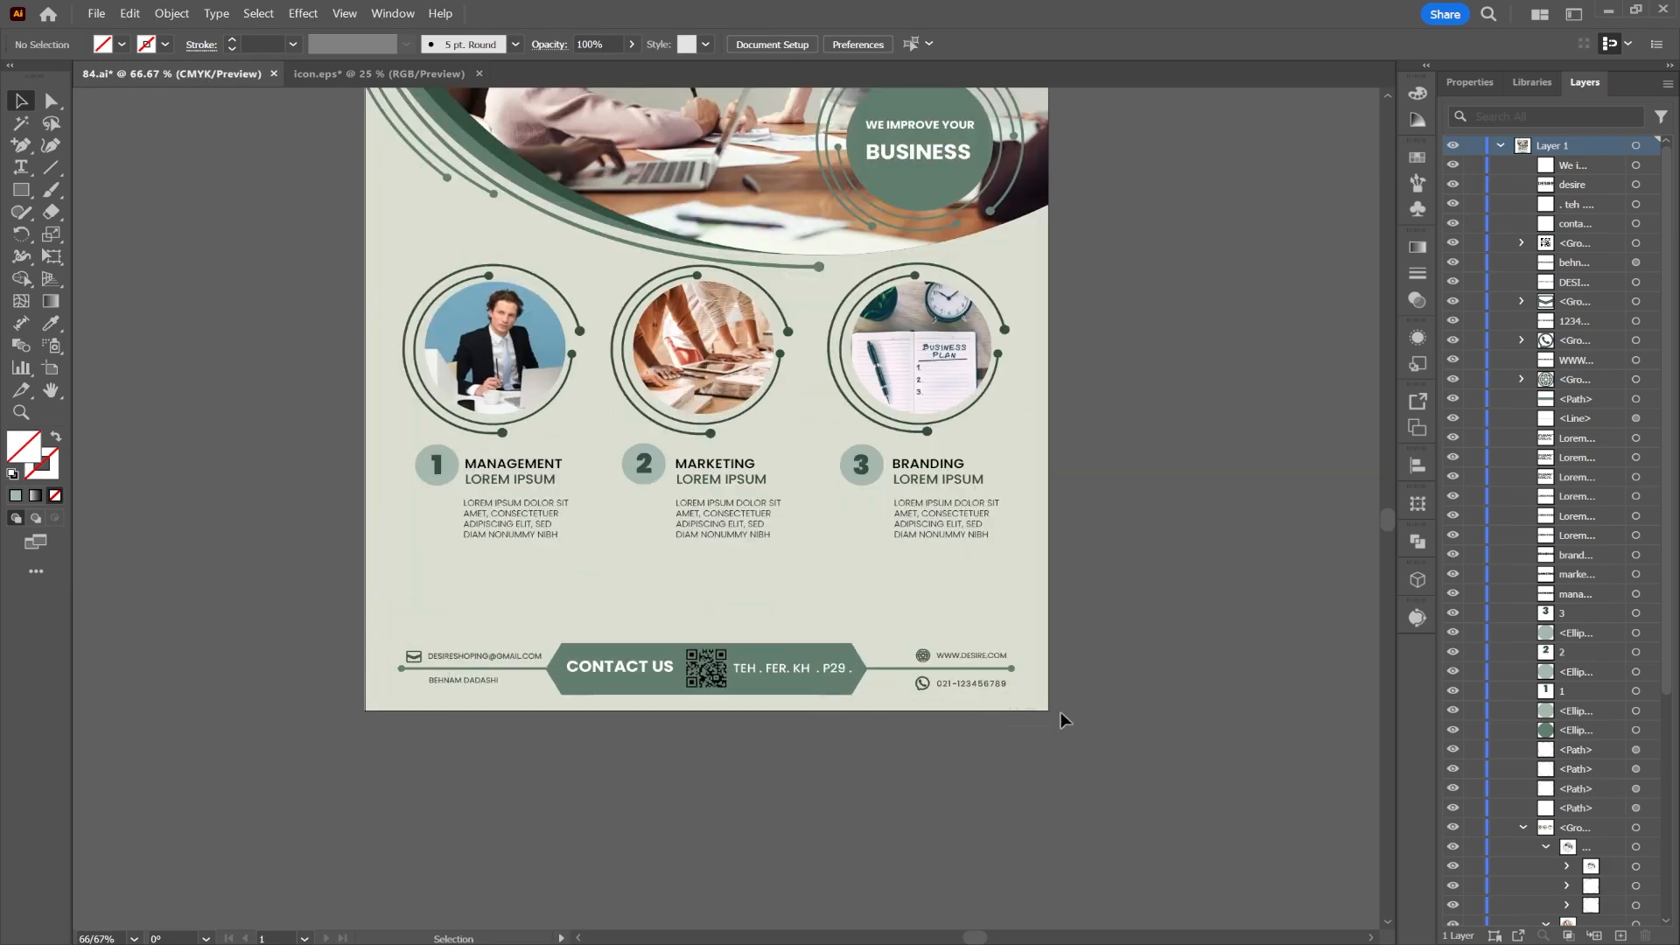
# Step: Create a wide area text box above the contact footer with 10 pt centred placeholder text
pyautogui.click(27, 168)
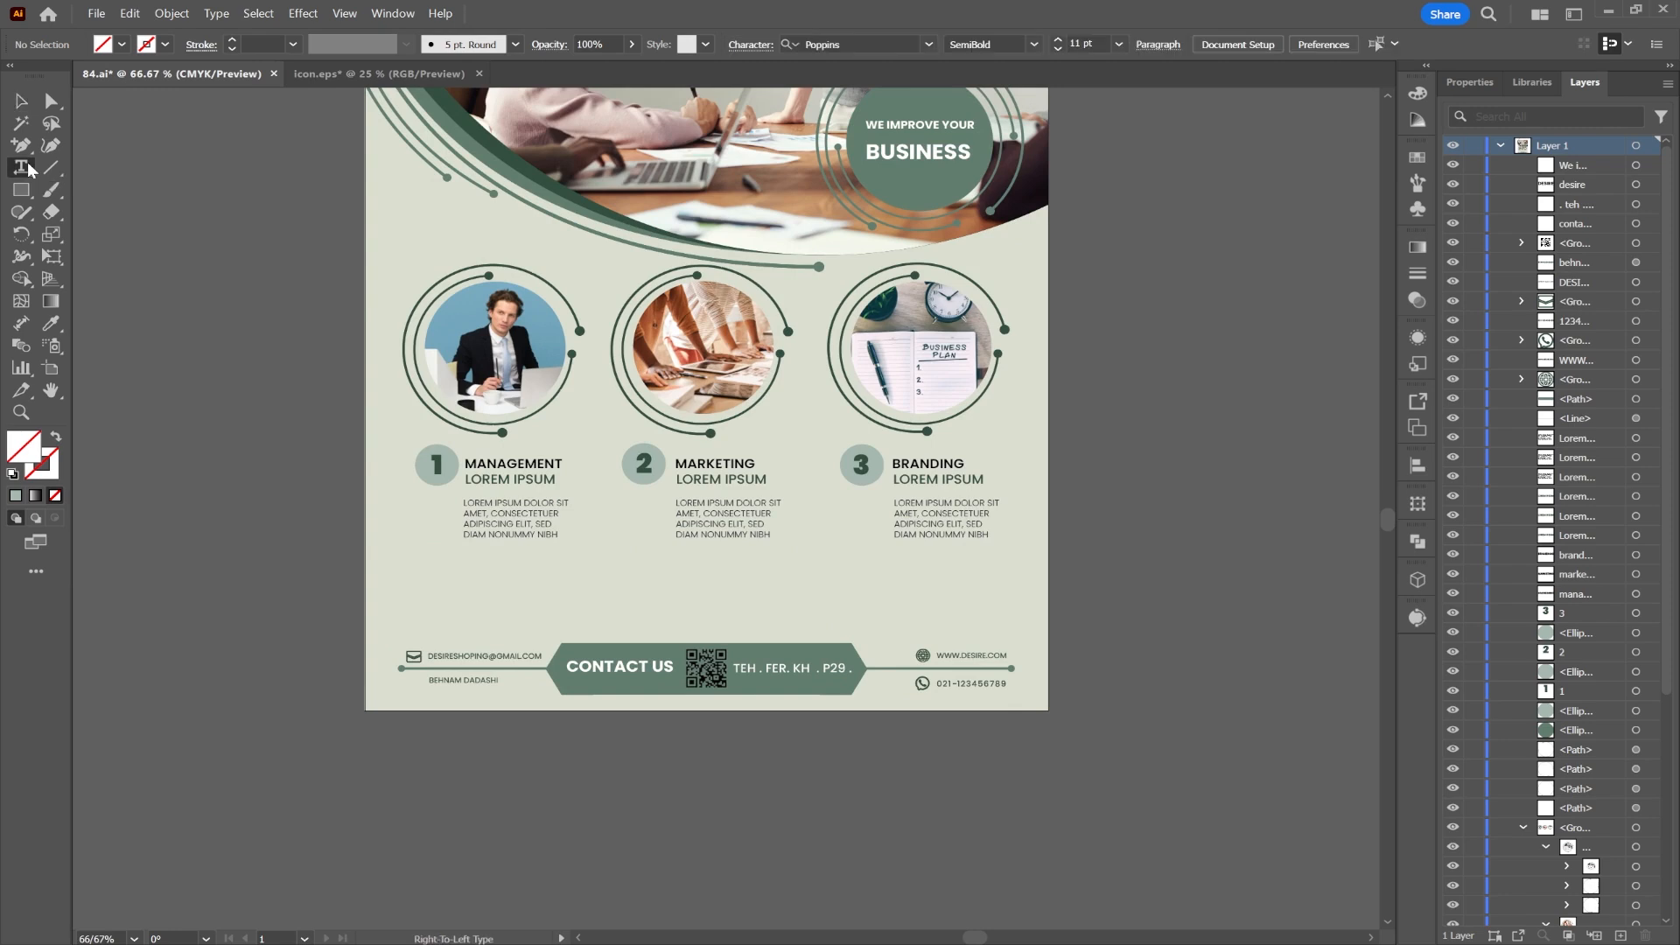
pyautogui.click(1060, 49)
pyautogui.click(1034, 44)
pyautogui.click(989, 146)
pyautogui.moveTo(464, 562); pyautogui.dragTo(996, 622)
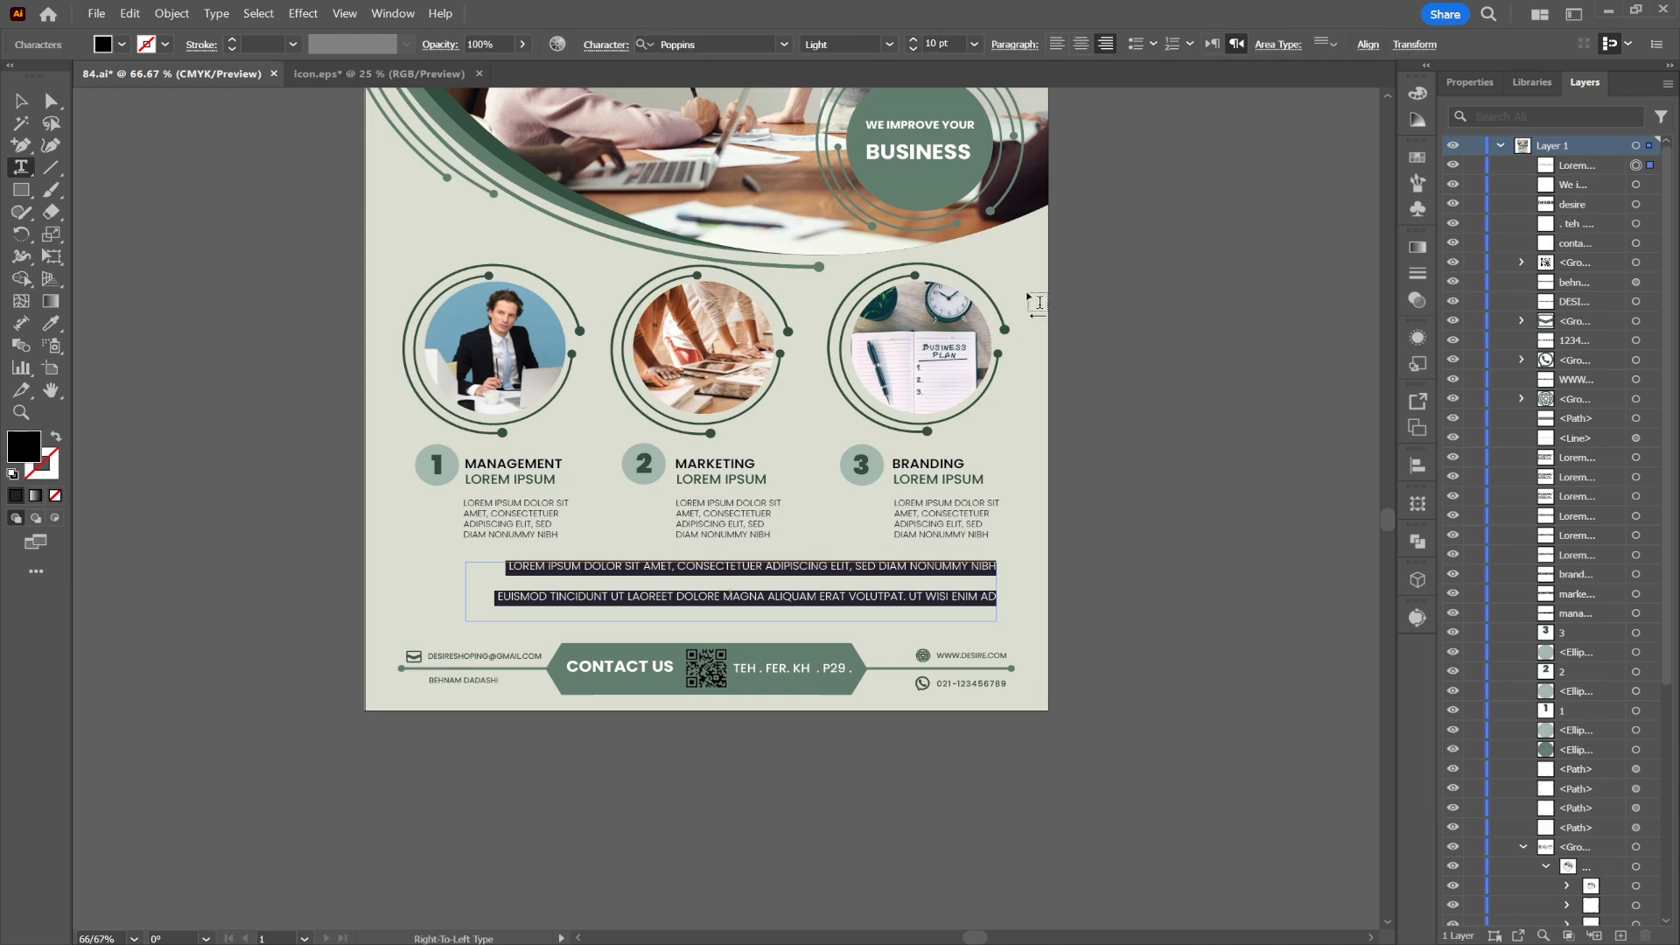
pyautogui.click(913, 50)
pyautogui.click(913, 50)
pyautogui.click(913, 50)
pyautogui.click(913, 50)
pyautogui.click(912, 39)
pyautogui.click(913, 40)
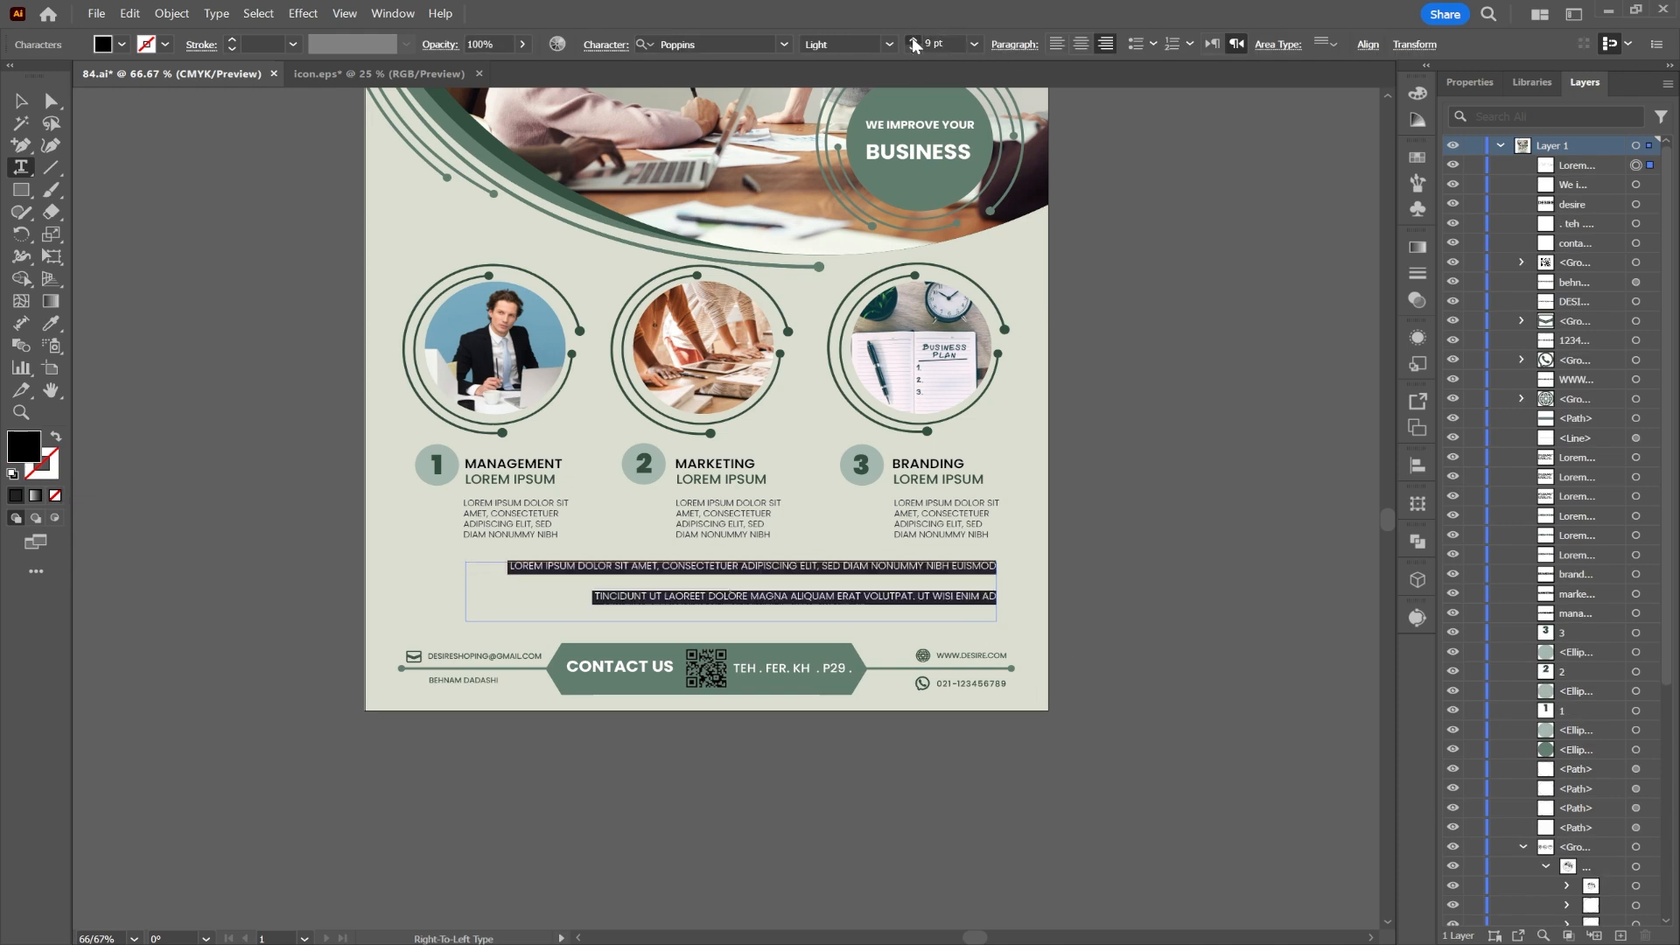
pyautogui.click(912, 40)
pyautogui.click(912, 40)
pyautogui.click(1083, 47)
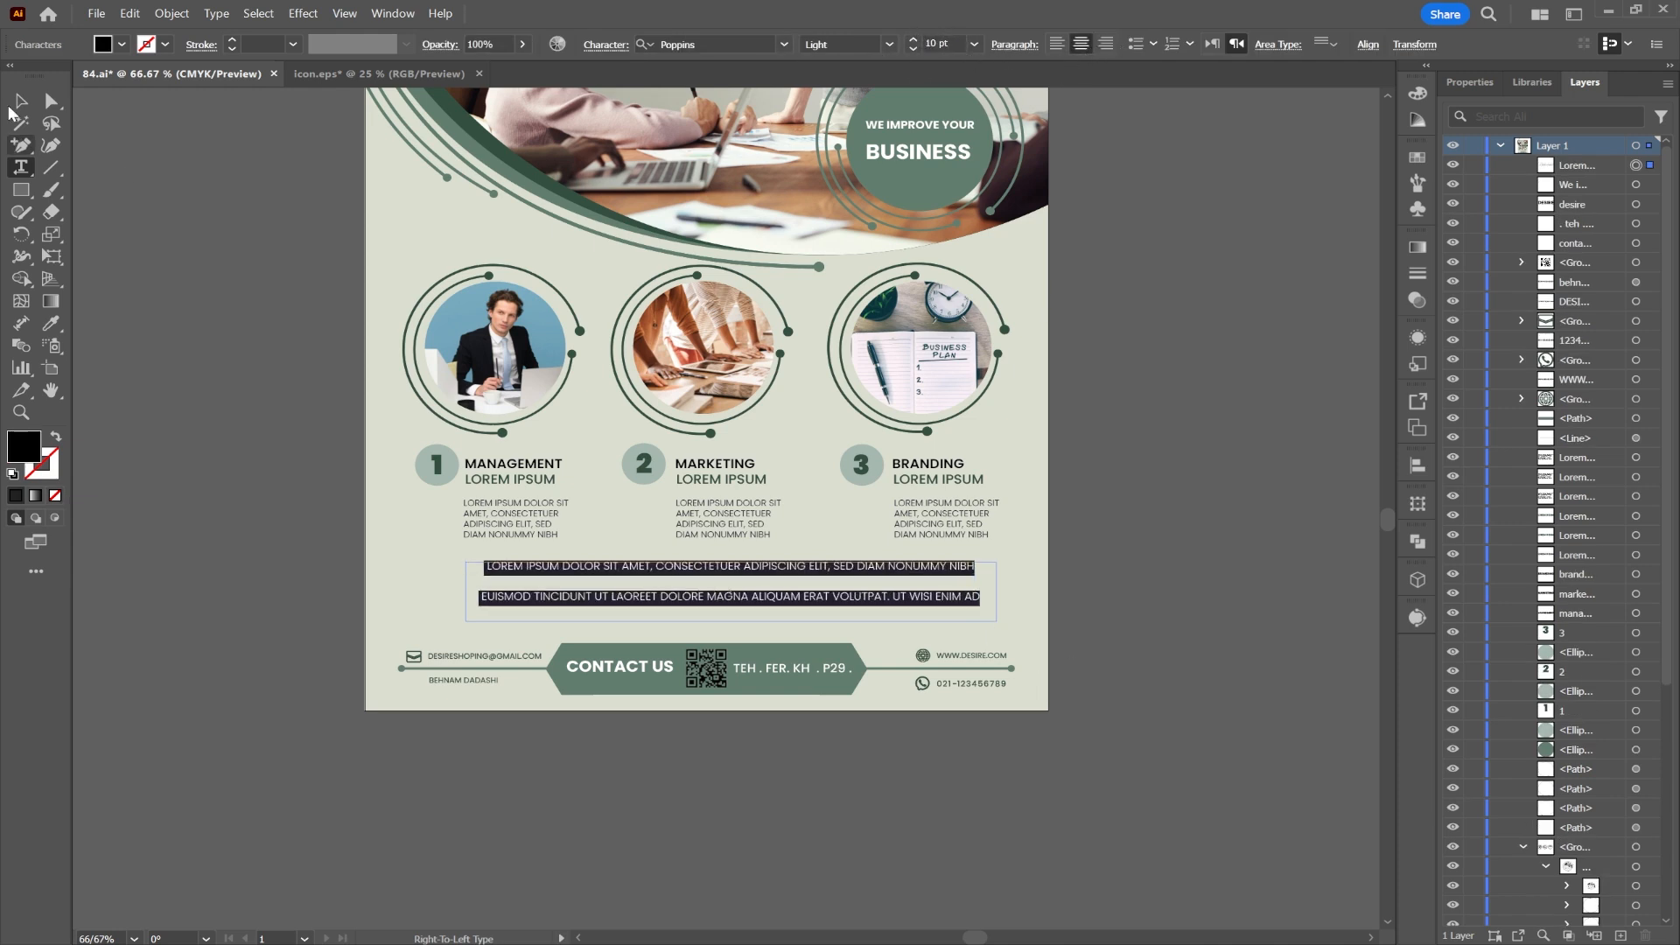
pyautogui.click(18, 102)
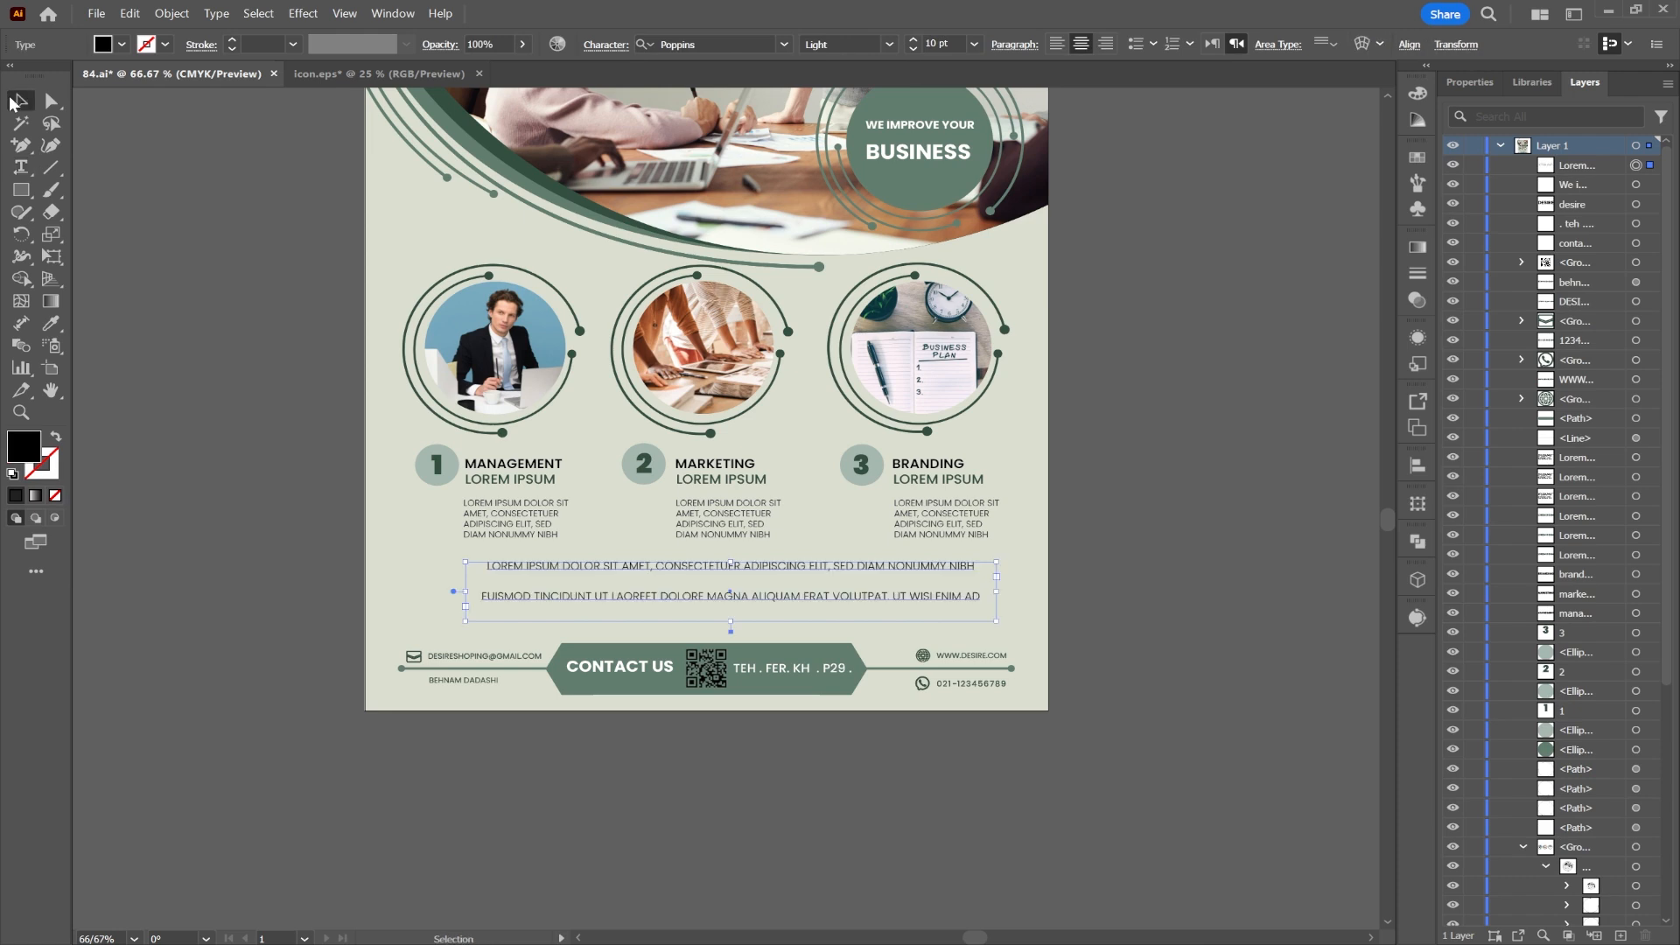
# Step: Set the paragraph to 18 pt leading and Poppins SemiBold, centre it on the artboard, and move it lower
pyautogui.click(606, 45)
pyautogui.click(604, 134)
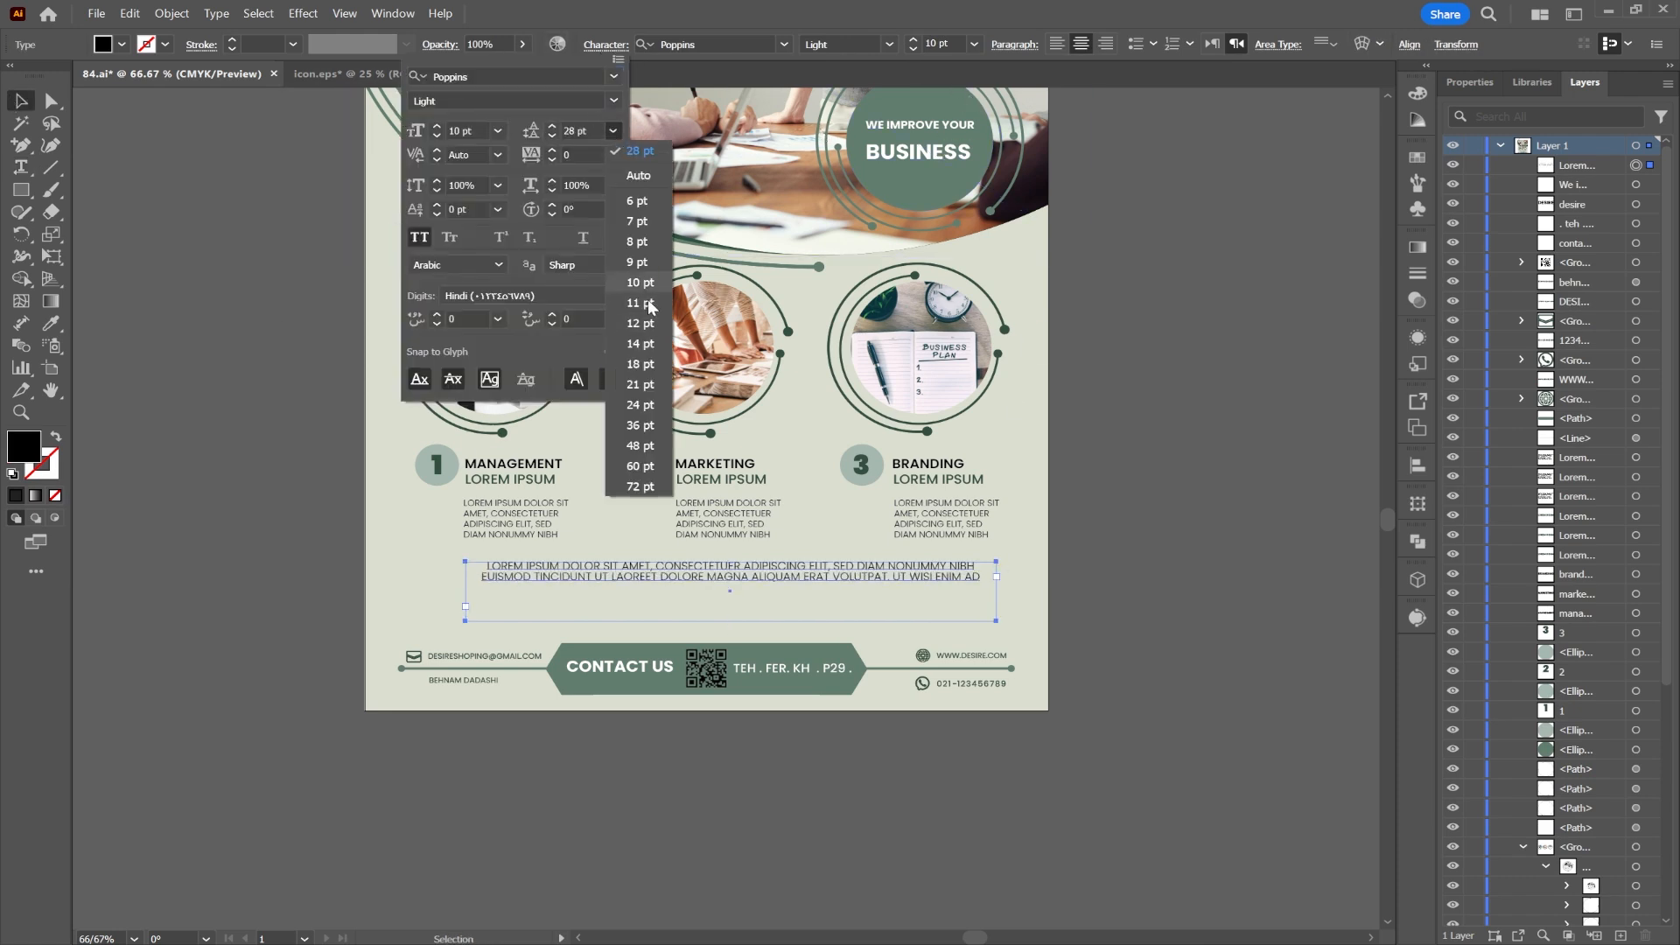
pyautogui.click(645, 366)
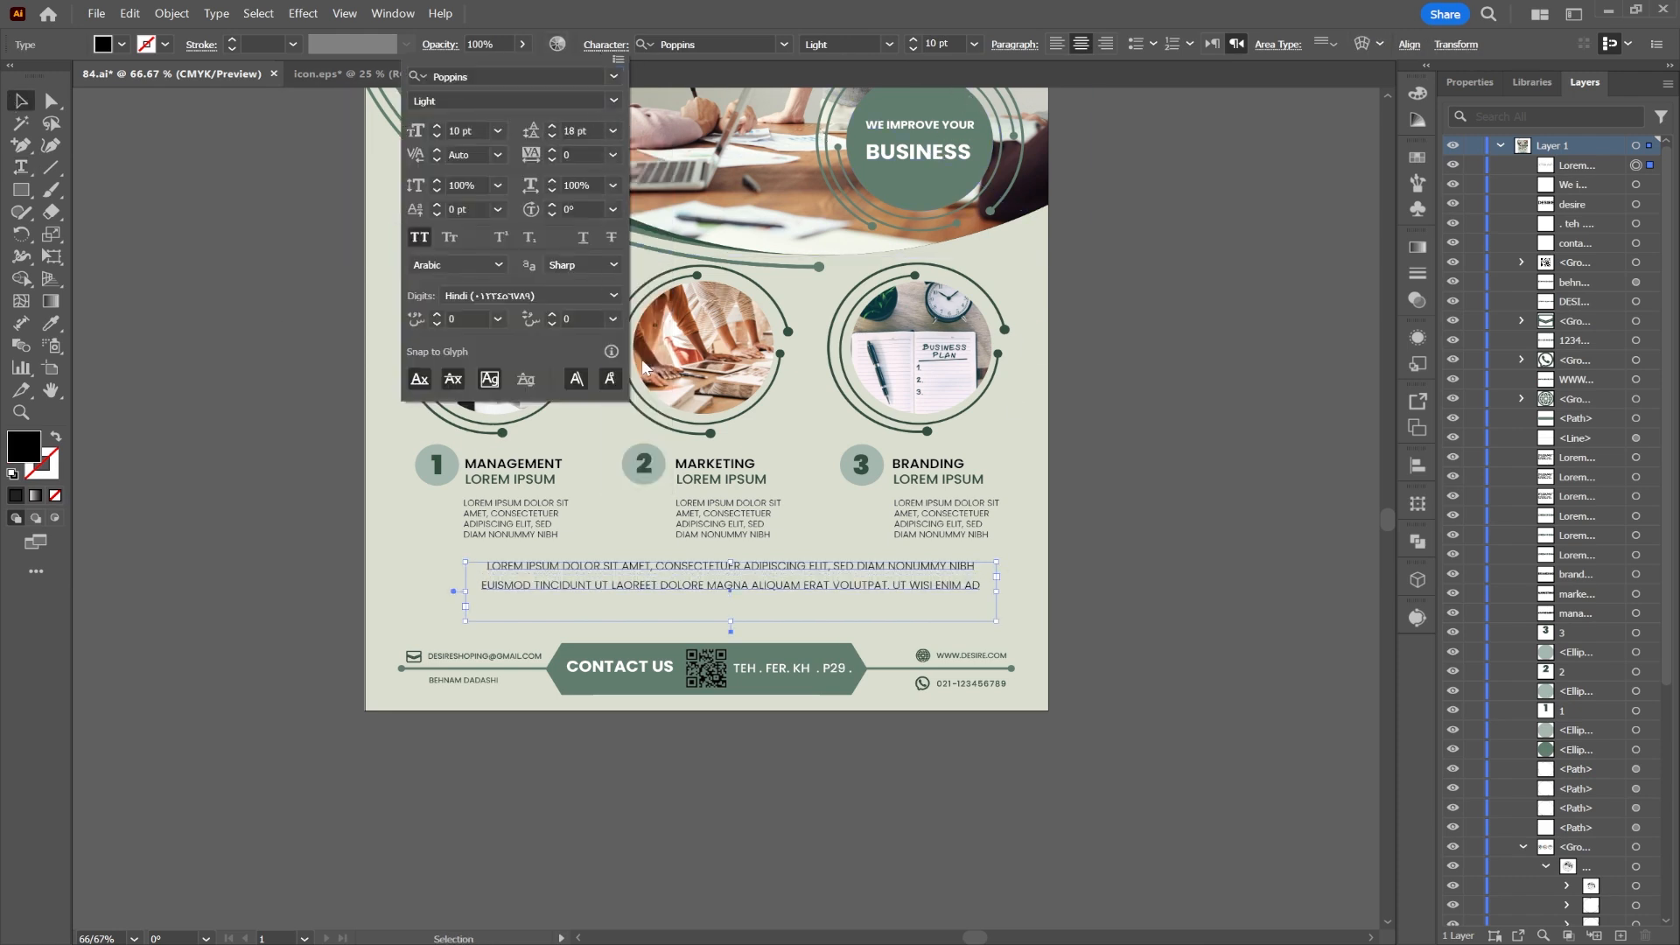
pyautogui.click(889, 44)
pyautogui.click(846, 271)
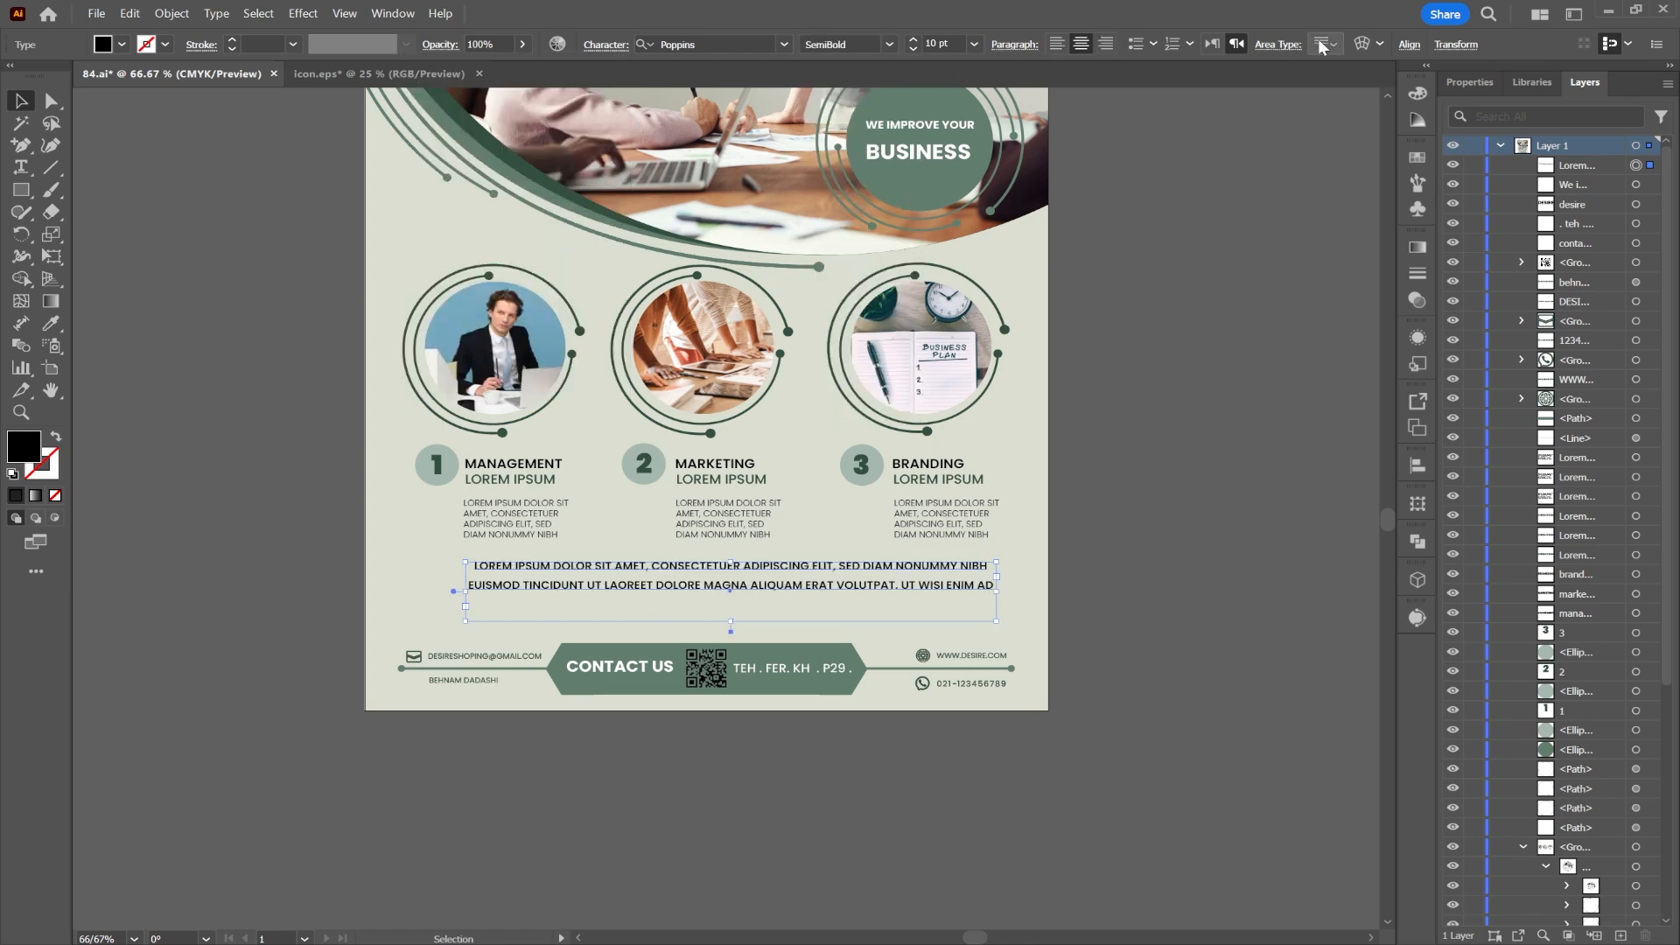
pyautogui.click(1408, 45)
pyautogui.click(1249, 98)
pyautogui.click(1168, 392)
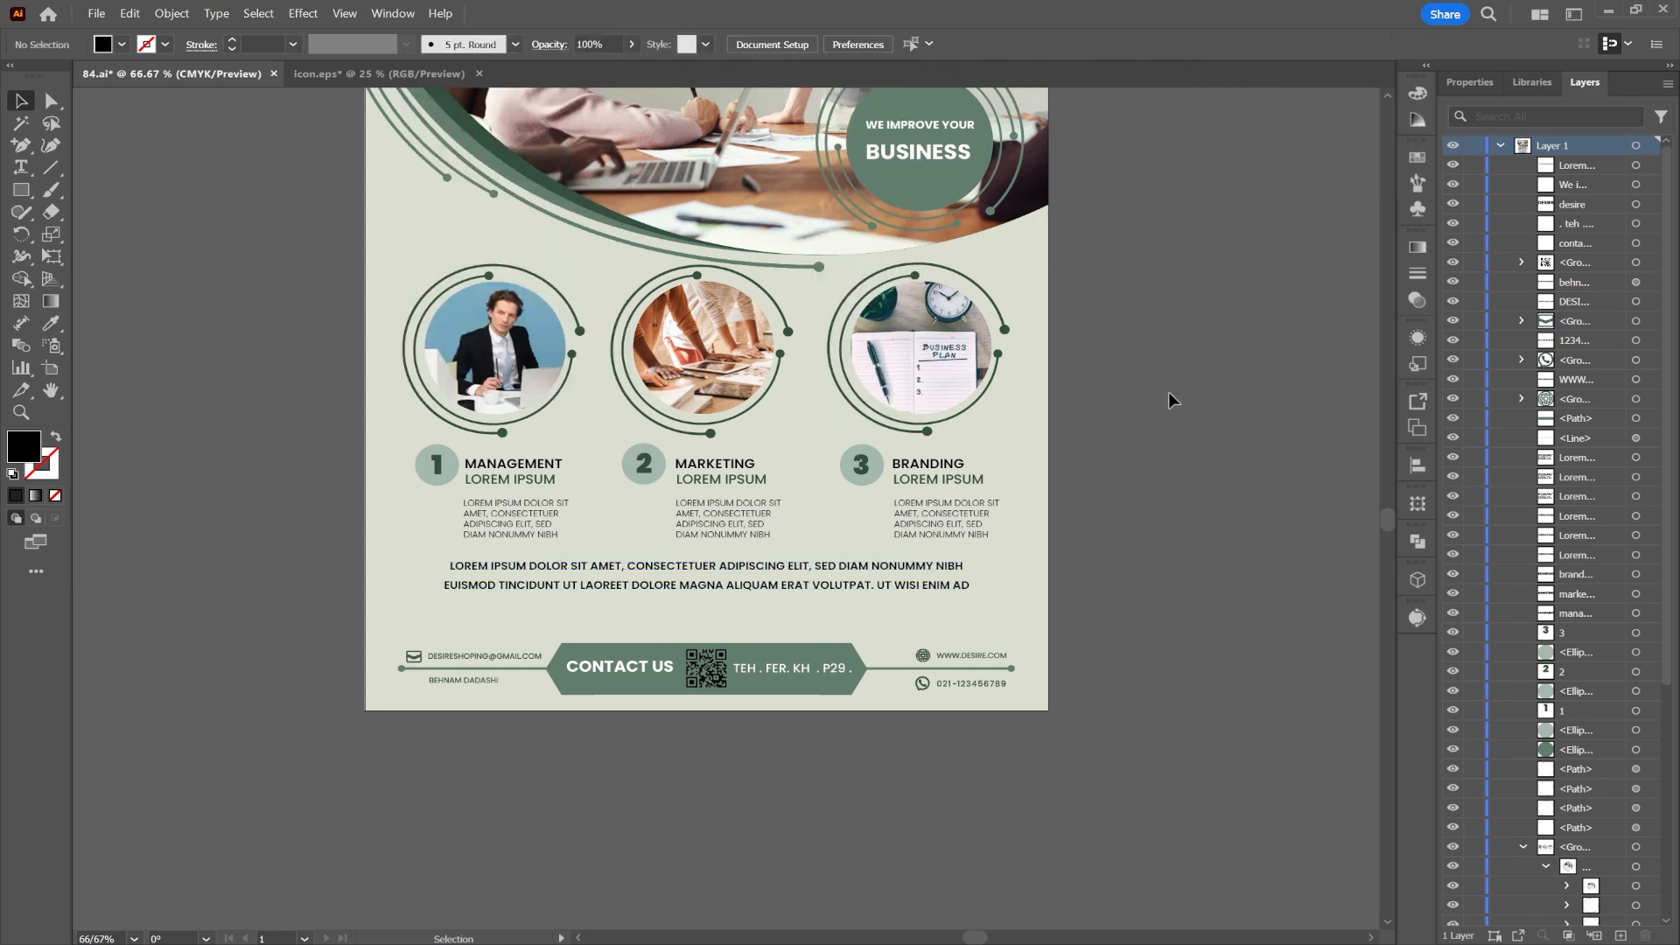
pyautogui.moveTo(820, 583); pyautogui.dragTo(823, 599)
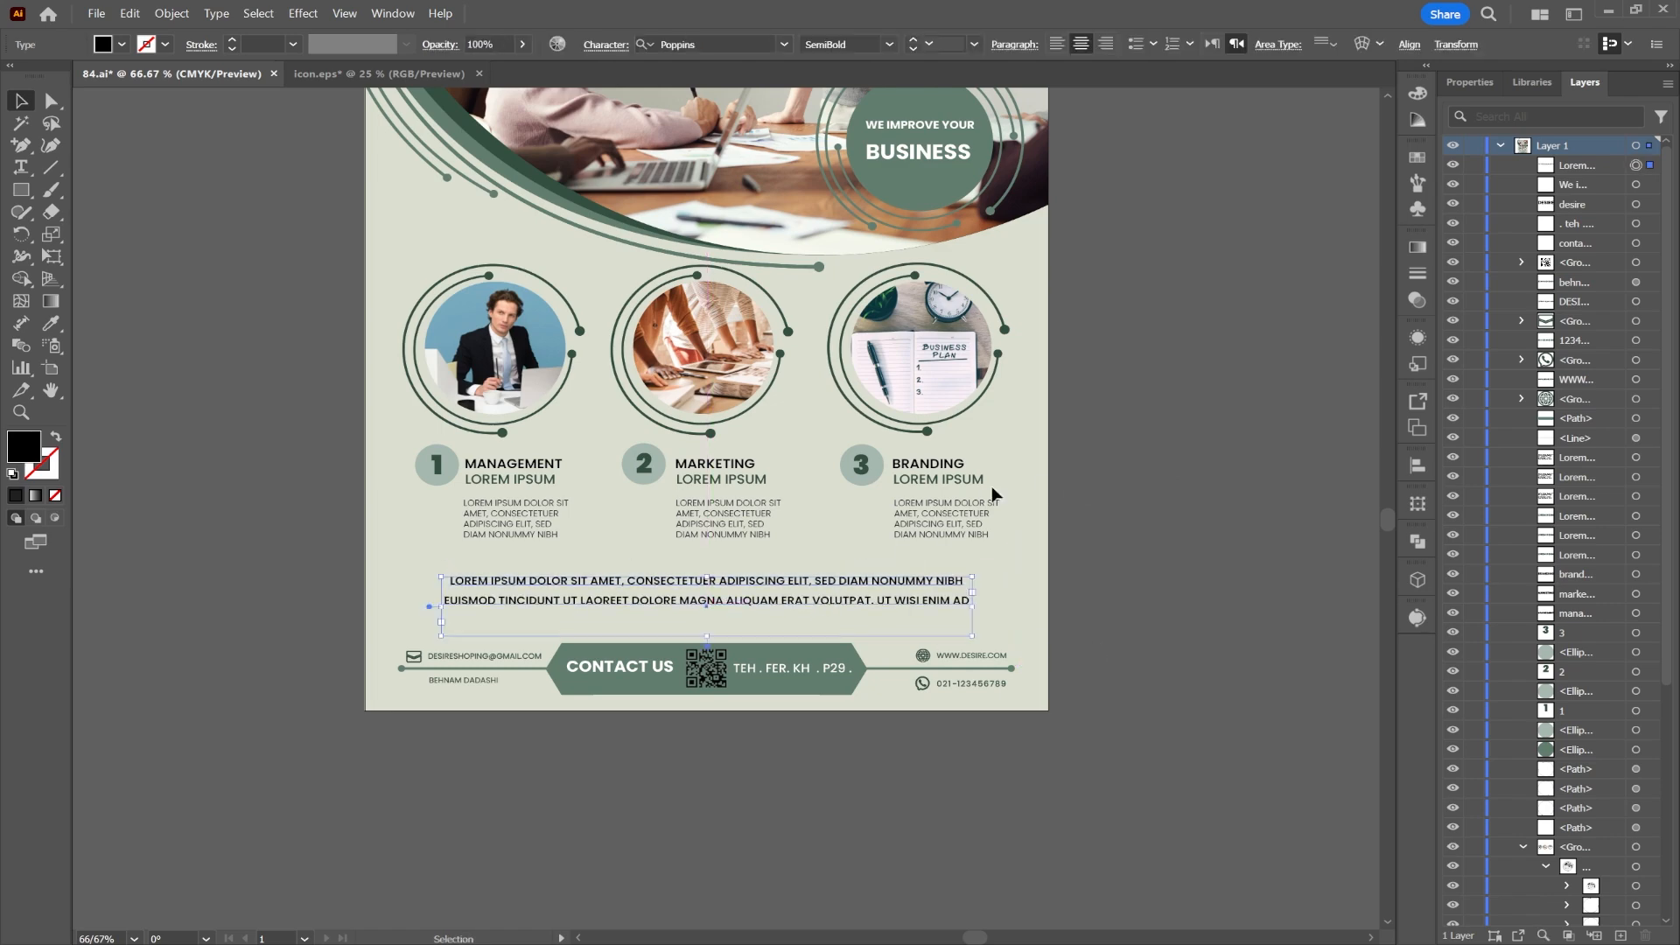
pyautogui.click(1111, 409)
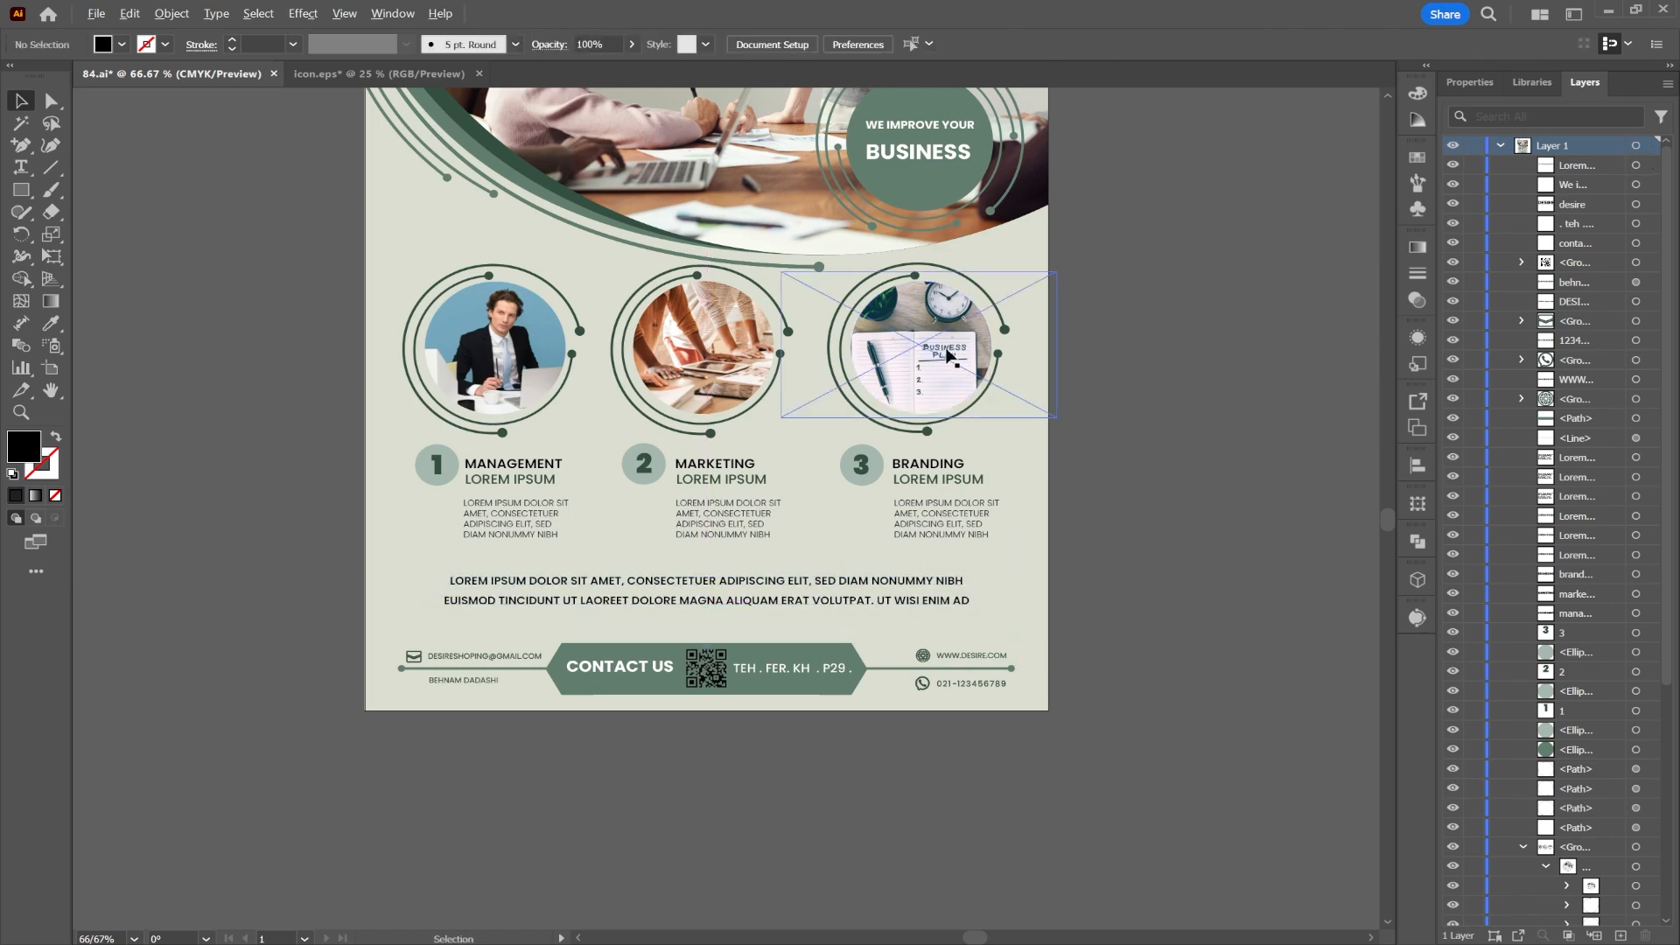
# Step: Create a 210 × 297 mm rectangle and centre it horizontally on the page
pyautogui.scroll(-2, 948, 354)
pyautogui.scroll(2, 1094, 259)
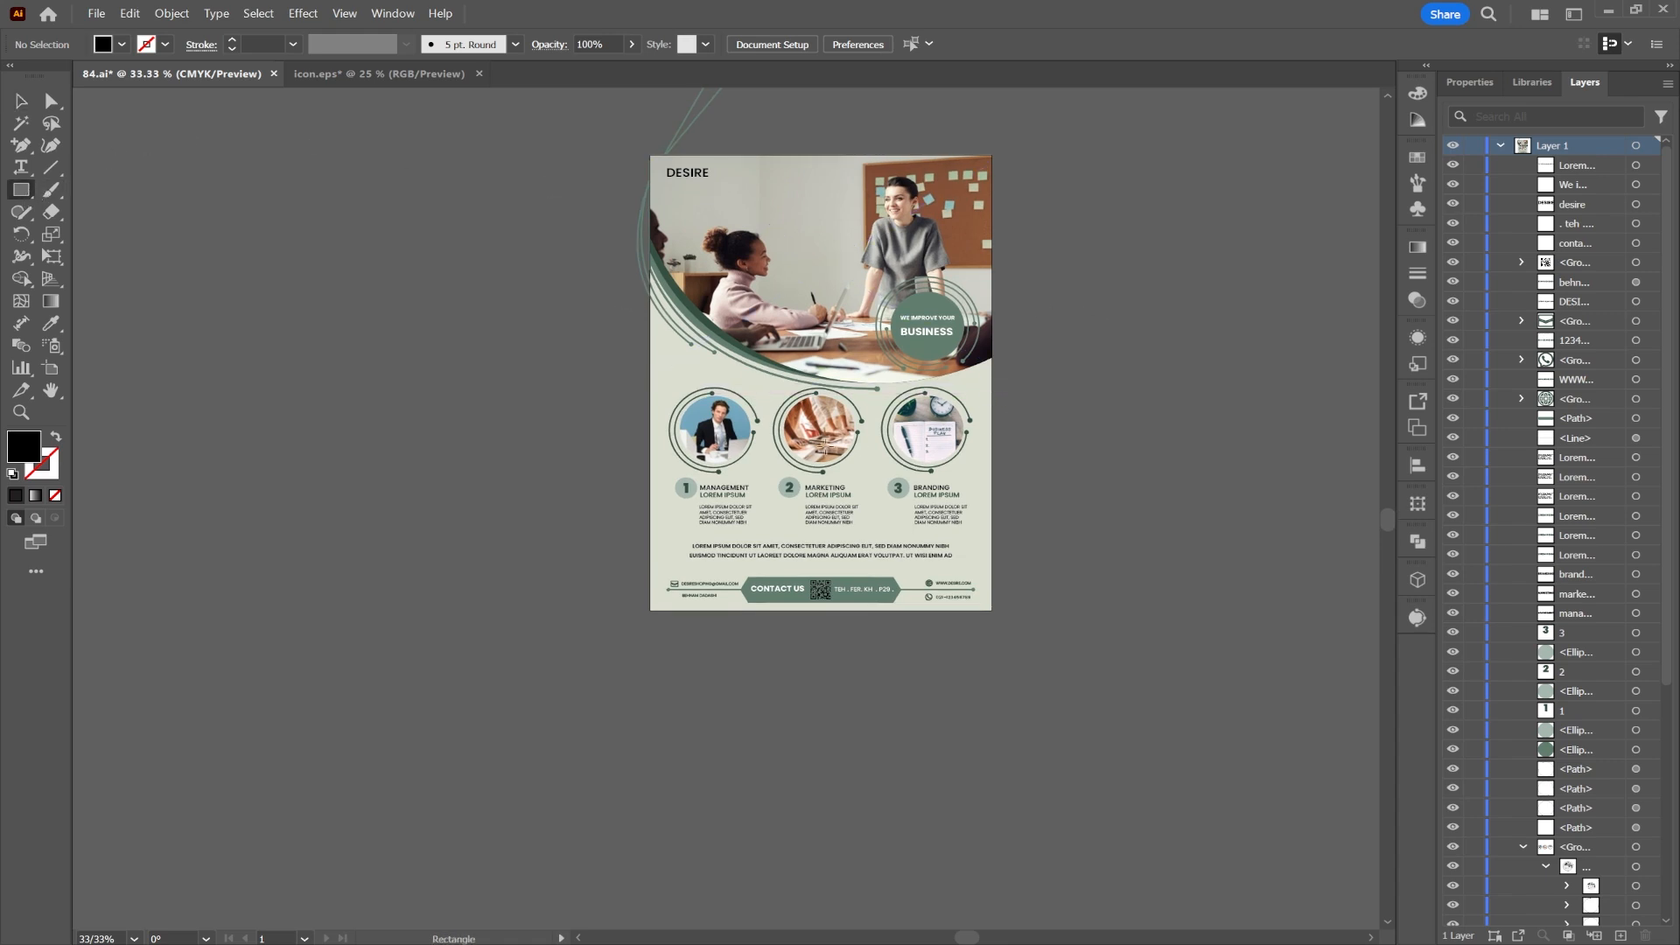
pyautogui.click(646, 432)
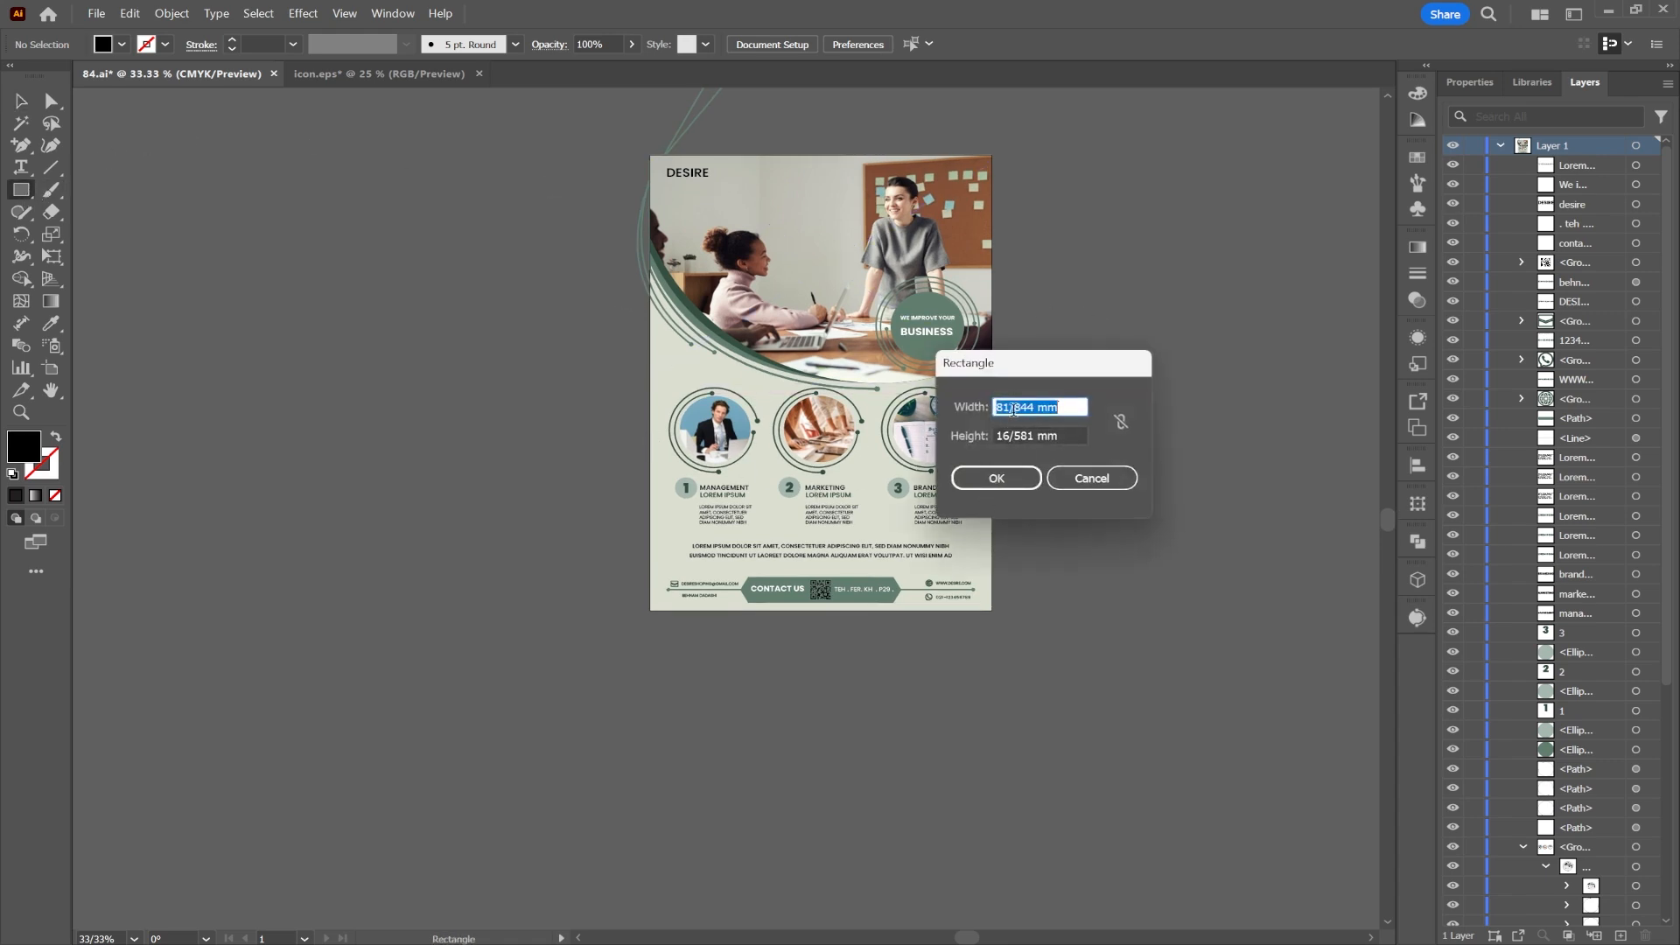
pyautogui.press('Tab')
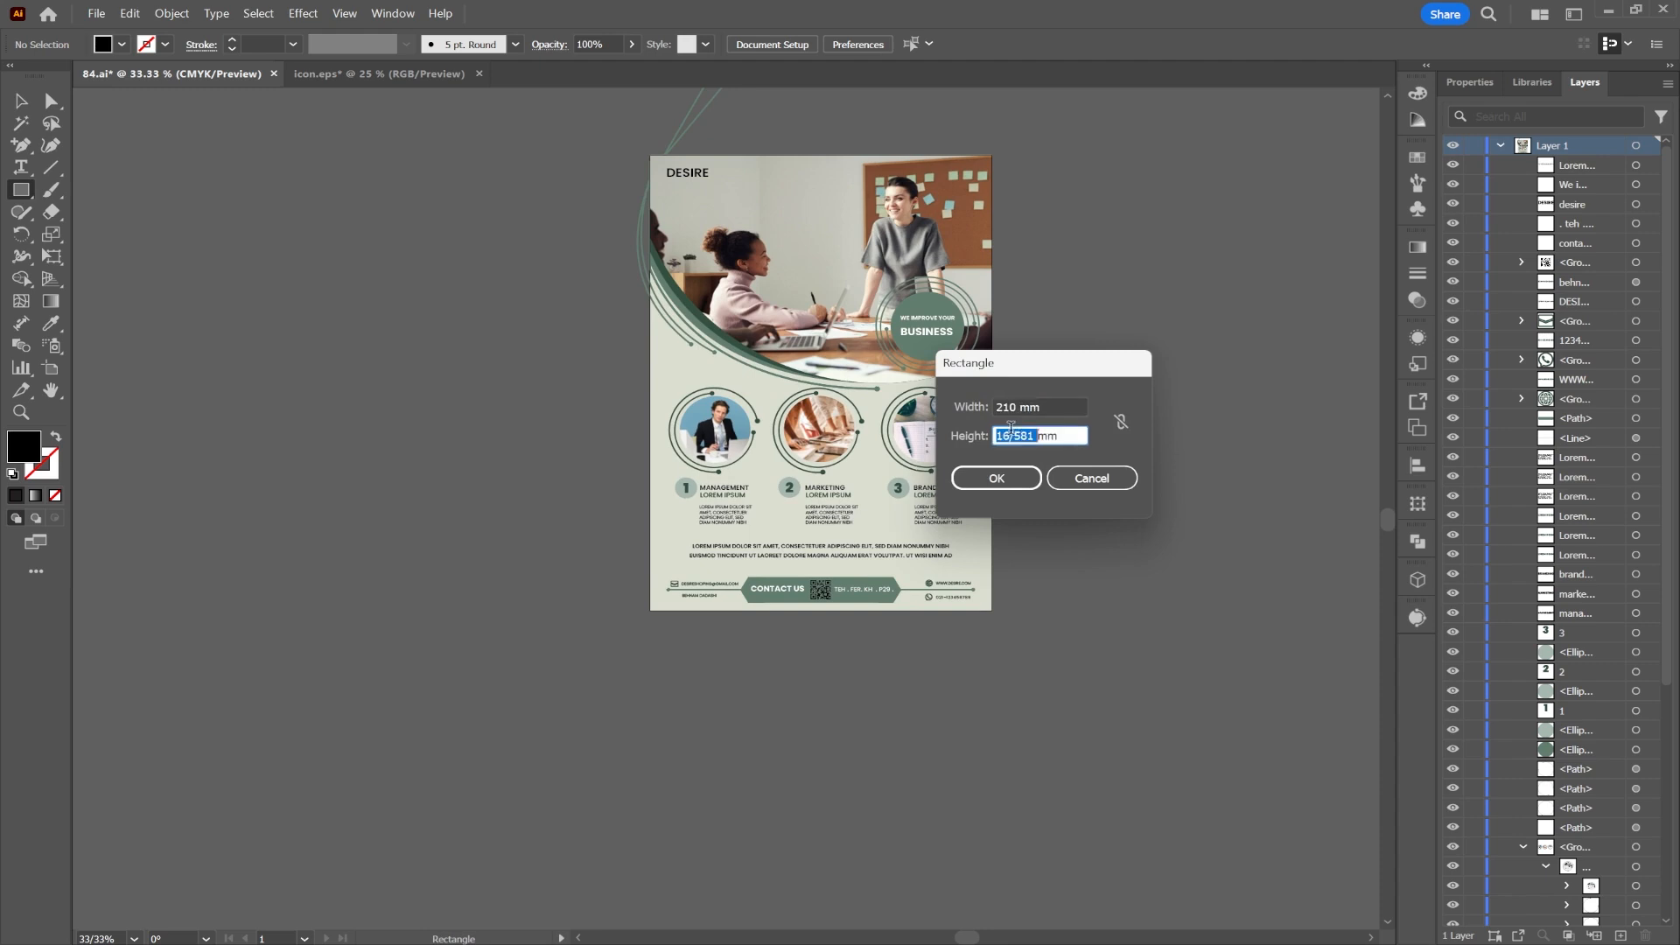
pyautogui.write('297mm')
pyautogui.click(1015, 472)
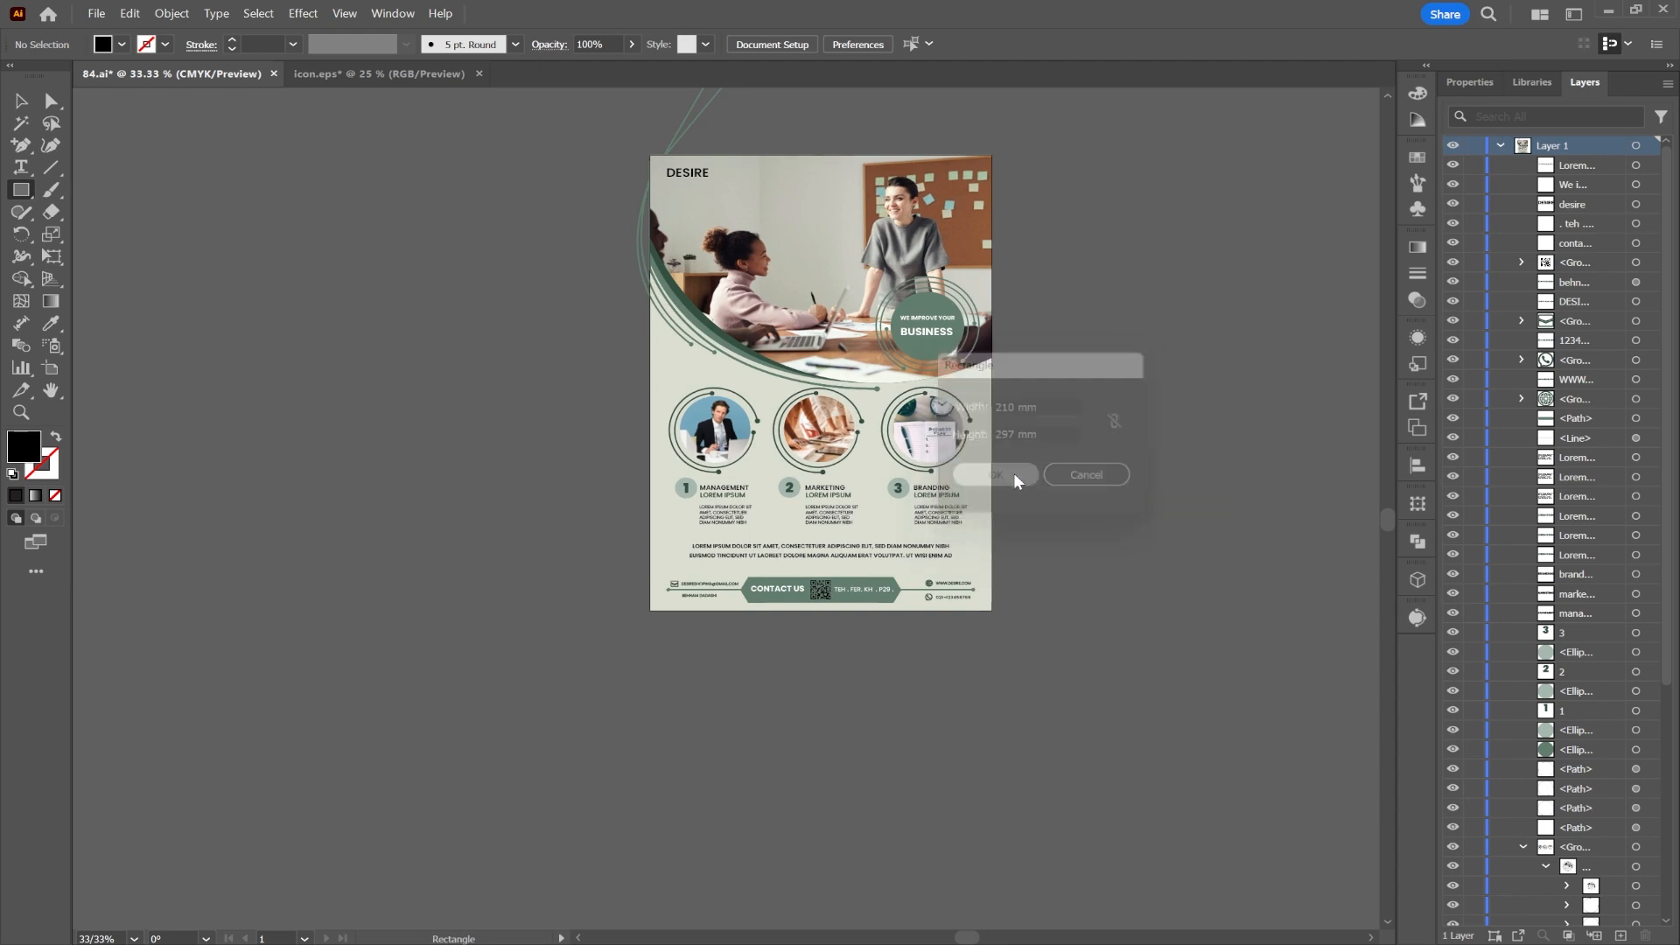
pyautogui.click(838, 49)
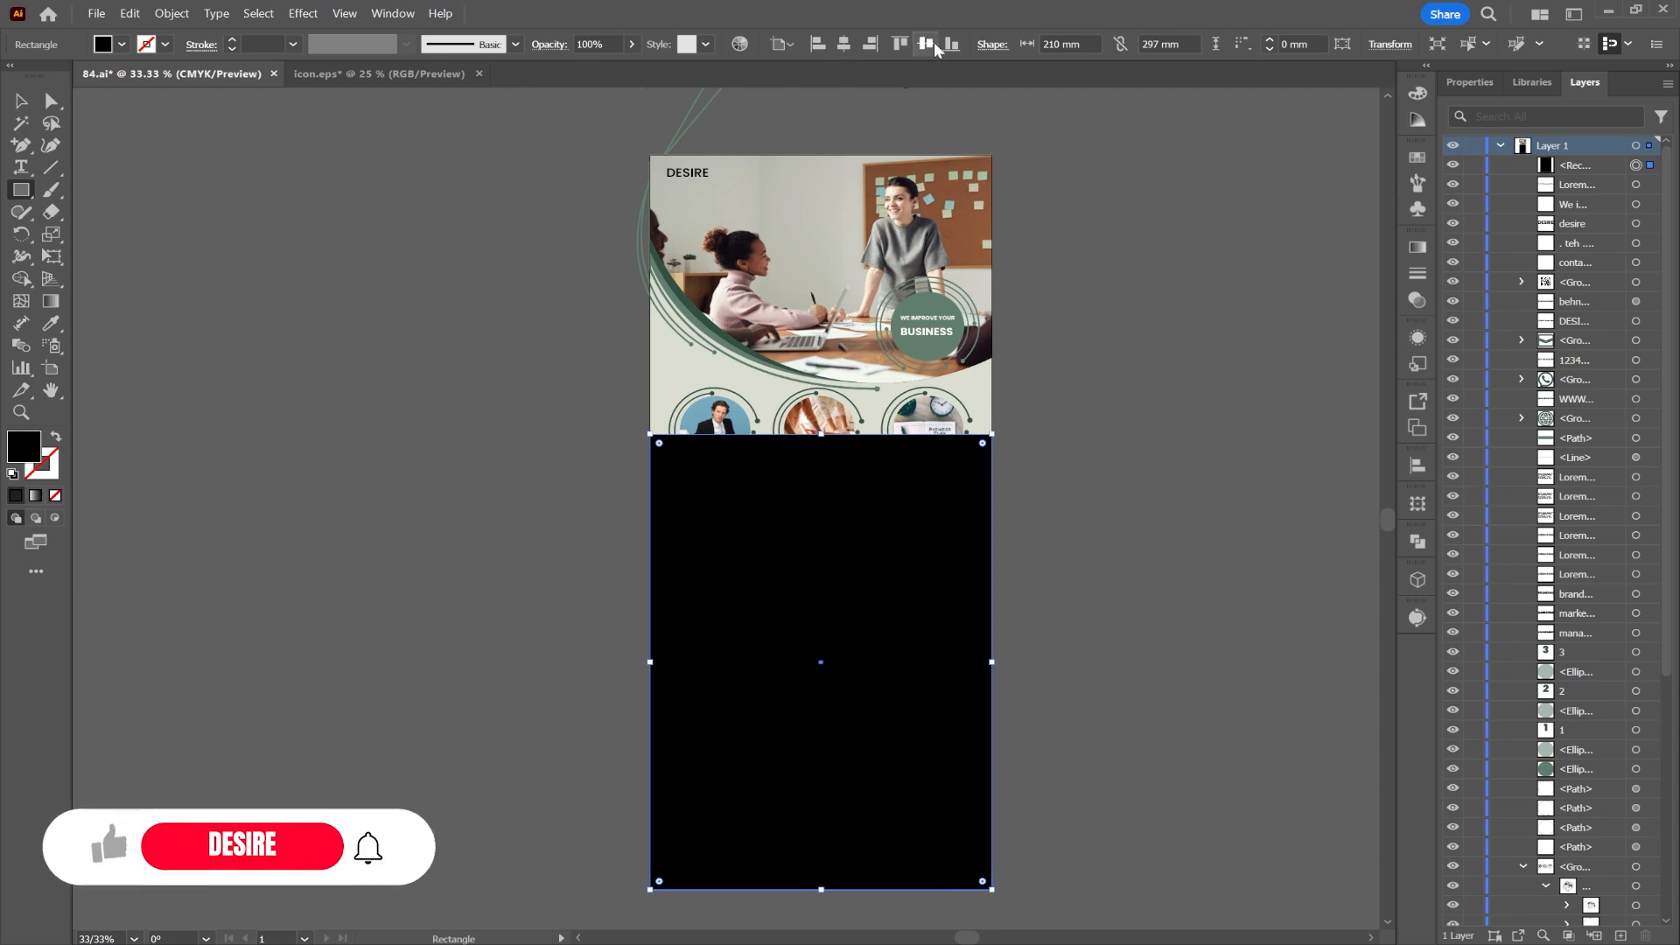
# Step: Top-align the rectangle, clip all artwork to it with a clipping mask, and fit the page in the window
pyautogui.click(931, 42)
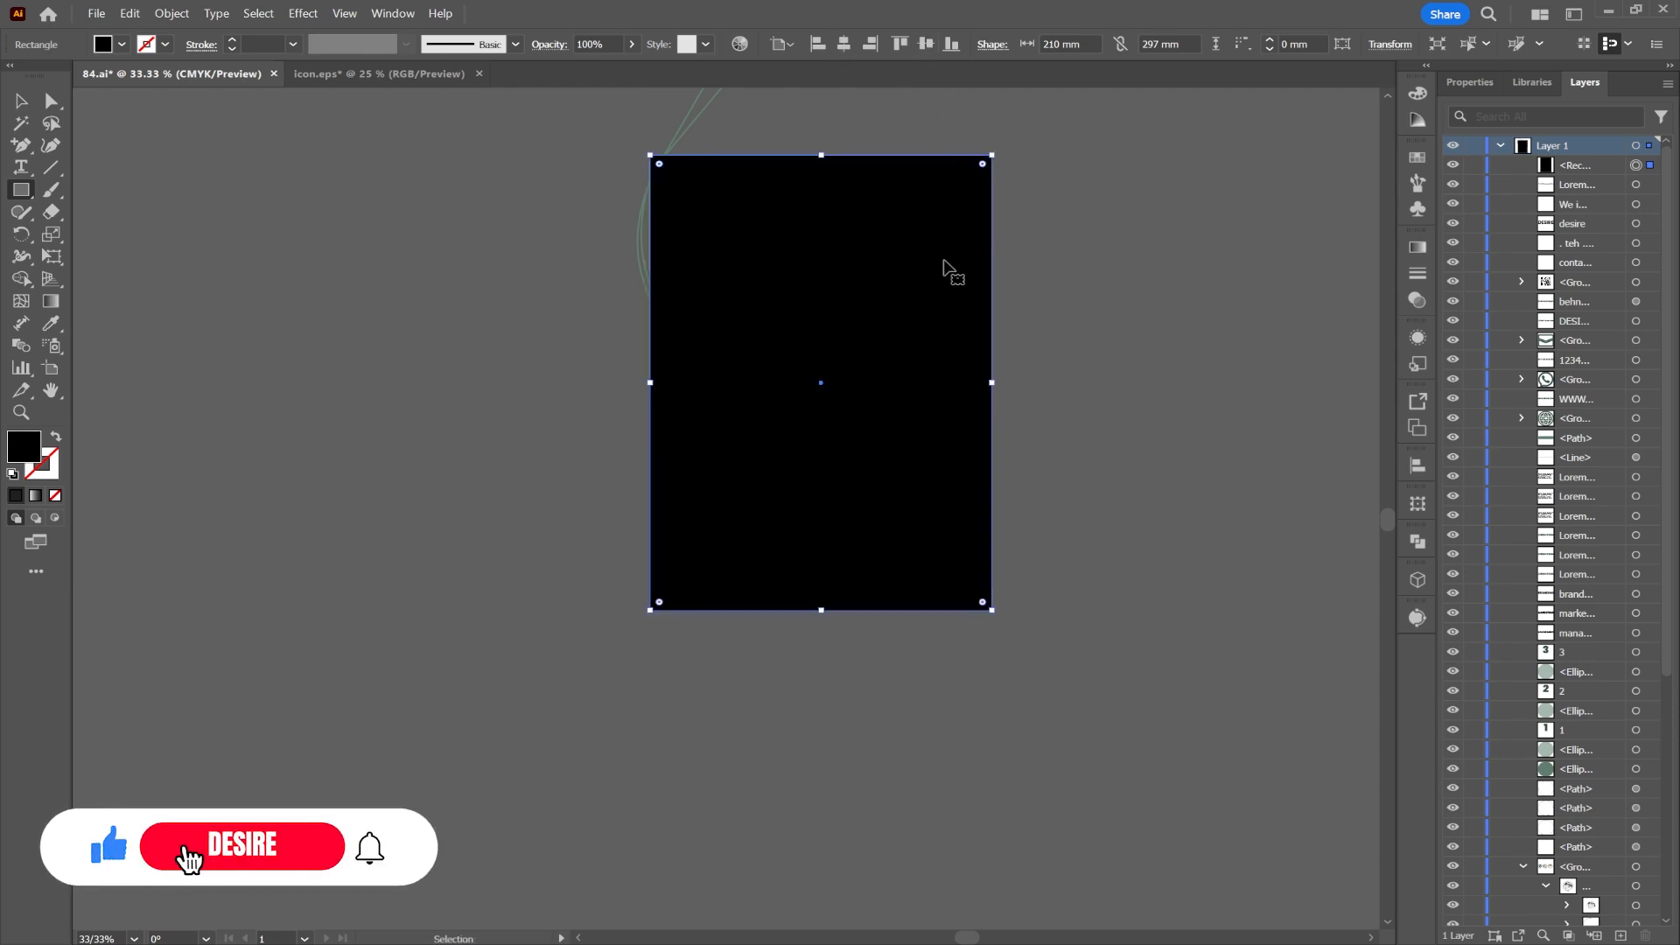
pyautogui.hotkey('ctrl', 'a')
pyautogui.rightClick(829, 266)
pyautogui.click(919, 580)
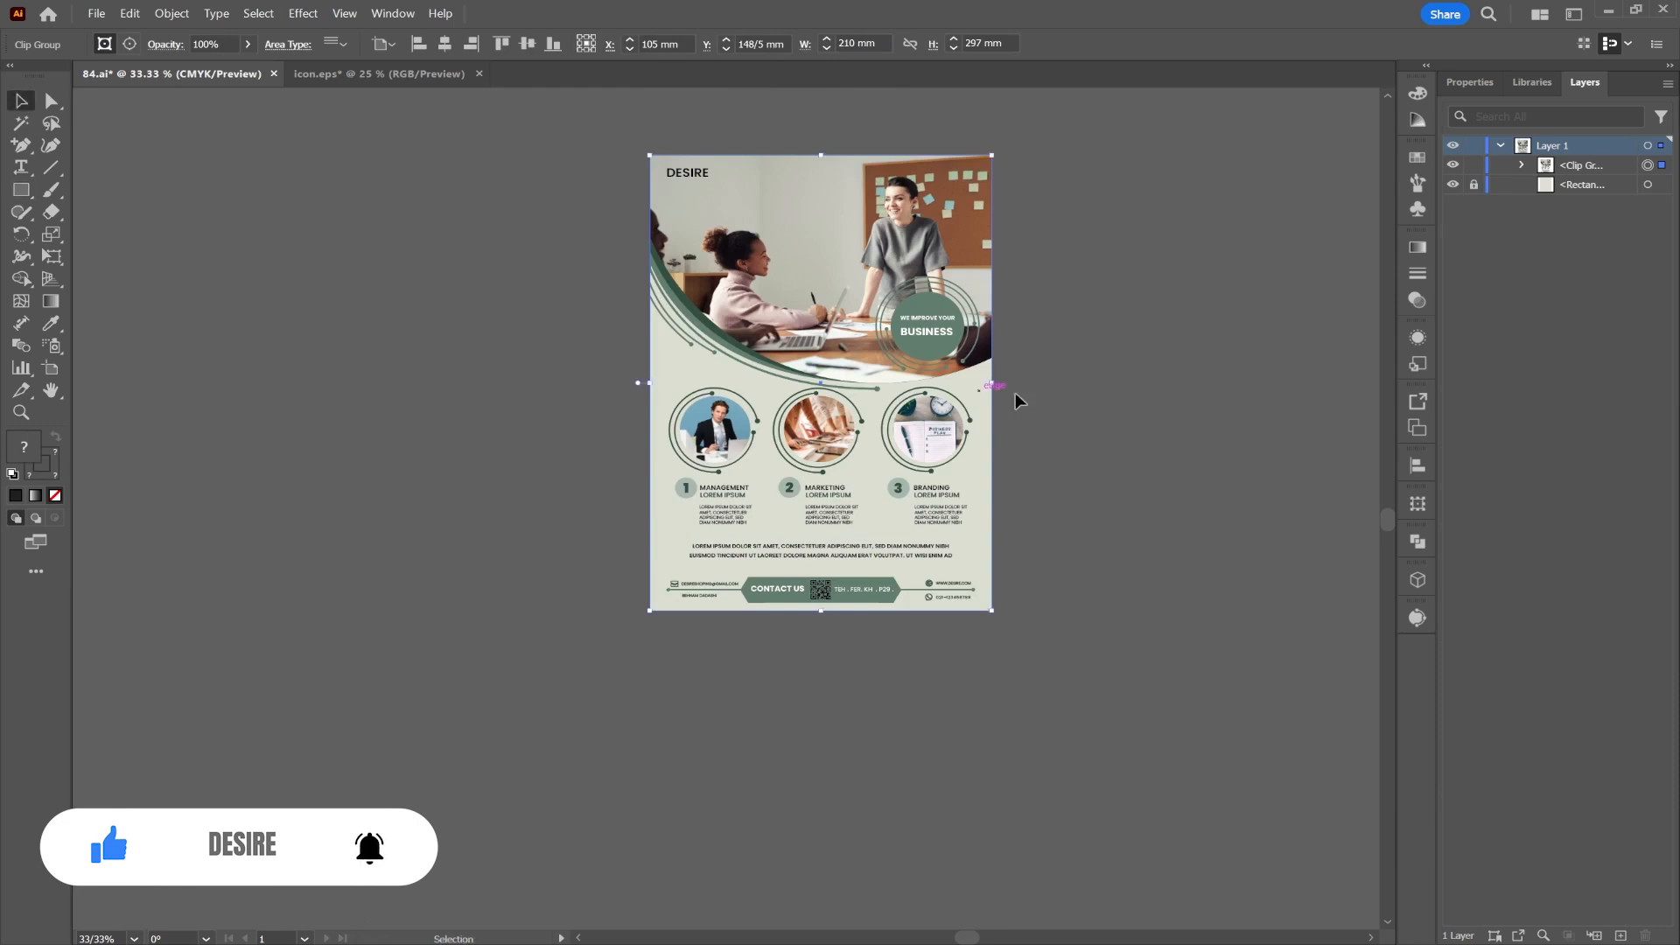
pyautogui.click(1120, 400)
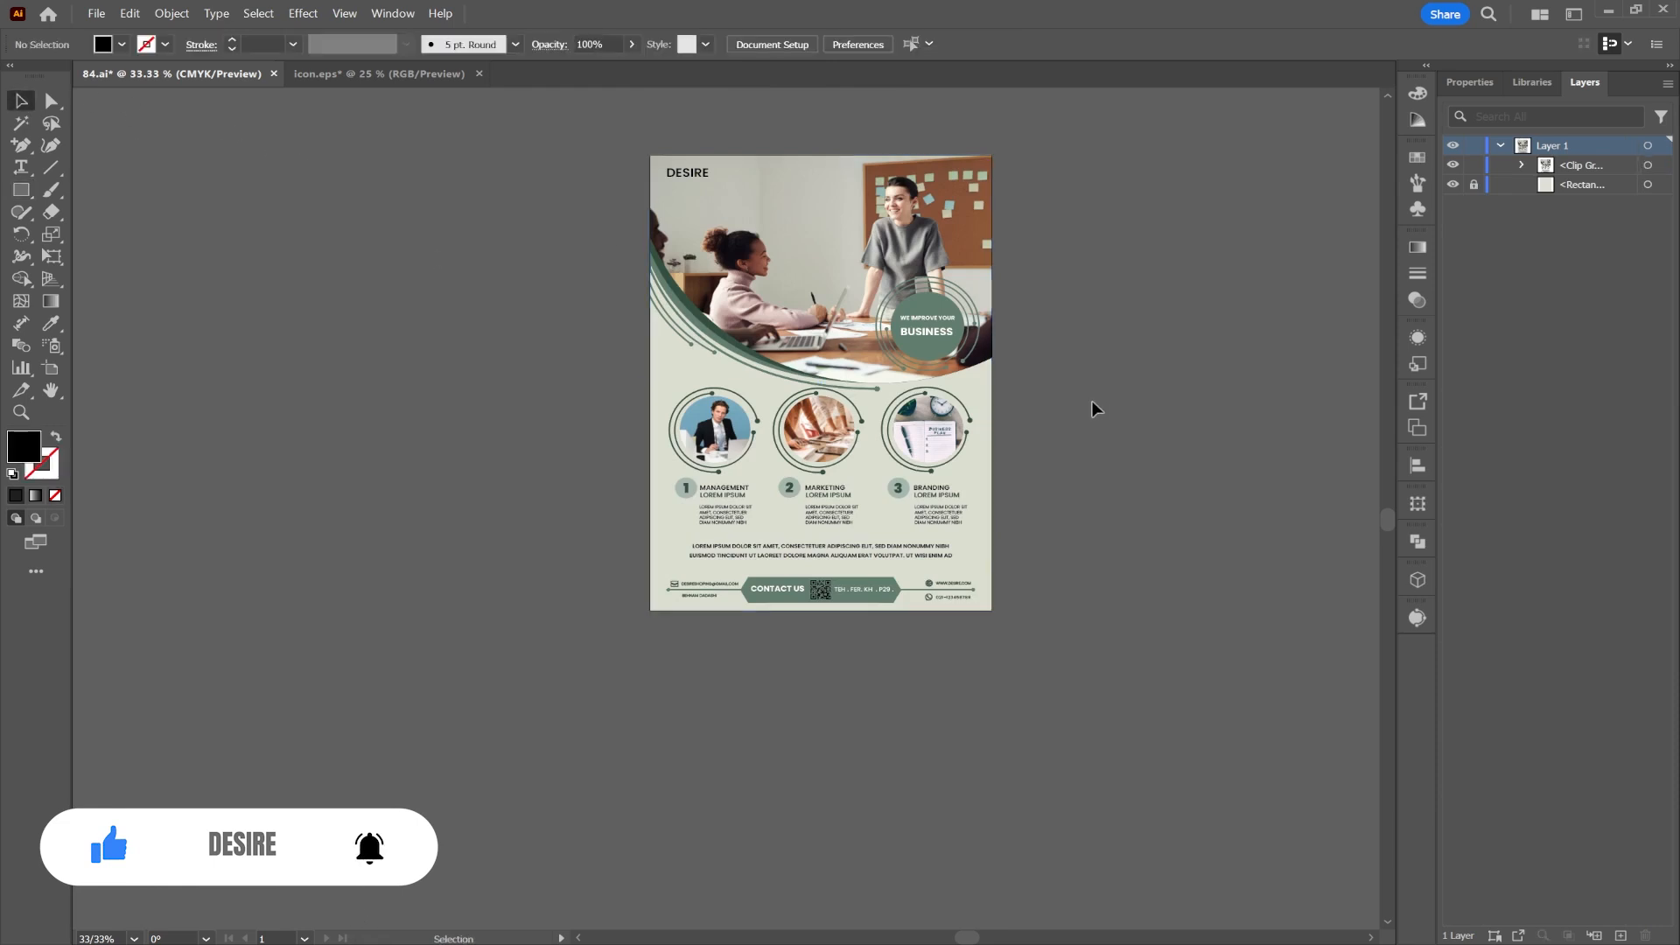
pyautogui.hotkey('ctrl', '0')
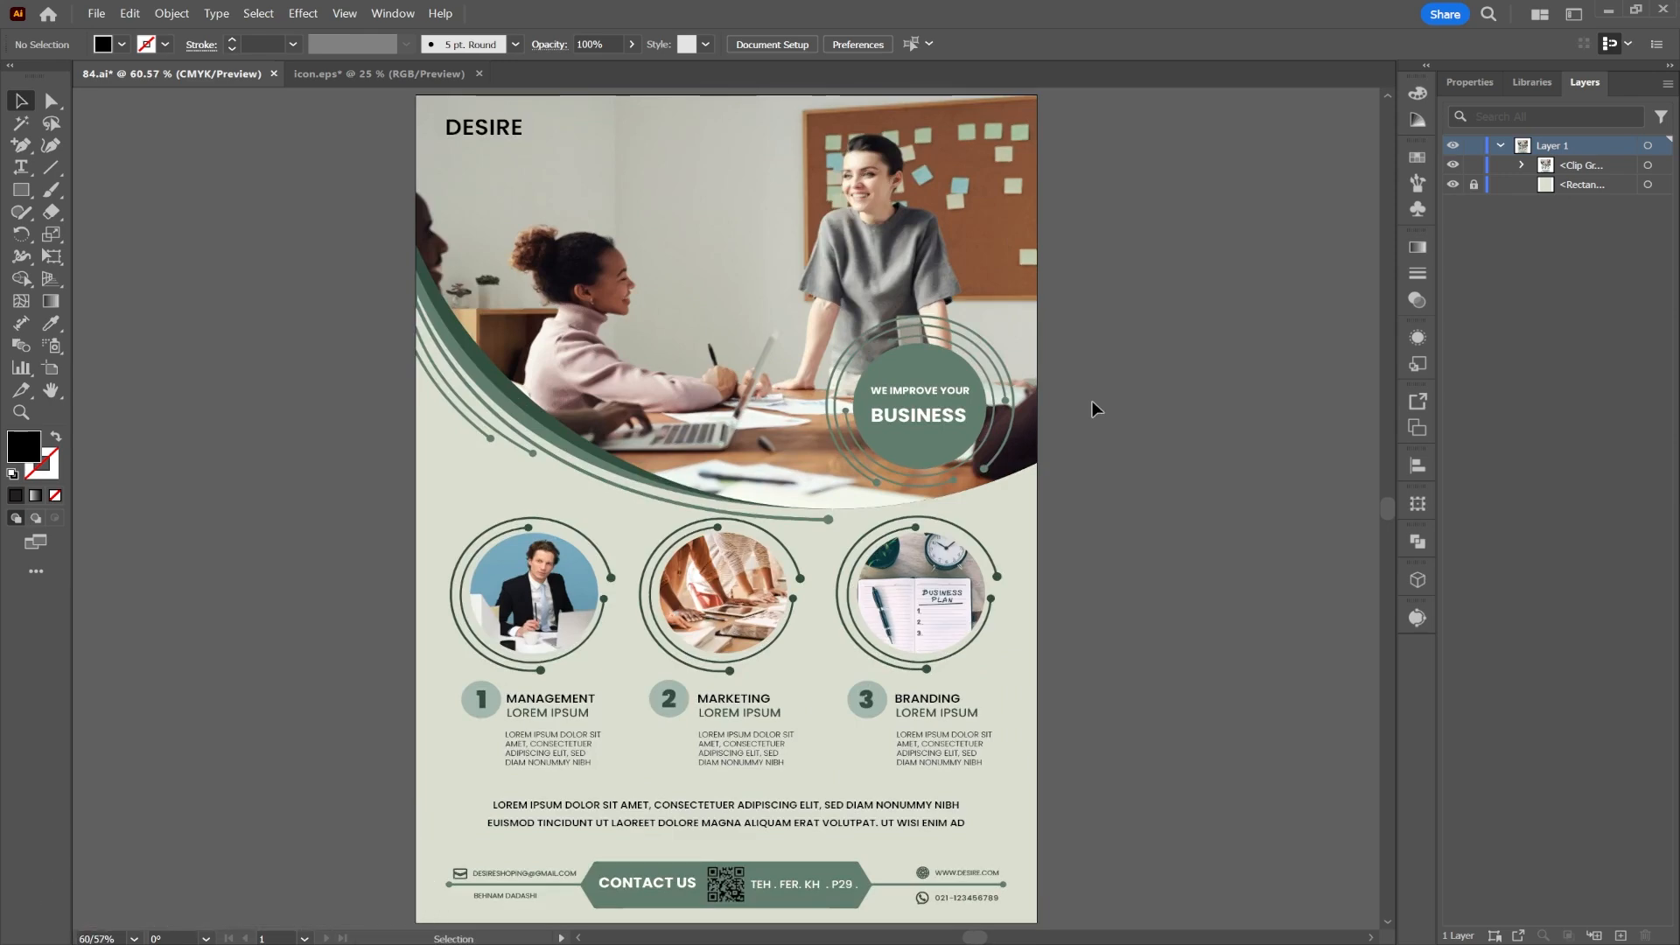
pyautogui.hscroll(5, 1092, 400)
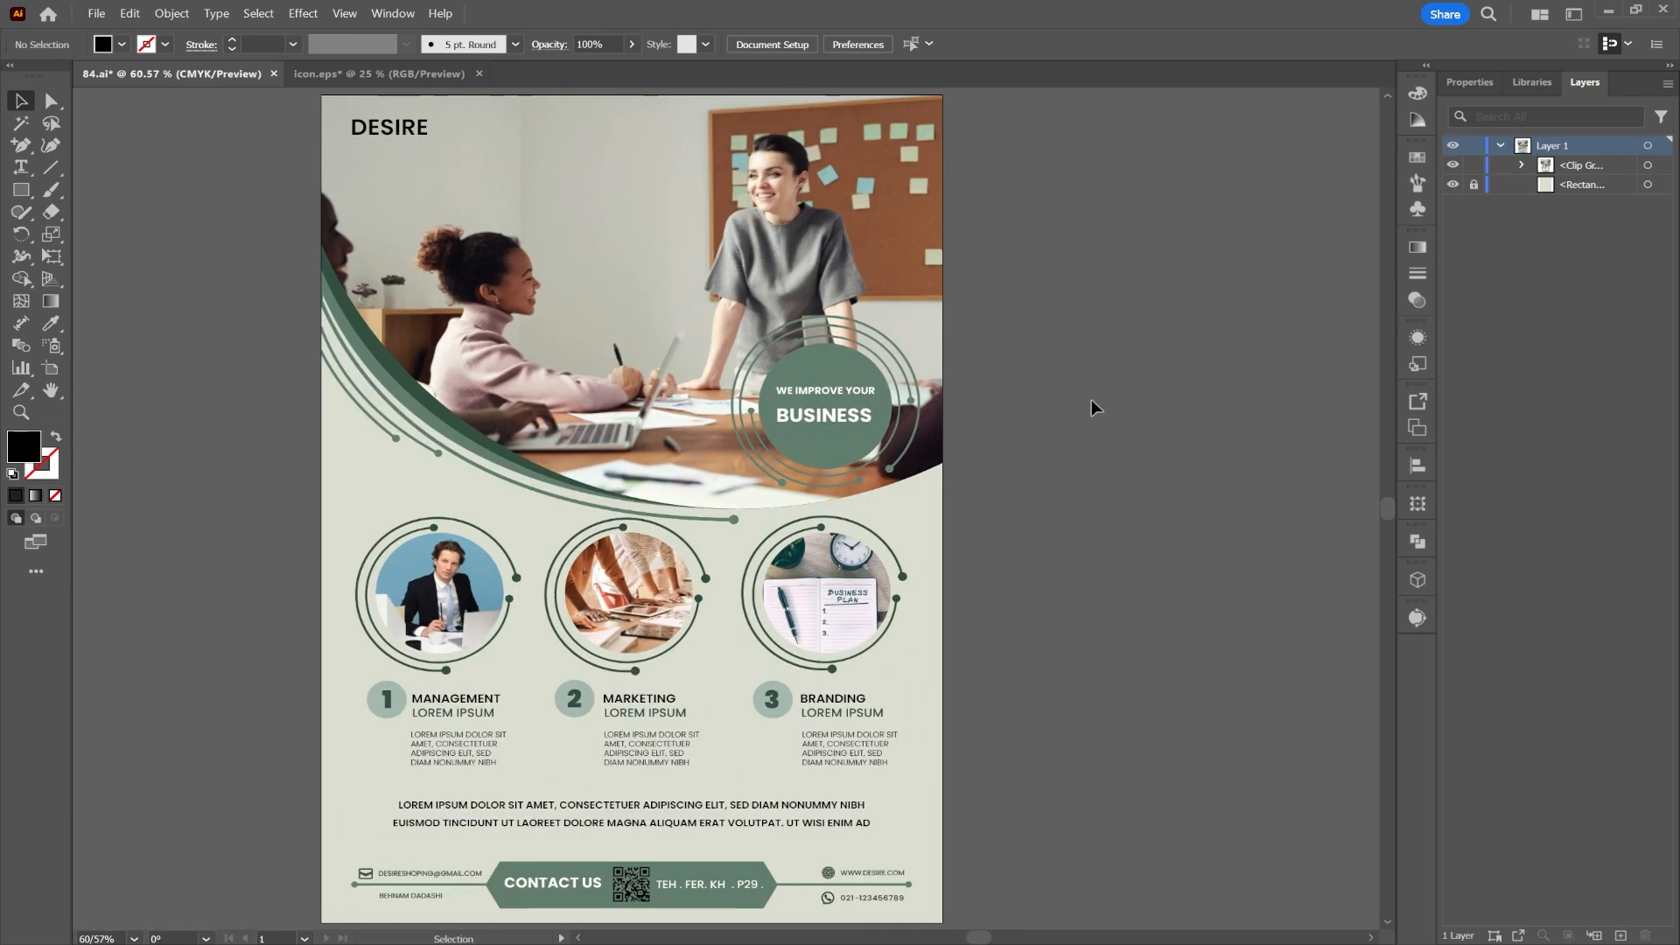